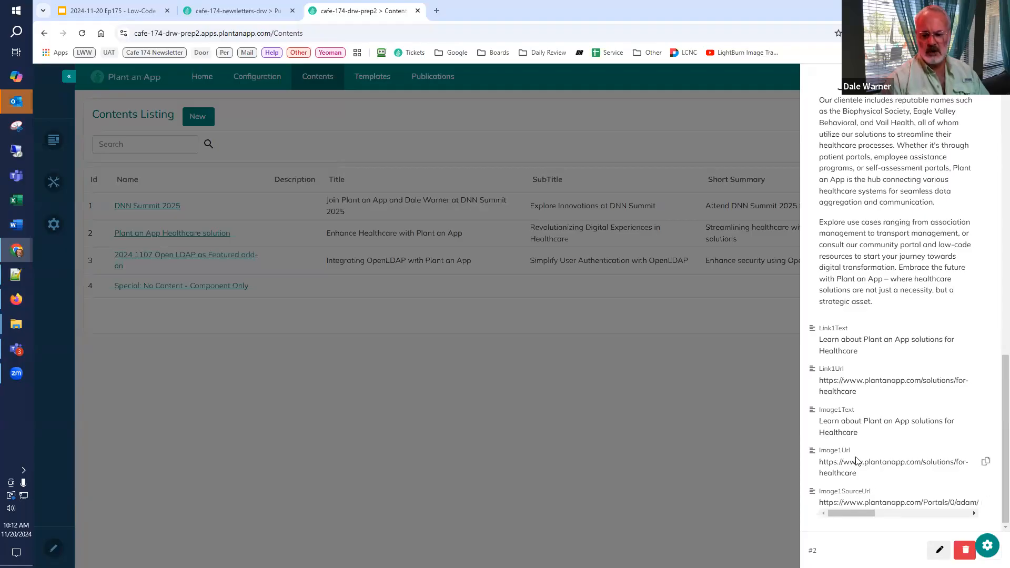
Step: Check the image source URL of the Plant an App Healthcare solution content record, close it and view the templates listing
mouse_move(853, 513)
mouse_down()
mouse_move(954, 520)
mouse_move(868, 519)
mouse_up()
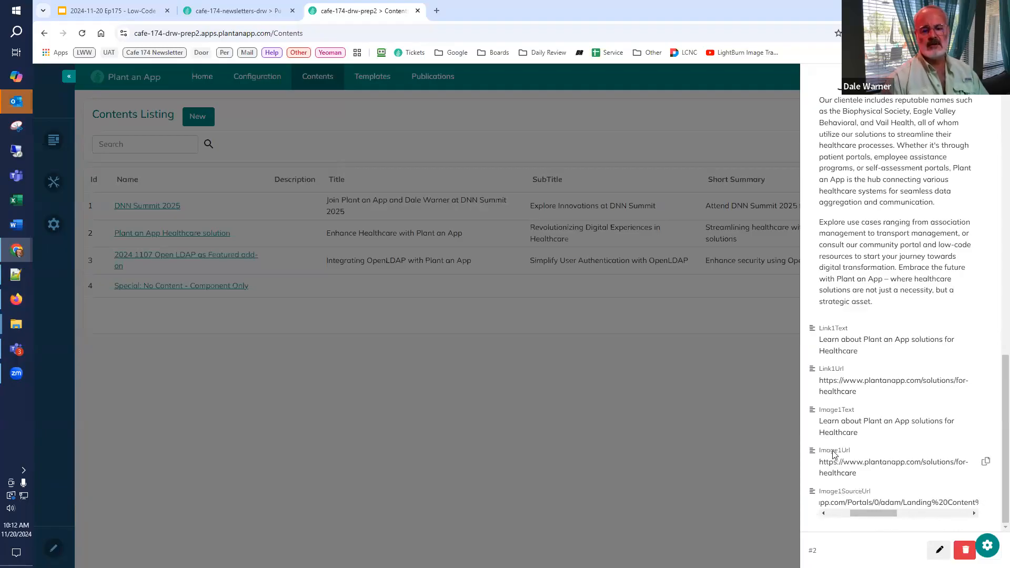
click(746, 416)
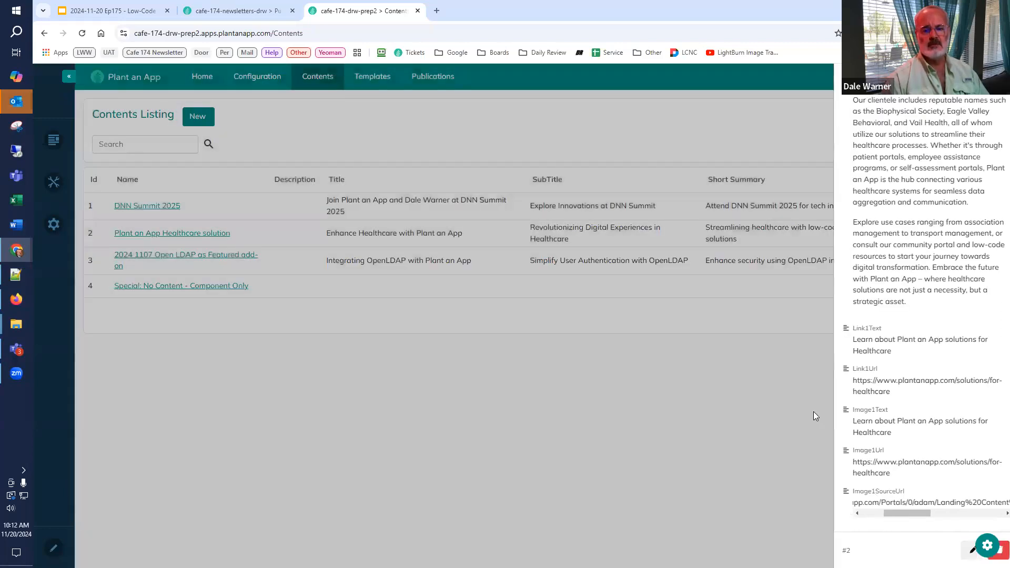
click(368, 76)
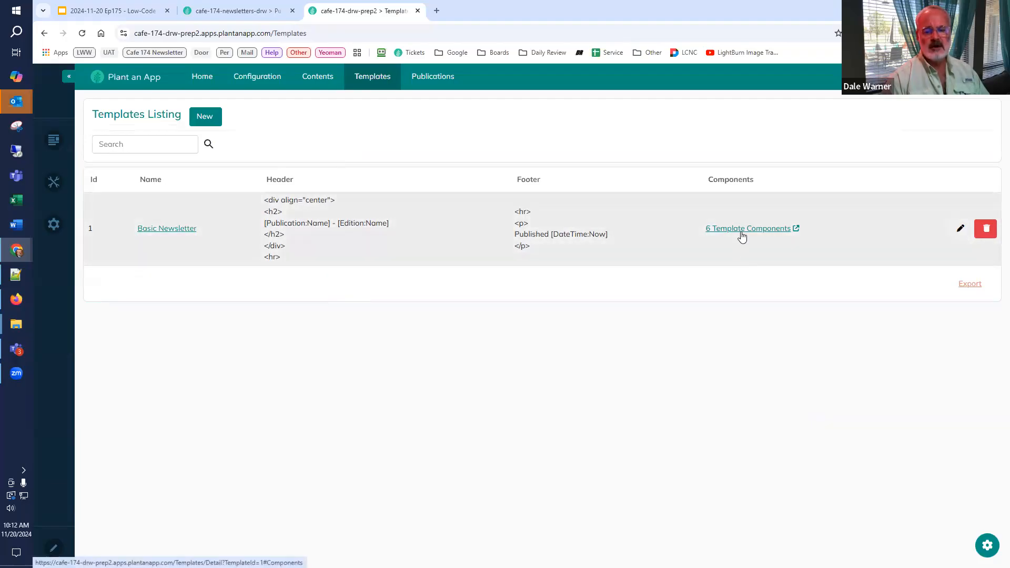
Step: Open the edition "The demonstration issue!" of the Cafe Demo publication and review its details
click(416, 84)
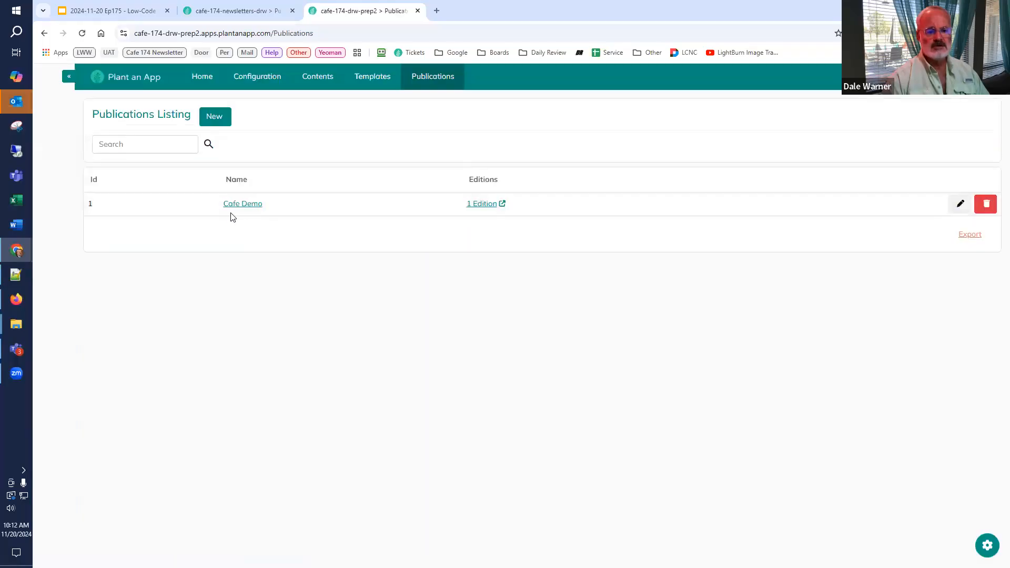
click(253, 205)
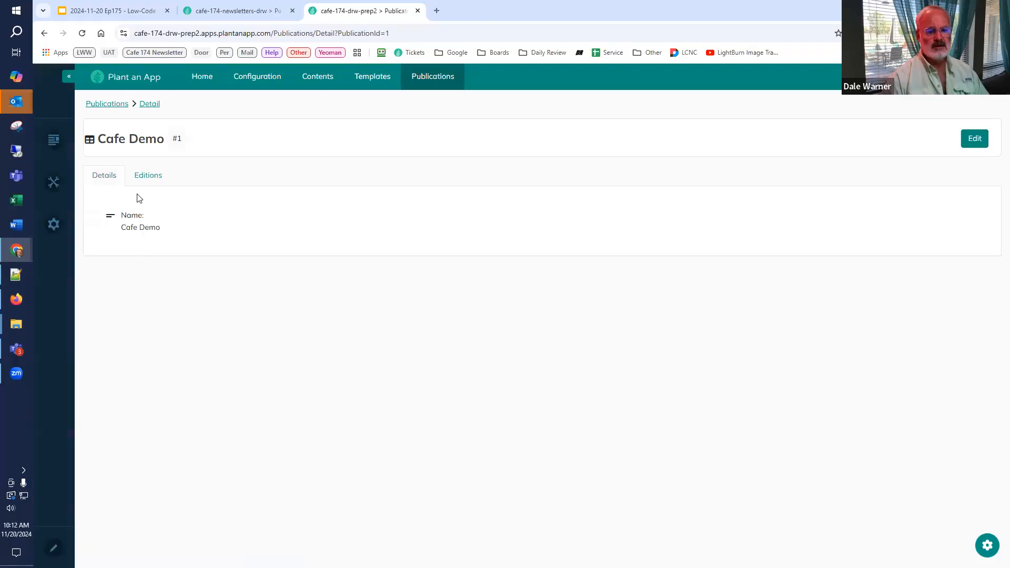
click(143, 174)
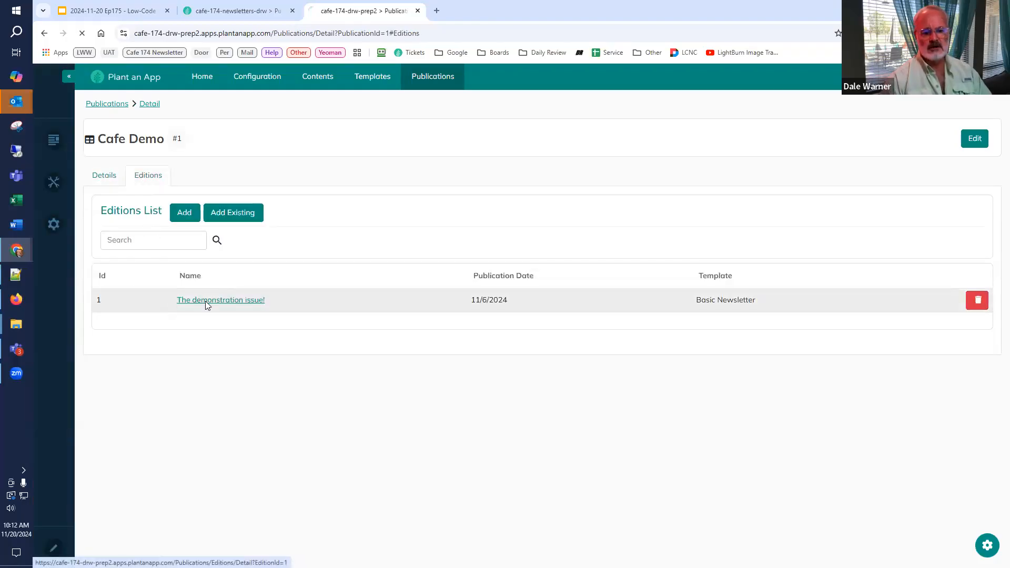
click(207, 301)
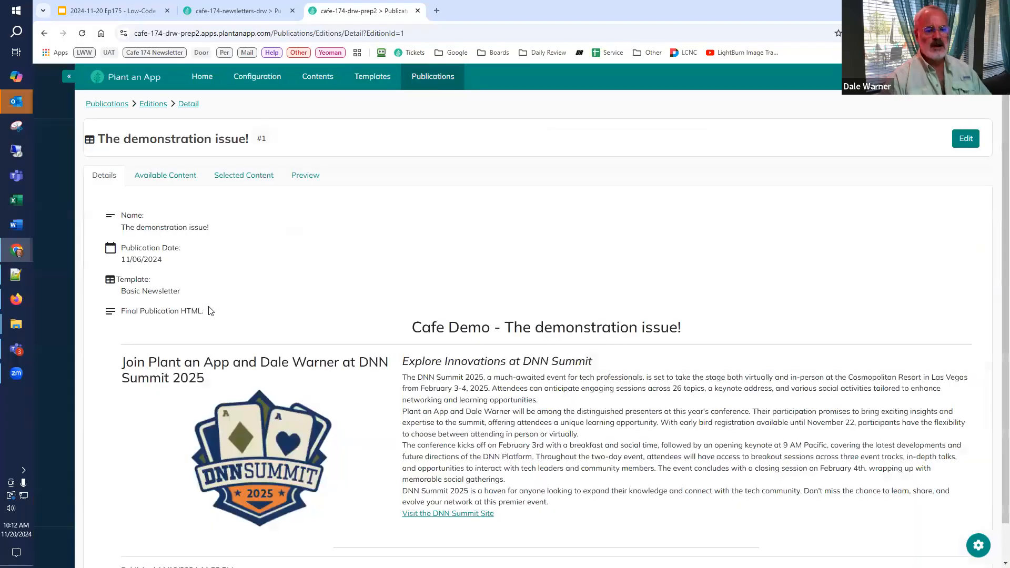
scroll(248, 302, down, 2)
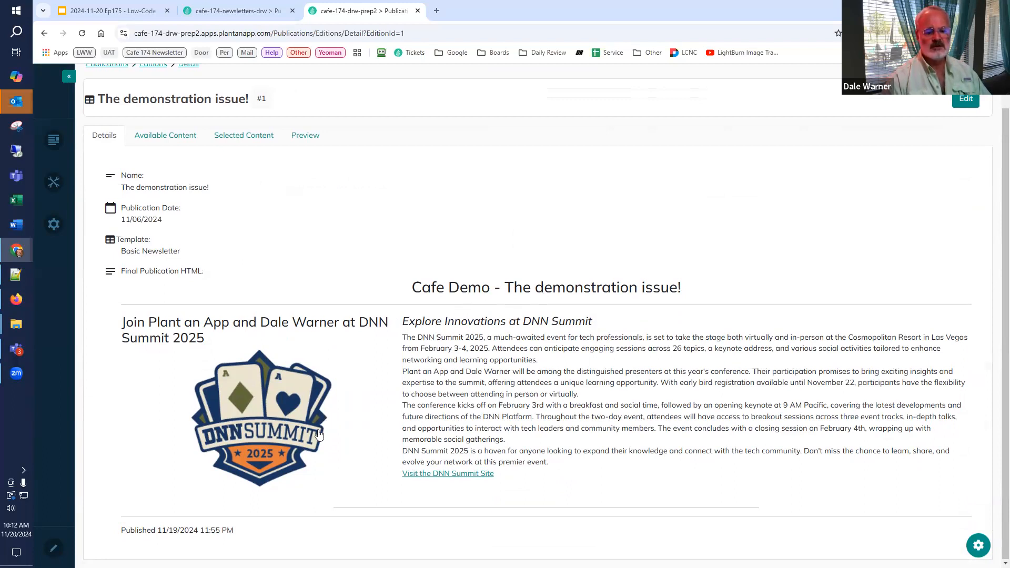
Step: Compare the edition's available and selected content, and add the Plant an App Healthcare solution item to the edition
click(160, 135)
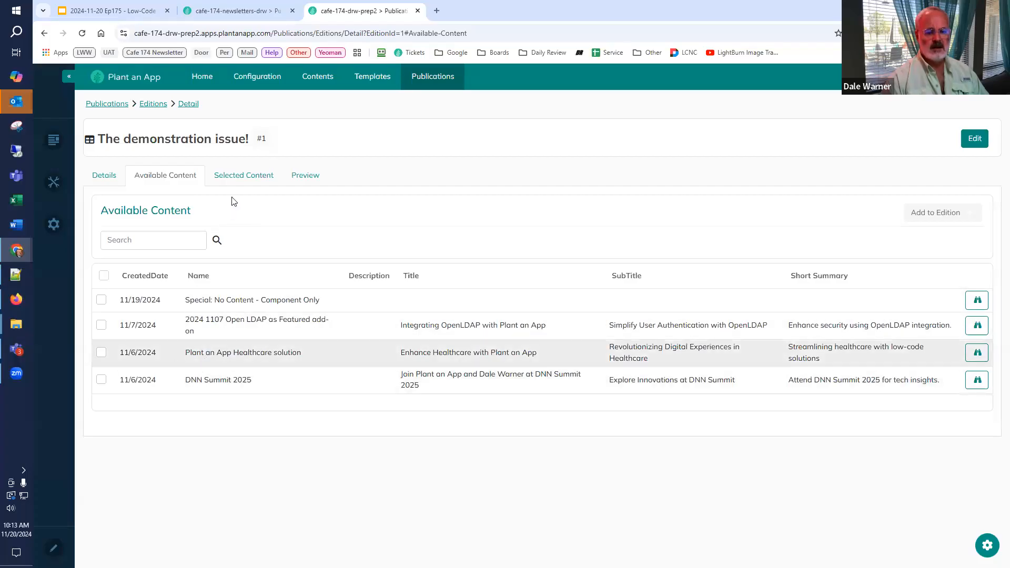
click(234, 180)
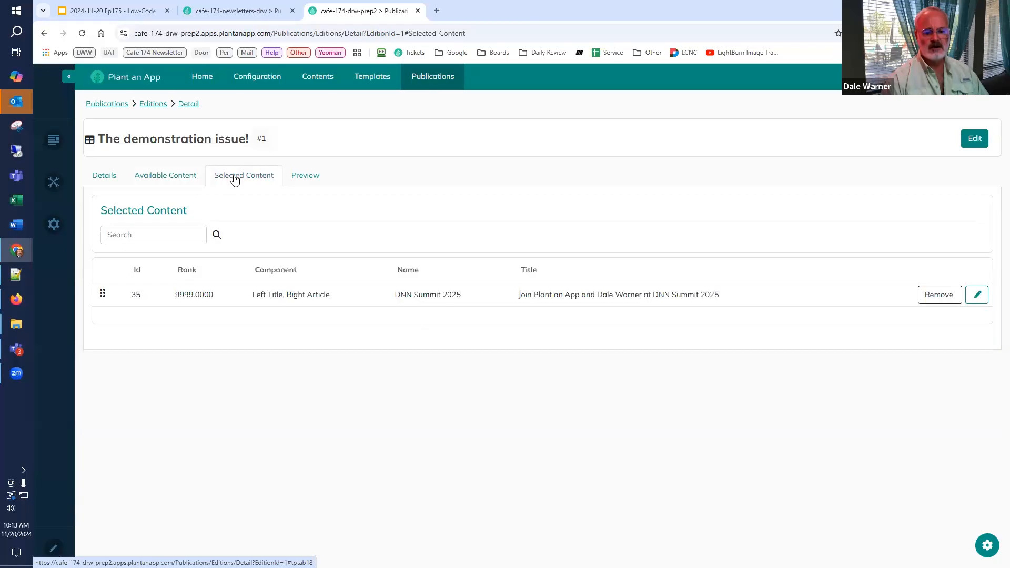
click(167, 182)
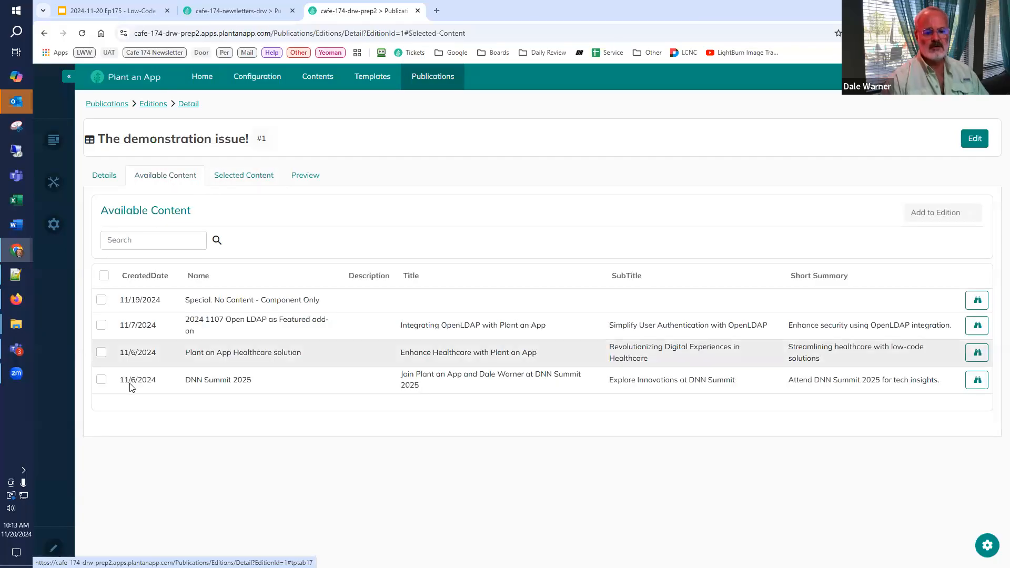
click(101, 352)
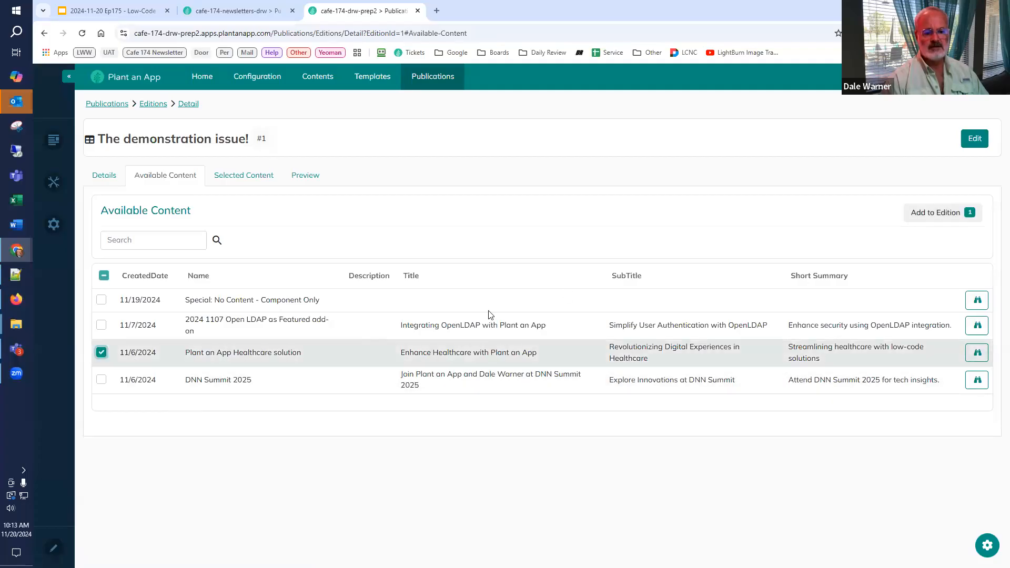
click(928, 218)
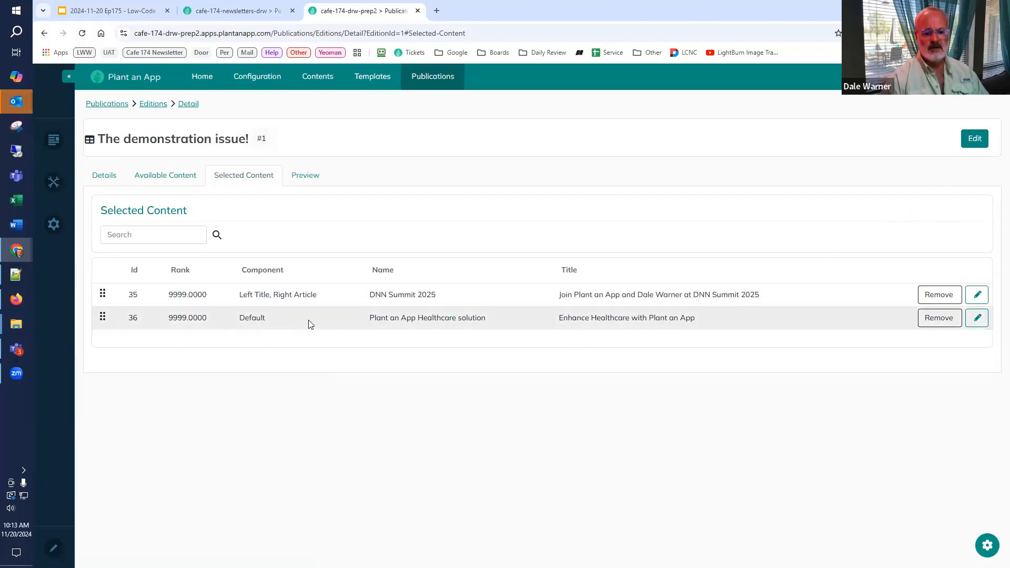
Step: Set the component of the selected Plant an App Healthcare solution item to "Left Title, Right Article" and save it
click(939, 317)
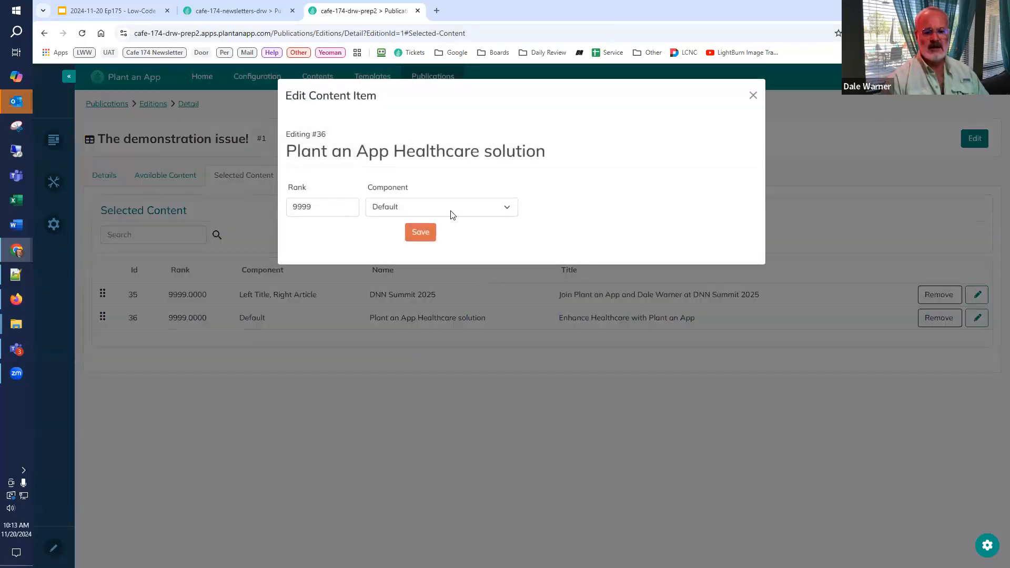
click(451, 210)
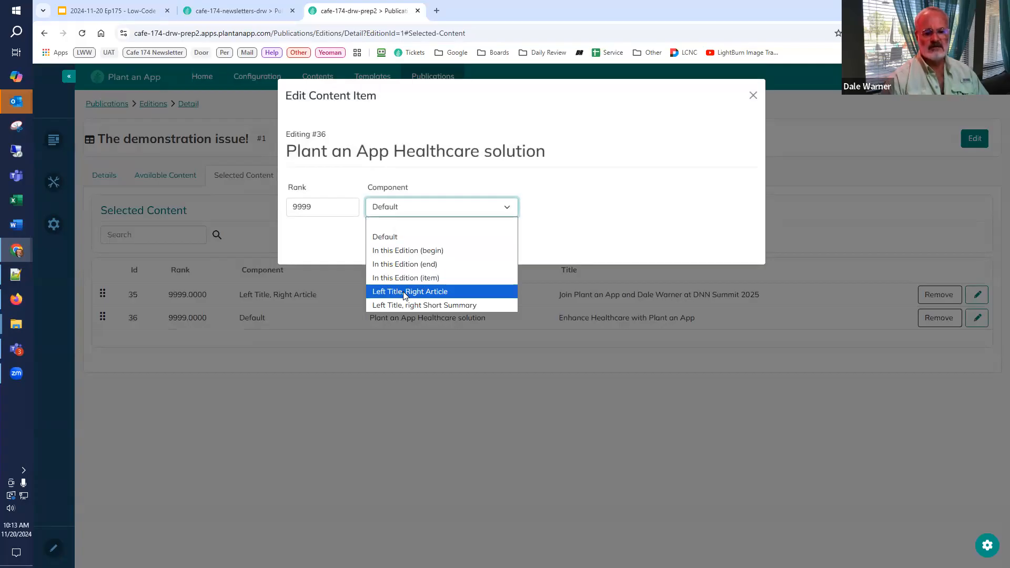
click(404, 293)
click(418, 233)
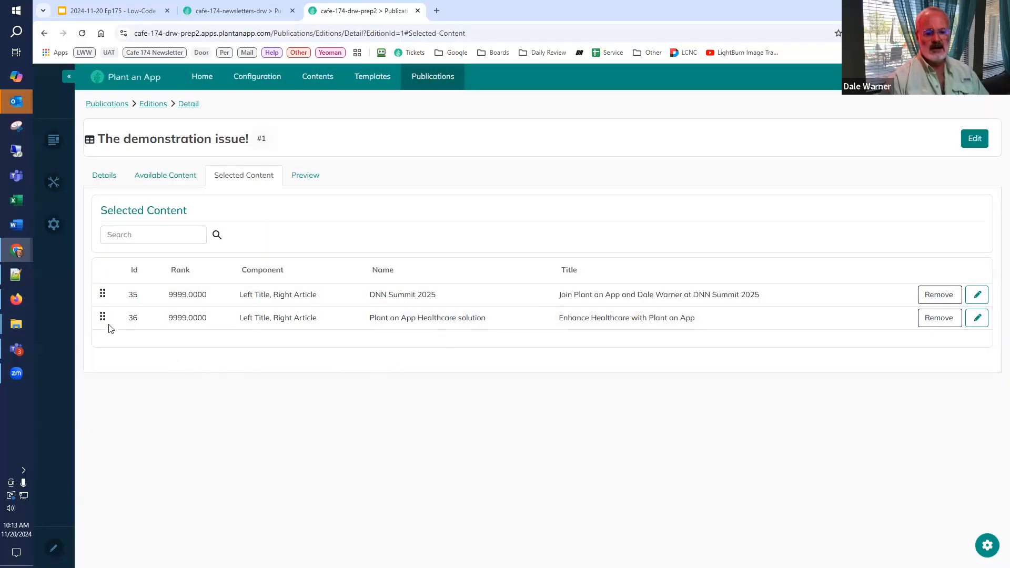
Step: Move the Healthcare solution item above DNN Summit 2025 in the selected content, generate the edition's preview and look through it
drag(102, 315, 101, 293)
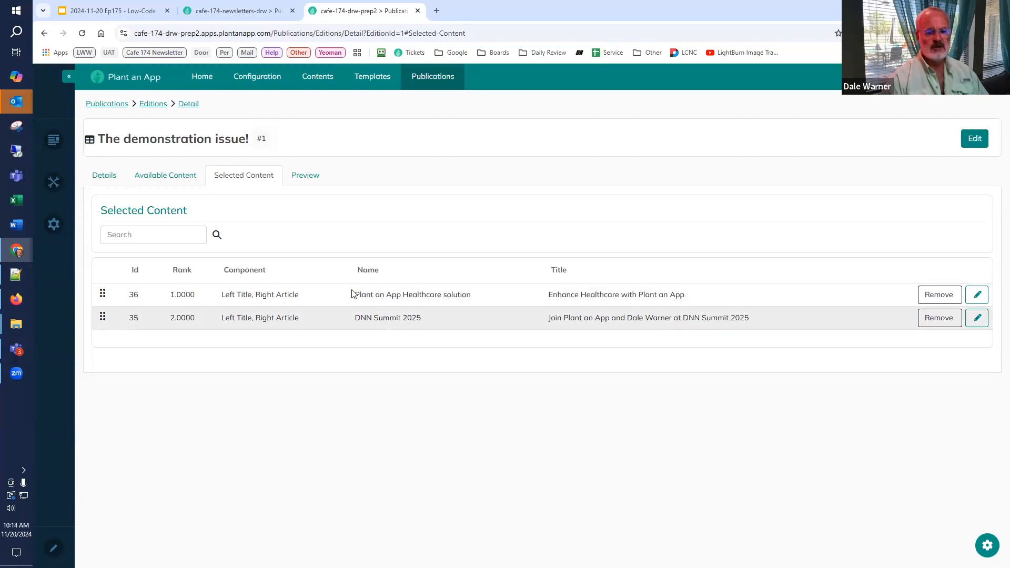
click(306, 179)
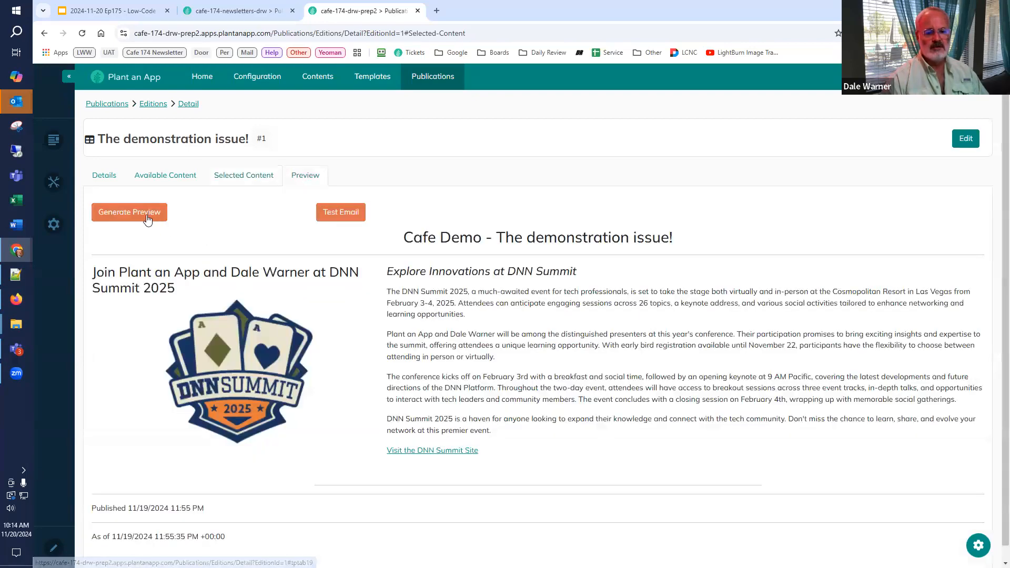
click(142, 213)
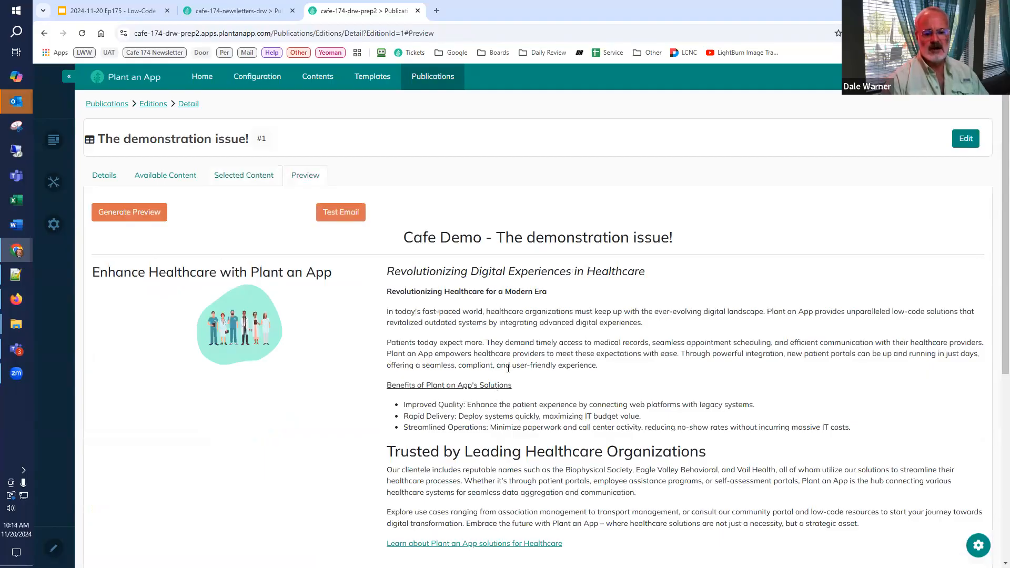
scroll(508, 368, down, 5)
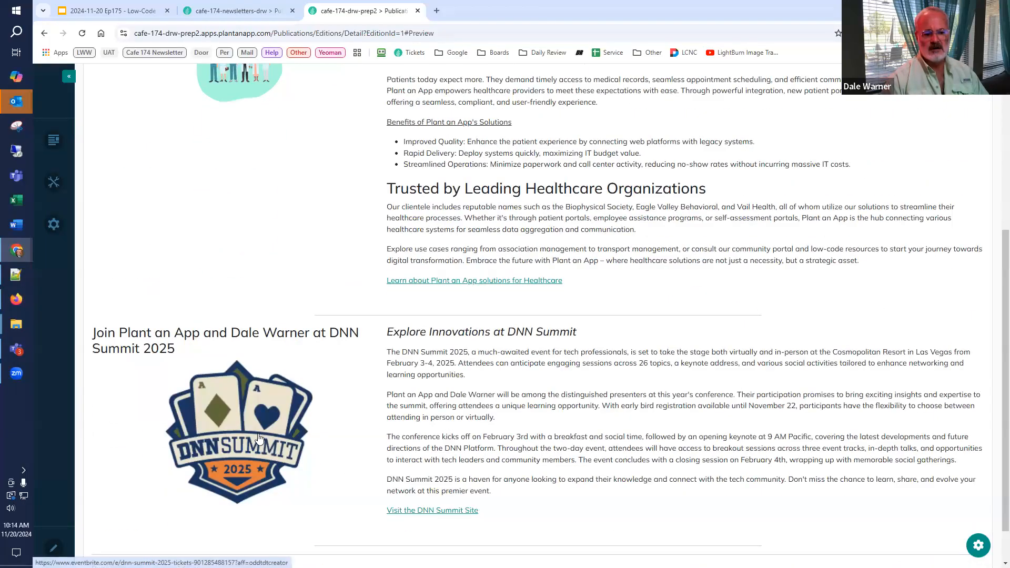
scroll(258, 439, up, 5)
Step: Move DNN Summit 2025 back above the Healthcare solution item, regenerate the edition's preview and look through it
click(221, 178)
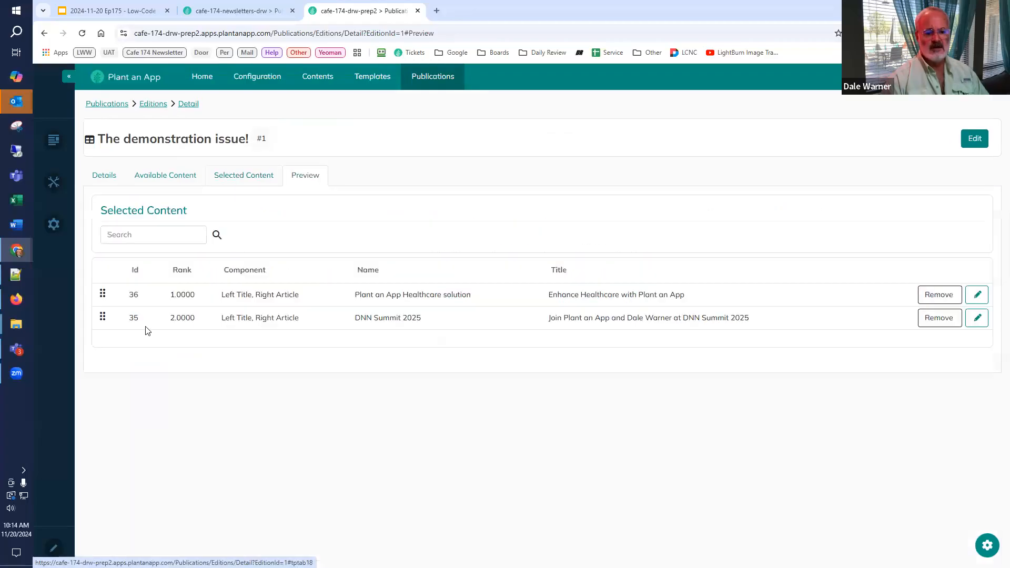
drag(108, 313, 103, 293)
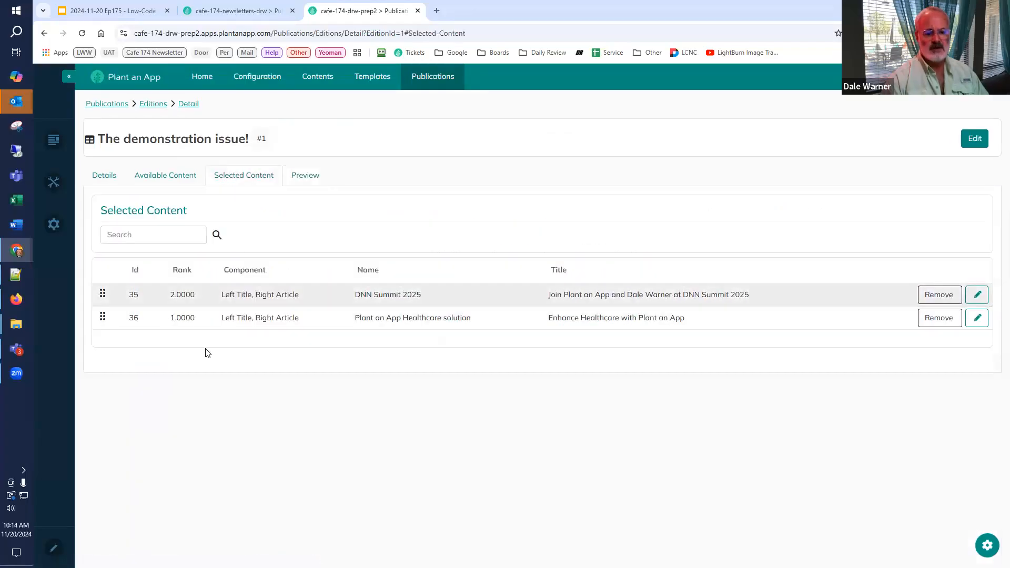
click(301, 176)
click(147, 212)
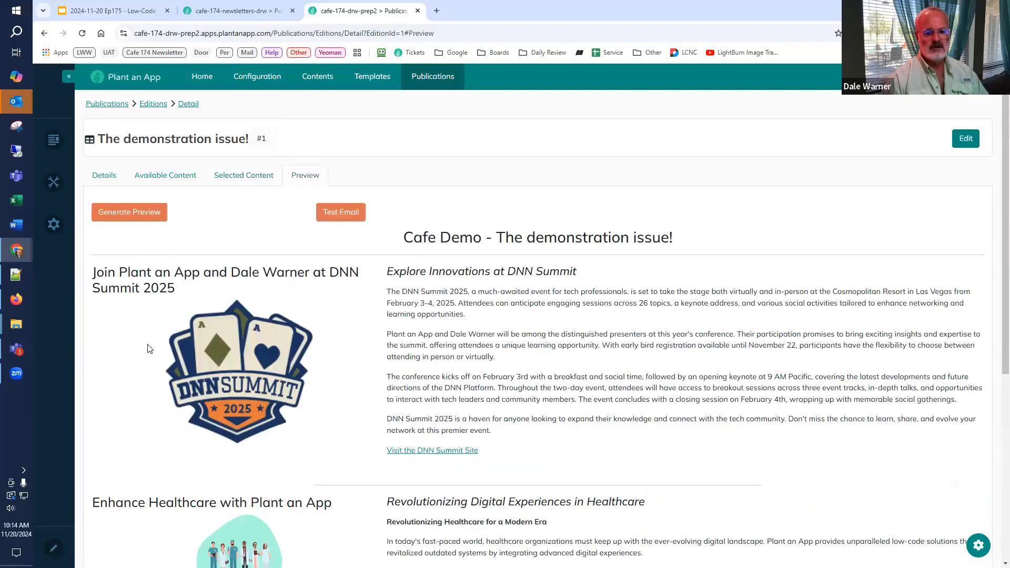
scroll(148, 349, down, 3)
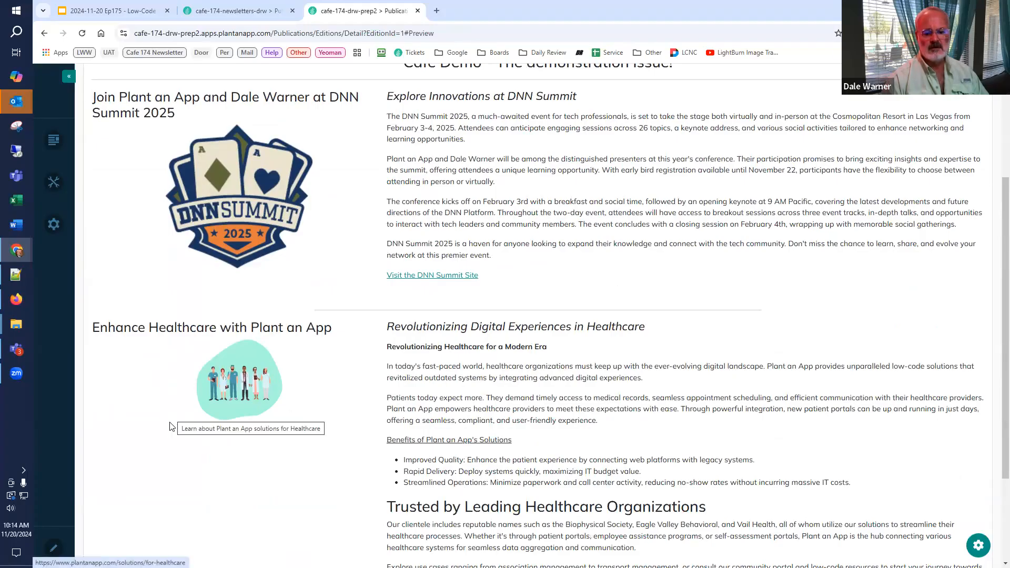
scroll(173, 421, down, 3)
scroll(232, 457, up, 6)
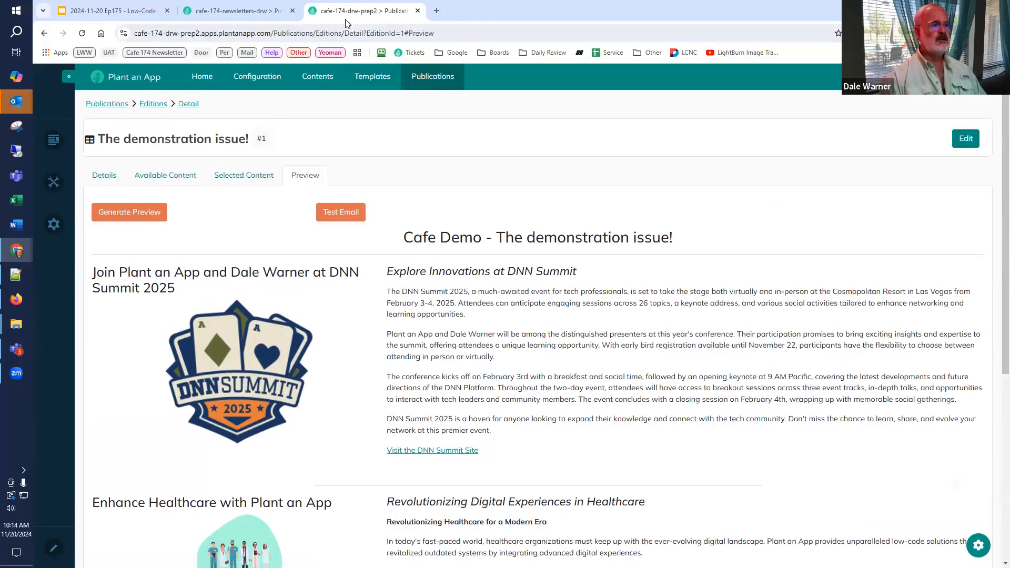
Step: Close the cafe-174-drw-prep2 site, reload the Issue #01 page and consult the Template Updates (Part 2) outline in the Low-Code Café slides
drag(341, 18, 1, 32)
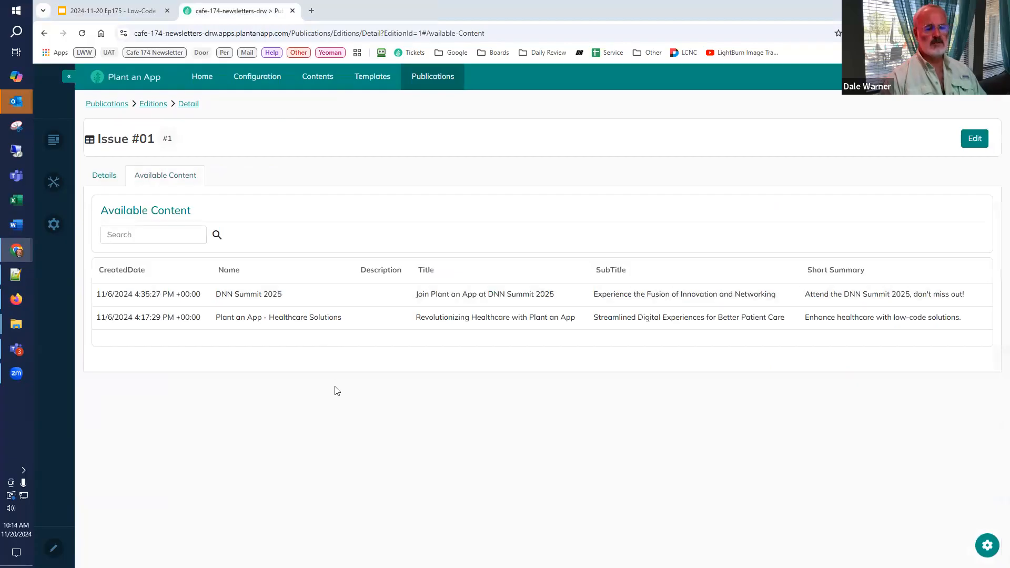
click(82, 33)
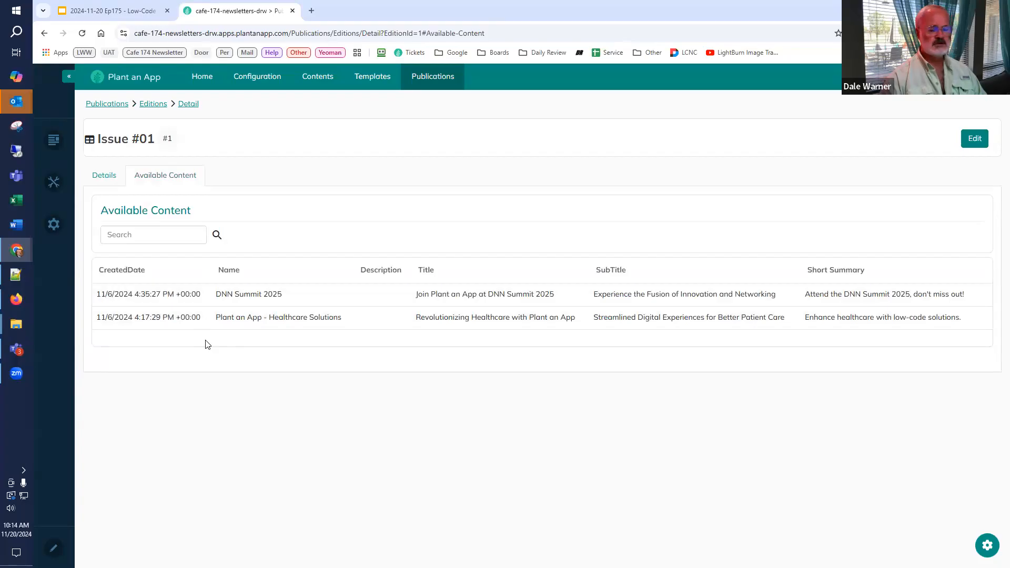
click(79, 11)
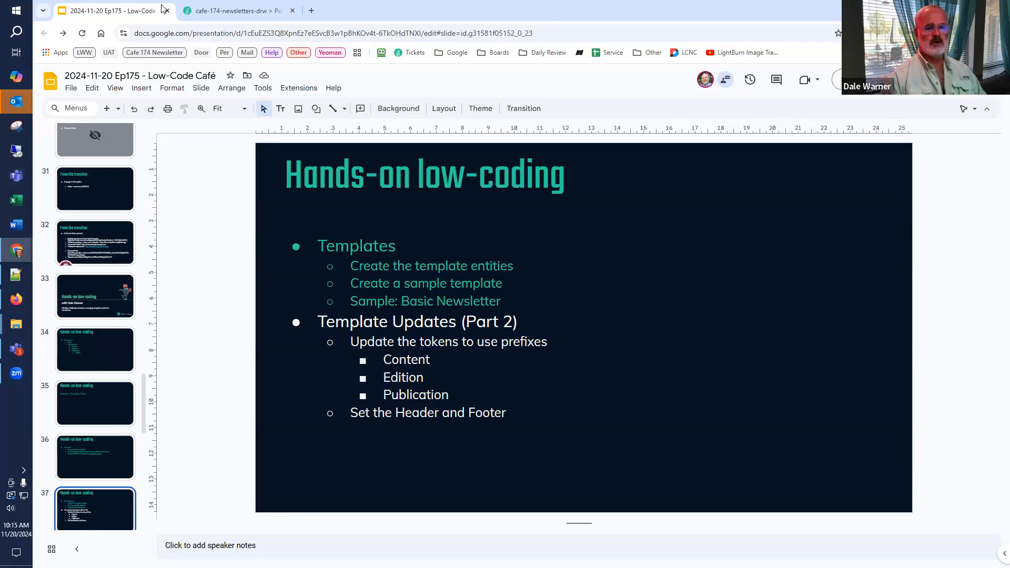
Step: Return to the cafe-174-newsletters-drw site and open the Title component of the Basic Newsletter template
click(236, 10)
click(373, 79)
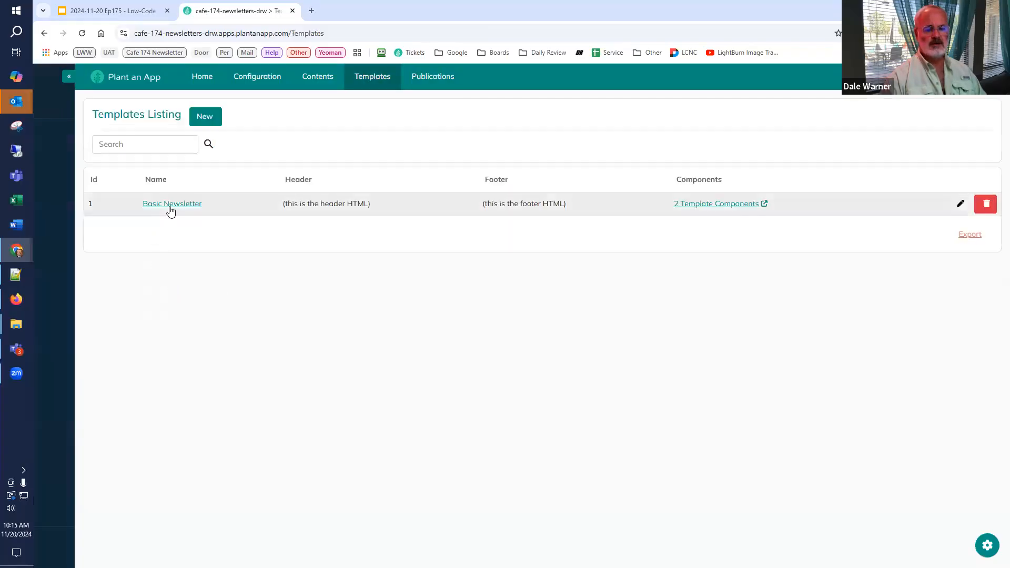
click(171, 205)
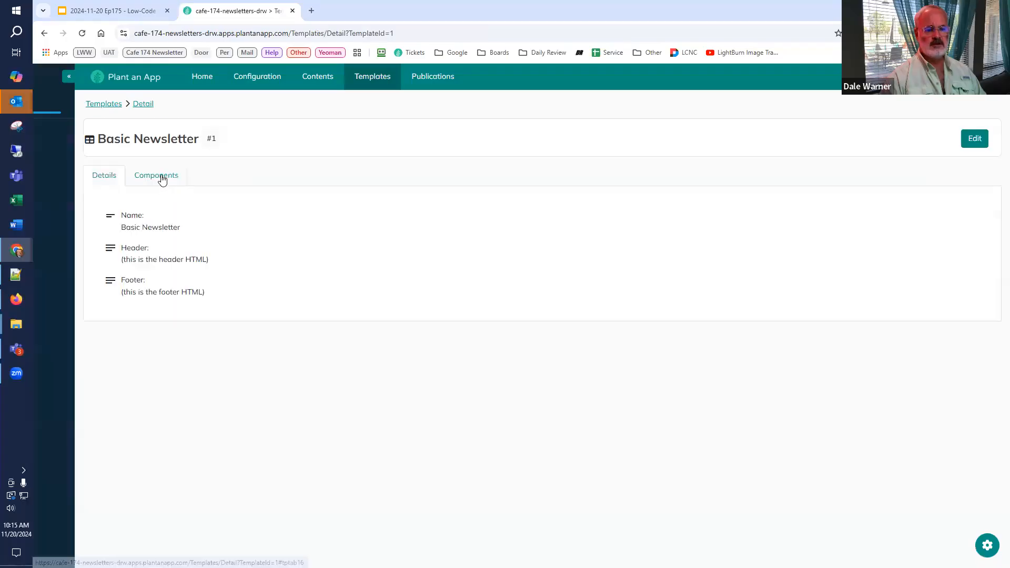
click(160, 176)
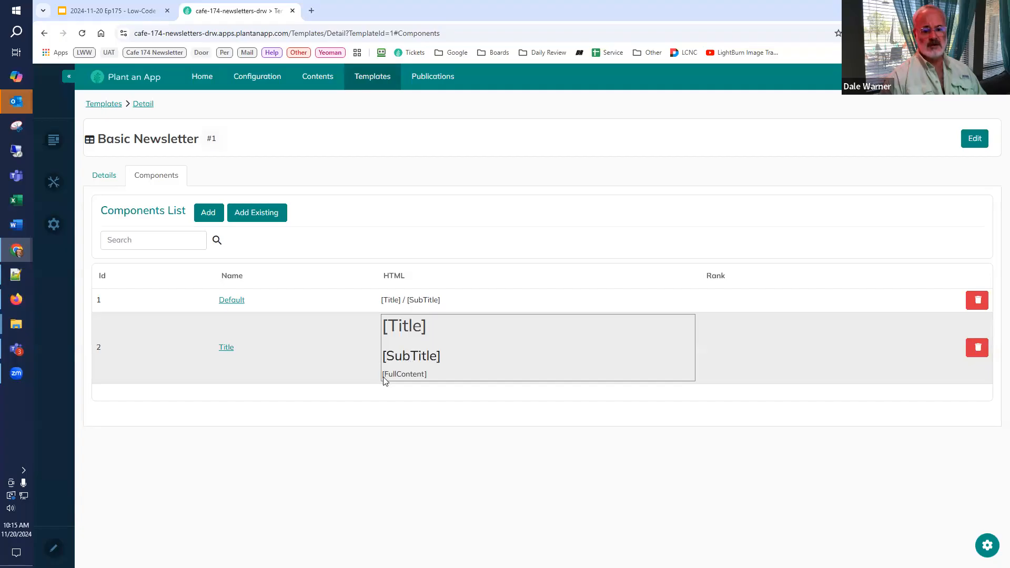
click(225, 349)
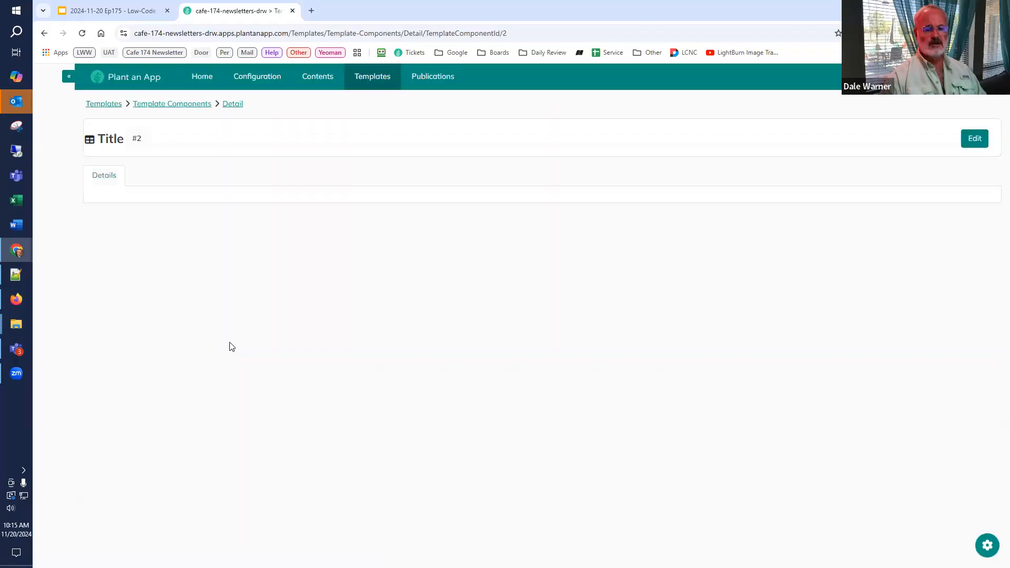
Step: Prefix the tokens in the Title component's HTML as [Content:Title], [Content:SubTitle] and [Content:FullContent], and save the component
click(975, 138)
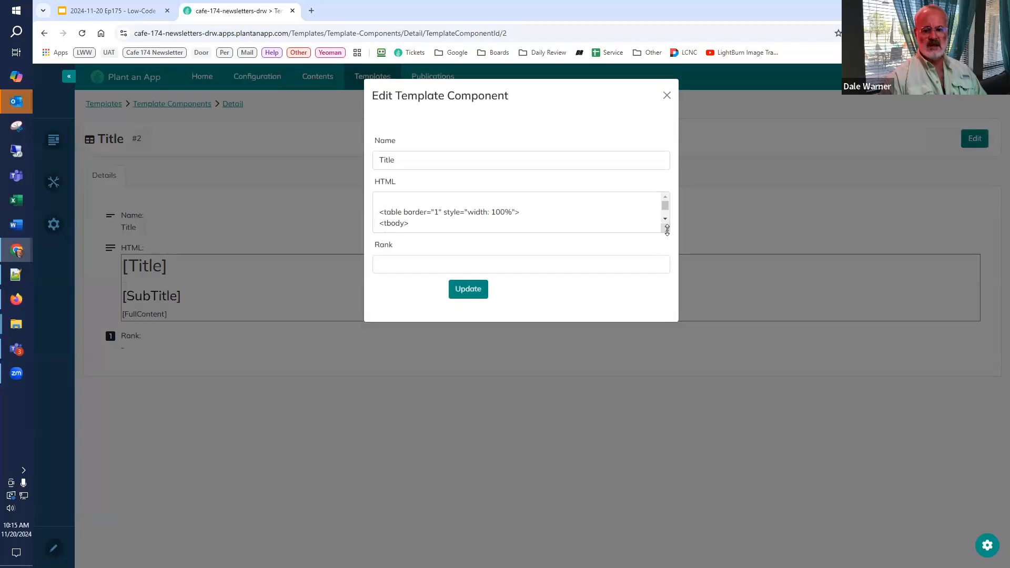
drag(667, 230, 659, 422)
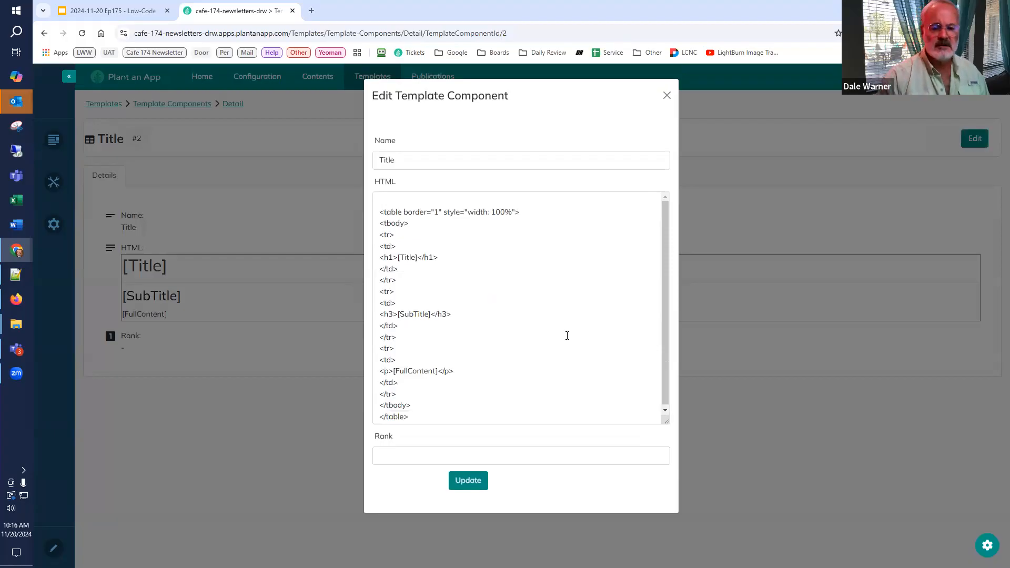
click(401, 257)
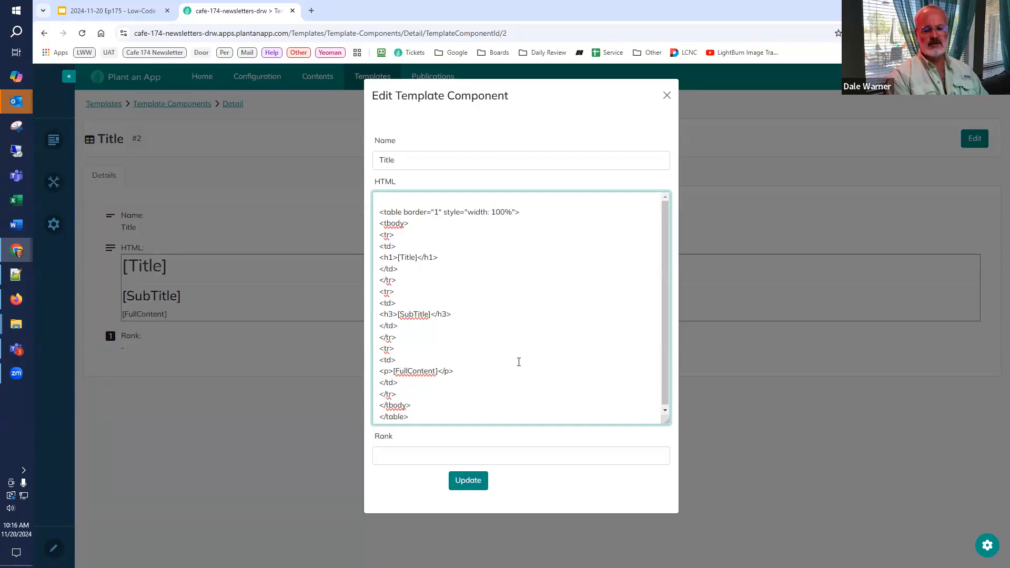
text(Content:)
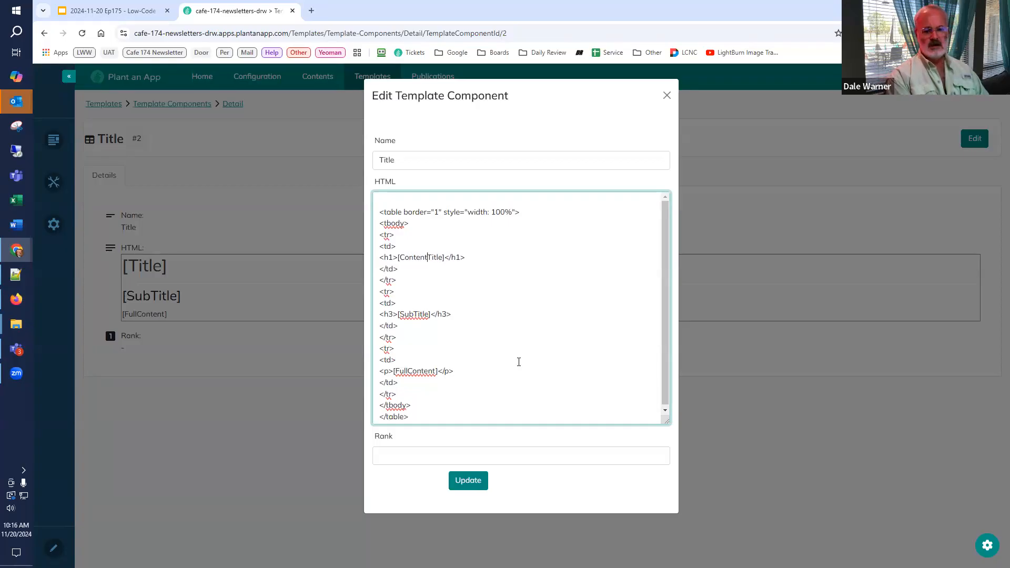
click(401, 314)
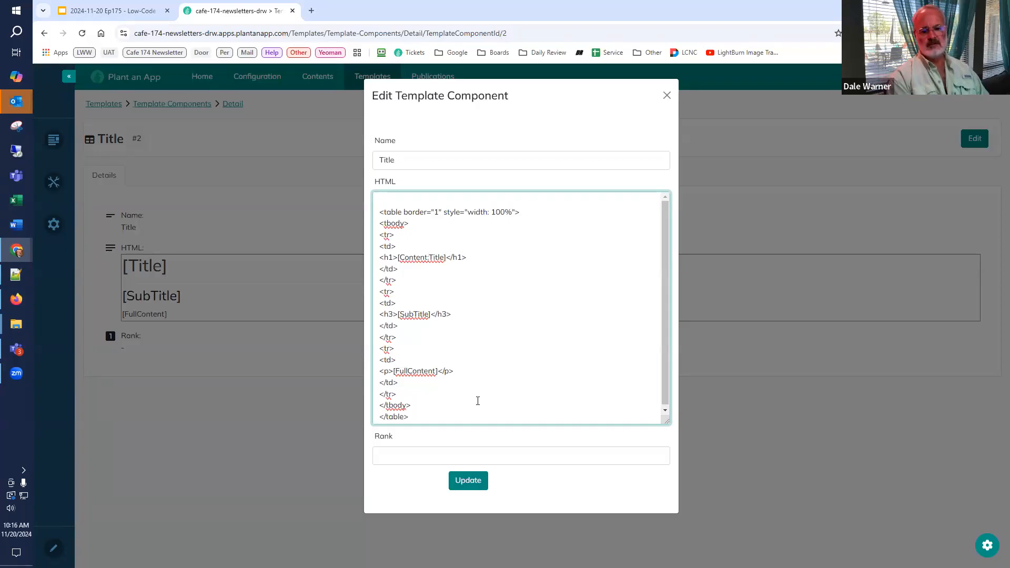
text(Content)
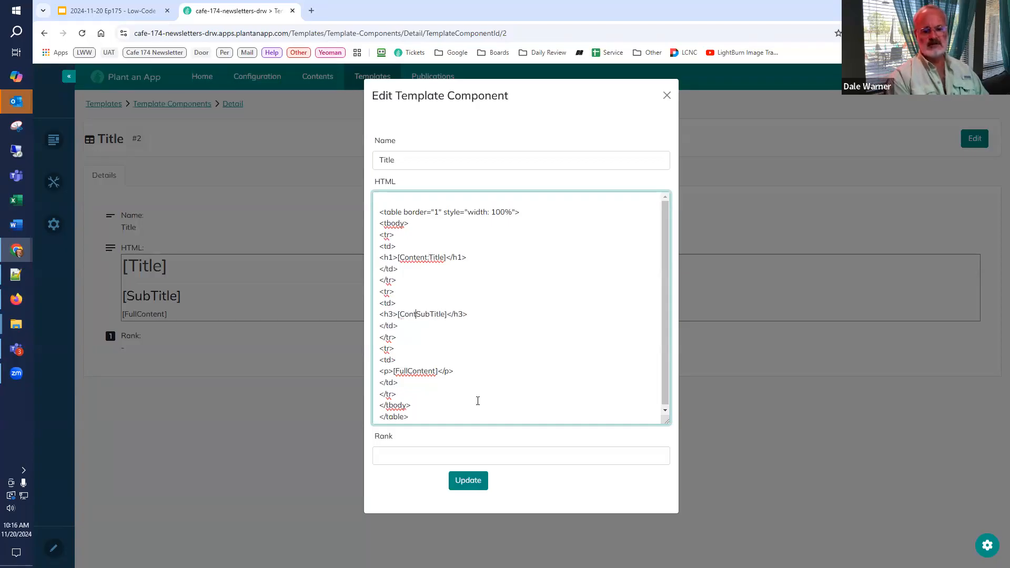
text(:)
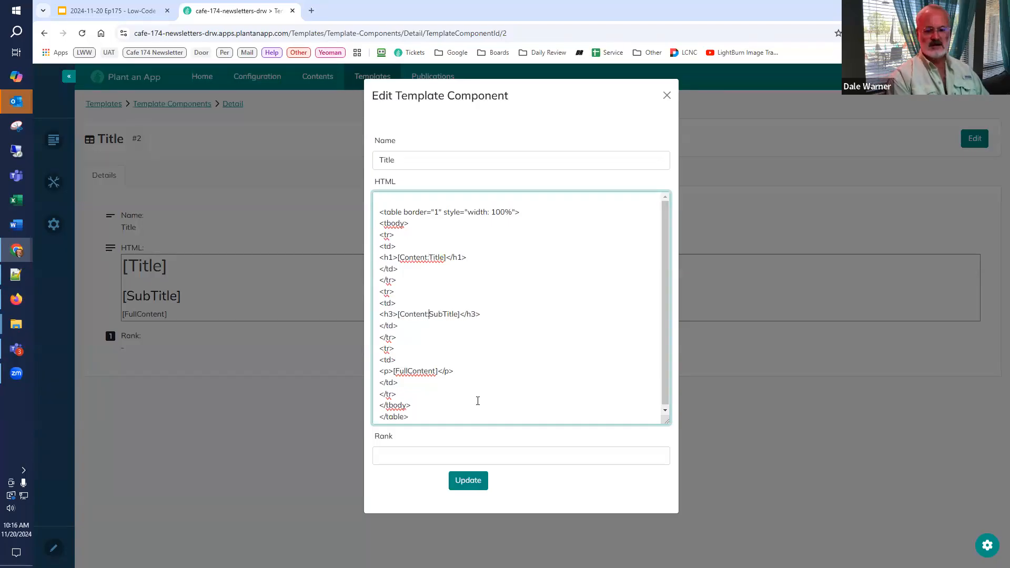
click(395, 370)
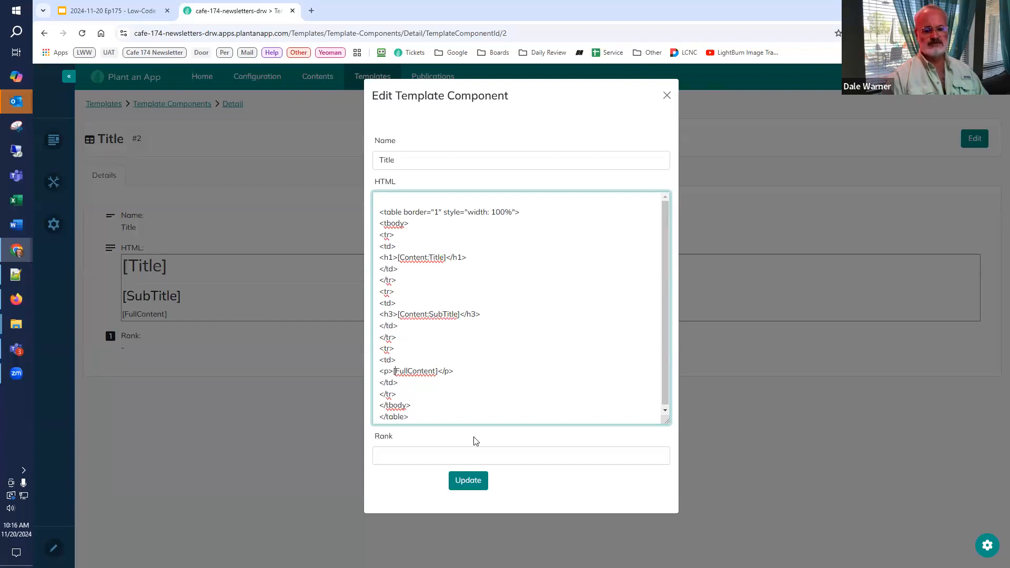
text(Content)
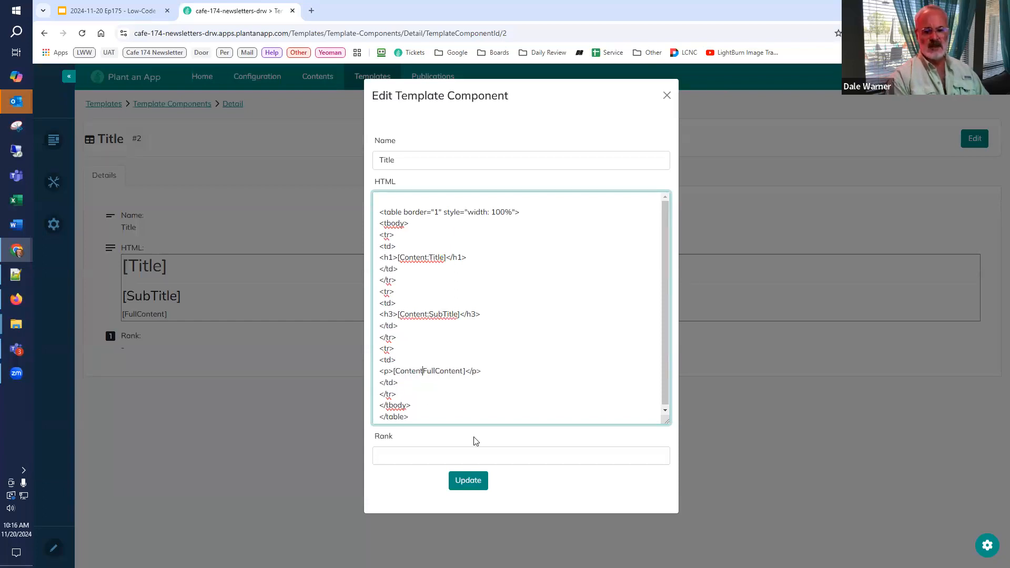
text(:)
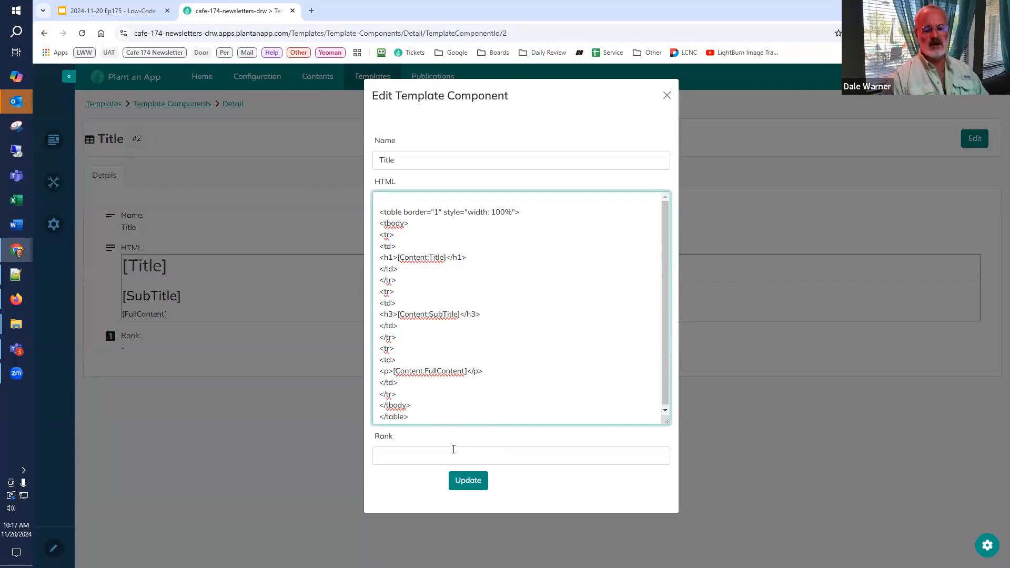
click(466, 482)
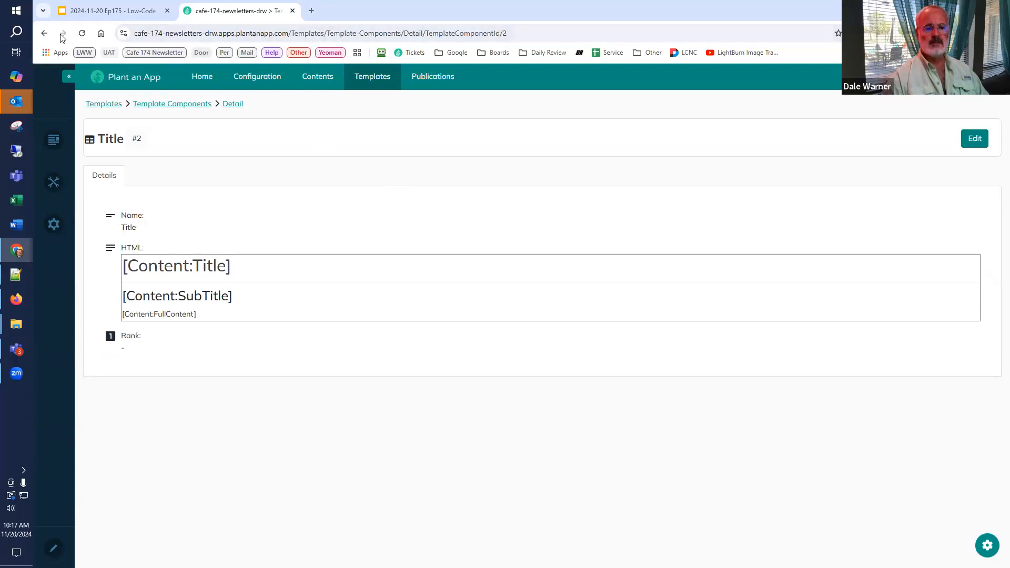
Step: Open the Basic Newsletter template's Default component, change its HTML tokens to [Content:Title] / [Content:SubTitle], and save it
click(44, 33)
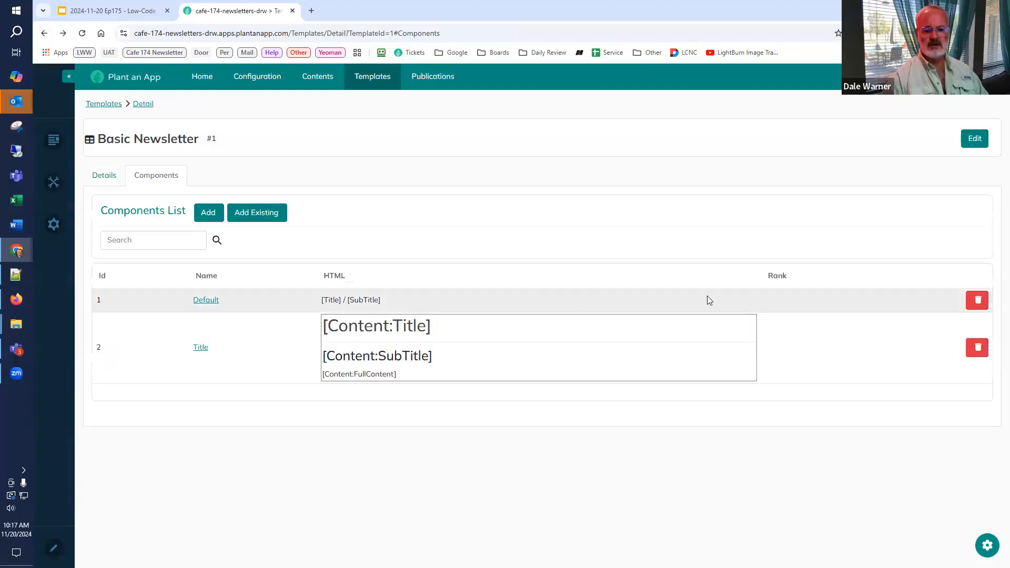
click(199, 301)
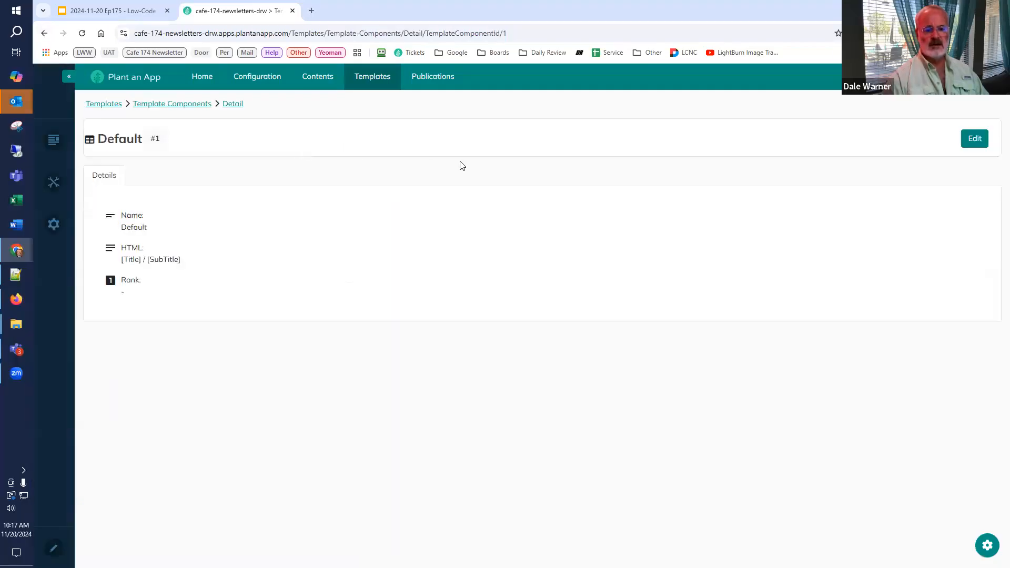
click(978, 142)
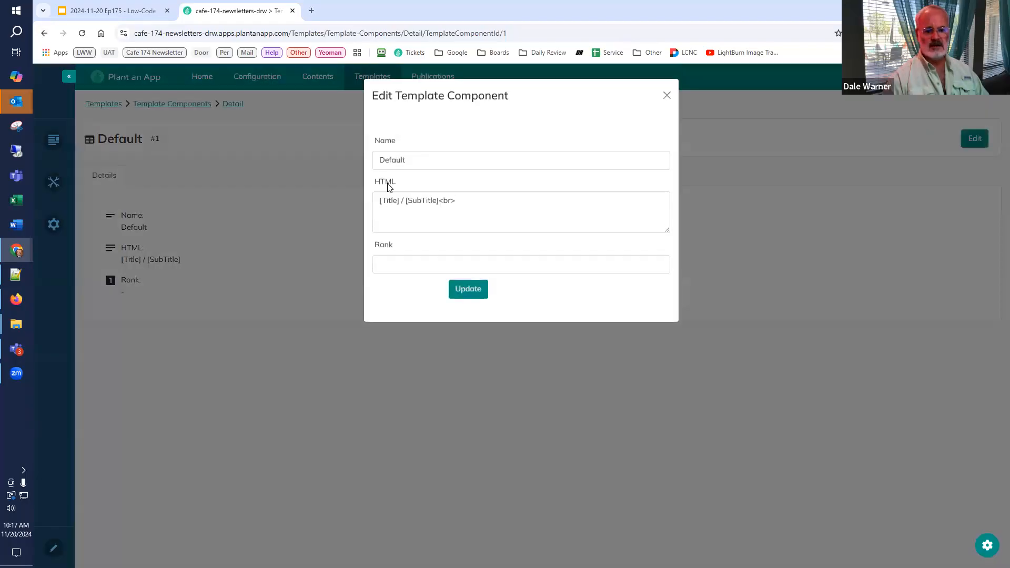
click(384, 201)
text(Content:Title] / [)
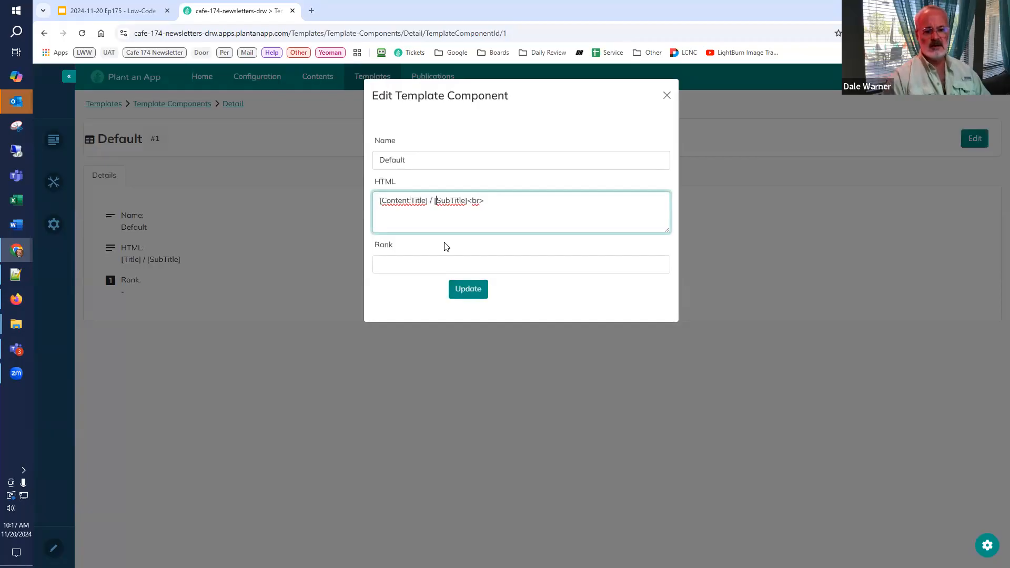
text(Content:)
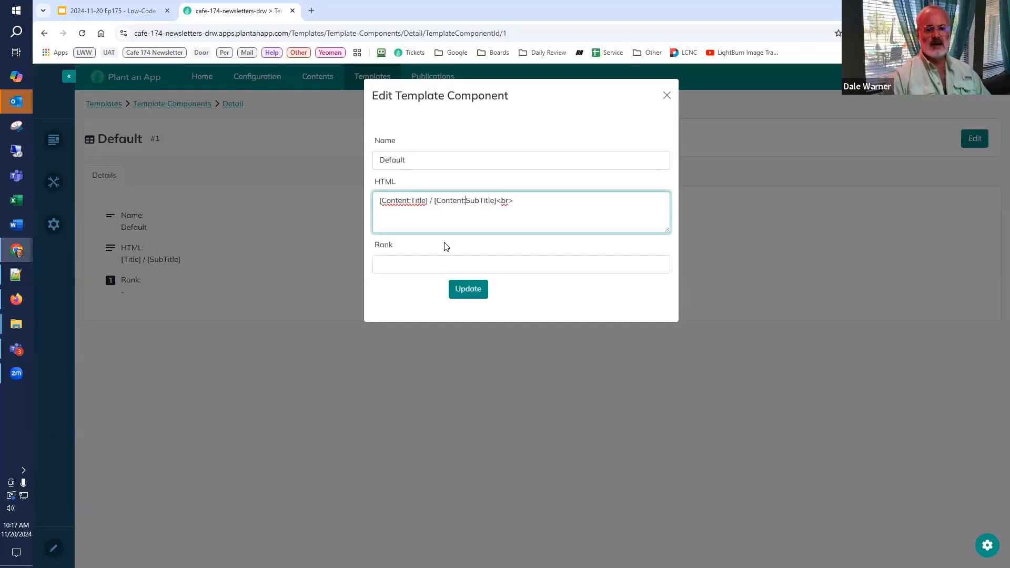
click(461, 290)
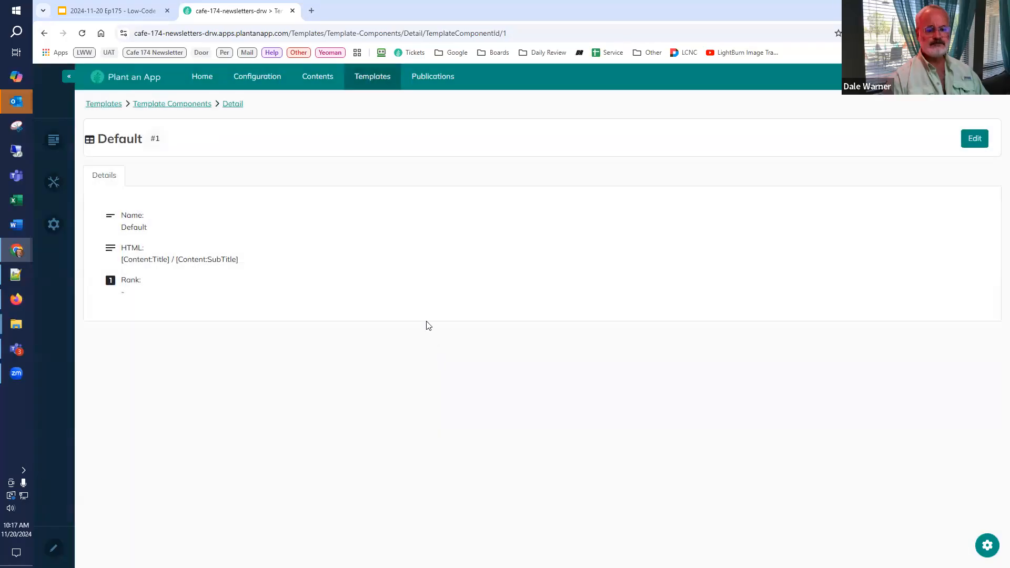
Step: Replace the Basic Newsletter template's header with HTML for a centred h2 reading [Publication:Name] - [Edition:Name] followed by a horizontal rule
click(45, 33)
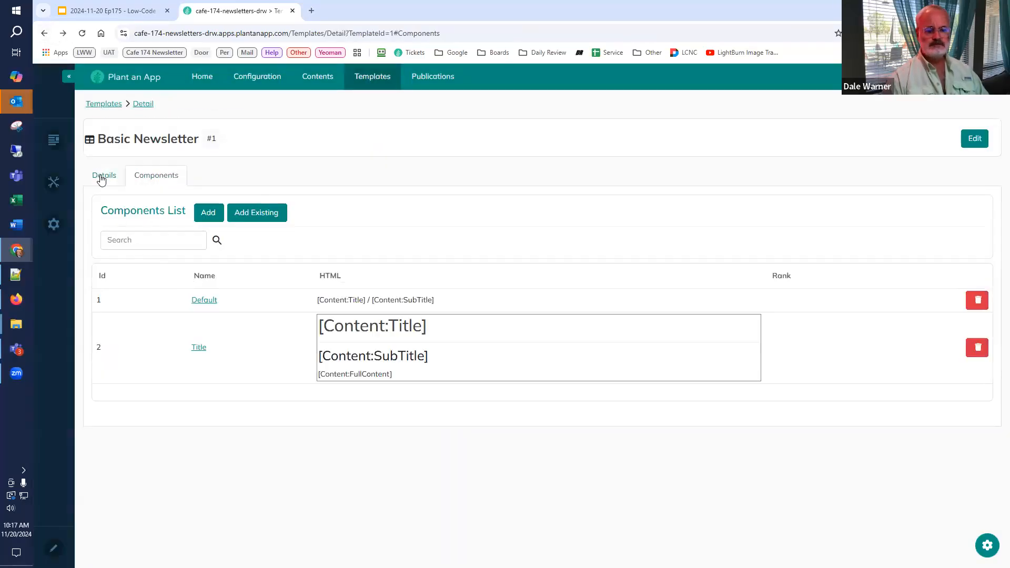
click(102, 178)
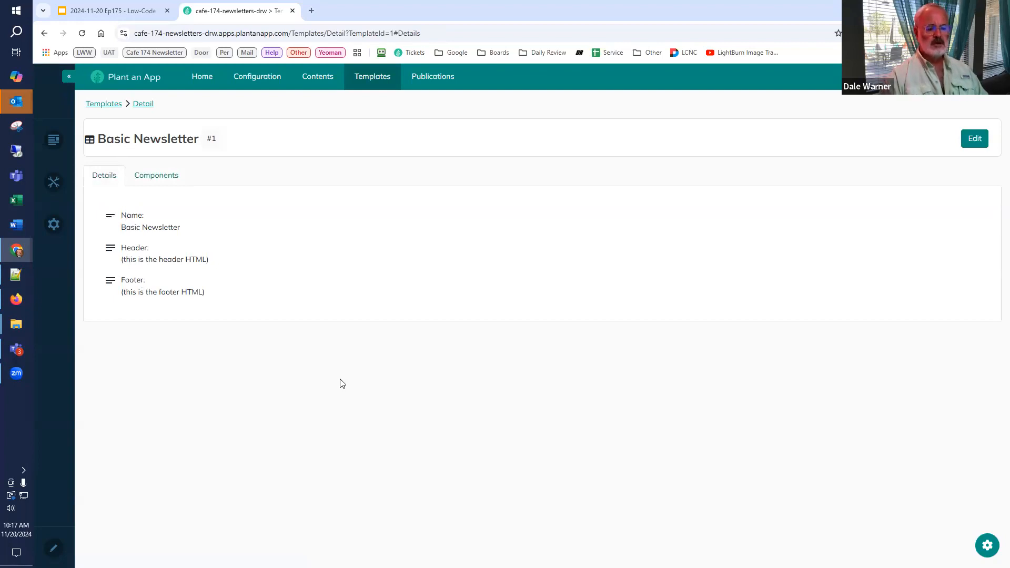
click(970, 143)
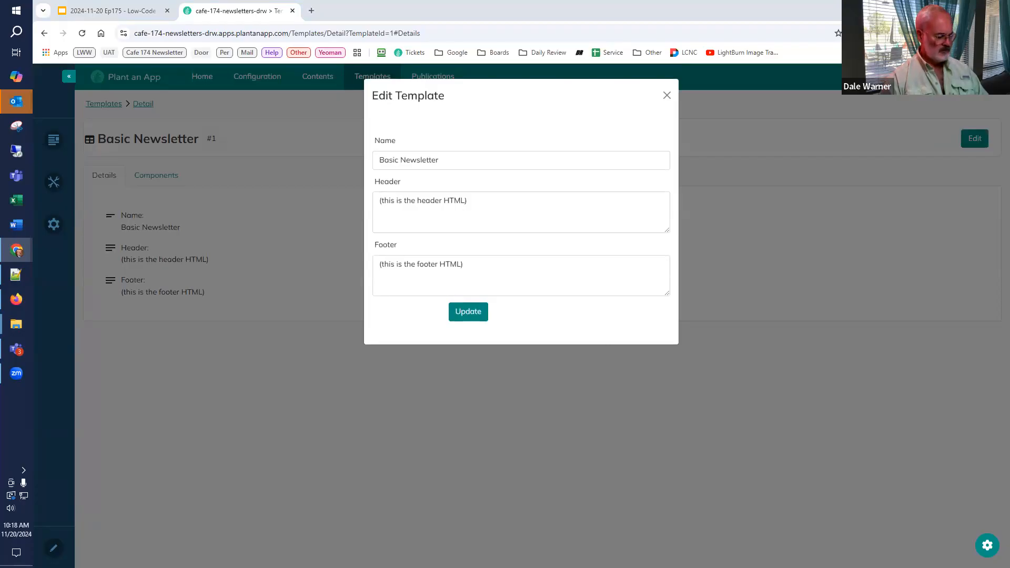
click(478, 202)
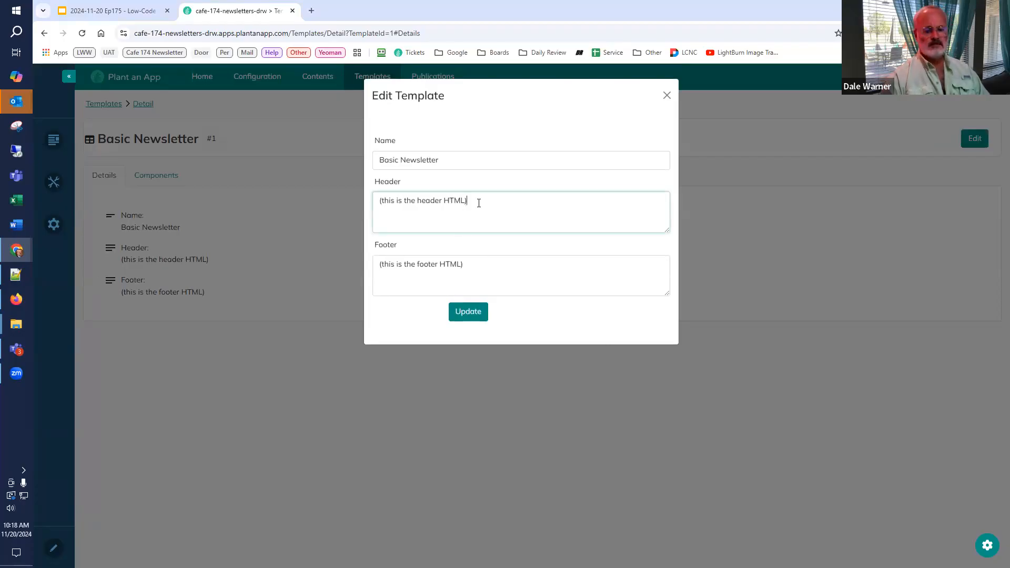
key(ctrl+a)
key(ctrl+v)
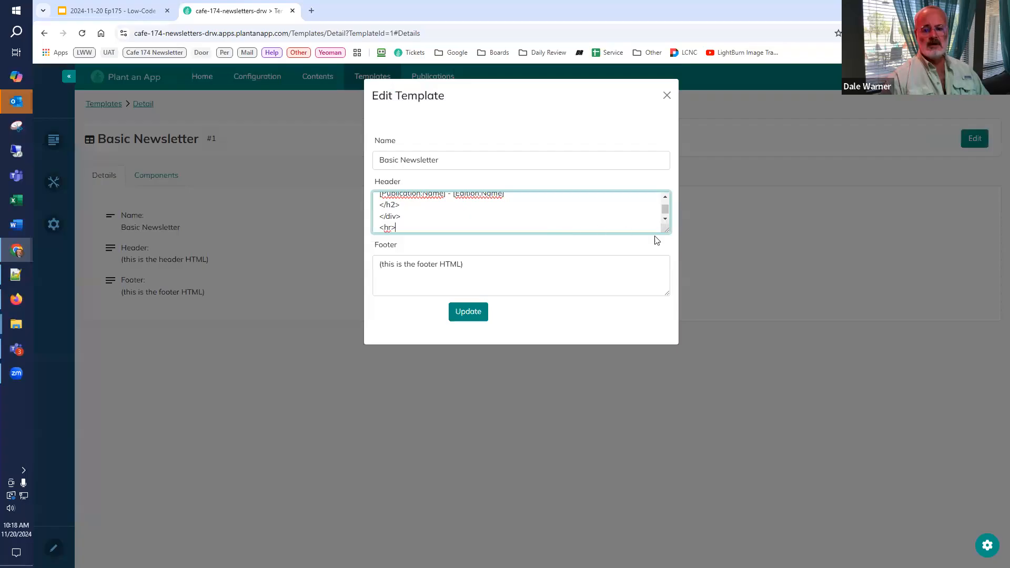
drag(666, 230, 655, 330)
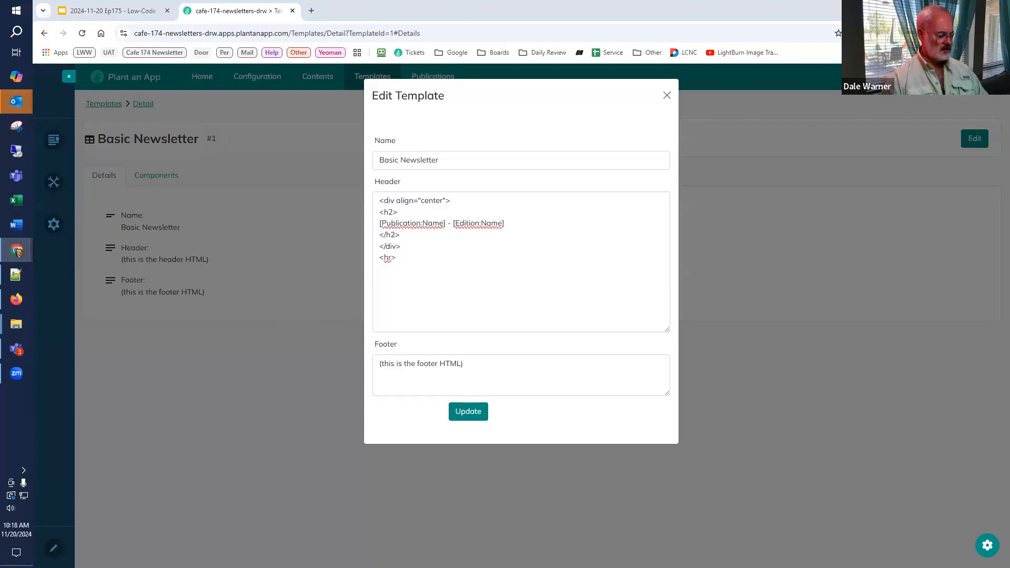
Step: Replace the template's footer with HTML for a horizontal rule and a paragraph reading Published [DateTime:Now], and save the template
drag(466, 364, 293, 336)
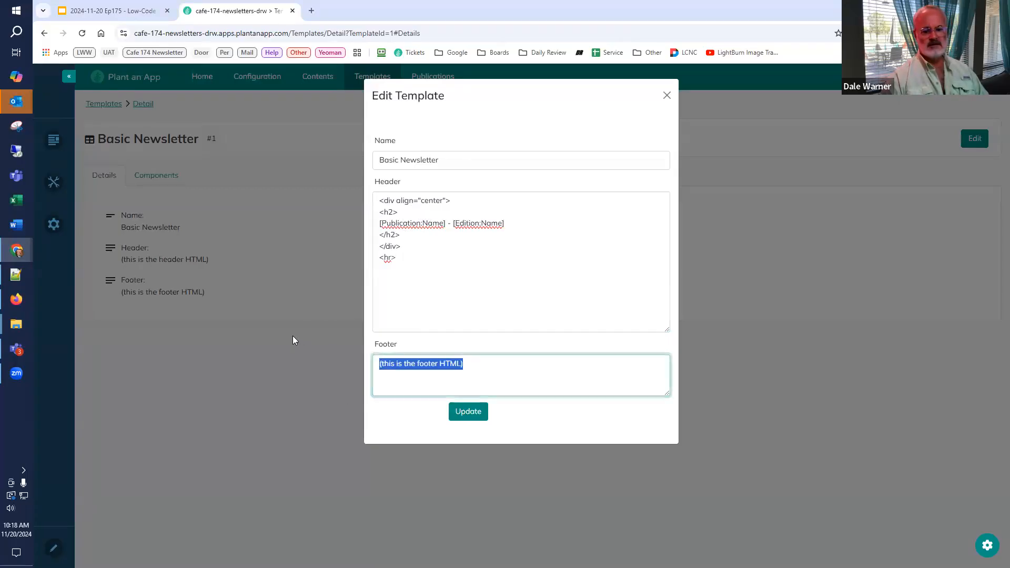
text(<hr> <p> Published [DateTime:Now] </p>)
drag(663, 390, 666, 455)
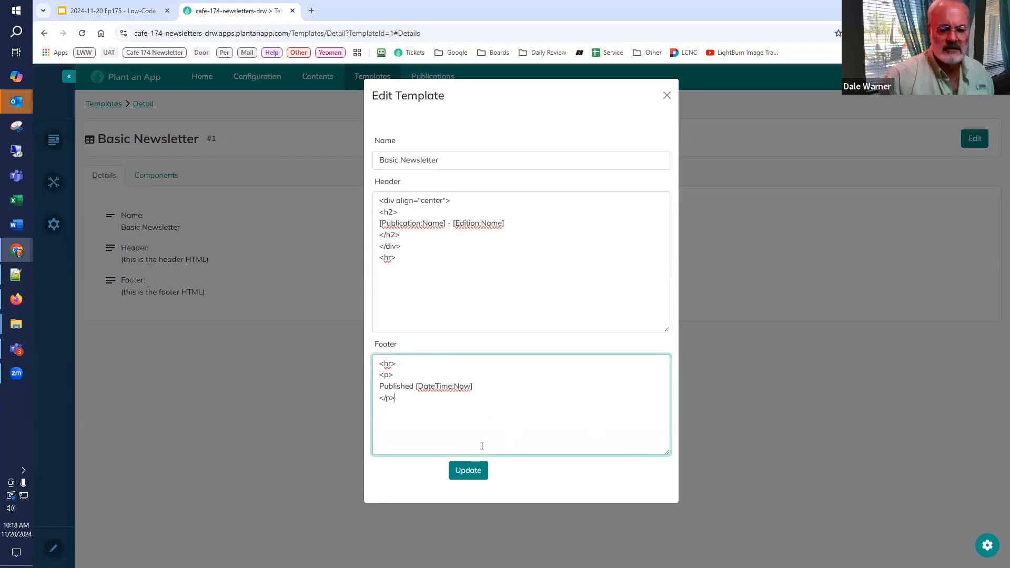
click(469, 471)
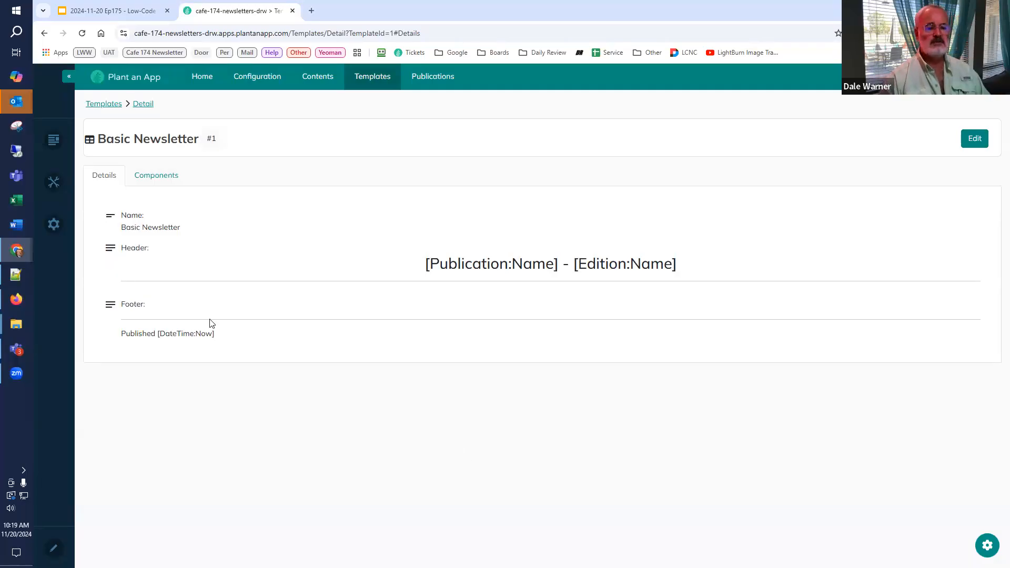
Step: Consult the Entity Adjustments slide in the Low-Code Café slides and return to the cafe-174-newsletters-drw site
click(100, 11)
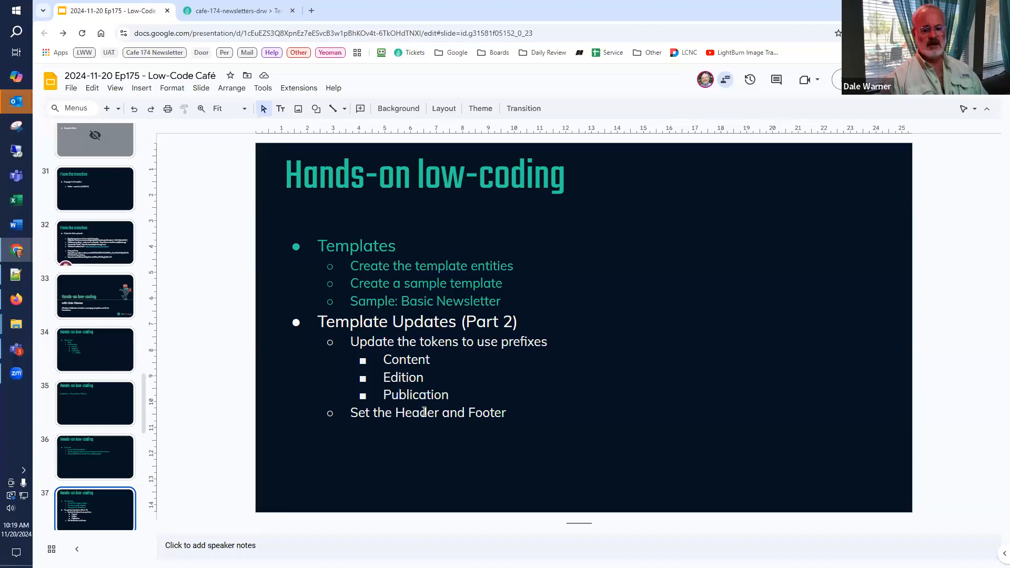
scroll(98, 333, down, 3)
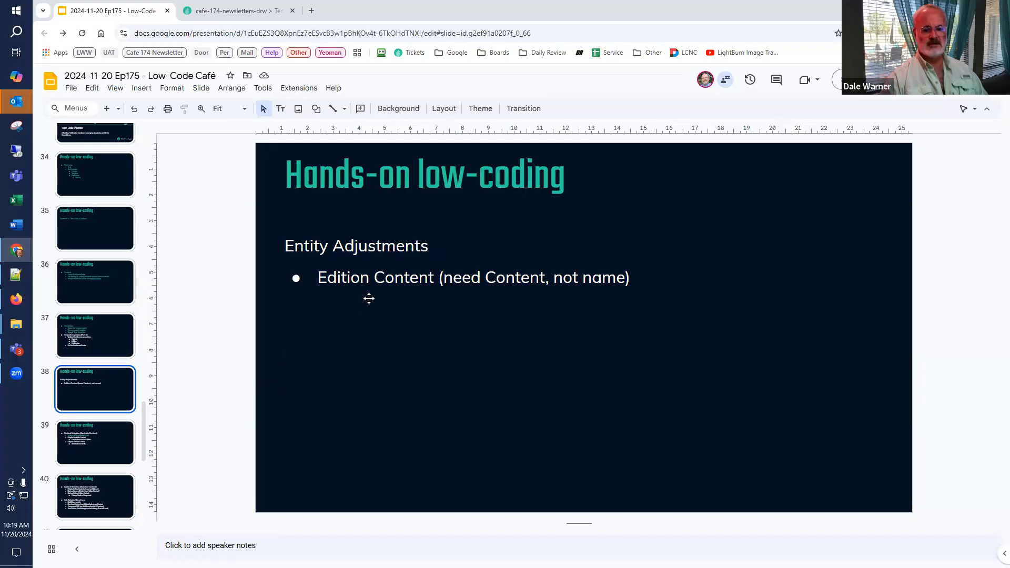
click(203, 10)
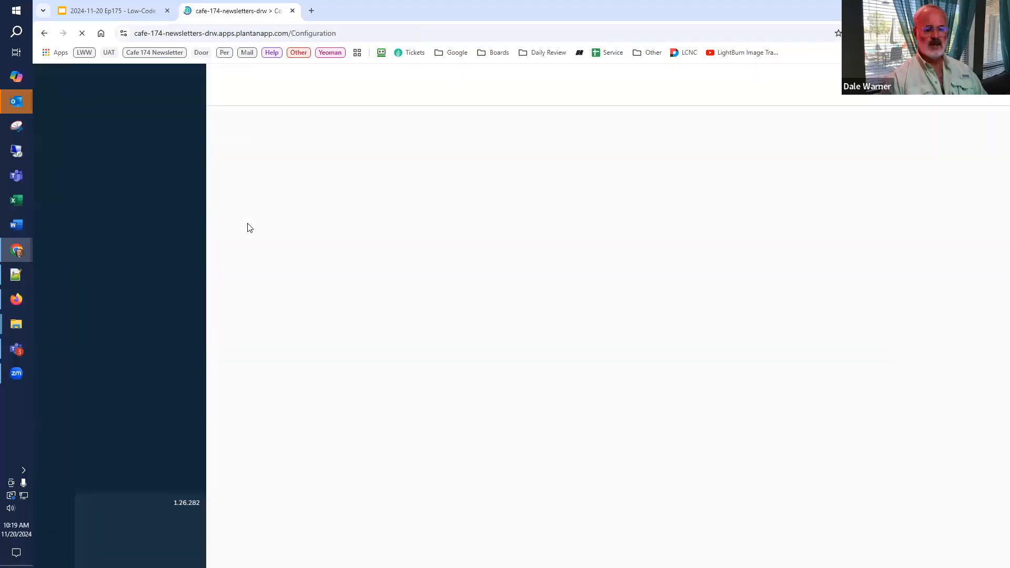
Step: Open the Edition Content entity's properties for editing and add a custom property named Content
click(122, 236)
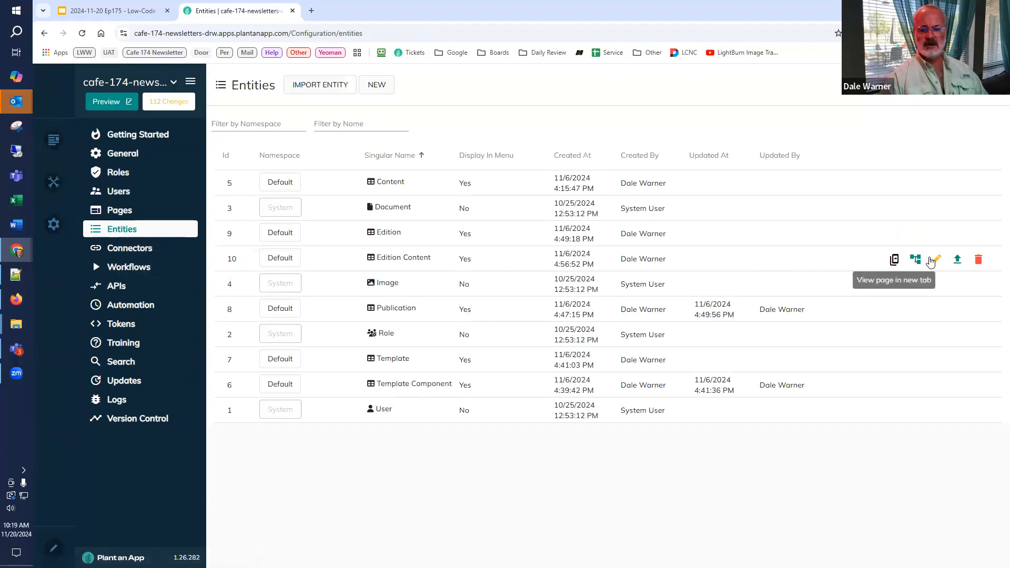
click(937, 260)
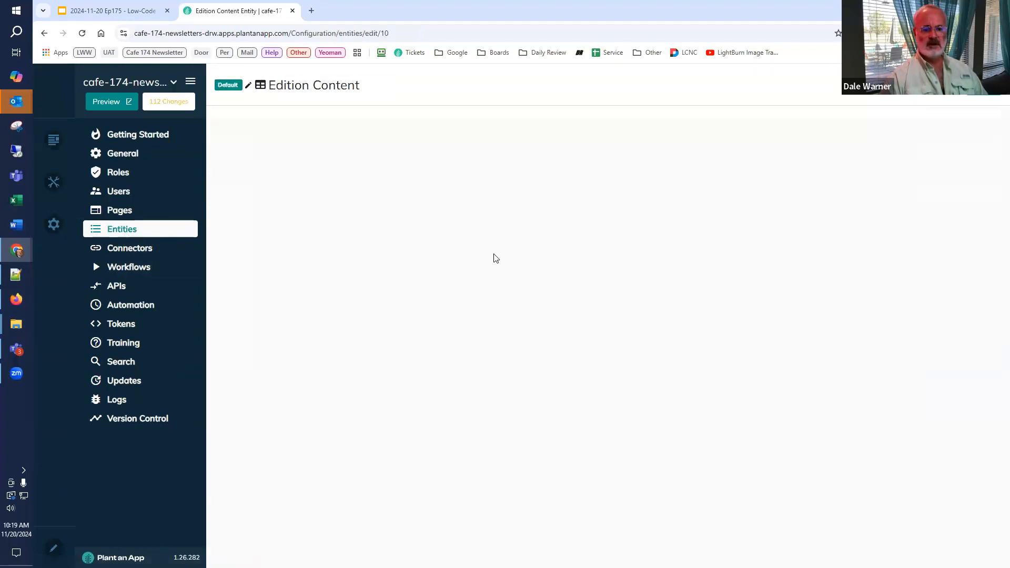
click(567, 126)
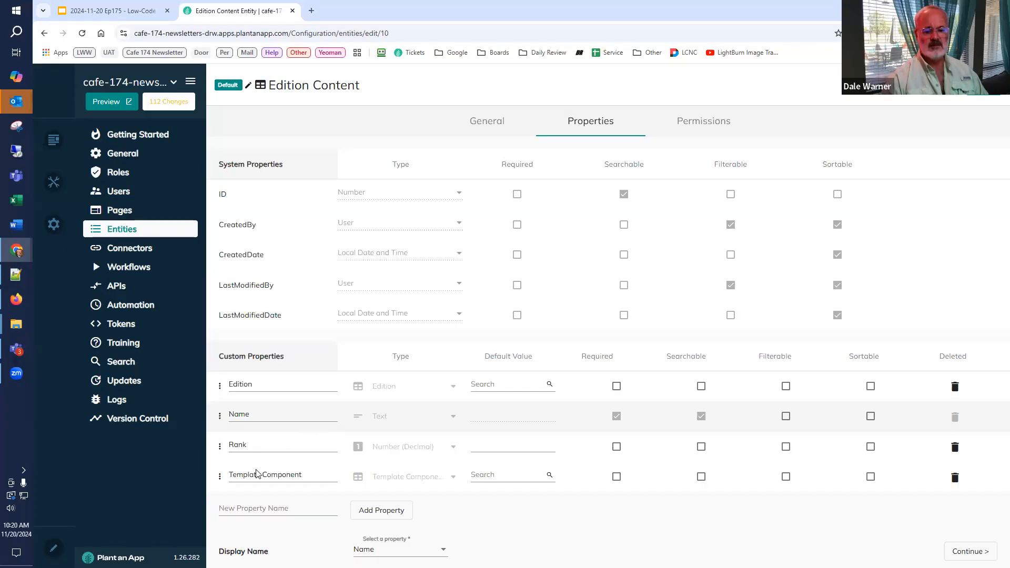
click(243, 506)
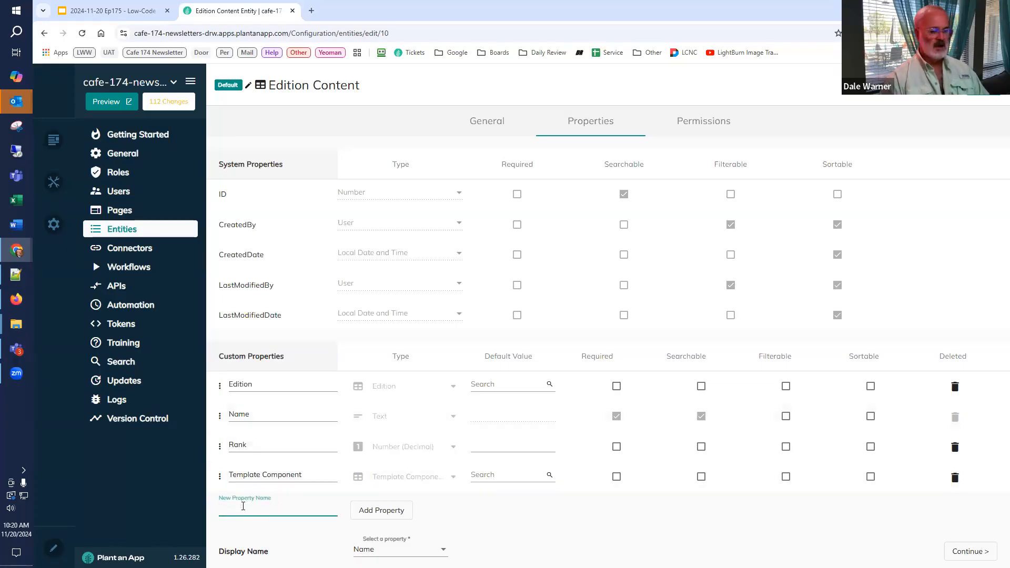
text(Content)
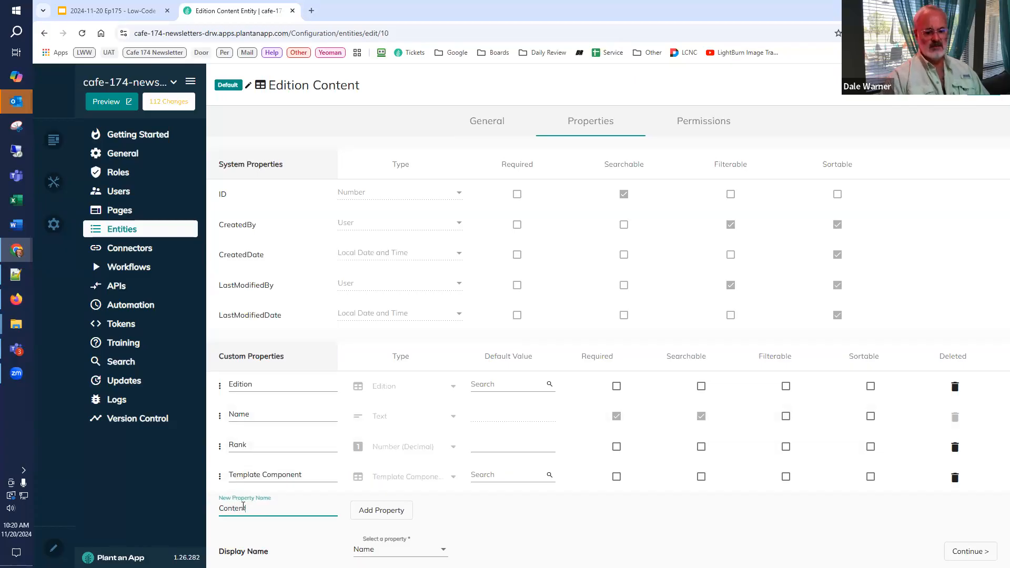
click(378, 510)
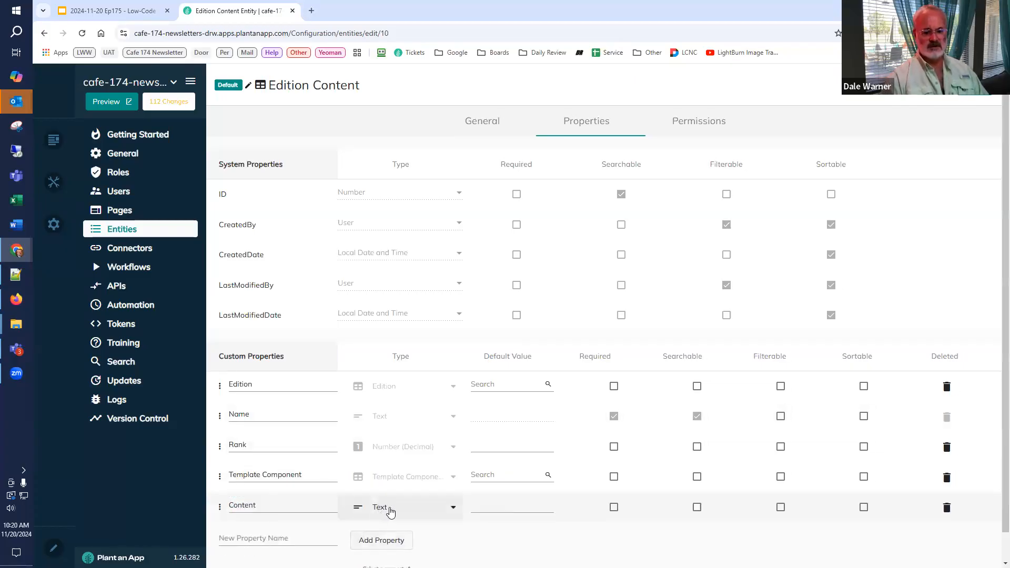
Step: Set the new Content property's type to the Content entity and move the property directly below Edition
click(380, 508)
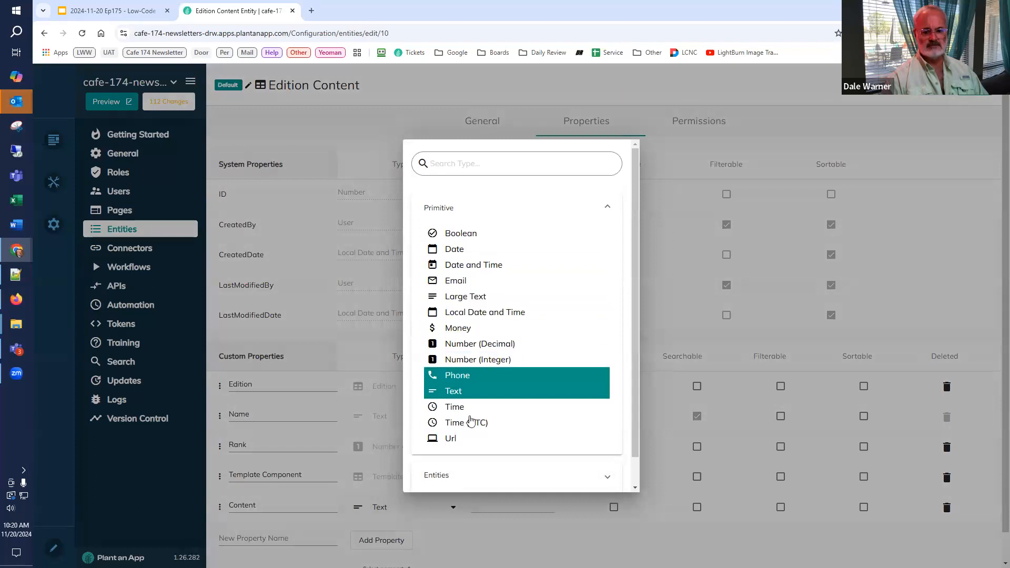
scroll(468, 400, down, 1)
click(463, 446)
scroll(465, 447, down, 1)
scroll(465, 448, down, 1)
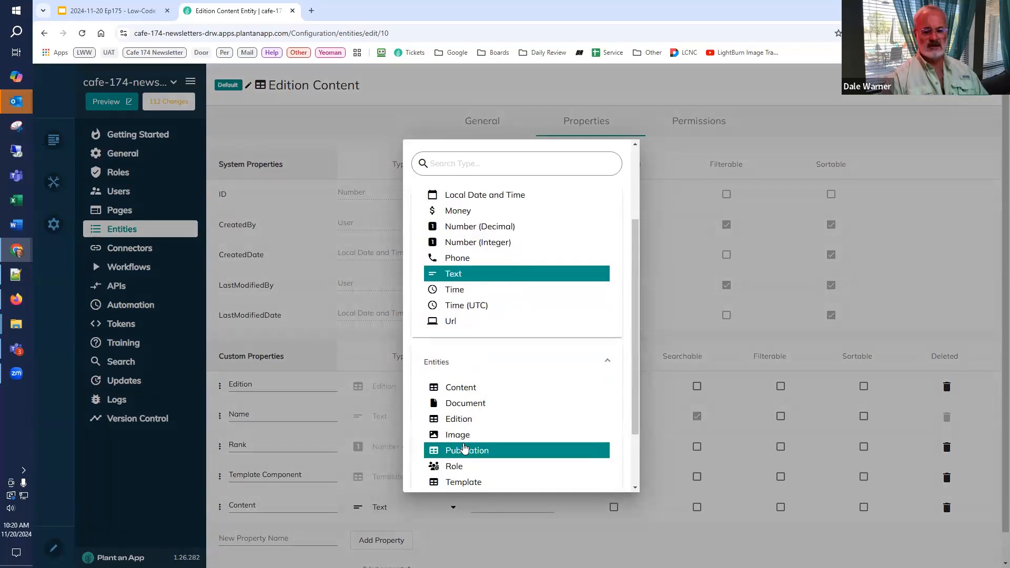
click(472, 389)
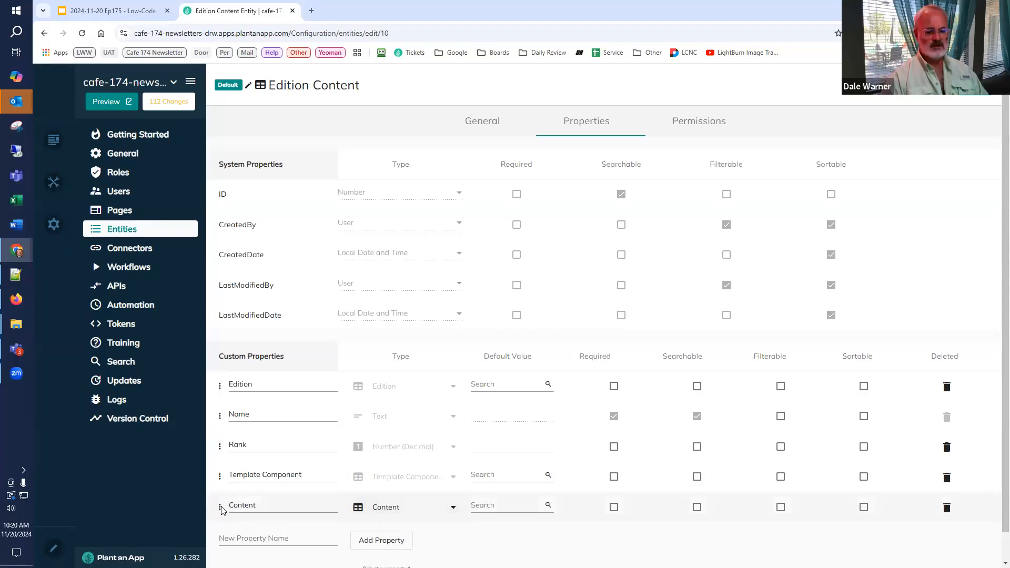
drag(227, 475, 225, 440)
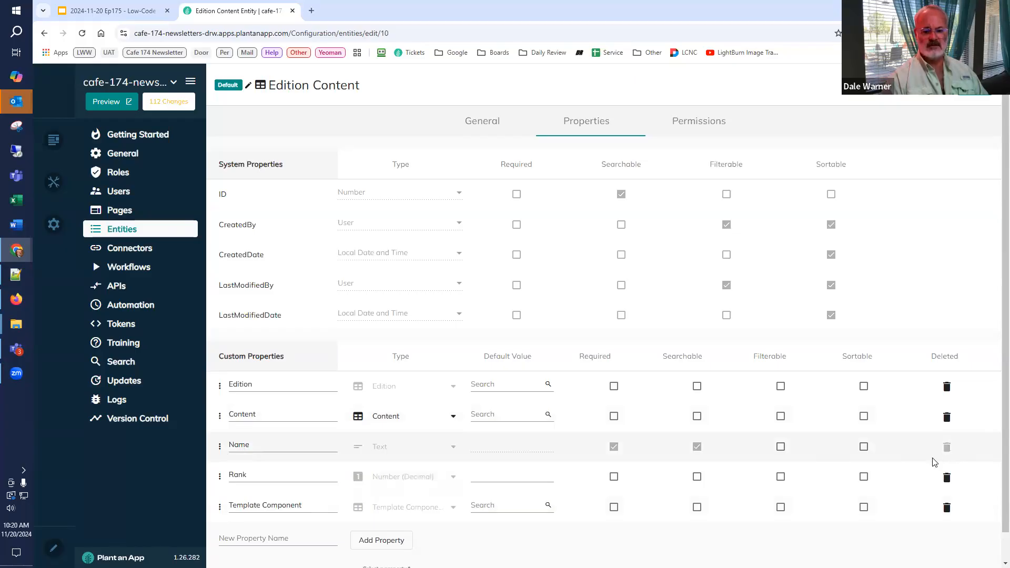
Step: Change the Edition Content entity's display name property to Rank
scroll(432, 518, down, 1)
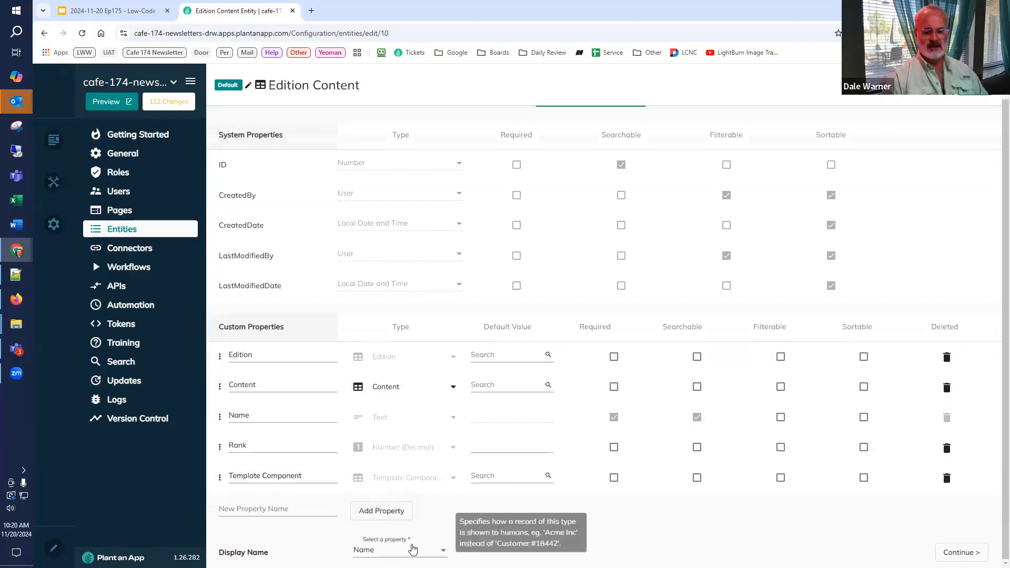
click(413, 550)
click(358, 545)
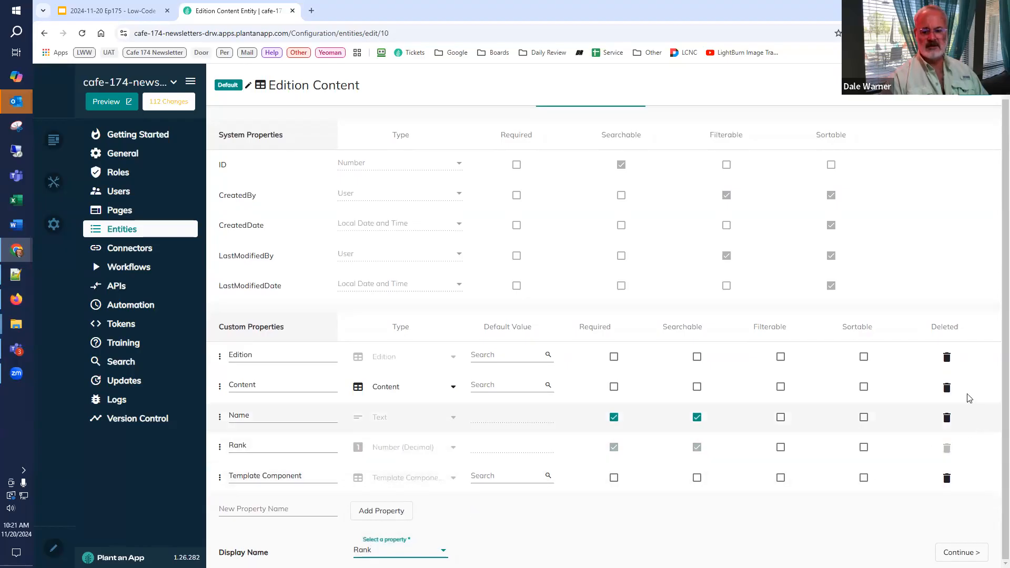
Step: Delete the Name property from Edition Content and save the entity, merging the changes into all related components
click(947, 418)
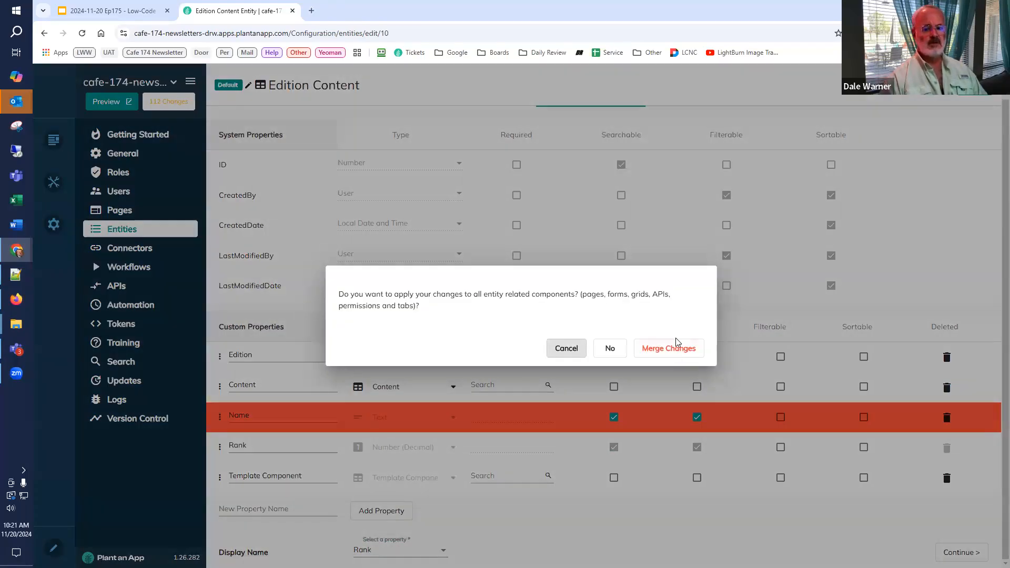
click(677, 350)
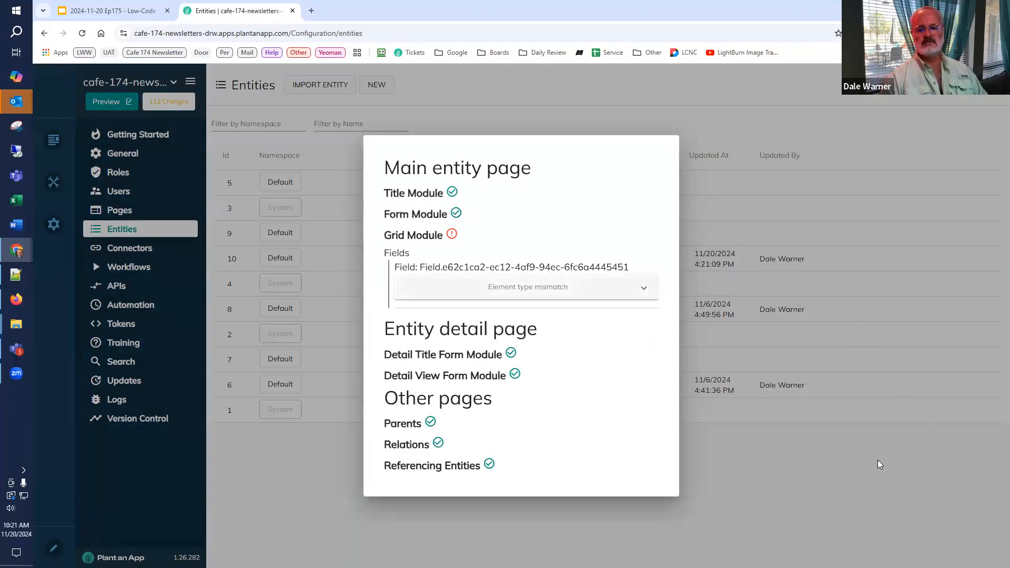
click(878, 460)
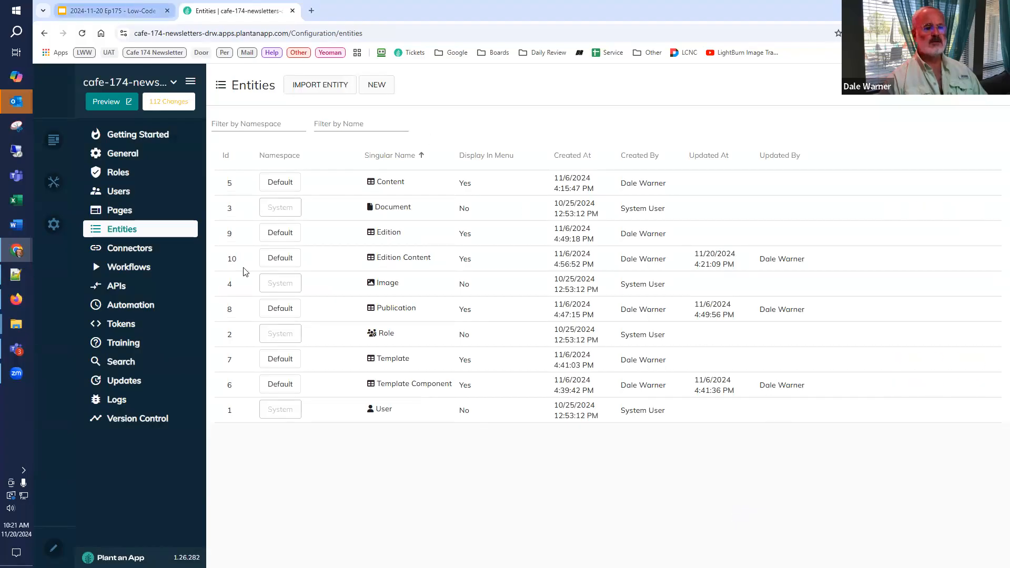
Step: Consult the Content Selection (Available Content) slide in the Low-Code Café slides and return to the entities configuration
key(ctrl+1)
scroll(85, 289, down, 3)
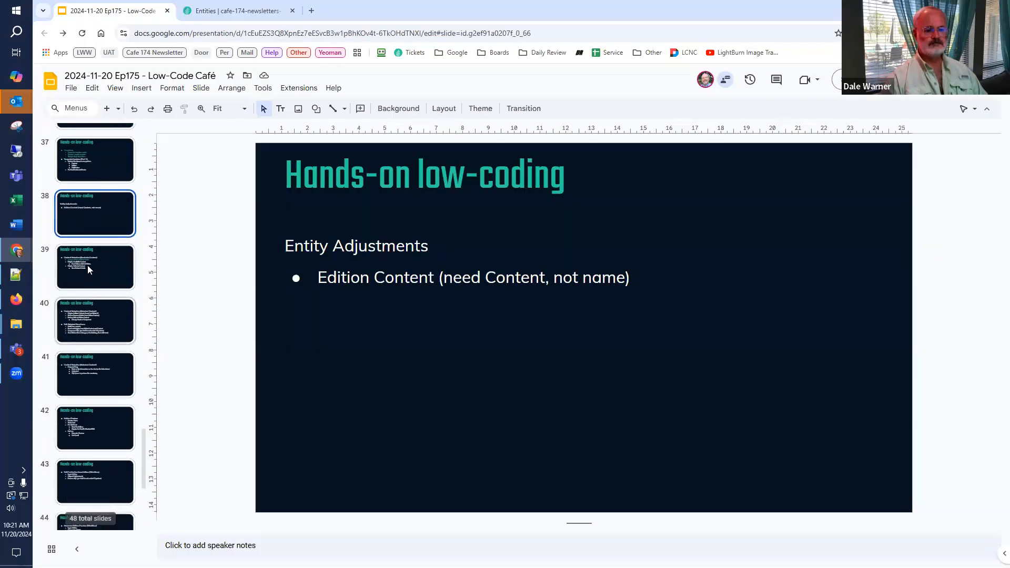
click(87, 268)
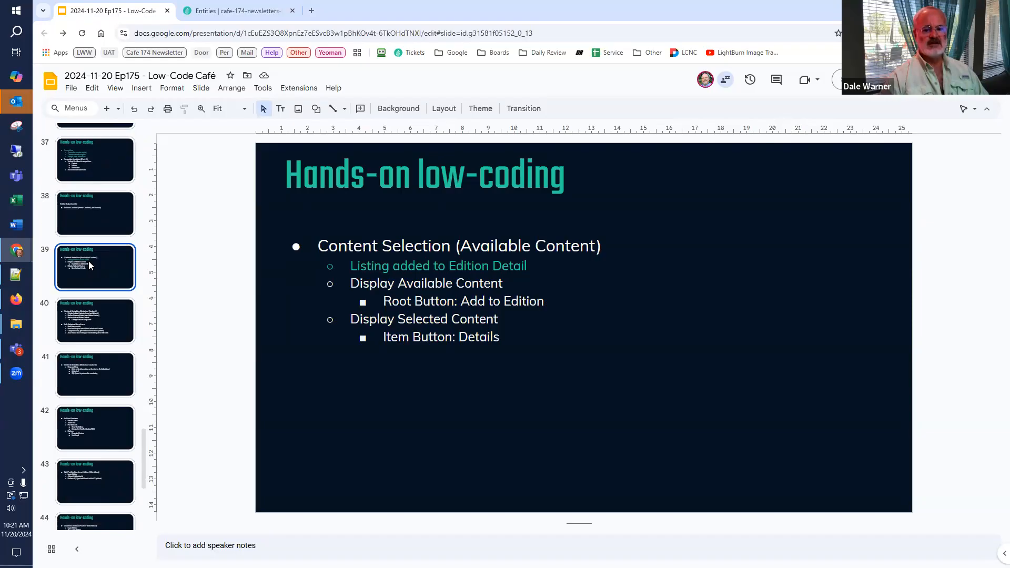
click(211, 12)
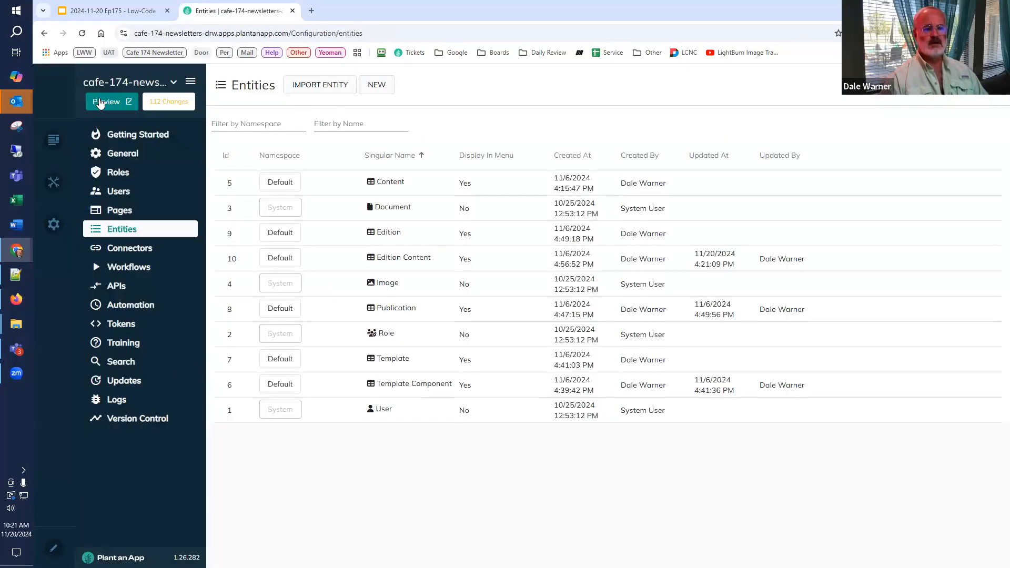
Step: Preview the site and open the available content of edition Issue #01 in the Cafe Demo publication
click(100, 103)
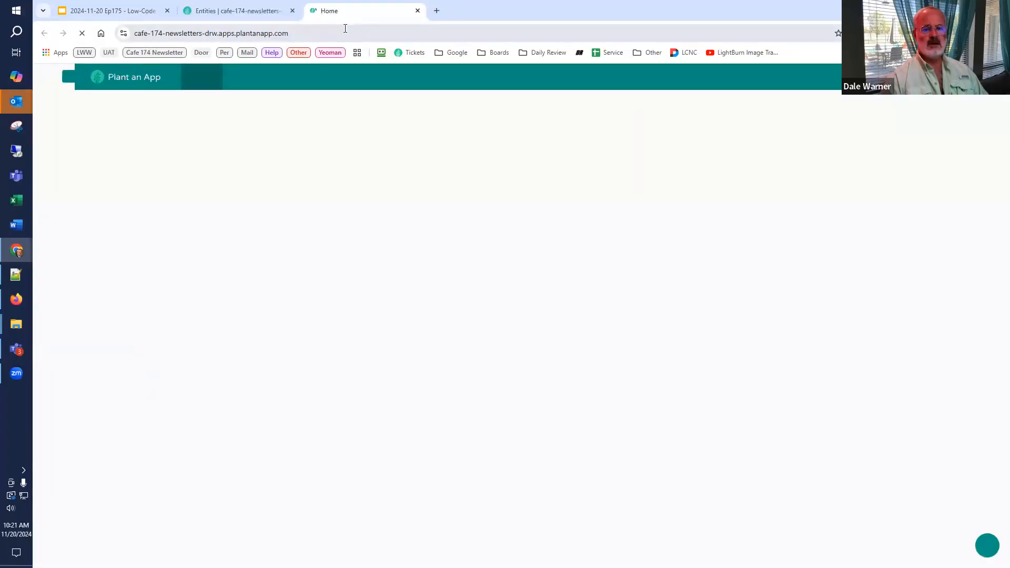
mouse_move(435, 83)
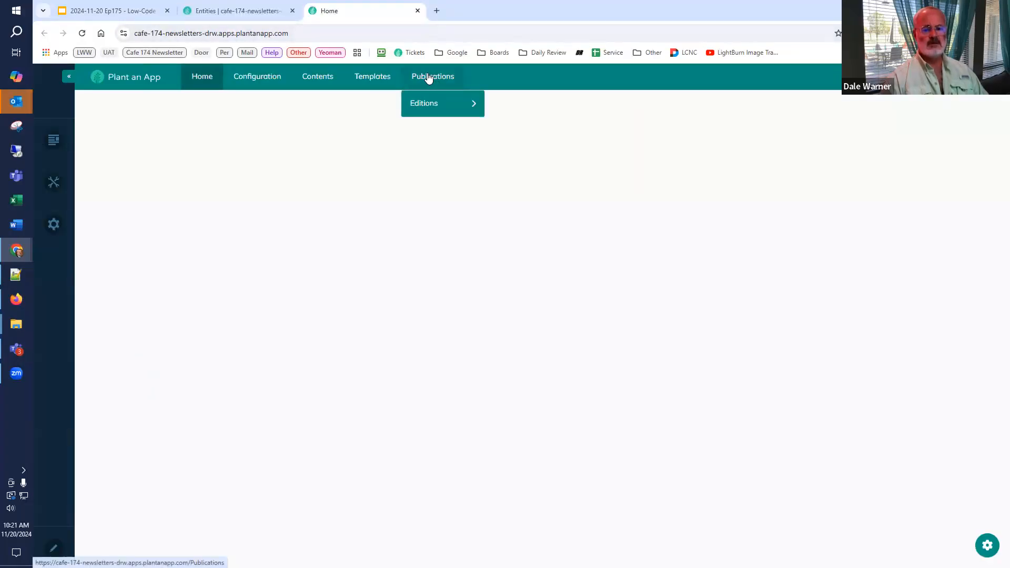
click(429, 77)
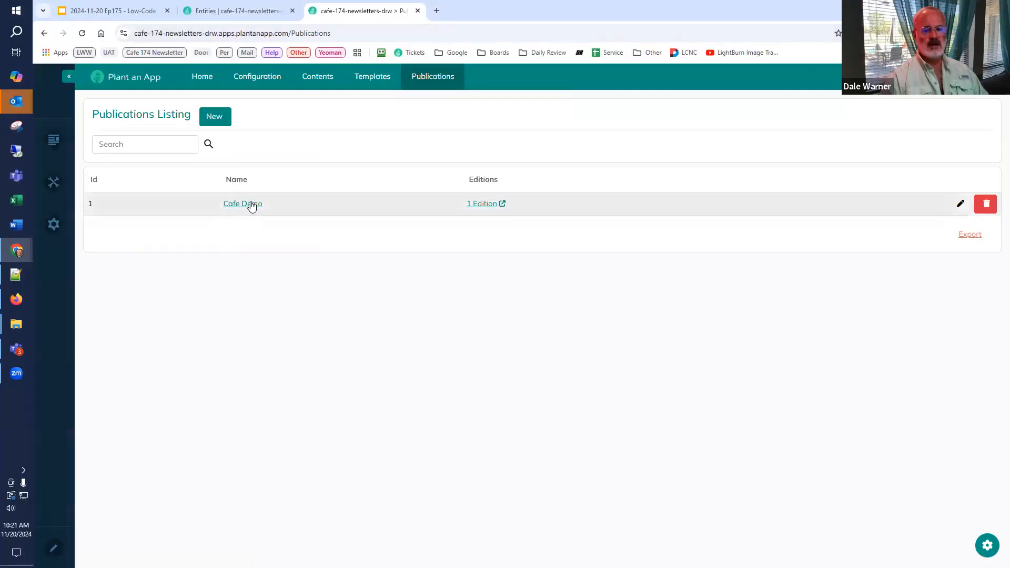
click(251, 205)
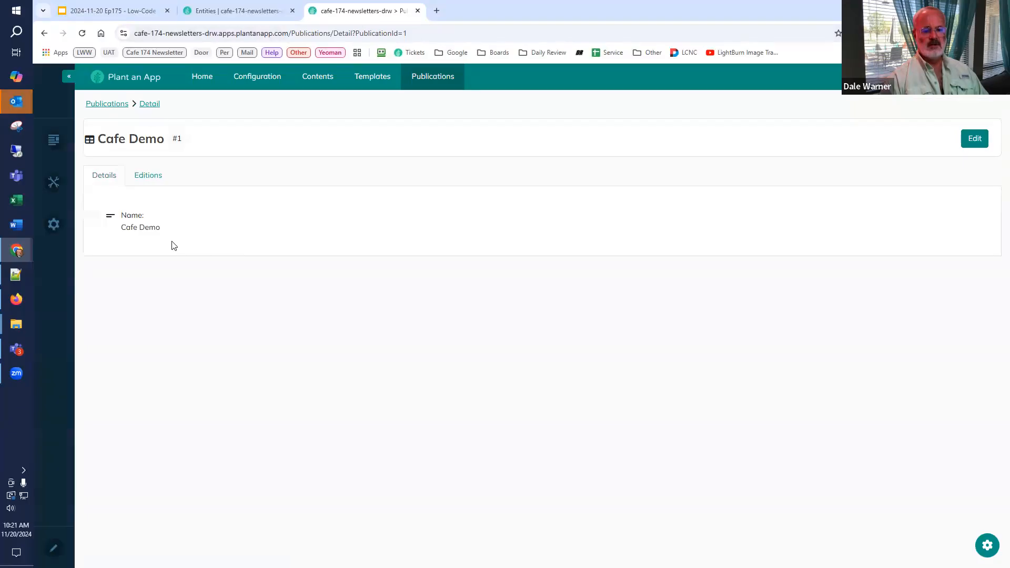
click(145, 179)
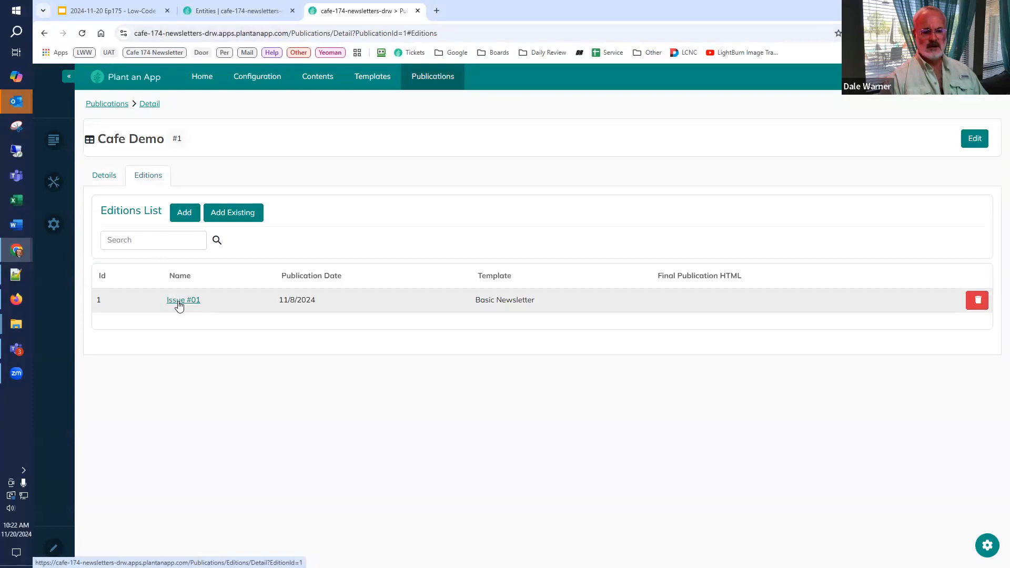
click(108, 178)
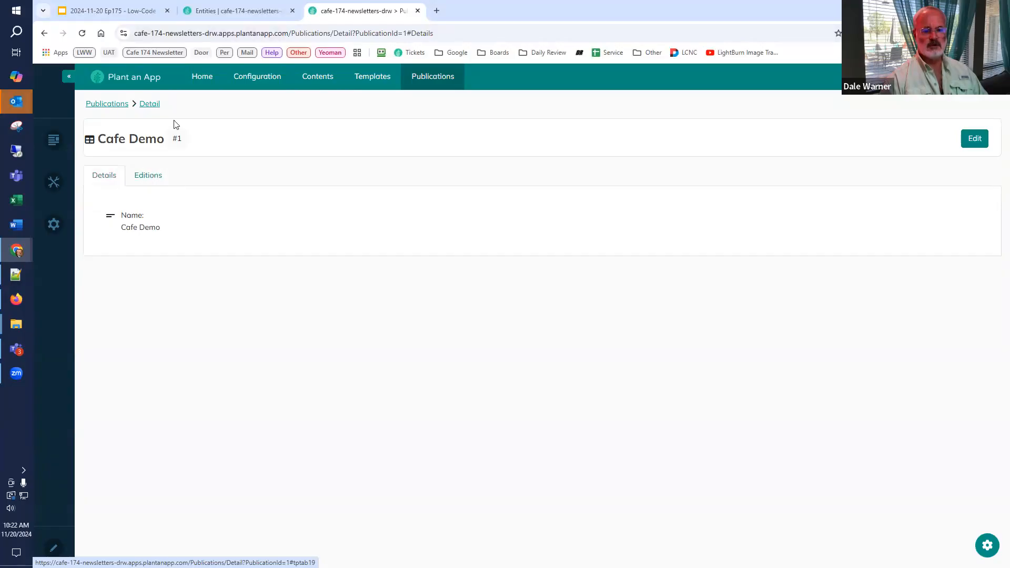
click(147, 176)
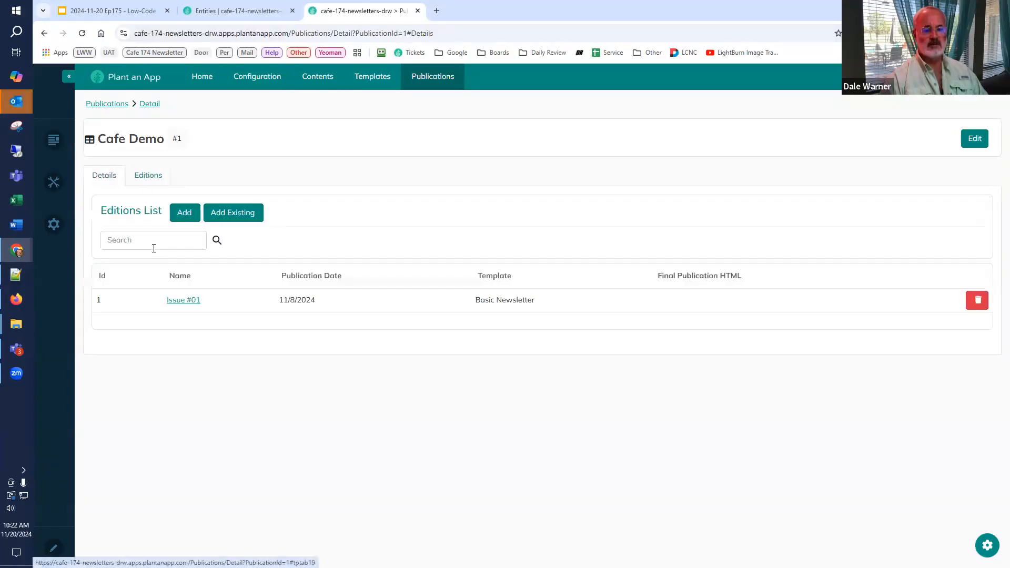
click(182, 301)
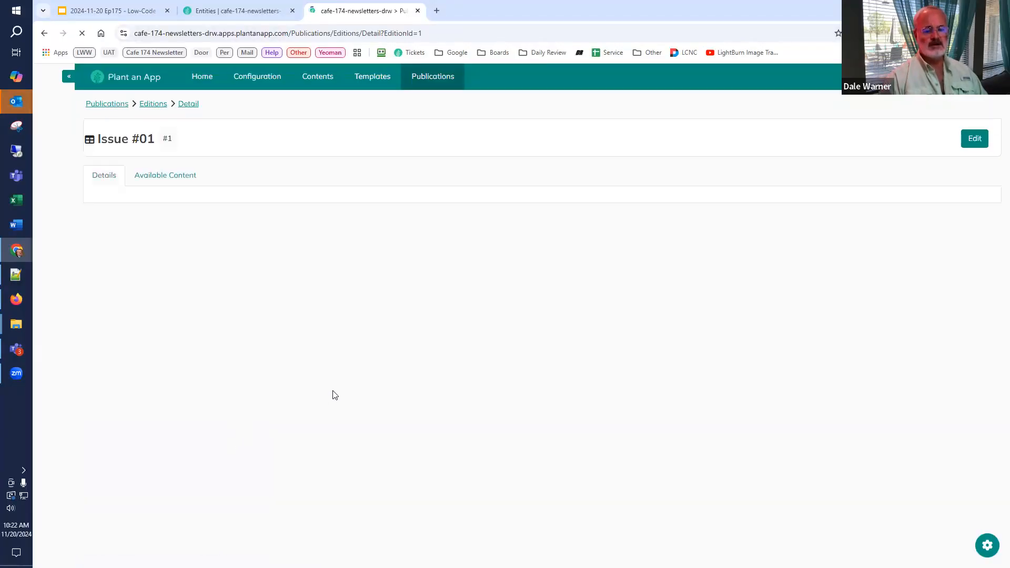
click(155, 178)
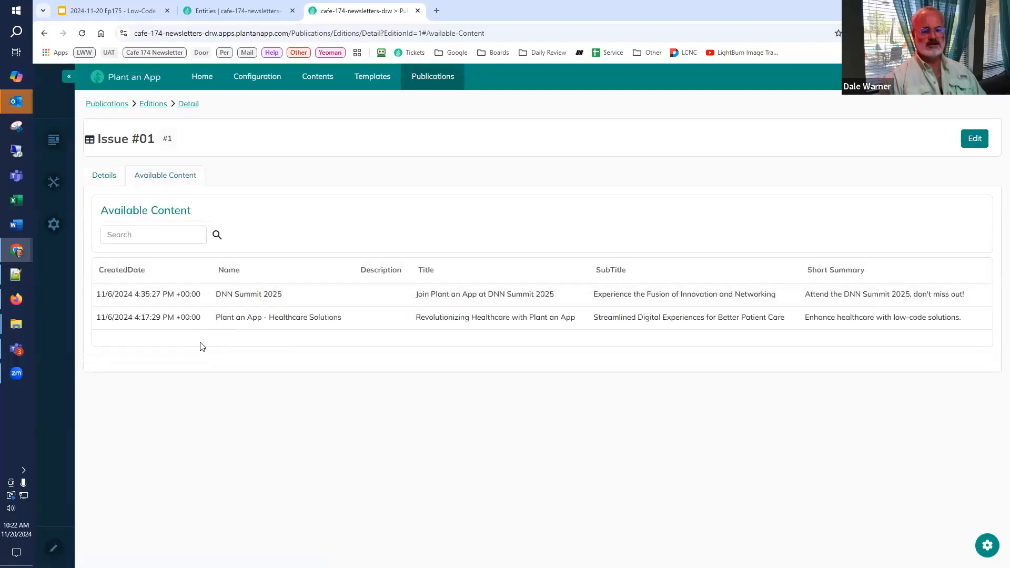
Step: Open the Available Content listing's configuration and review its data source settings without changing them
click(987, 545)
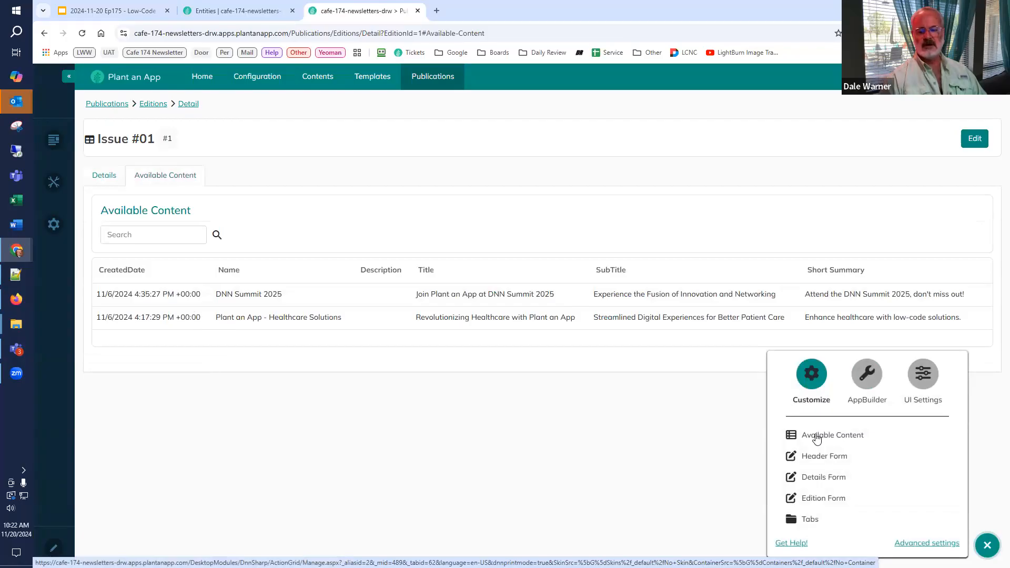
click(817, 438)
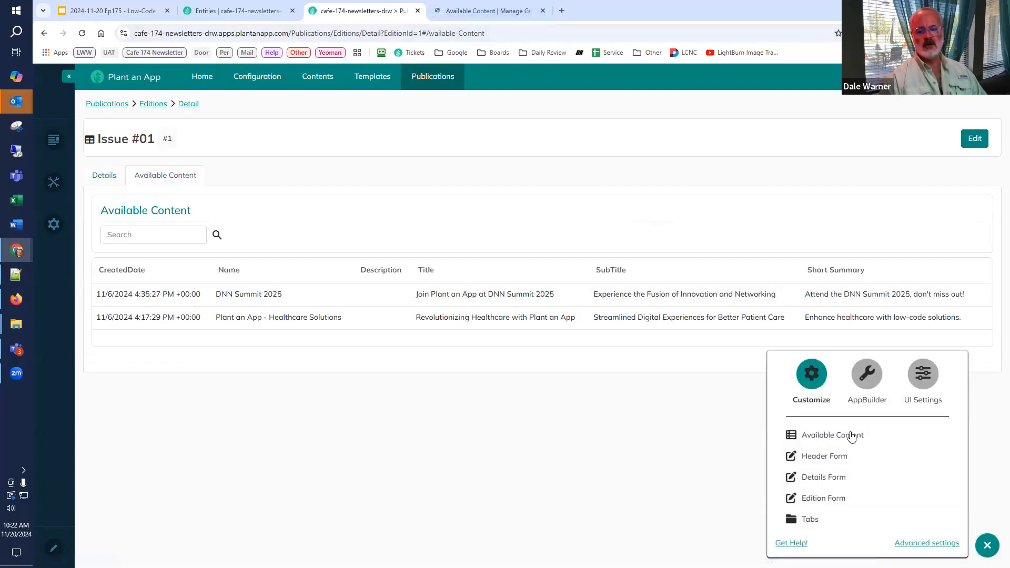
click(482, 12)
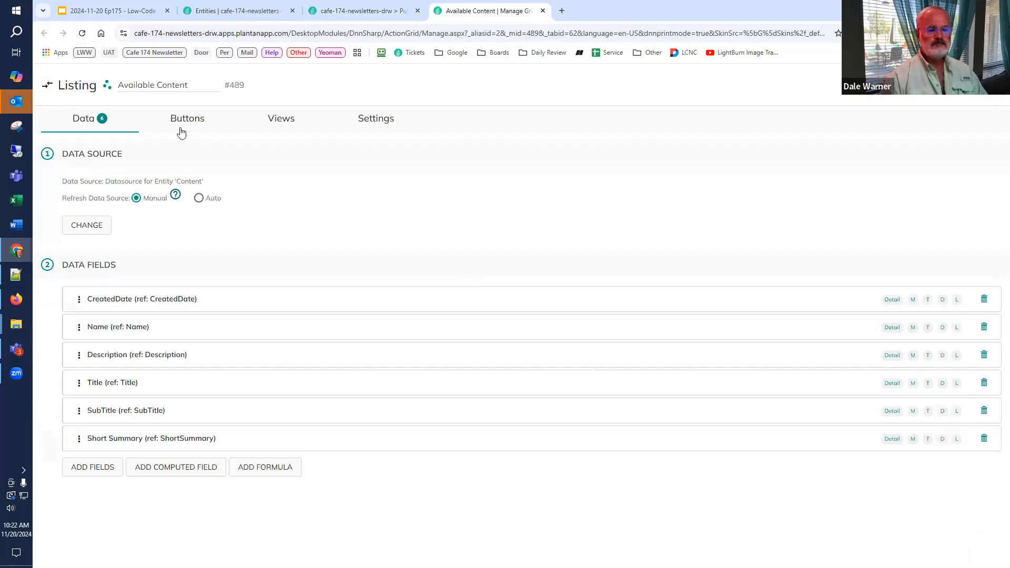
click(101, 225)
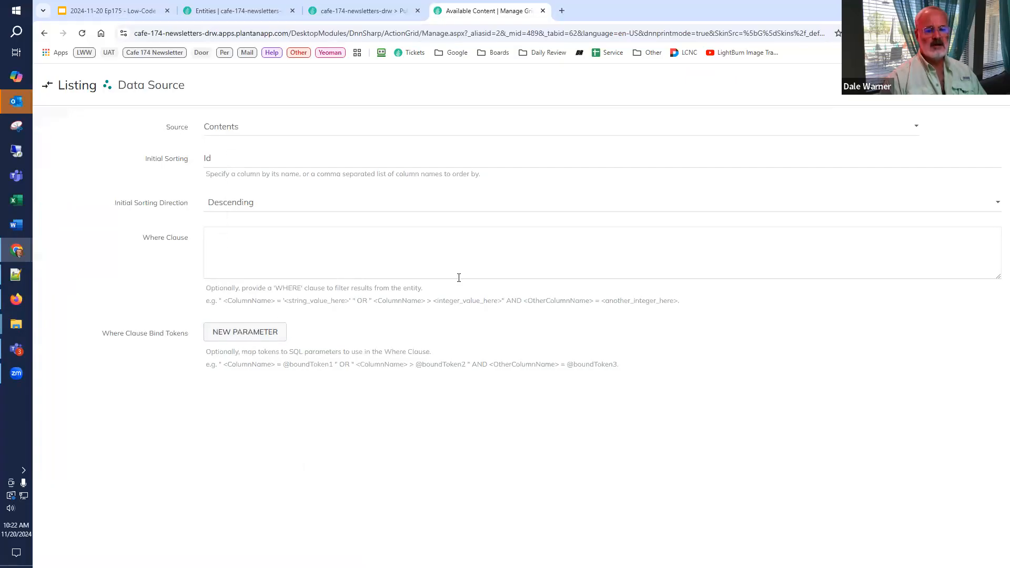
click(937, 85)
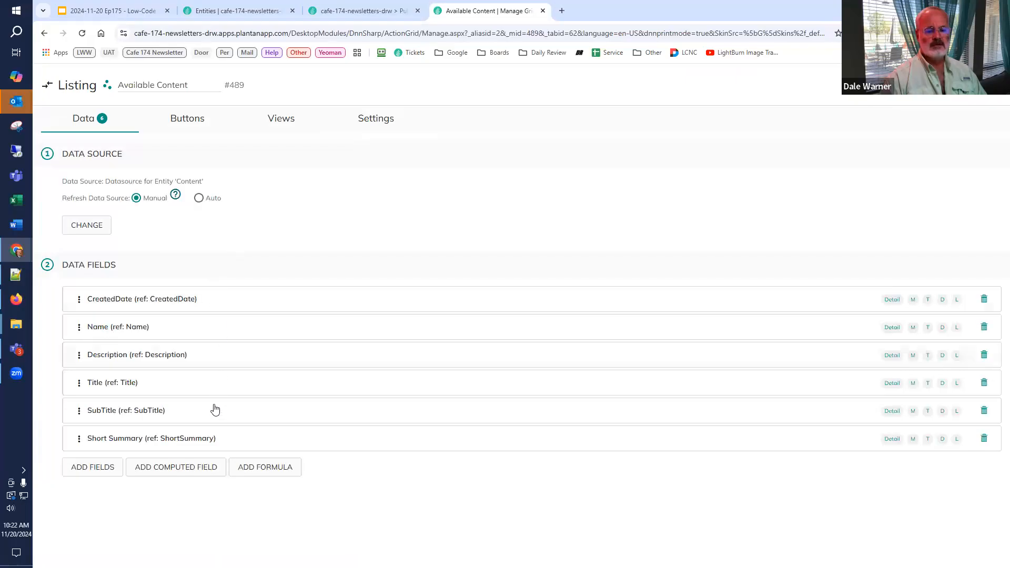
Step: Reload the Issue #01 edition page and consult the Content Selection slide again
click(367, 17)
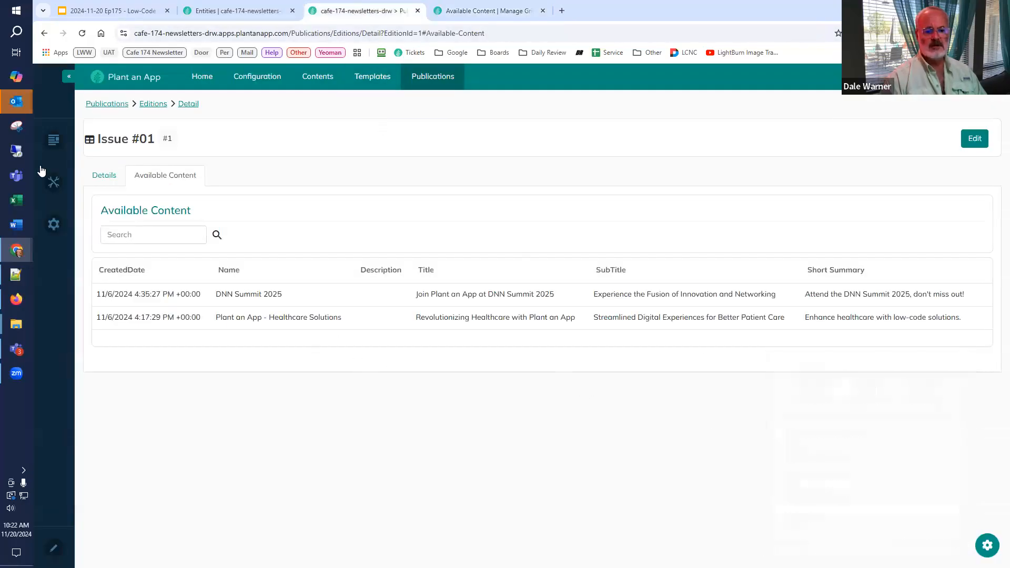
click(81, 33)
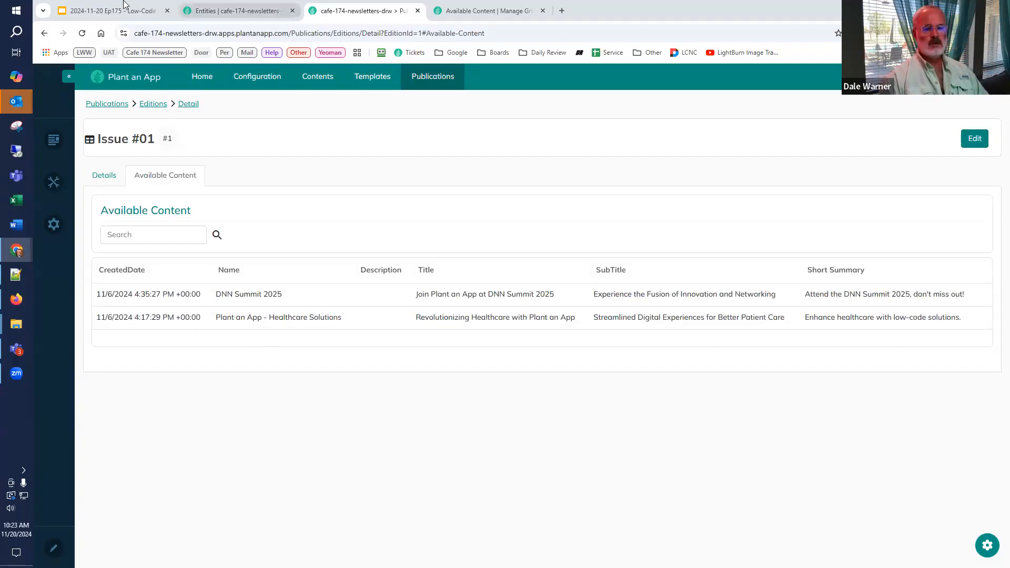
click(109, 12)
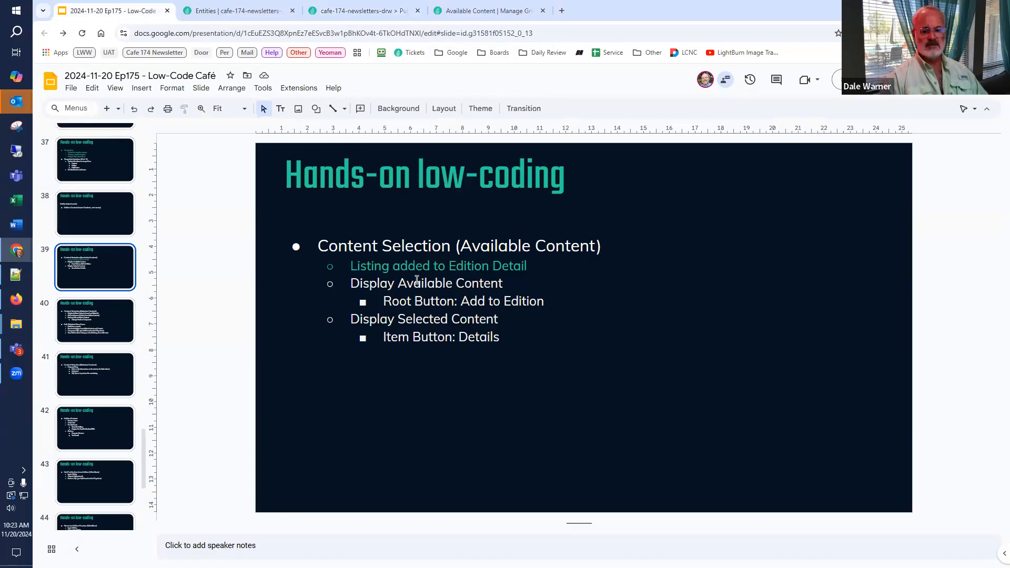
click(451, 267)
key(shift+End)
text(Available)
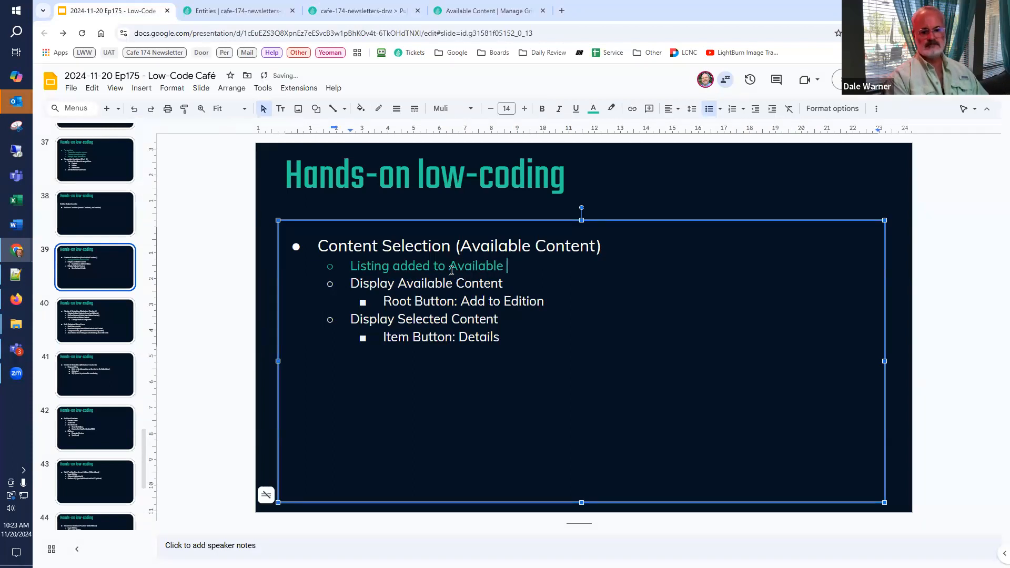
key(ctrl+z)
key(Escape)
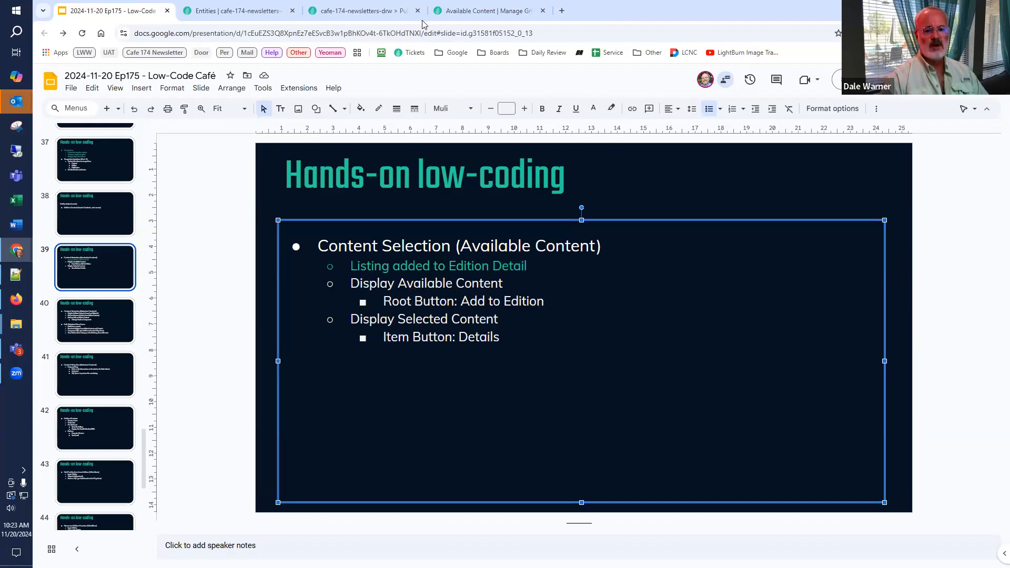
Step: Add the fields FullContent, Link1Text, Link1Url, Image1Text, Image1Url and Image1SourceUrl to the Available Content listing's data fields
click(368, 10)
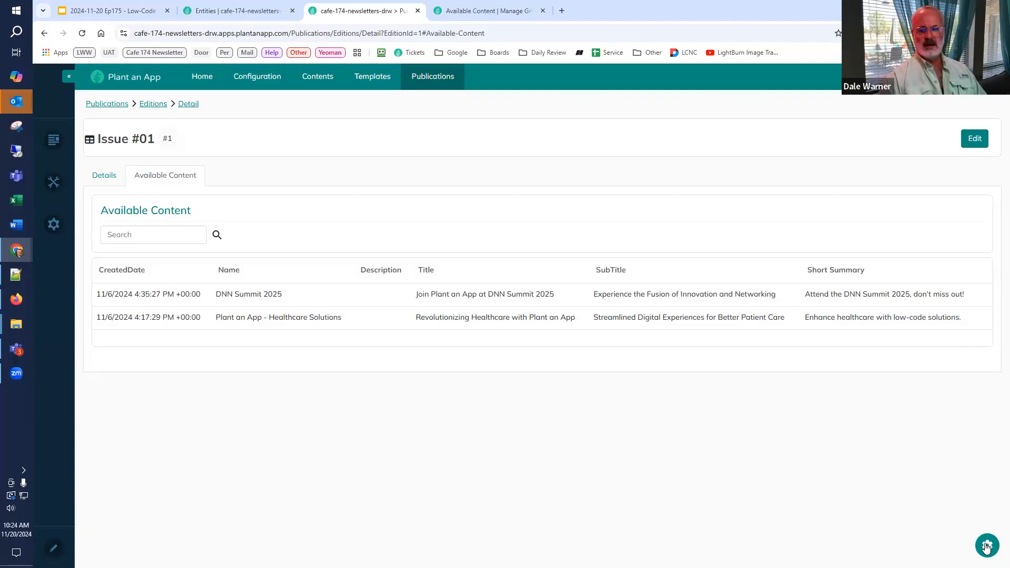
click(455, 11)
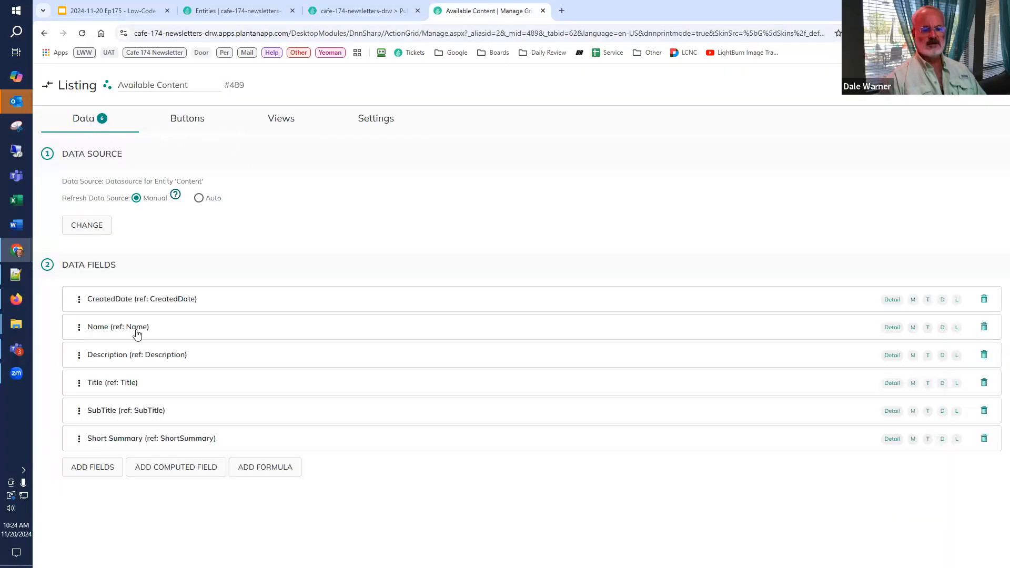
click(71, 462)
scroll(93, 455, down, 2)
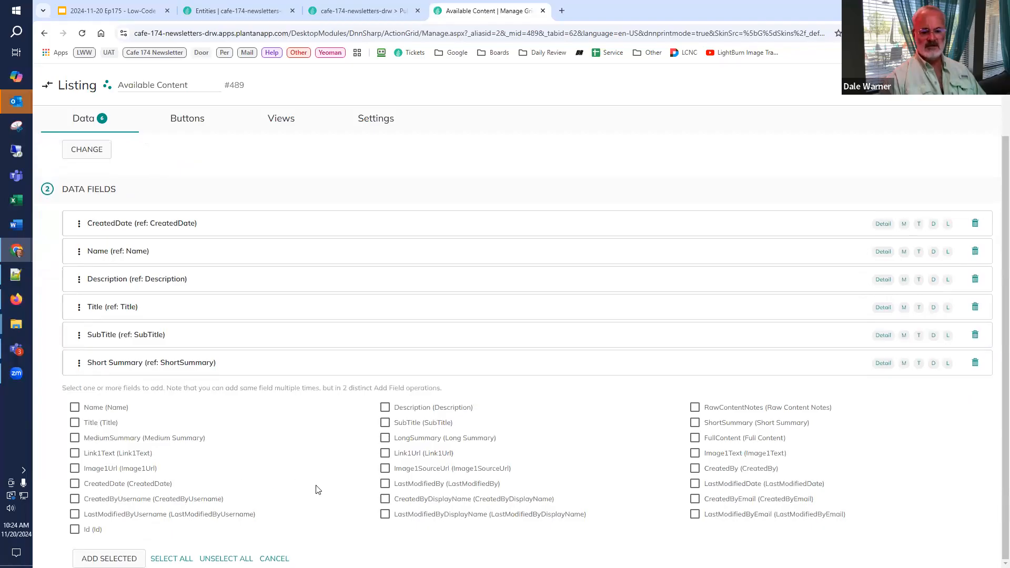
click(695, 439)
click(75, 454)
click(416, 455)
click(154, 468)
click(425, 469)
click(722, 473)
click(706, 472)
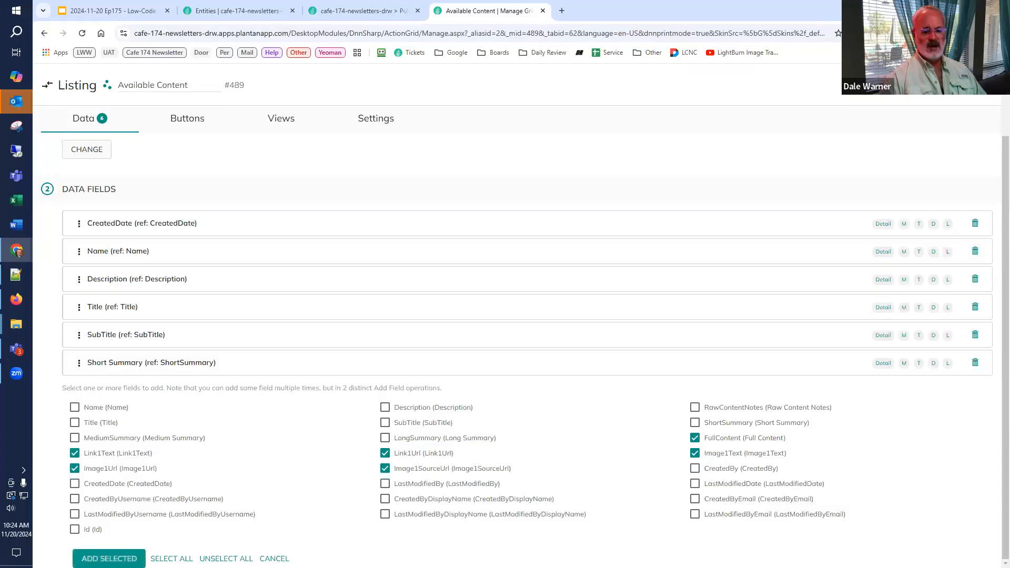
click(105, 558)
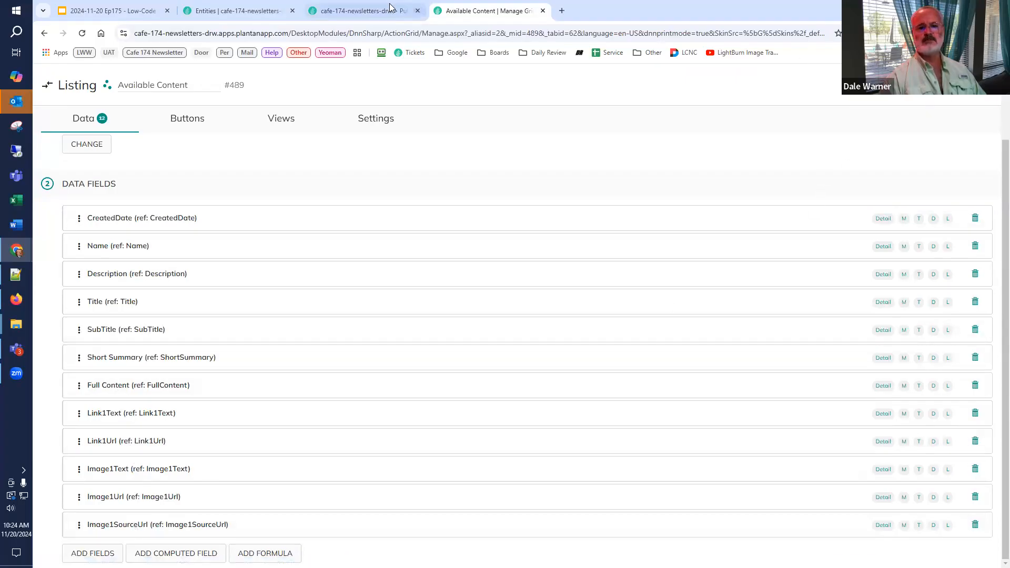
Step: Reload the Issue #01 edition page to check the listing's added columns, and return to the listing configuration
click(360, 10)
click(83, 34)
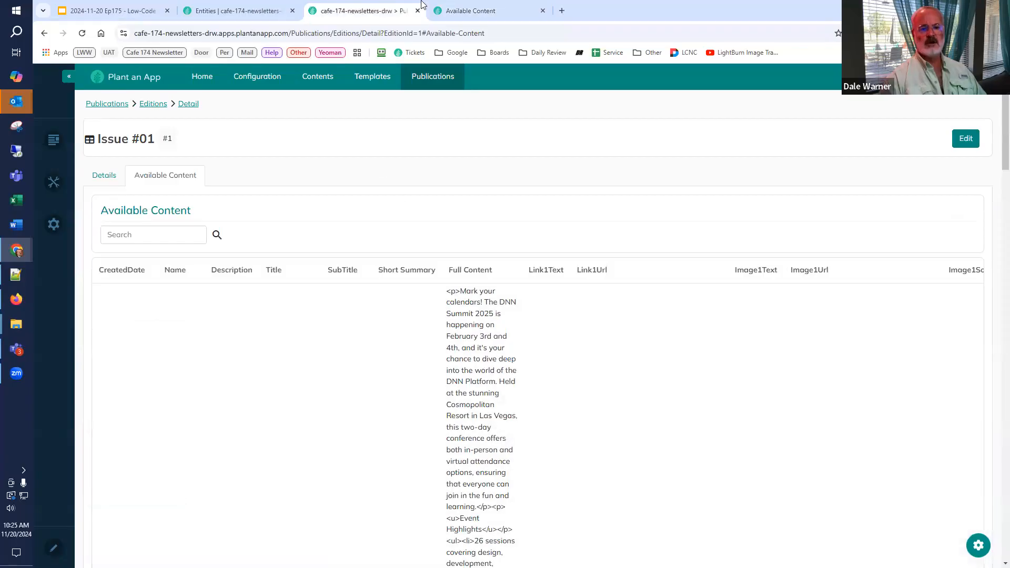
click(452, 10)
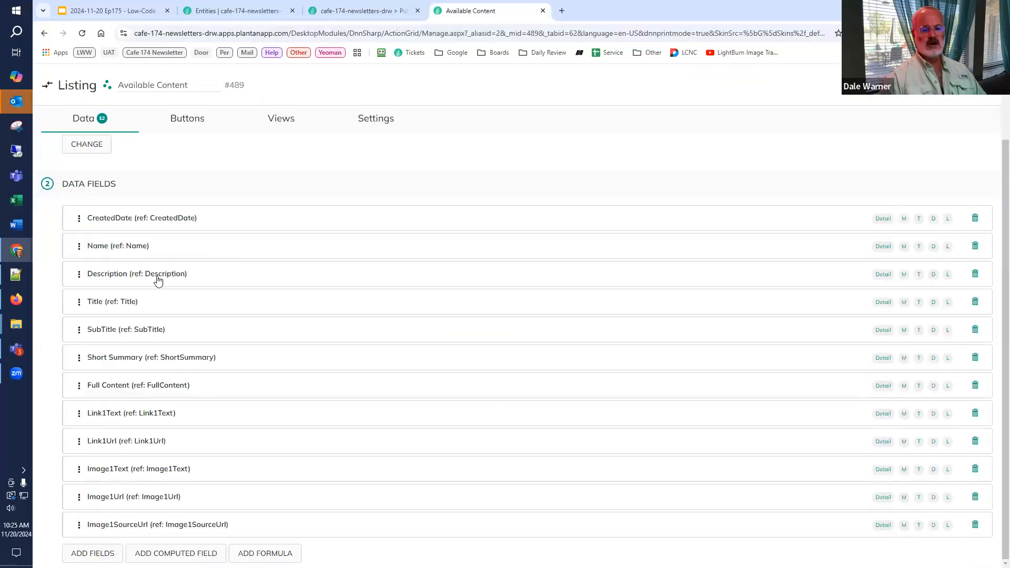
Step: Make the Image1SourceUrl field visible only in Detail View, excluding Mobile, Tablet, Desktop and Large Screens
click(145, 532)
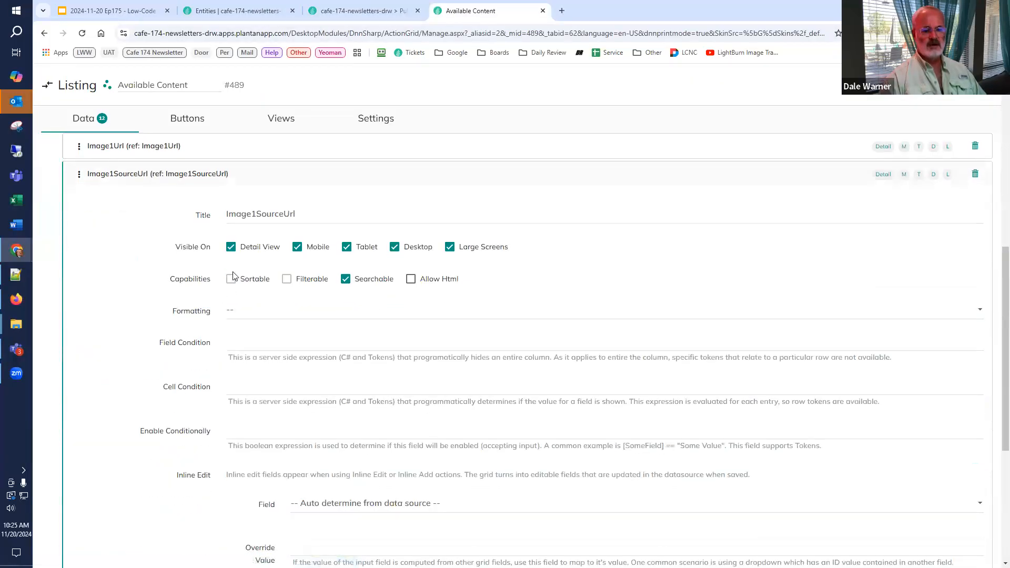
click(300, 248)
click(347, 247)
click(395, 247)
click(450, 247)
Step: Restrict the Image1Url field's visibility to Detail View by turning off Mobile, Tablet, Desktop and Large Screens
scroll(168, 258, up, 2)
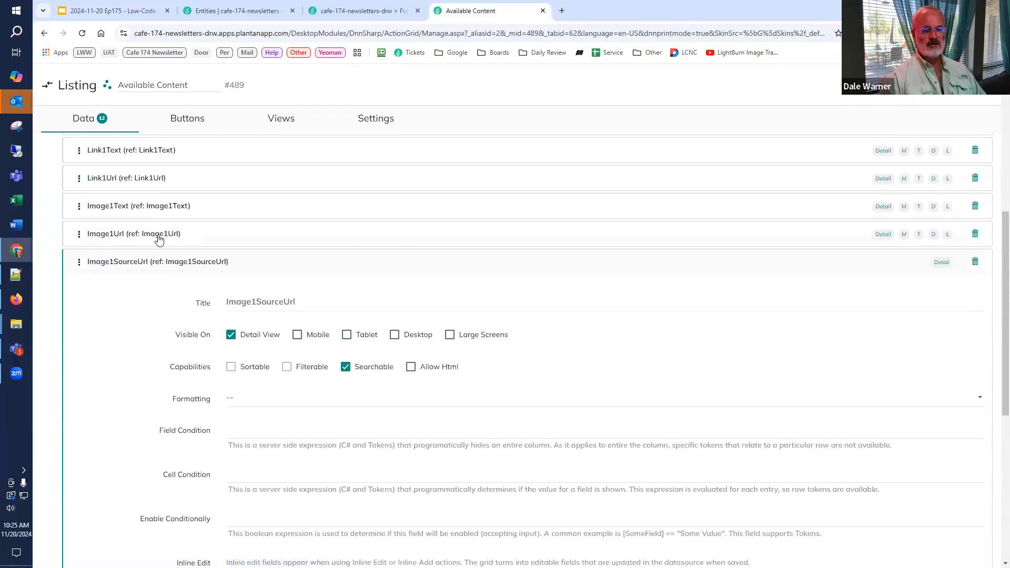
click(158, 235)
click(297, 307)
click(346, 308)
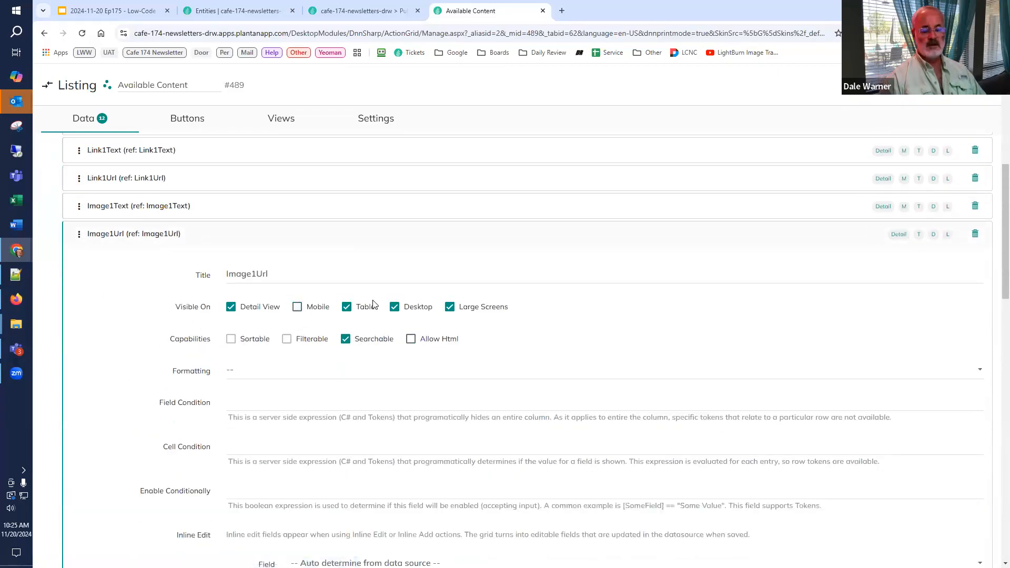
click(394, 307)
click(450, 307)
Step: Show the Image1Text field only in Detail View, turning off all four screen sizes
click(174, 206)
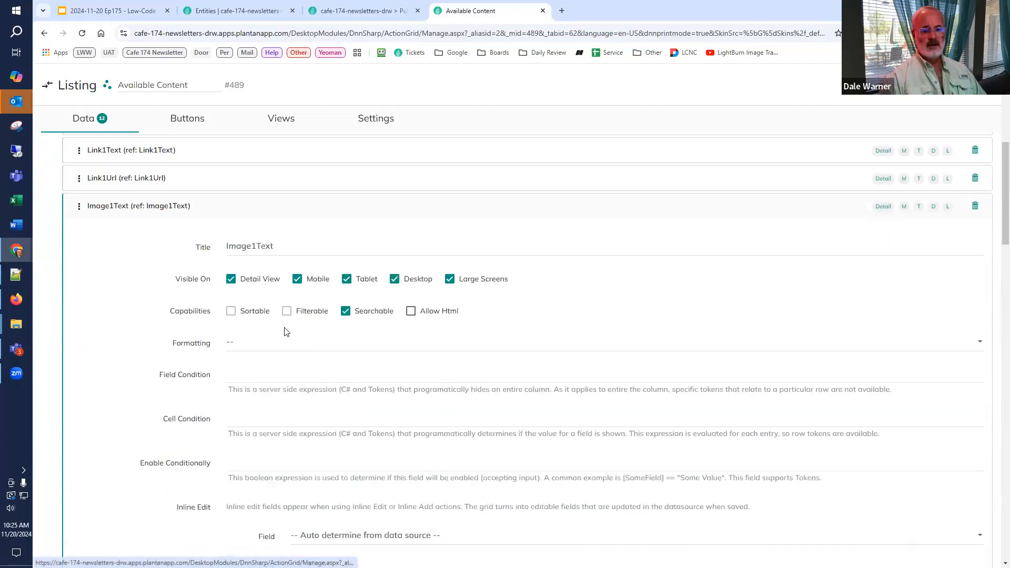
click(298, 280)
click(346, 280)
click(395, 280)
click(450, 278)
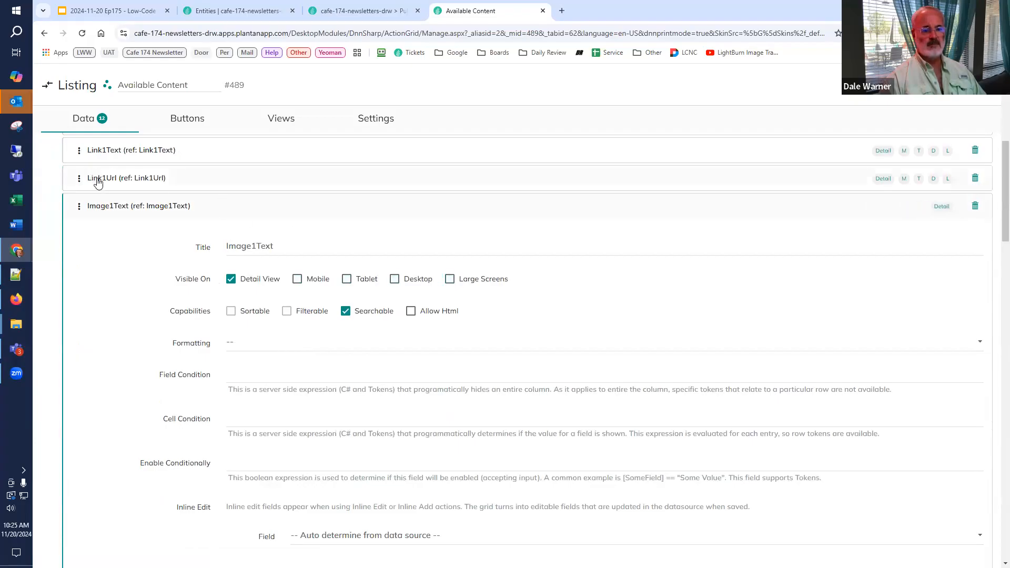
Step: Limit the Link1Url field to Detail View by disabling Mobile, Tablet, Desktop and Large Screens
click(98, 179)
click(297, 251)
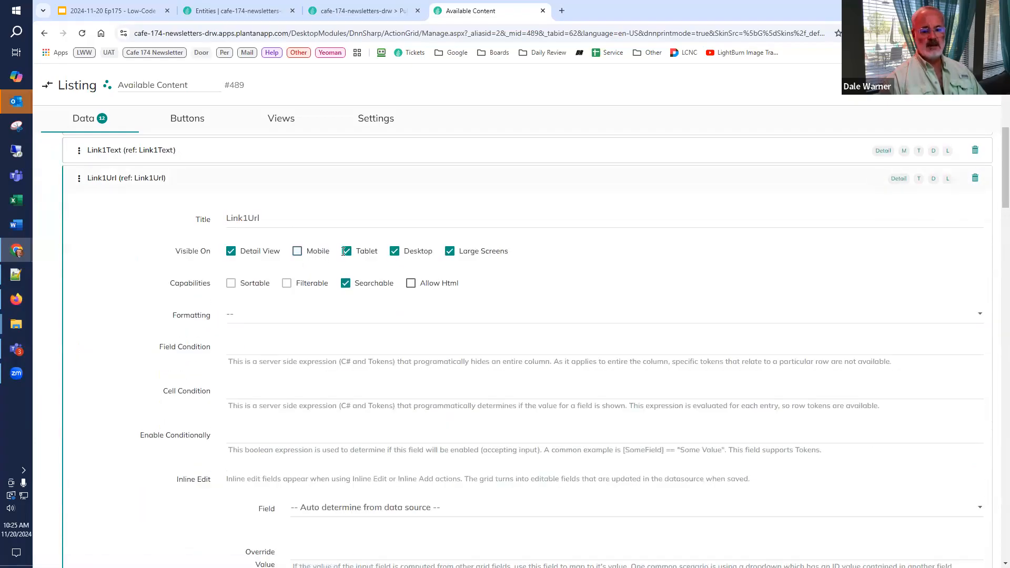
click(359, 254)
click(419, 251)
click(451, 252)
Step: Keep only Detail View enabled in the Link1Text field's visibility options
click(128, 153)
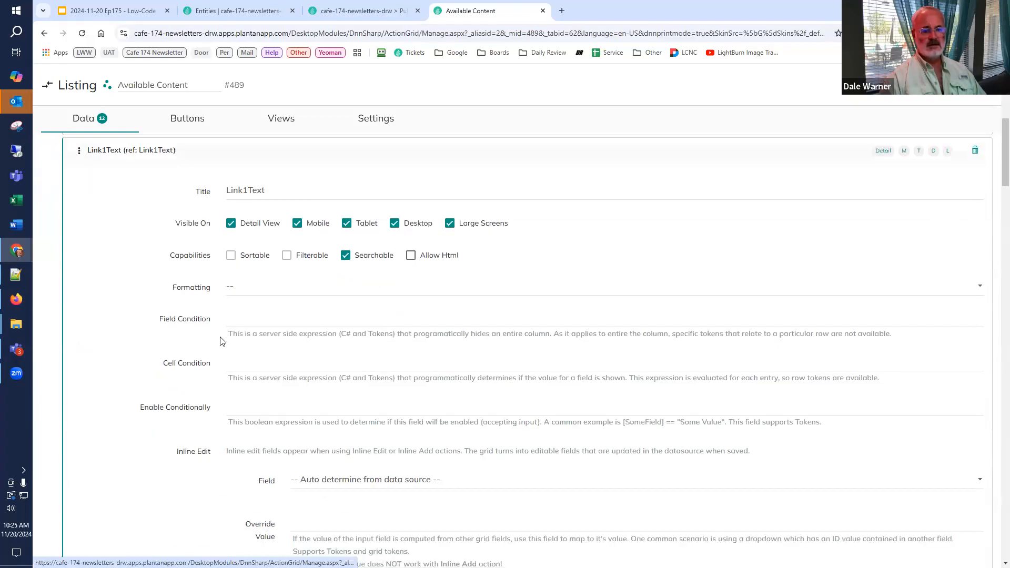
click(297, 225)
click(348, 224)
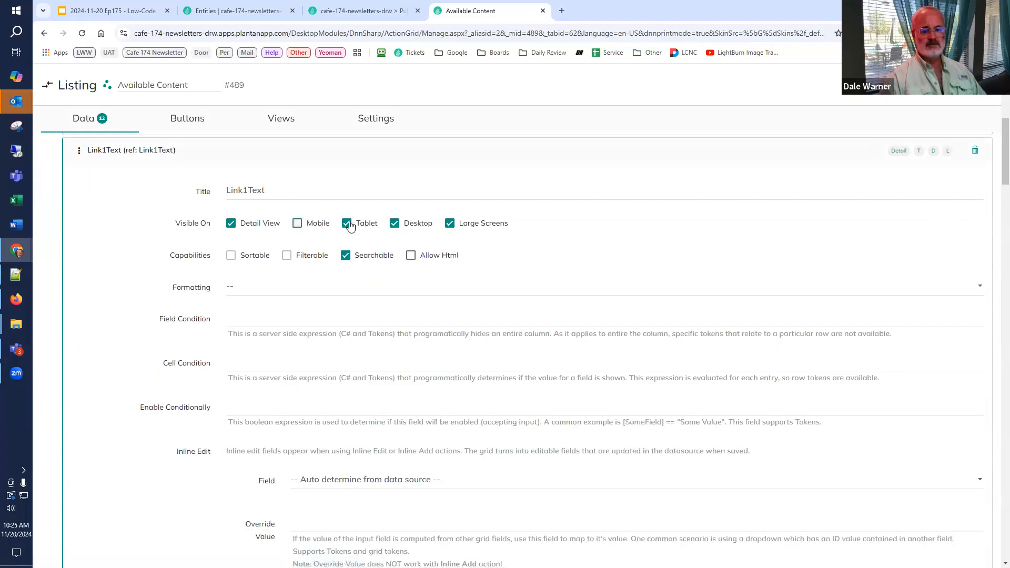
click(394, 223)
click(450, 224)
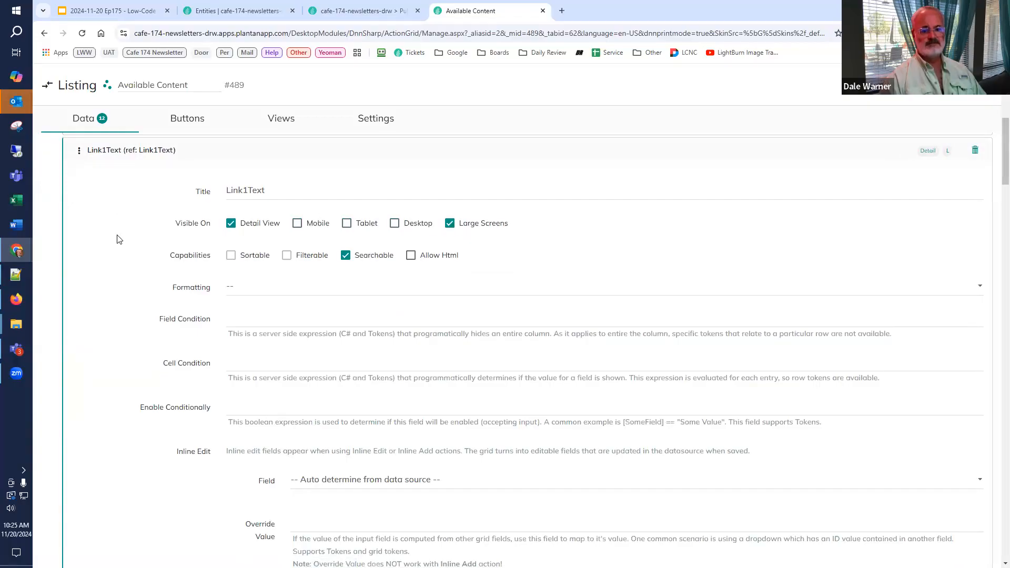
Step: Make the Full Content field visible only in Detail View and allow HTML for it
scroll(130, 270, up, 3)
click(133, 302)
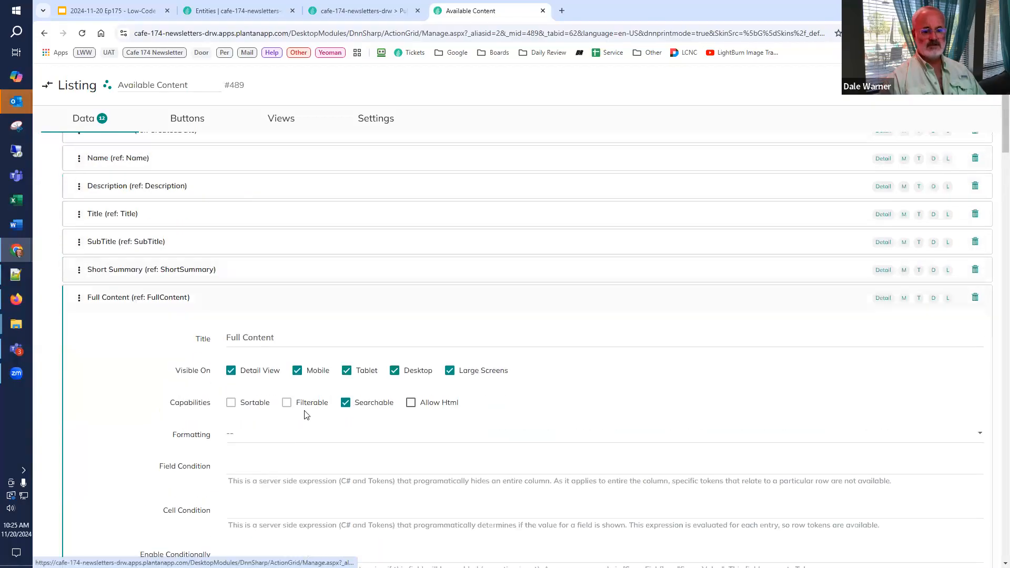
click(297, 370)
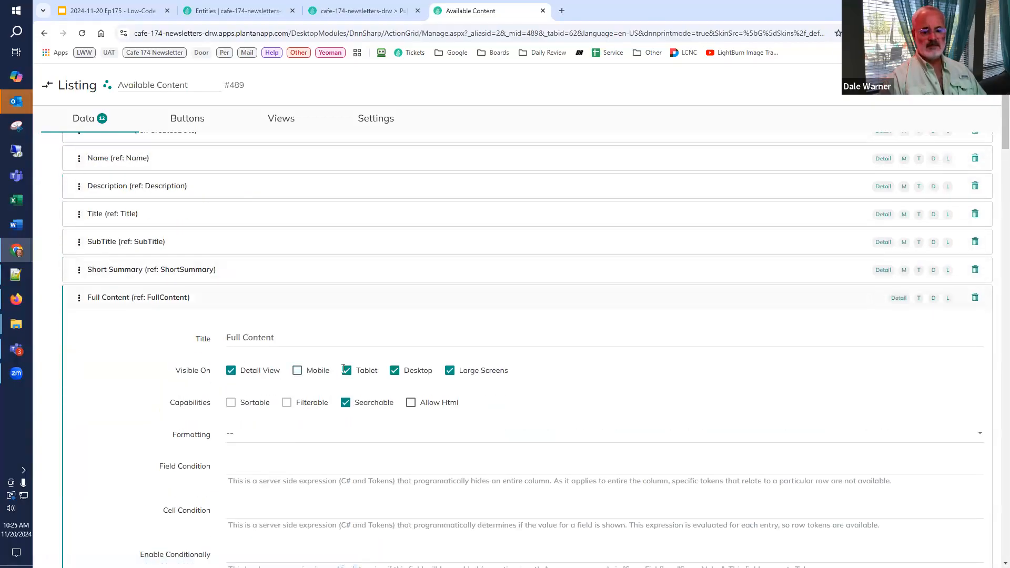
click(349, 373)
click(451, 371)
click(410, 405)
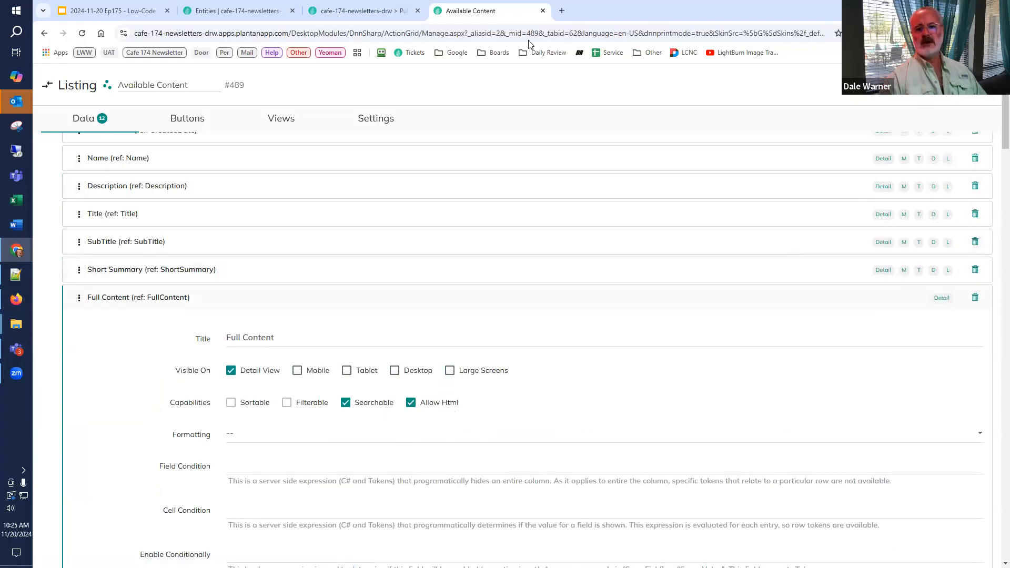
Step: Reload the Issue #01 edition page to check the reduced columns, and return to the listing configuration
click(351, 13)
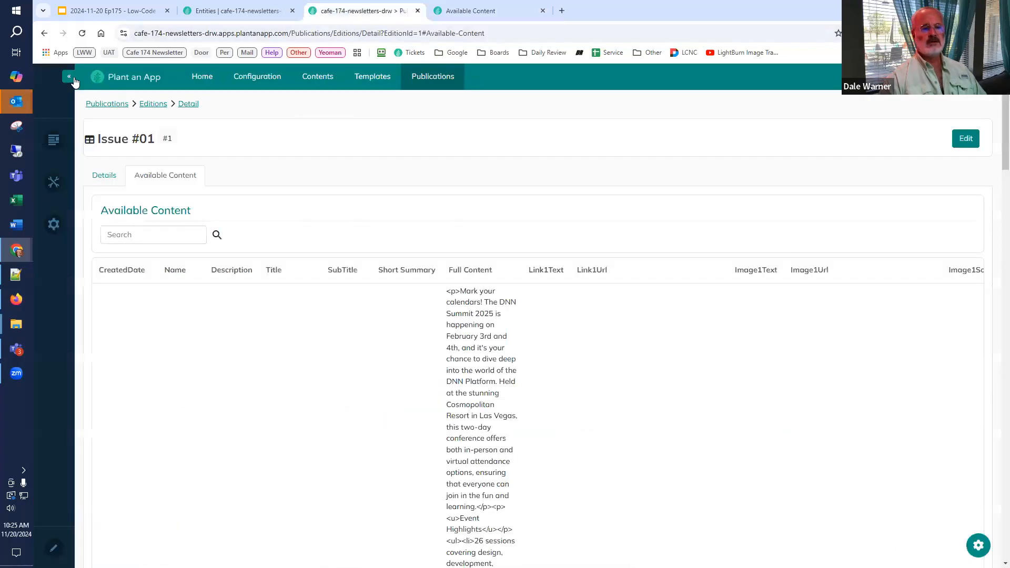
key(F5)
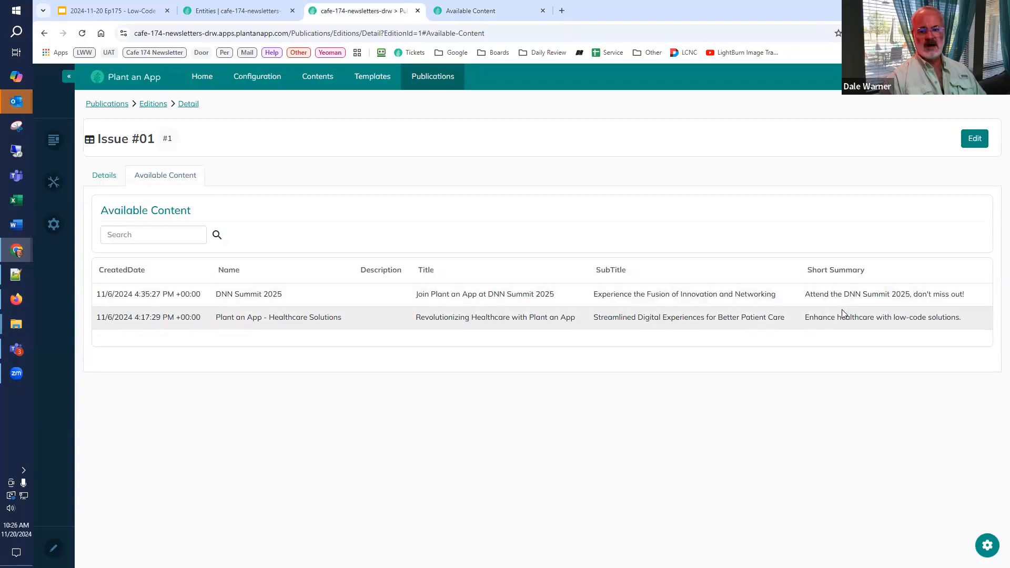
click(465, 12)
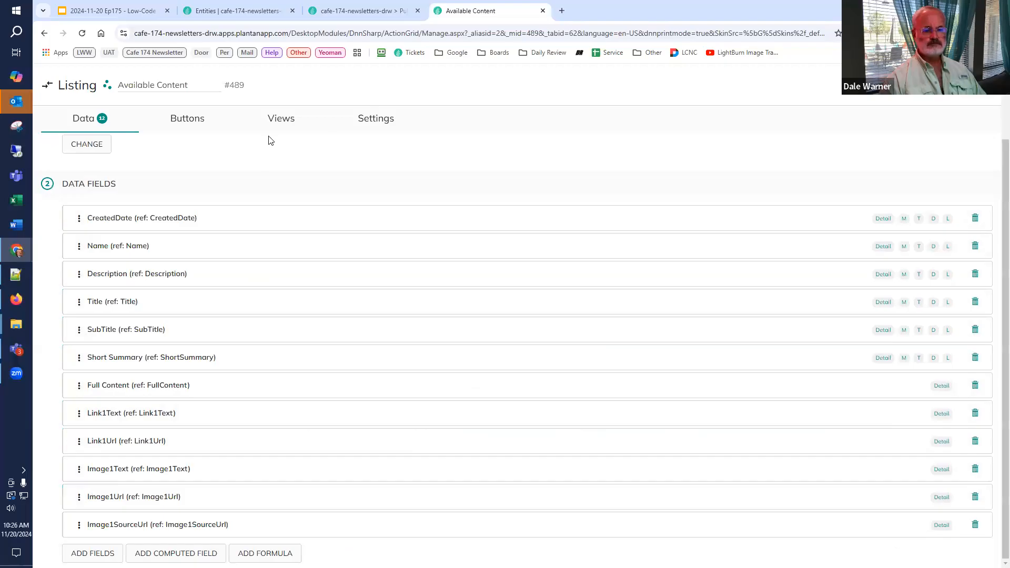
Step: Add the special Inline Details button to the Available Content listing's item buttons
click(194, 124)
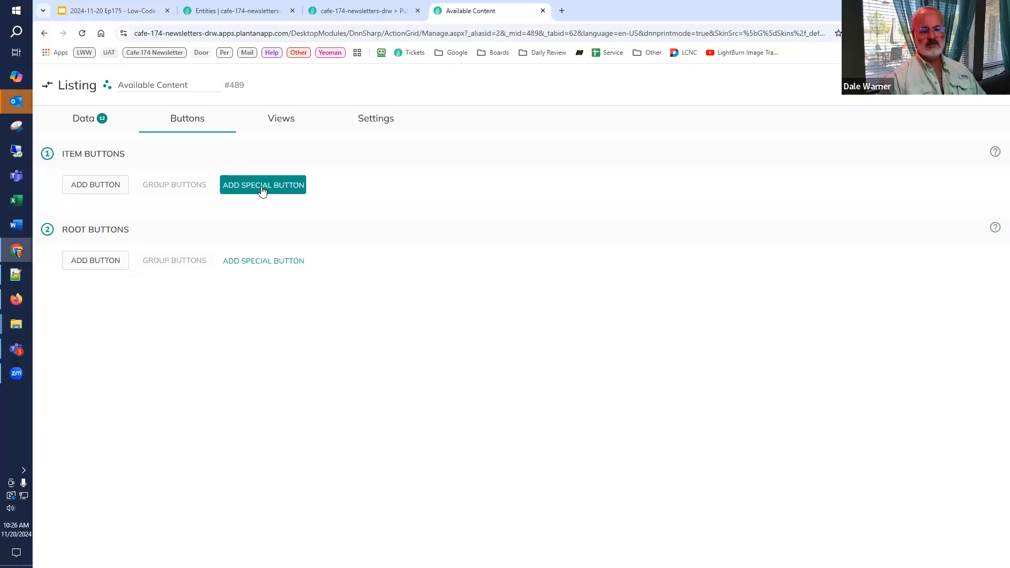
click(262, 188)
click(499, 188)
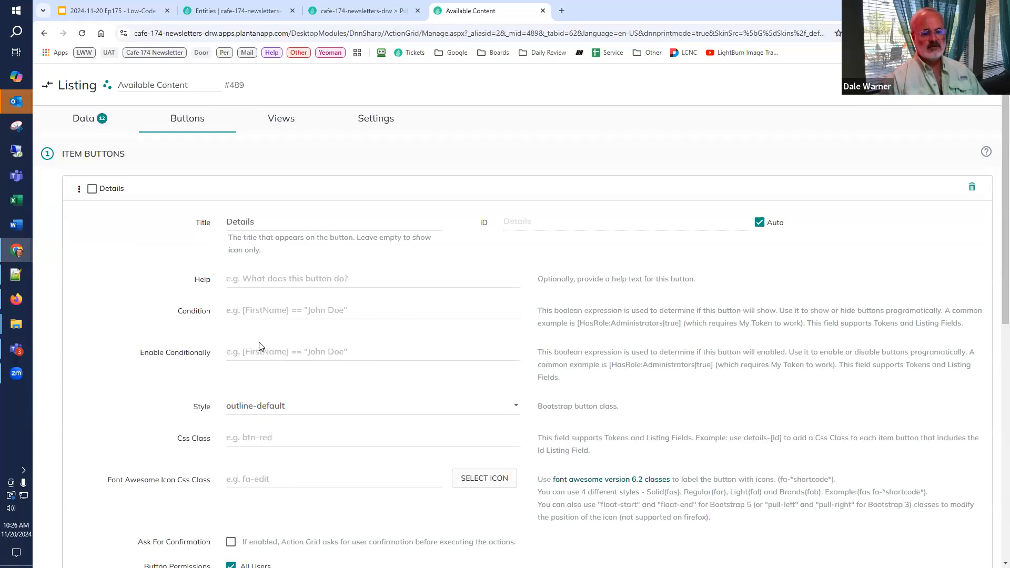
Step: Set the Details button's style to outline-primary and give it the binoculars icon
scroll(260, 347, down, 2)
click(299, 322)
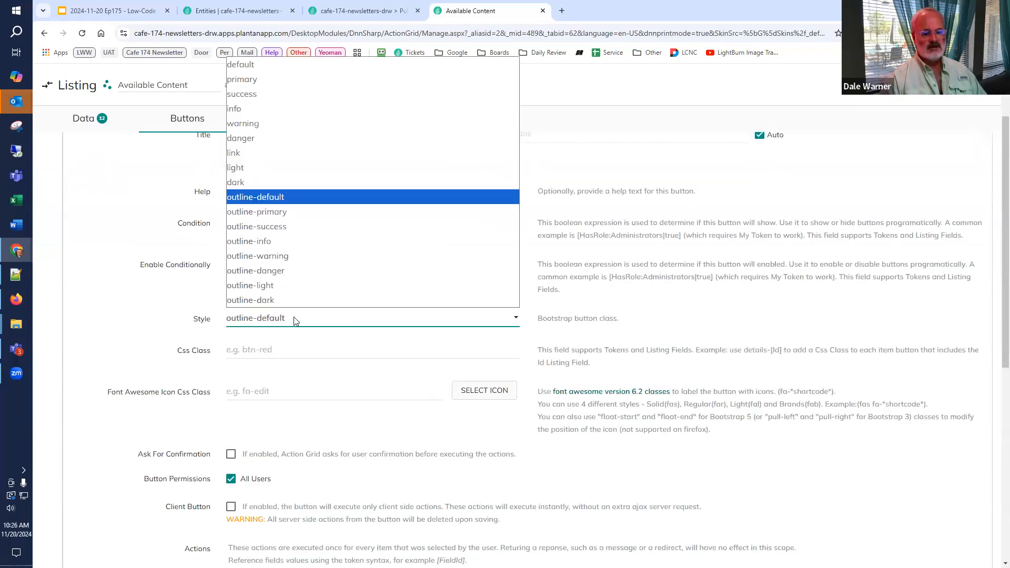
click(293, 212)
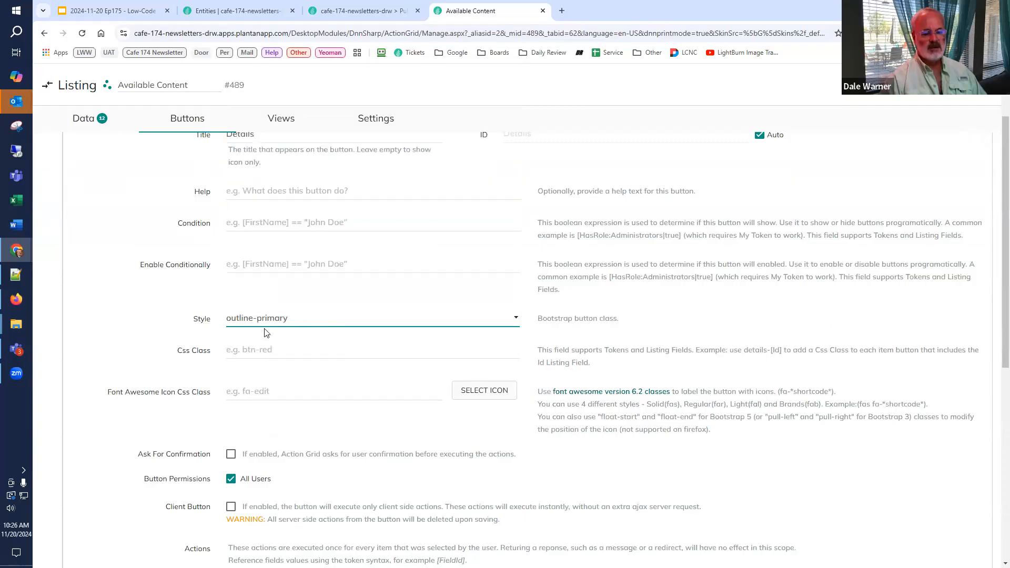
scroll(266, 333, down, 4)
click(509, 217)
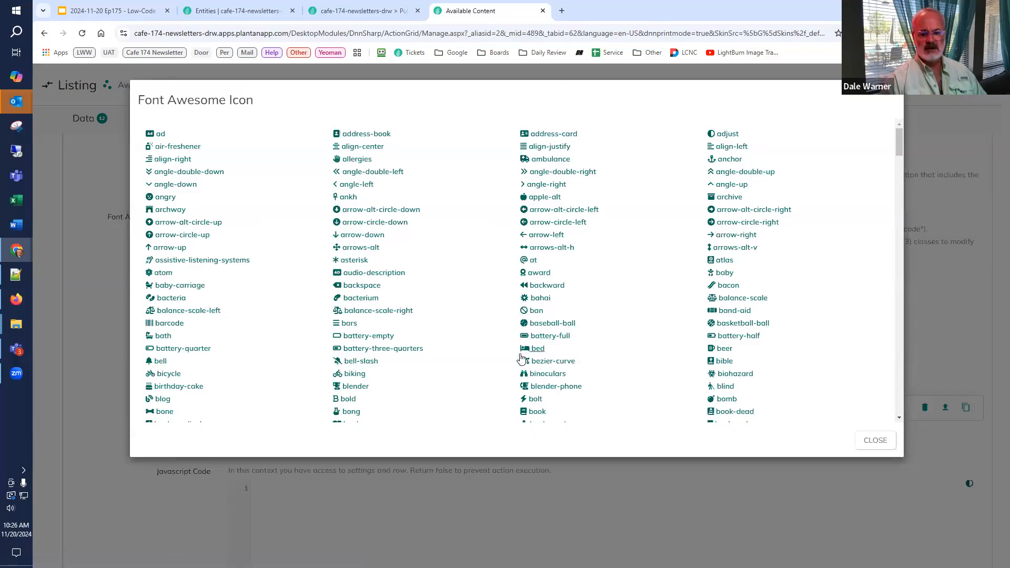
click(526, 375)
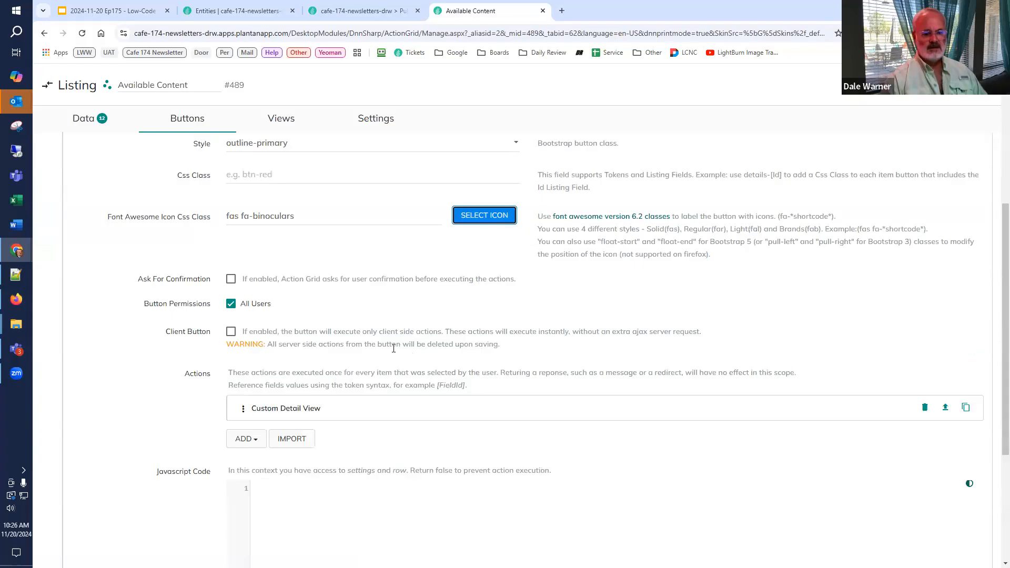
Step: Review the Details button's Custom Detail View action and mark it for deletion
scroll(301, 349, down, 2)
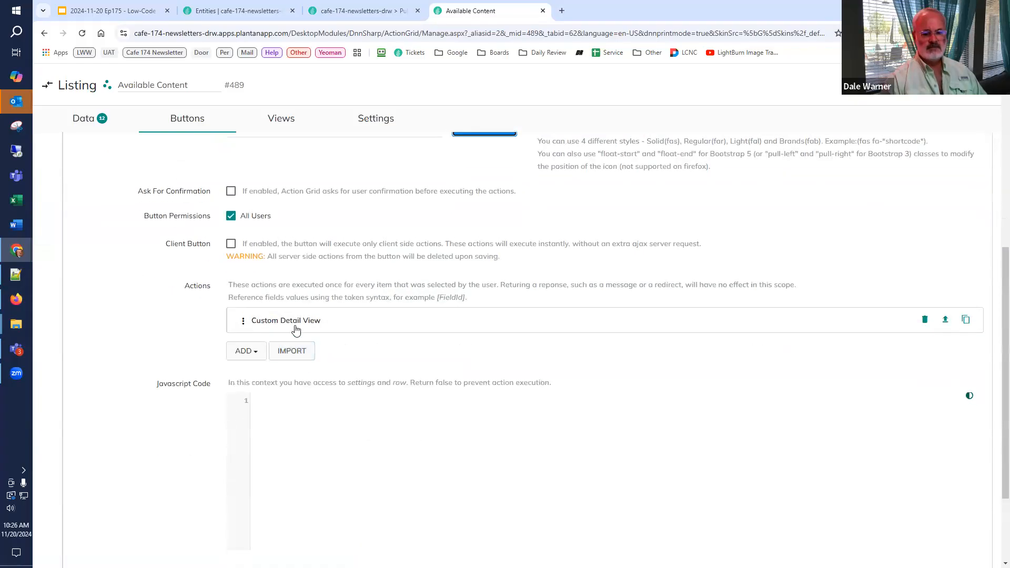
click(296, 328)
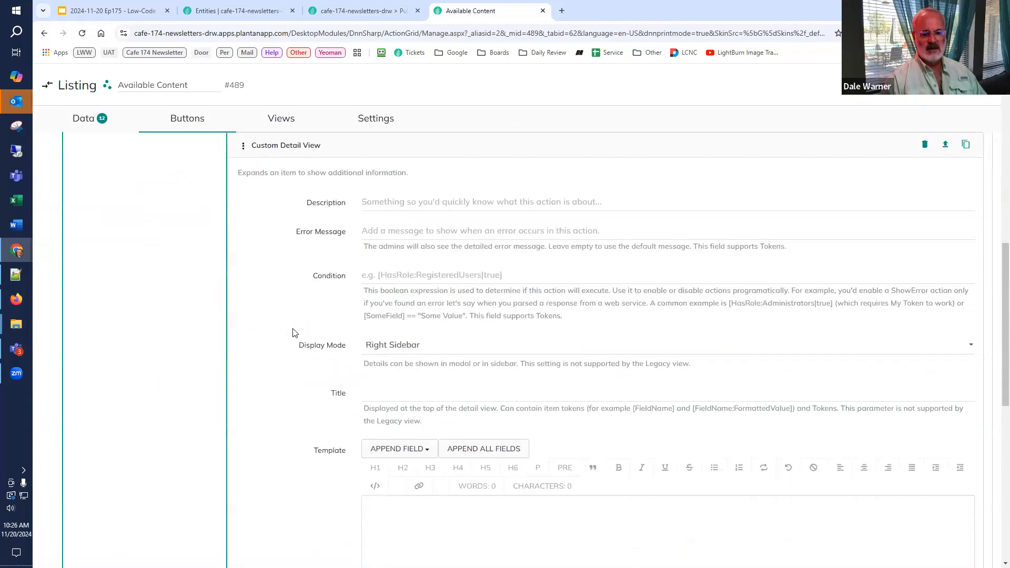
scroll(294, 350, down, 2)
scroll(293, 345, up, 4)
click(288, 236)
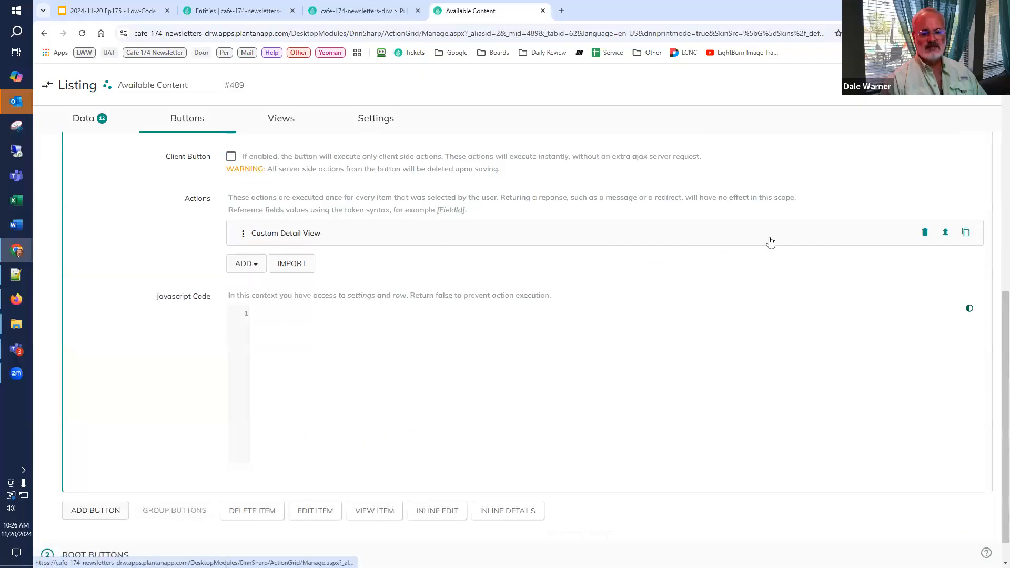
click(925, 234)
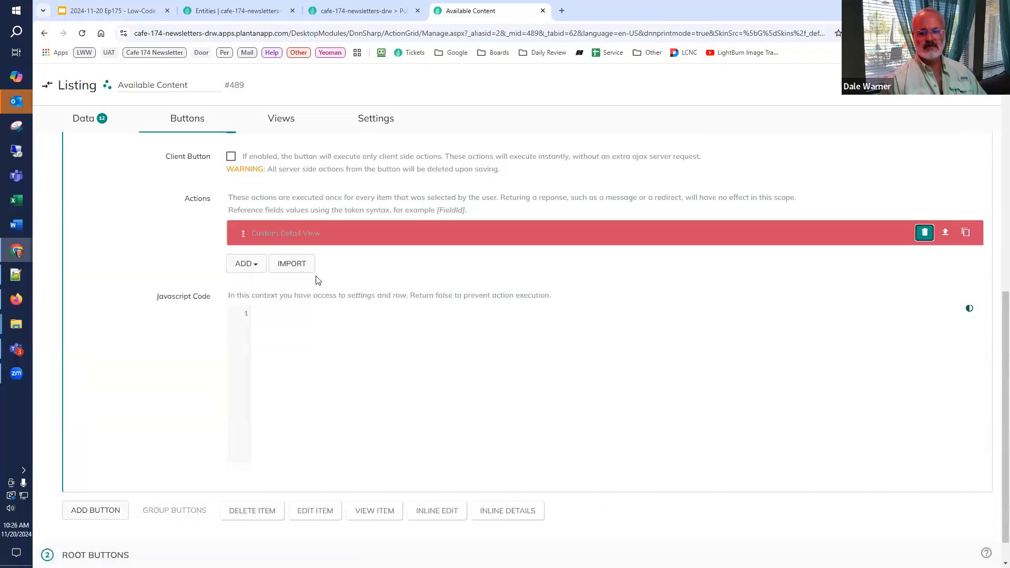
Step: Add a Detail View action to the Details item button and give it the title "Details"
click(247, 267)
text(d)
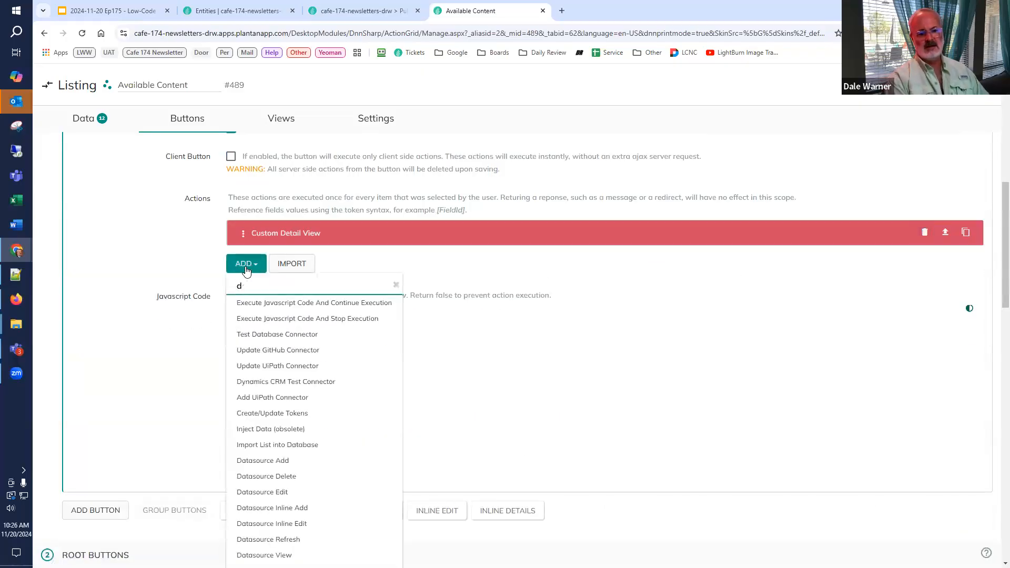
text(etail vi)
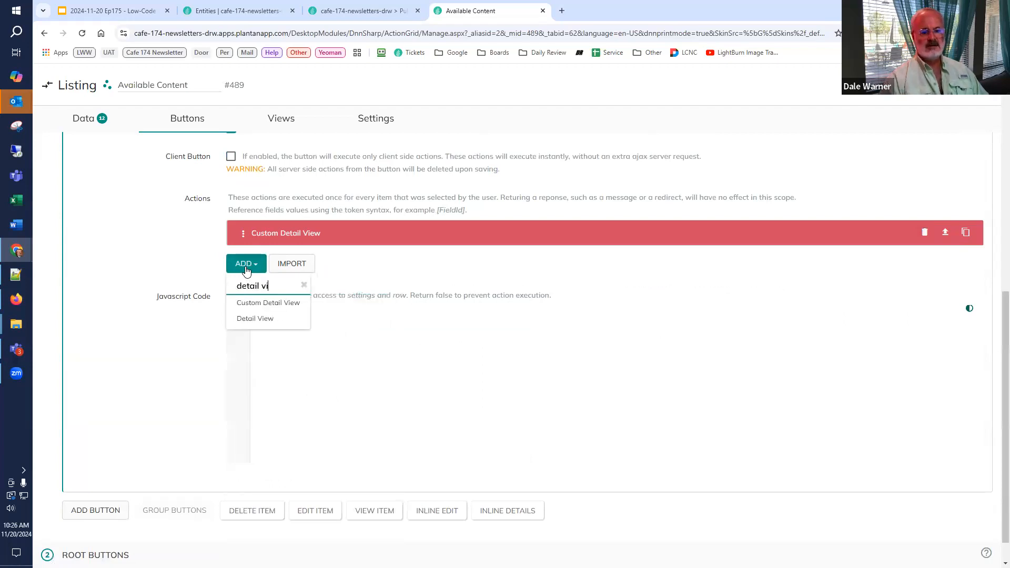
click(255, 317)
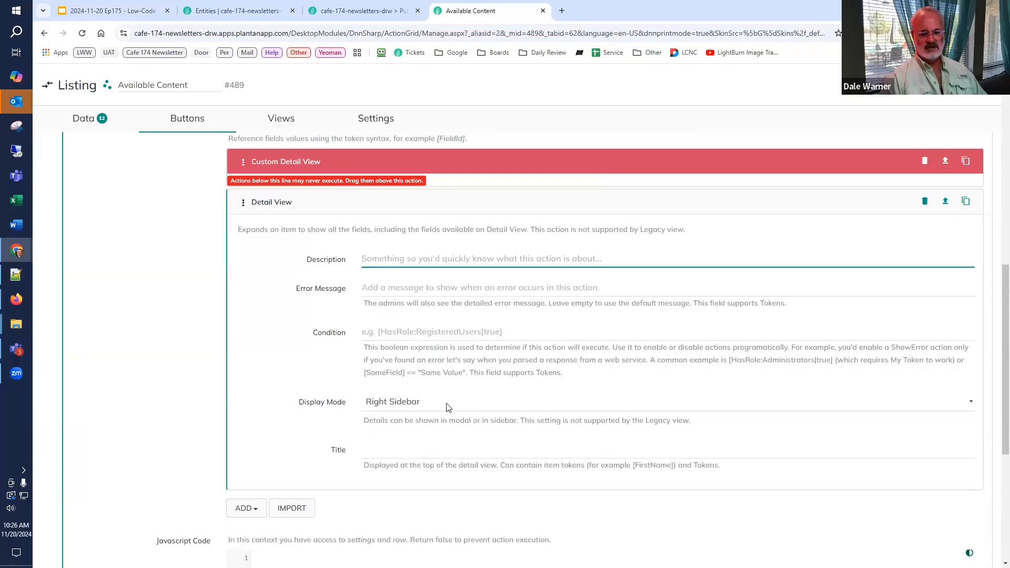
click(413, 448)
text(D)
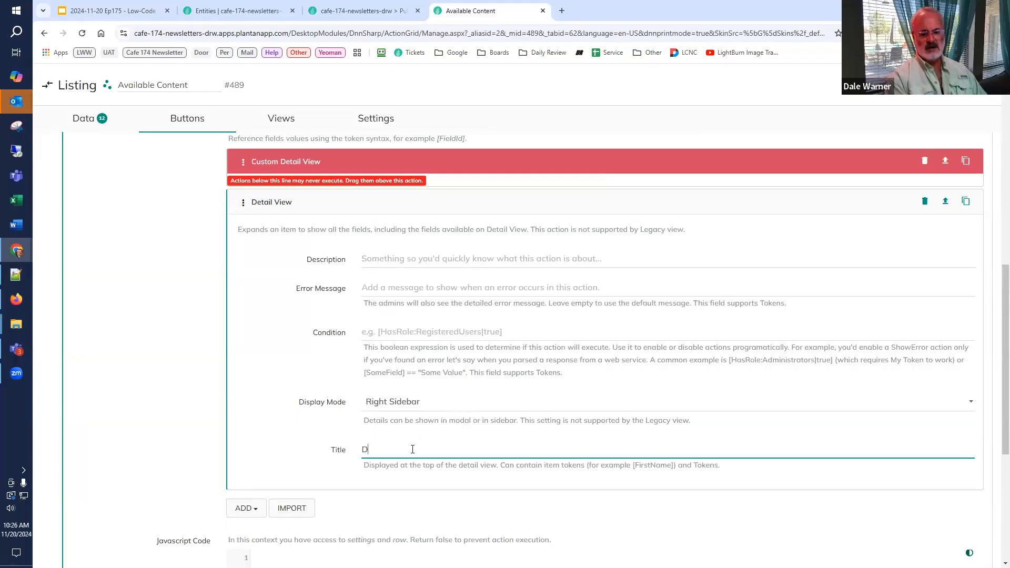
text(etails)
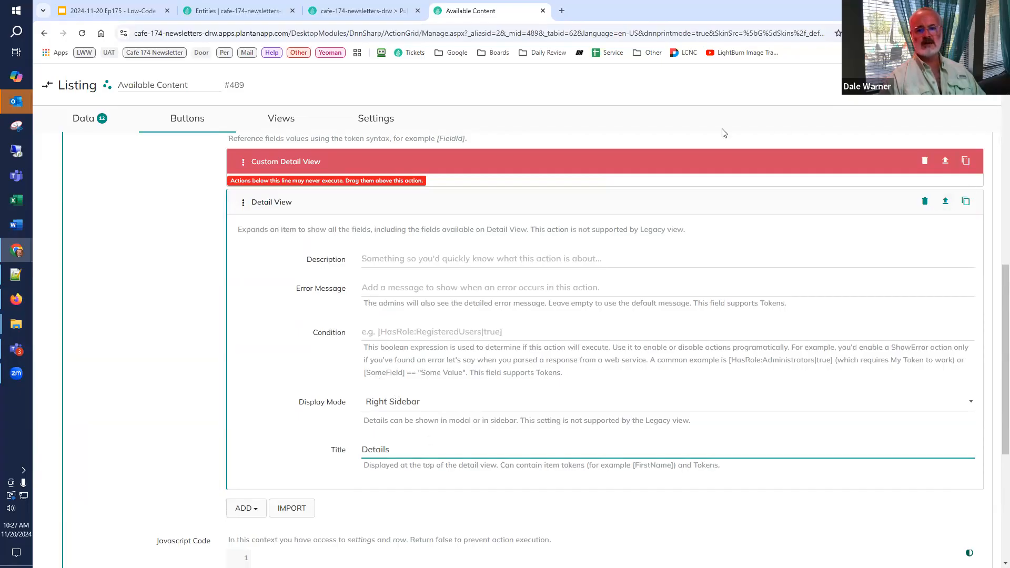
Step: Reload the Issue #01 edition page and review the DNN Summit 2025 item's full details in the sidebar, closing it when finished
click(373, 11)
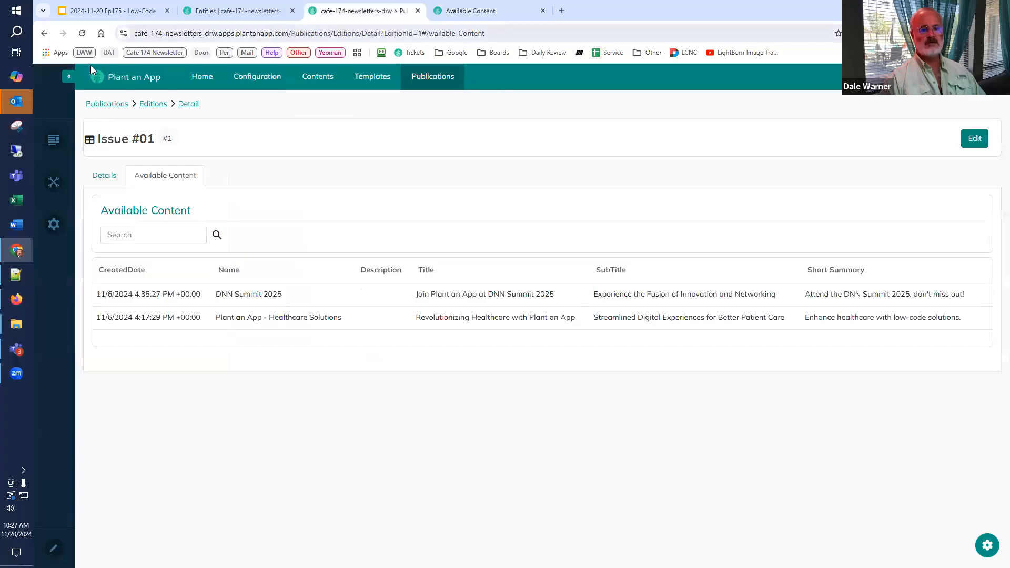
click(82, 33)
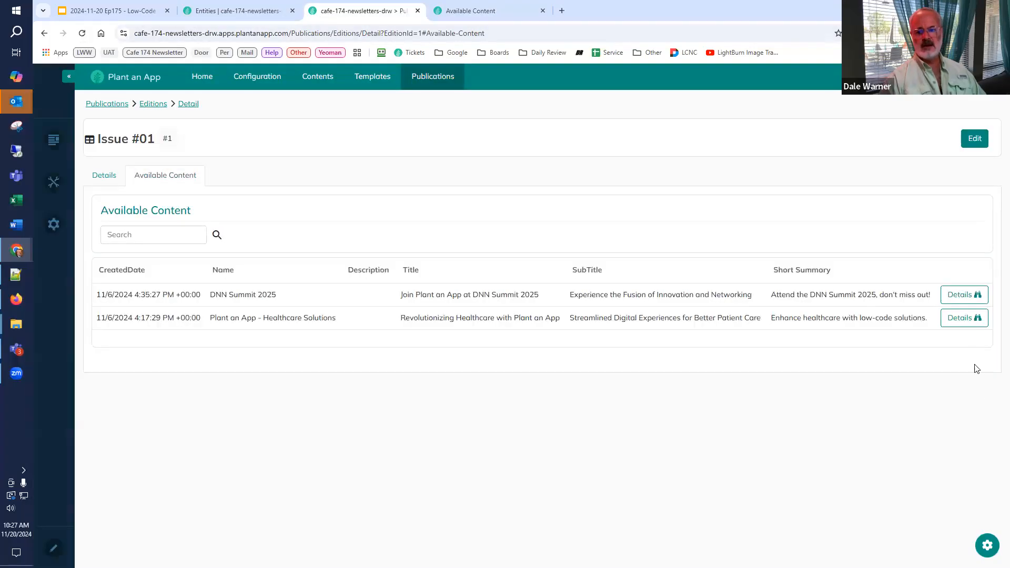
click(977, 296)
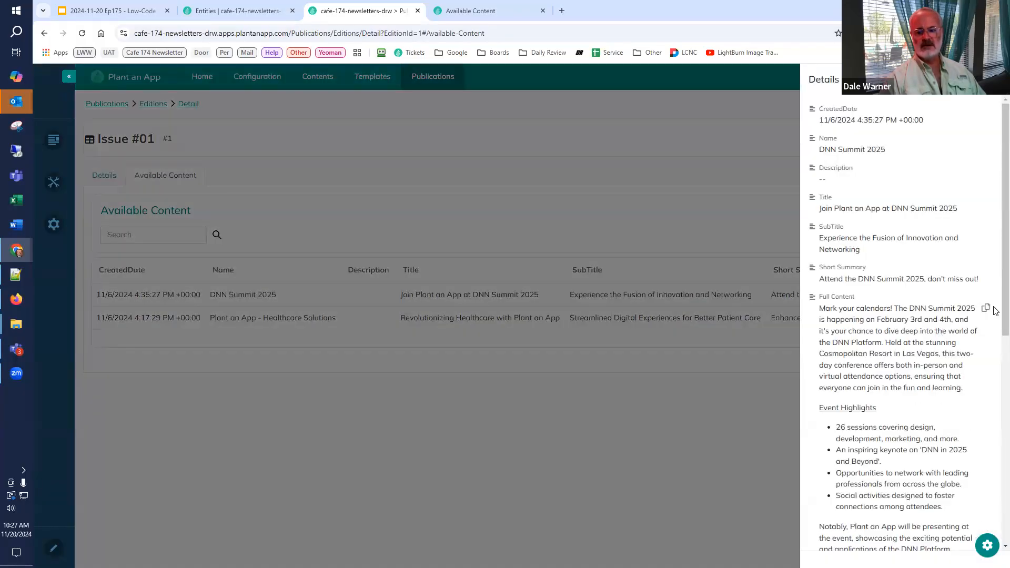
scroll(996, 300, down, 4)
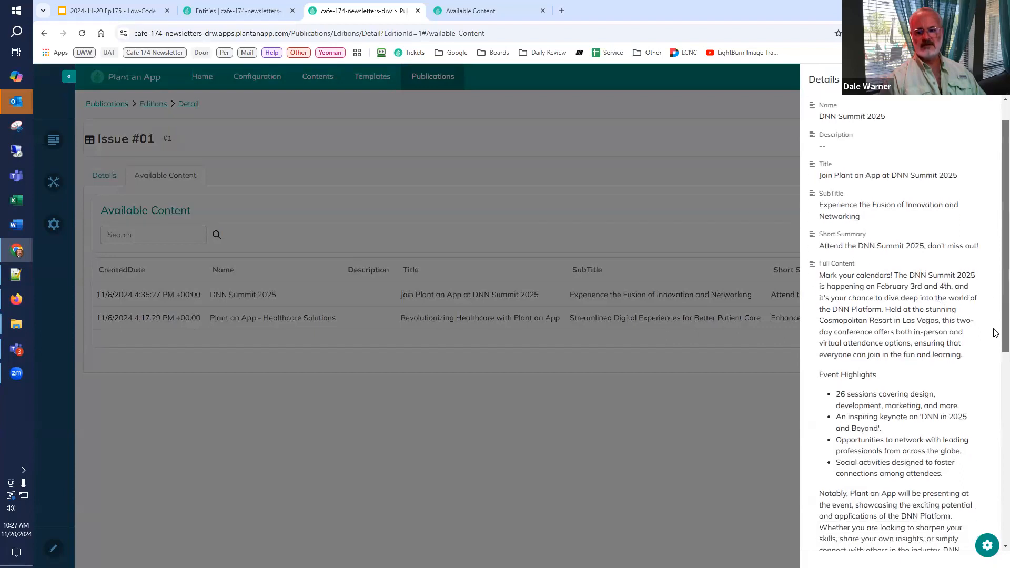
scroll(996, 404, down, 4)
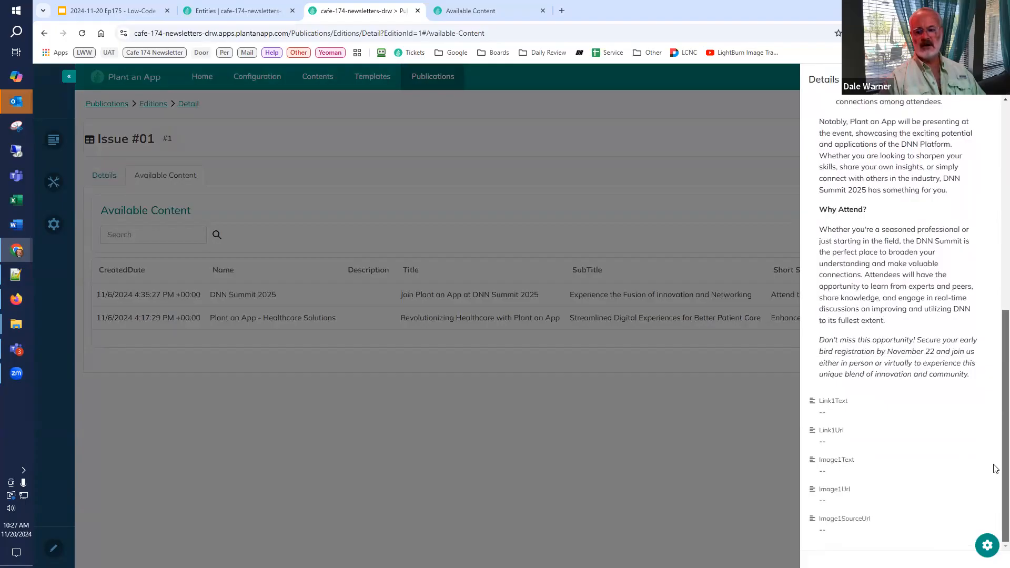
scroll(996, 447, up, 3)
scroll(996, 412, up, 5)
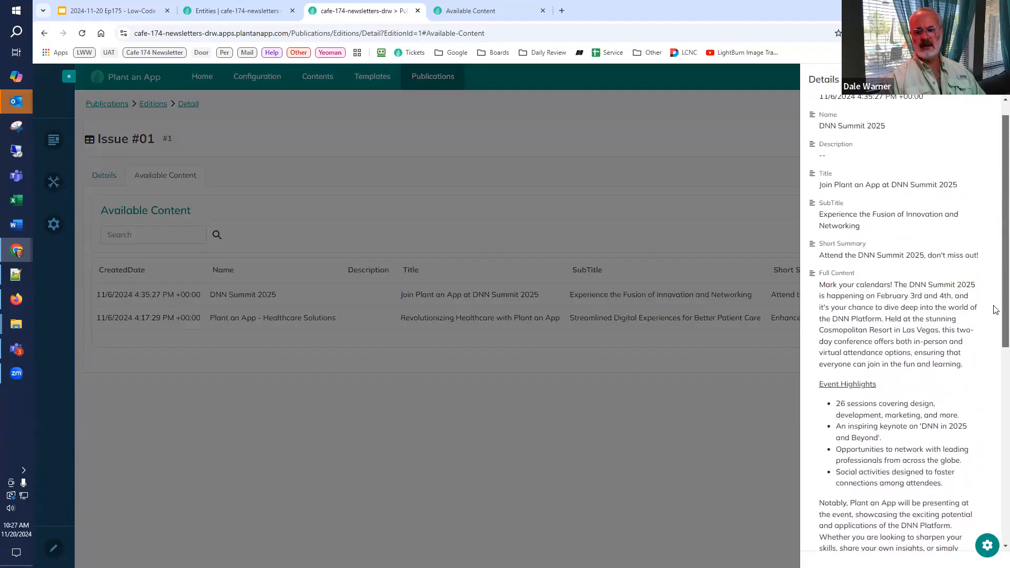
scroll(959, 374, down, 1)
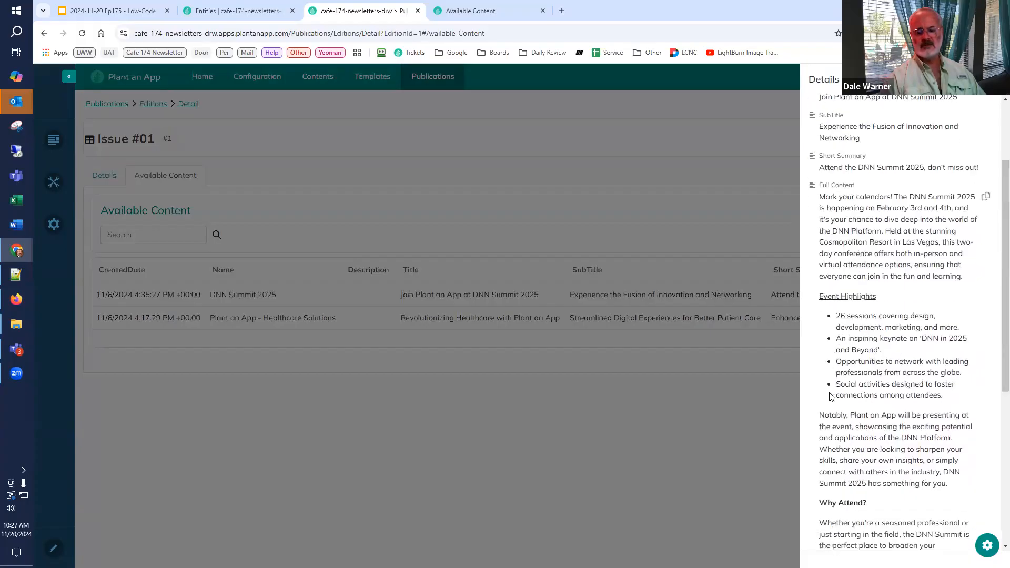
click(680, 440)
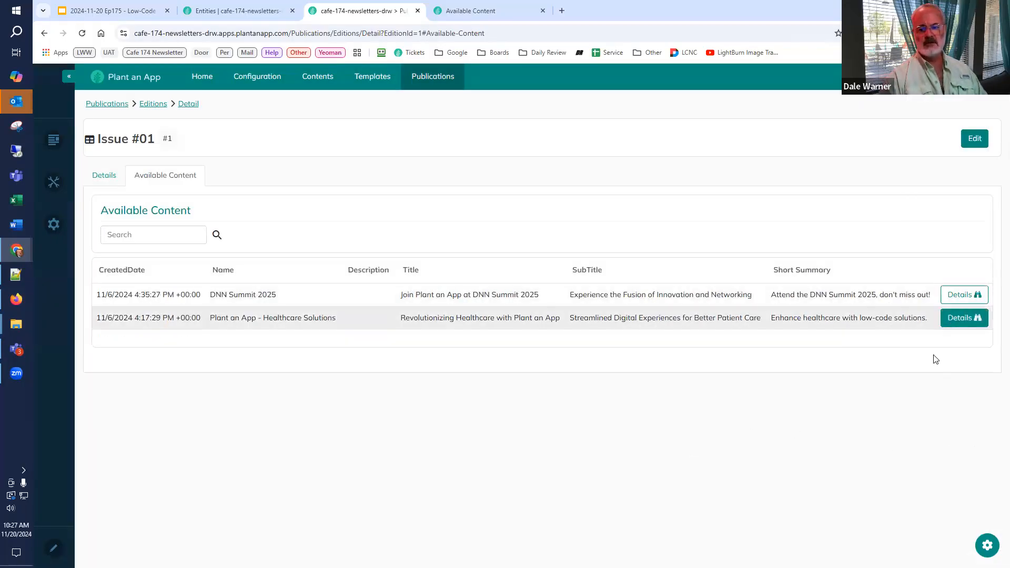
Step: Turn off the automatic ID for the Details item button, keeping Details as its ID, and clear its title
click(473, 12)
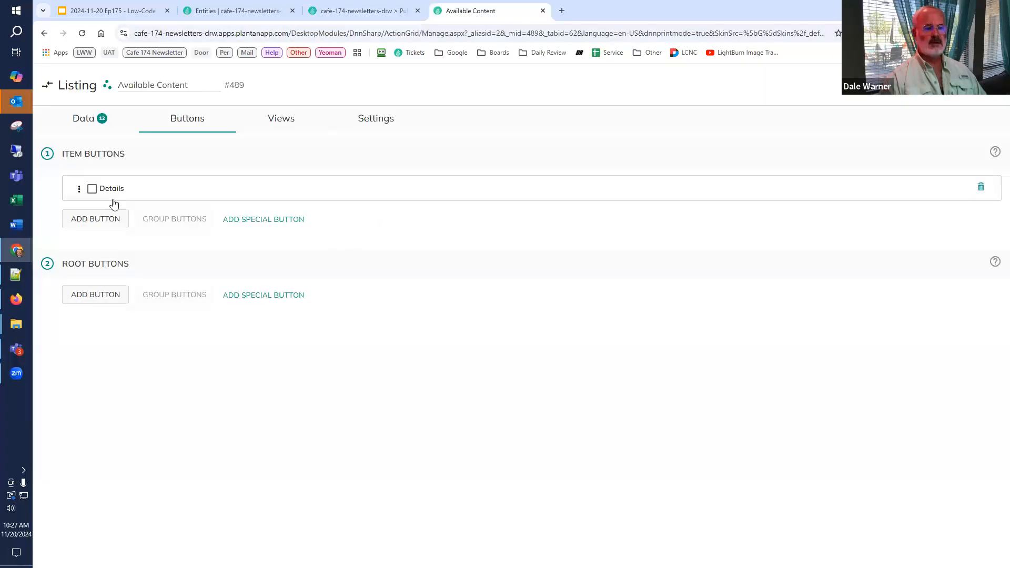
click(106, 189)
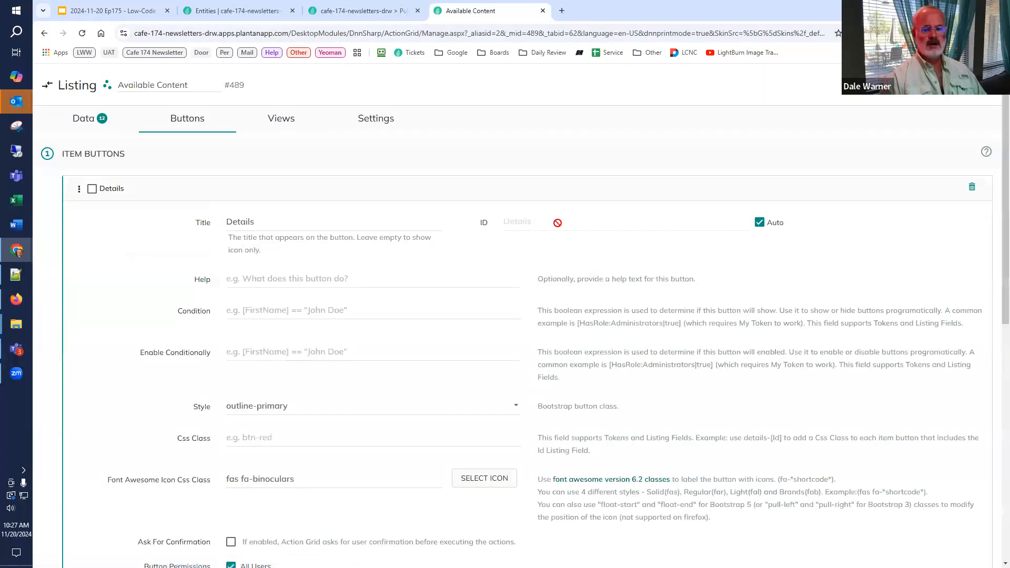
click(759, 224)
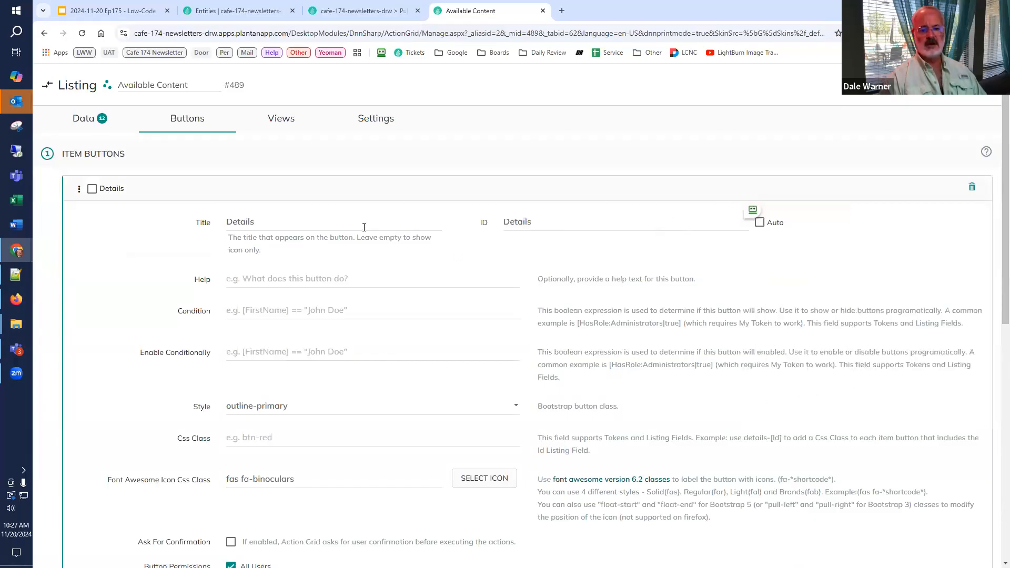
click(330, 227)
double_click(234, 222)
key(BackSpace)
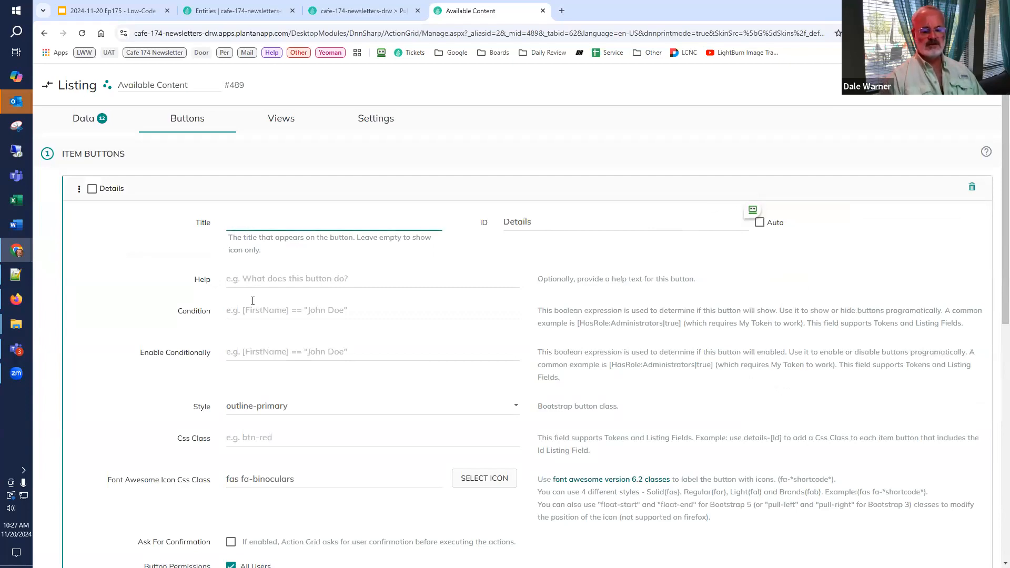
scroll(252, 300, down, 2)
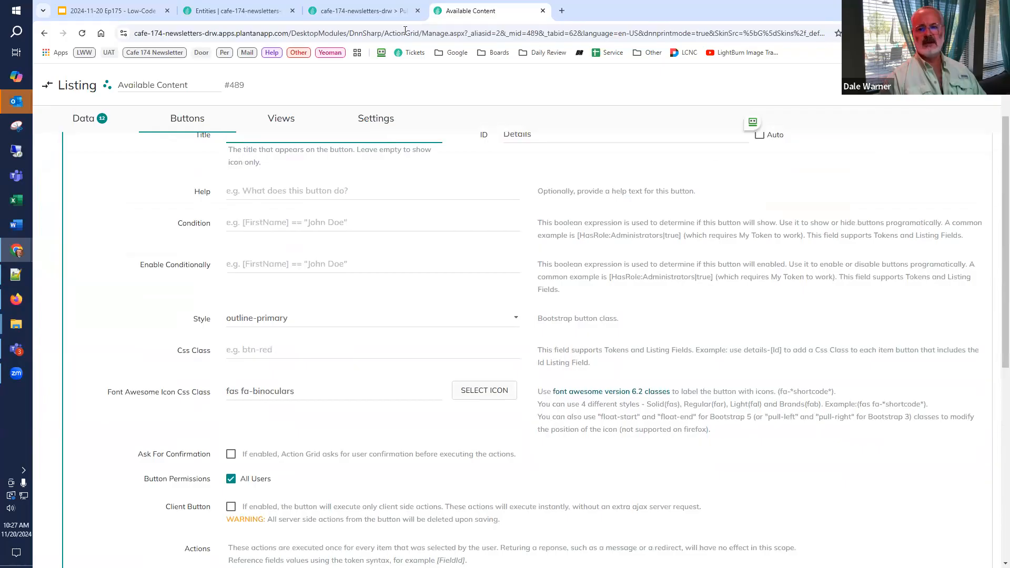
Step: Reload the Issue #01 edition page to check the item buttons without a title, and return to the listing configuration
click(363, 11)
click(83, 34)
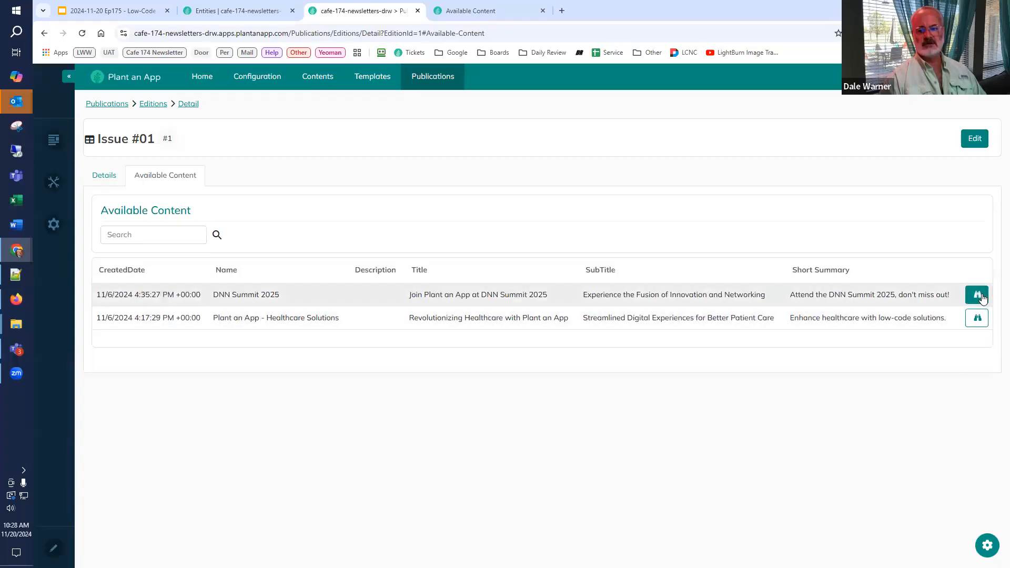
click(463, 8)
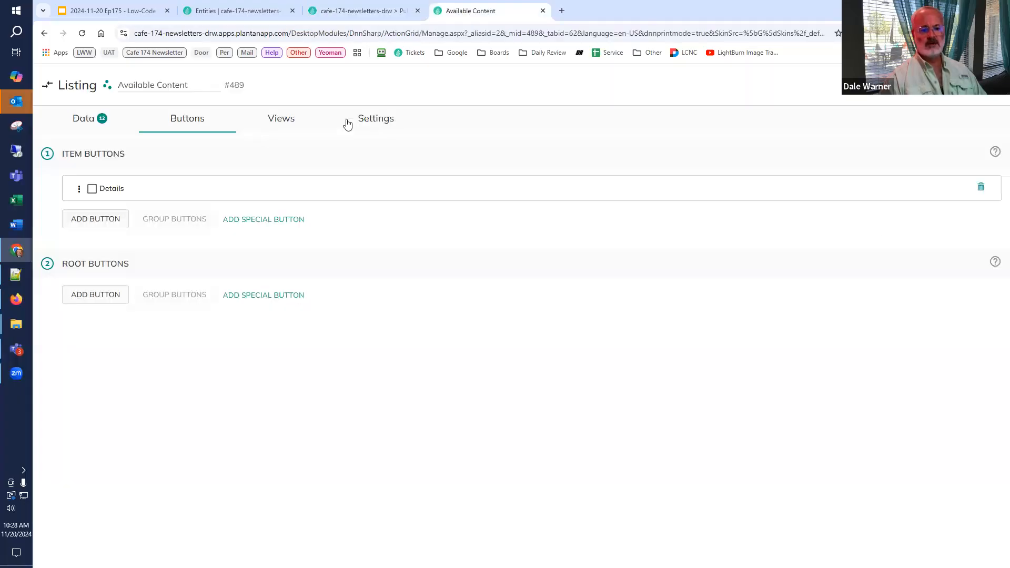
Step: Set the Details item button's help text to "Show the details of this content"
click(92, 189)
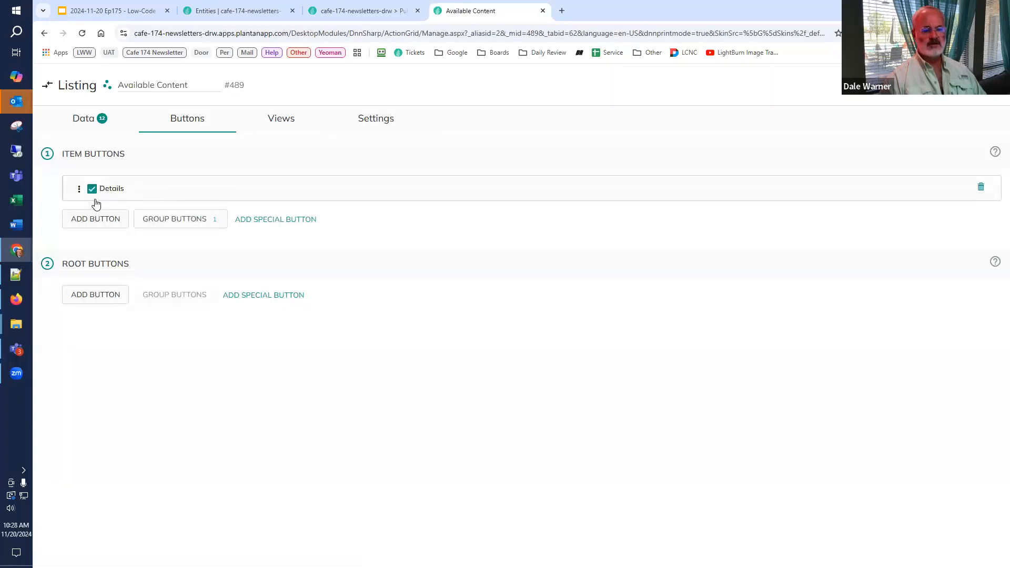
click(92, 189)
click(107, 191)
scroll(245, 228, down, 2)
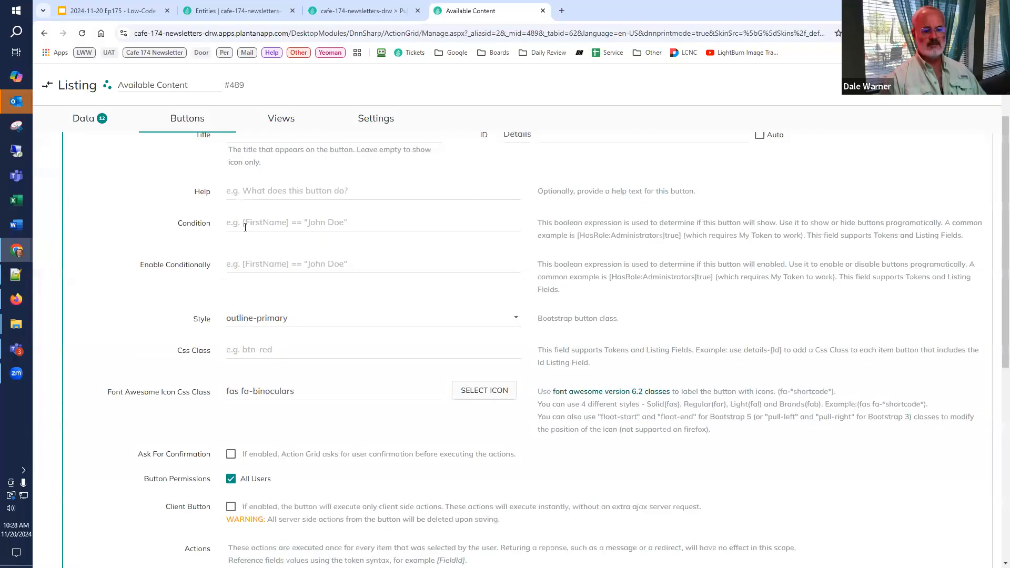
click(290, 204)
scroll(347, 232, up, 2)
text(Show the details of this)
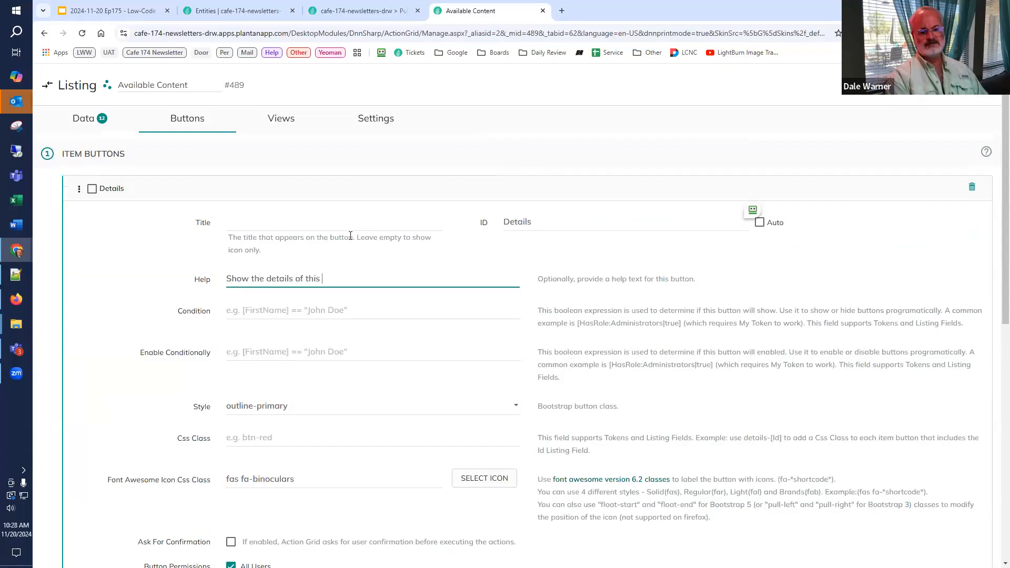
text( content)
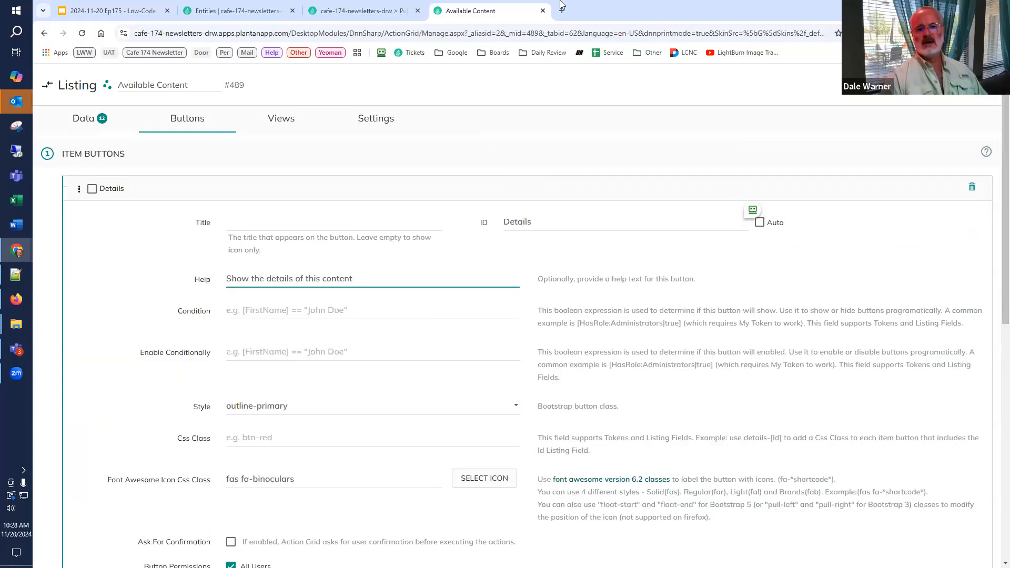
Step: Reload the Issue #01 edition page to check the item buttons' help text, and go back to the listing configuration
click(362, 10)
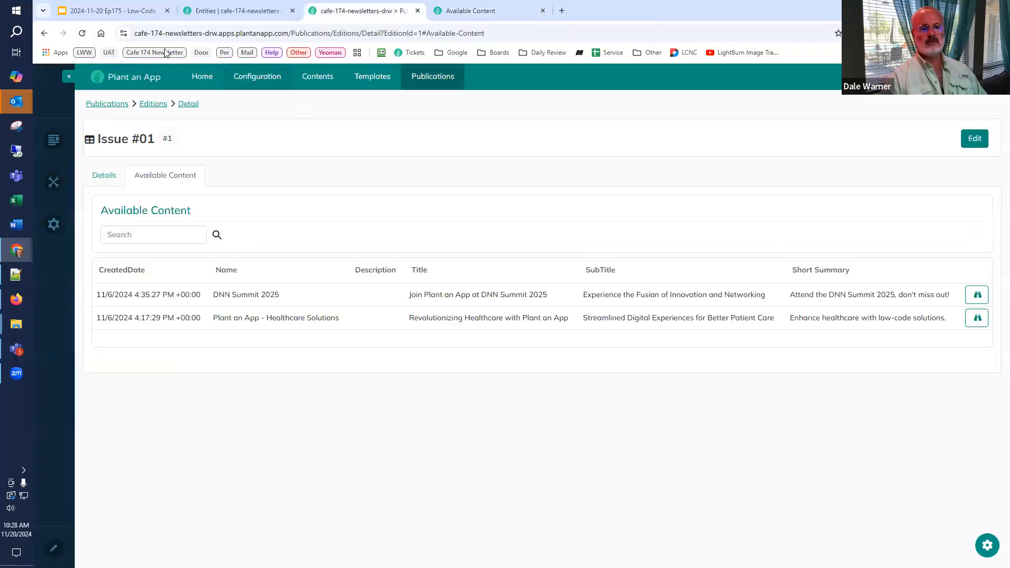
key(F5)
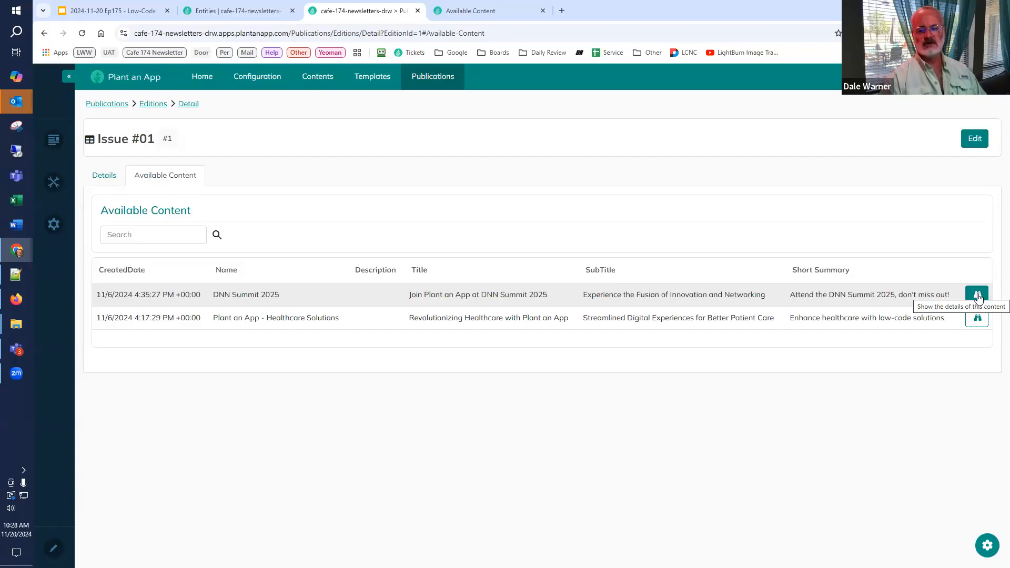
click(461, 16)
Step: Review the Details item button's settings, including its action and the available style options, without changing the style
click(113, 196)
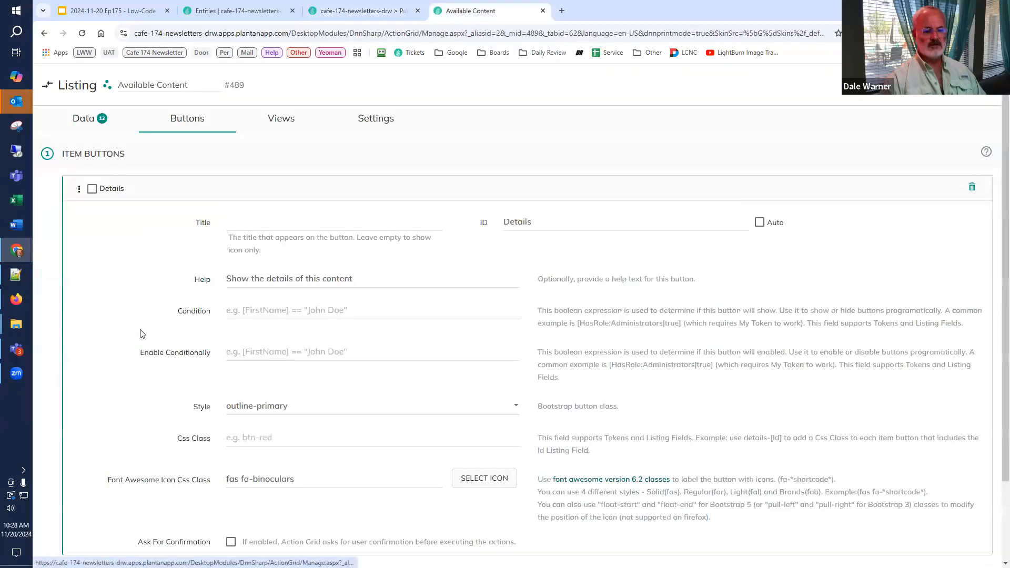
scroll(138, 334, down, 5)
scroll(199, 339, down, 1)
scroll(198, 337, up, 2)
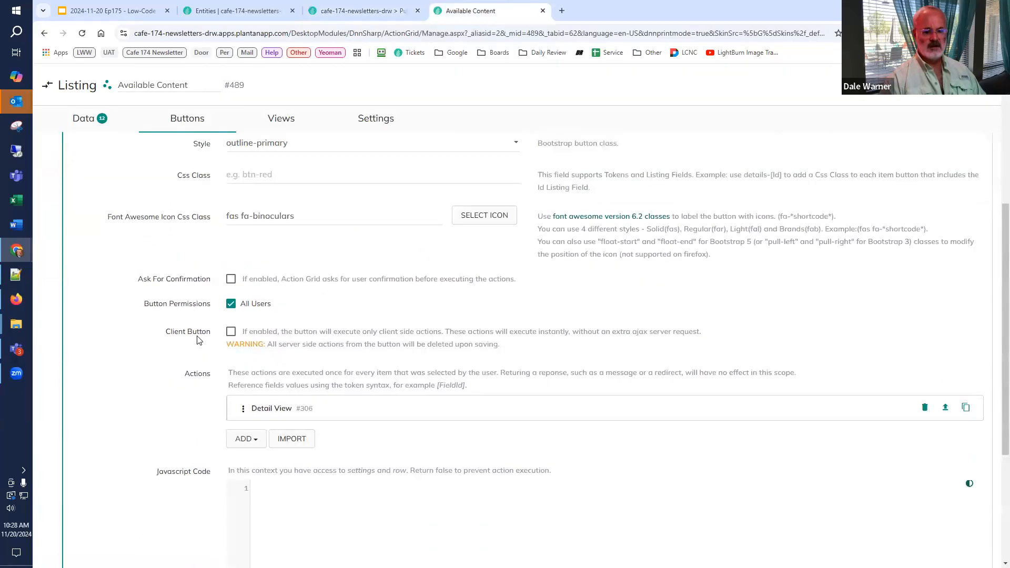
scroll(198, 336, up, 2)
click(349, 318)
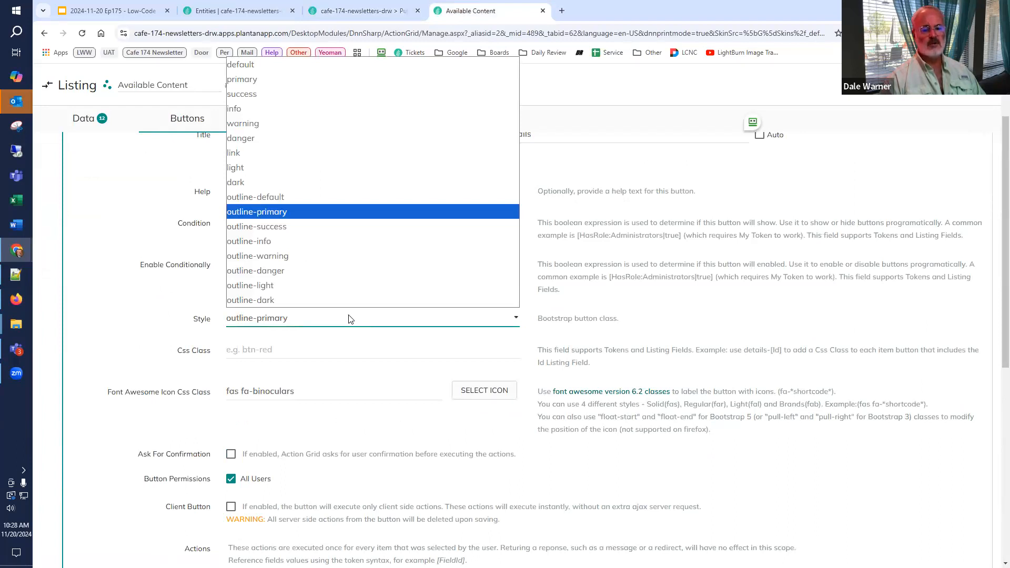
click(102, 300)
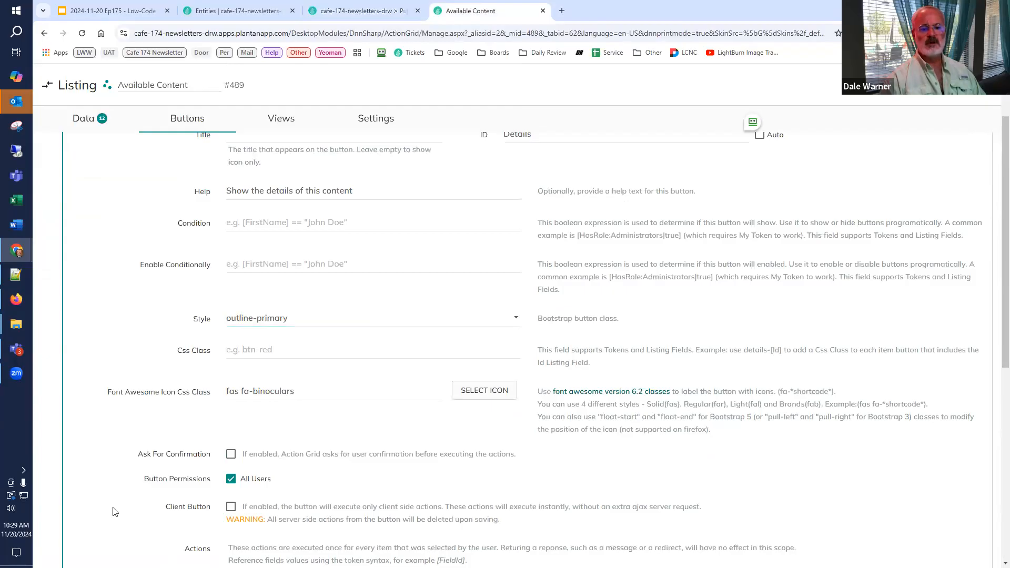
Step: Check the edition page and the Content Selection outline slide, and collapse the Details button's settings in the listing configuration
click(363, 11)
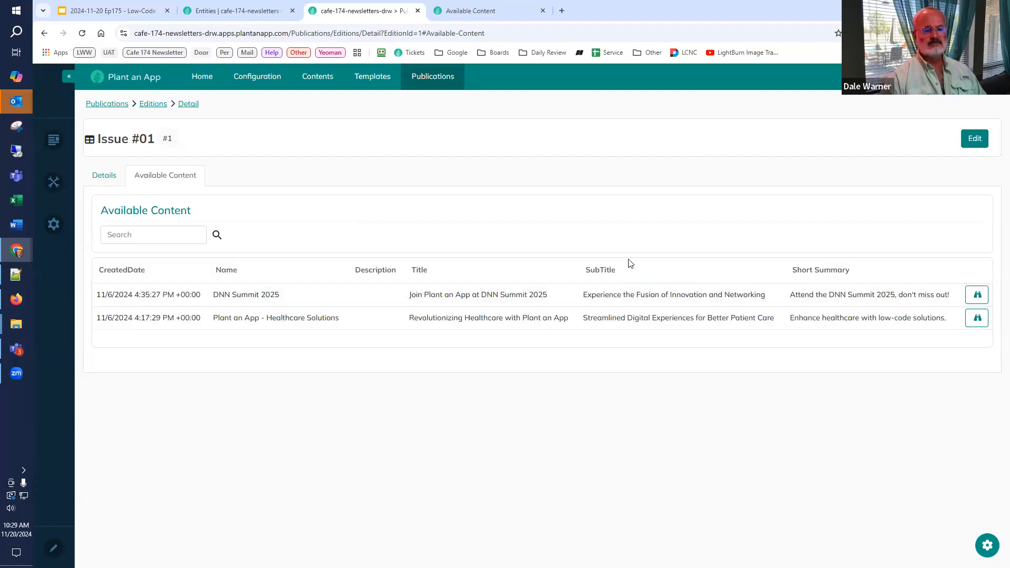
click(136, 12)
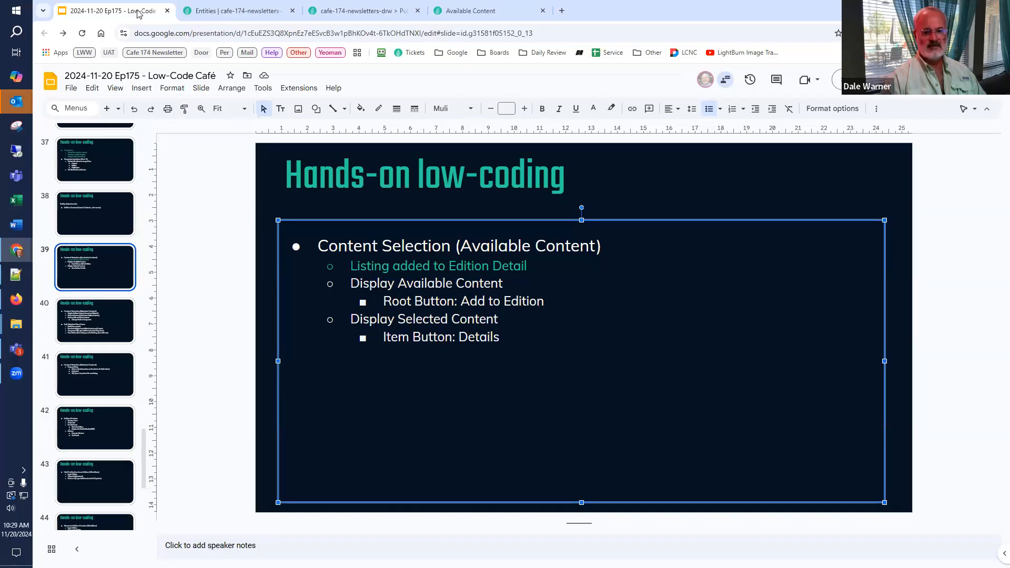
click(469, 16)
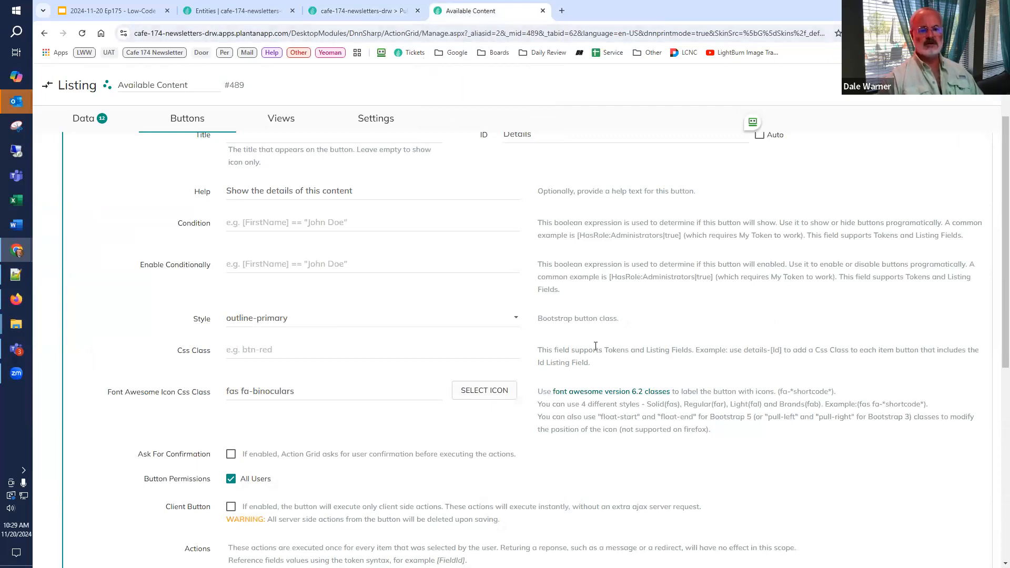
scroll(589, 348, up, 2)
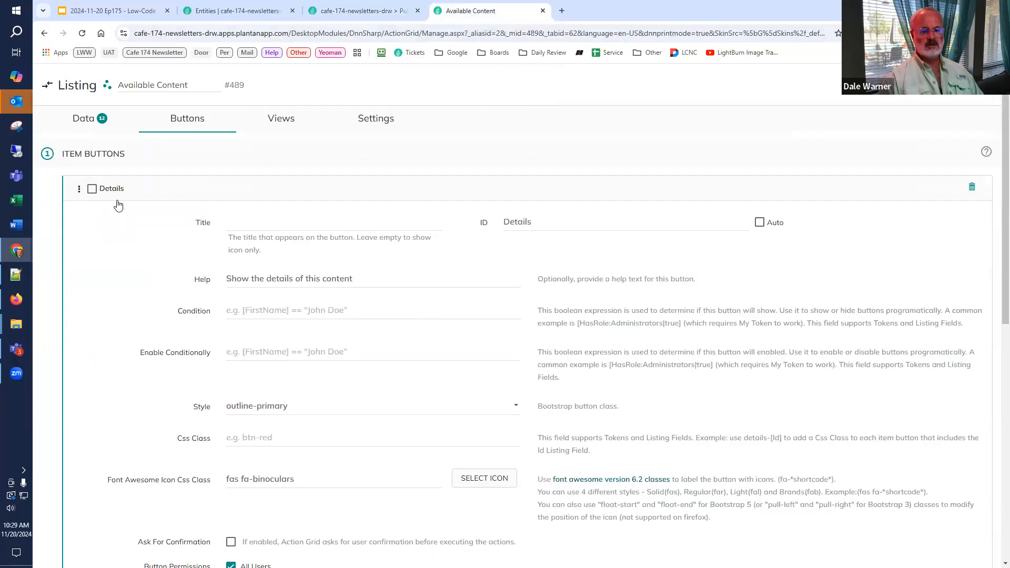
click(115, 190)
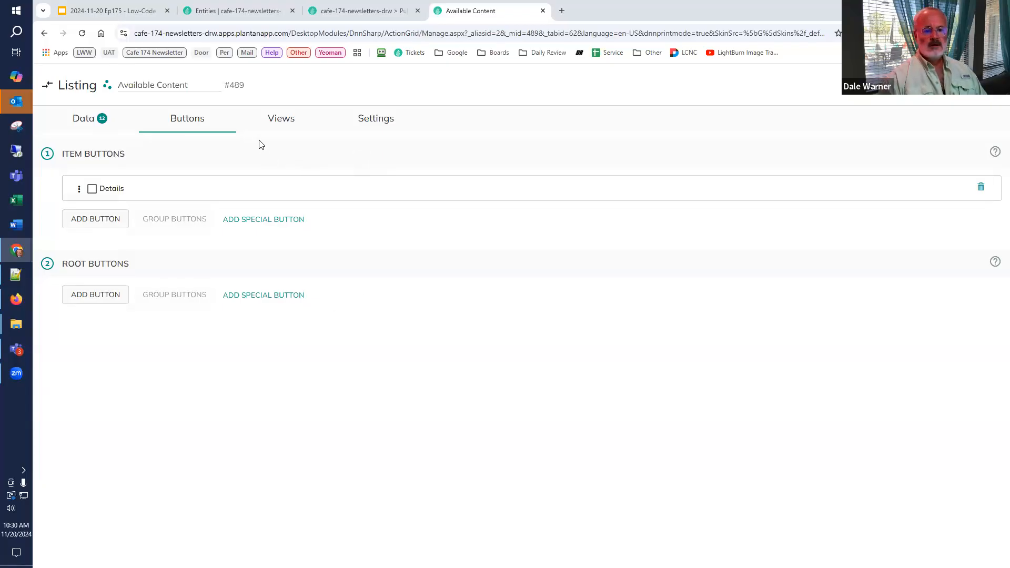
Step: Add a root button titled "Add to Edition" to the Available Content listing
click(108, 296)
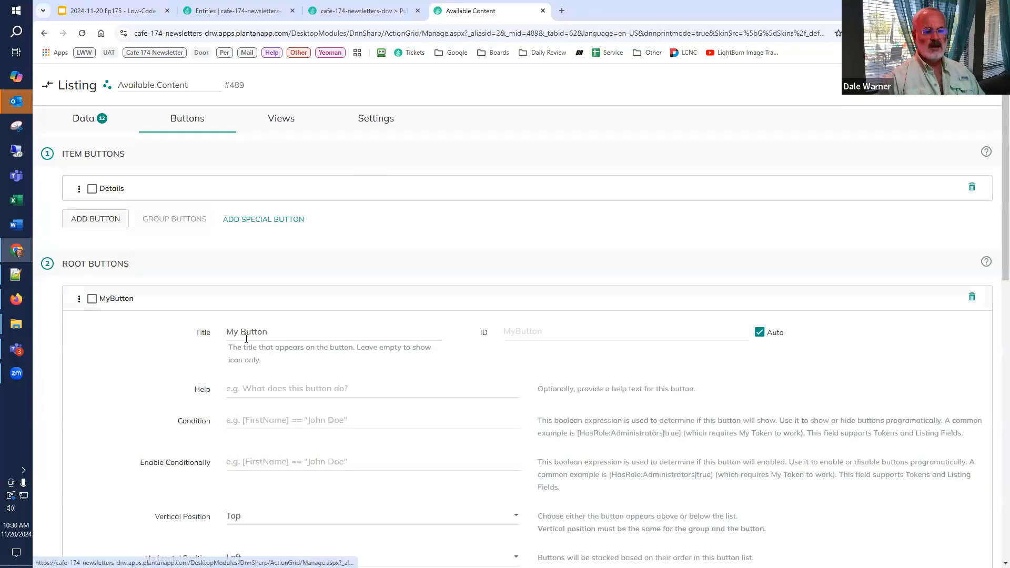
text(Add)
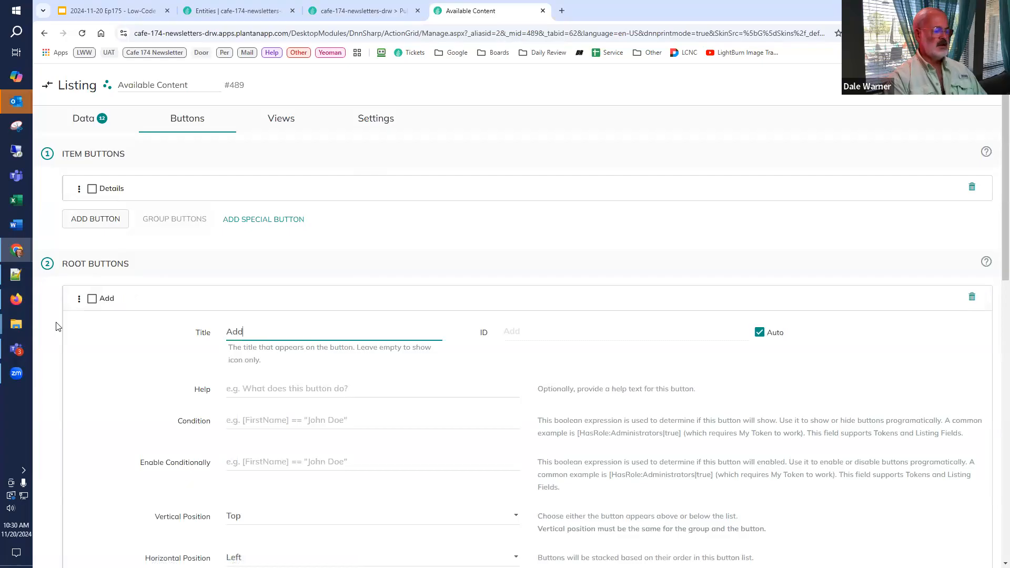
text( to Edition)
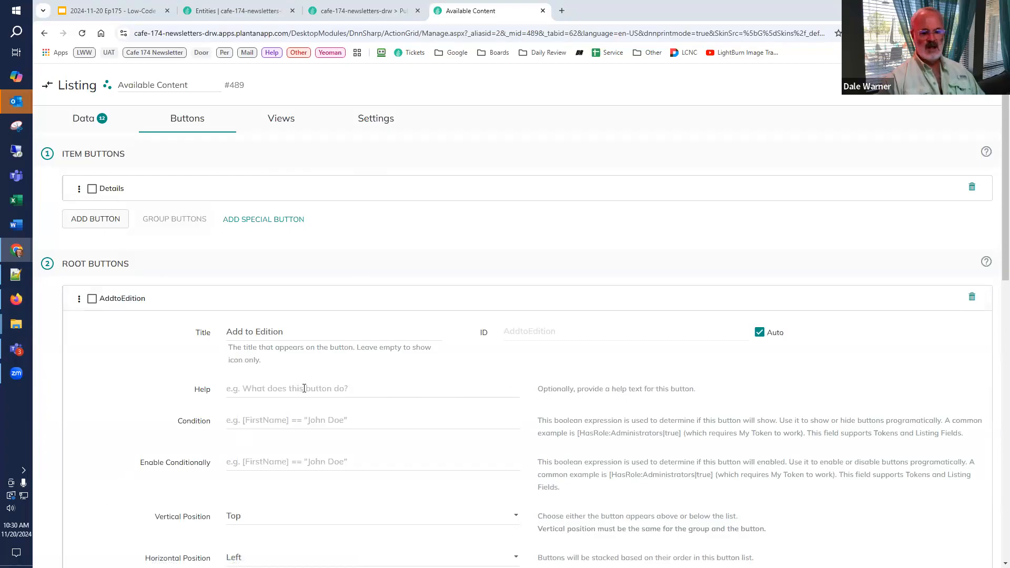
Step: Set the Add to Edition button's horizontal position to Right and its style to outline-primary
scroll(361, 388, down, 5)
click(272, 301)
click(260, 349)
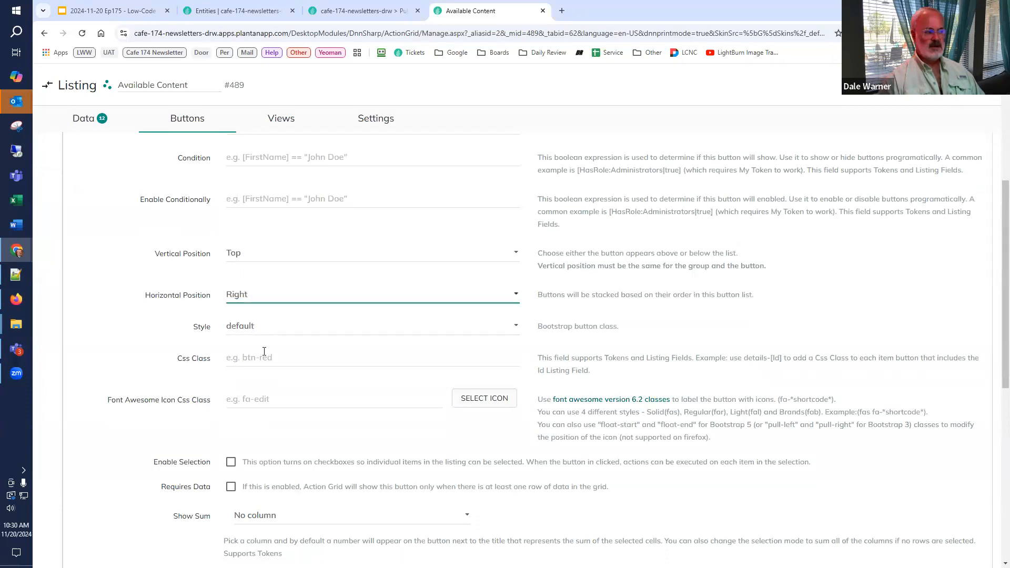
click(290, 330)
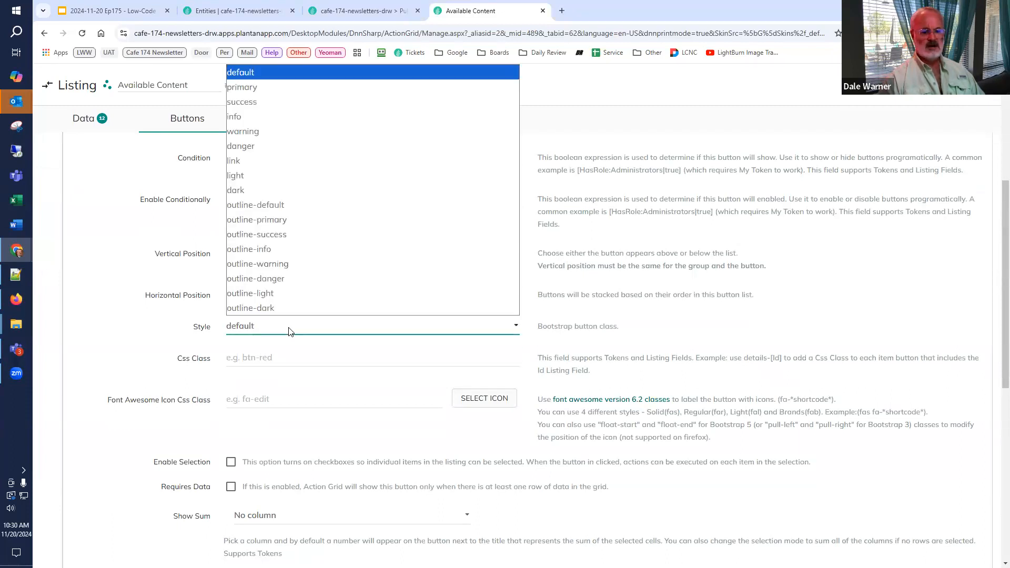
click(294, 227)
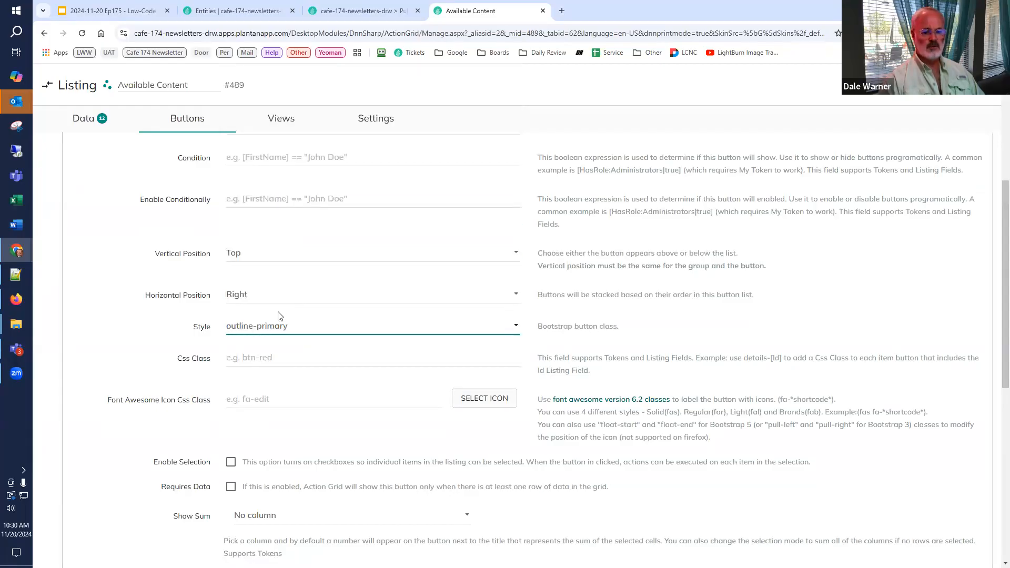
Step: Give the Add to Edition button the plus-circle icon and enable item selection for it
click(498, 401)
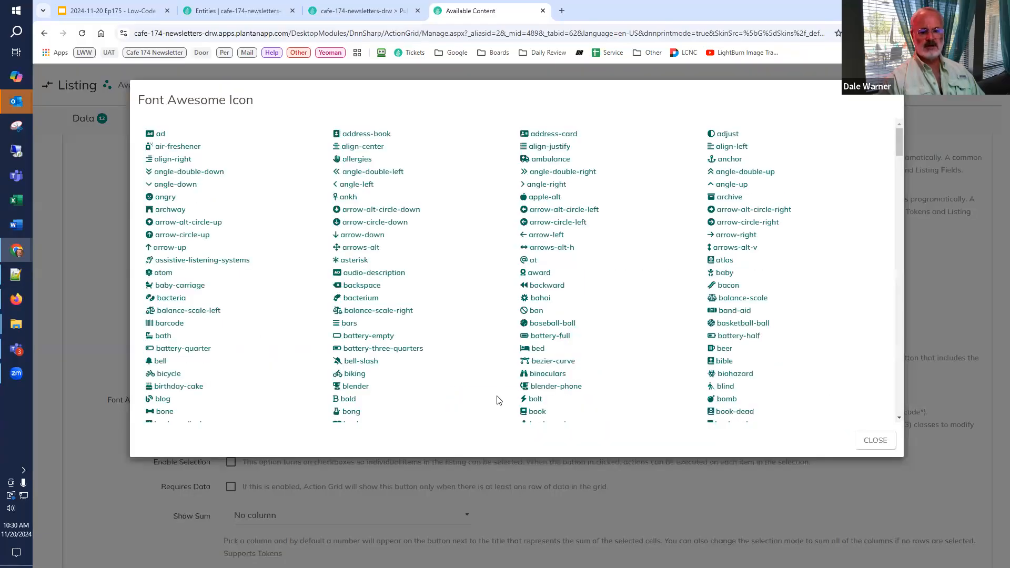
key(ctrl+f)
text(pla)
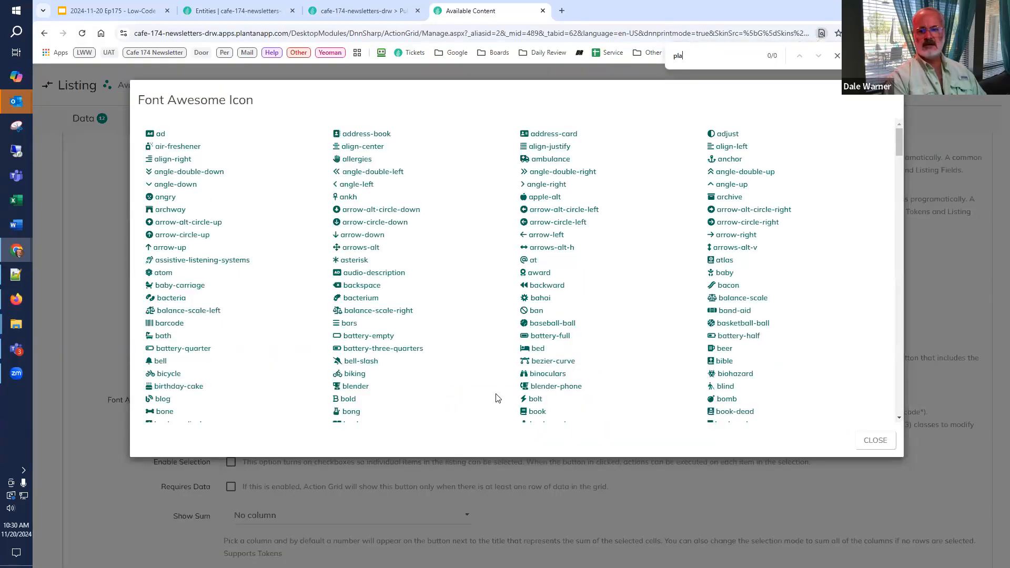
text(s)
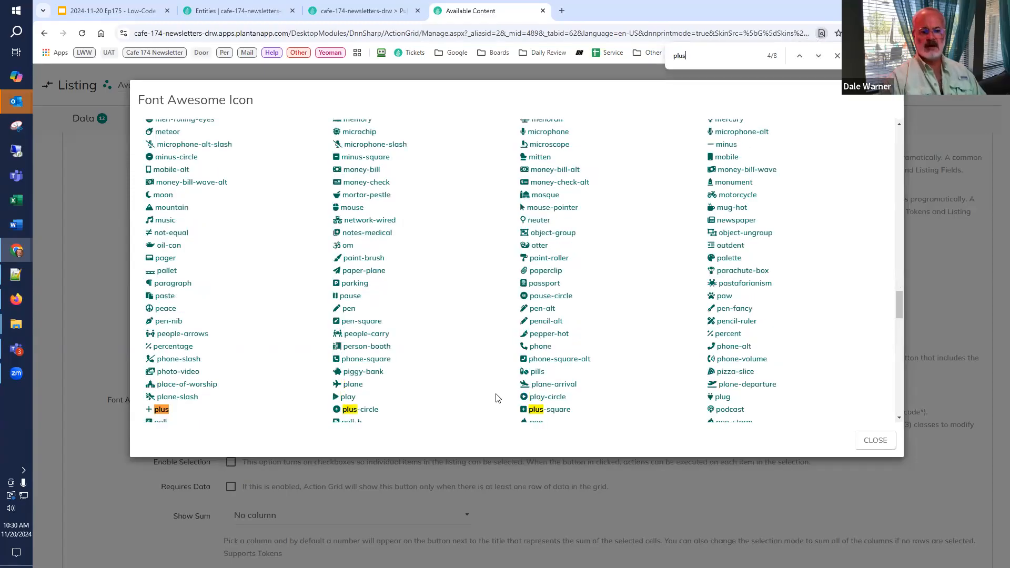
click(355, 413)
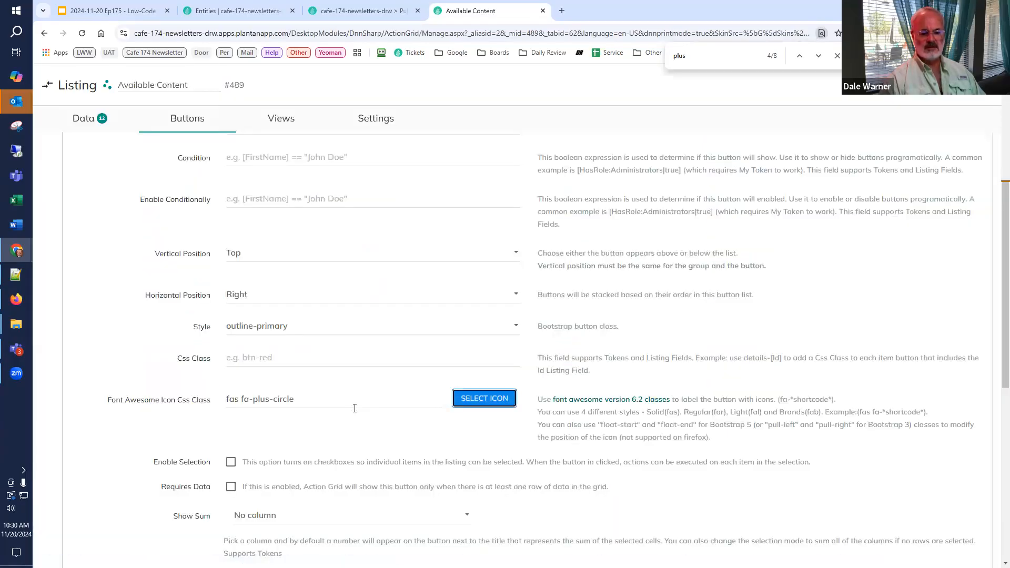
scroll(355, 416, down, 2)
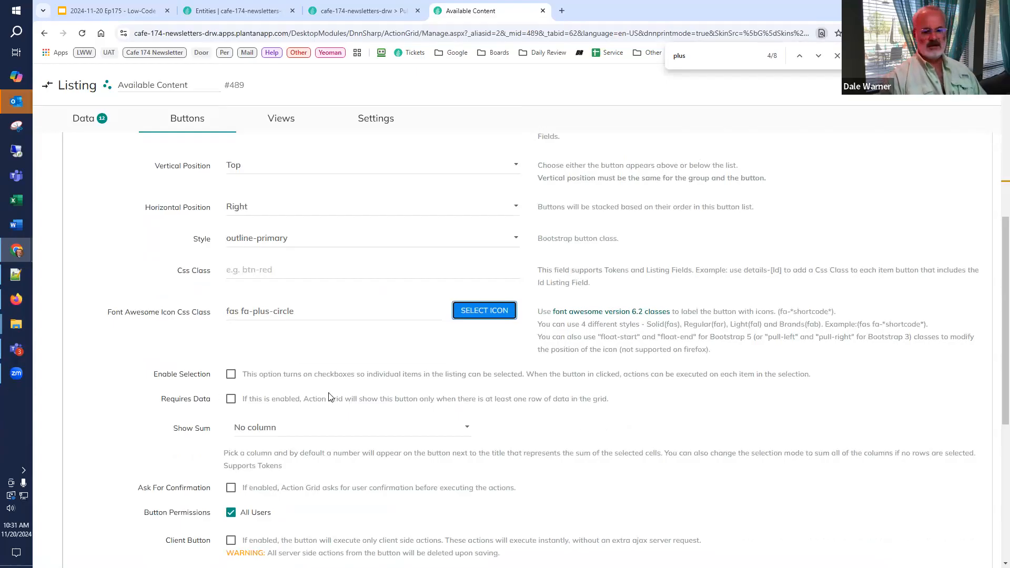
click(231, 375)
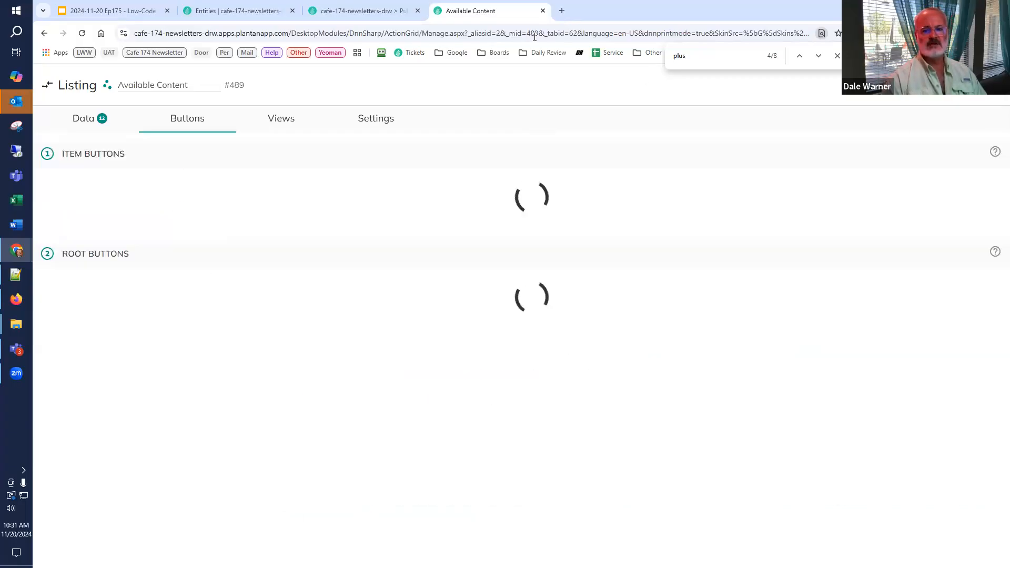
Step: Reload the Issue #01 edition page and test selecting and deselecting rows in the Available Content list
click(357, 10)
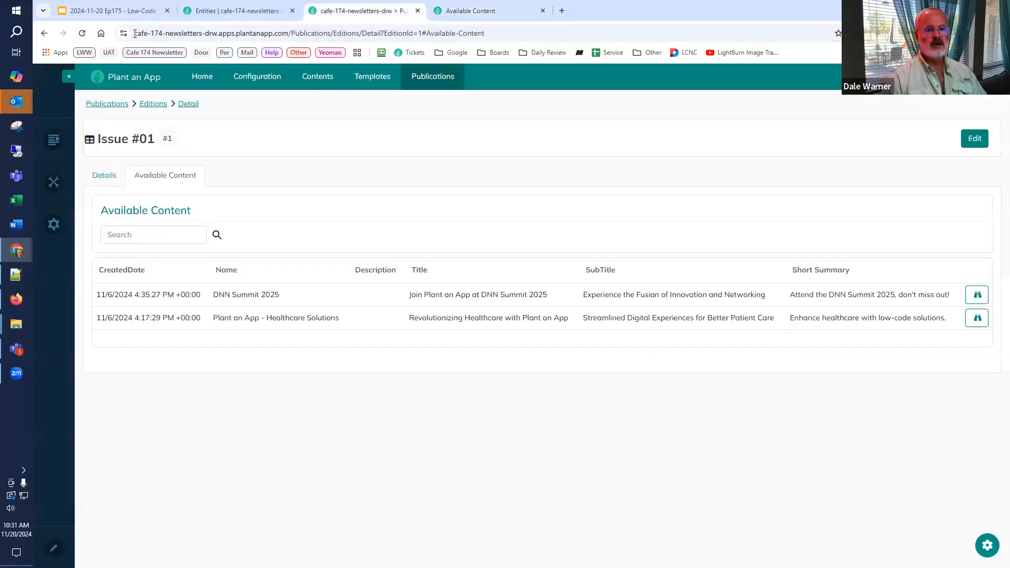
click(82, 33)
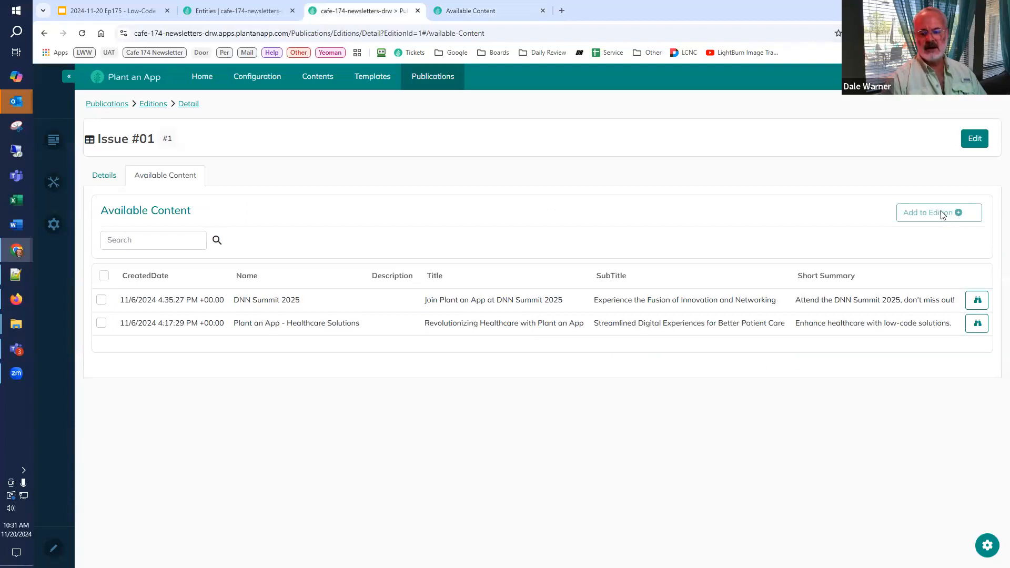
click(102, 300)
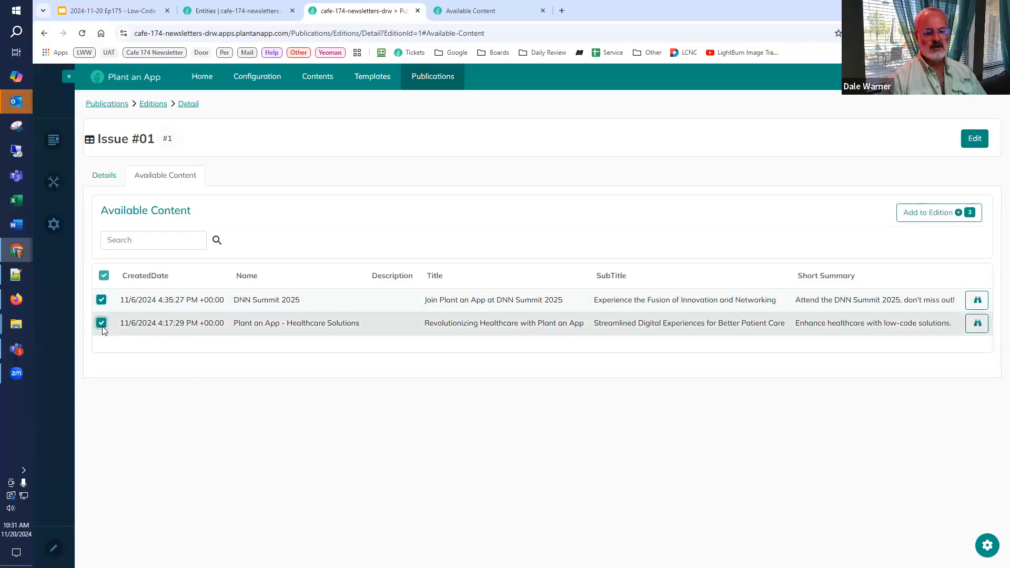
click(102, 324)
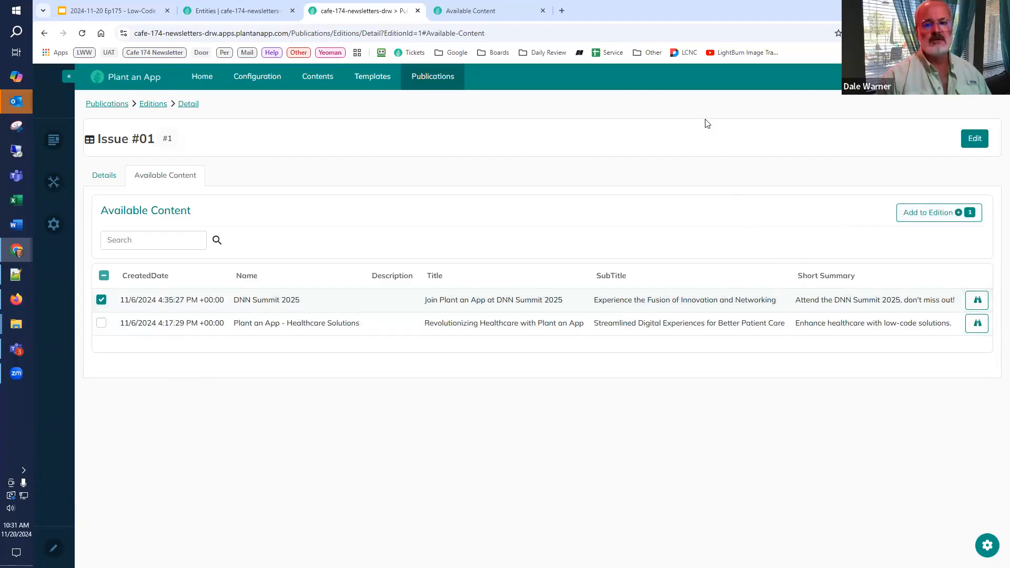
Step: Go back to the listing configuration and examine the Add to Edition button's selection options and its general, per item and final action sections
click(493, 13)
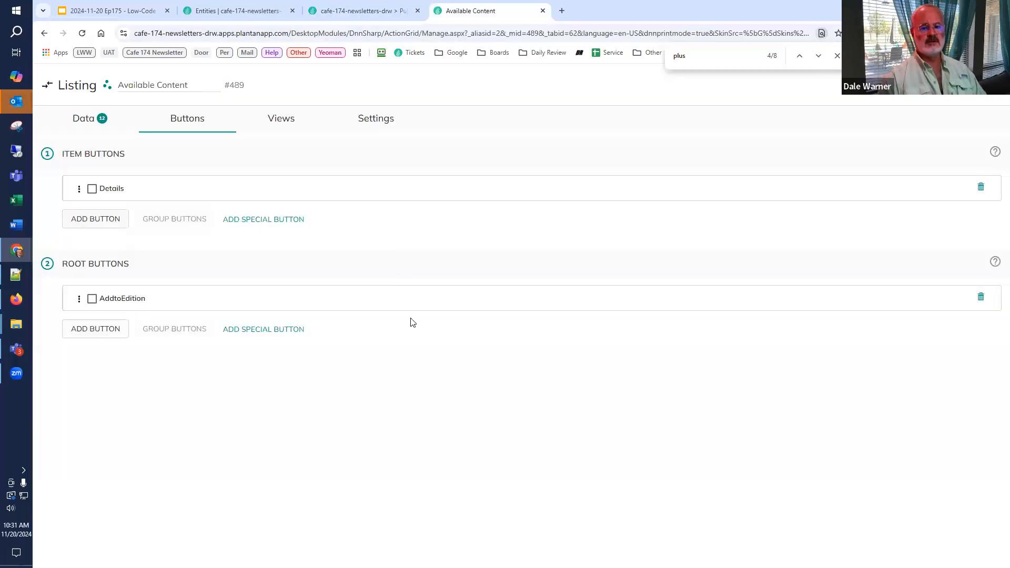
click(132, 299)
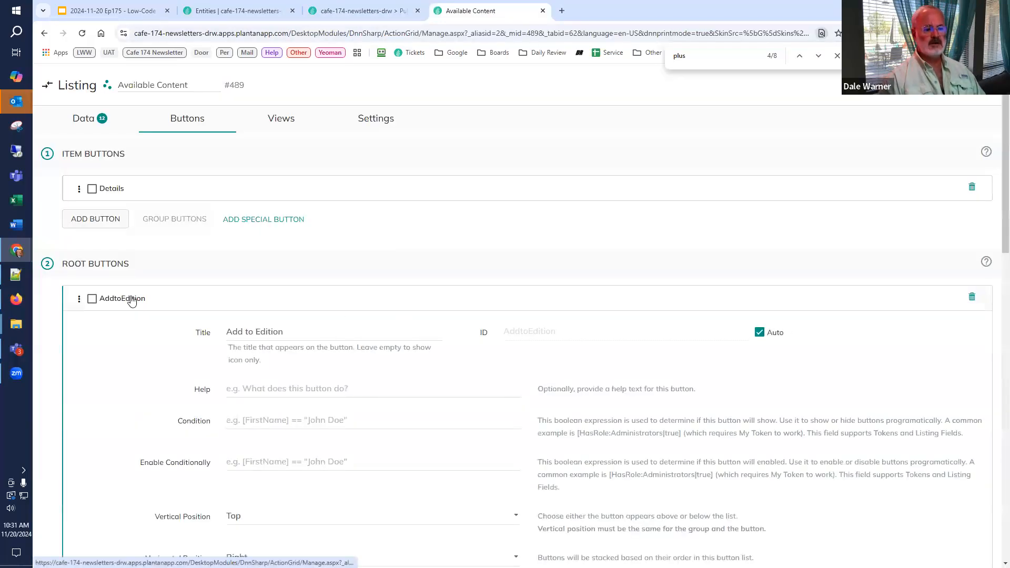
scroll(132, 301, down, 5)
scroll(131, 301, down, 6)
scroll(132, 301, up, 3)
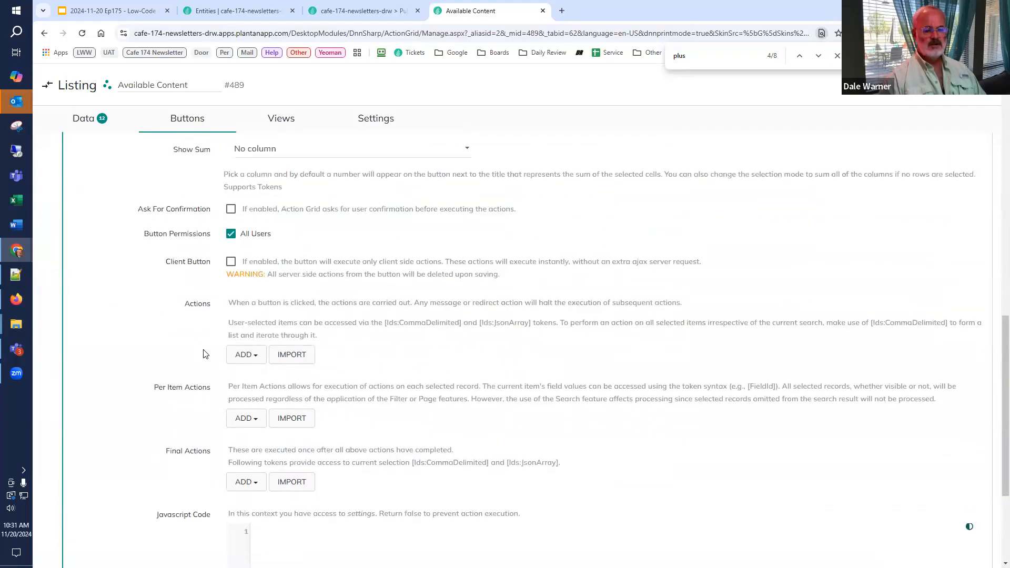
scroll(205, 354, up, 2)
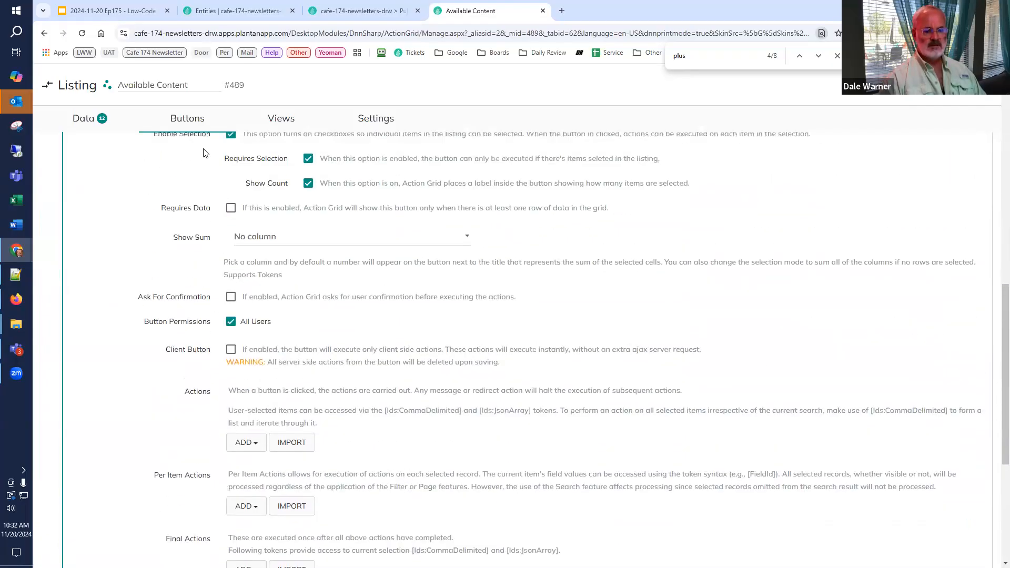
scroll(191, 372, down, 2)
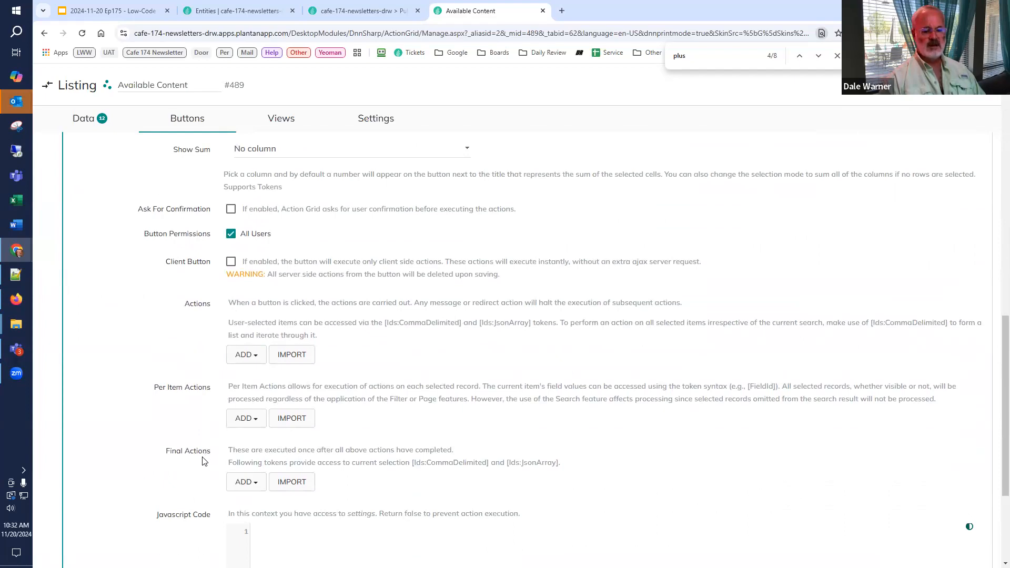
scroll(199, 405, down, 2)
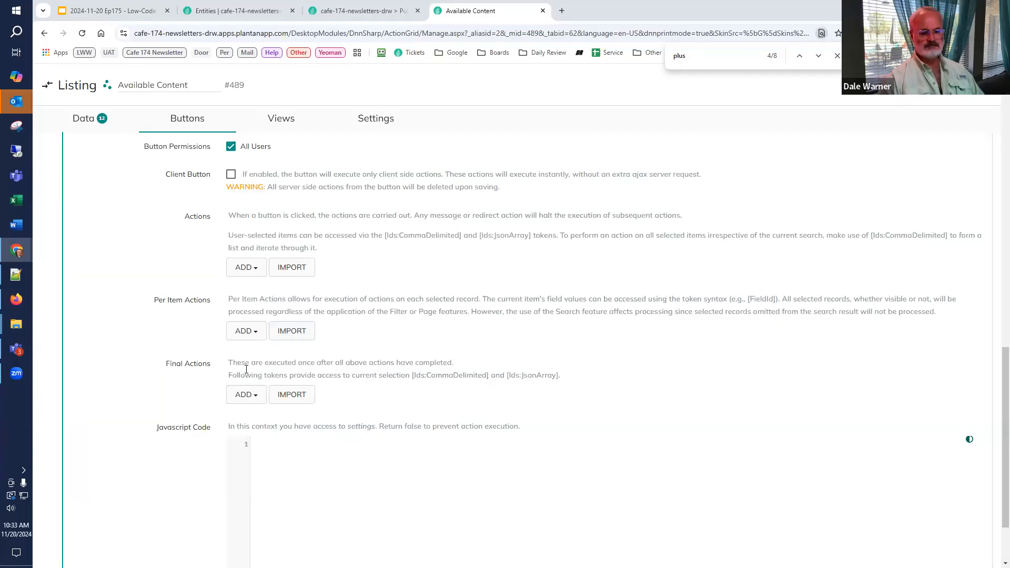
Step: Add a Read Edition action to the Add to Edition button's main actions
click(255, 271)
text(read editi)
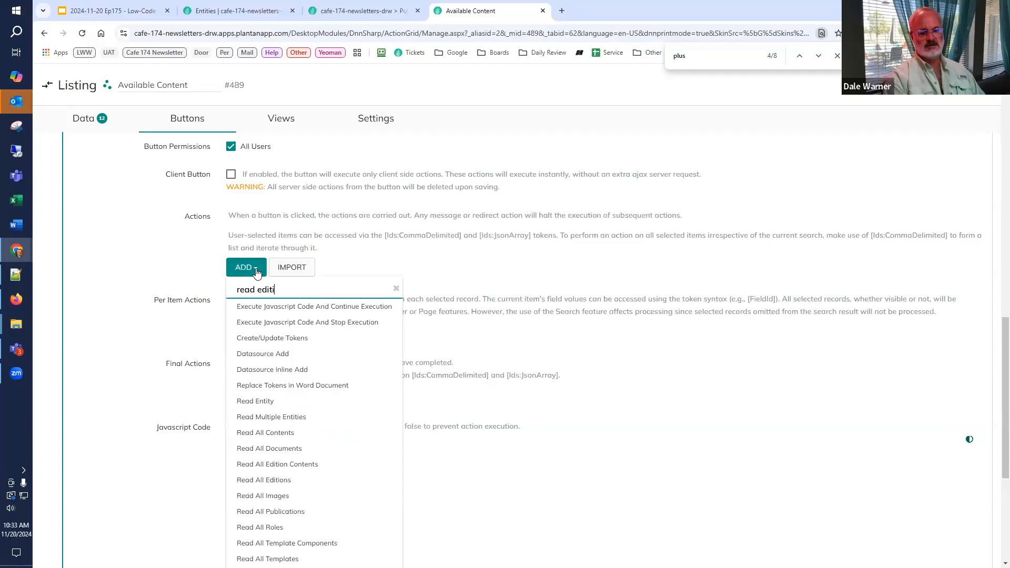
click(257, 306)
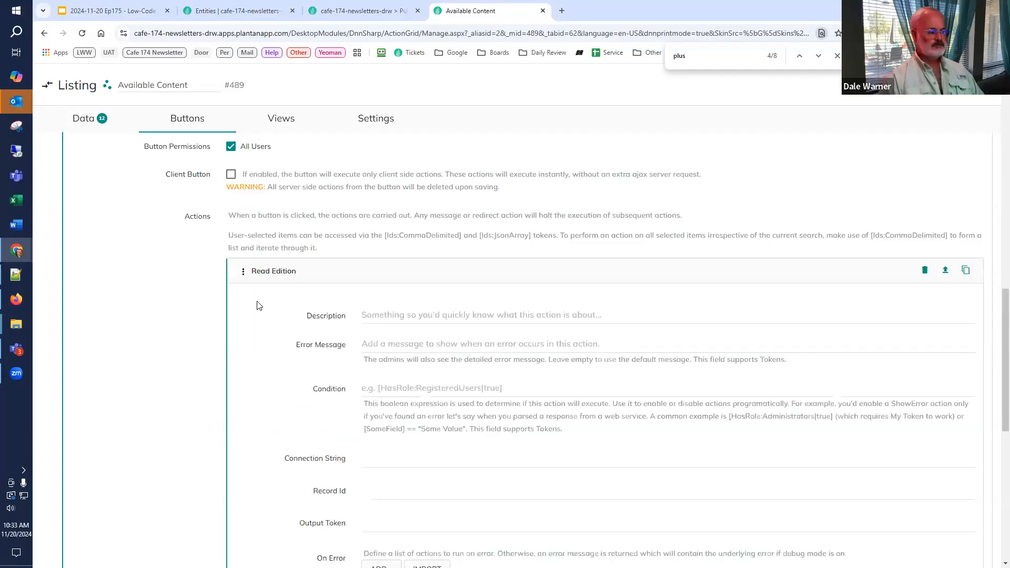
Step: Check the edition parameter name in the edition page's URL, and set the Read Edition action's Record Id to [GET:EditionId]
scroll(263, 310, down, 3)
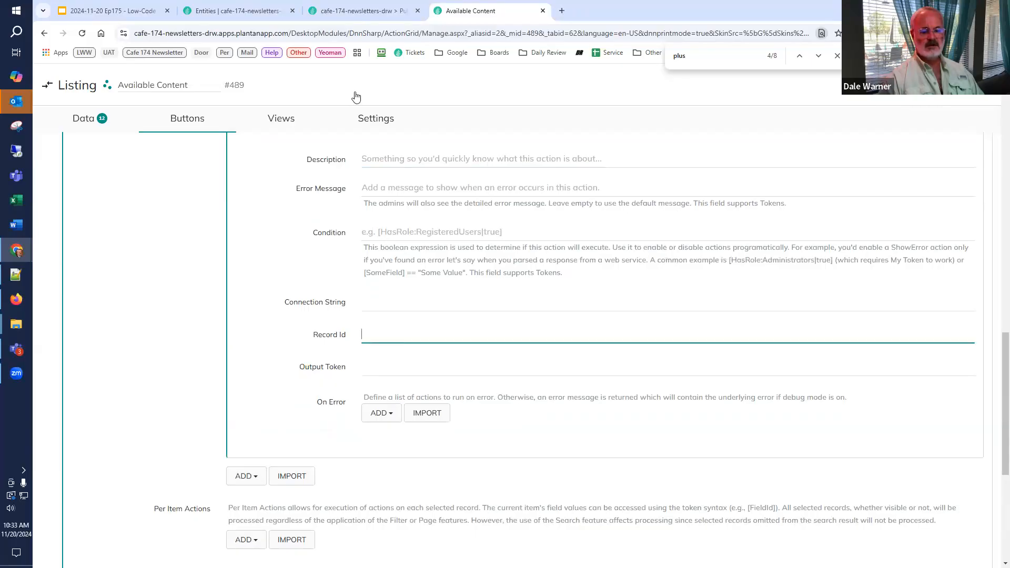
click(347, 11)
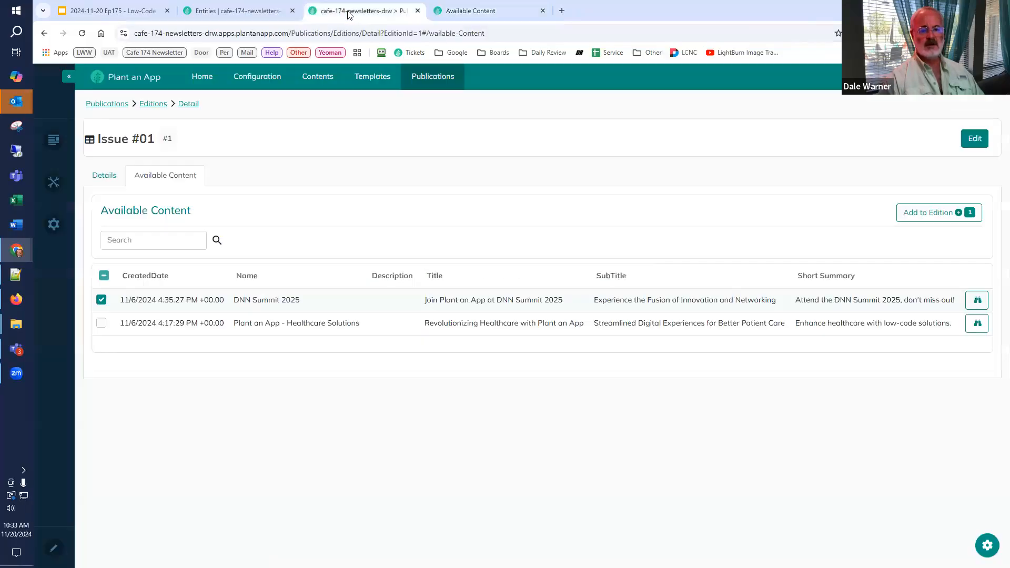
double_click(406, 33)
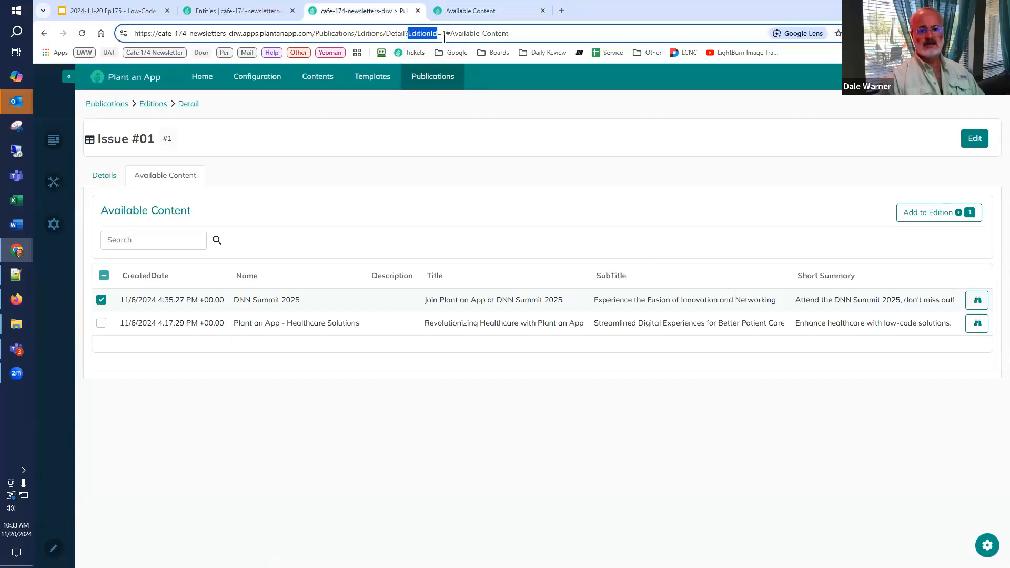
click(455, 11)
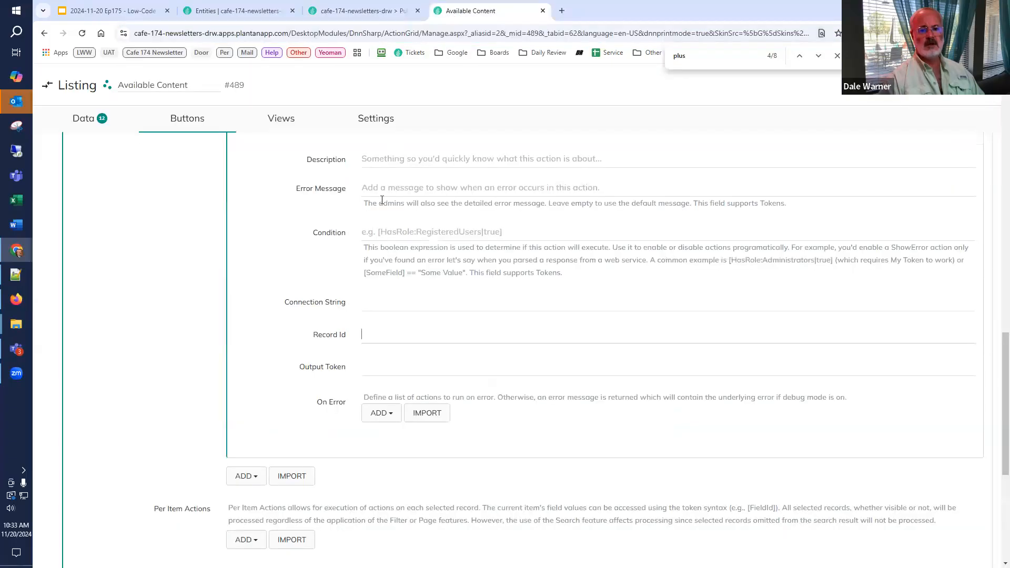
click(381, 332)
text([GET)
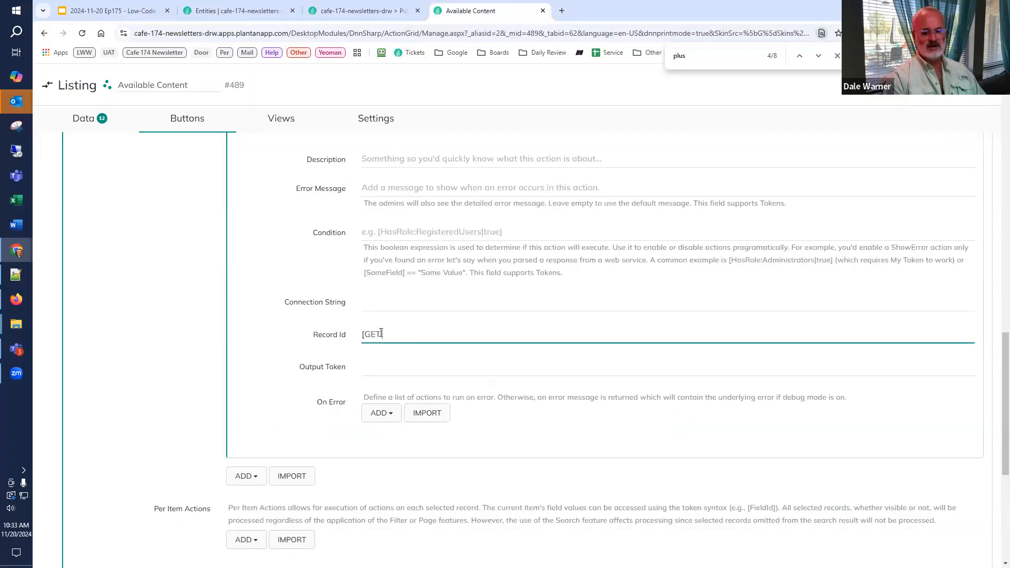
text(:EditionId])
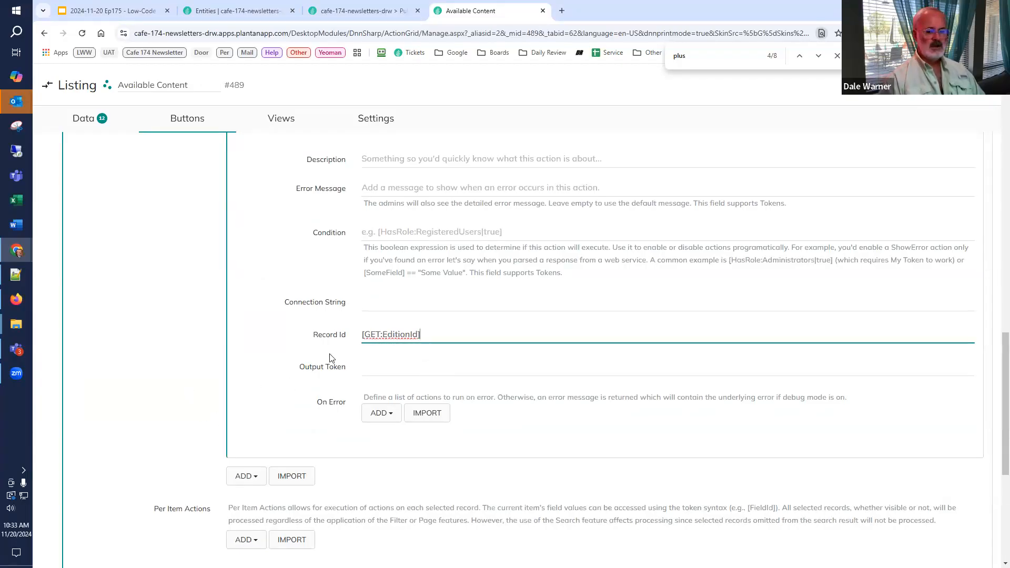
Step: Set the Read Edition action's output token to Edition
click(377, 364)
text(Edition)
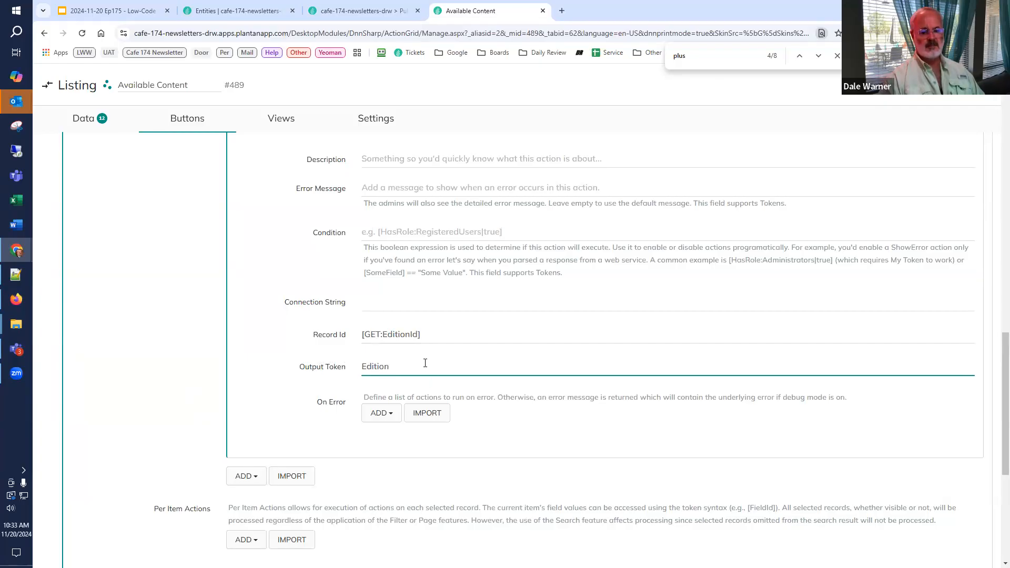
scroll(425, 363, down, 2)
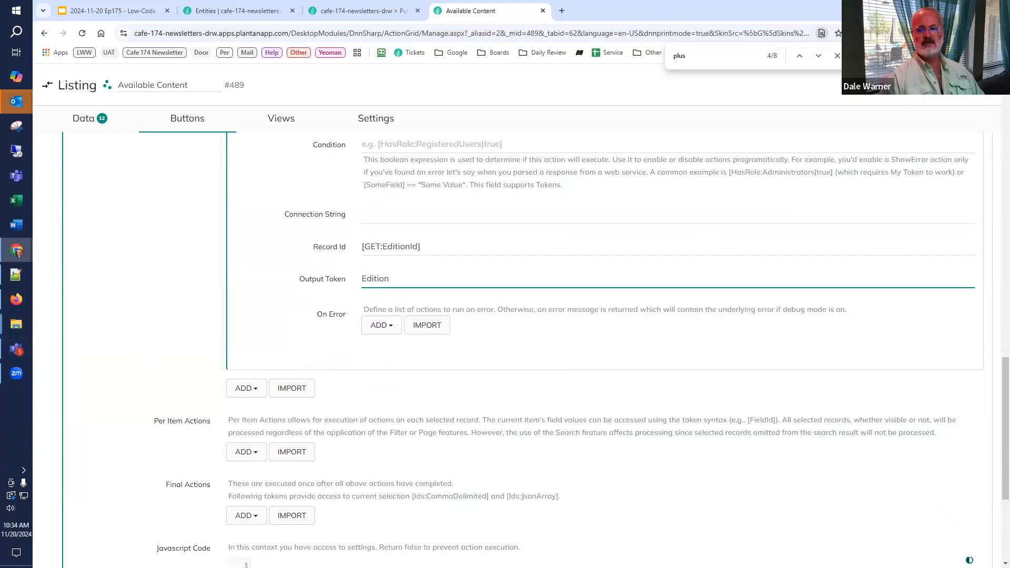
Step: Create a new workflow in the app configuration and assign it to the Default namespace
click(232, 13)
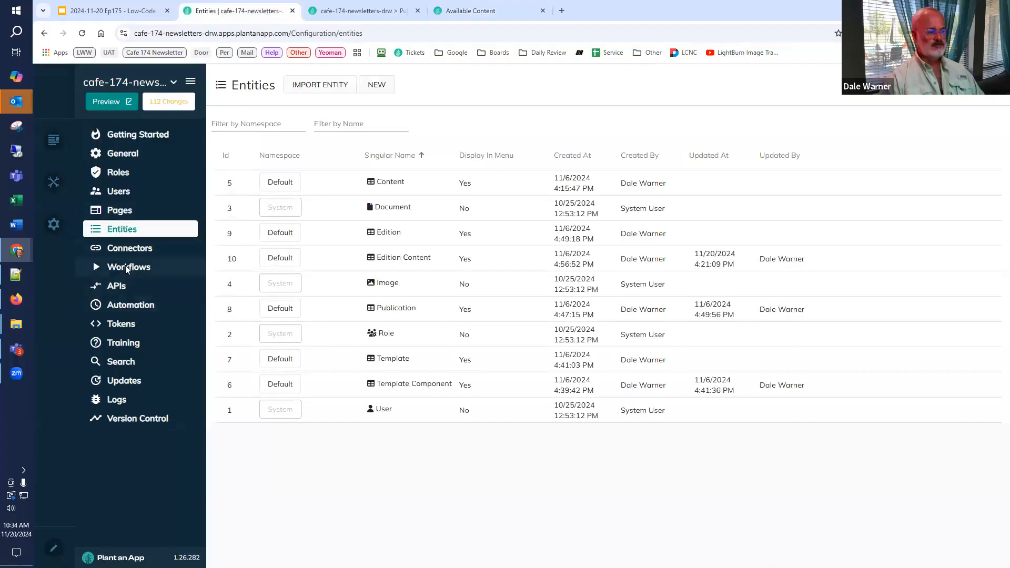
click(126, 266)
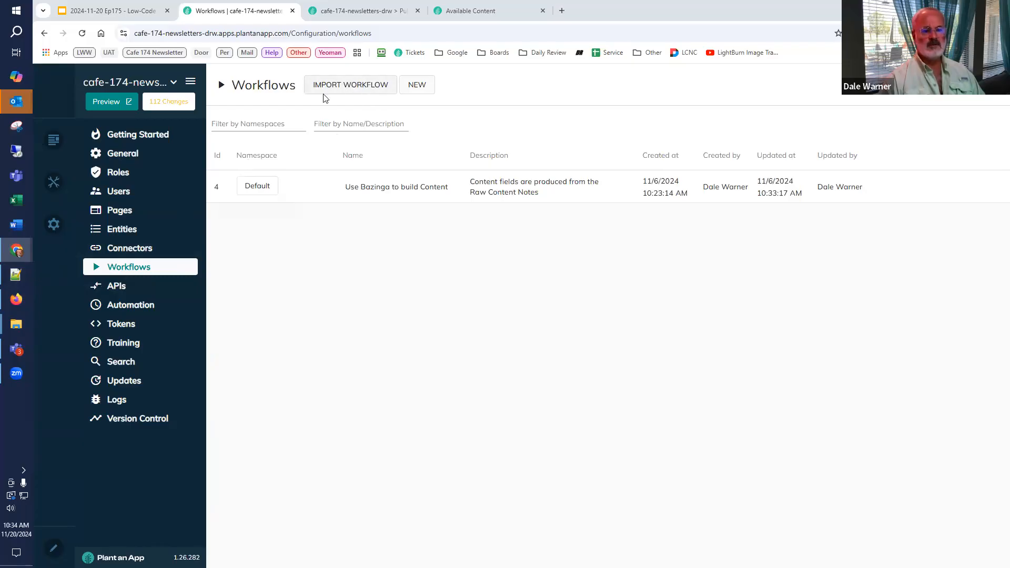
click(416, 93)
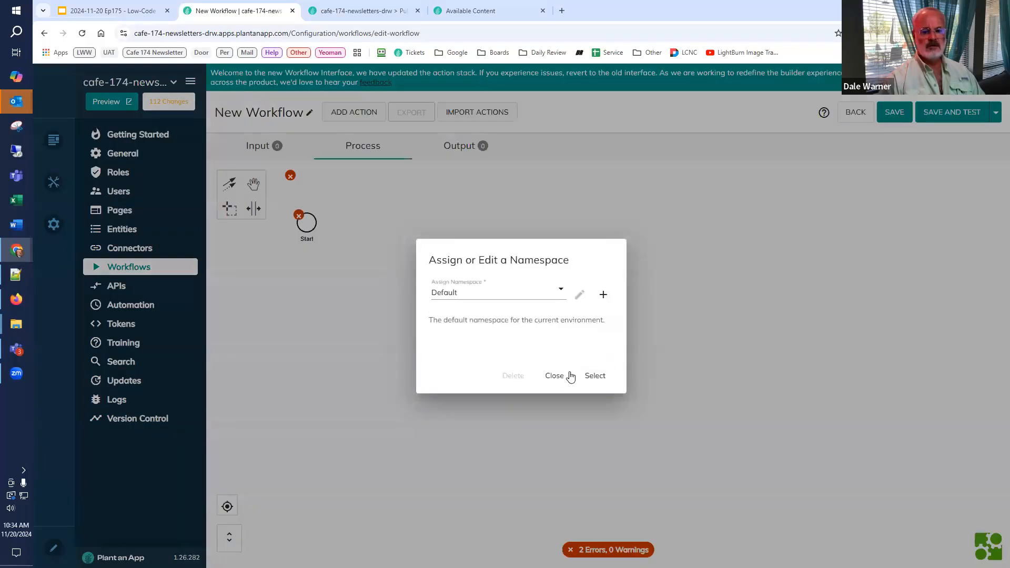
click(601, 380)
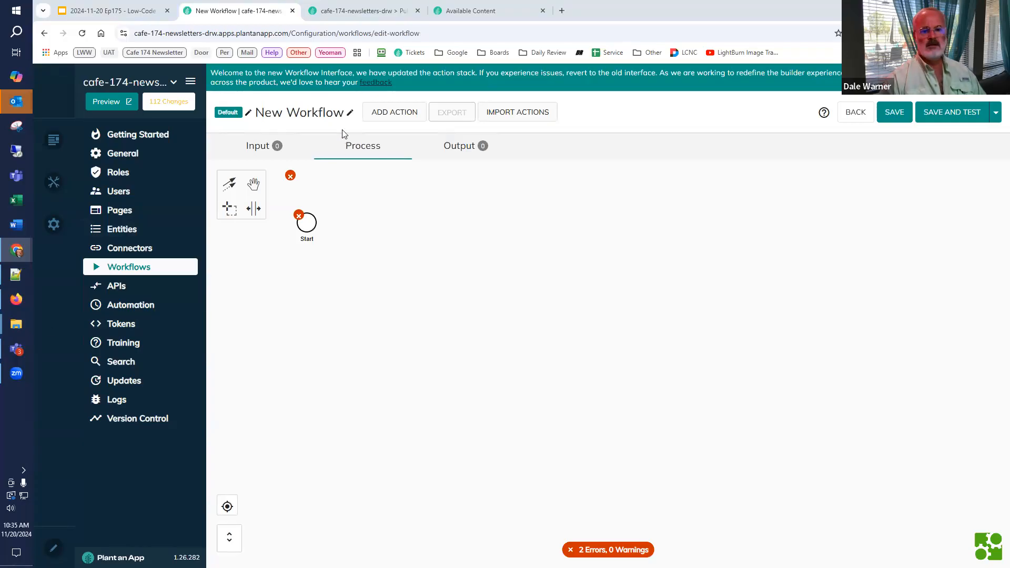
Step: Name the new workflow Get Template Component by Name
click(350, 113)
key(ctrl+a)
text(Get Template Component by Name)
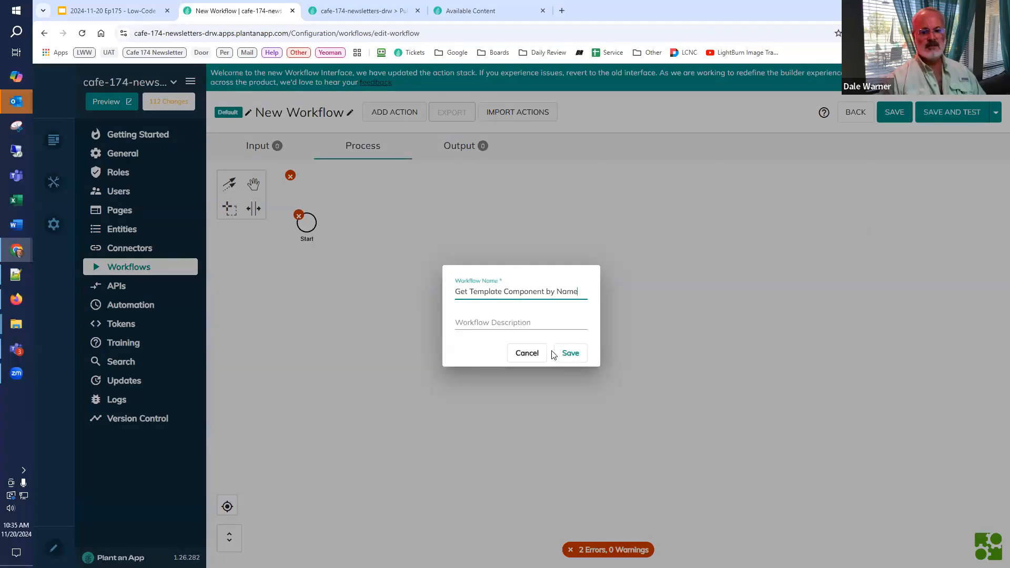
click(571, 354)
Step: Add two workflow input parameters: Template with the Template entity type, and TemplateName as Text
click(257, 147)
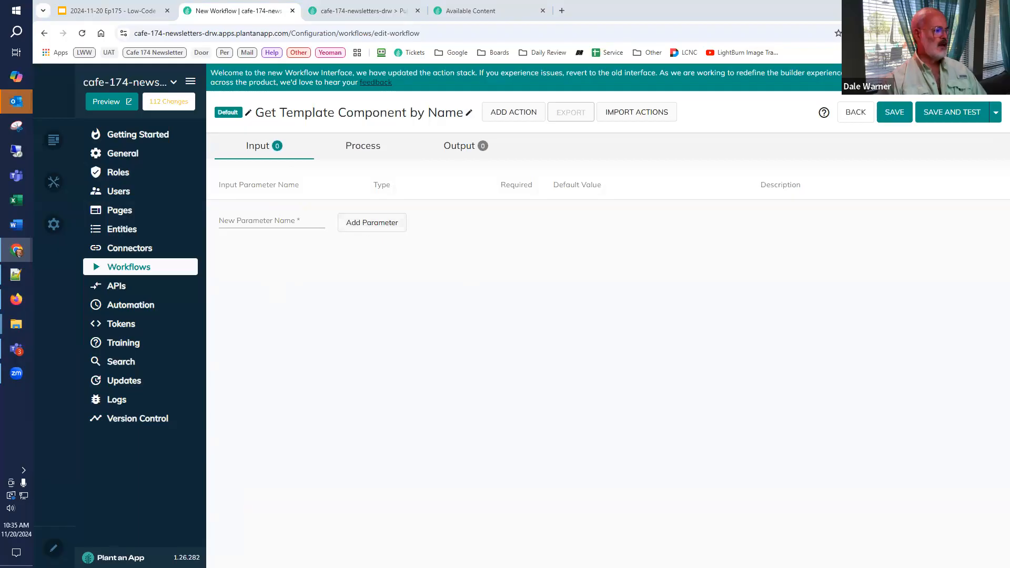
click(388, 226)
click(289, 223)
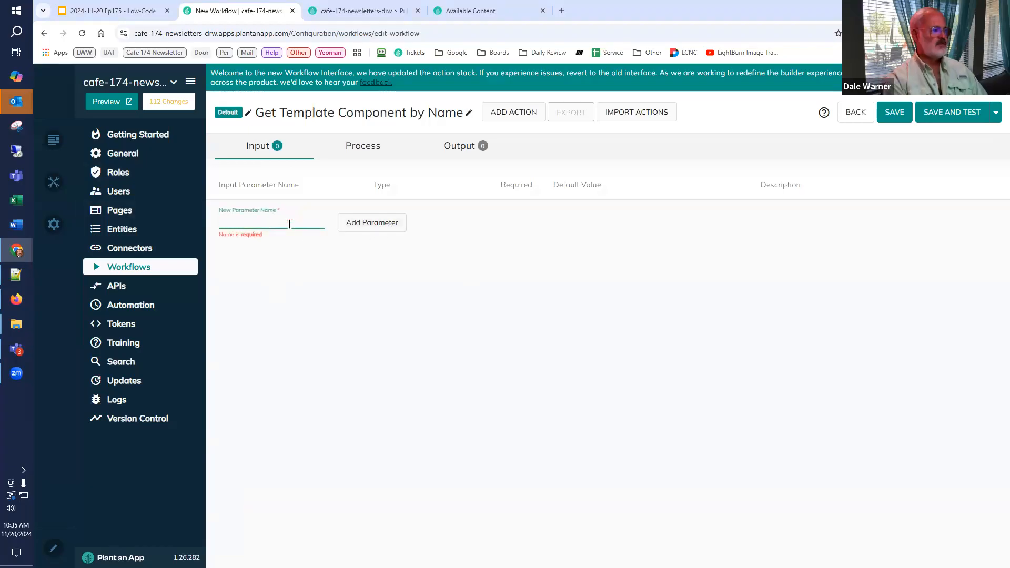
text(Template)
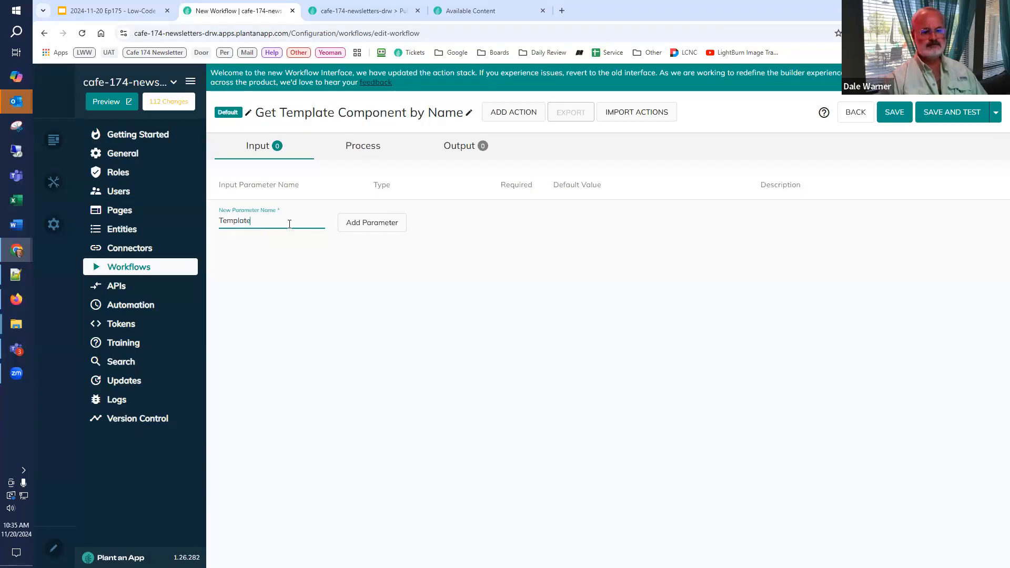
click(356, 227)
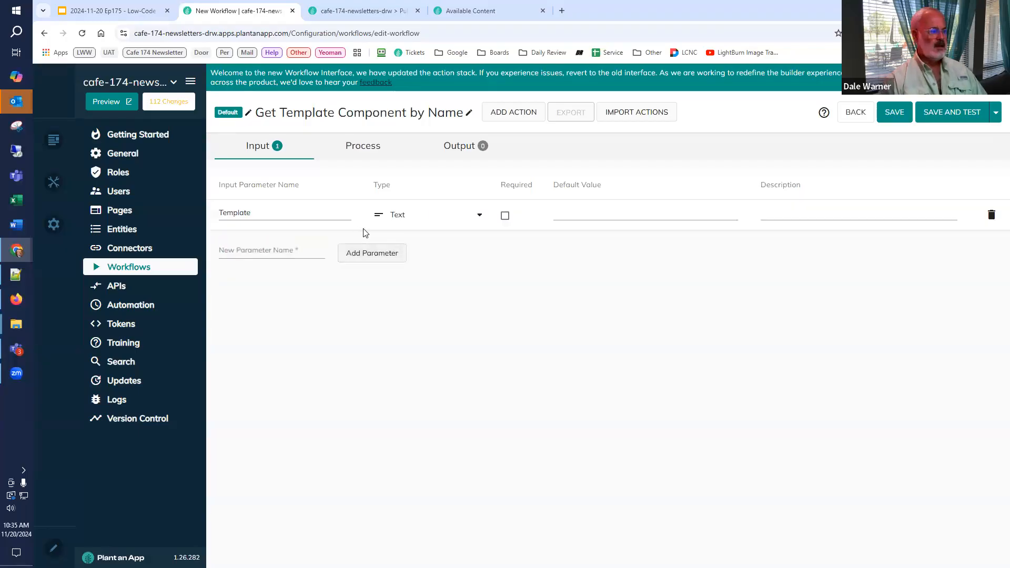
click(421, 217)
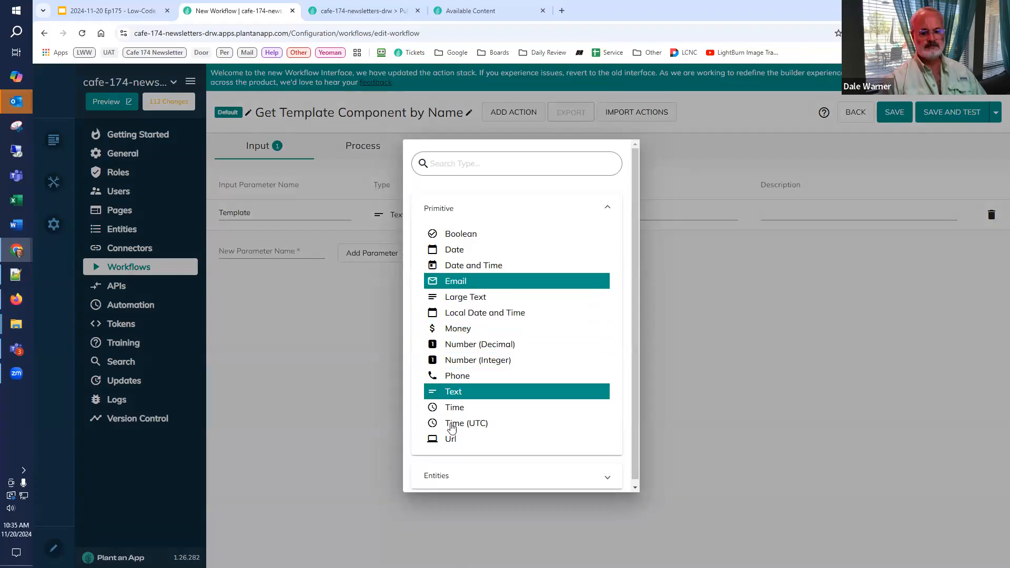
click(445, 476)
scroll(456, 419, down, 3)
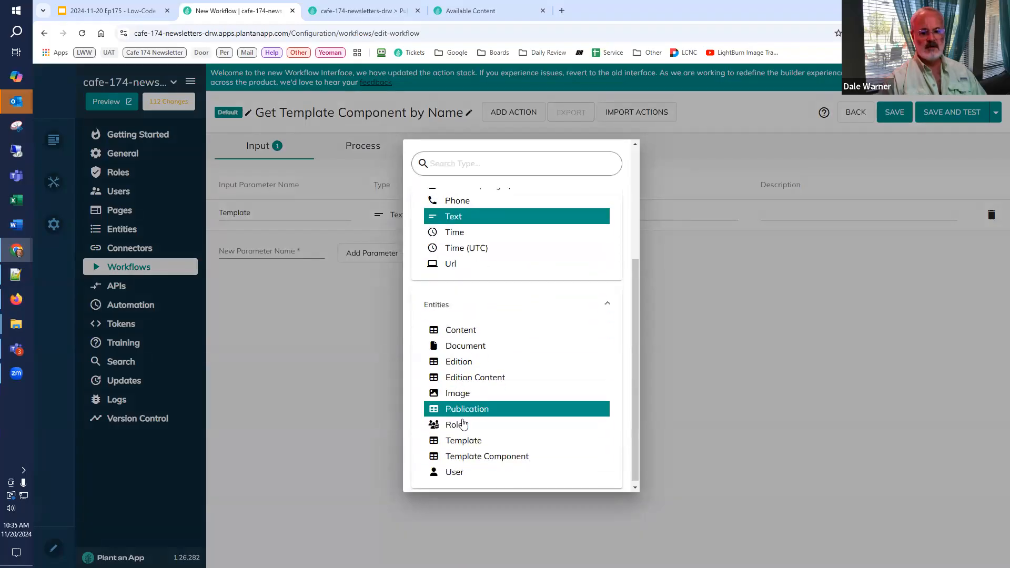
click(459, 441)
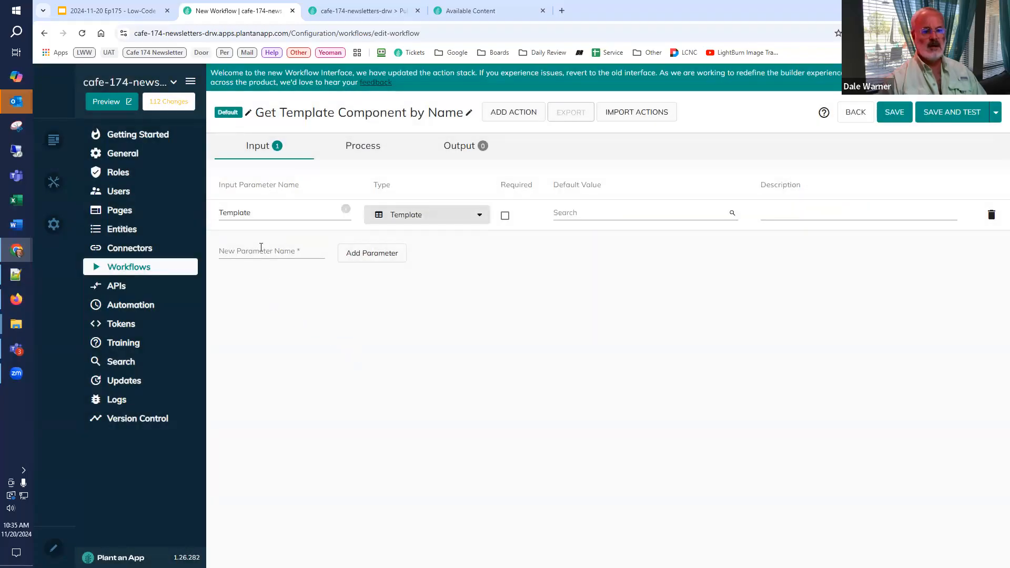
text(TemplateName)
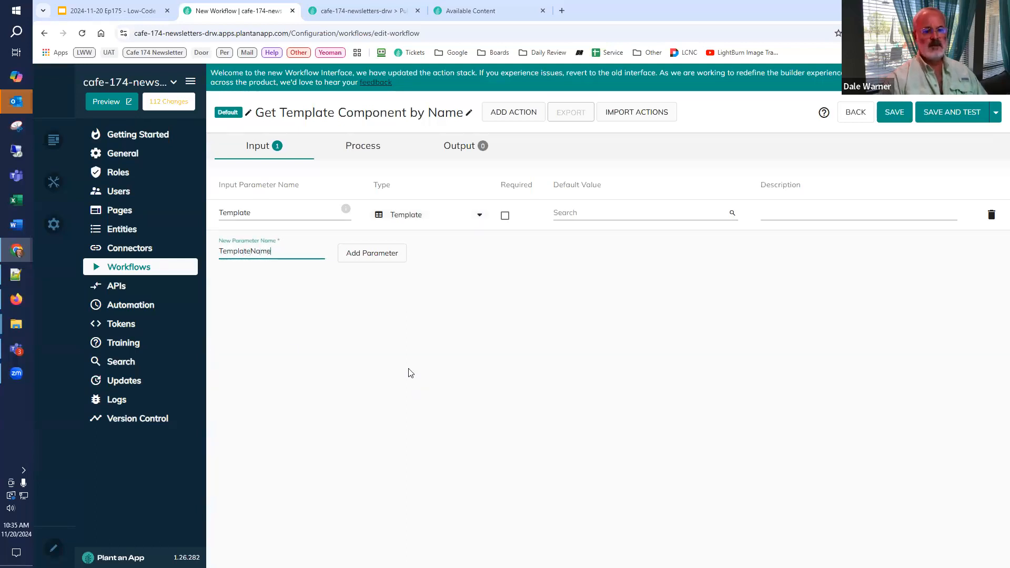
click(372, 258)
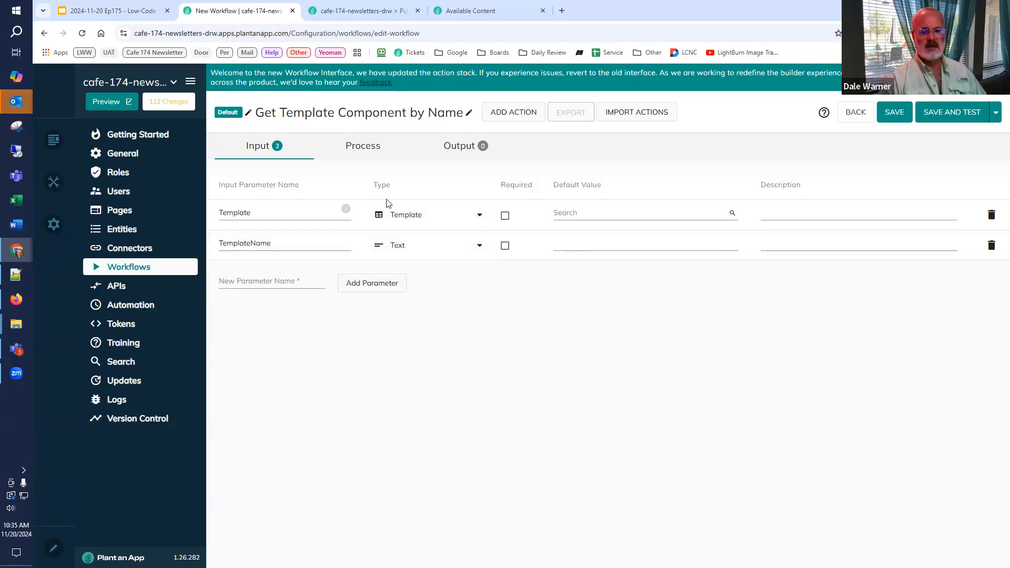
Step: Enter ComponentId as the name for a new workflow output parameter
click(463, 150)
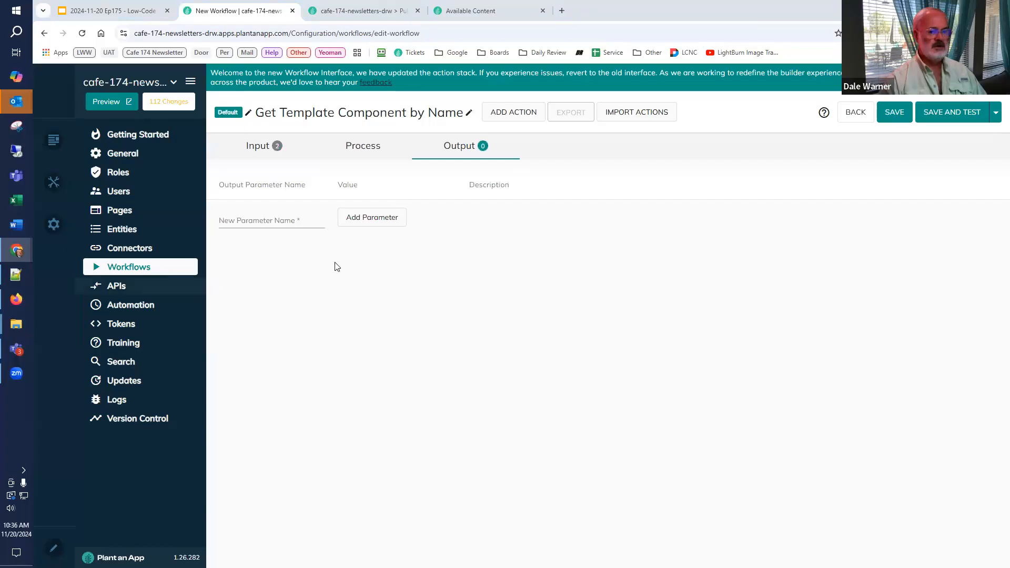
click(265, 219)
text(ComponentId)
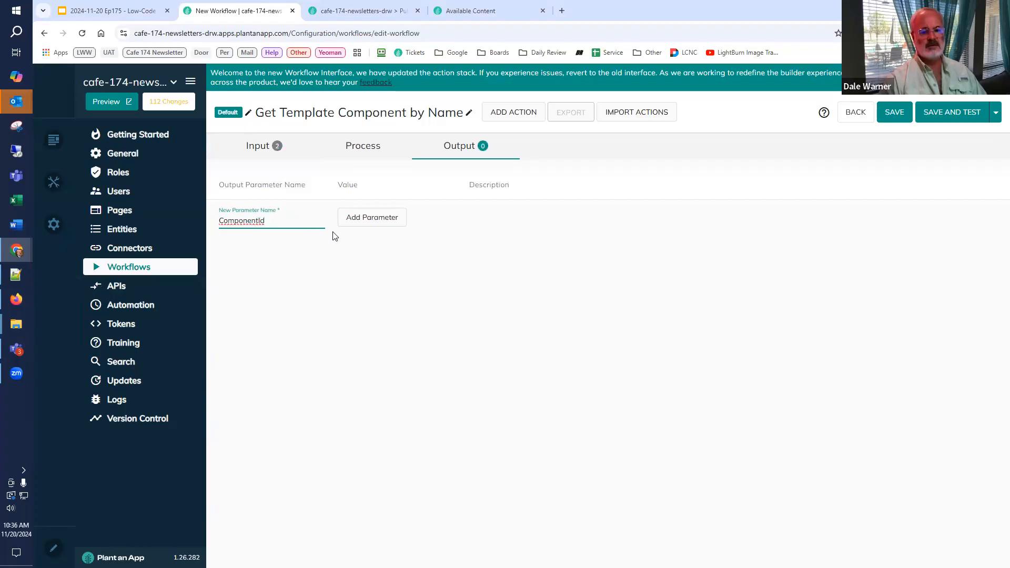
Step: Add a Run SQL Query action after the workflow's Start event and connect it to an End event
click(376, 152)
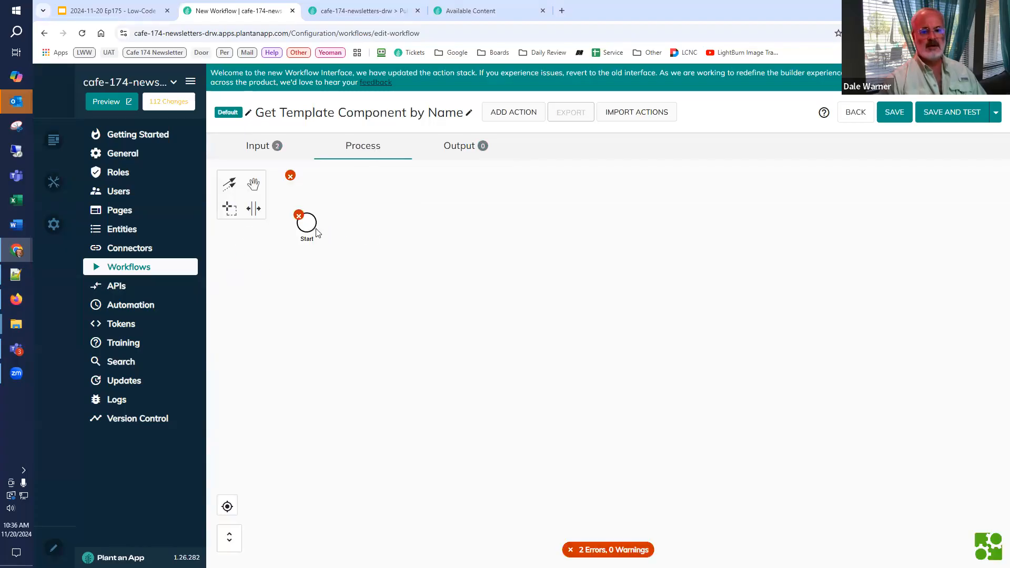
click(310, 228)
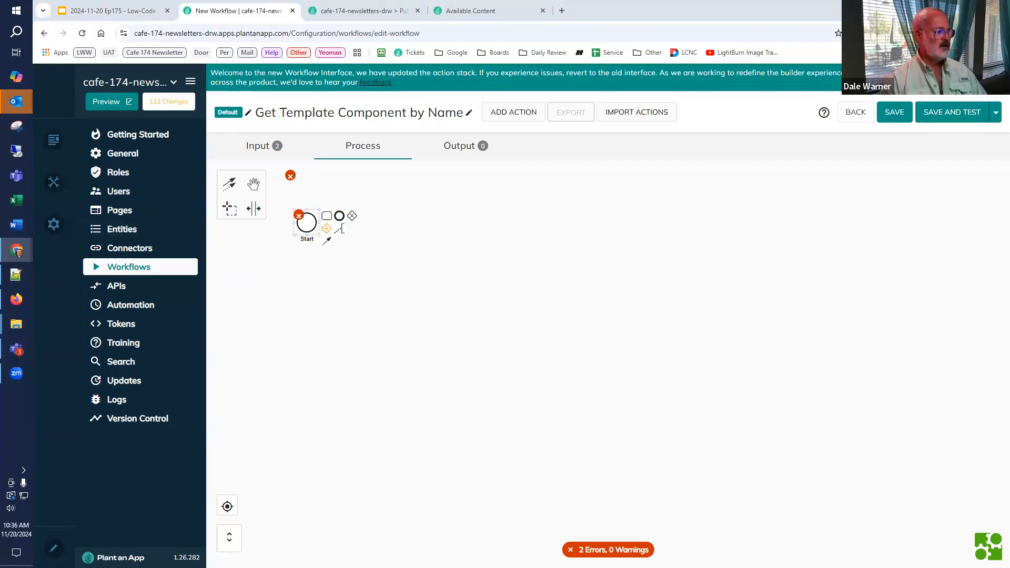
click(326, 212)
text(sql)
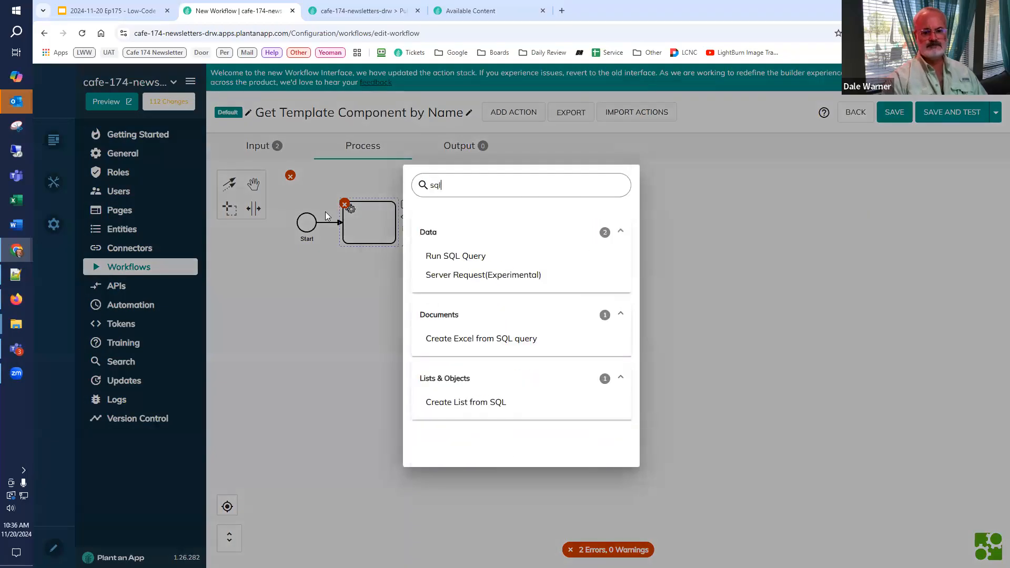
click(451, 260)
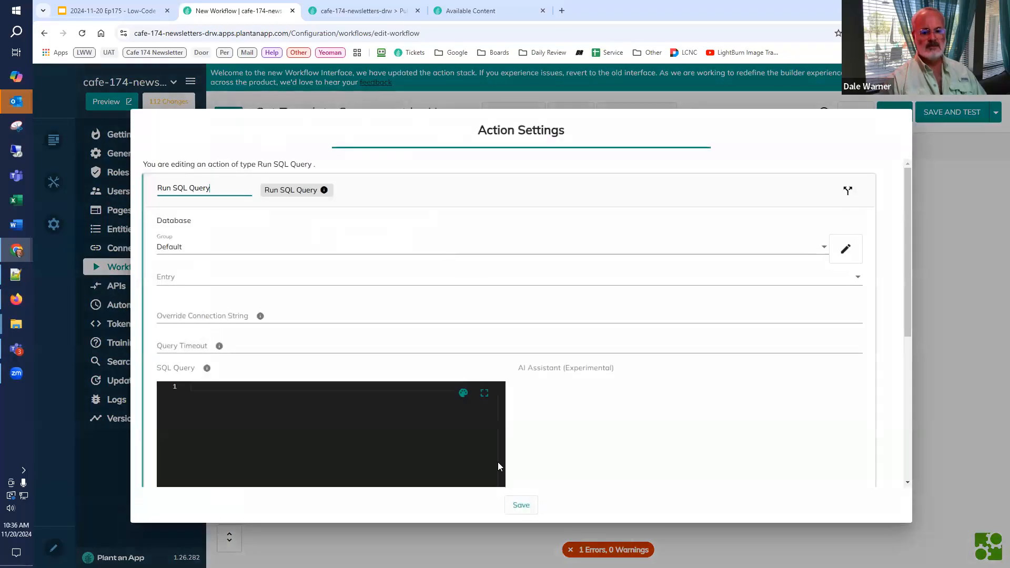
click(520, 505)
click(419, 205)
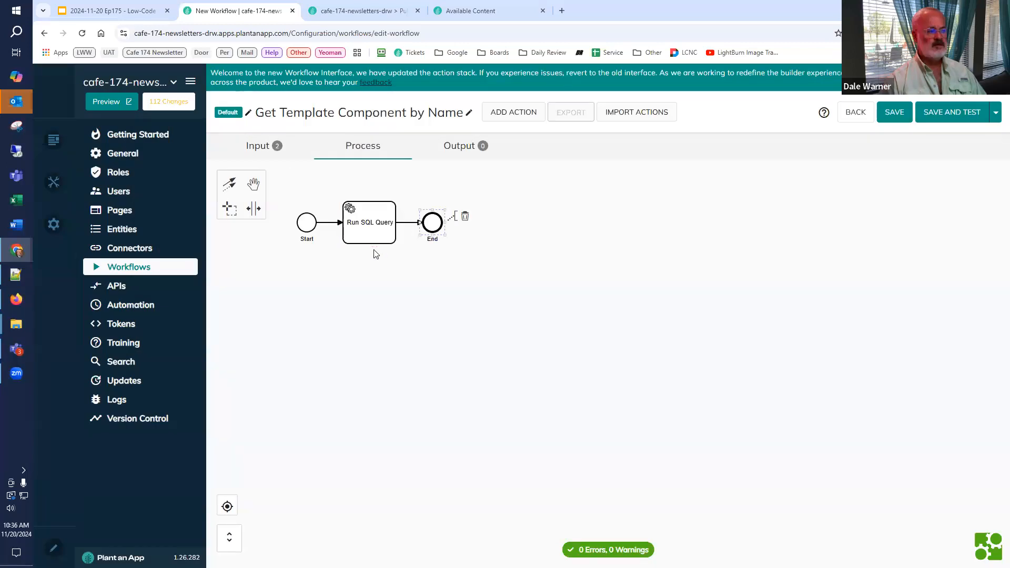
scroll(371, 292, down, 2)
scroll(371, 292, up, 2)
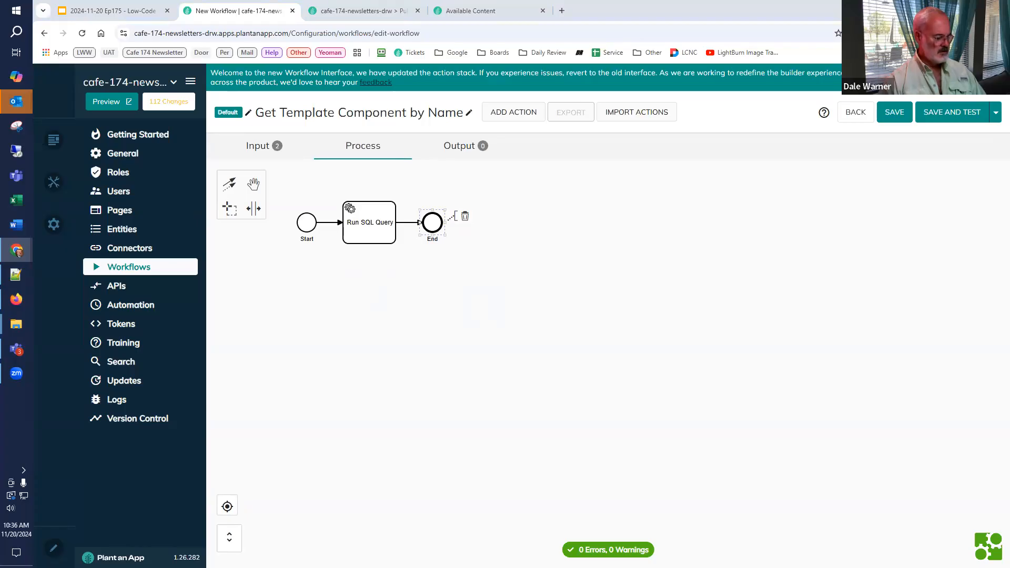
click(362, 236)
double_click(362, 236)
scroll(282, 333, down, 1)
click(283, 335)
key(ctrl+v)
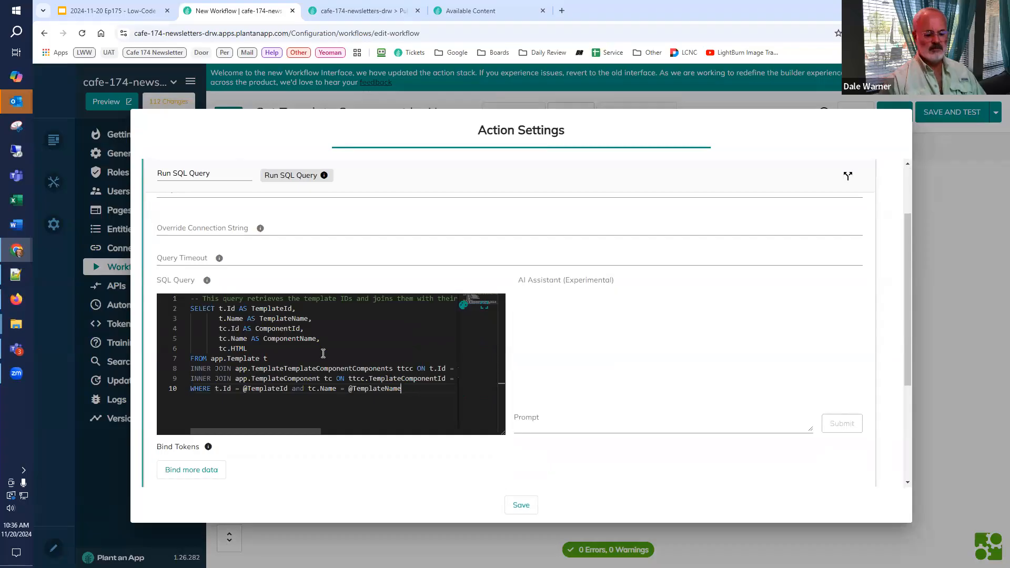
key(ctrl+Home)
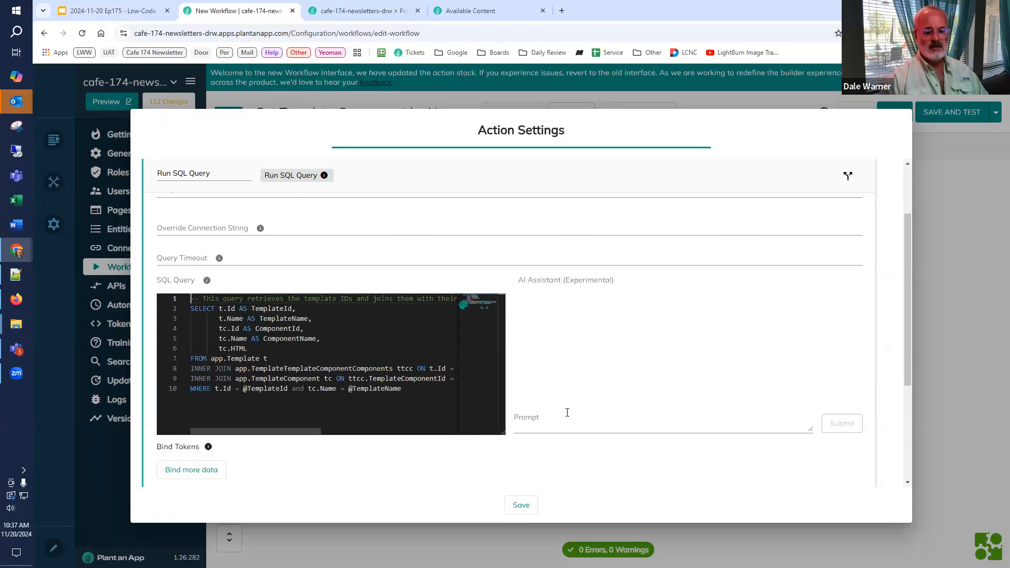
Step: Add a bound token to the SQL query with the parameter name TemplateId, copied from the WHERE clause
drag(910, 351, 656, 372)
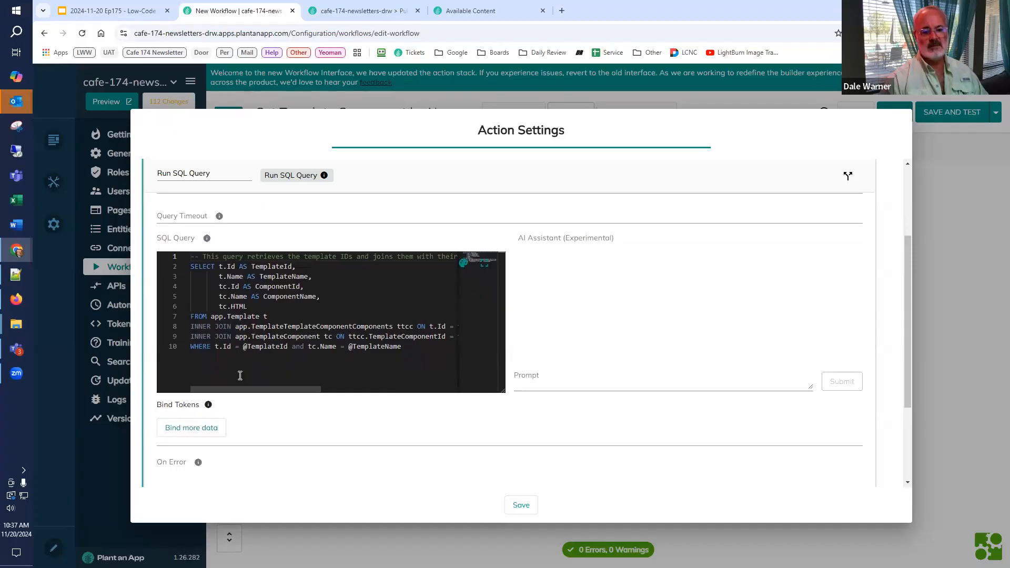
click(206, 427)
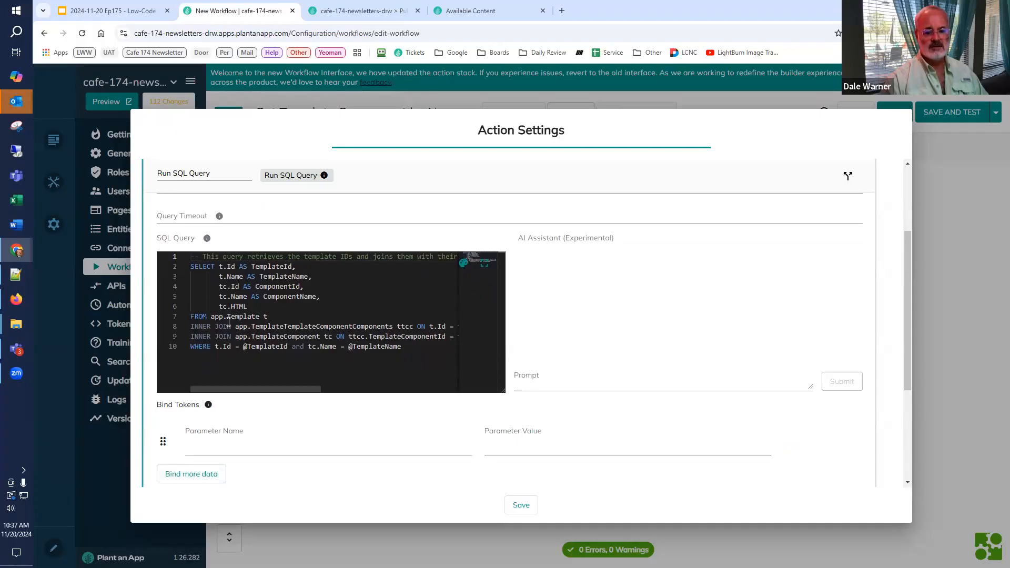
drag(243, 394, 215, 376)
click(213, 446)
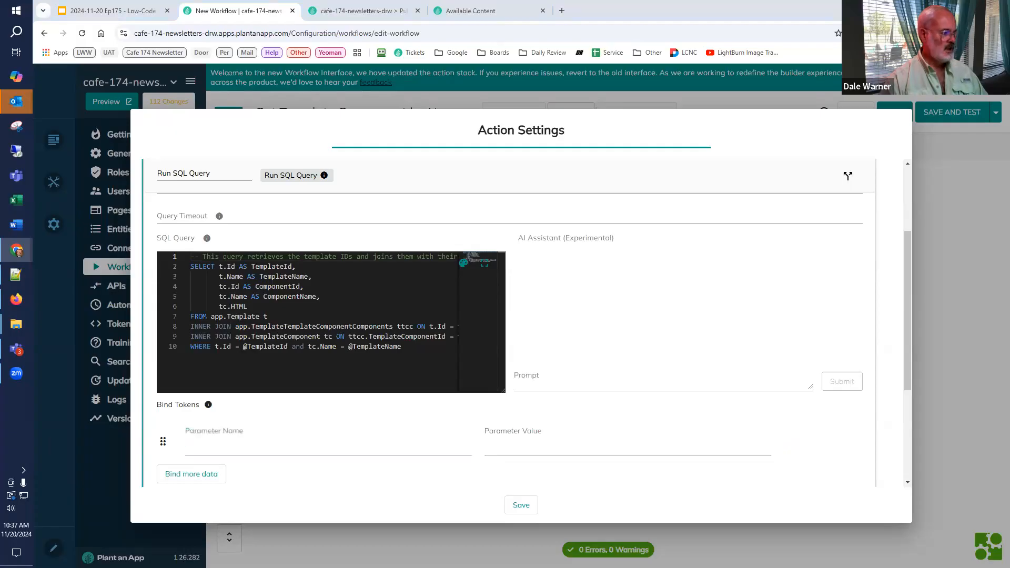
click(272, 355)
double_click(269, 347)
key(ctrl+c)
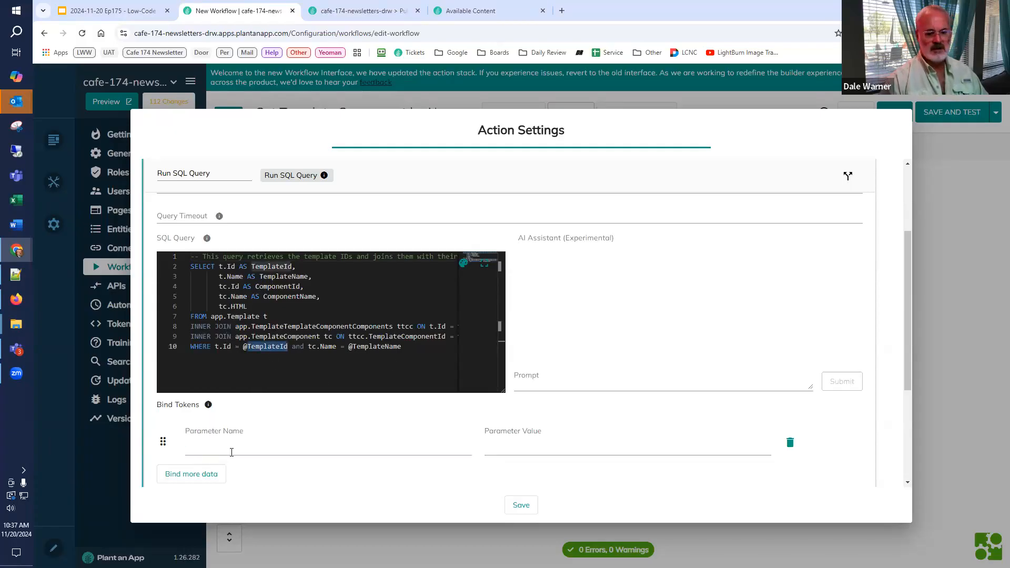
click(236, 446)
key(ctrl+v)
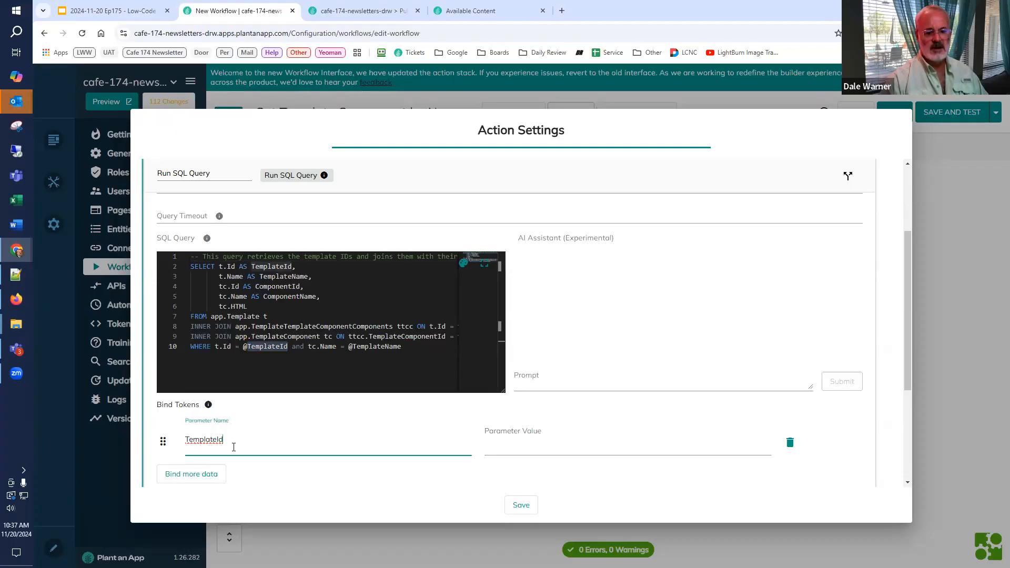
Step: Add a second bound token named TemplateName, taken from the query's WHERE clause
click(202, 475)
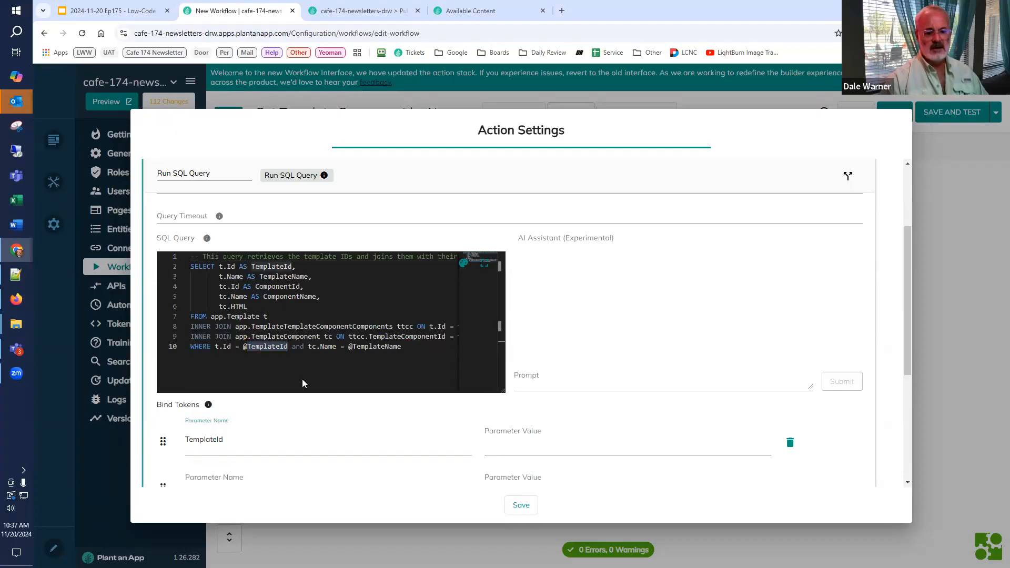
double_click(386, 347)
key(ctrl+c)
scroll(228, 444, down, 2)
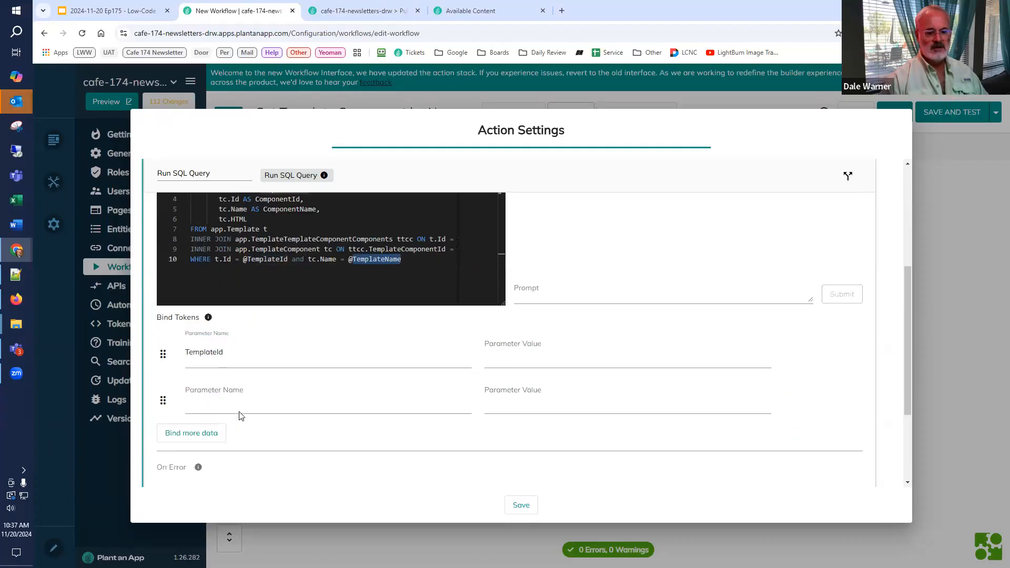
click(241, 401)
key(ctrl+v)
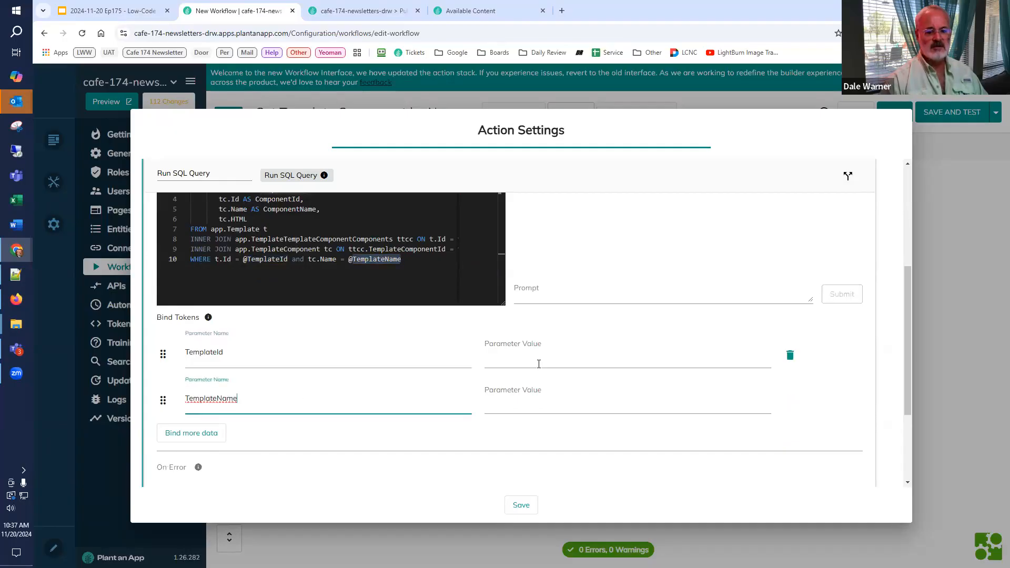
Step: Set the TemplateId token's parameter value to [Template]
click(538, 364)
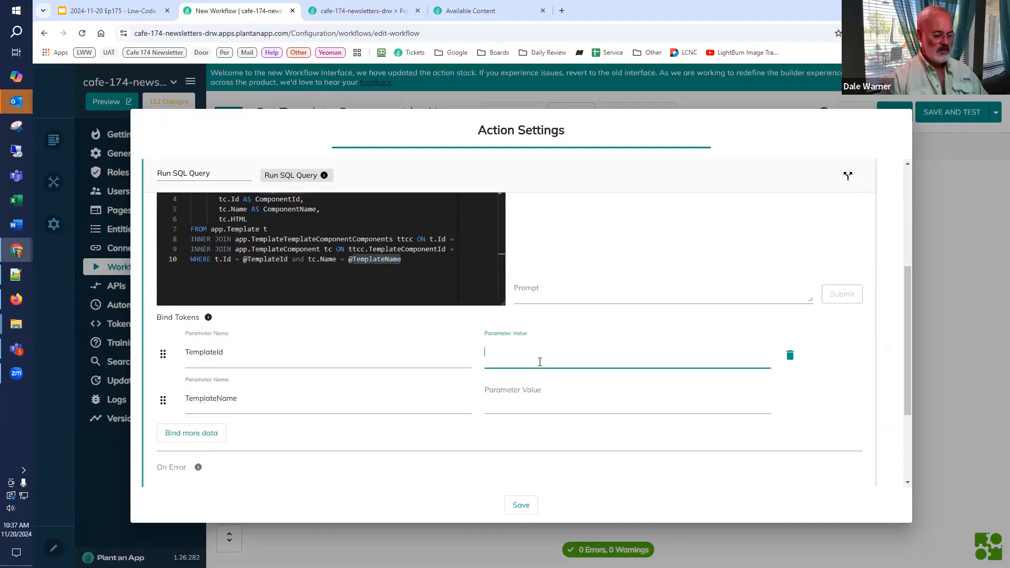
text([Tem)
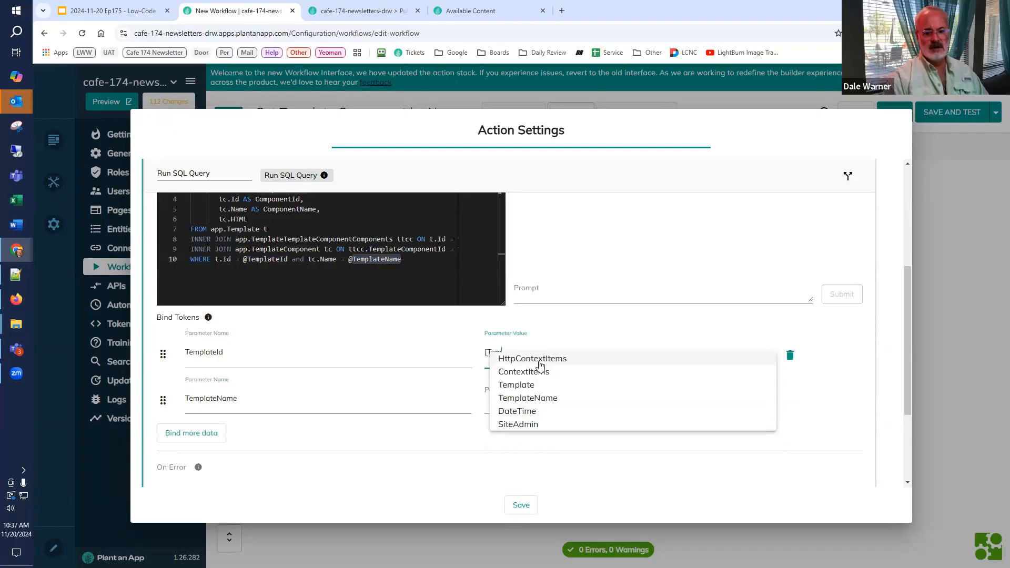
click(530, 386)
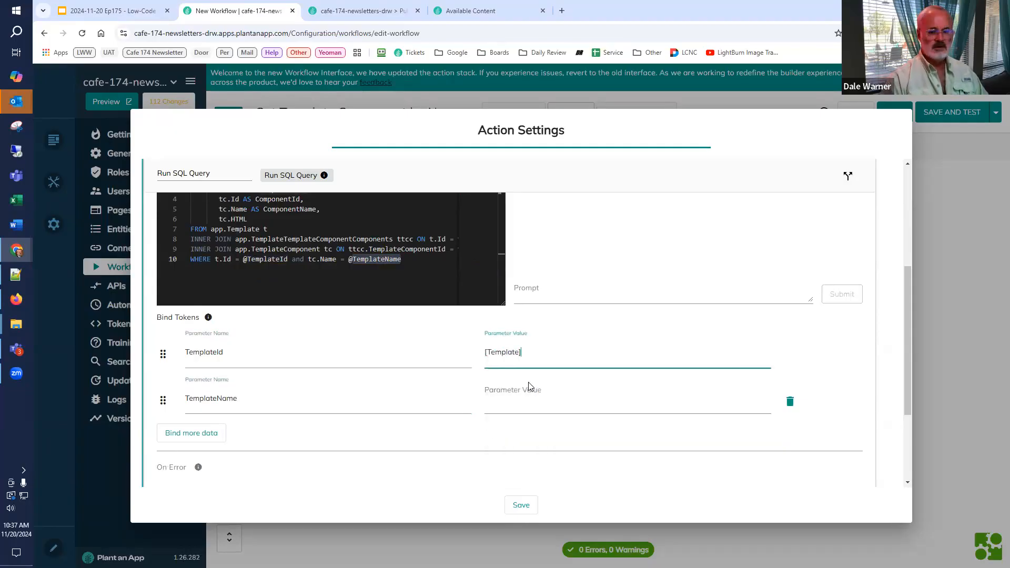
Step: Set the bound token values to [Template:Id] for TemplateId and [TemplateName] for TemplateName
key(BackSpace)
text(:Id)
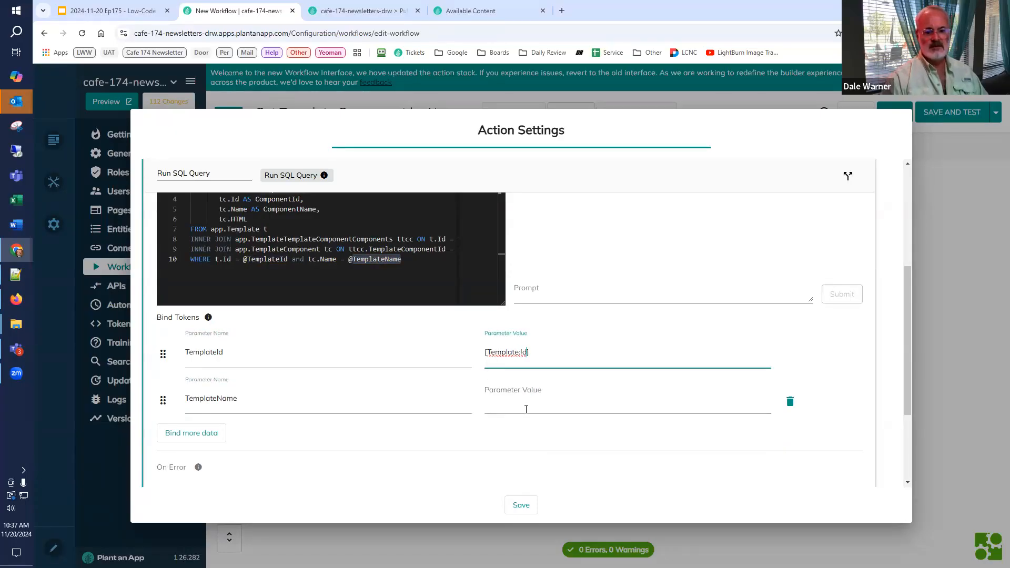
click(527, 404)
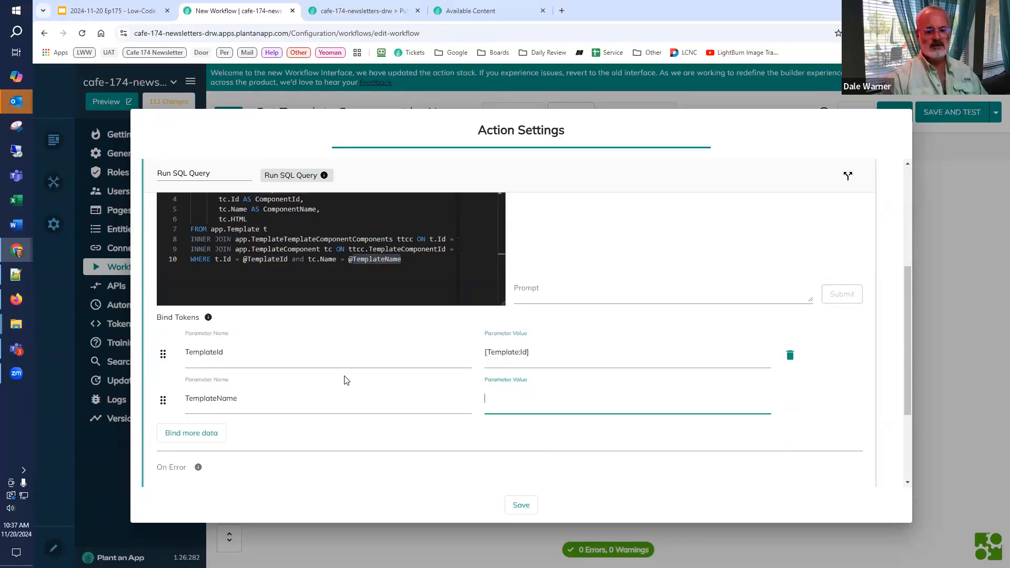
text([Tem)
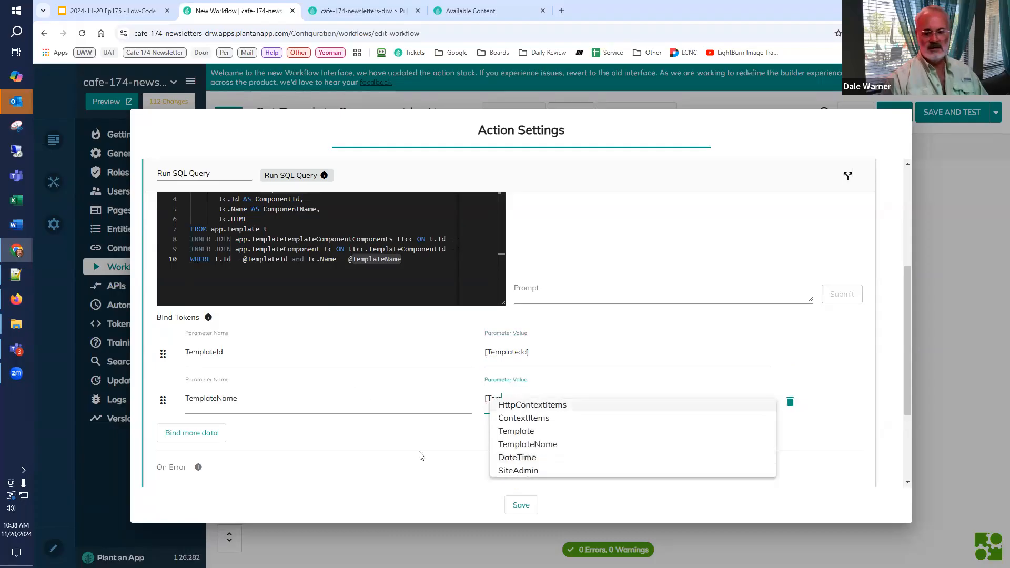
click(527, 445)
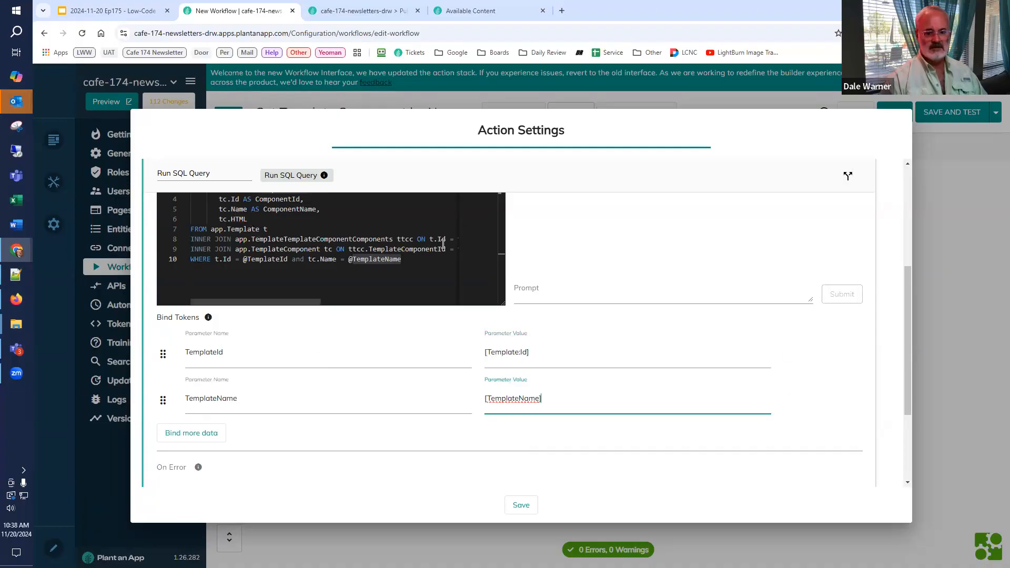
Step: Extract the query's ComponentId column, store it as ComponentId, and save the Run SQL Query action settings
scroll(518, 267, up, 2)
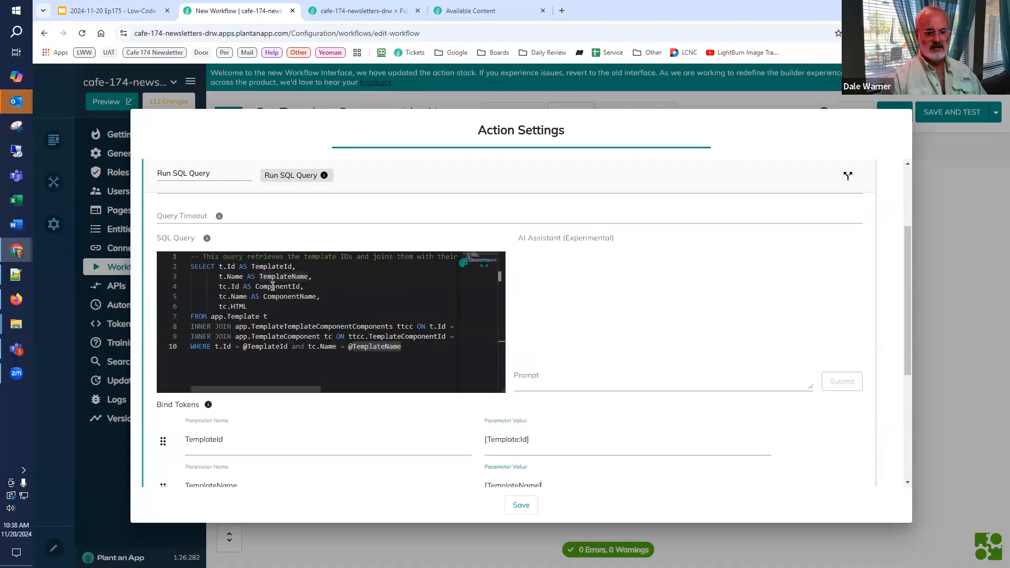
double_click(284, 287)
key(ctrl+c)
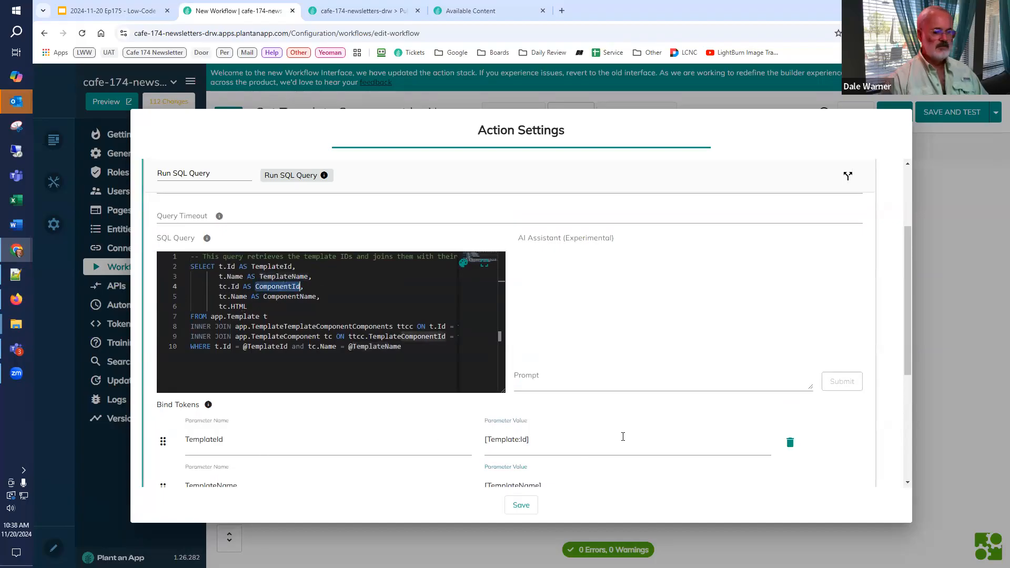
scroll(604, 386, down, 4)
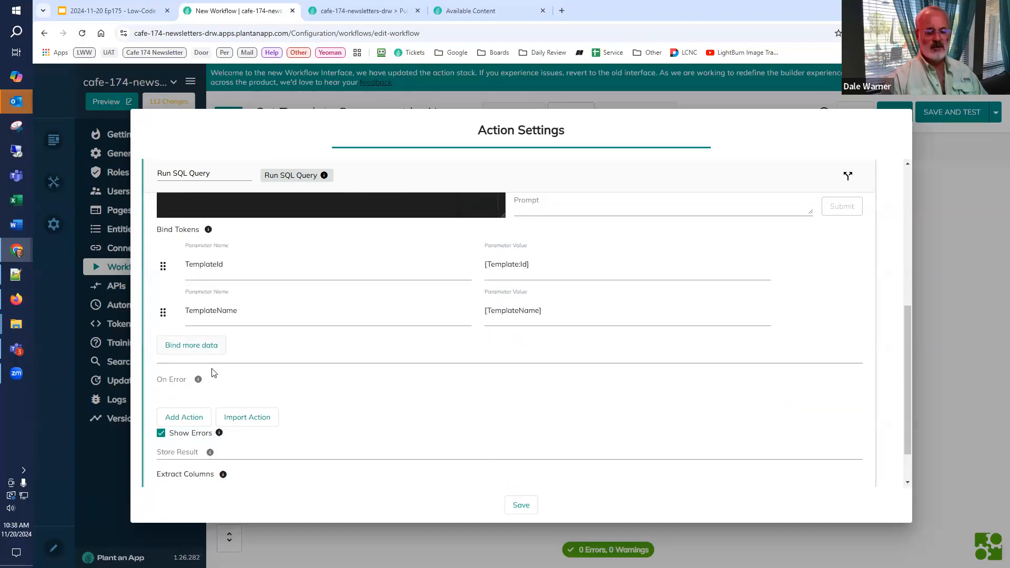
scroll(193, 451, down, 1)
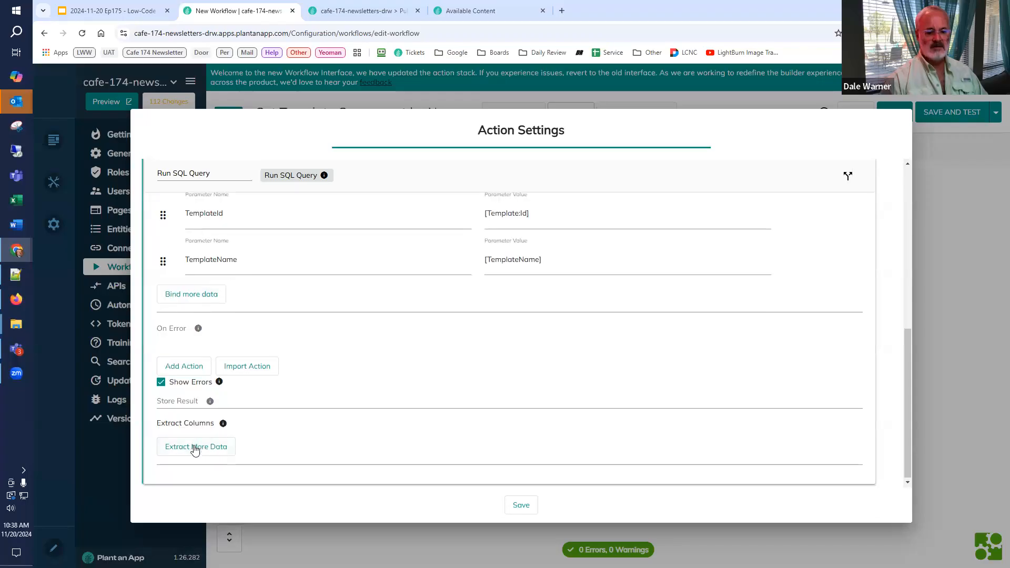
click(193, 452)
click(257, 462)
key(ctrl+v)
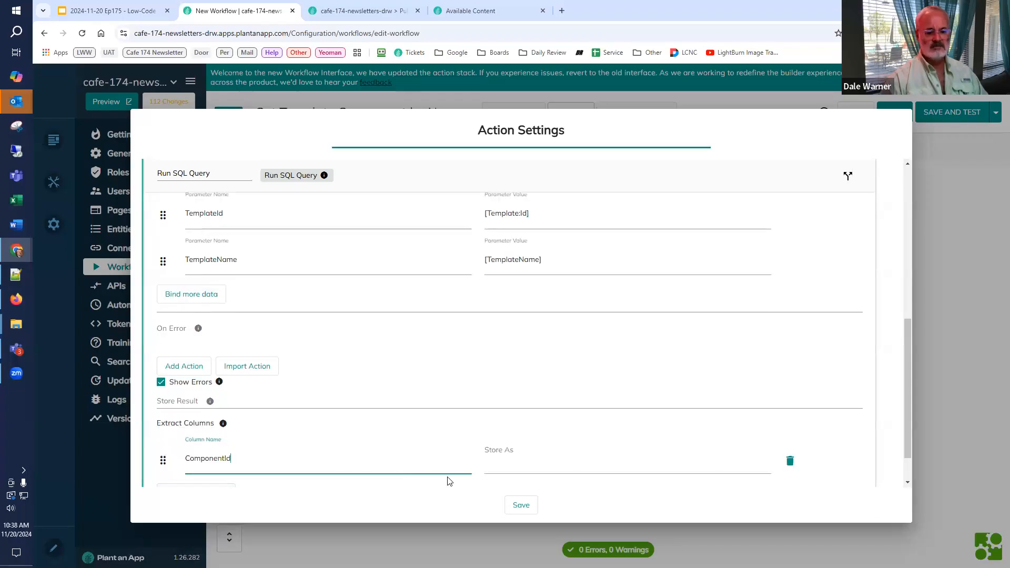
click(517, 466)
key(ctrl+v)
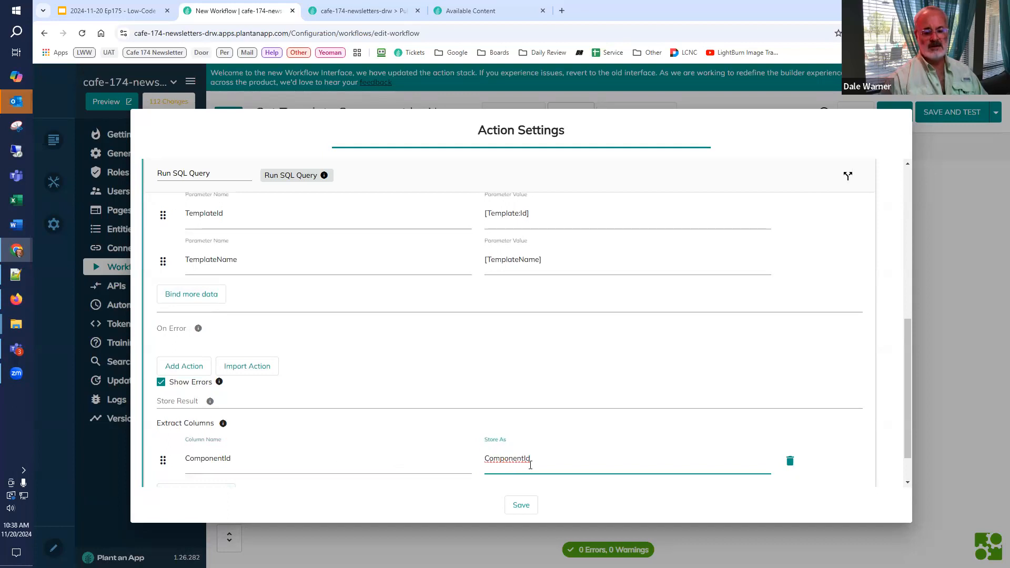
click(518, 504)
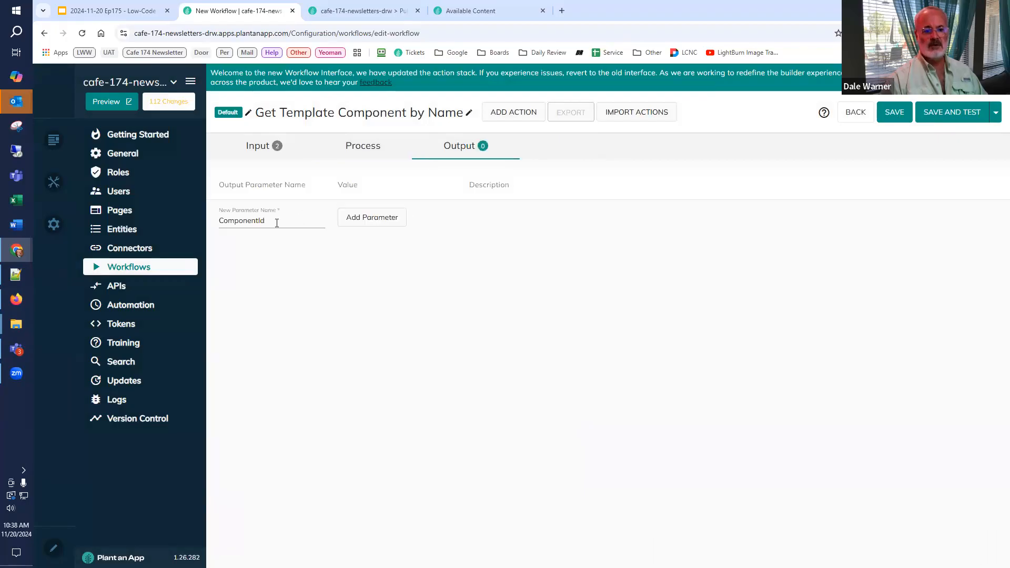
Step: Add a workflow output parameter named ComponentId with the value [ComponentId]
click(390, 219)
click(362, 214)
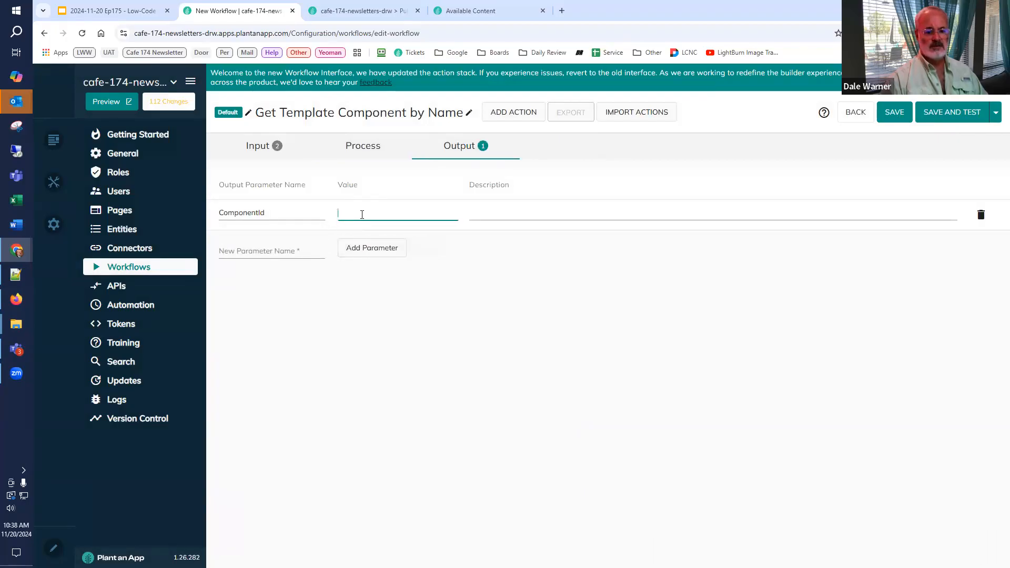
text([ComponentId])
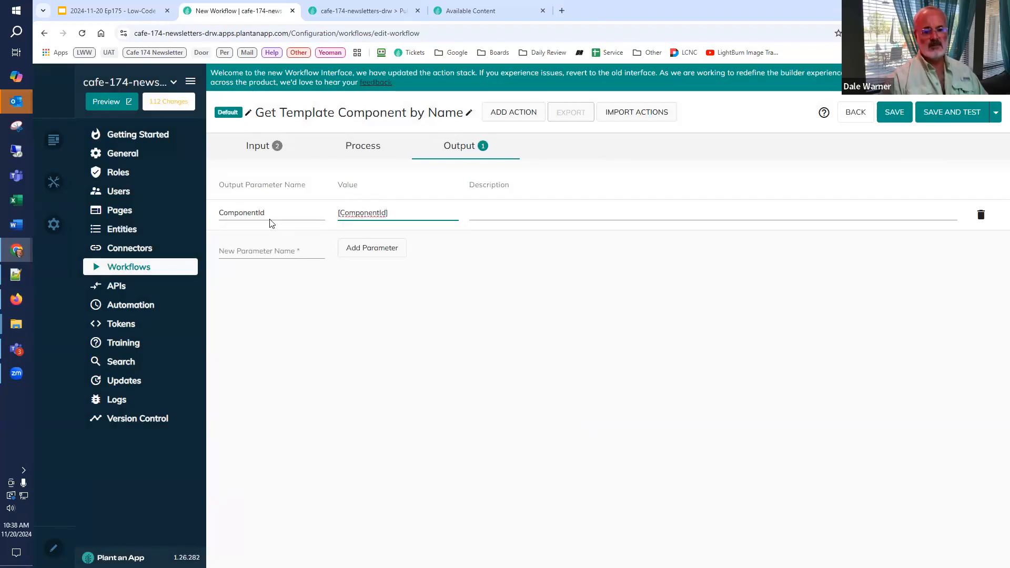
Step: Save the workflow and run a test with Template #1 Basic Newsletter and TemplateName default, then dismiss the test results
click(953, 113)
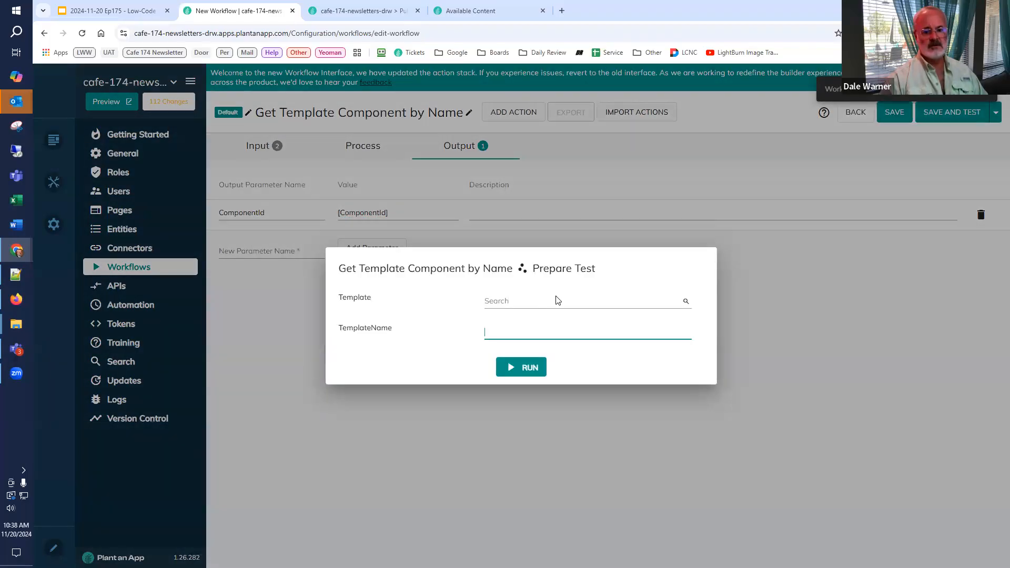
click(558, 301)
click(542, 326)
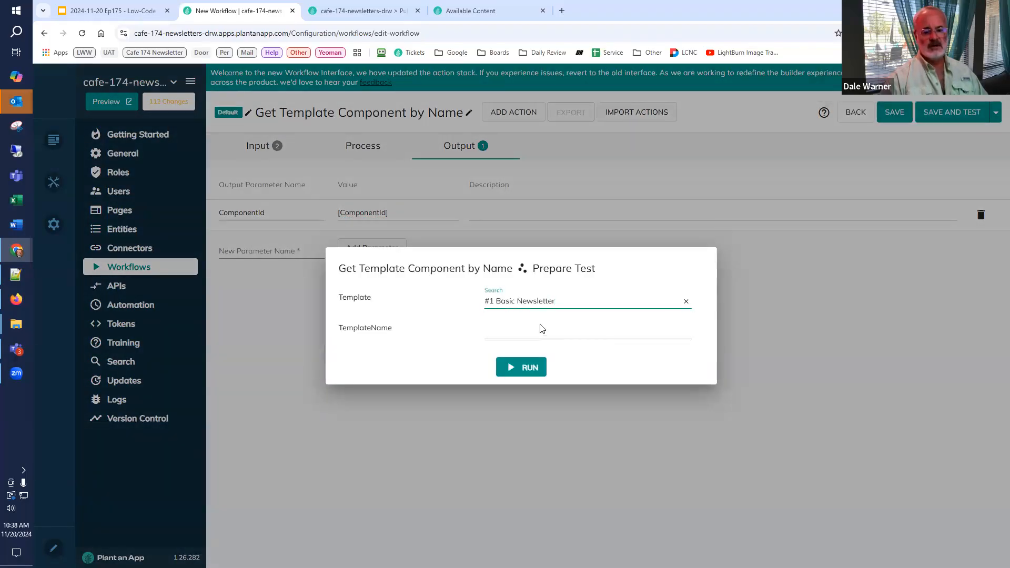
click(539, 329)
text(default)
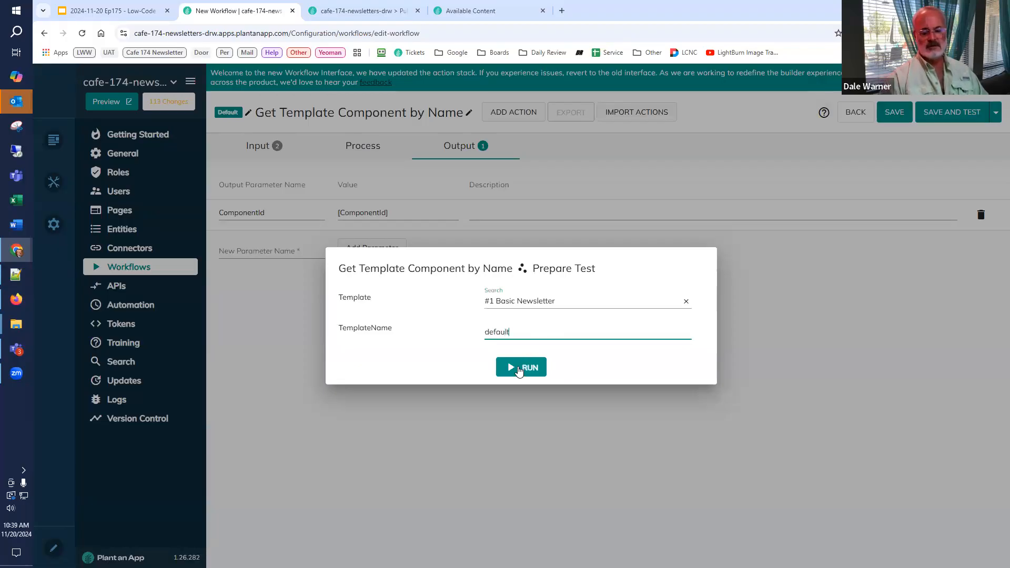
click(517, 368)
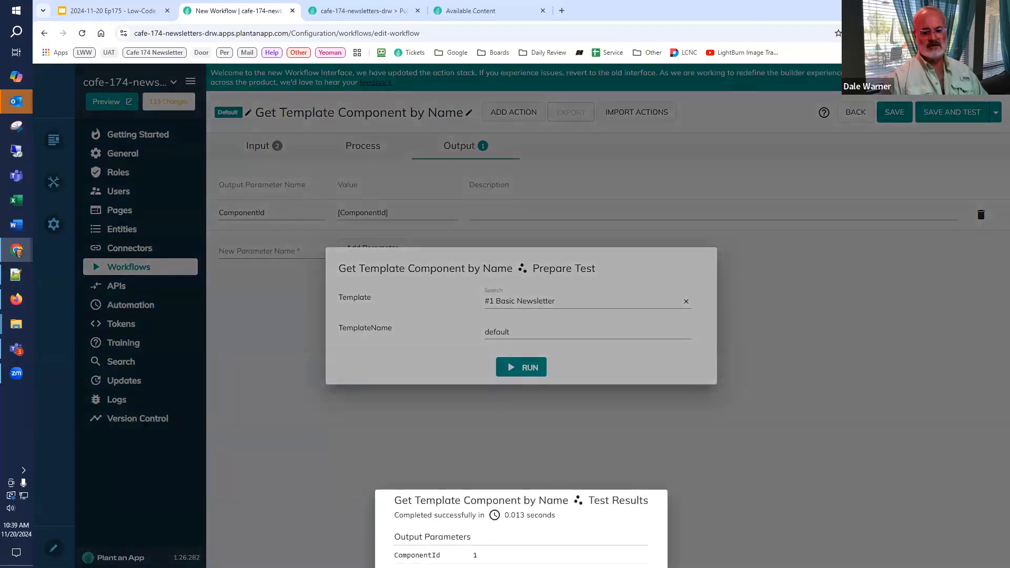
click(622, 369)
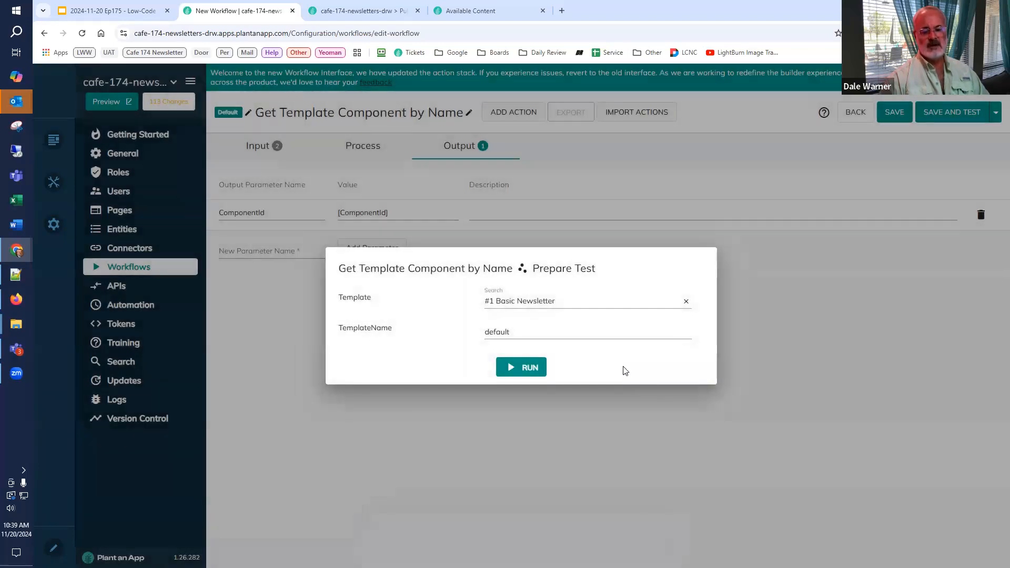
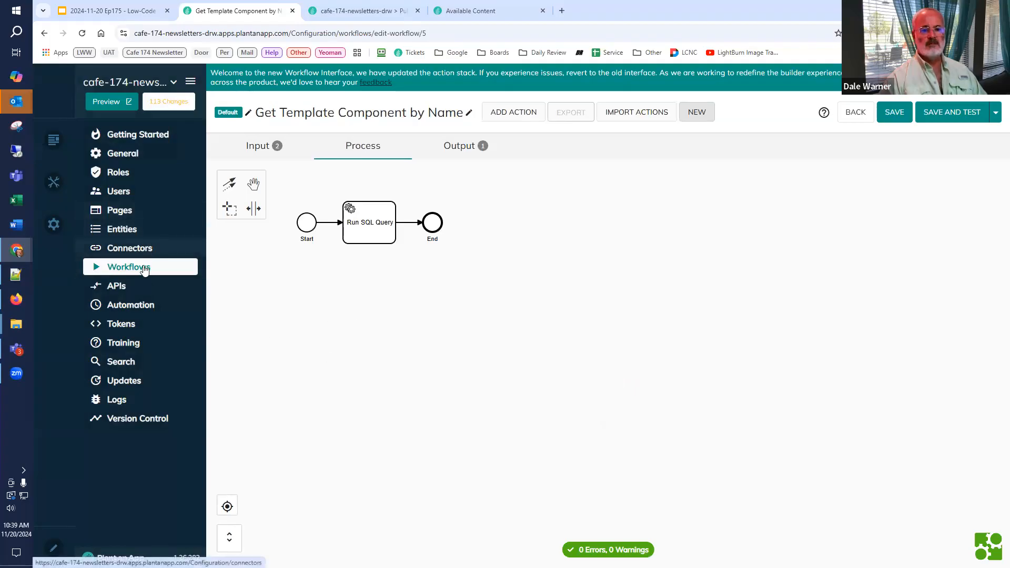
Step: Reload the Available Content listing configuration and open the Add to Edition root button's action settings
click(348, 14)
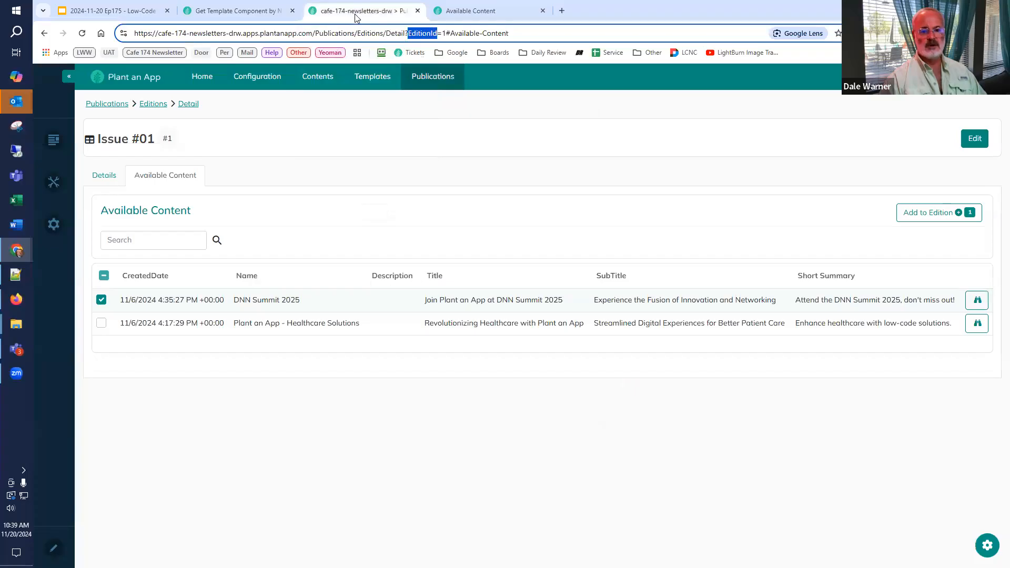
click(472, 11)
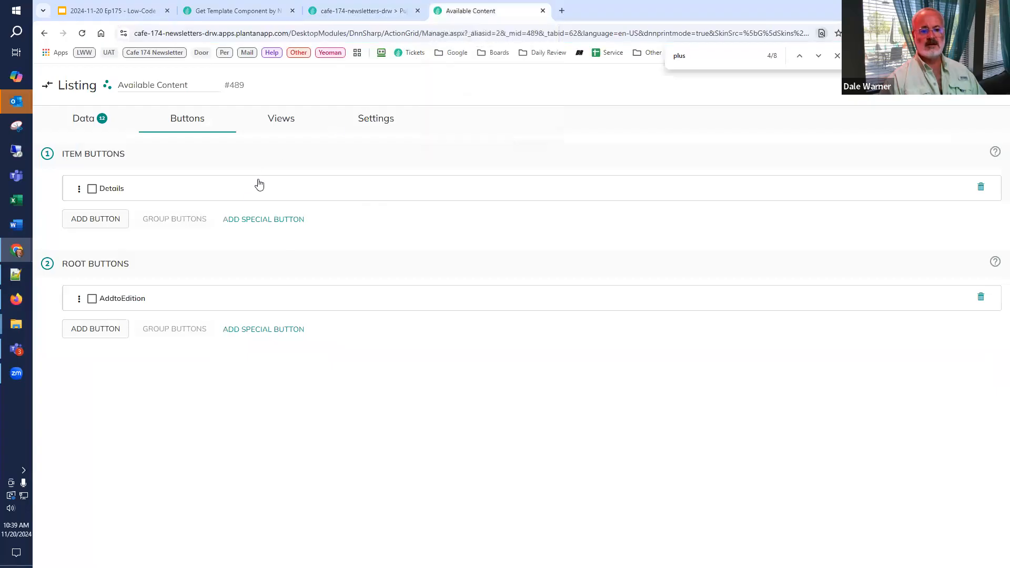
click(118, 302)
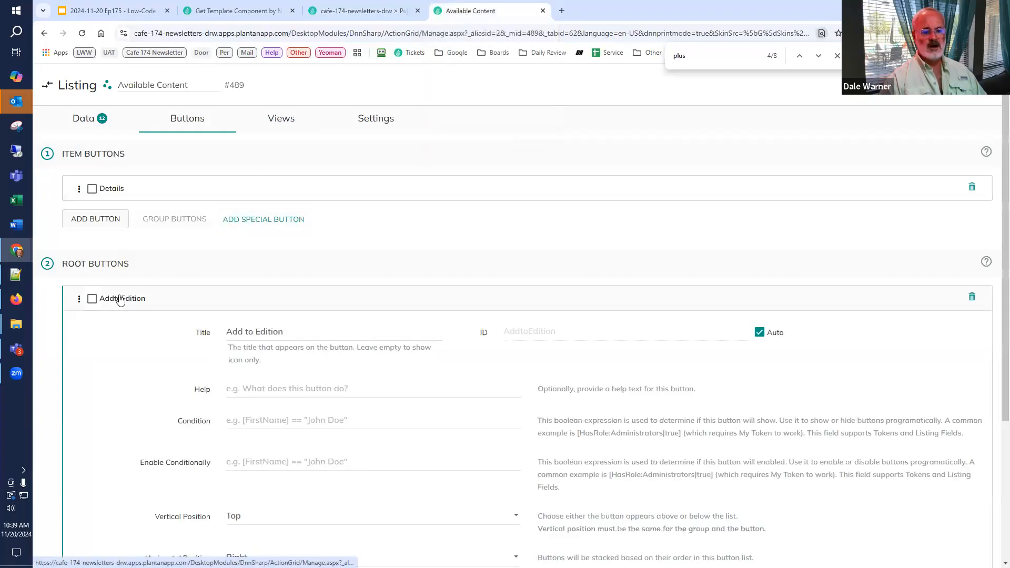
click(83, 34)
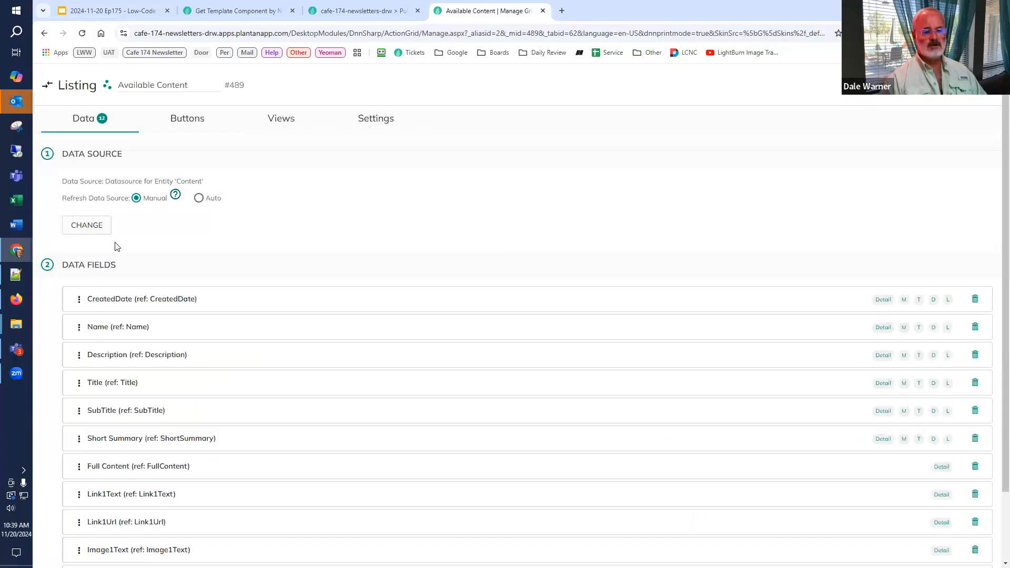
click(183, 125)
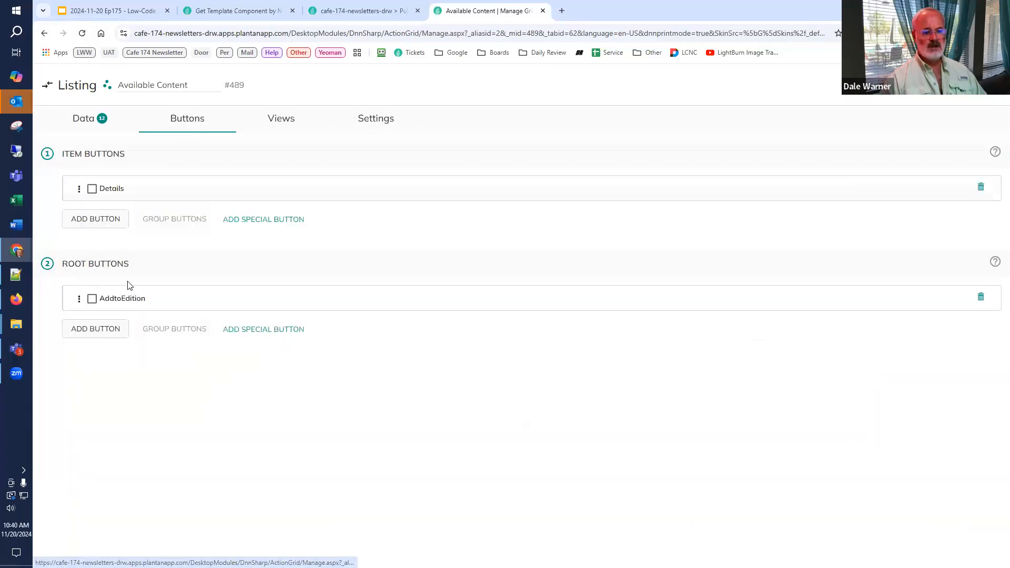
click(126, 303)
scroll(129, 295, down, 9)
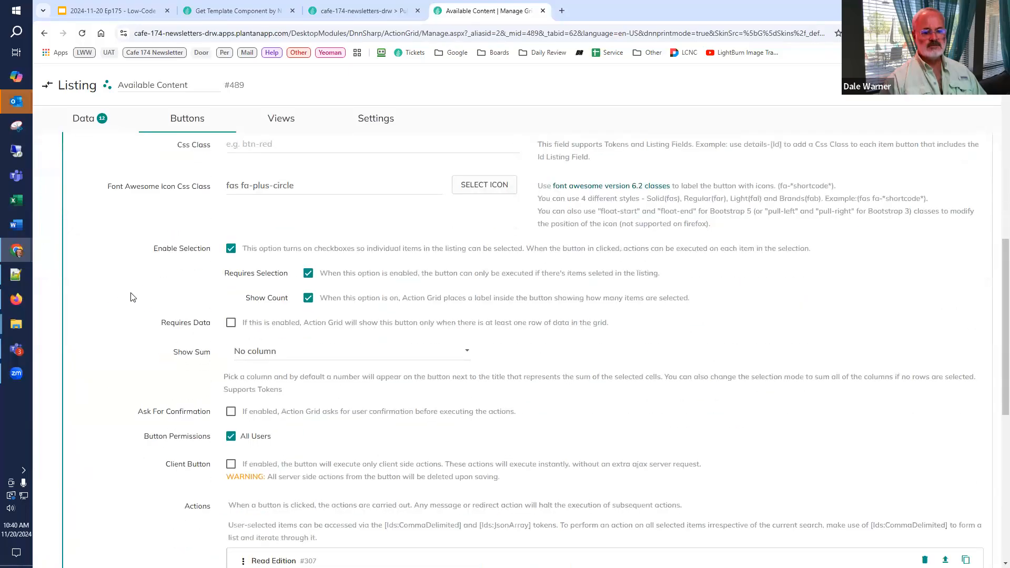
scroll(132, 298, down, 4)
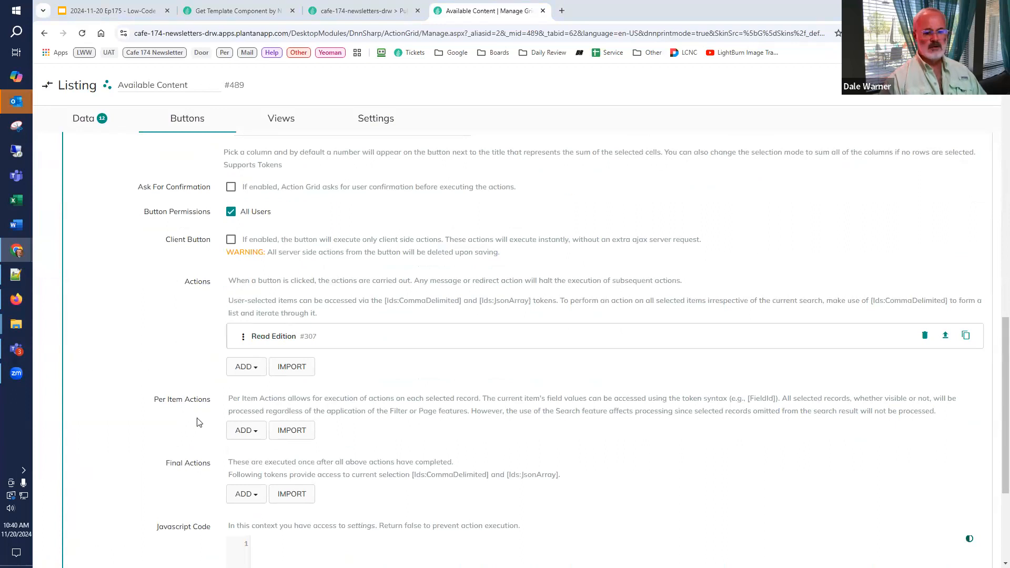
Step: Add an Execute Get Template Component by Name action to the Add to Edition button's main Actions
click(254, 370)
scroll(257, 384, down, 6)
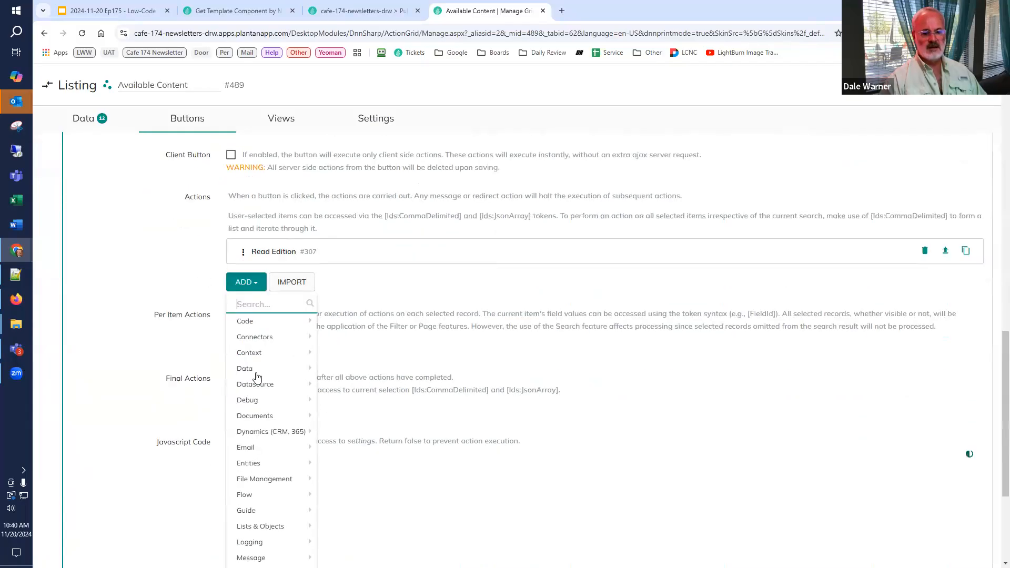
scroll(265, 417, up, 2)
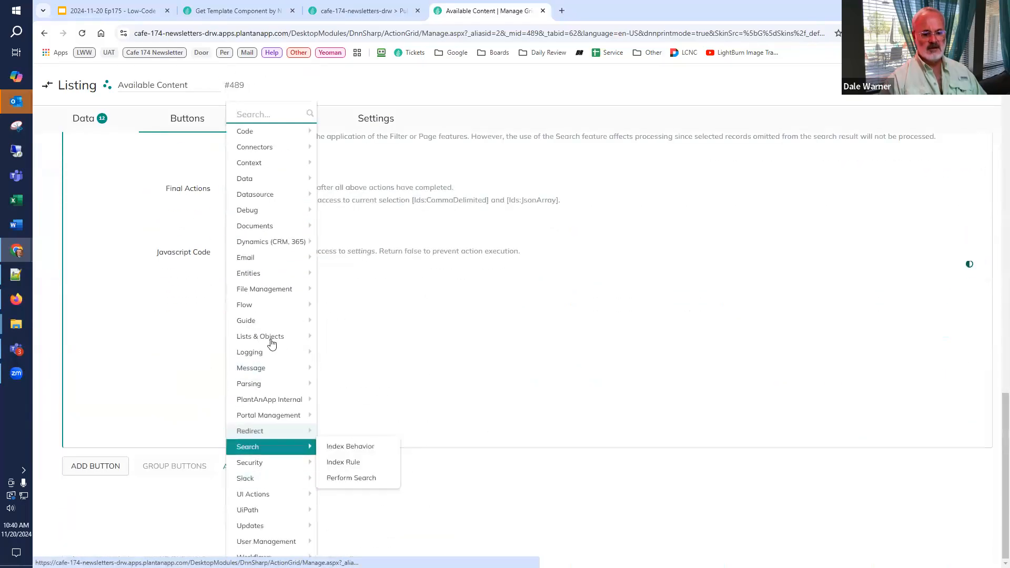
mouse_move(273, 340)
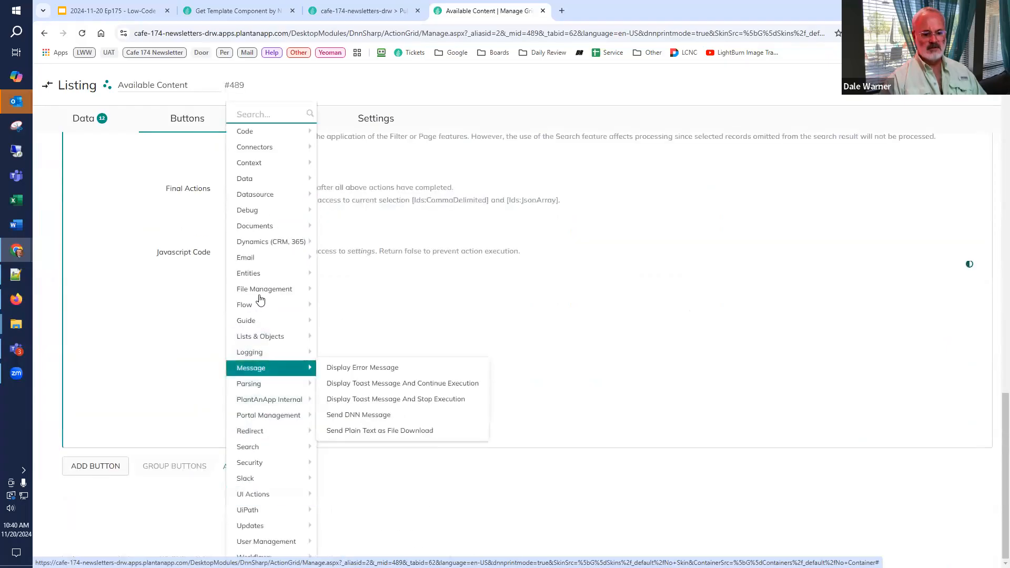
mouse_move(264, 162)
scroll(263, 166, up, 2)
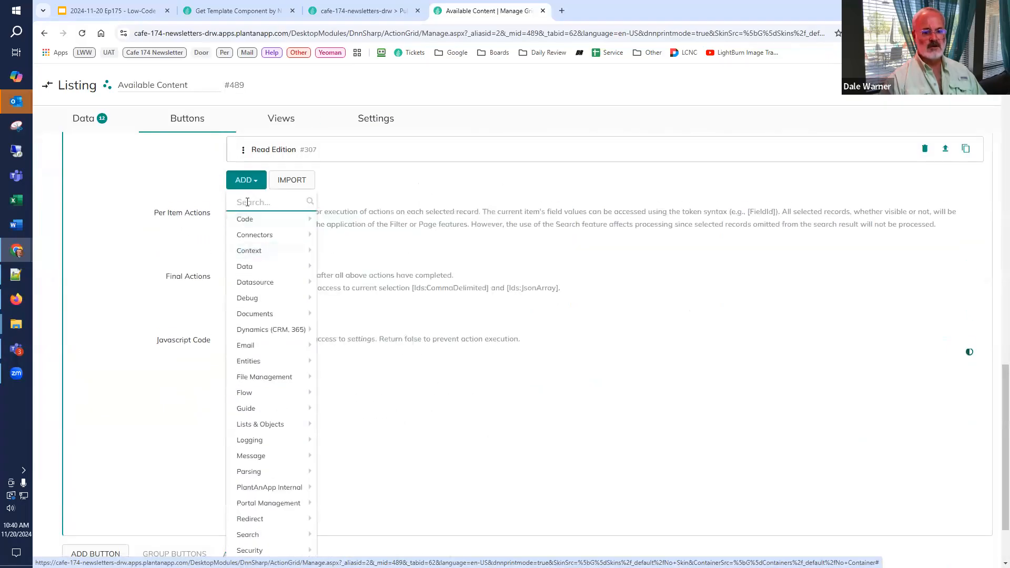
text(get temp)
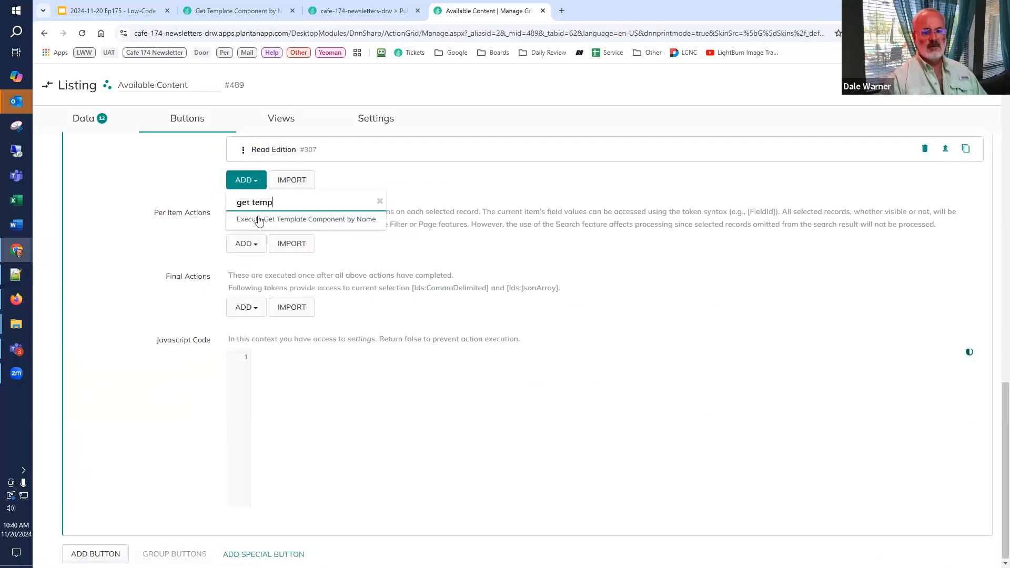
click(261, 219)
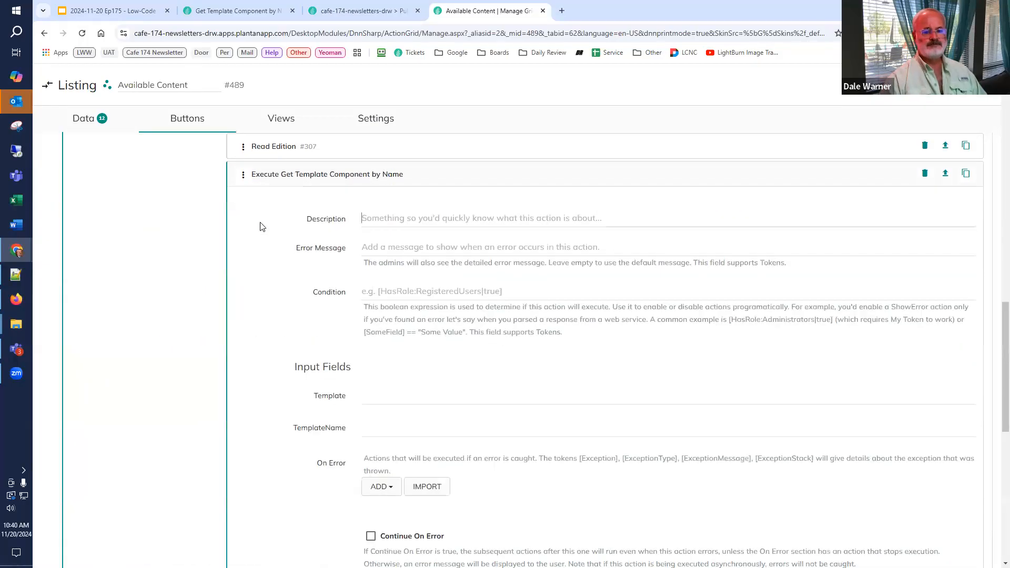
Step: Set the template component action's input fields to [Edition:Template] for Template and default for TemplateName
scroll(262, 226, down, 1)
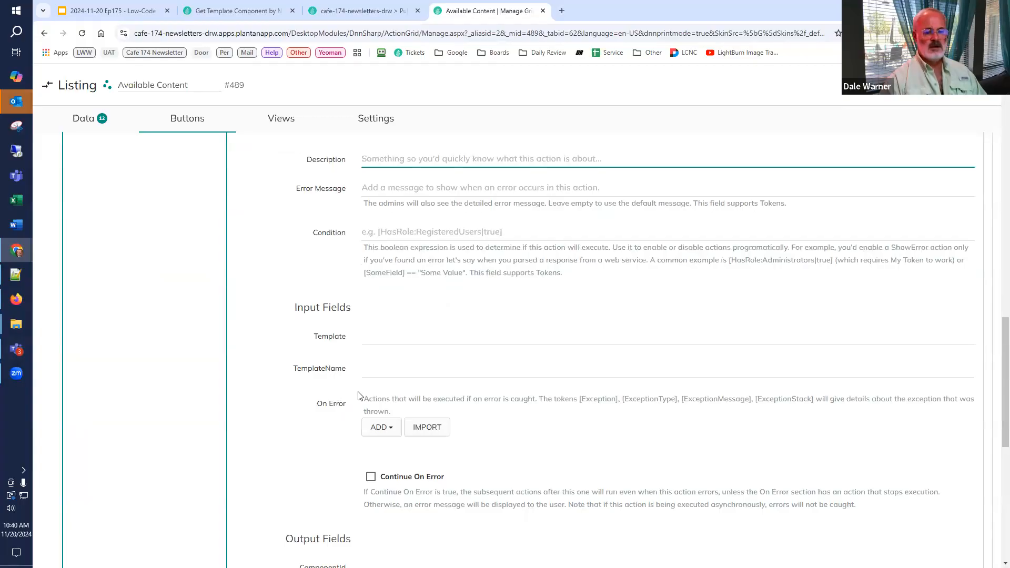
scroll(358, 395, up, 2)
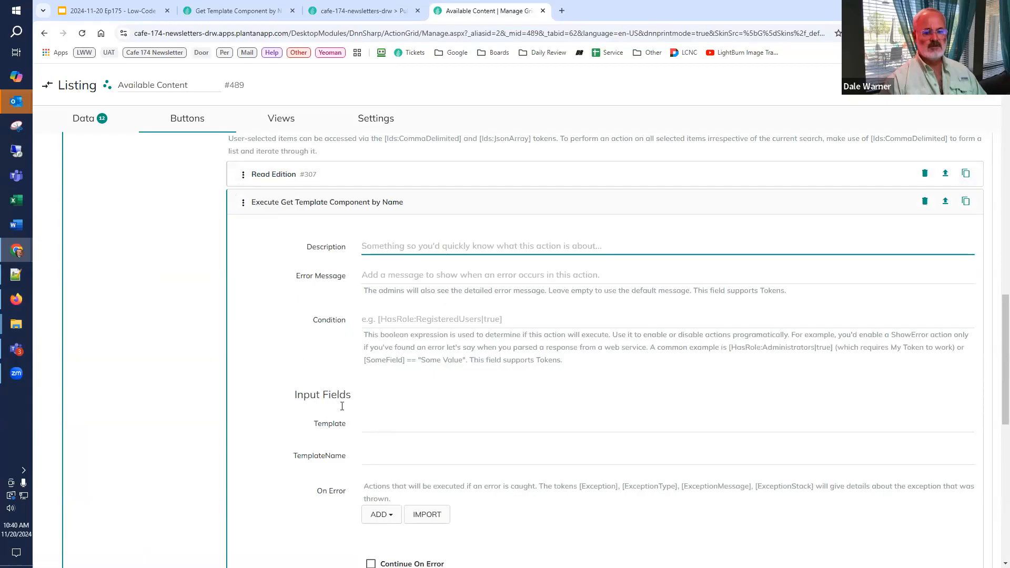
click(268, 174)
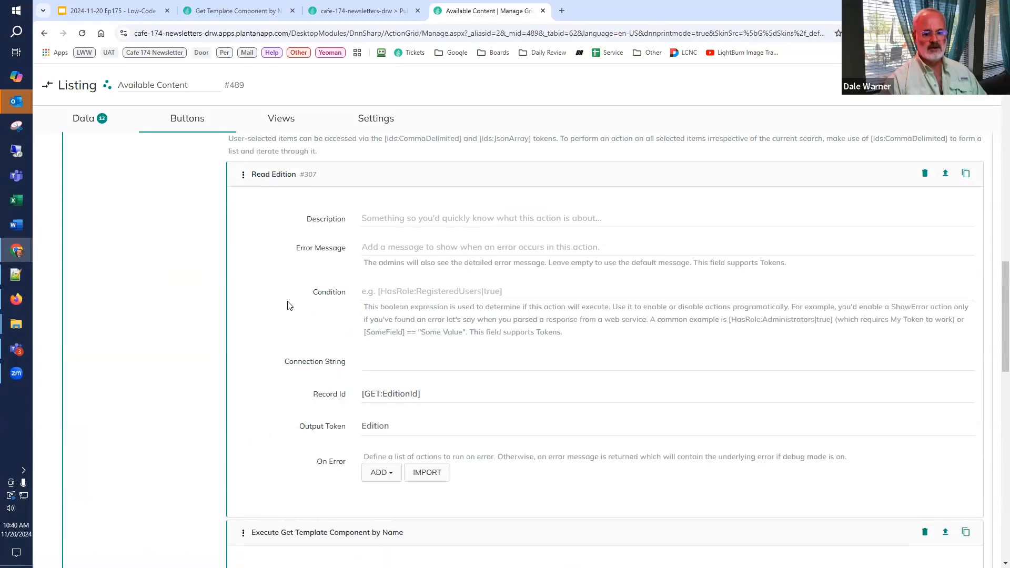
click(289, 173)
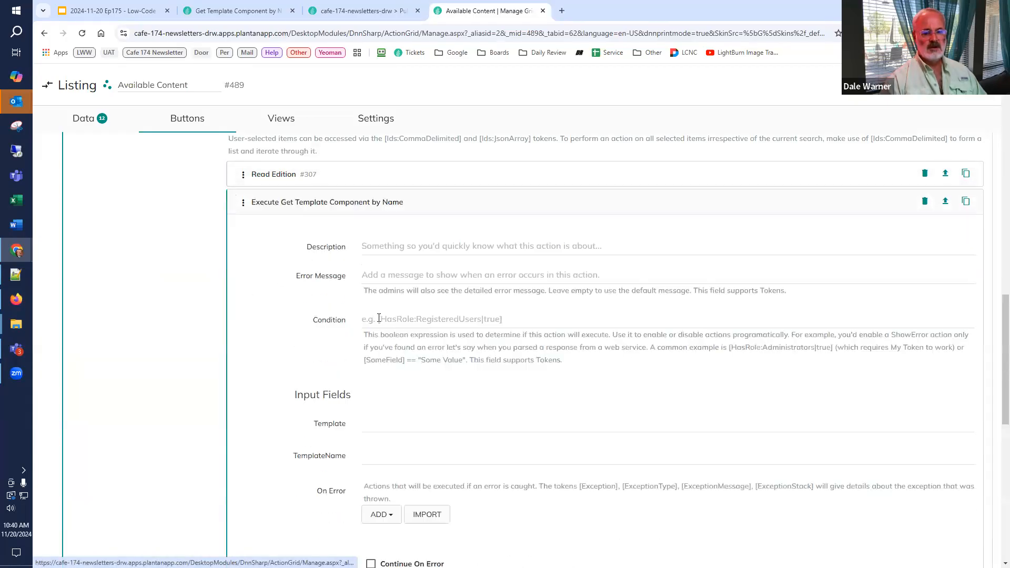
click(385, 427)
text([E)
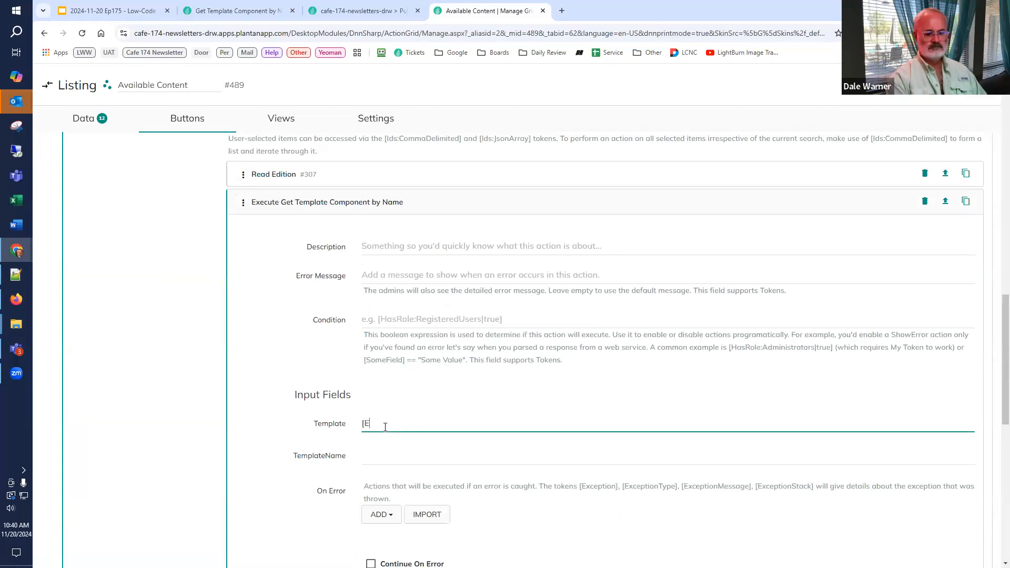
text(dition:Te)
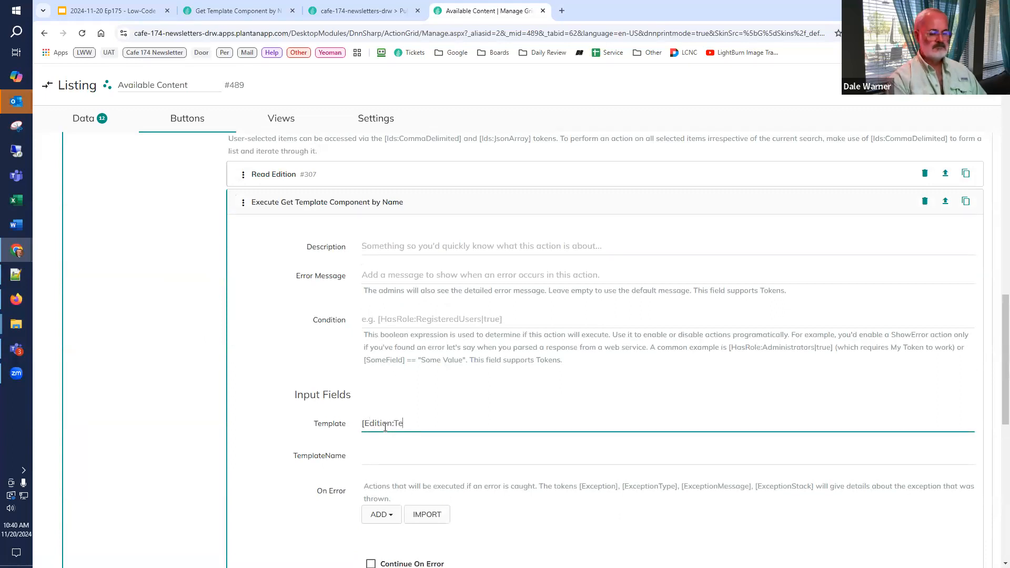
text(mplate])
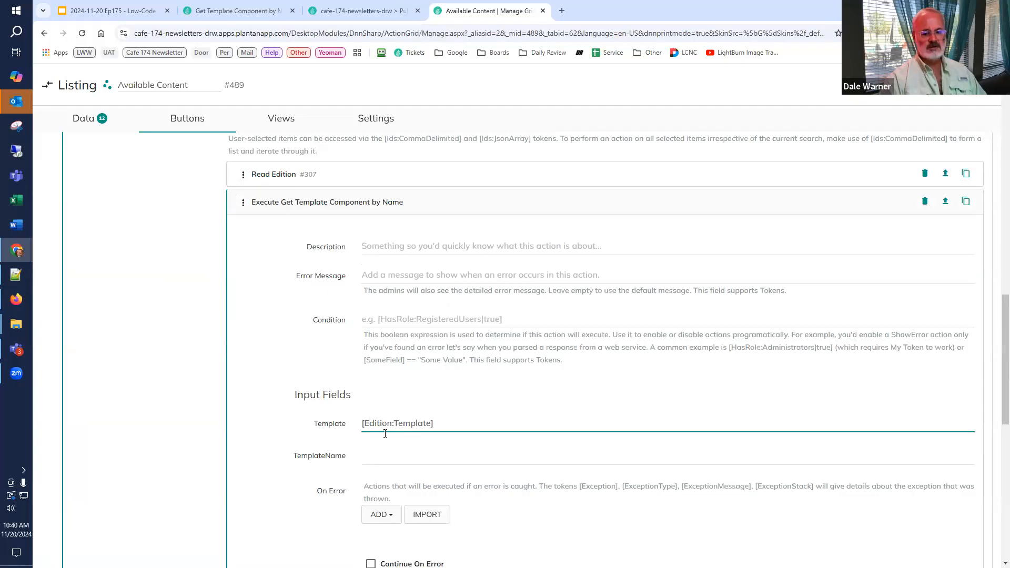
click(382, 454)
text(default)
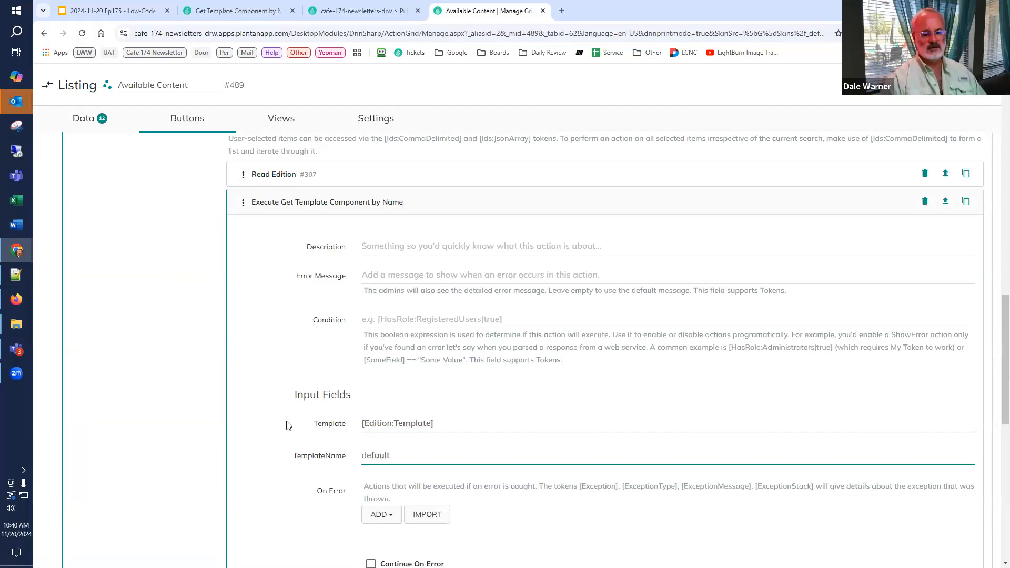
Step: Set the action's ComponentId output field to DefaultComponent and collapse the action
scroll(288, 425, down, 3)
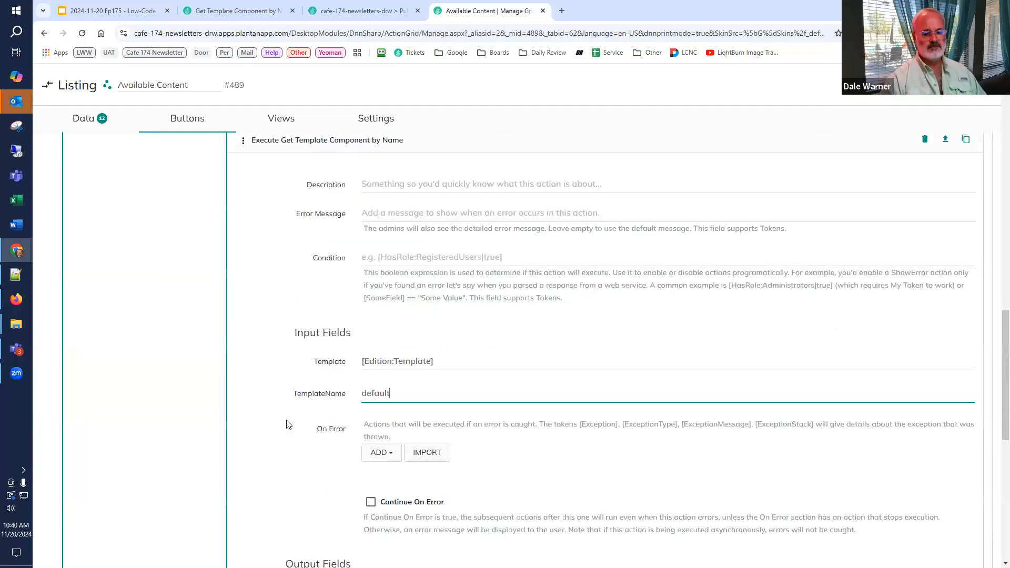
click(383, 480)
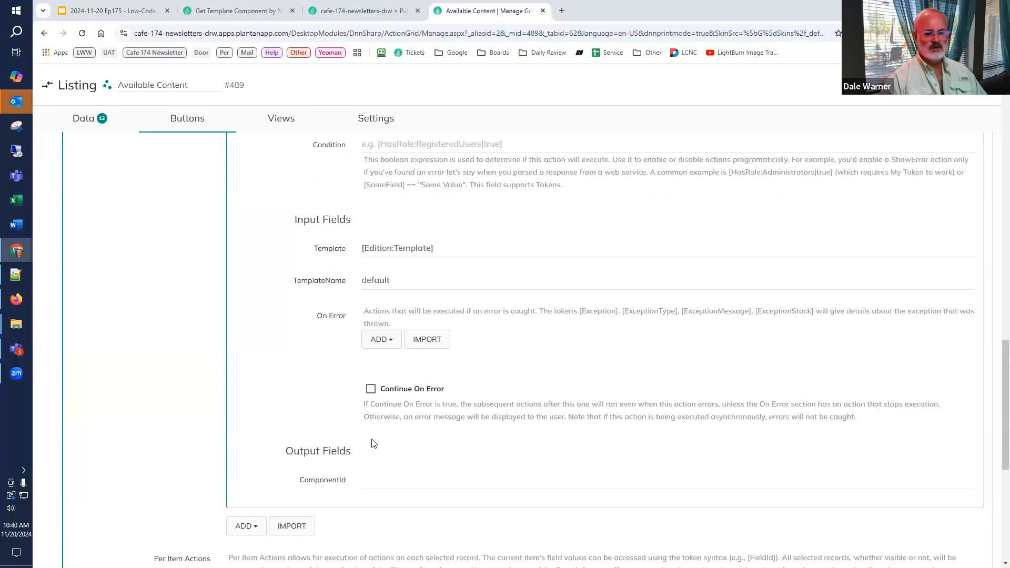
click(374, 483)
text(DefaultComponent)
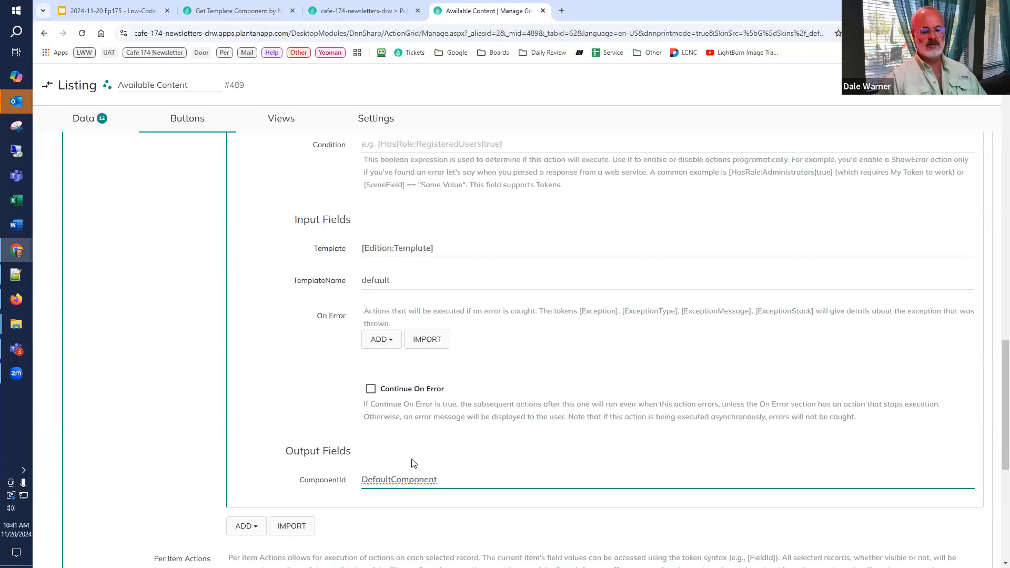
scroll(358, 384, up, 5)
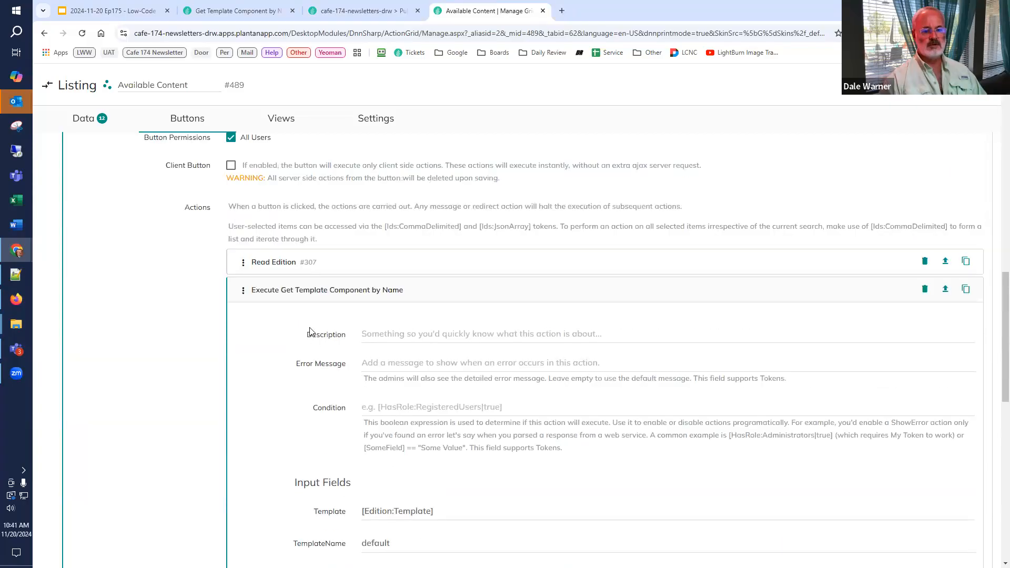
click(301, 295)
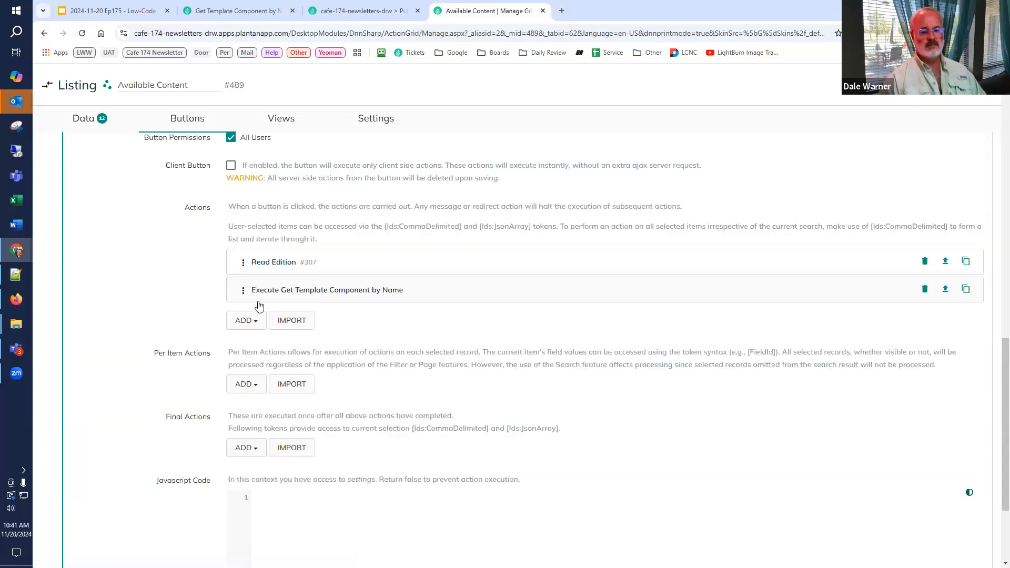
Step: Add a Create New Edition Content action to the button's Per Item Actions
scroll(197, 315, down, 2)
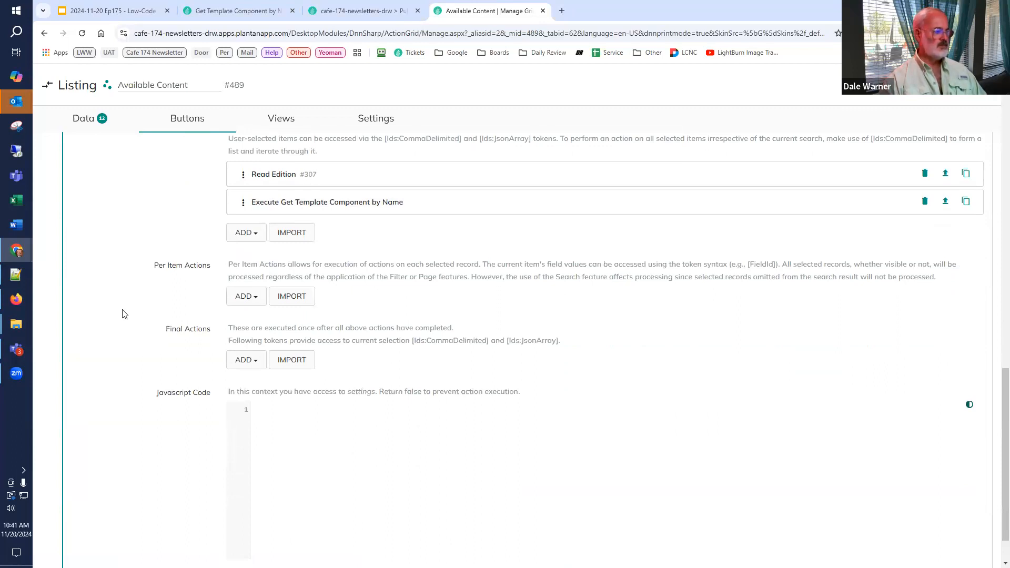
click(247, 294)
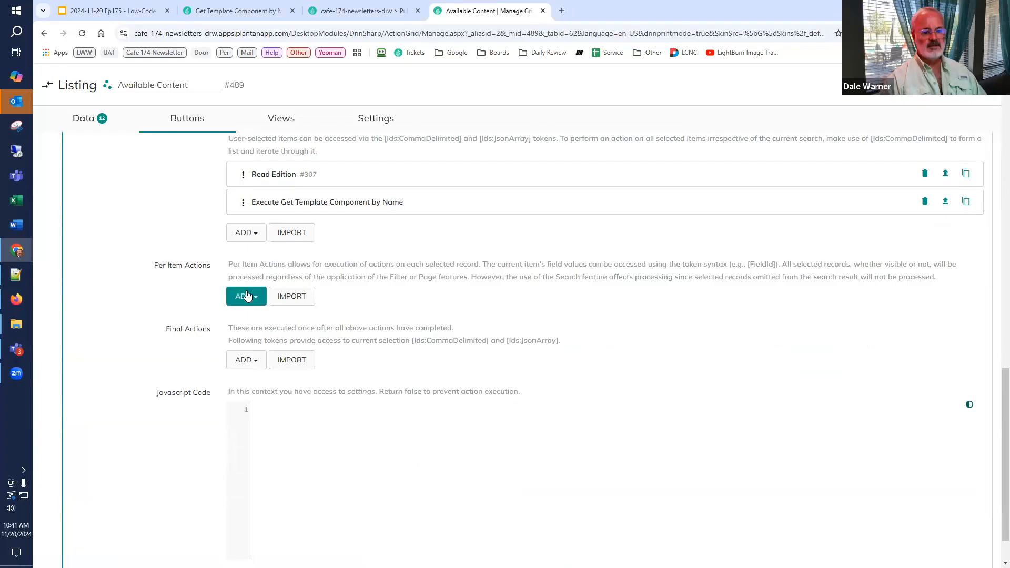
text(create)
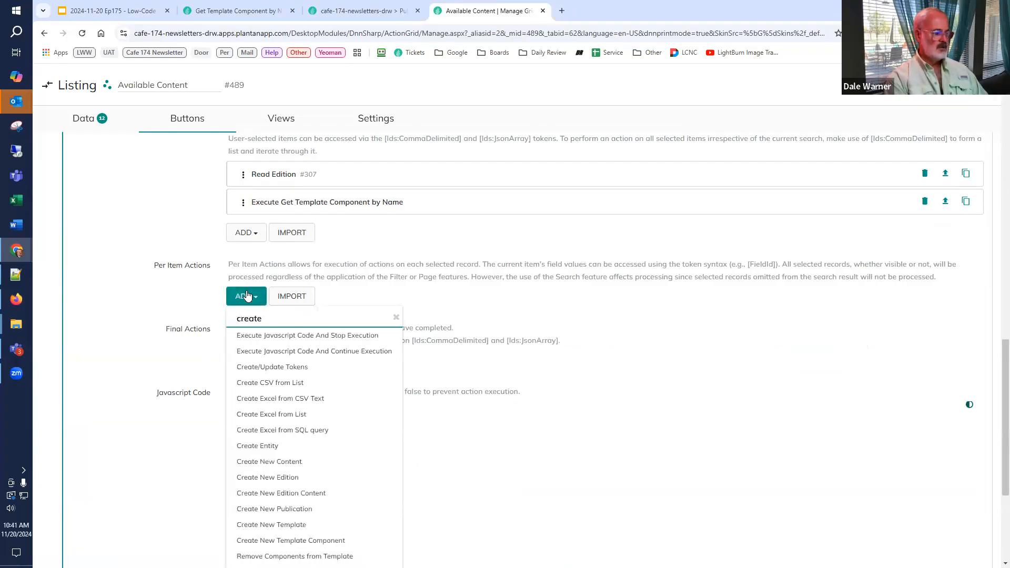
text( ne)
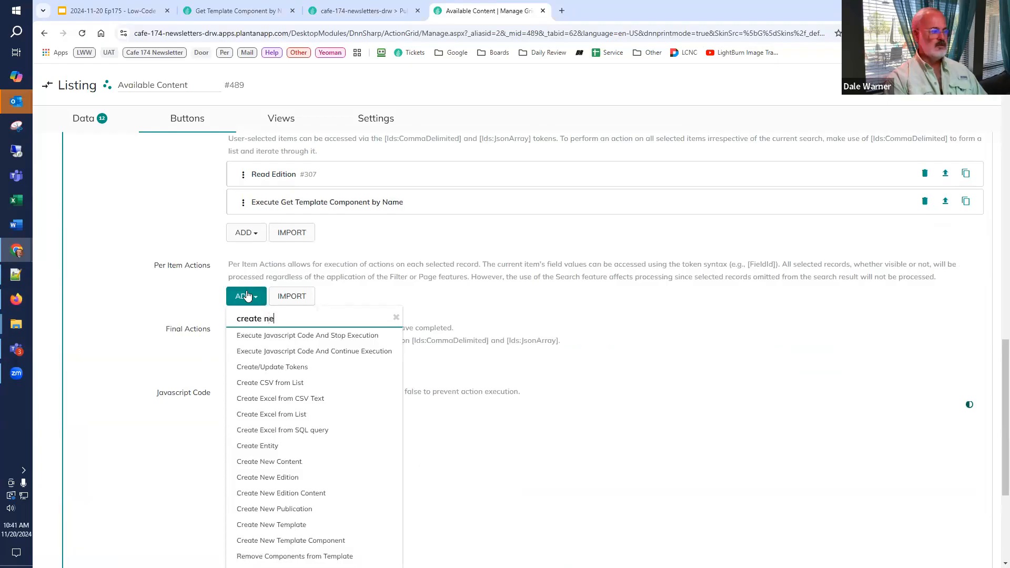
text(w edt)
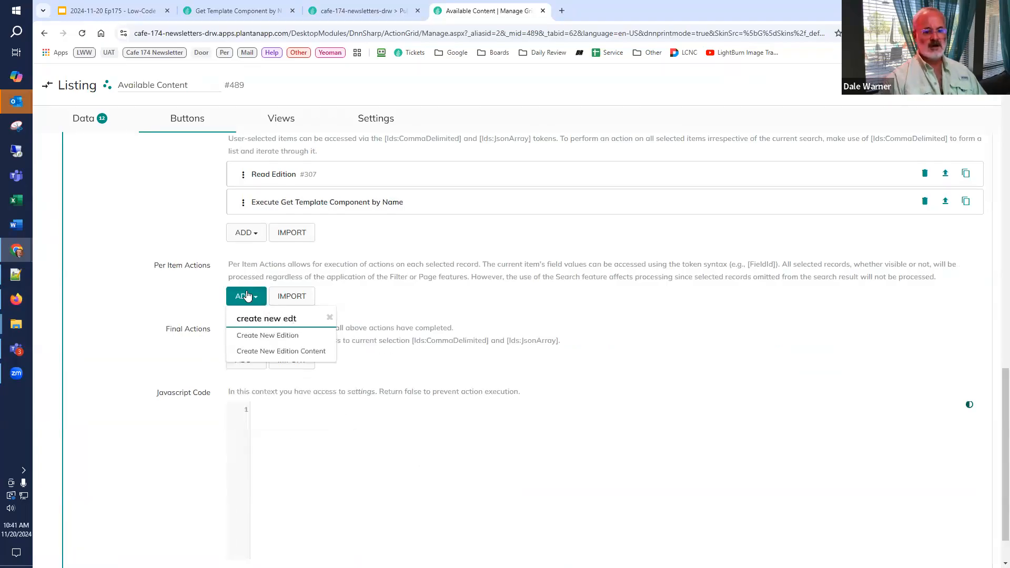
click(280, 354)
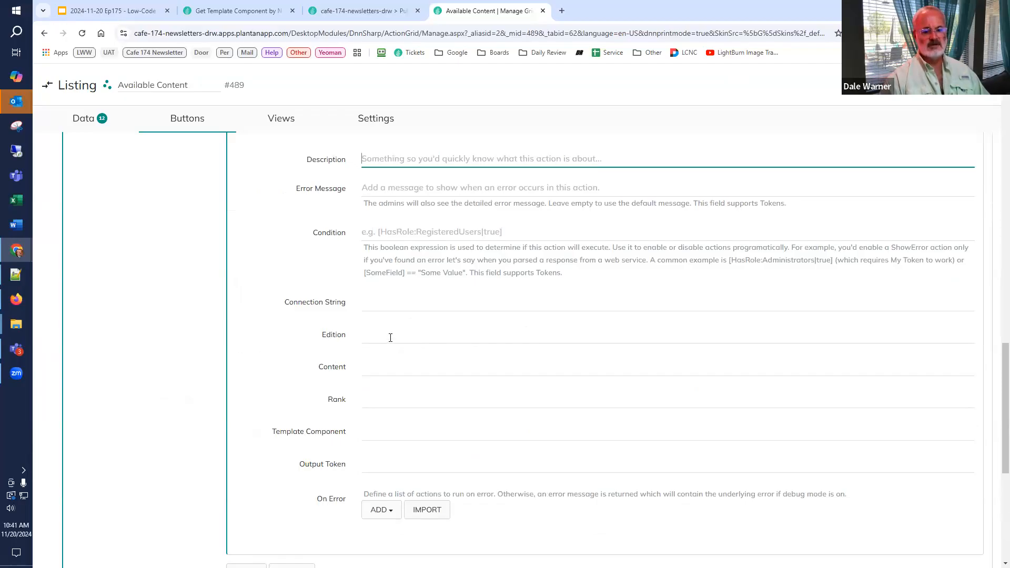
Step: Set the Edition field of the Create New Edition Content action to [GET:EditionId], copied from the Read Edition action's Record Id
click(391, 338)
scroll(390, 355, up, 5)
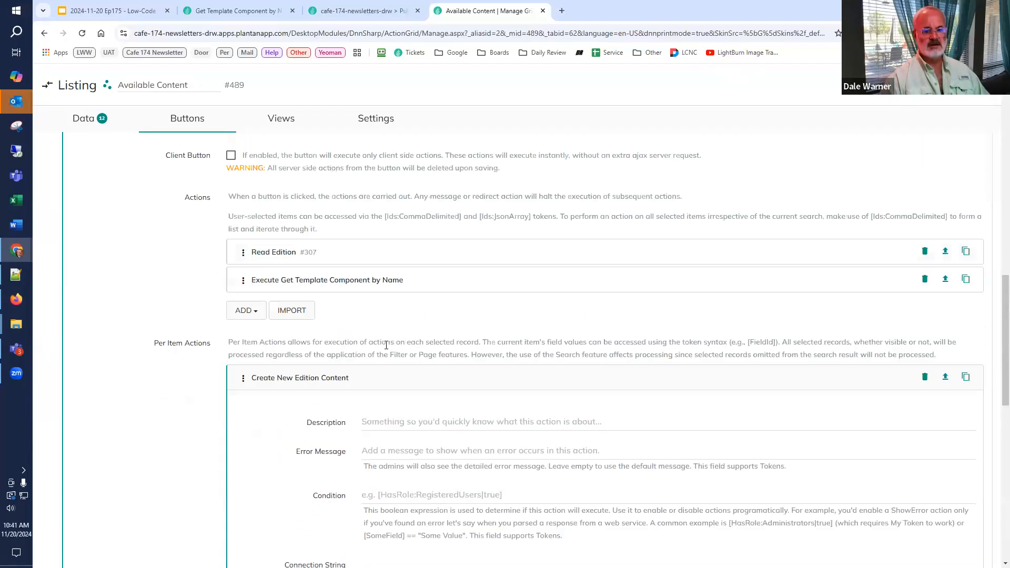
click(281, 262)
drag(439, 472, 309, 455)
key(ctrl+c)
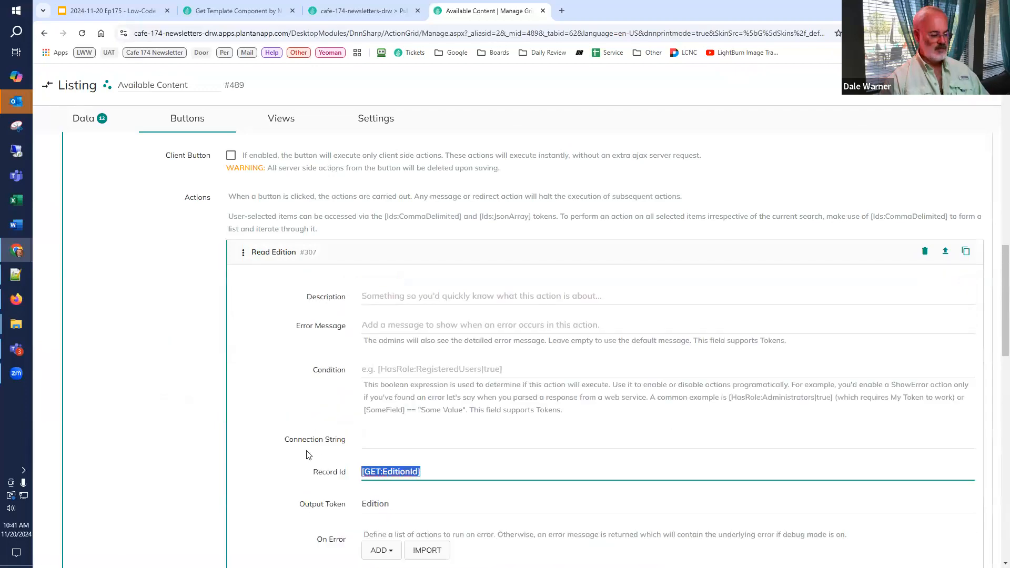
click(274, 252)
scroll(368, 422, down, 3)
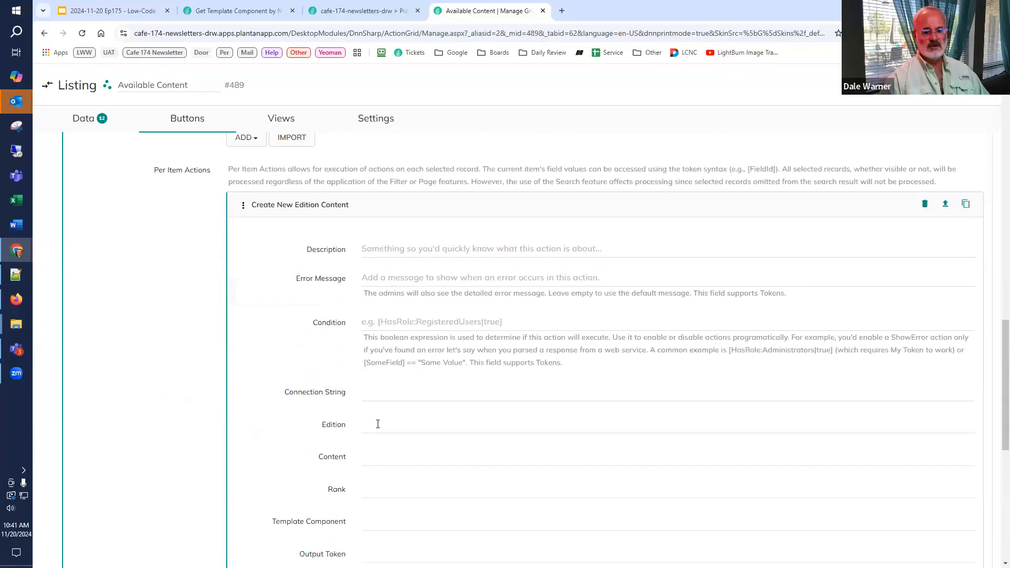
click(379, 423)
key(ctrl+v)
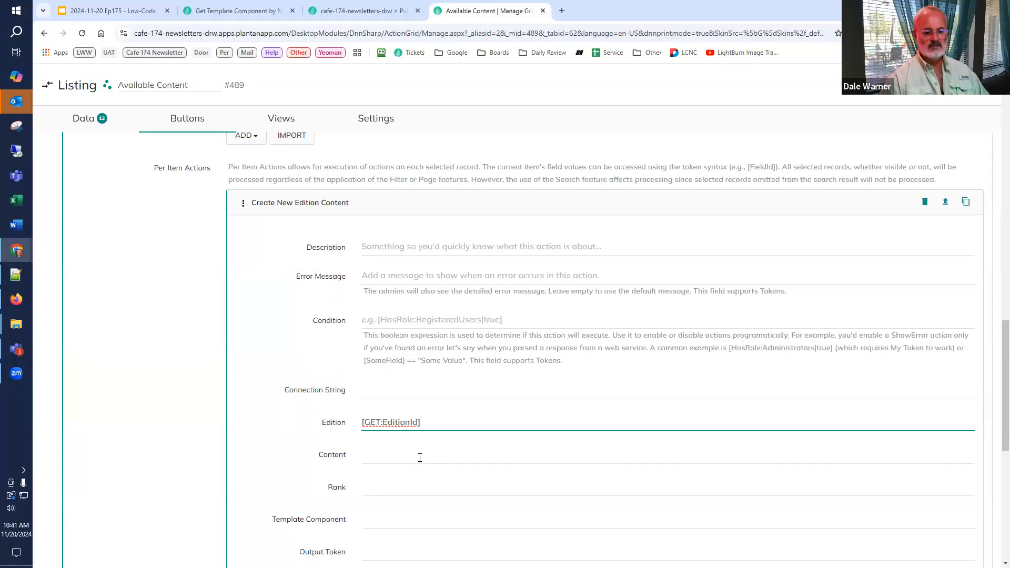
Step: Add the Id field to the data fields of the Available Content listing
click(87, 121)
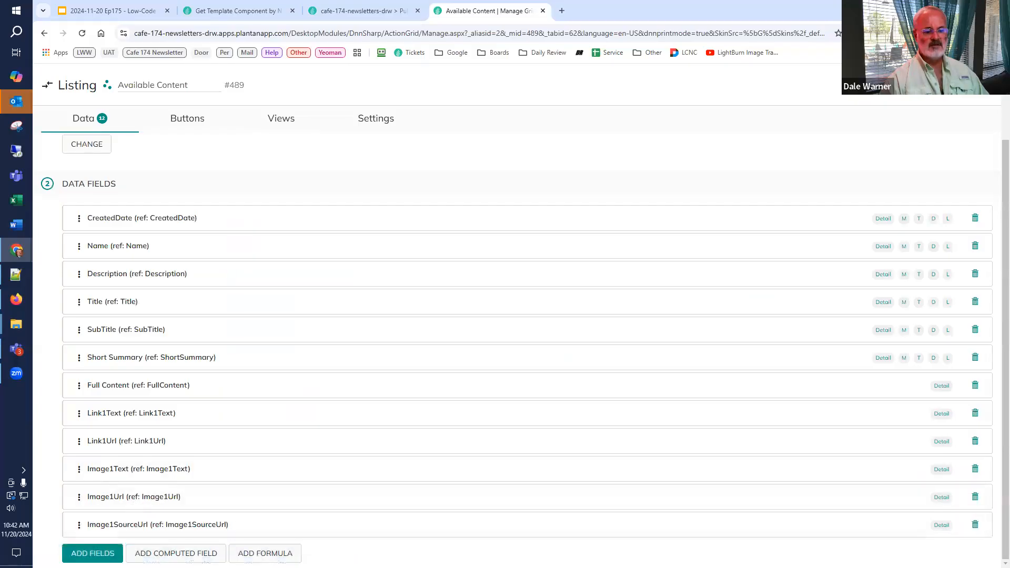
click(95, 552)
scroll(115, 500, down, 3)
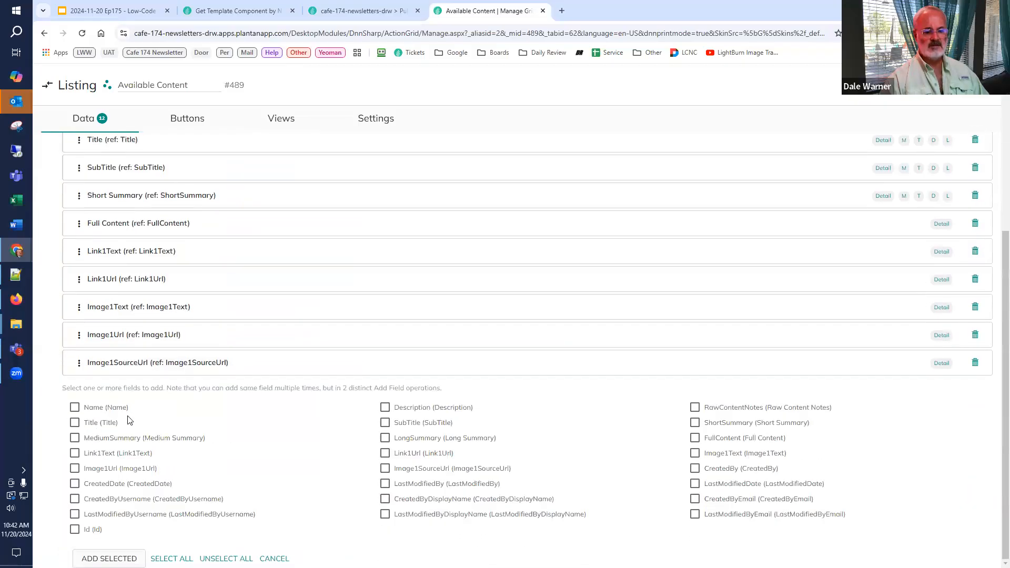
click(75, 529)
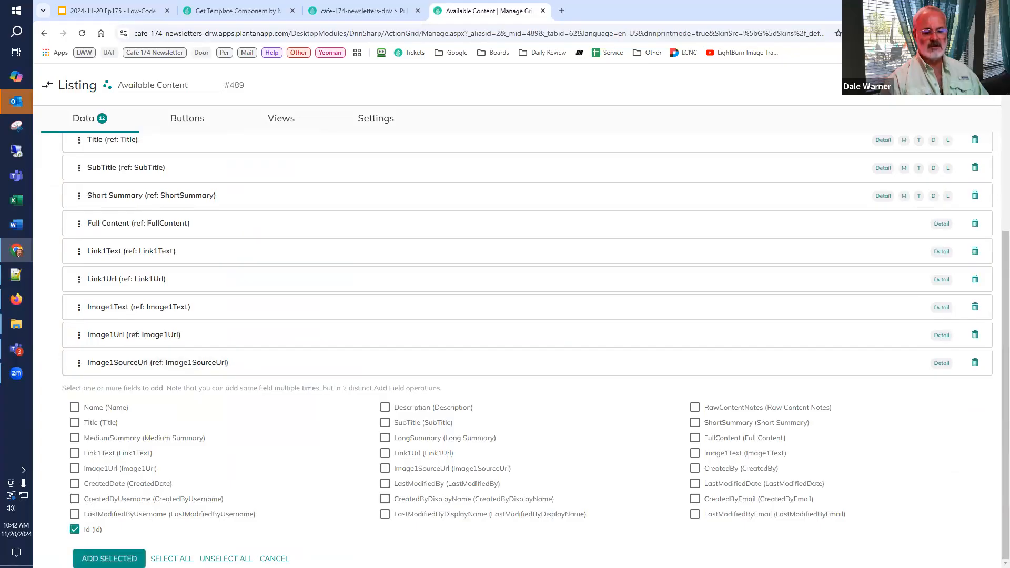
click(109, 558)
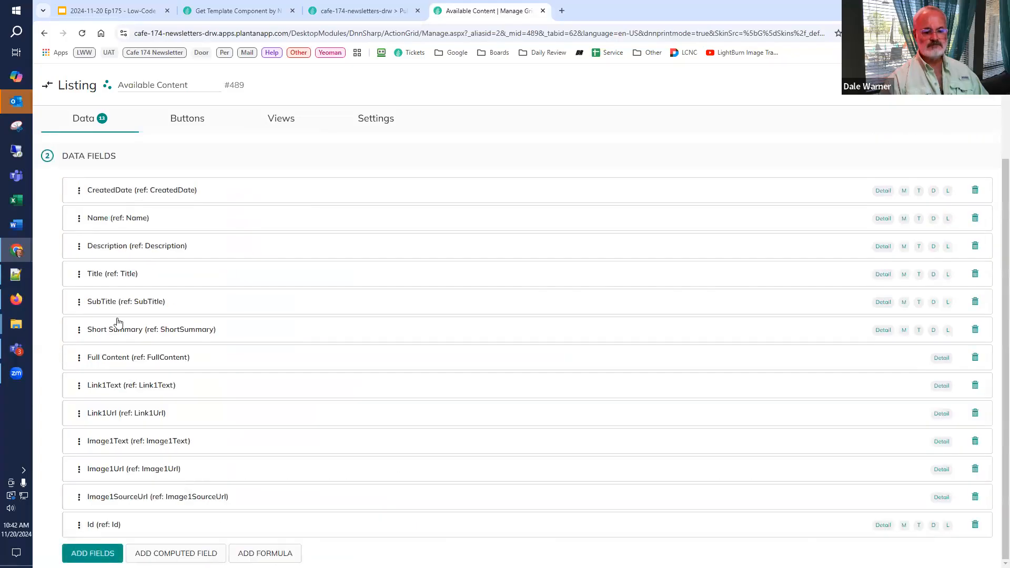
Step: Set Content to [Id] and Rank to 9999 in the Add to Edition button's Create New Edition Content action
click(185, 118)
scroll(239, 446, down, 10)
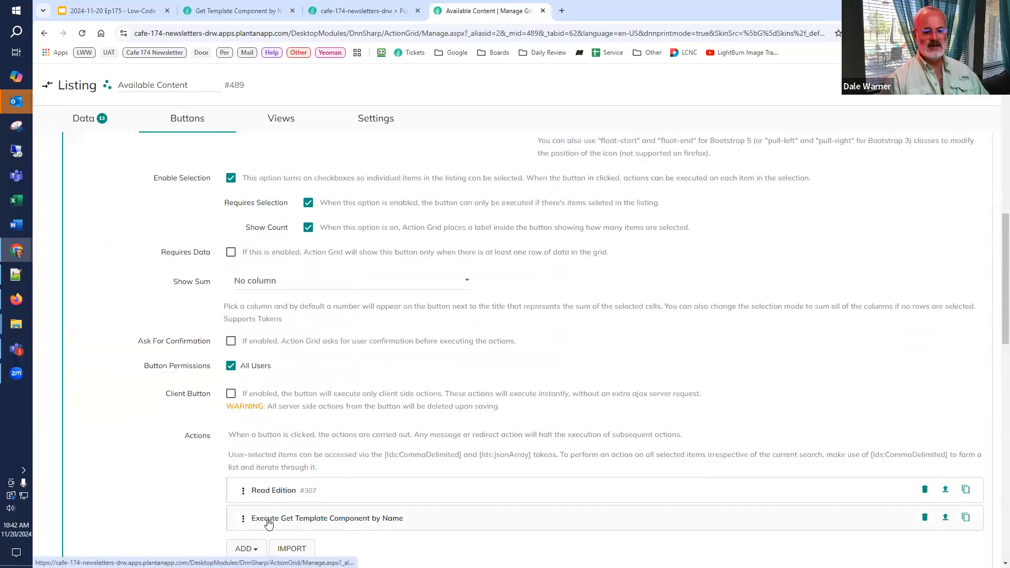
click(268, 524)
click(268, 524)
scroll(304, 422, down, 5)
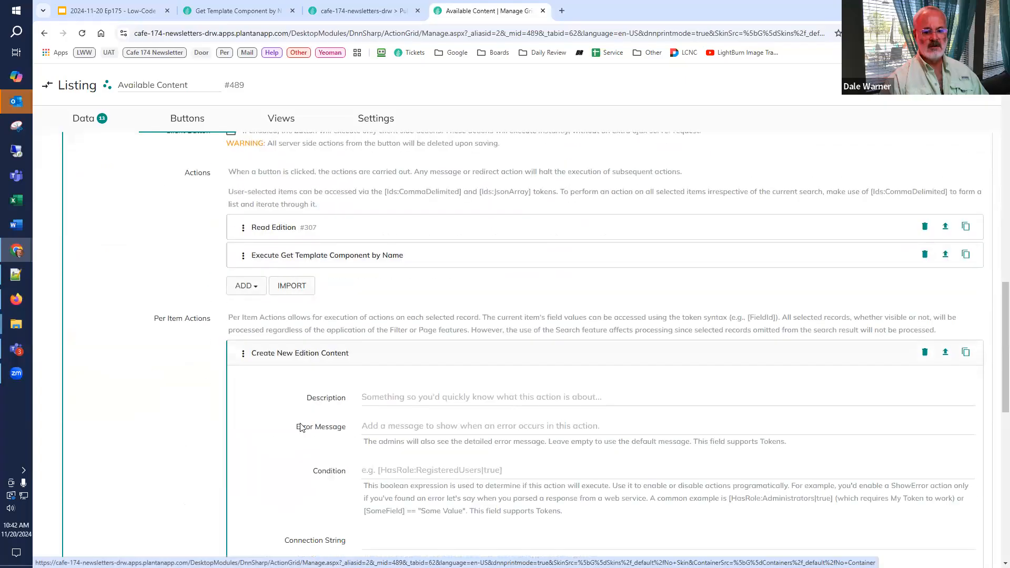
scroll(323, 469, down, 3)
click(366, 434)
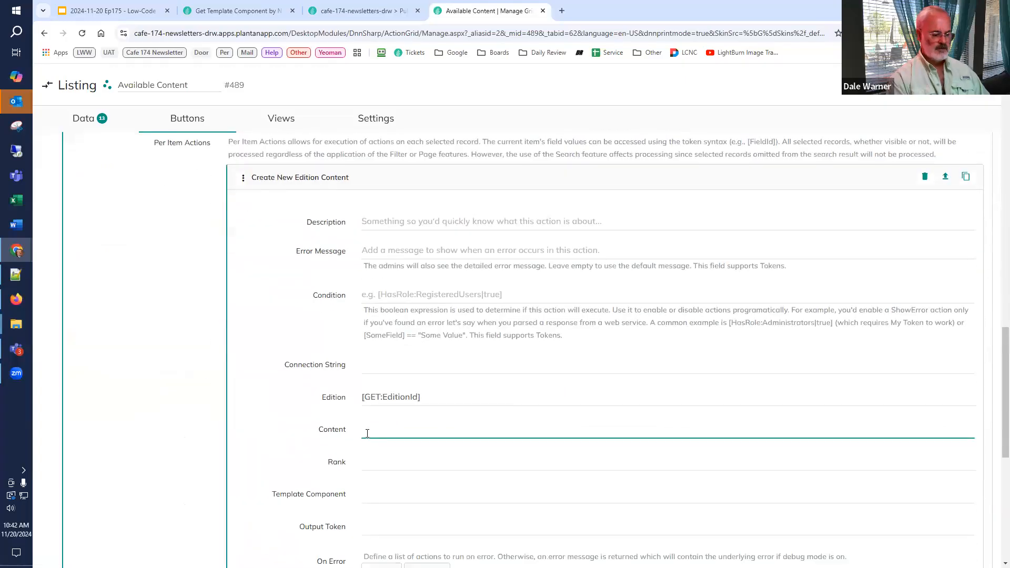
text([Id])
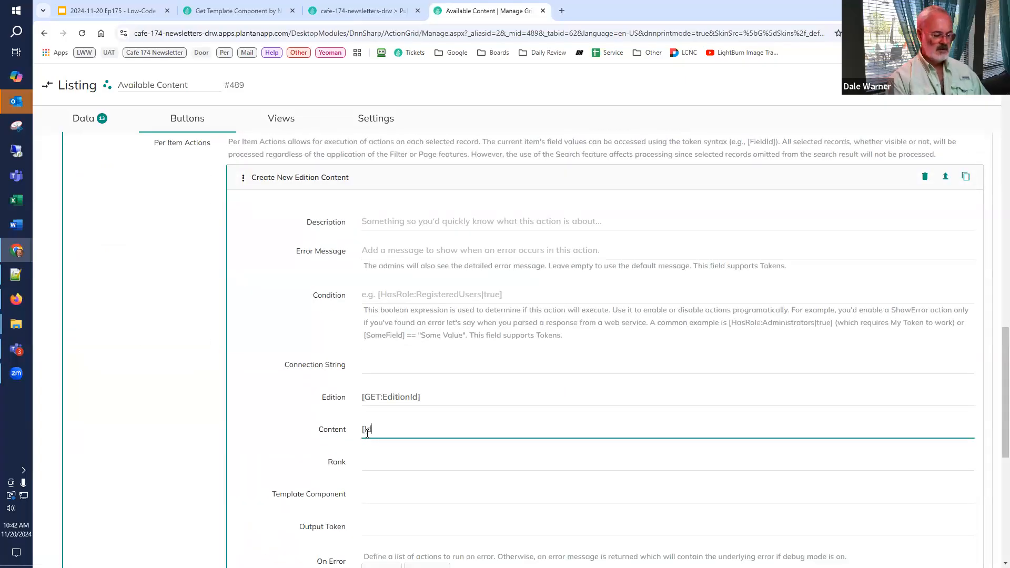
click(393, 464)
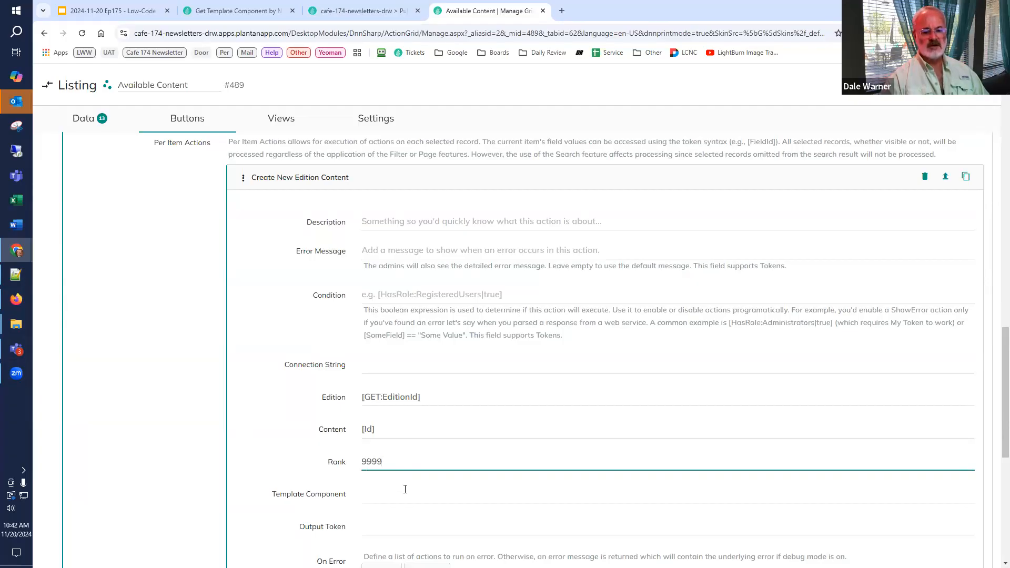
Step: Set Template Component of the Create New Edition Content action to [DefaultComponent], reusing the template component action's ComponentId output name
scroll(406, 489, down, 2)
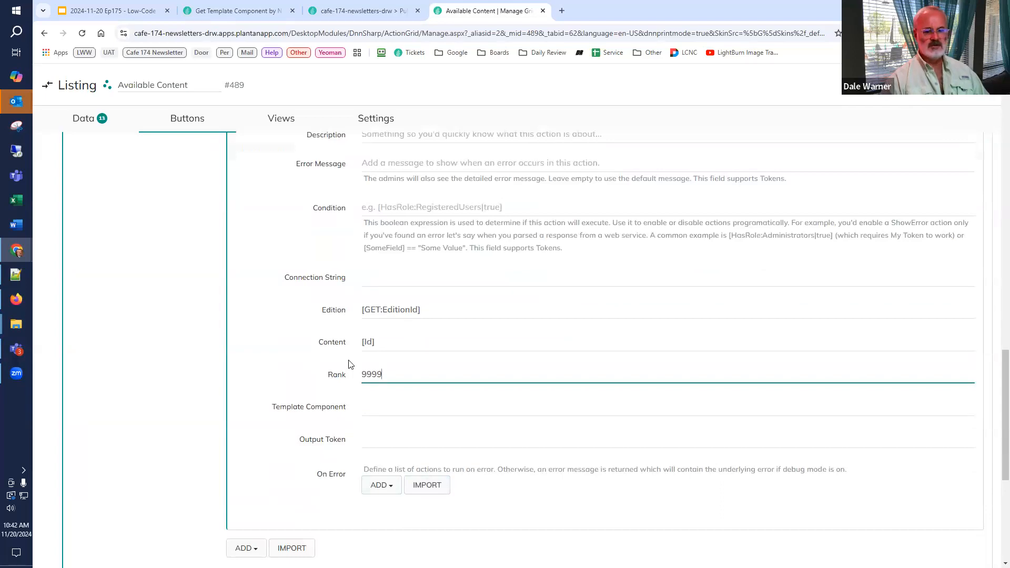
scroll(345, 347, up, 4)
scroll(337, 316, up, 1)
click(323, 253)
scroll(415, 397, down, 5)
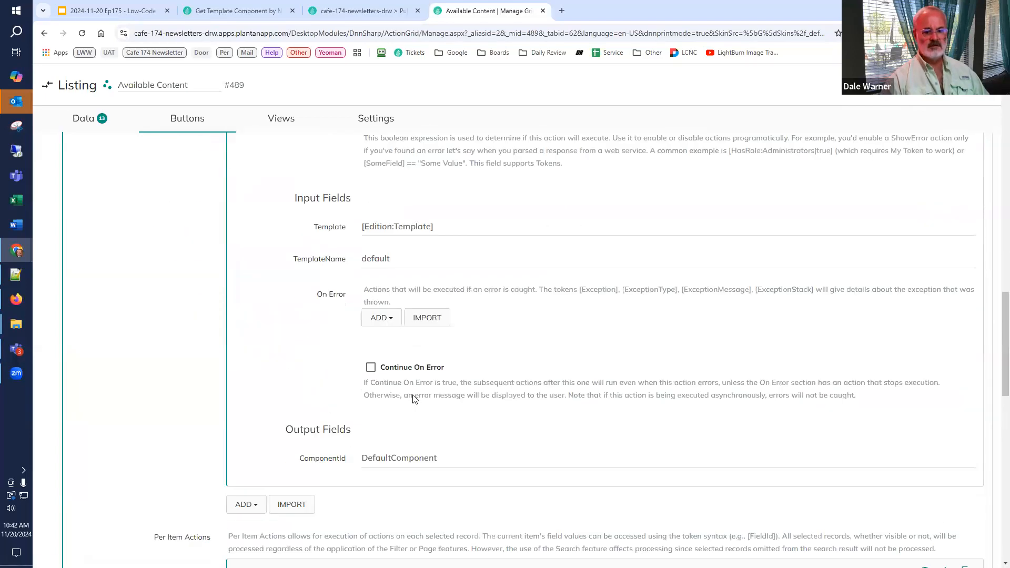
click(327, 446)
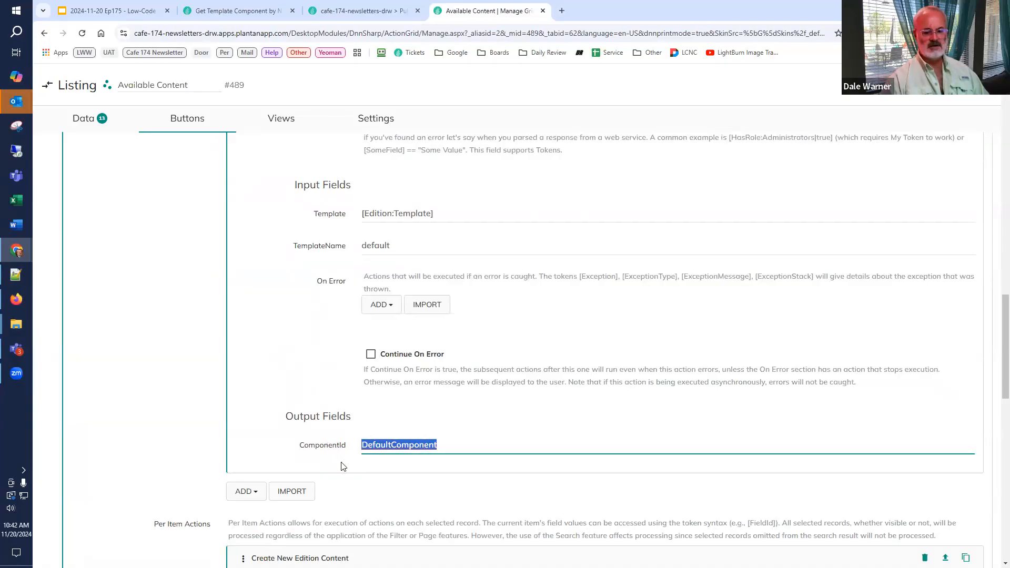
scroll(394, 353, down, 10)
click(394, 352)
text([DefaultComponent])
click(419, 386)
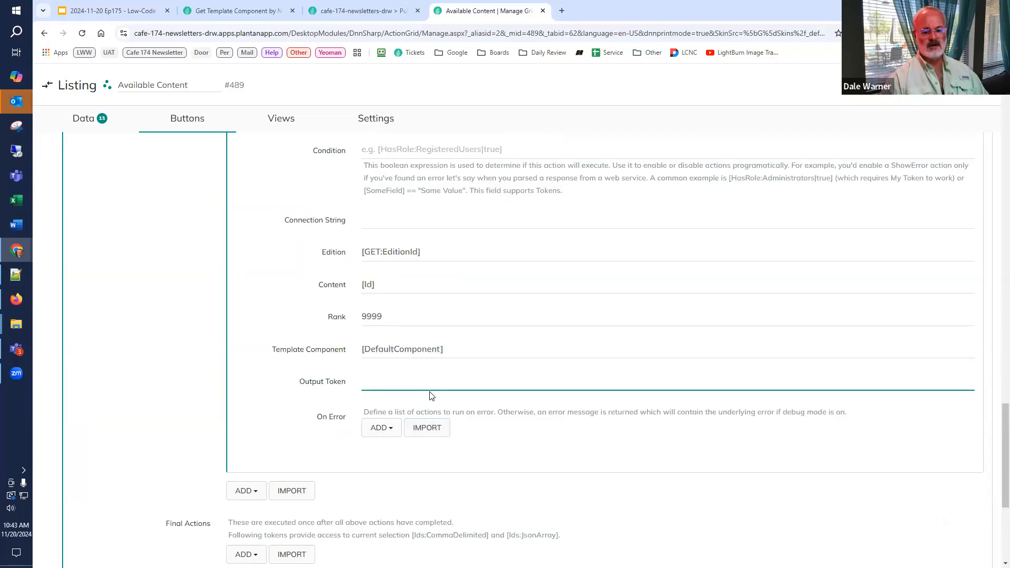
Step: Add a Refresh Listing action to the Add to Edition button's Final Actions
scroll(435, 403, up, 3)
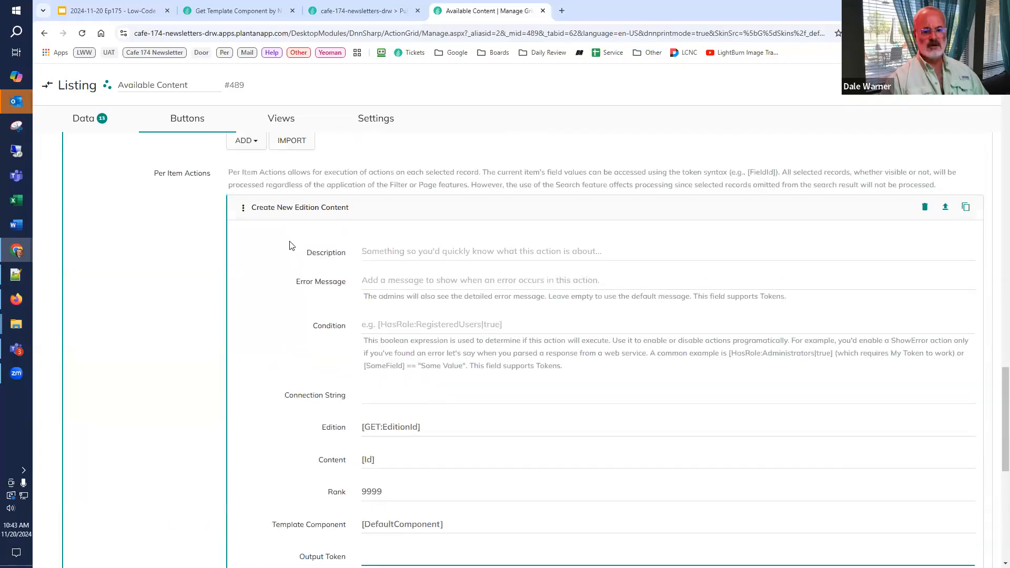
scroll(373, 325, down, 5)
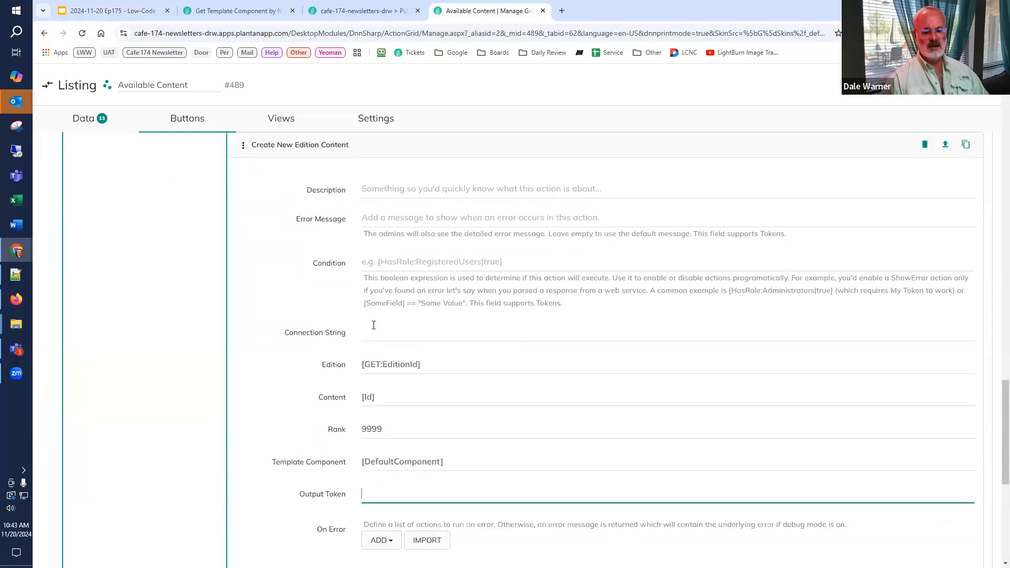
scroll(367, 344, down, 3)
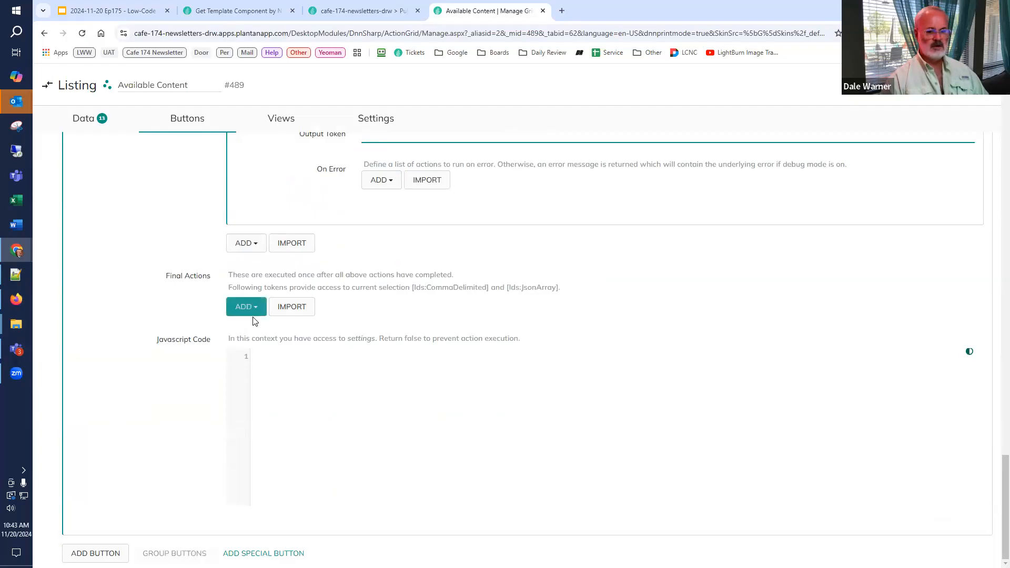
click(258, 248)
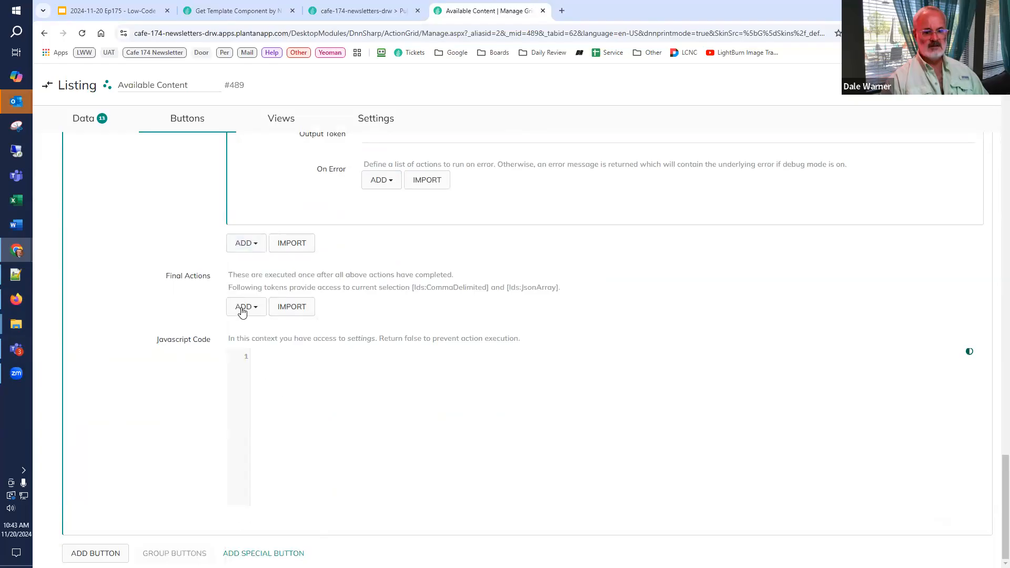
click(242, 310)
text(refr)
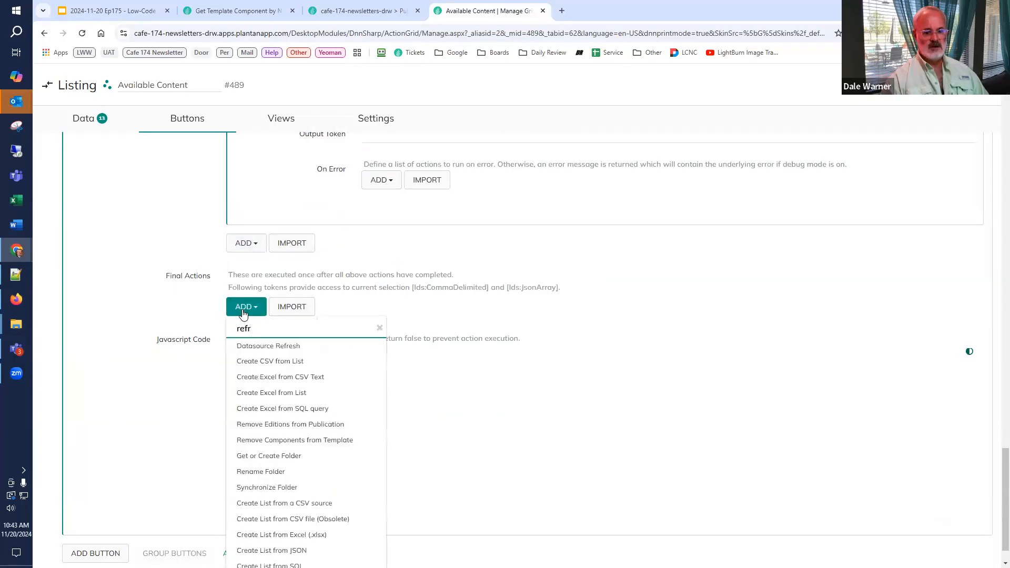
text(esh)
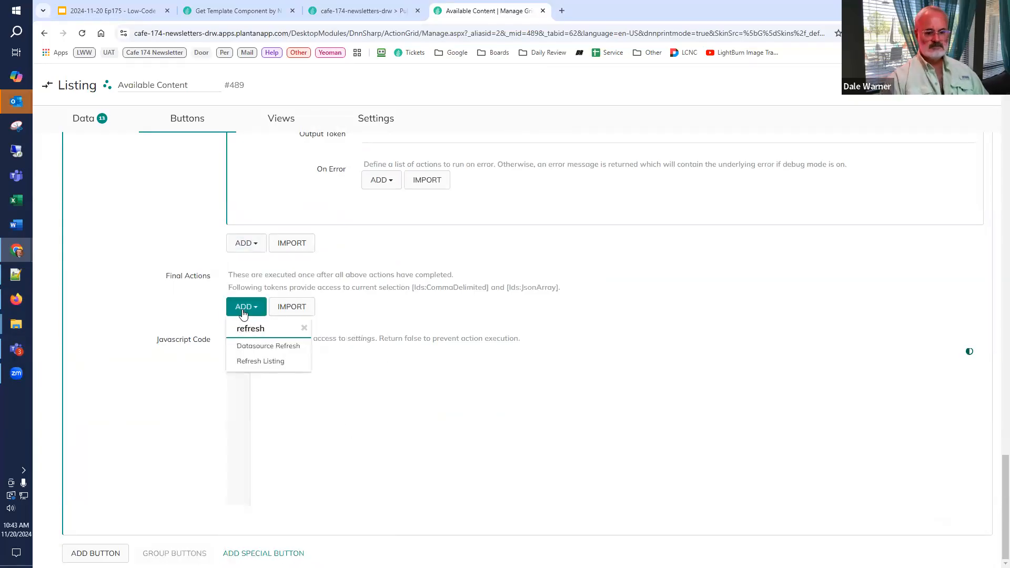
click(258, 361)
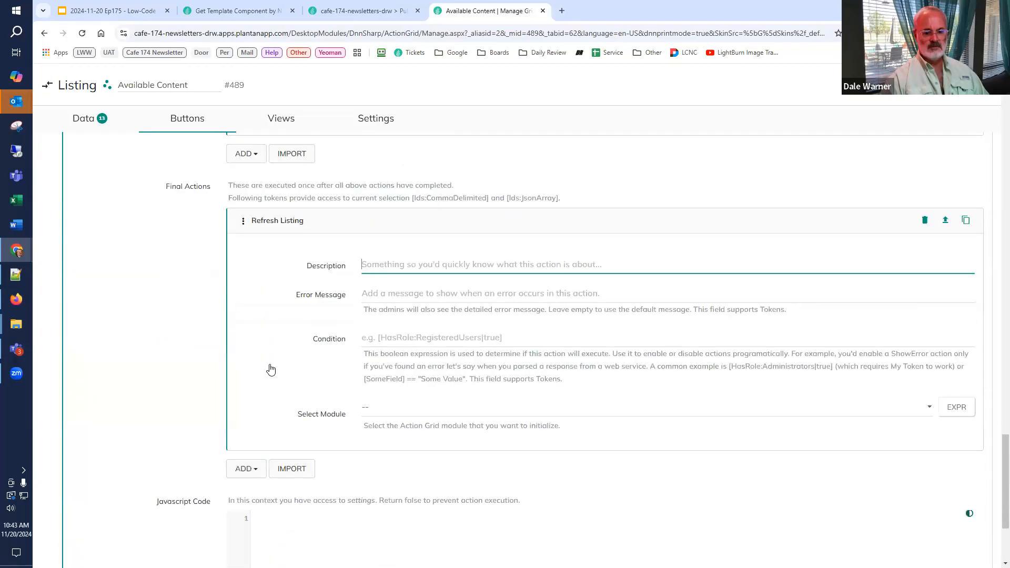
Step: Set the Refresh Listing action's module to Available Content (#489) and save the listing
scroll(337, 316, down, 2)
click(387, 302)
click(388, 335)
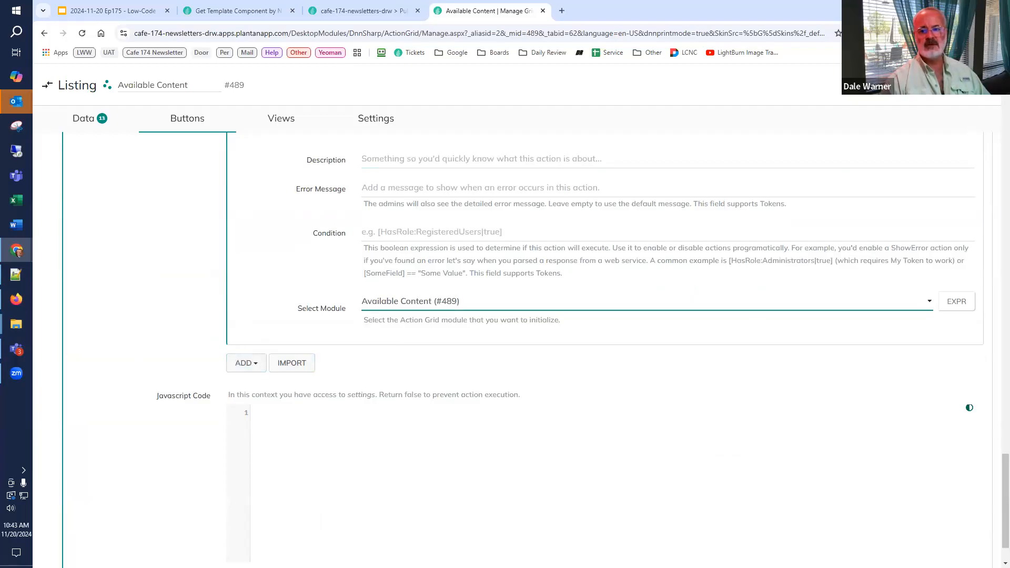
click(961, 85)
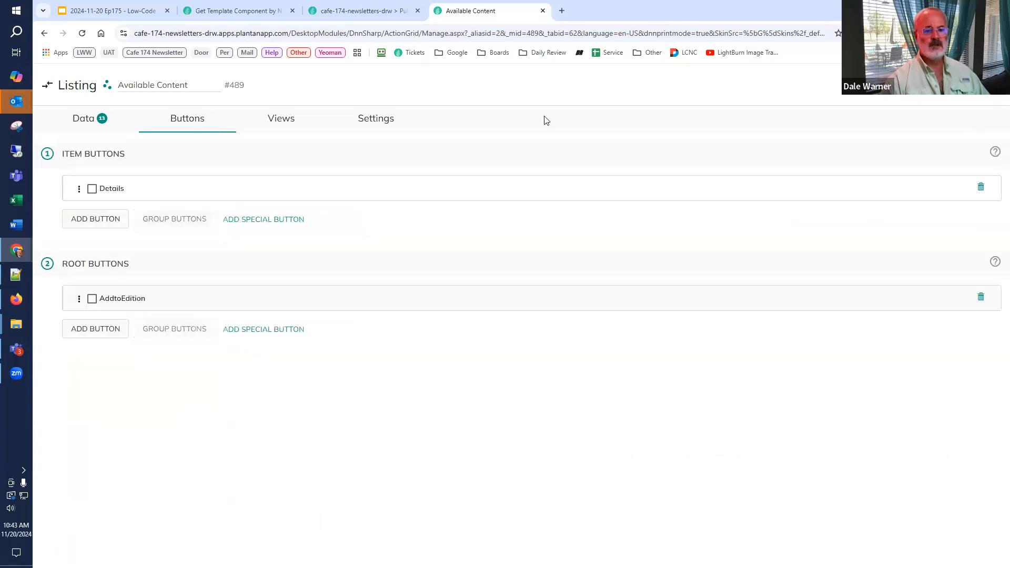
Step: Open the Edition Content entity's page in a new tab to view the Edition Contents listing
click(327, 12)
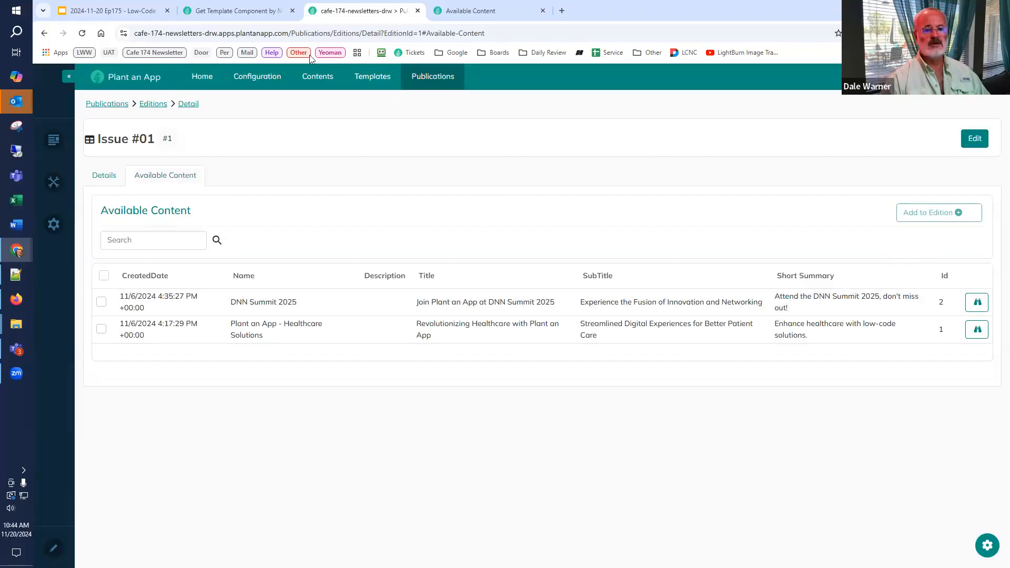
click(253, 13)
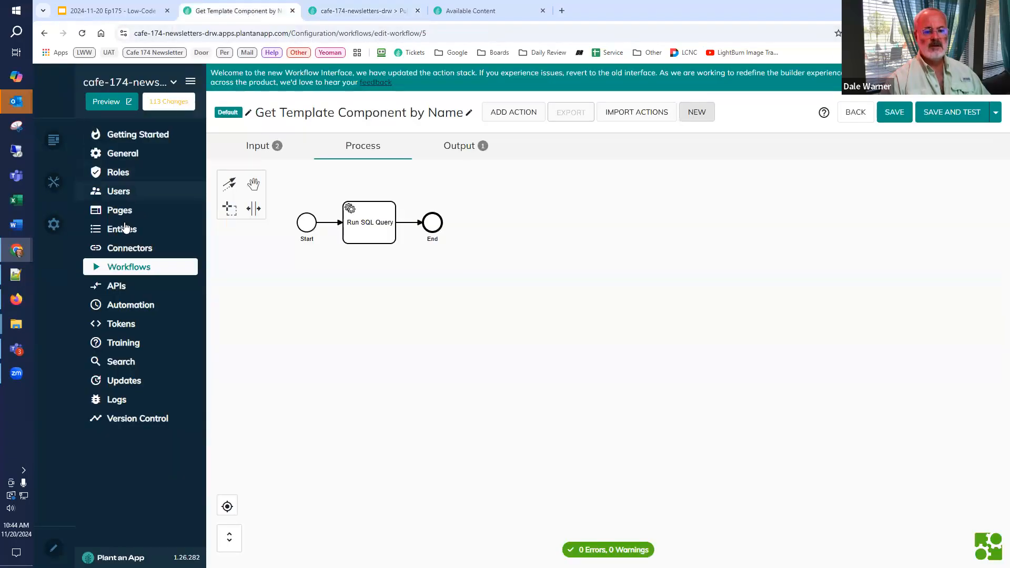
click(159, 235)
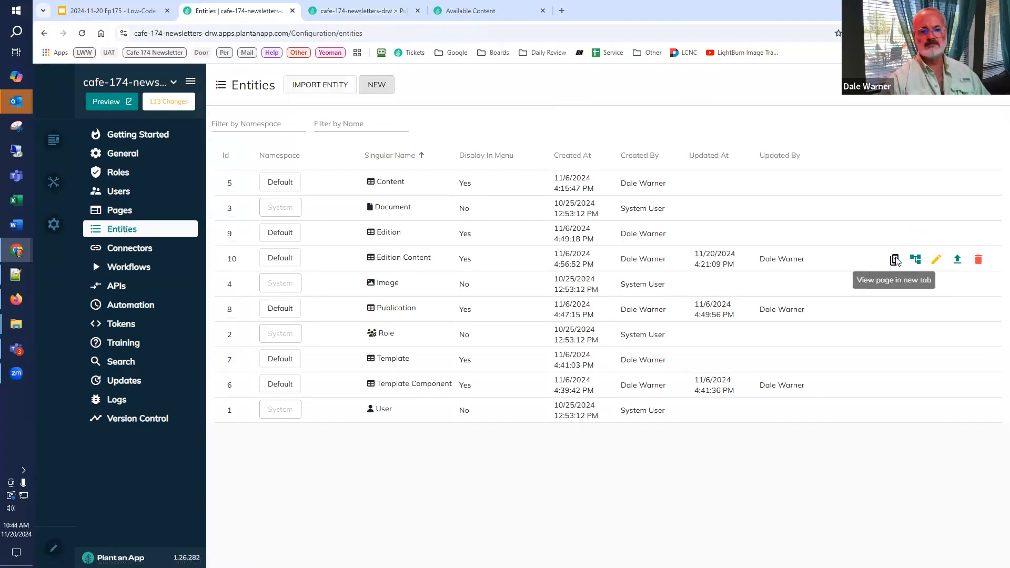
click(895, 260)
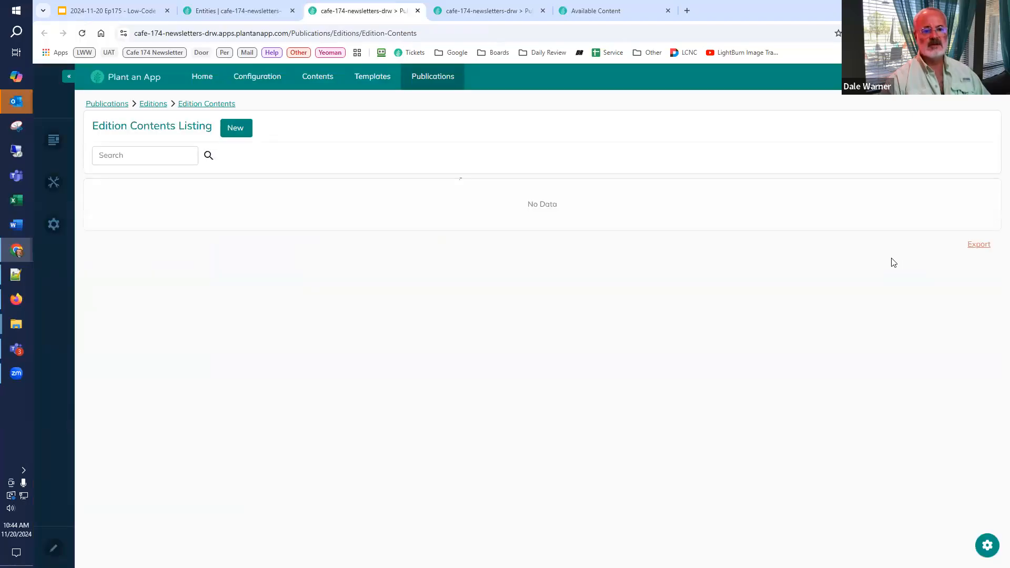
Step: Add the DNN Summit 2025 content to the Issue #01 edition and reload the Edition Contents listing to check the record
click(605, 14)
click(492, 10)
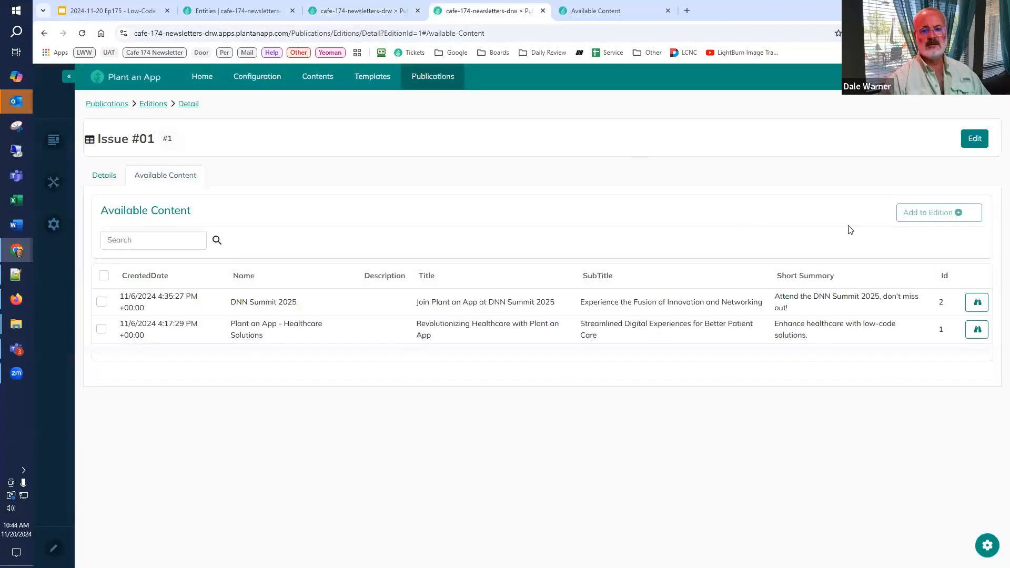
click(102, 303)
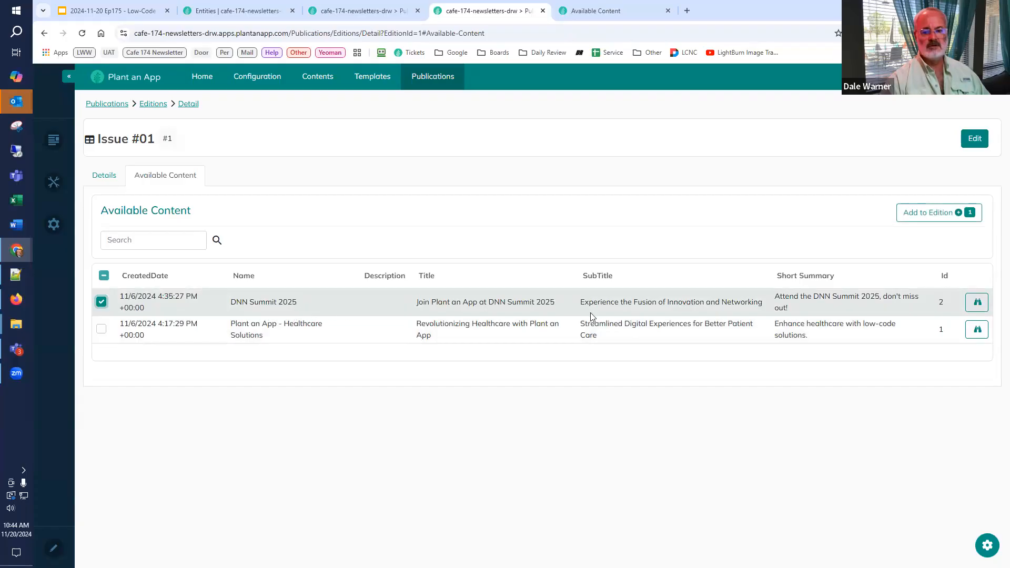
click(914, 219)
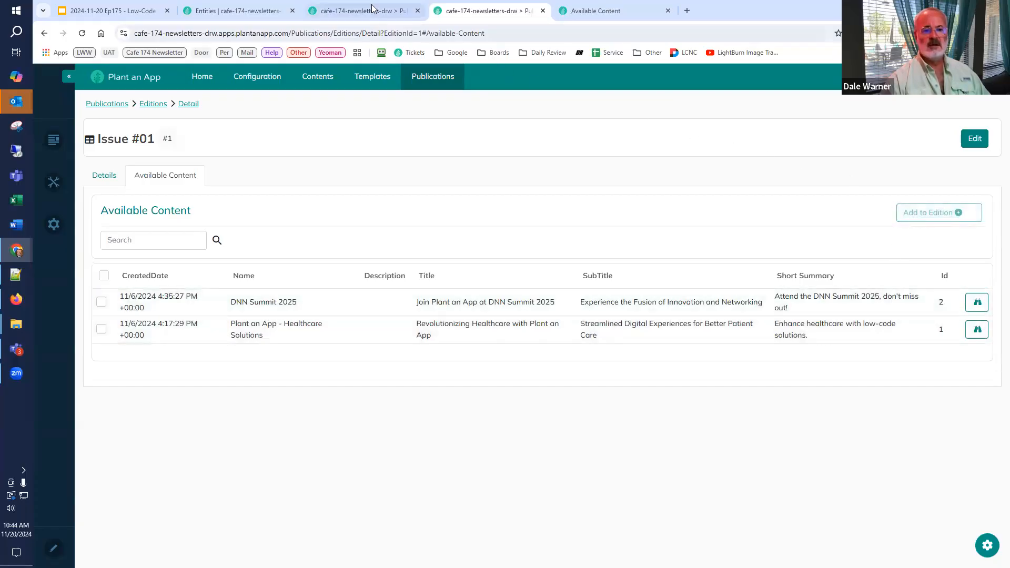
click(315, 16)
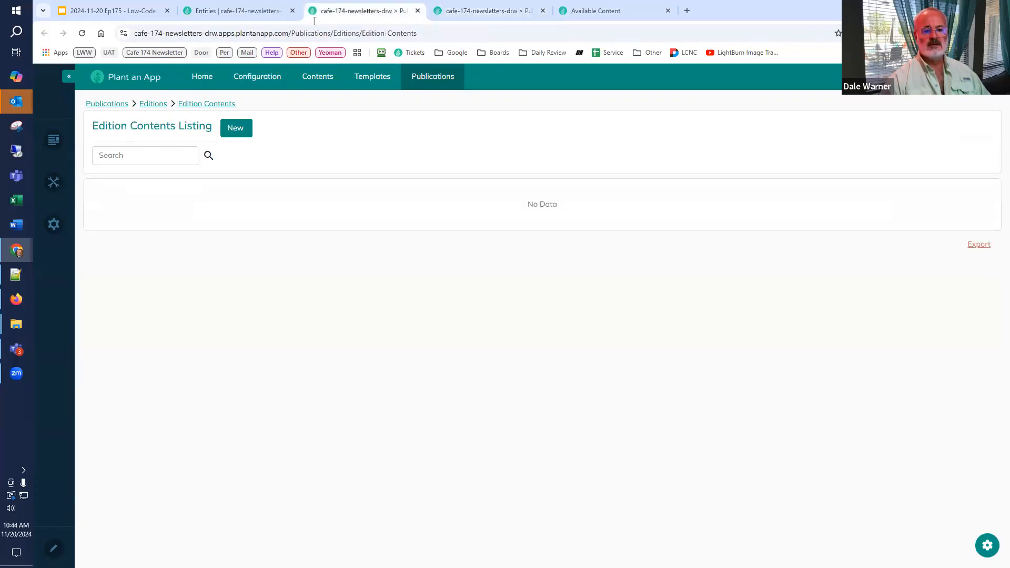
click(82, 33)
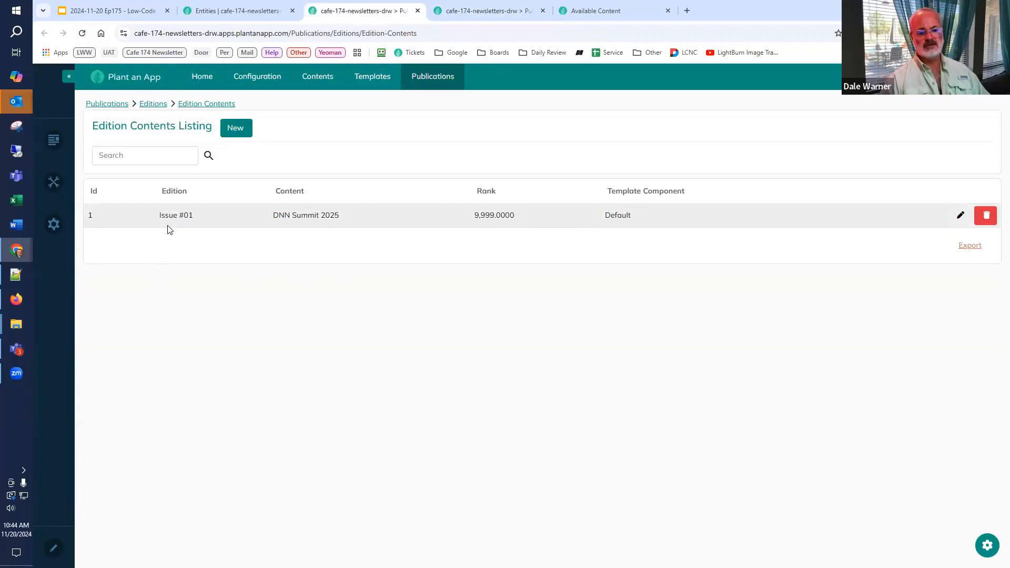
Step: Add all available content items to the Issue #01 edition and reload the Edition Contents listing to check the records
click(505, 15)
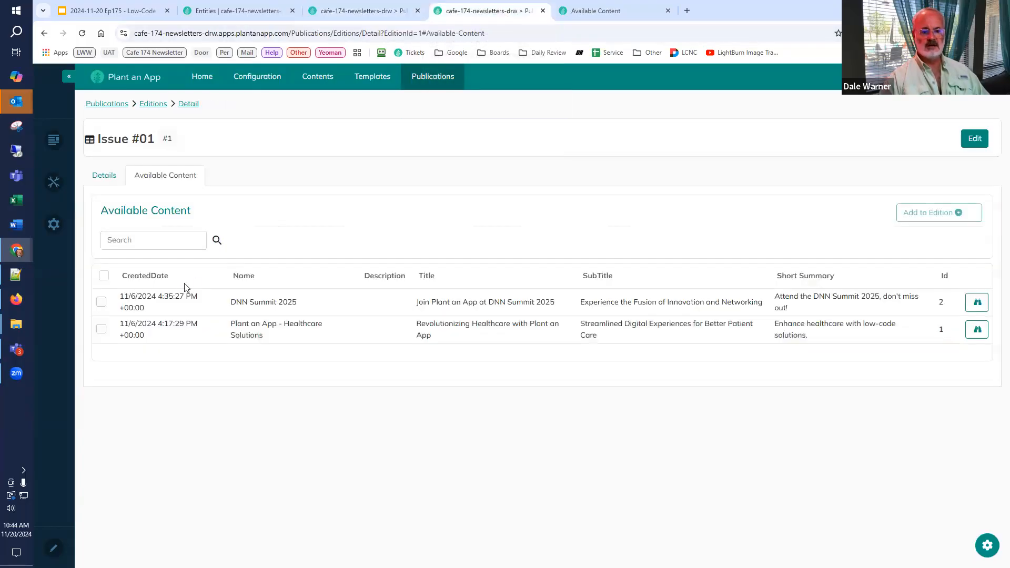
click(104, 277)
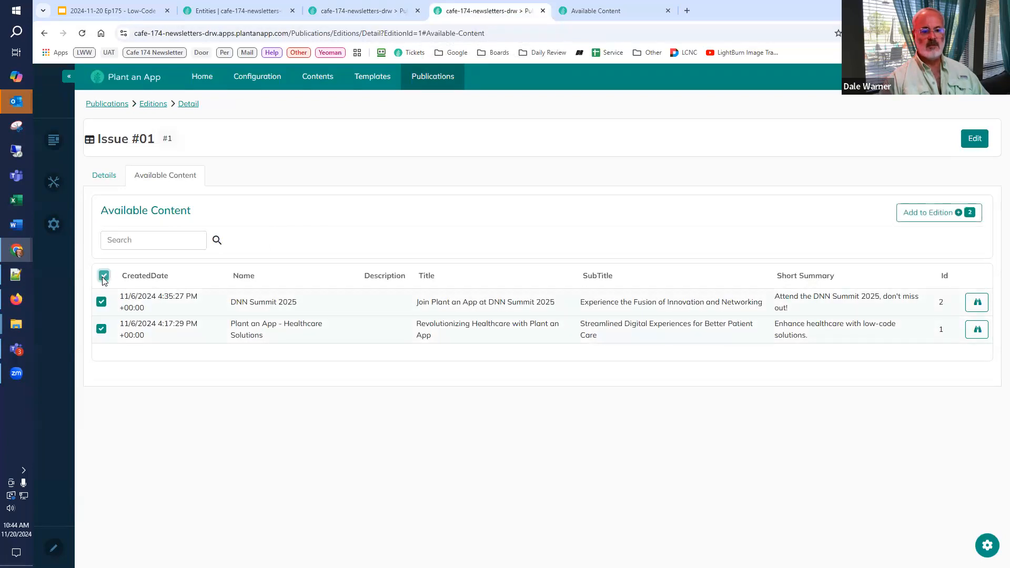
click(932, 216)
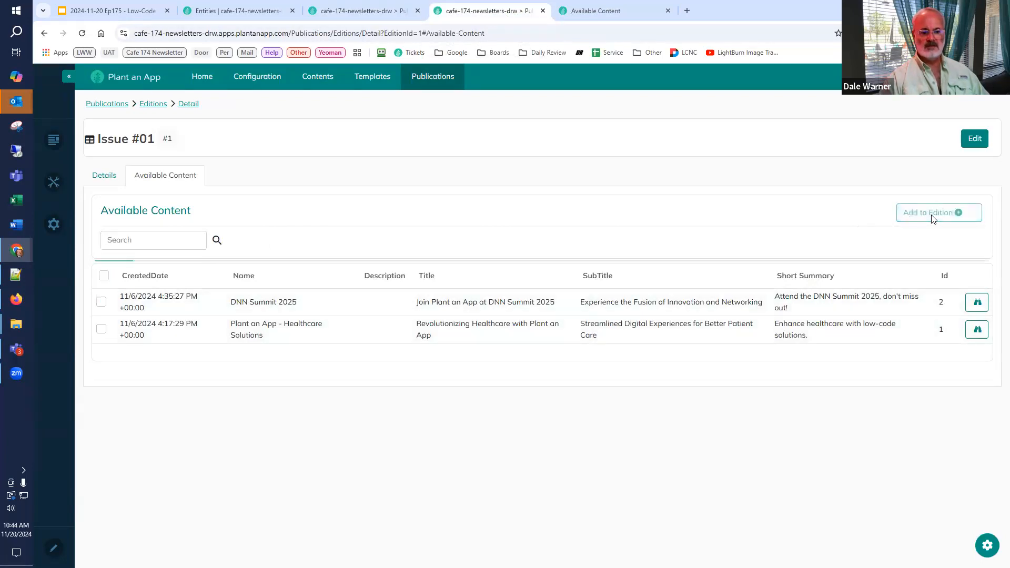
click(351, 18)
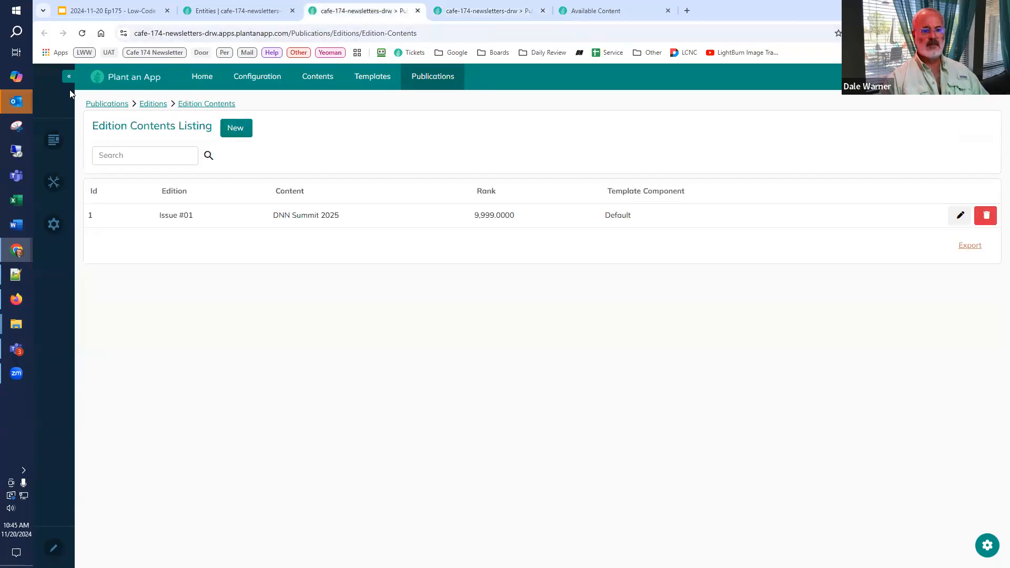
click(83, 34)
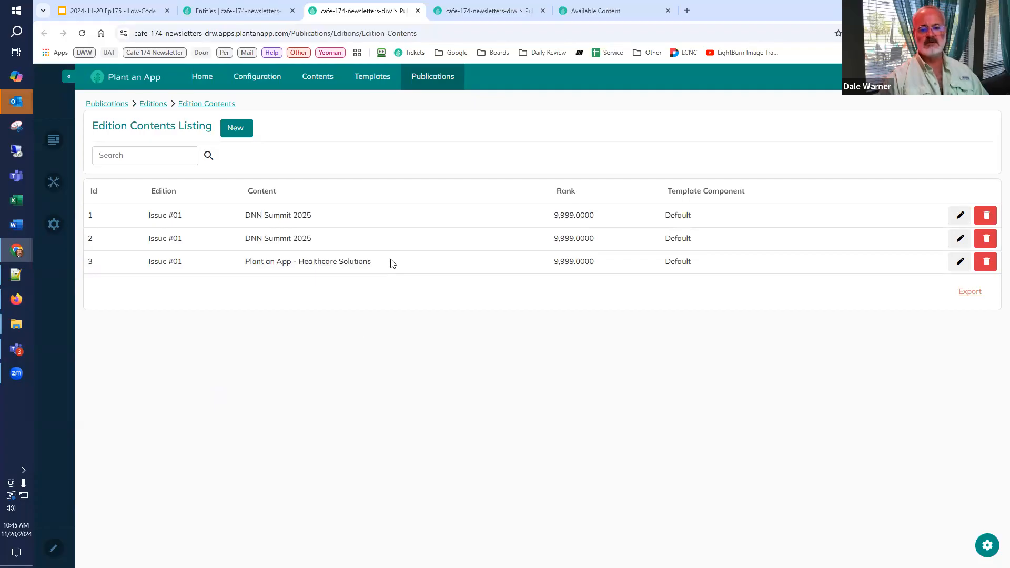
Step: Close the Available Content configuration and add an avt.ActionGrid module to pane P2_25_1 of the Issue #01 detail page in edit mode
click(578, 15)
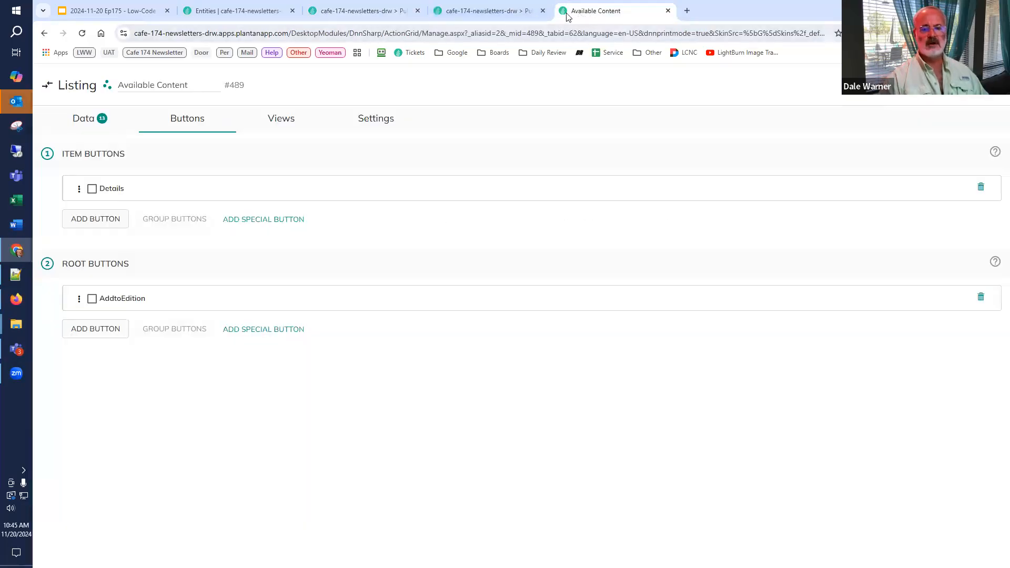
click(667, 11)
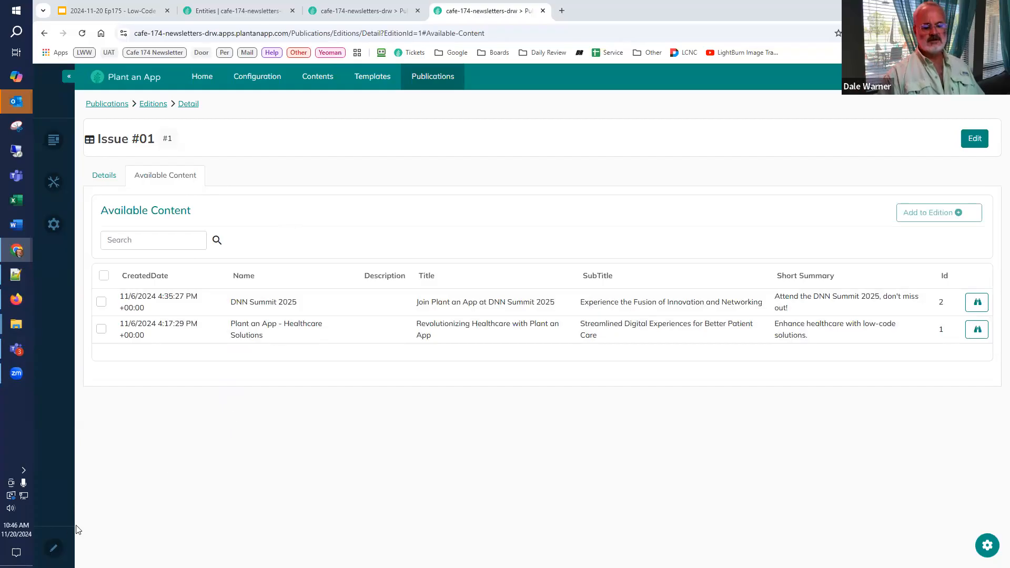
click(66, 548)
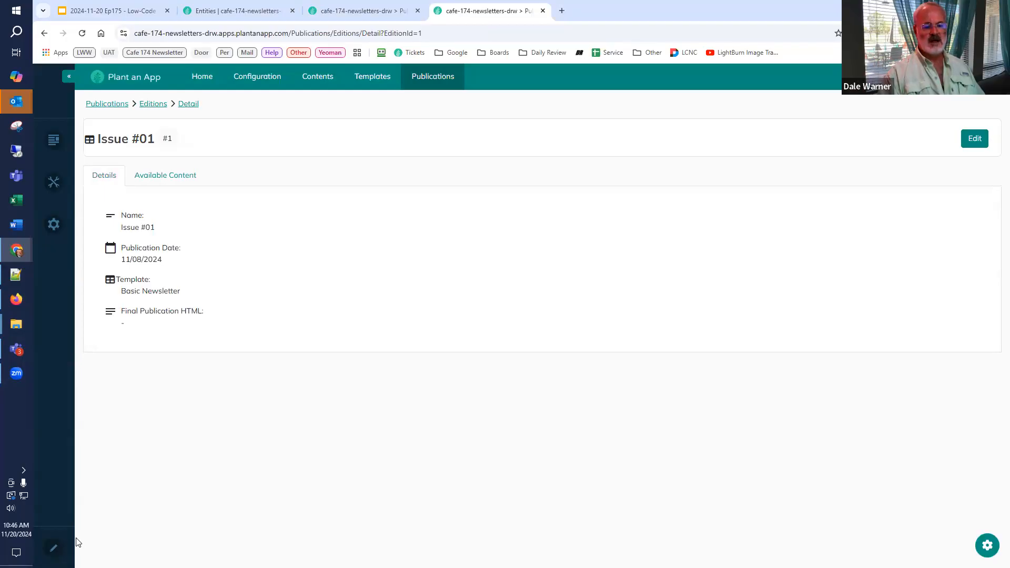
click(64, 547)
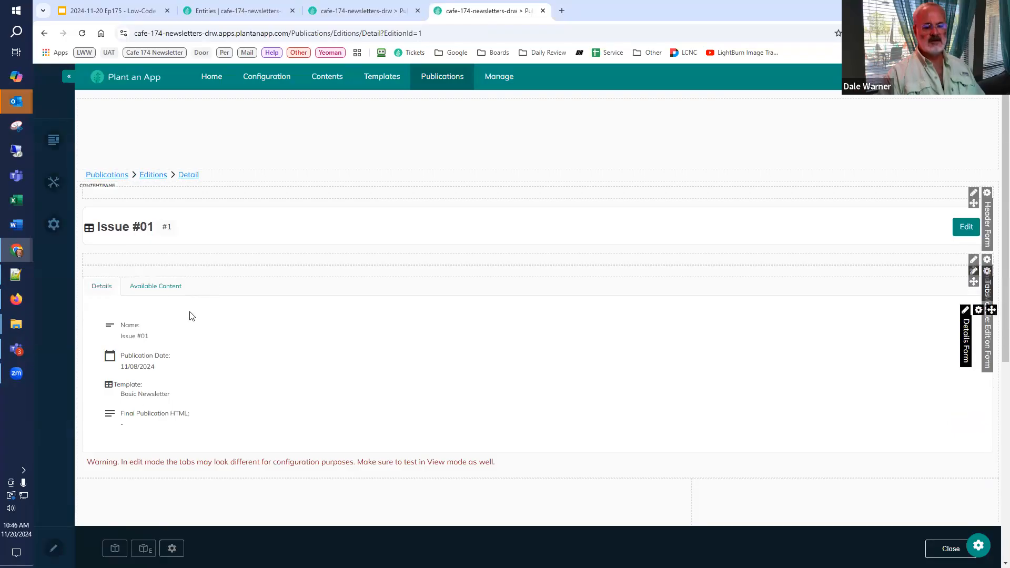
scroll(261, 480, down, 2)
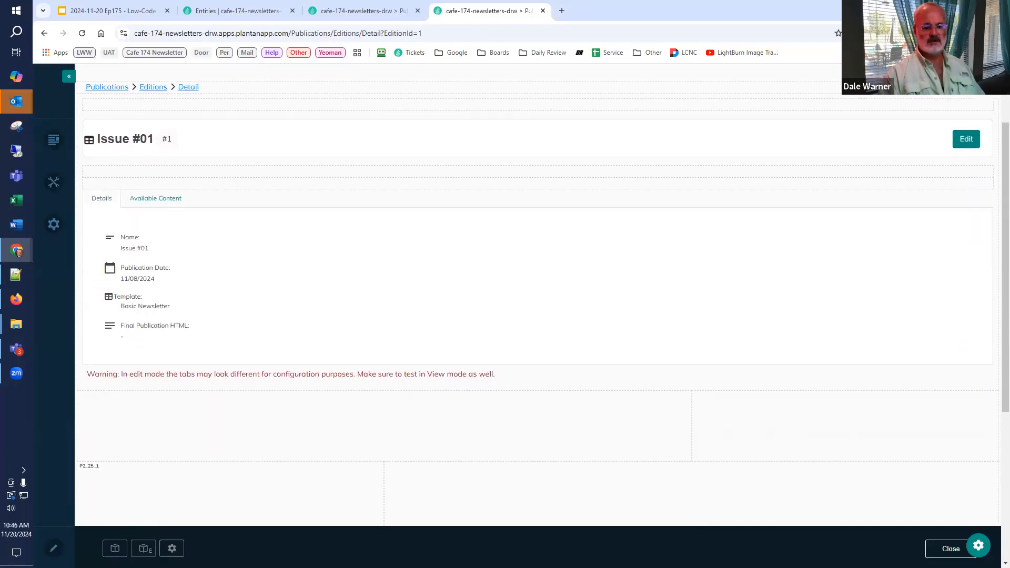
click(114, 548)
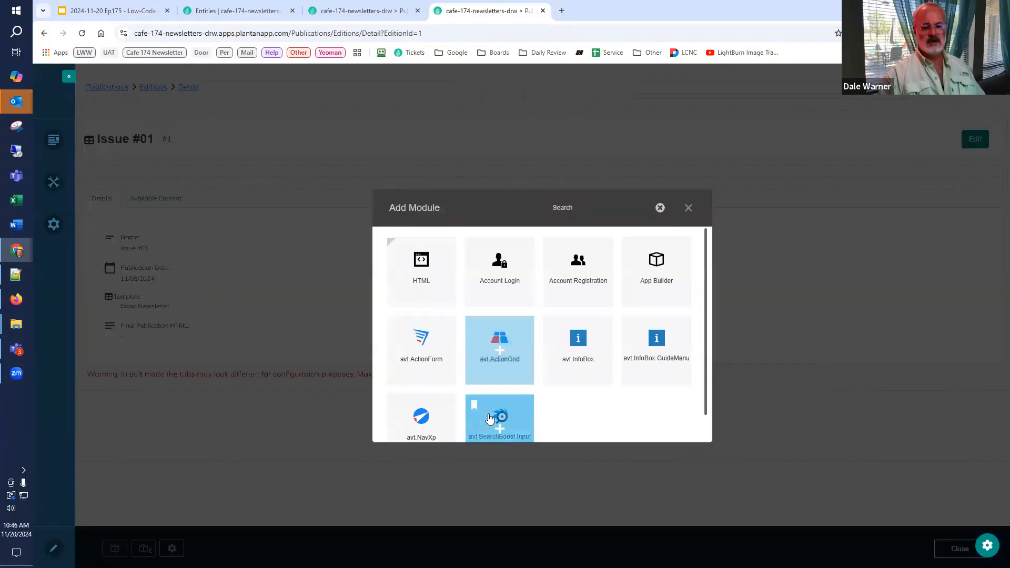
click(497, 362)
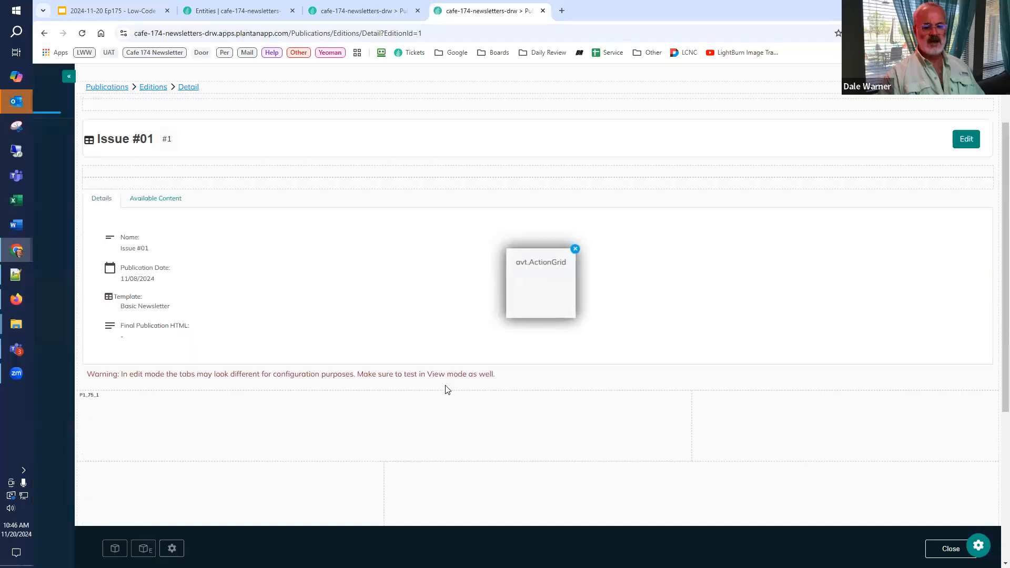
drag(517, 302, 309, 399)
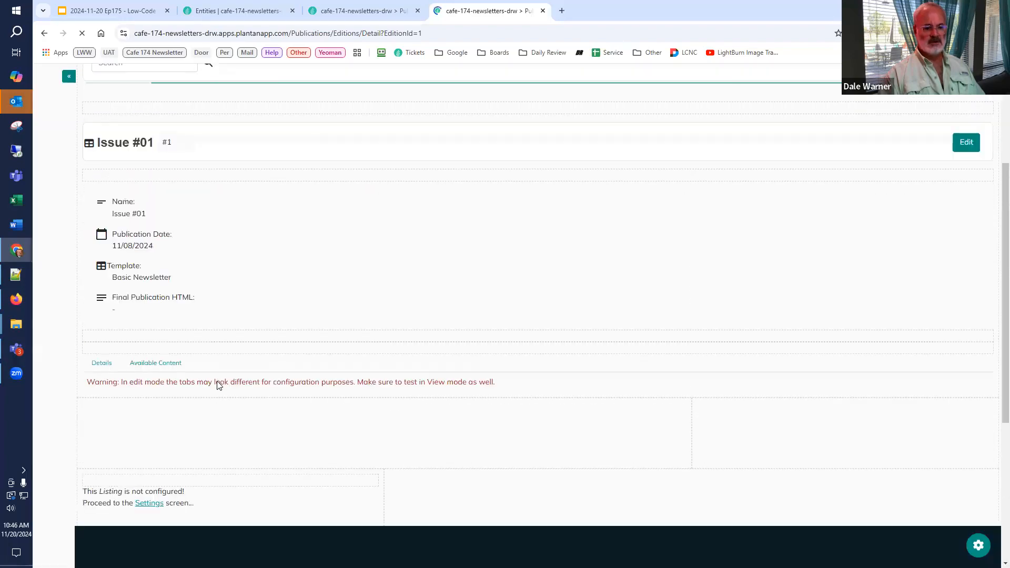
Step: Open the unconfigured listing's settings and set its data source to Edition Contents
scroll(169, 375, down, 3)
mouse_move(153, 334)
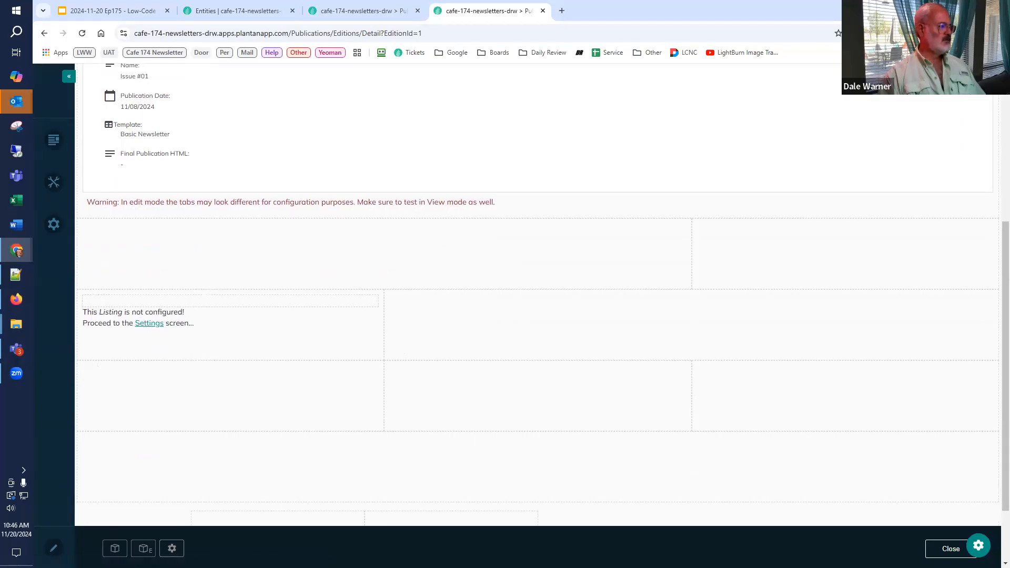
mouse_move(108, 357)
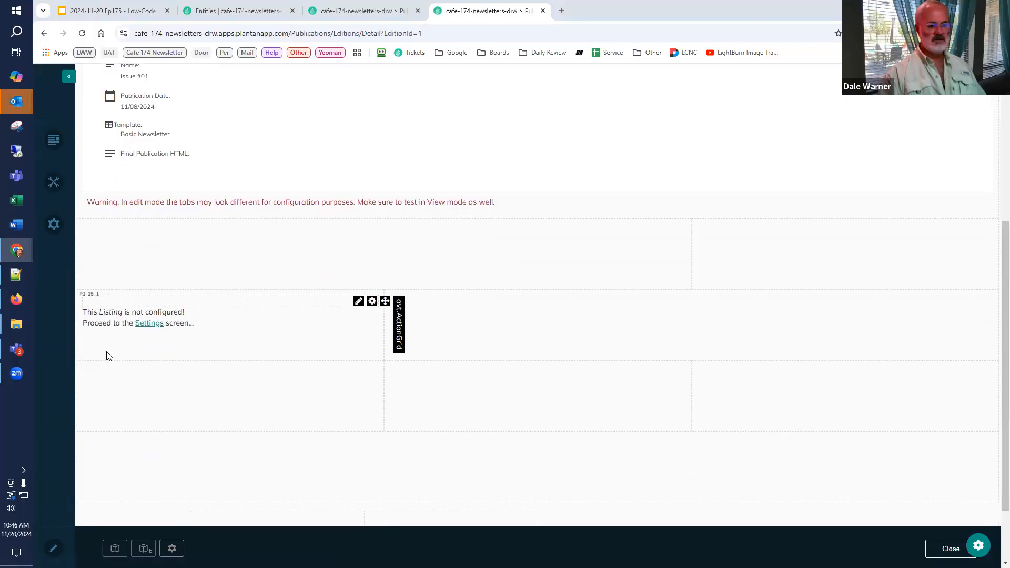
click(145, 324)
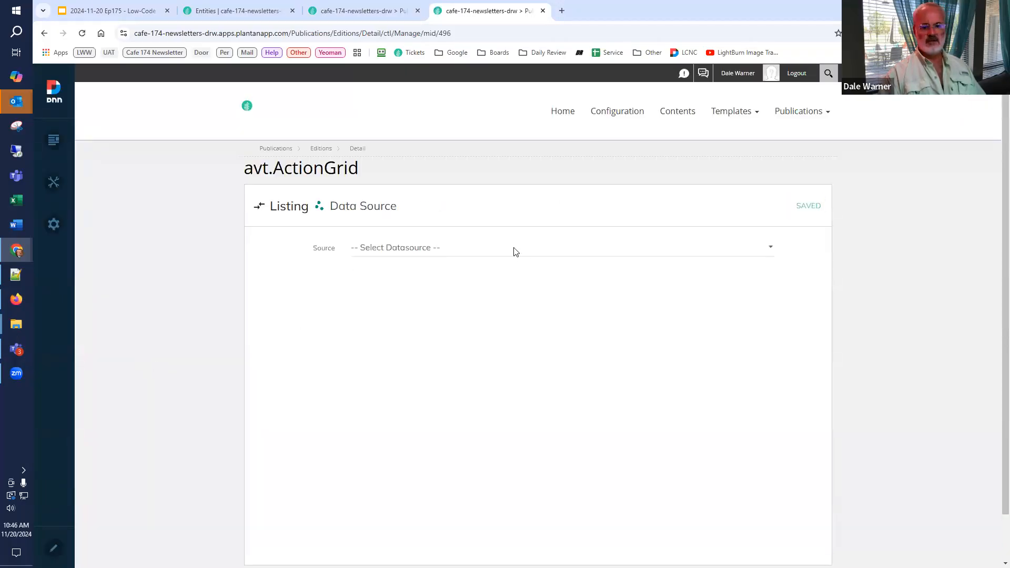
click(515, 252)
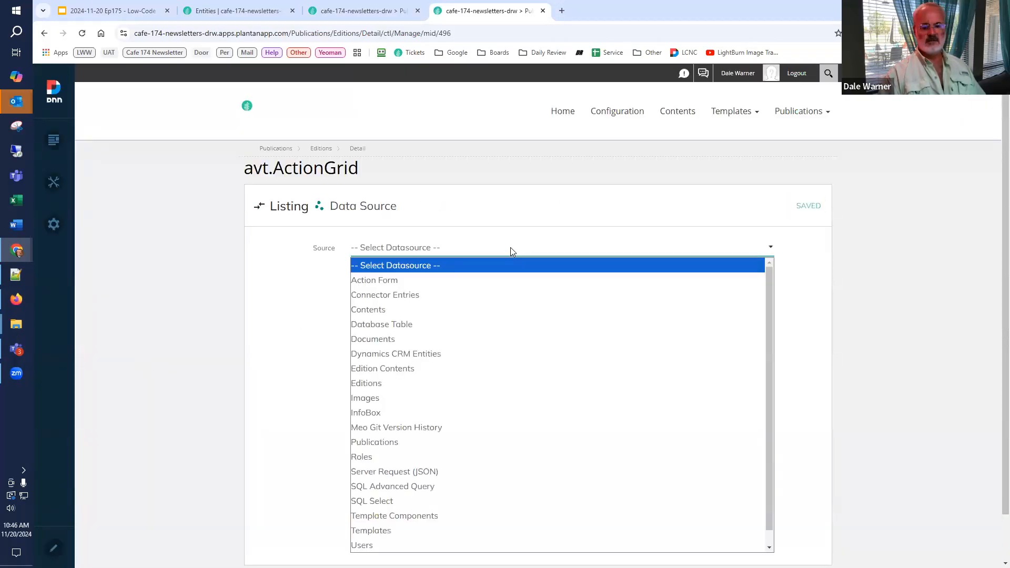
click(456, 368)
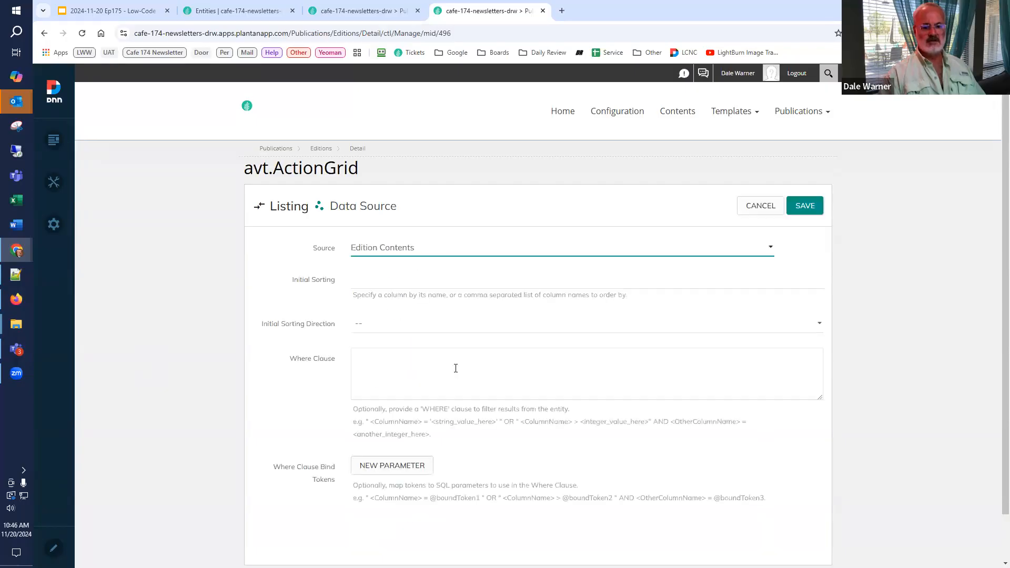
click(432, 282)
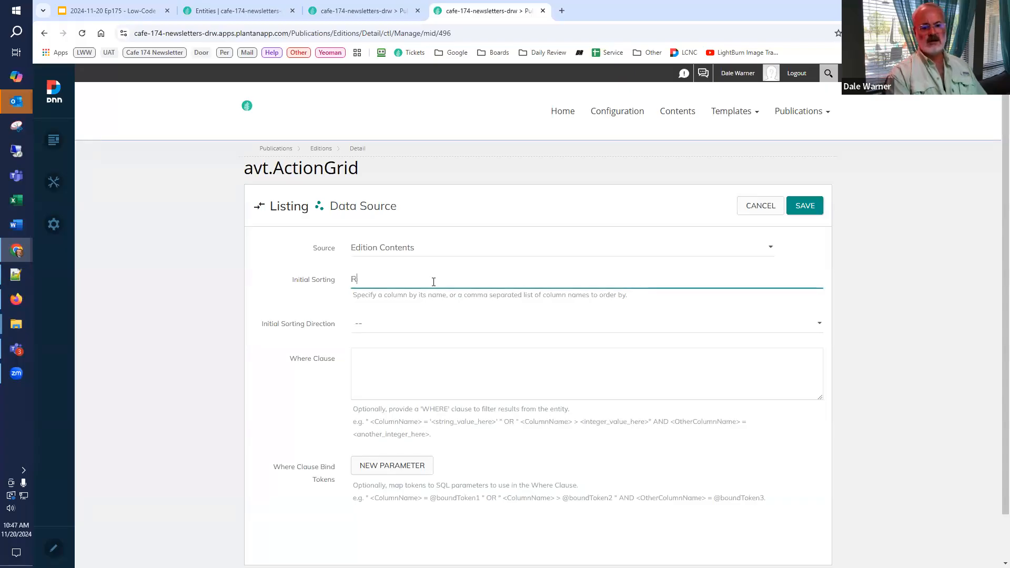
click(407, 323)
click(393, 356)
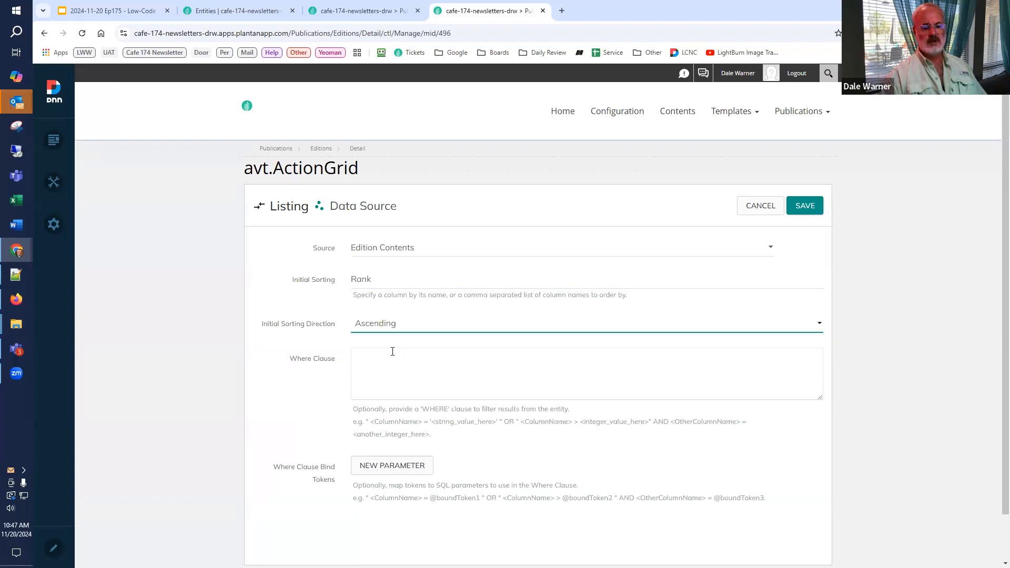
click(390, 359)
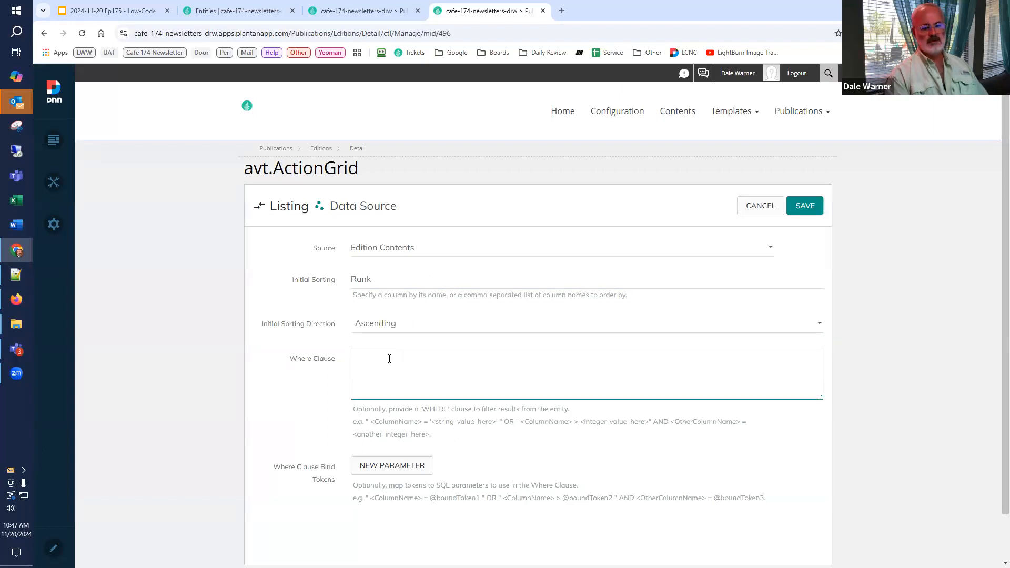
text(Edition)
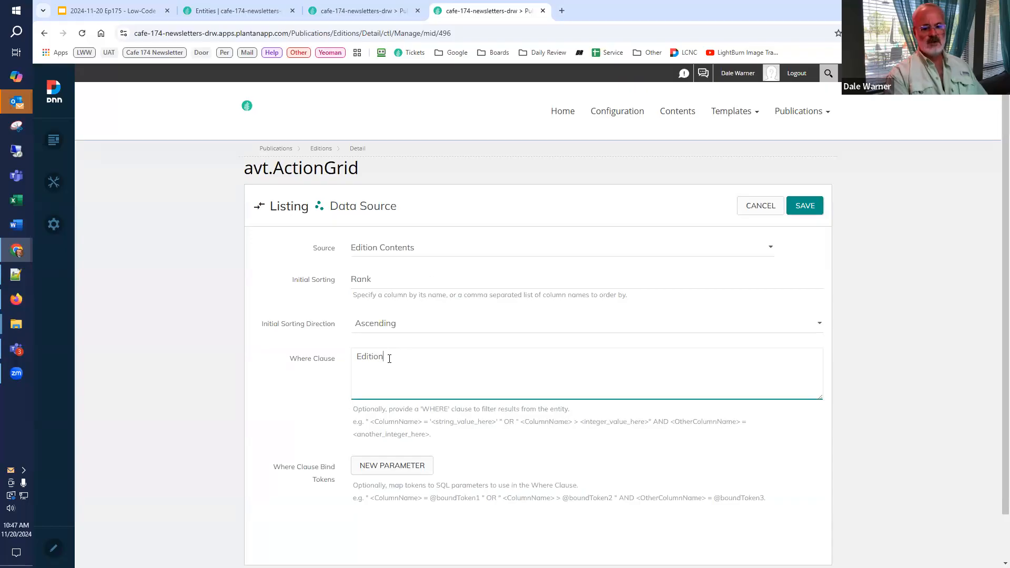
text( = @Edition)
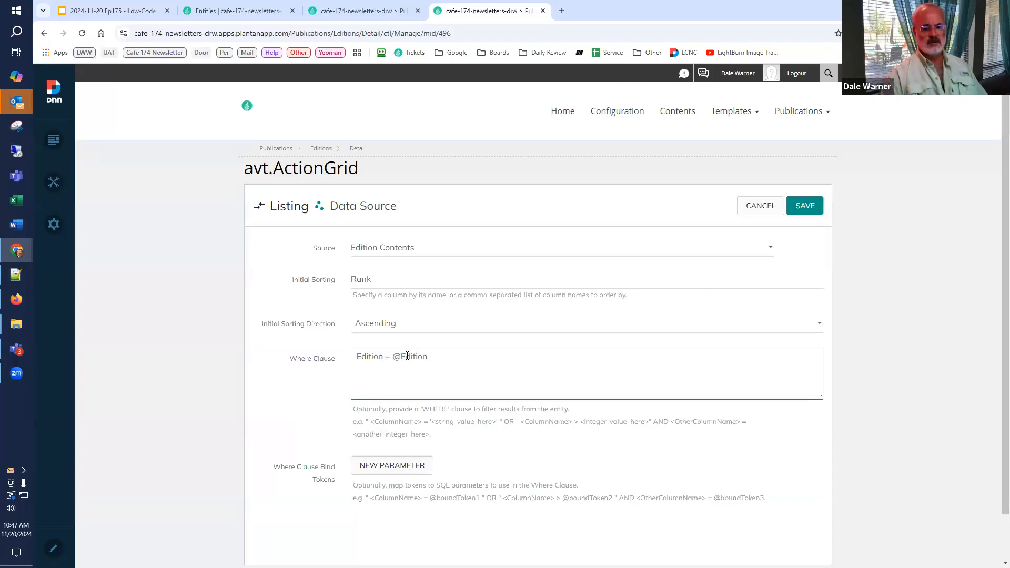
Step: Bind the where clause parameter Edition to [GET:EditionId], check the Edition Contents listing's columns, and save the data source
double_click(408, 356)
key(ctrl+c)
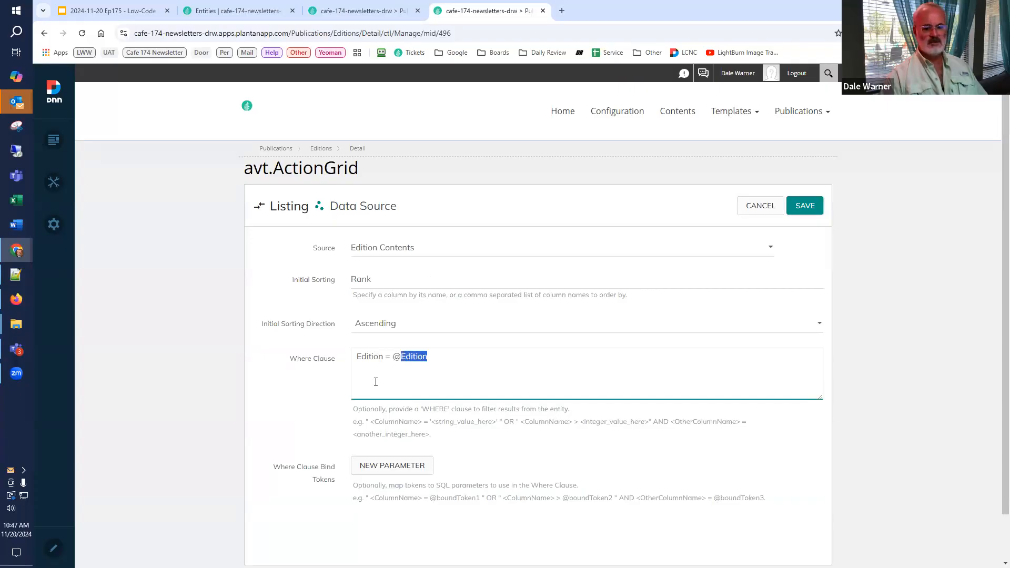
scroll(373, 385, down, 1)
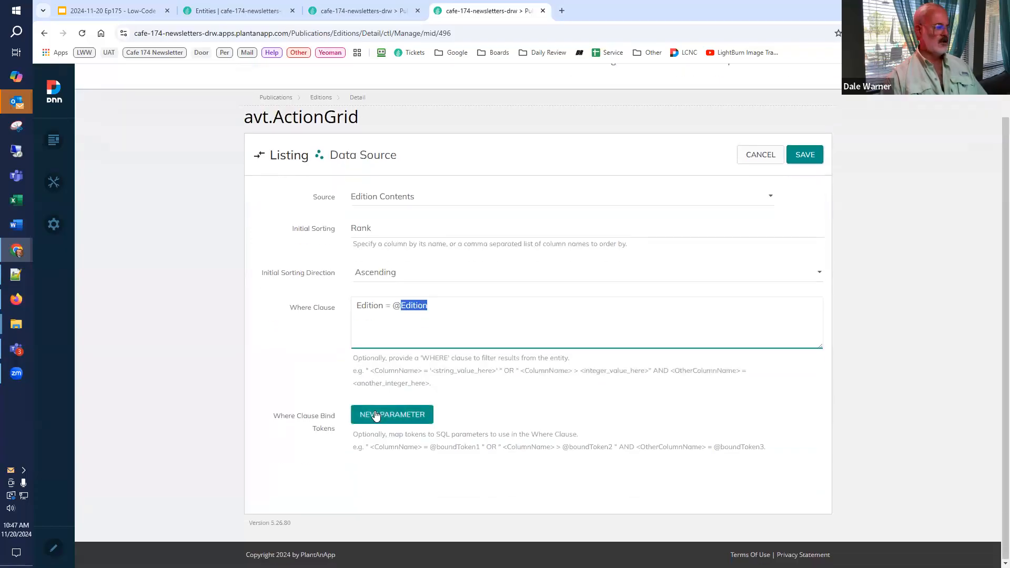
click(377, 415)
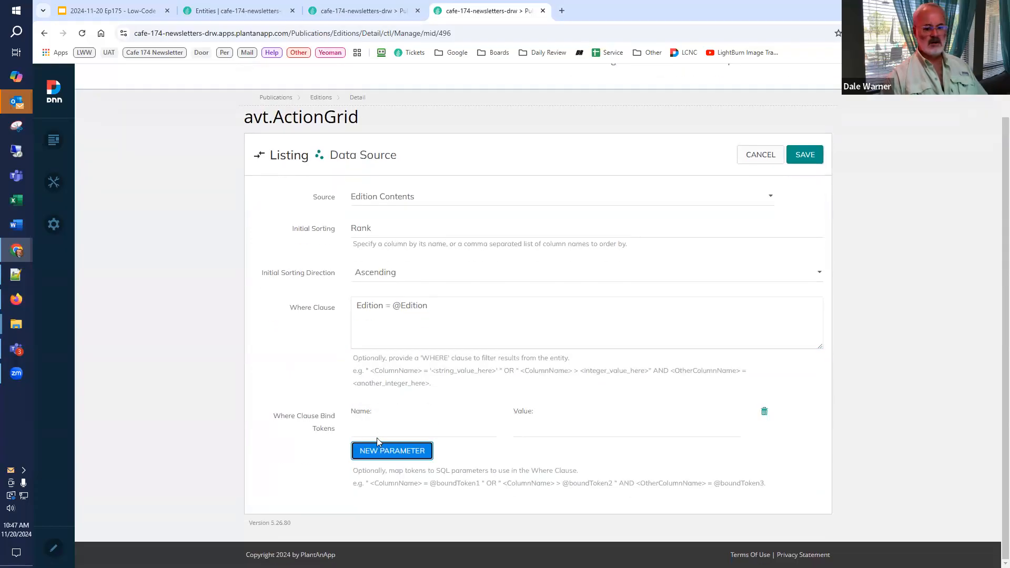
click(381, 432)
key(ctrl+v)
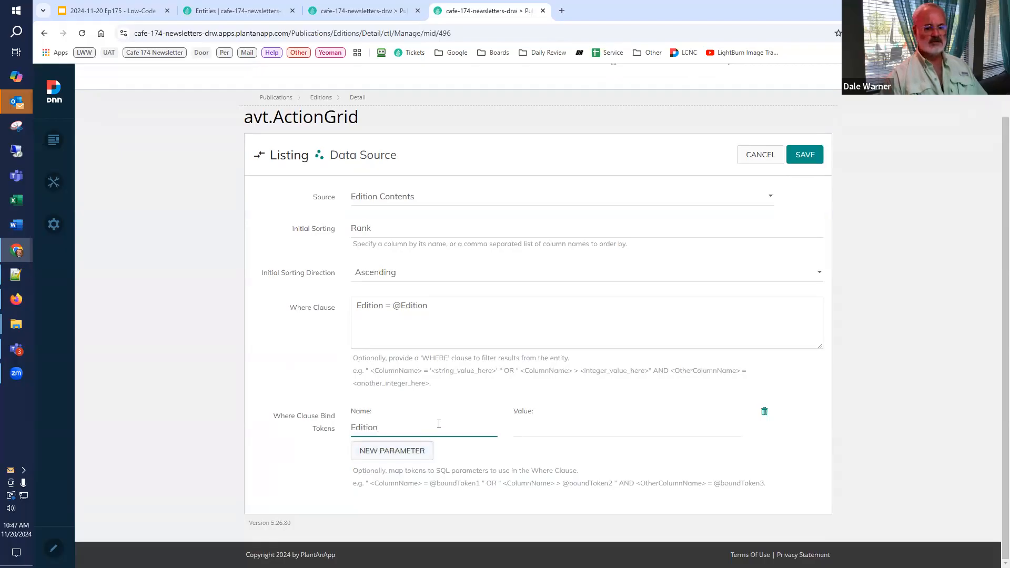
click(532, 424)
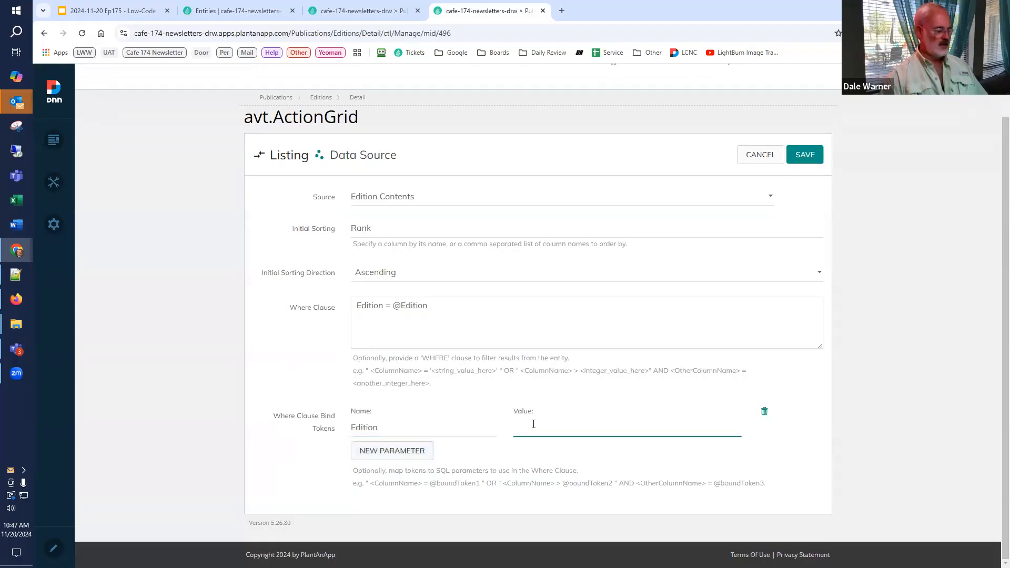
key(super+v)
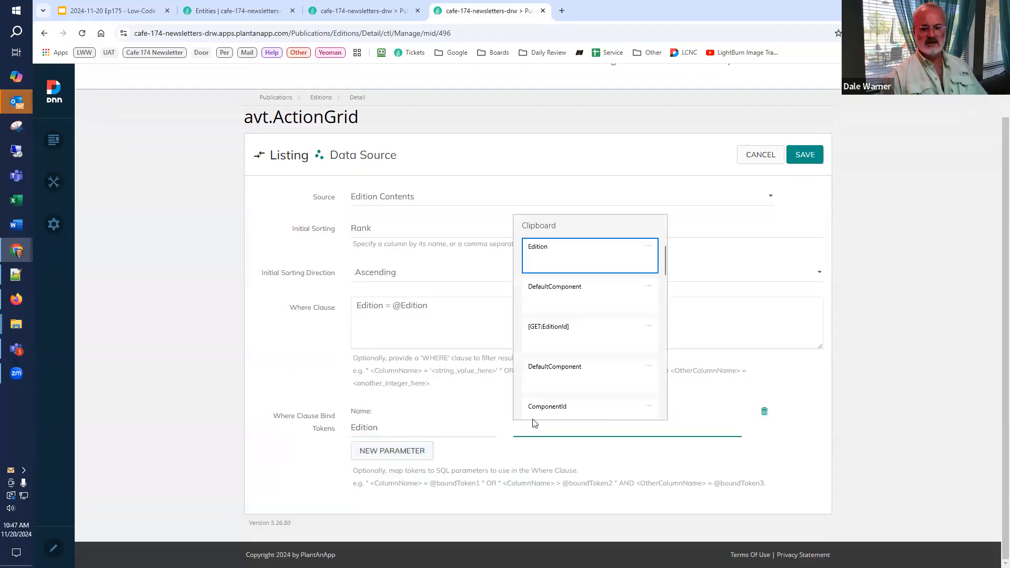
click(552, 333)
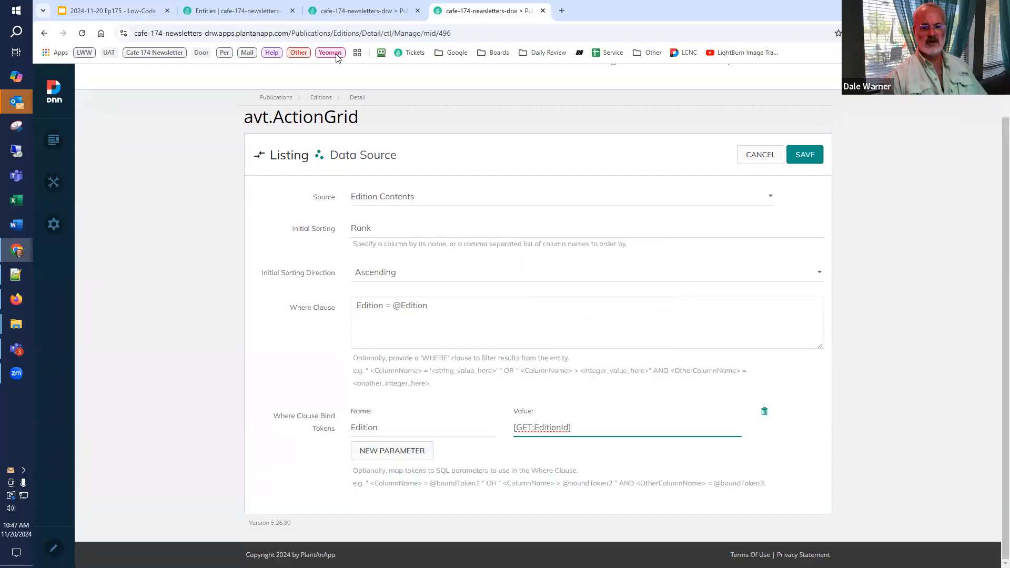
click(326, 11)
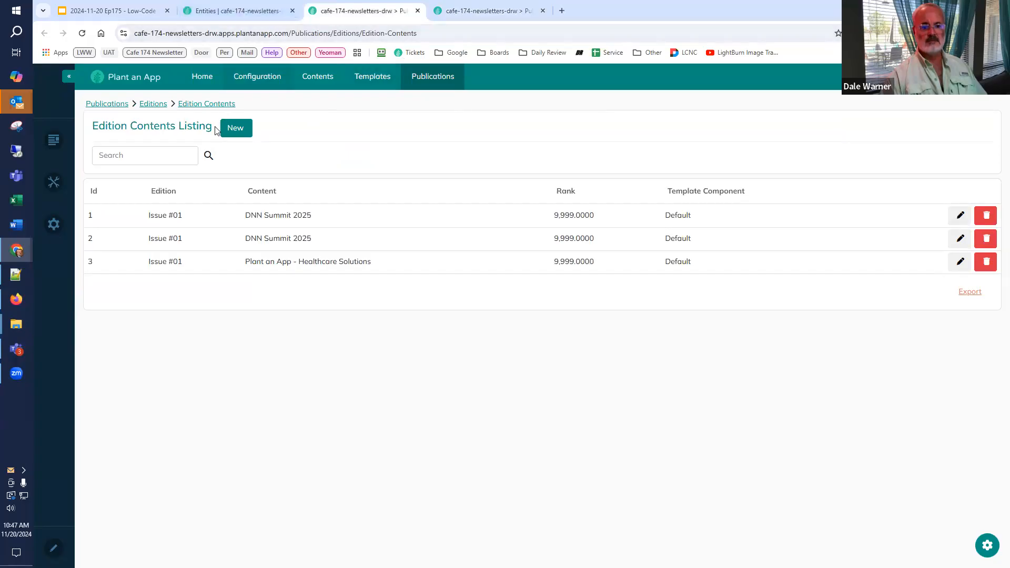
click(472, 11)
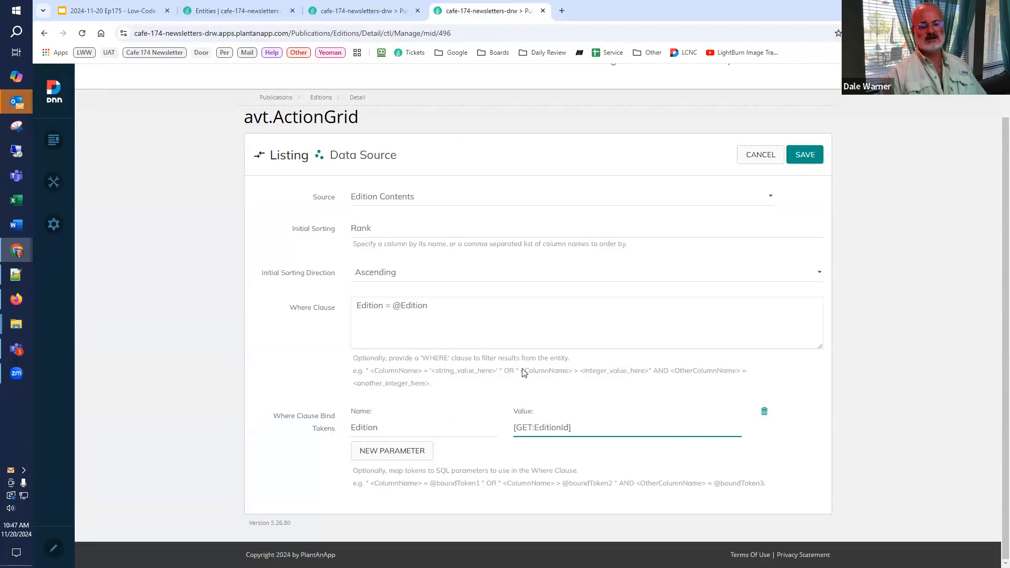
click(794, 155)
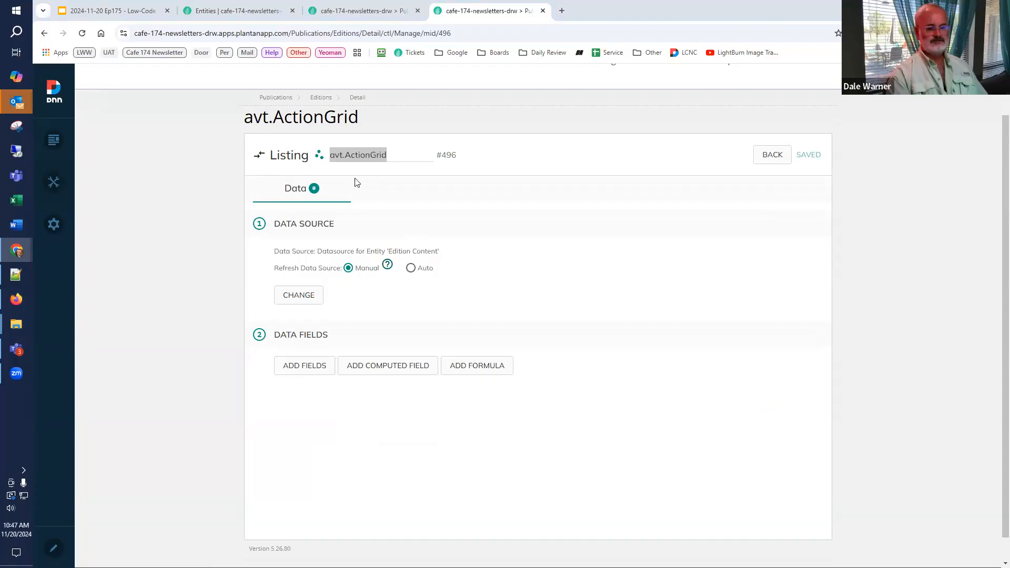
Step: Rename the avt.ActionGrid listing so that it is identified as the selected content
click(410, 152)
key(ctrl+a)
text(Sel)
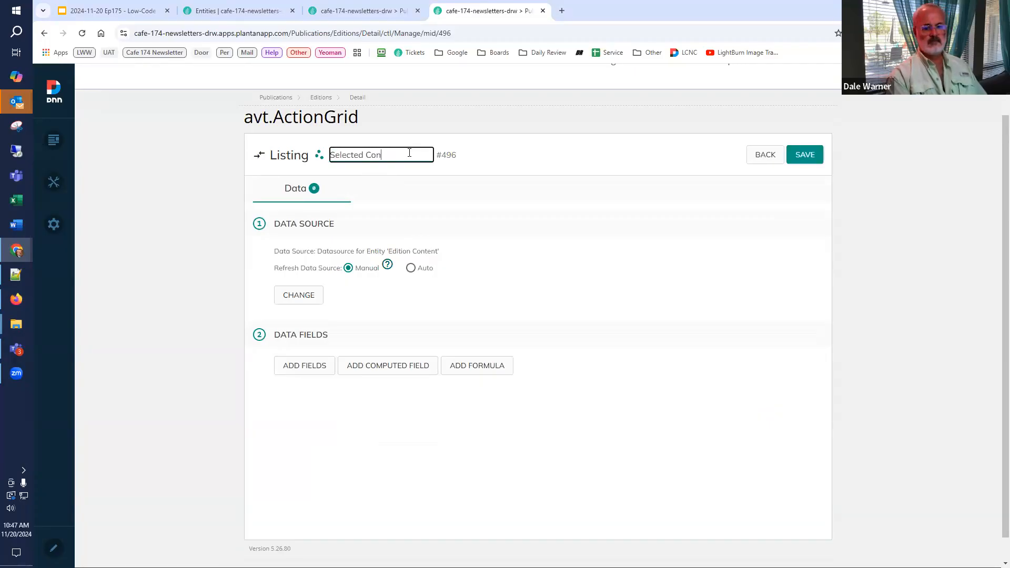
Step: Start adding data fields to the Selected Content listing and select the Id and Rank fields
click(293, 365)
click(278, 372)
scroll(271, 379, down, 4)
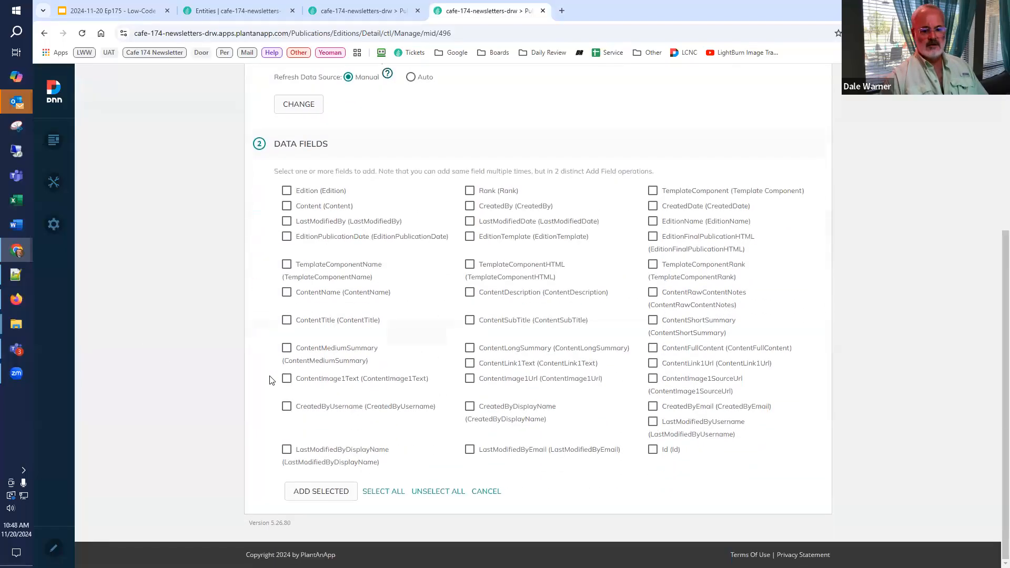
click(653, 451)
key(ctrl+f)
text(rank)
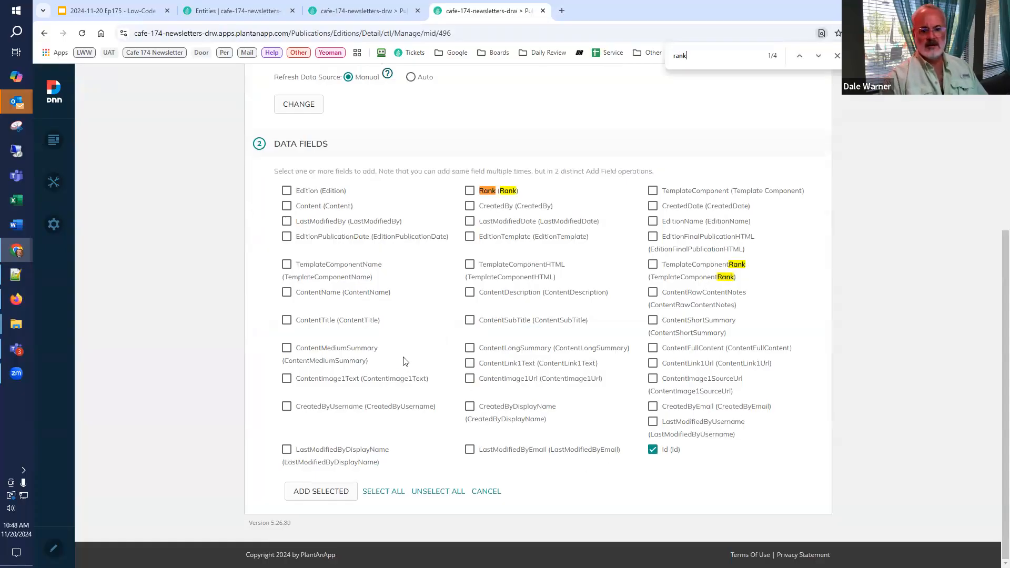
click(468, 196)
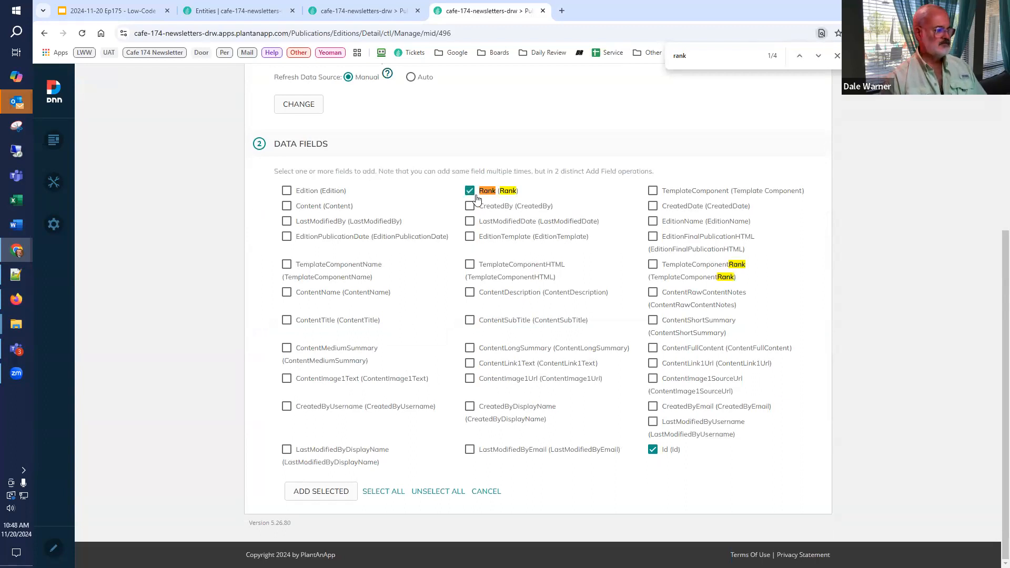
Step: Select TemplateComponentName, ContentName and ContentTitle as well, add the selected fields to the listing, and move Id to the front
key(ctrl+f)
text(componen)
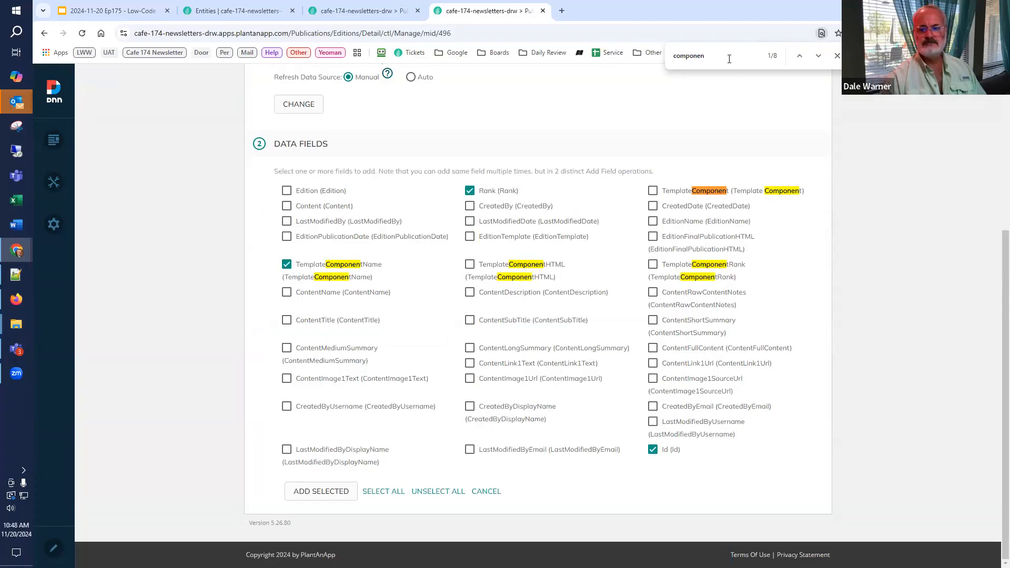
key(ctrl+f)
text(name)
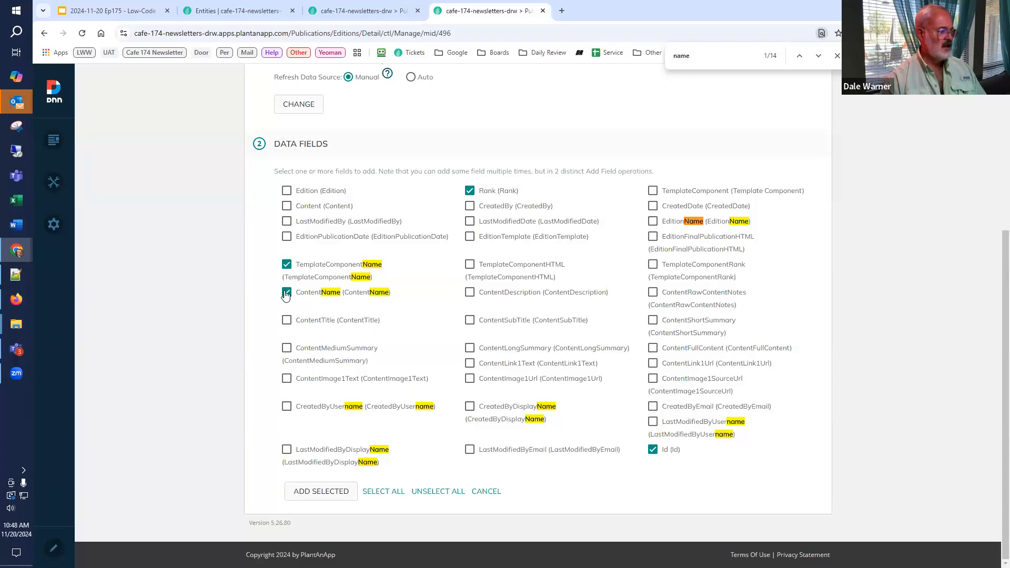
click(287, 320)
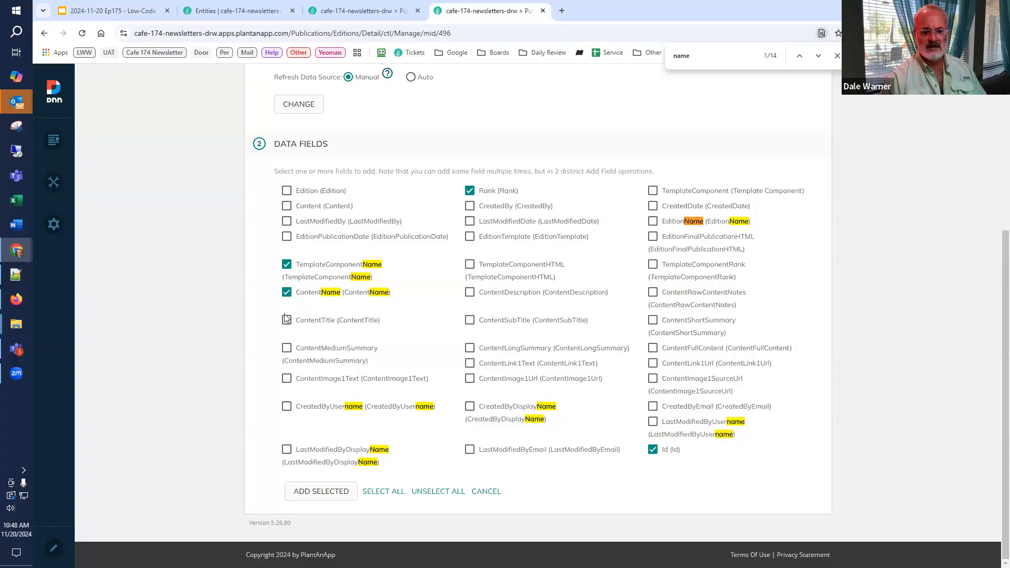
click(317, 491)
drag(291, 290, 295, 174)
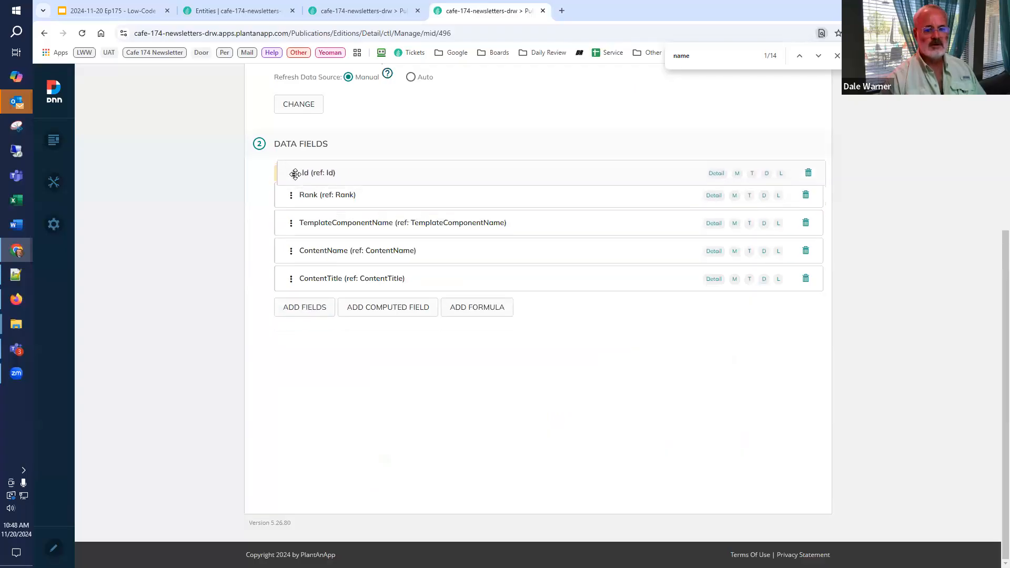
Step: Shorten the title of the TemplateComponentName field to Component
click(311, 234)
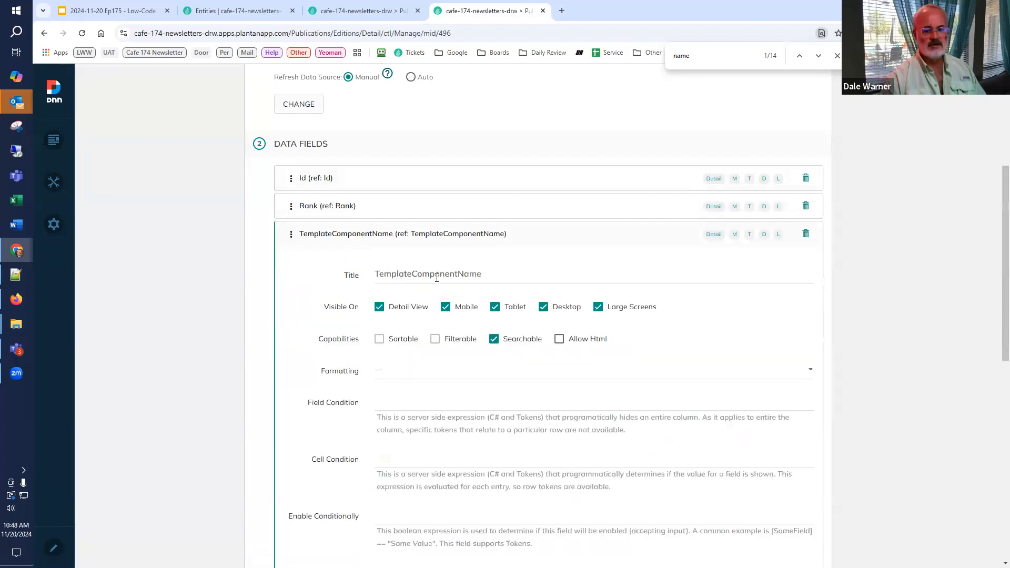
drag(414, 272, 301, 262)
key(BackSpace)
key(End)
key(BackSpace)
key(BackSpace)
key(BackSpace)
key(BackSpace)
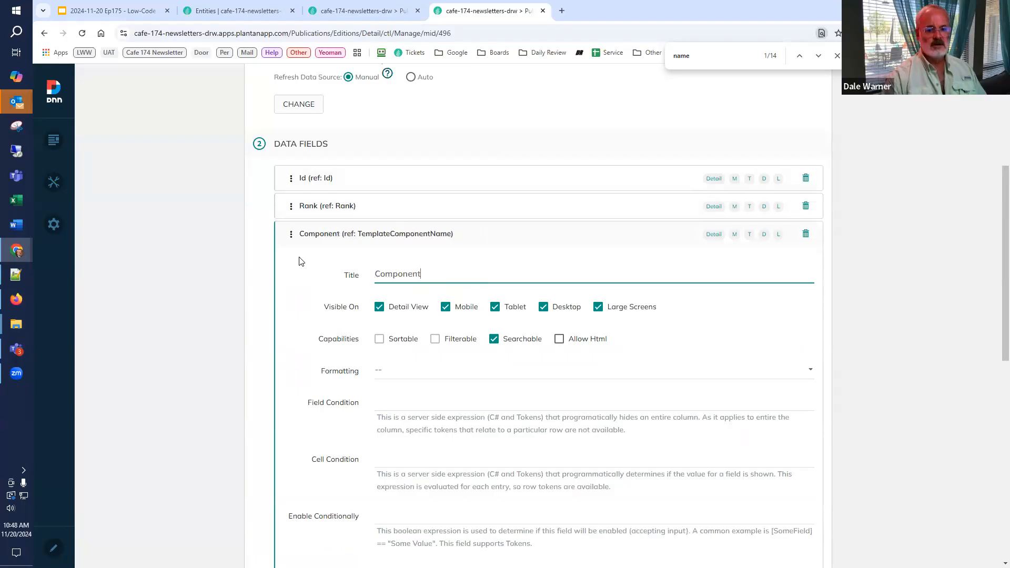
click(306, 235)
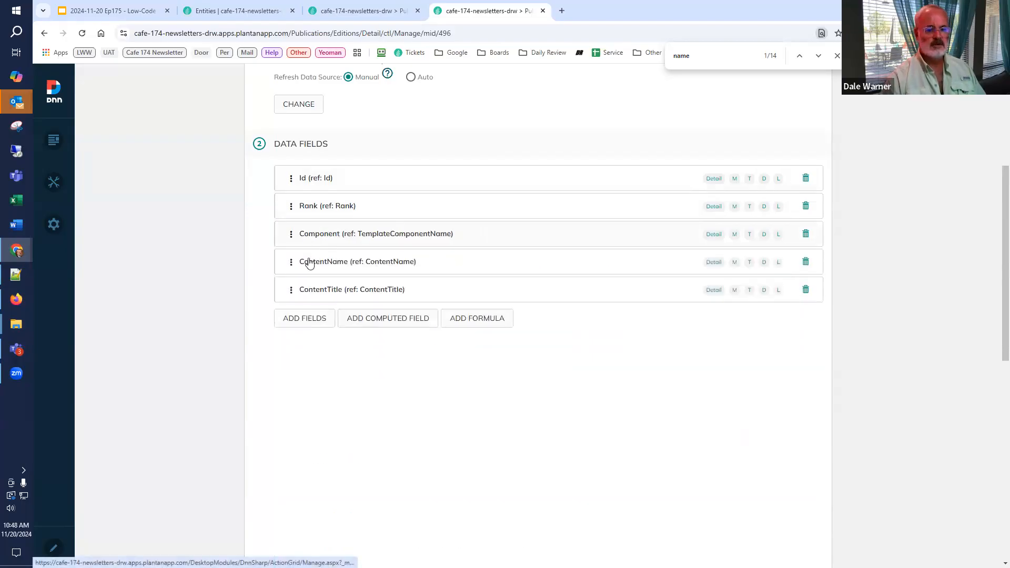
Step: Shorten the title of the ContentName field to Name
click(310, 265)
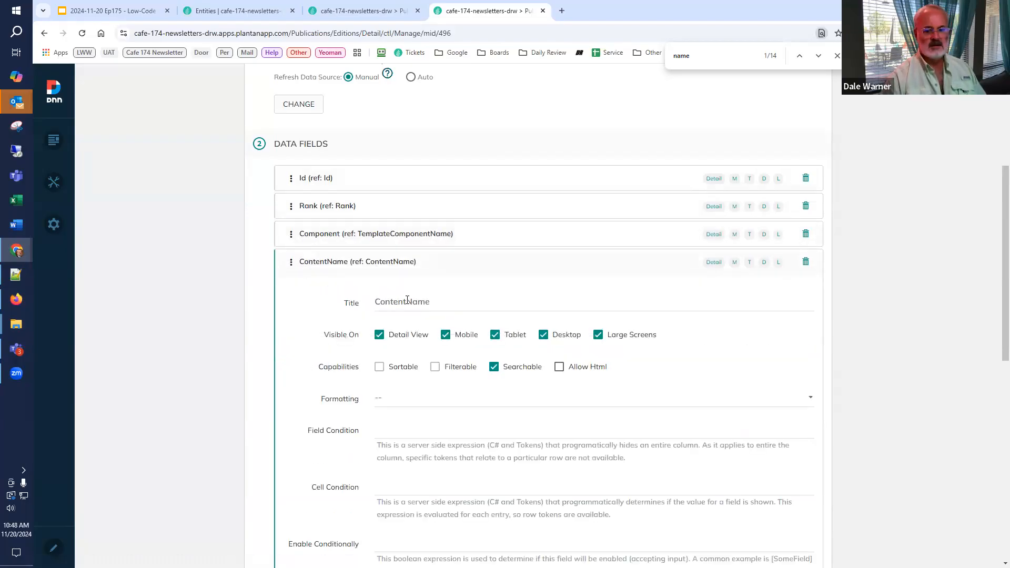
drag(406, 302, 284, 298)
key(BackSpace)
click(321, 263)
Step: Shorten the title of the ContentTitle field to Title and collapse its settings
click(317, 299)
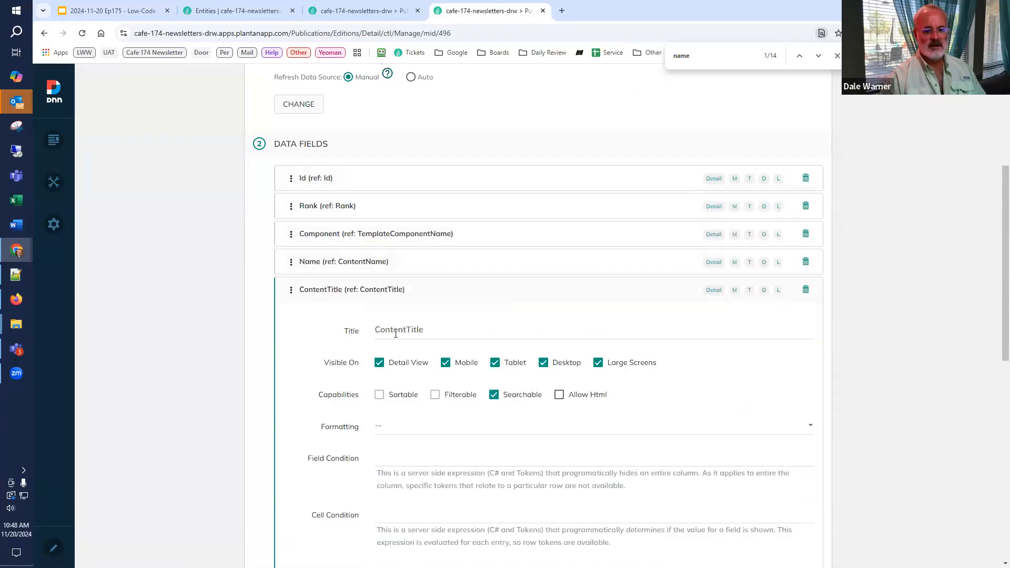
click(328, 321)
key(Delete)
key(Delete)
key(Delete)
key(Delete)
key(Delete)
key(Delete)
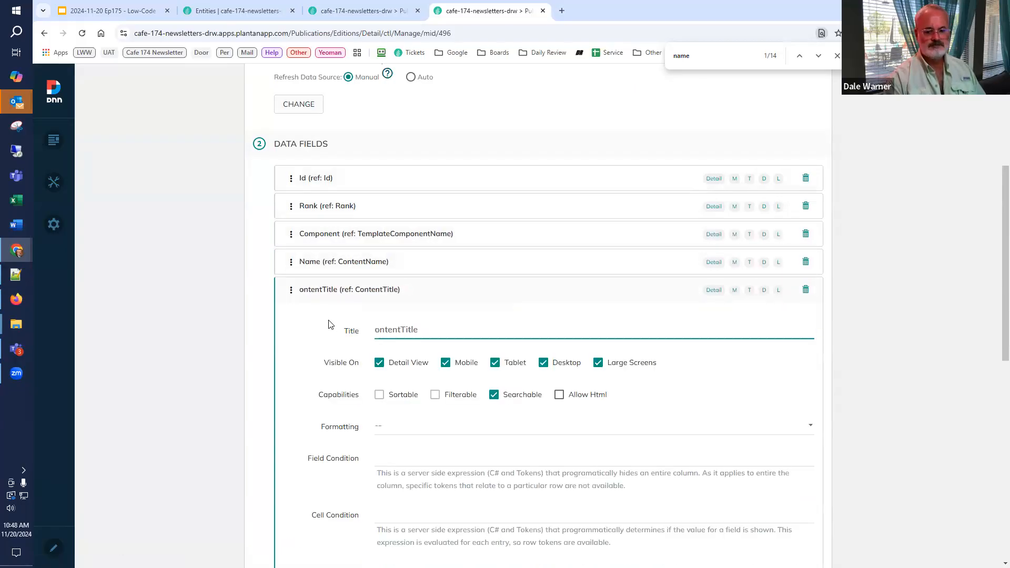
key(Delete)
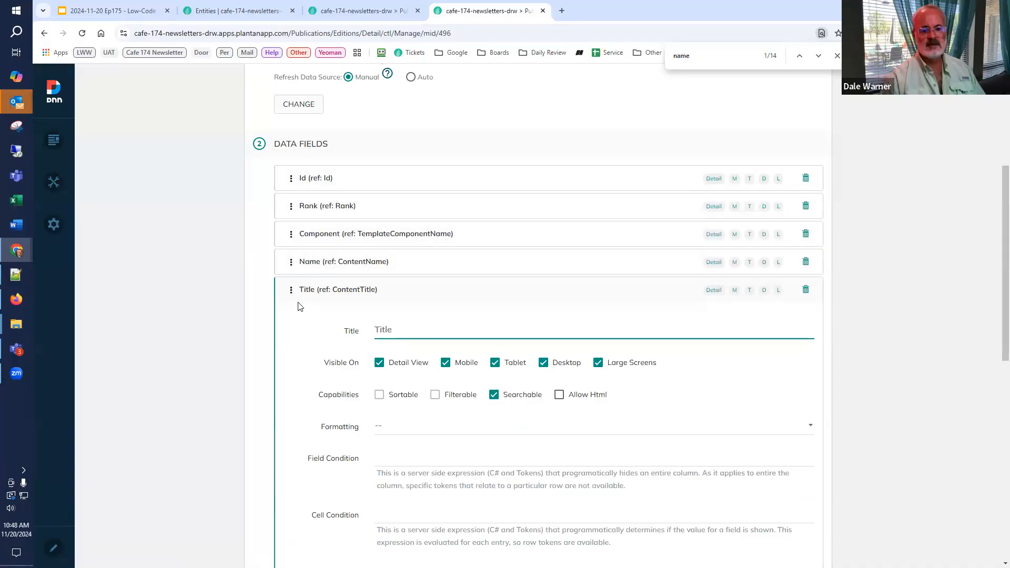
scroll(299, 305, down, 1)
click(330, 203)
Step: Save the Selected Content listing, return to the edition detail page and leave edit mode
scroll(330, 261, up, 3)
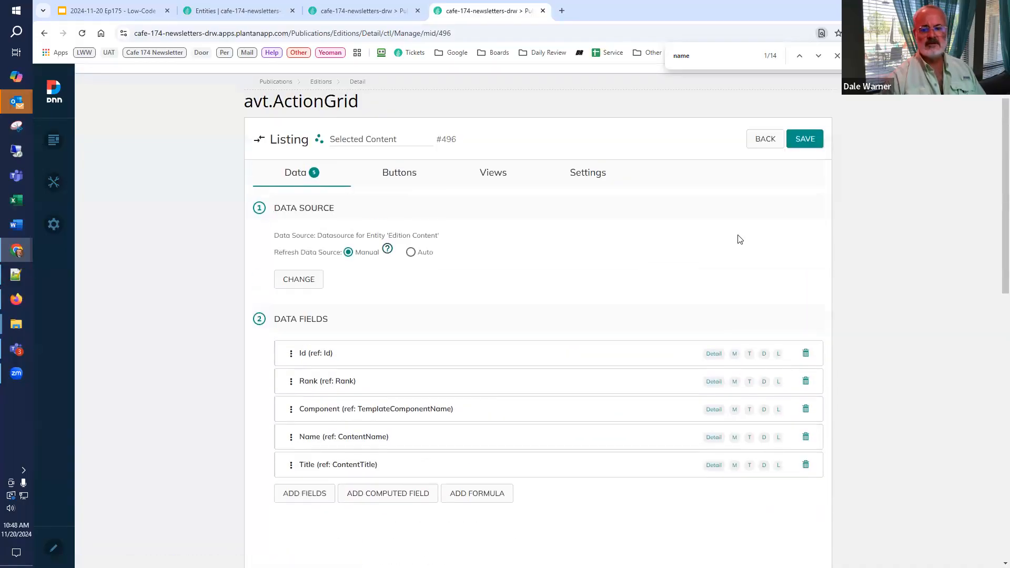
click(805, 140)
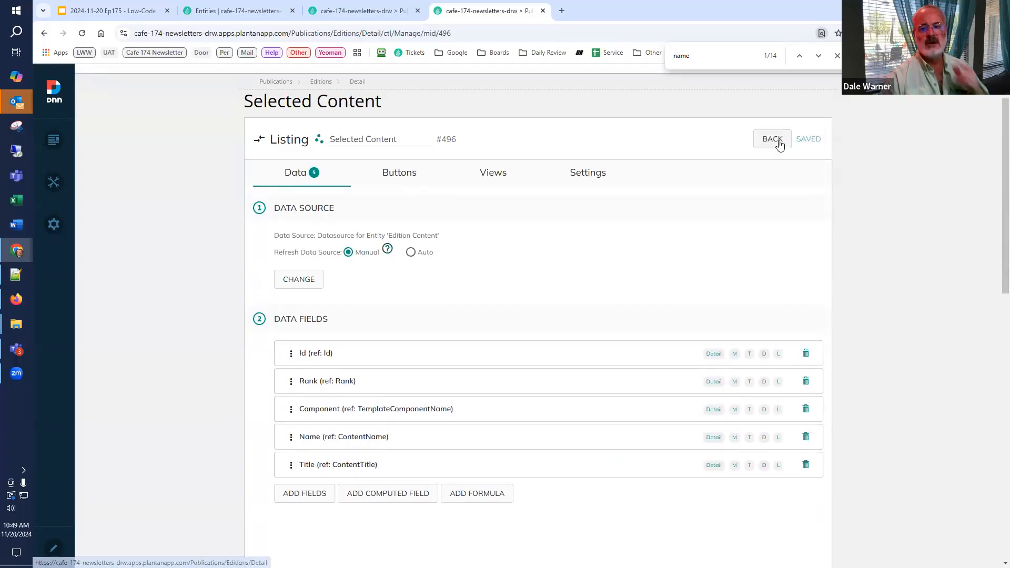
click(781, 141)
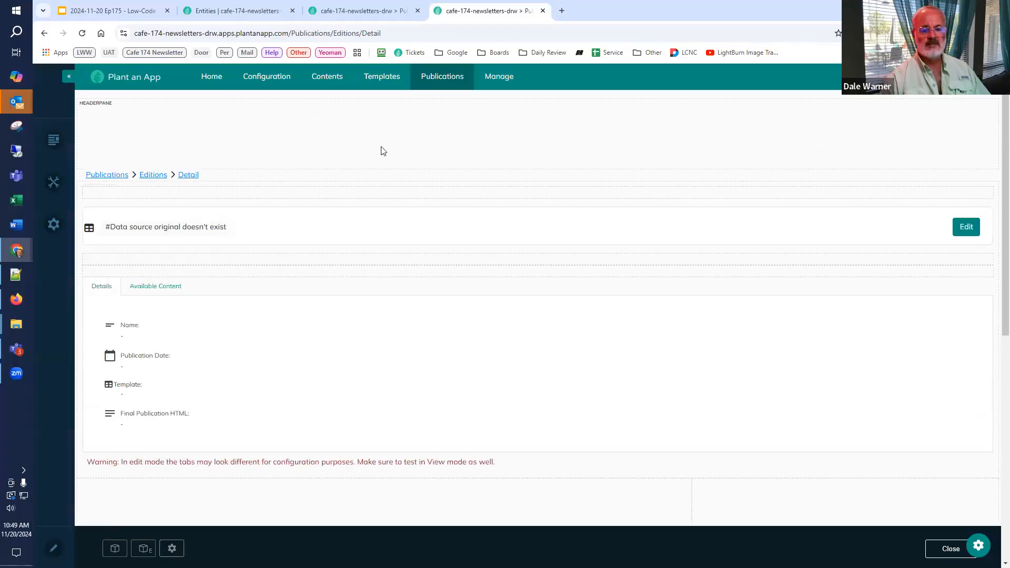
click(943, 550)
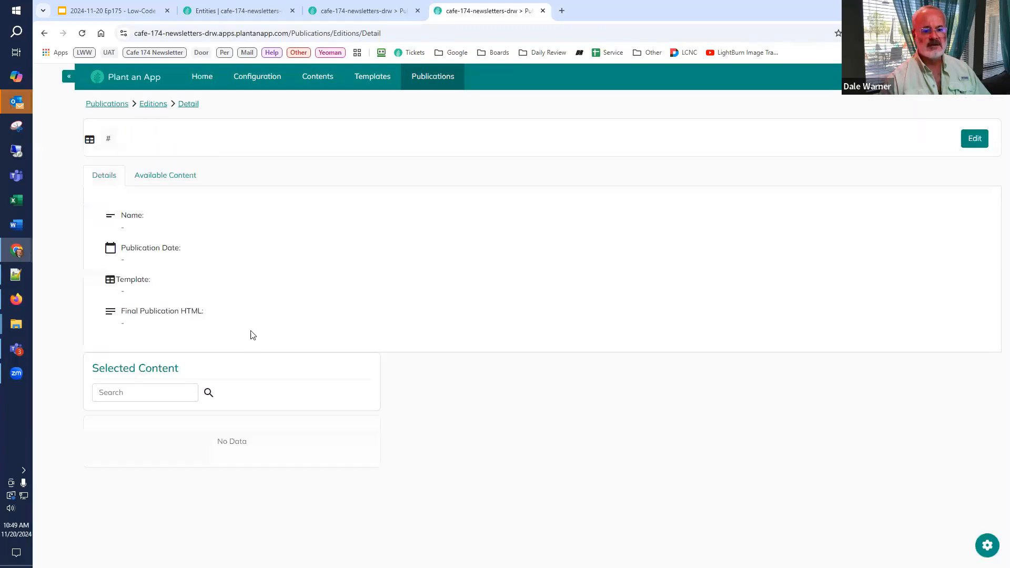
Step: Open the Issue #01 edition of the Cafe Demo publication and review its Selected Content listing
mouse_move(420, 79)
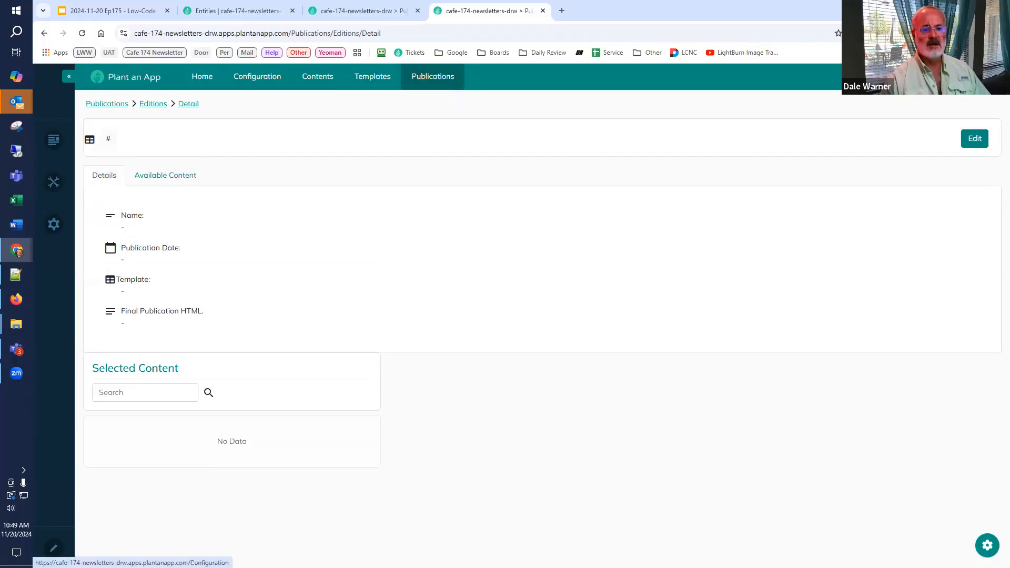
click(423, 79)
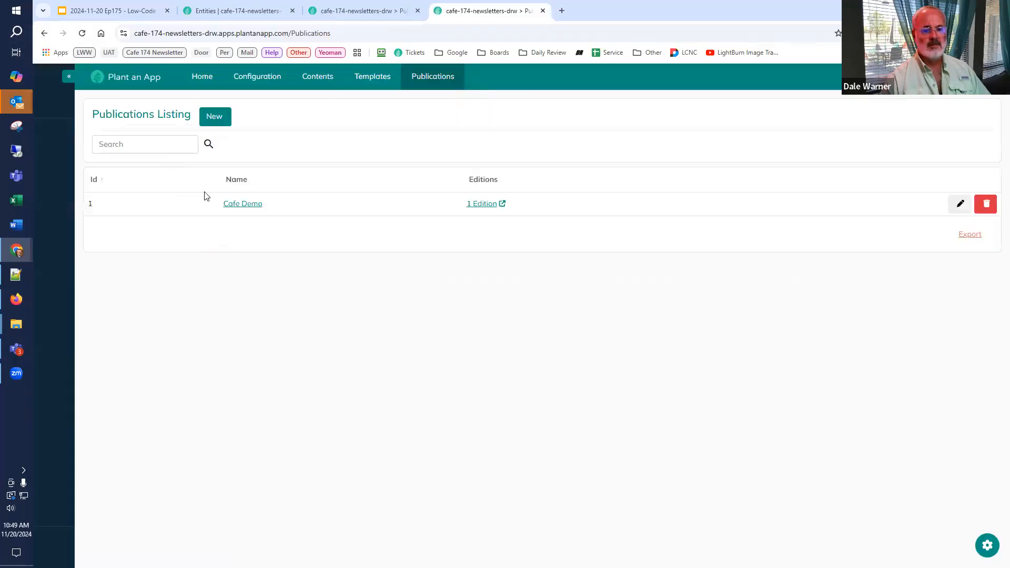
click(471, 207)
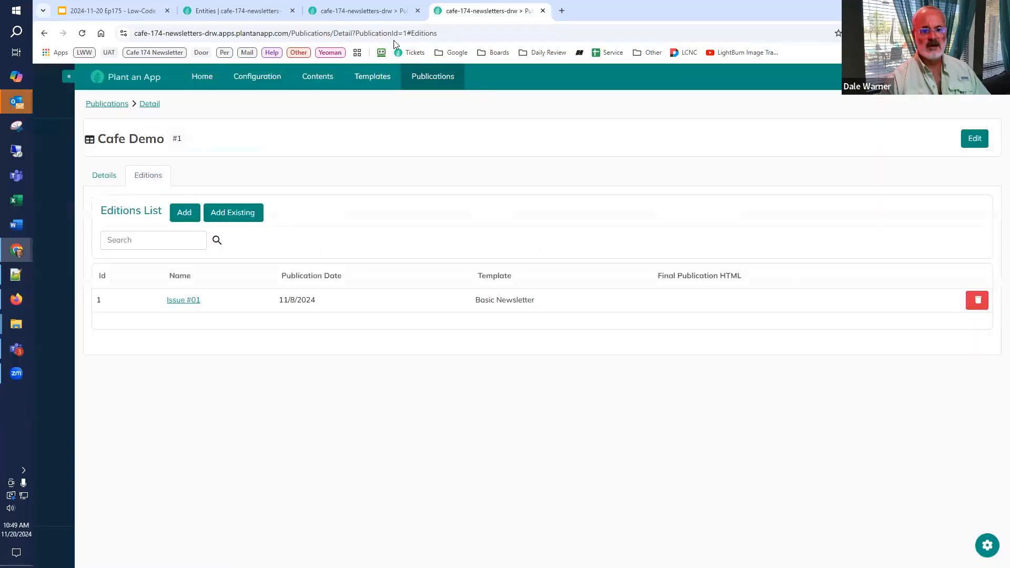
click(175, 303)
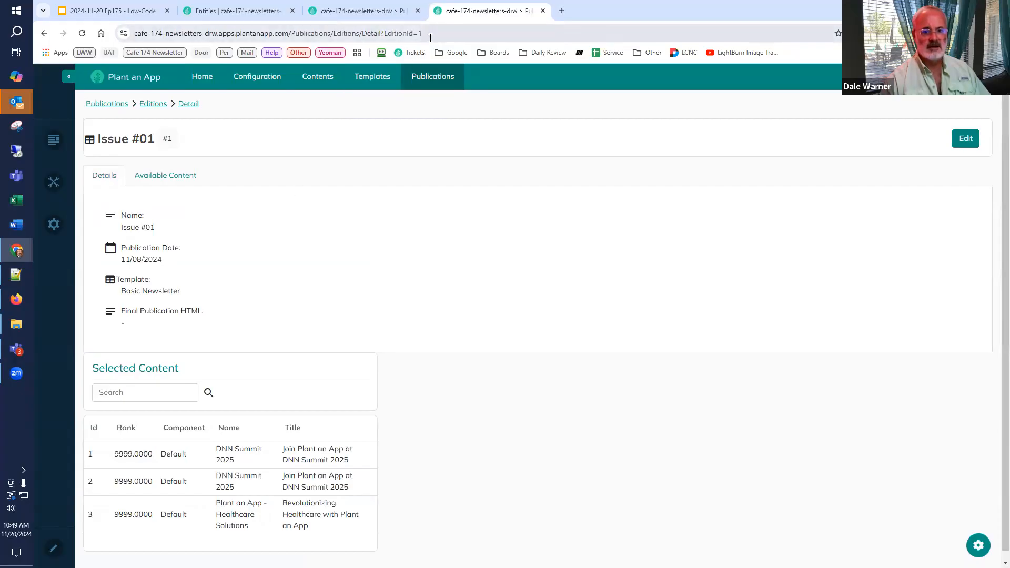
scroll(299, 506, down, 1)
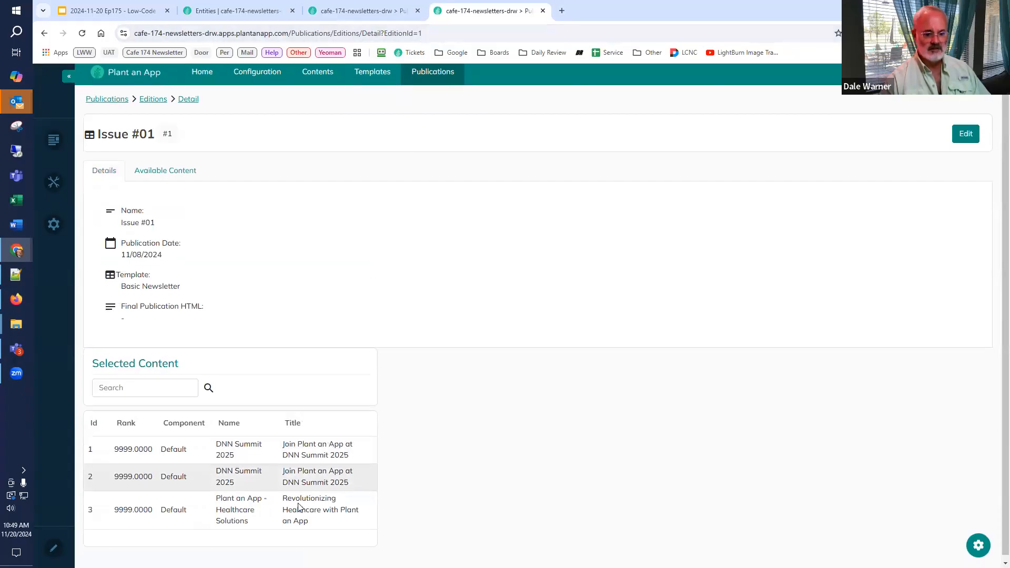
scroll(253, 499, up, 1)
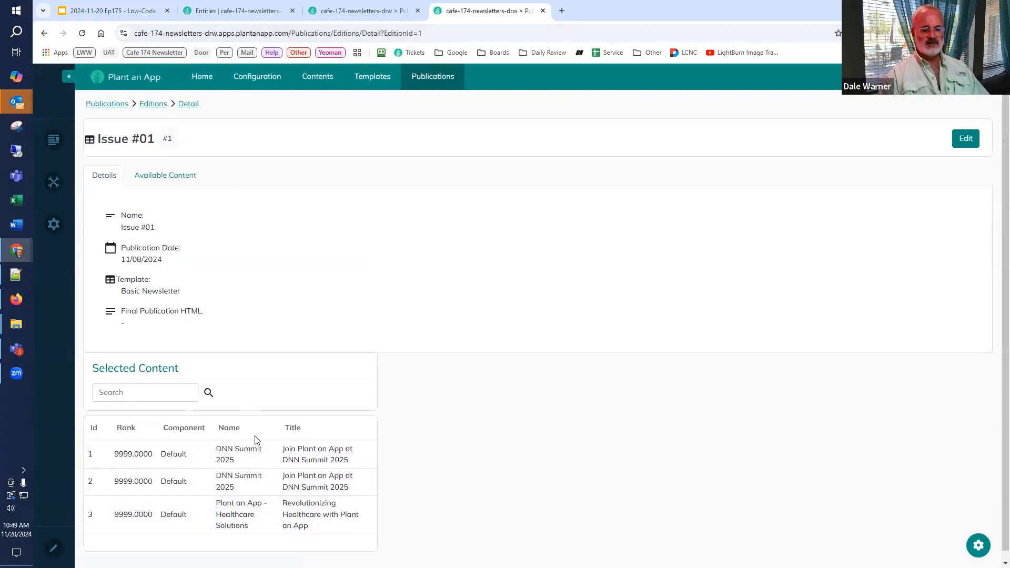
Step: Add a new tab titled Selected Content to the edition detail page's Tabs module
click(967, 545)
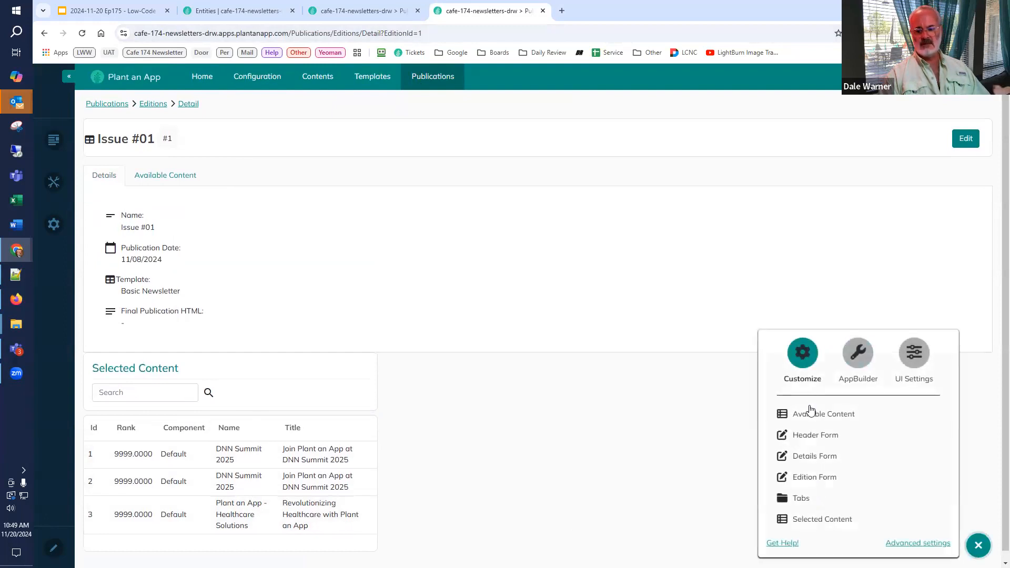
click(807, 502)
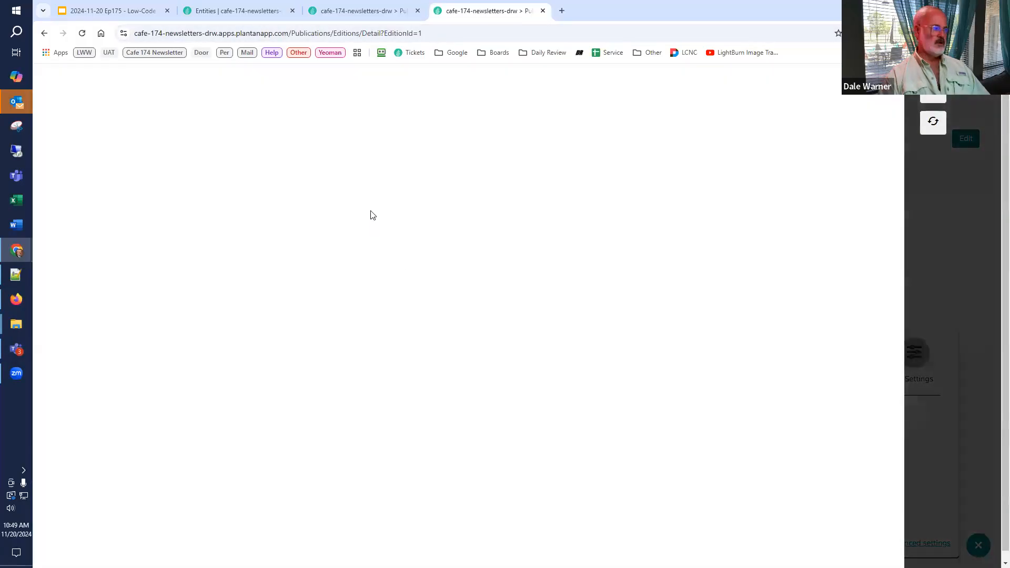
click(120, 86)
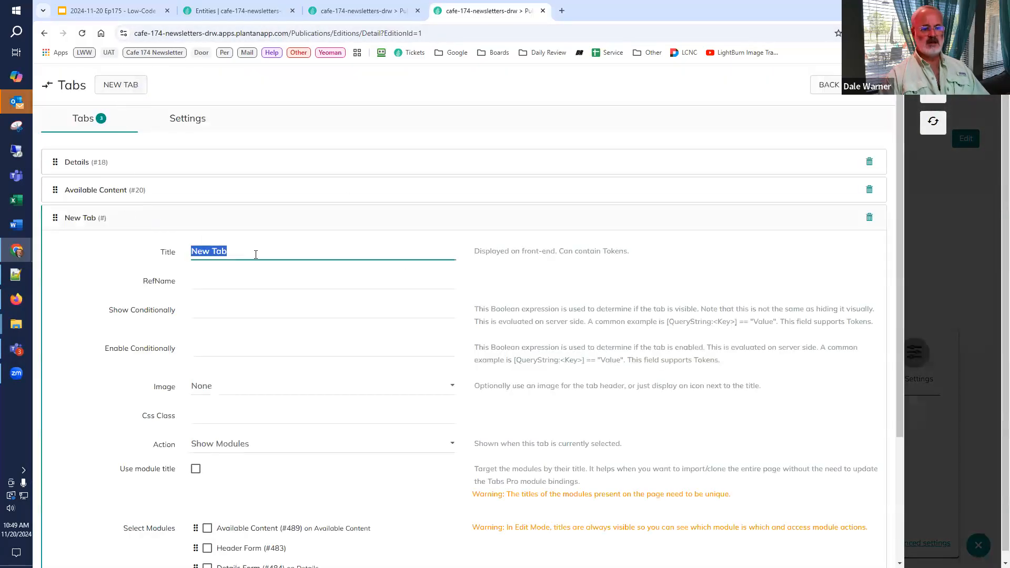
text(Select)
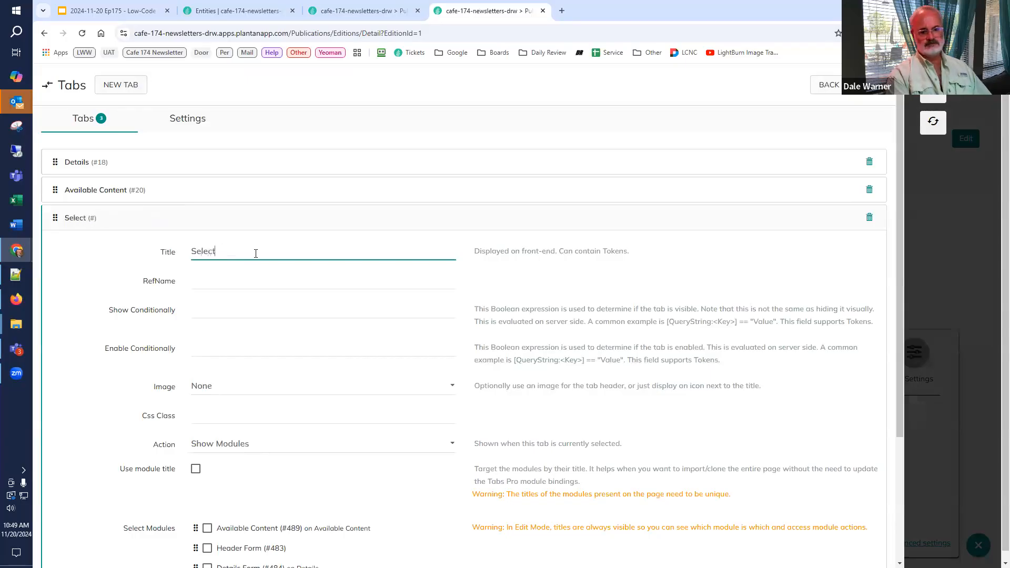
text(ed Content)
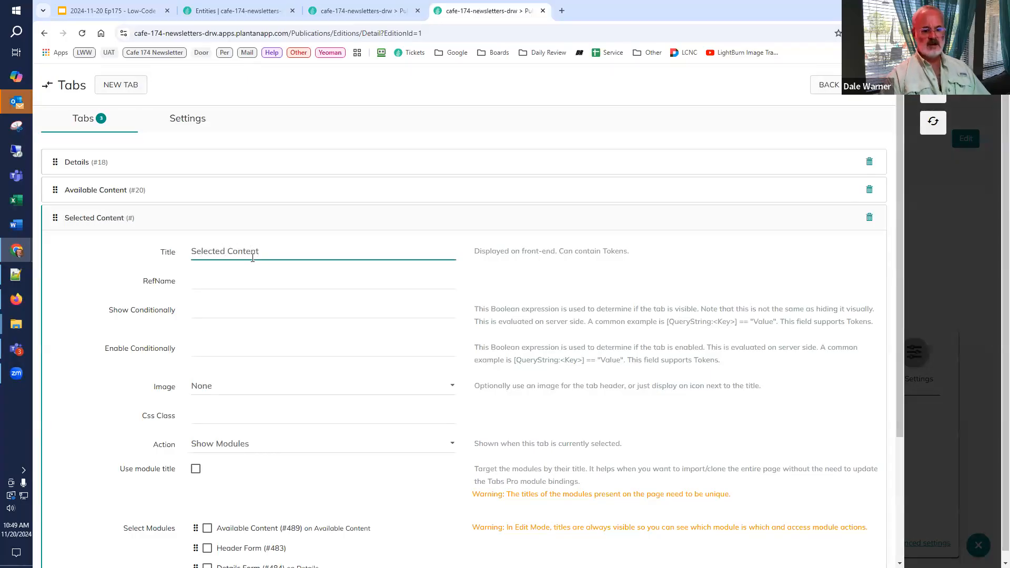
Step: Assign the Selected Content (#496) module to the new tab, apply it with a page refresh, and view the tab on the edition page
scroll(197, 370, down, 3)
scroll(198, 370, down, 1)
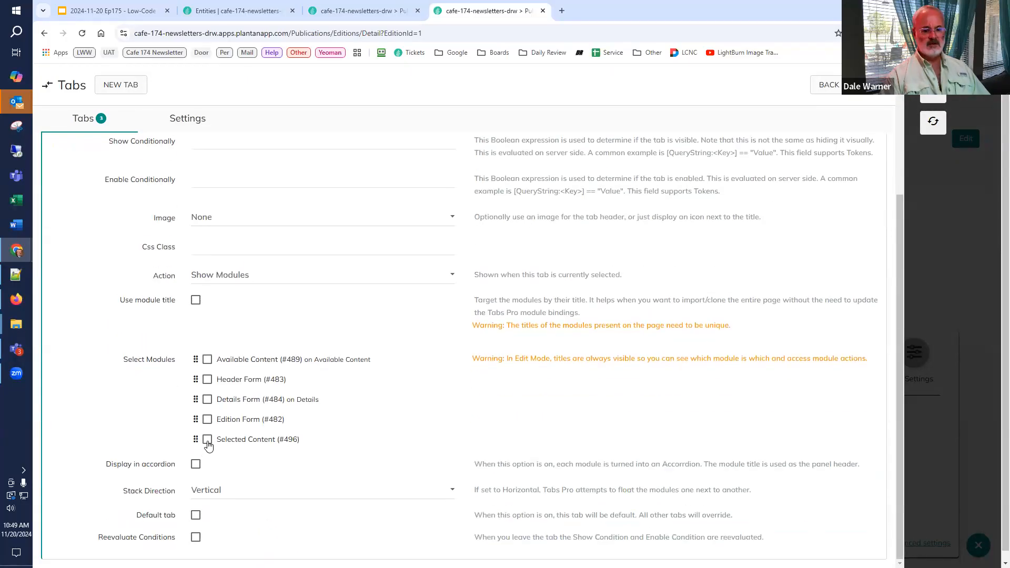
click(206, 441)
click(933, 126)
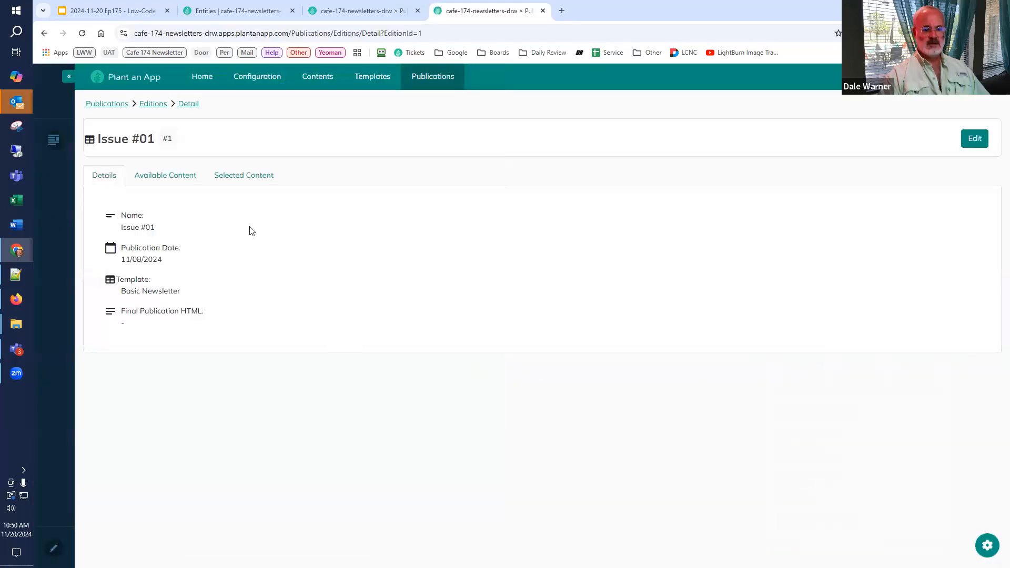
click(233, 182)
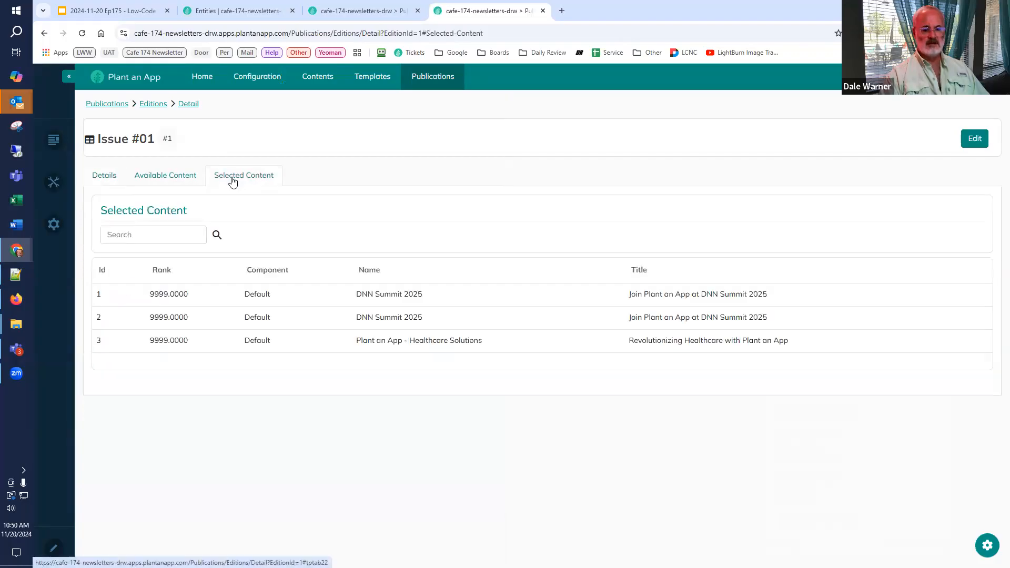
Step: View the edition's Available Content tab and open that listing's settings
click(178, 181)
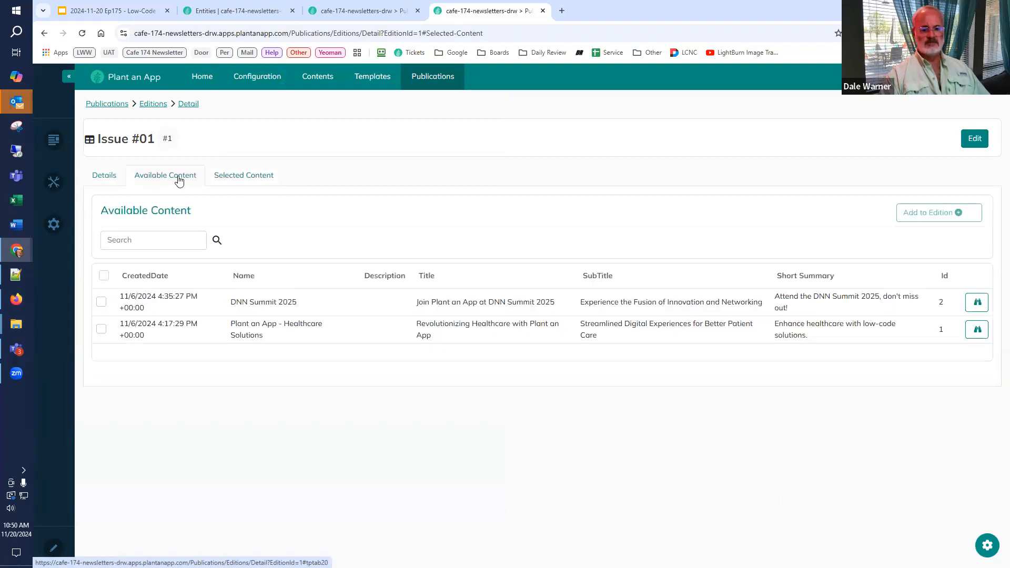
click(988, 545)
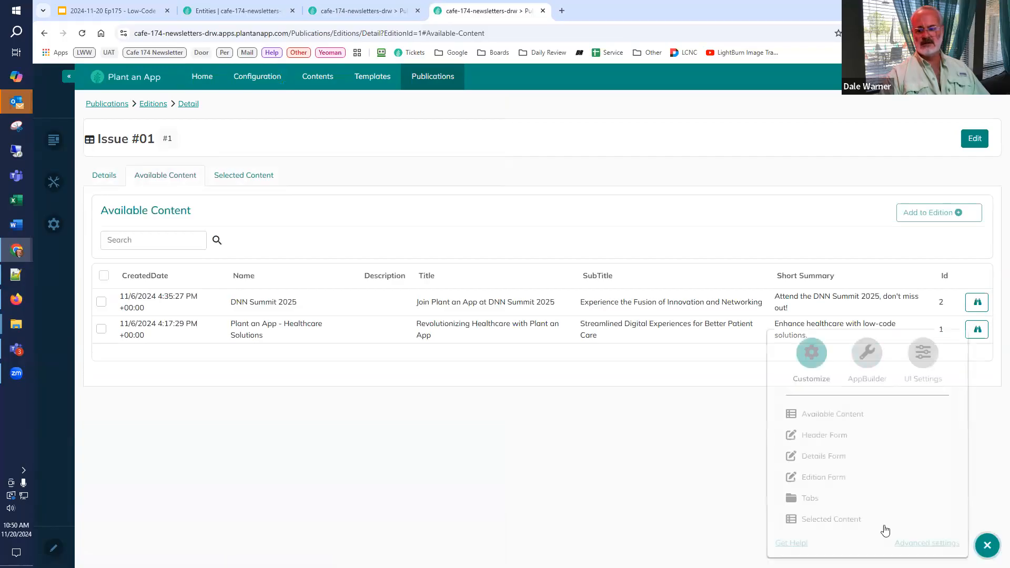
click(831, 416)
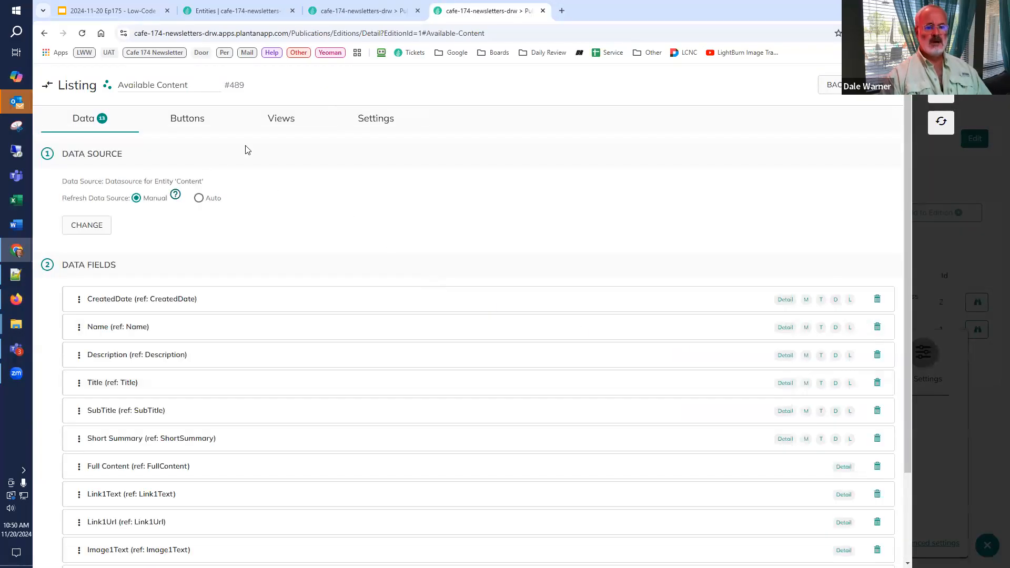
Step: Add a Refresh Listing final action for the Selected Content (#496) module to the Available Content listing's AddtoEdition root button
click(177, 124)
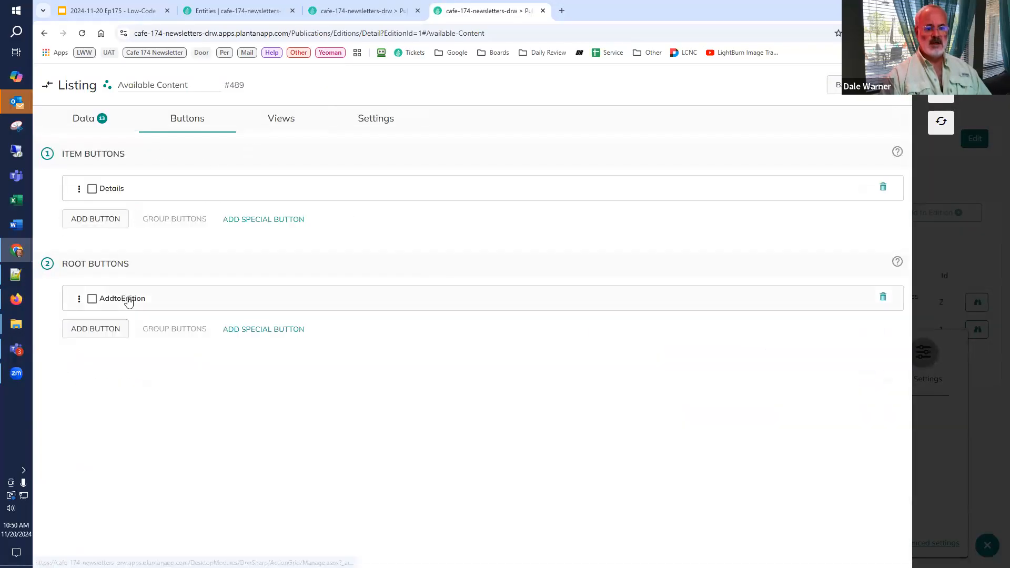
click(126, 298)
scroll(134, 328, down, 15)
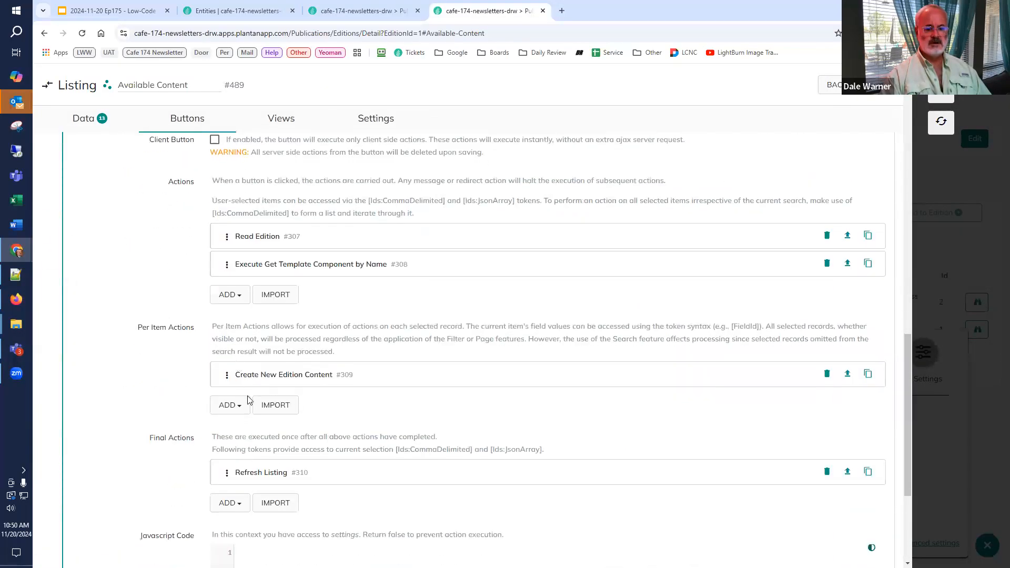
click(230, 352)
text(refr)
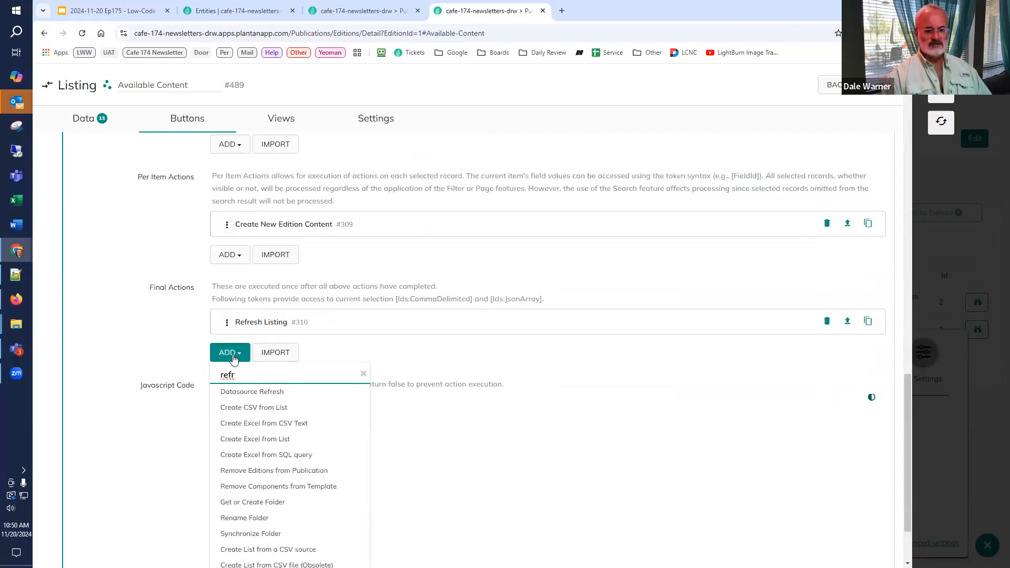
text(esh li)
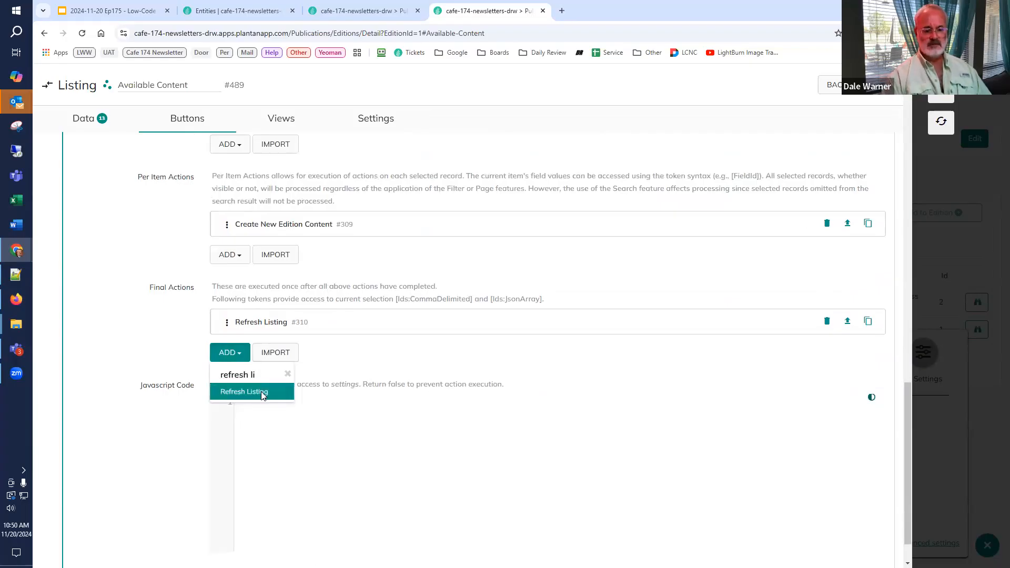
click(261, 394)
scroll(327, 444, down, 3)
click(361, 371)
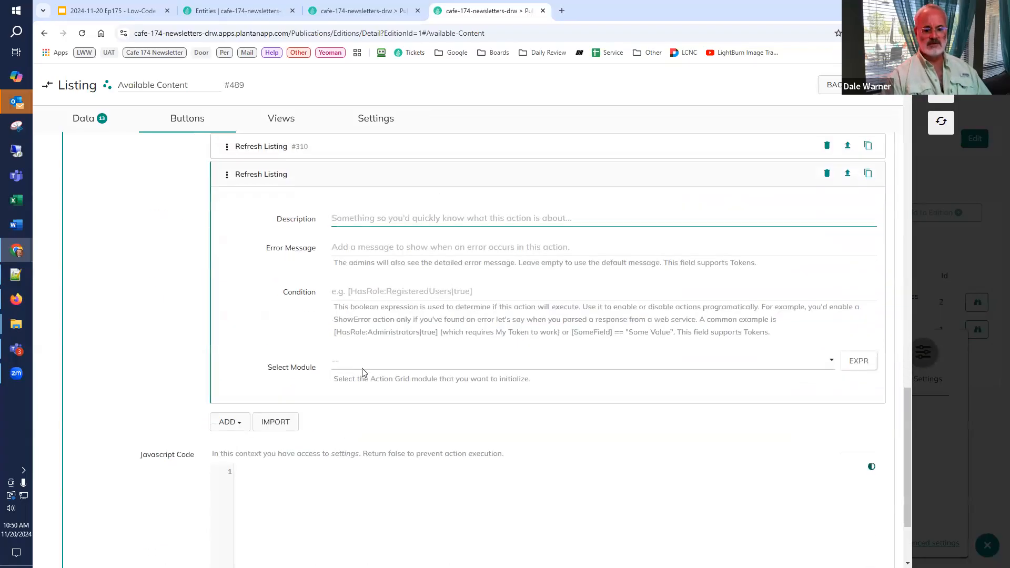
click(361, 408)
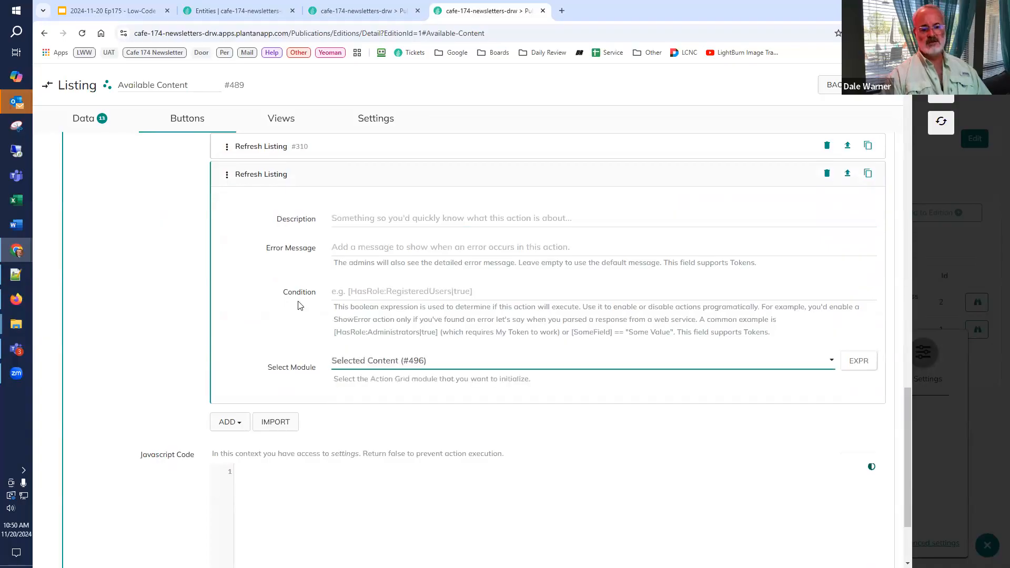
scroll(252, 237, up, 3)
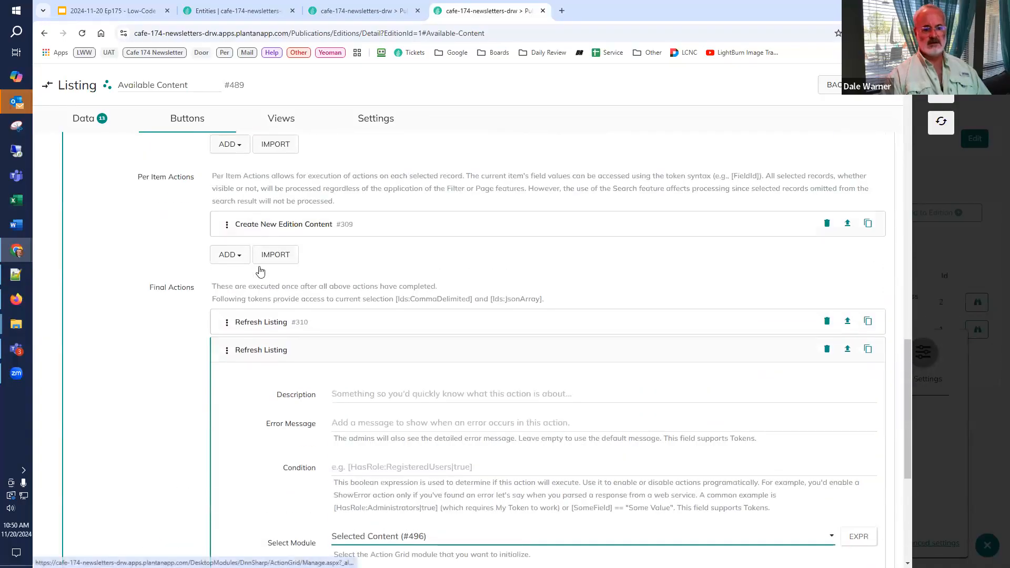
scroll(482, 468, down, 2)
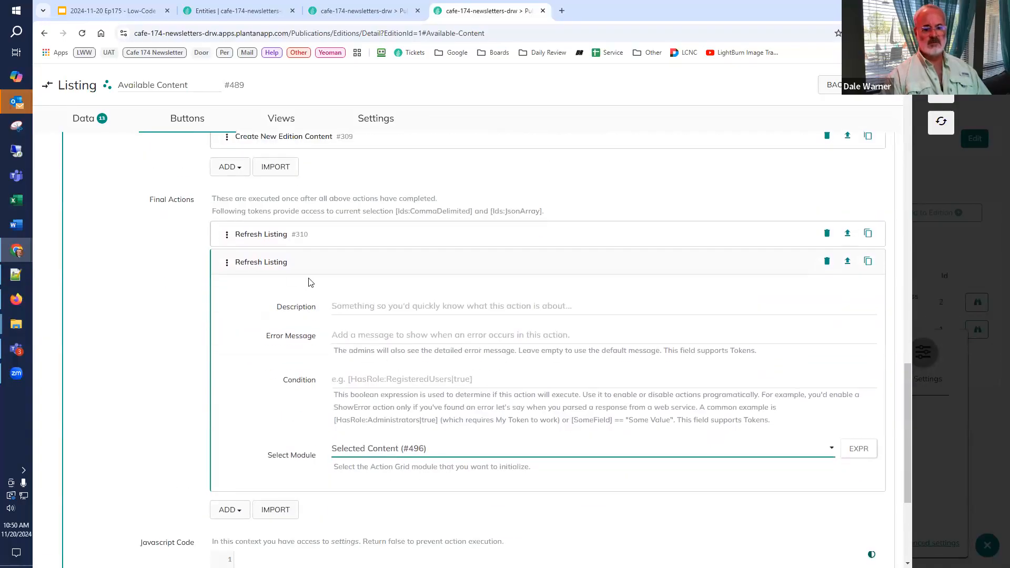
click(272, 265)
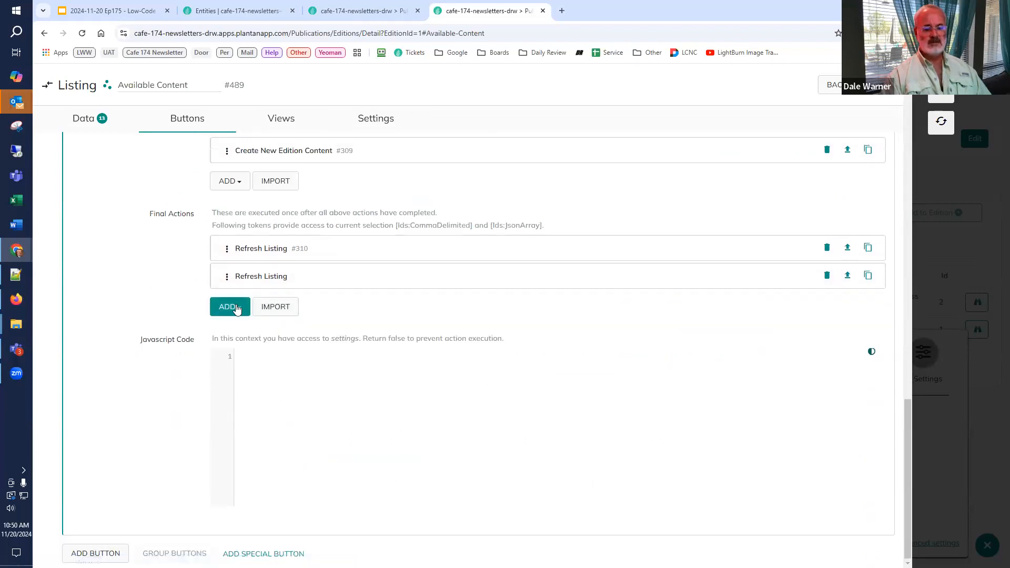
Step: Add a Change Tab And Stop Execution final action targeting the Selected Content tab of Tabs (#485), and apply it with a page refresh
click(238, 309)
text(ta)
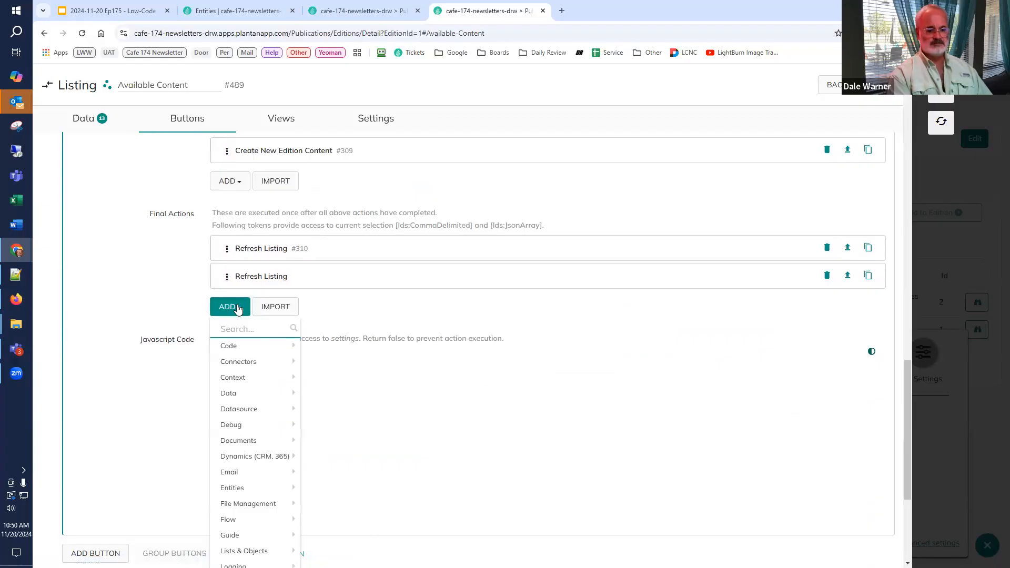
text(b)
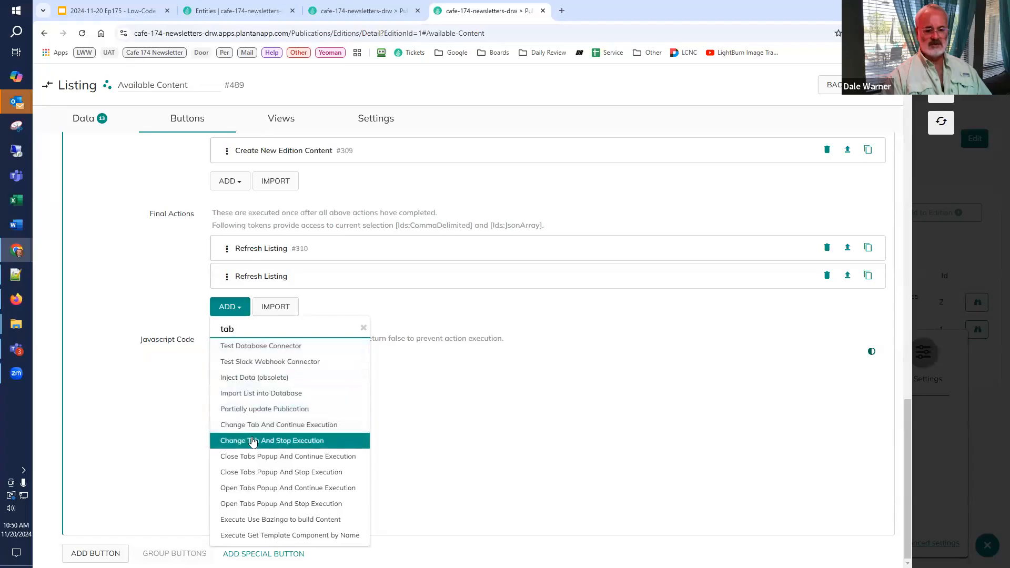
click(253, 441)
scroll(369, 343, down, 3)
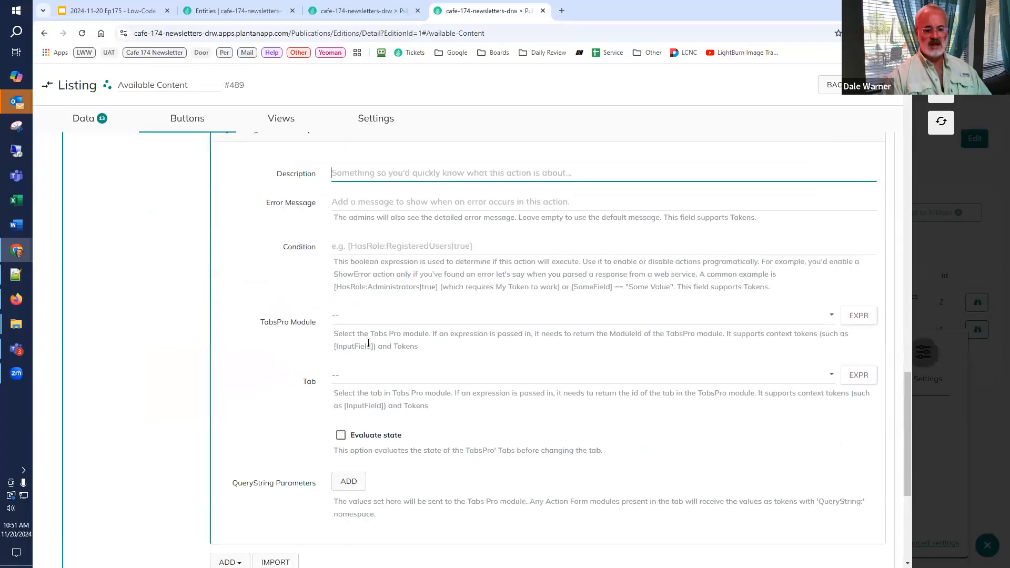
click(370, 317)
click(352, 345)
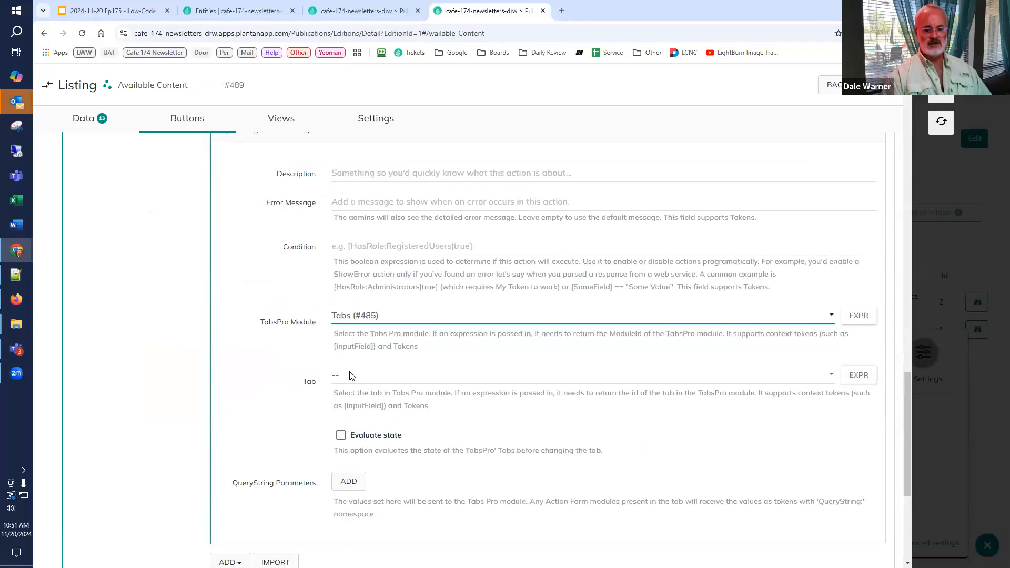
click(352, 376)
click(359, 435)
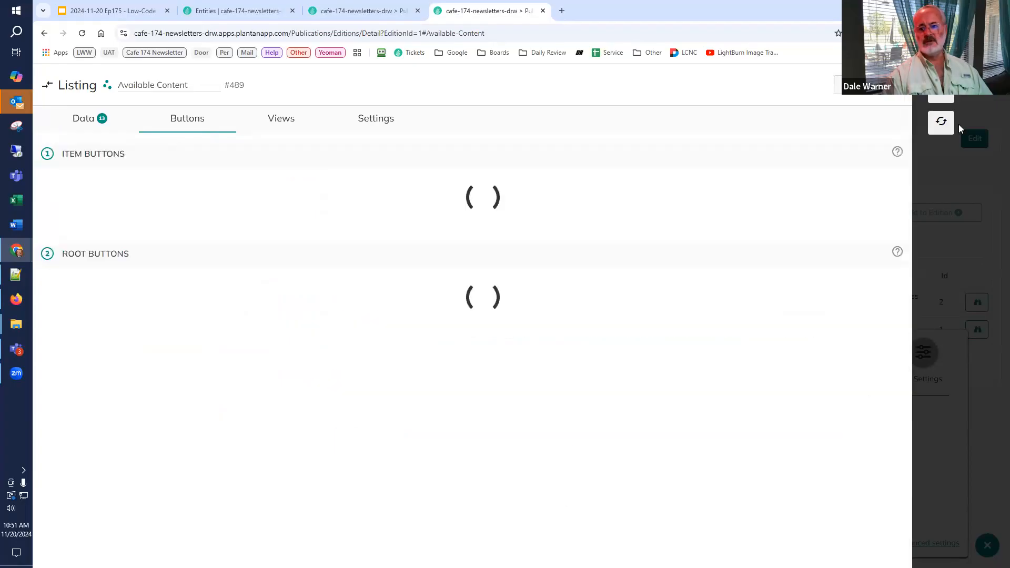
click(936, 122)
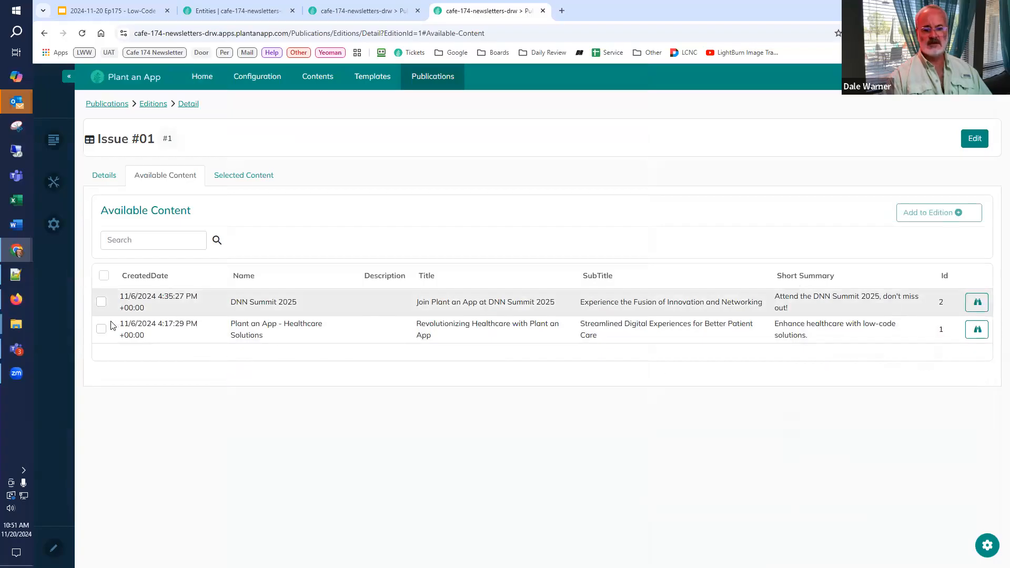
Step: Check the edition's Selected Content, then add Plant an App - Healthcare Solutions to the edition from Available Content
click(239, 179)
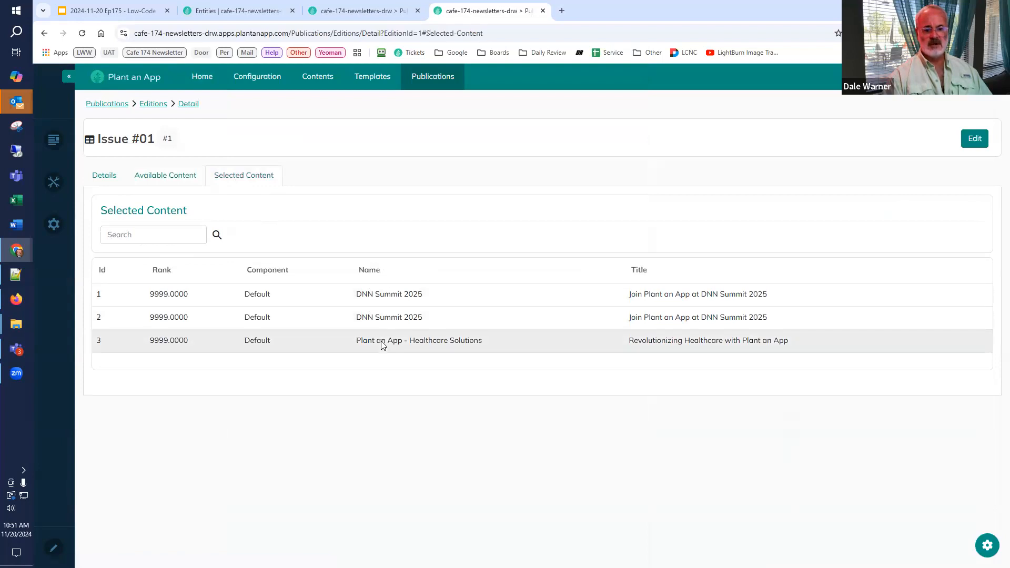
click(171, 181)
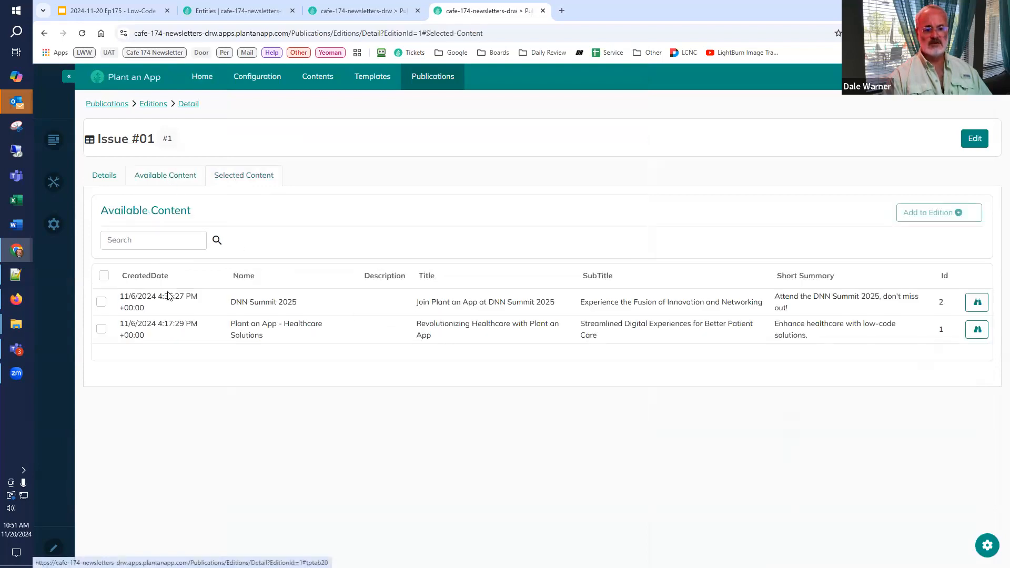
click(101, 329)
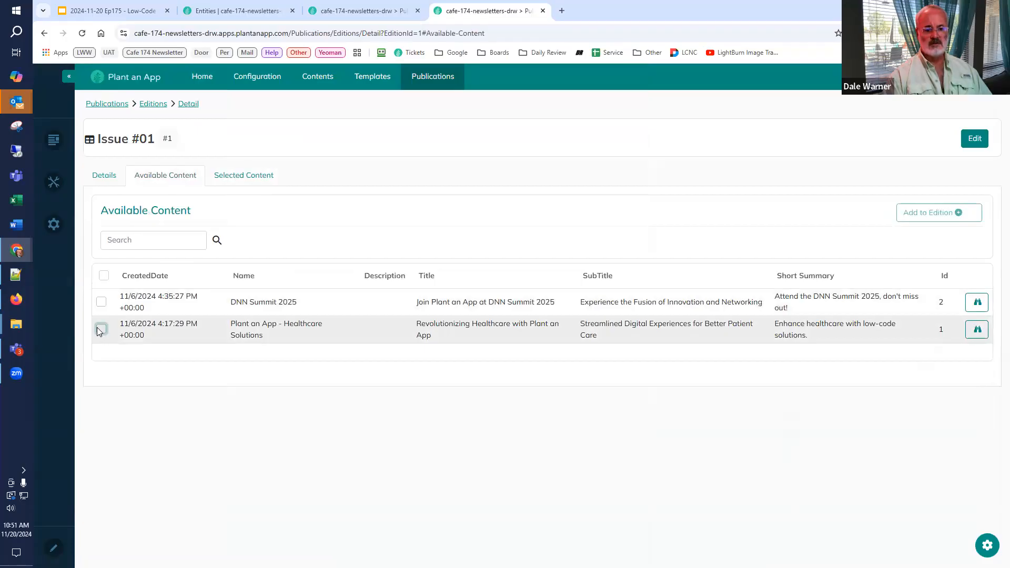
click(931, 217)
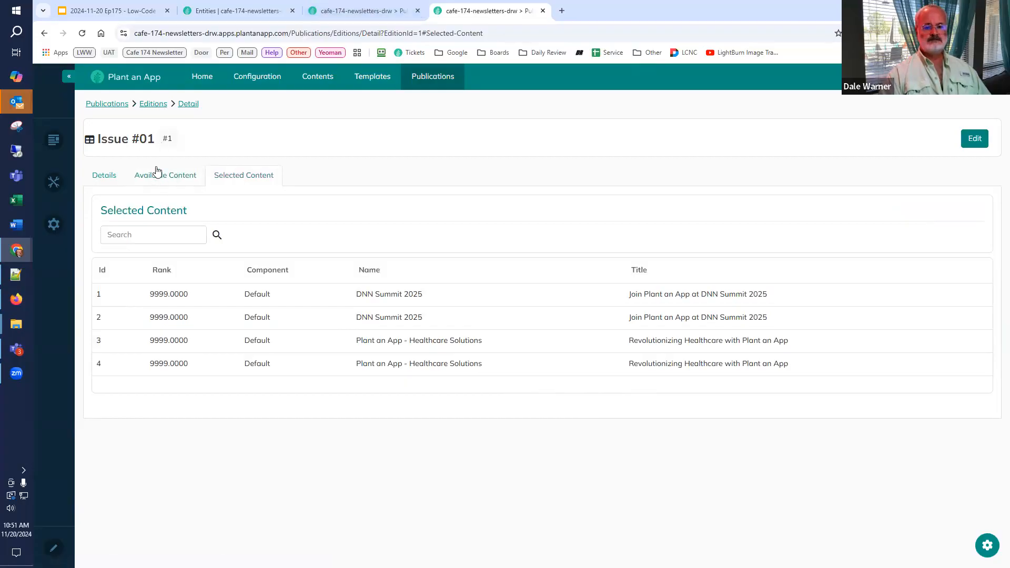
Step: Check the Content Selection slide in Google Slides, then return to the edition page and open the Selected Content listing's settings in a separate browser tab
click(136, 12)
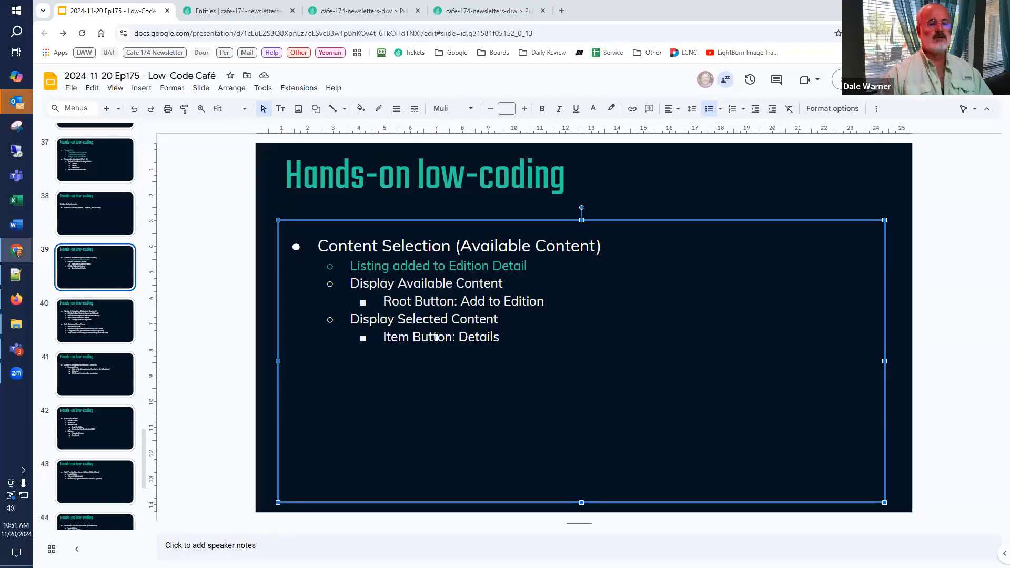
click(470, 11)
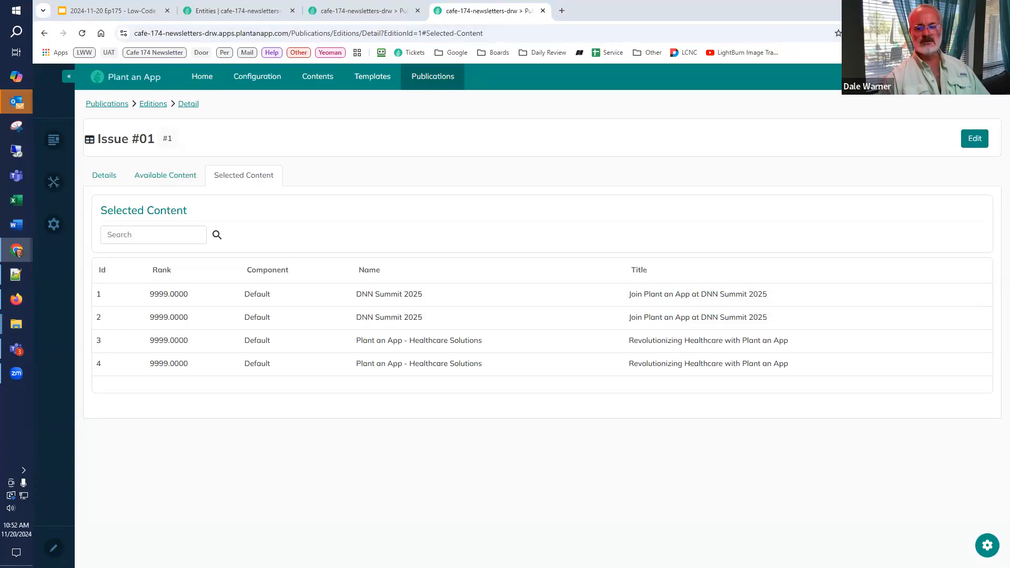
click(987, 545)
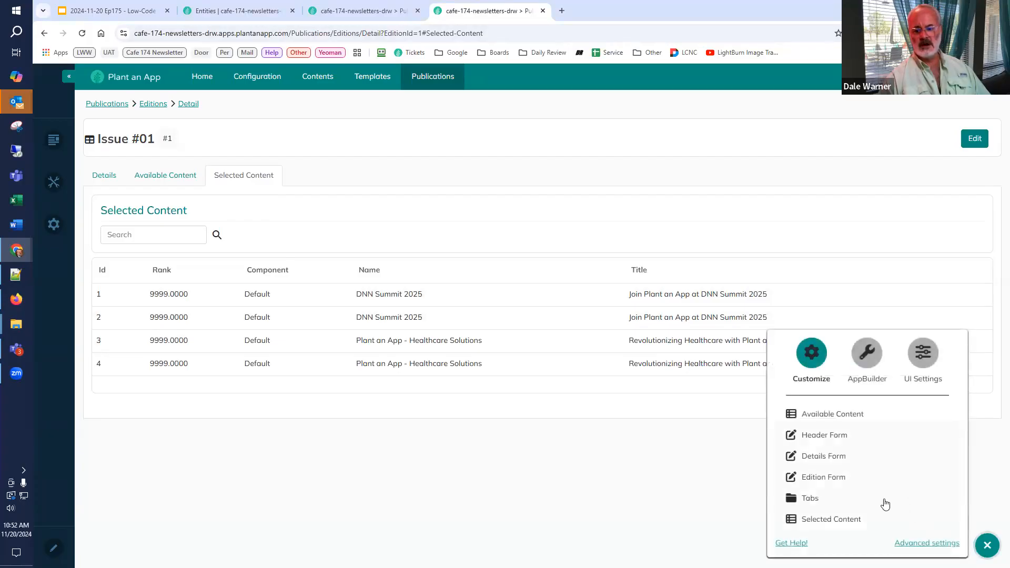
click(833, 520)
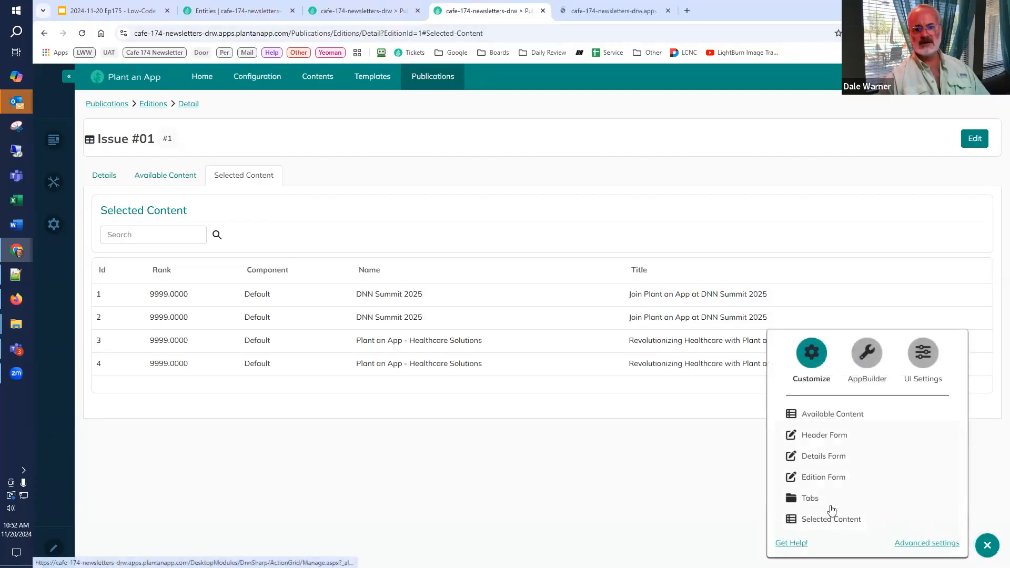
click(606, 12)
Step: Add an item button titled Remove to the Selected Content listing and set its style to outline-danger
click(195, 123)
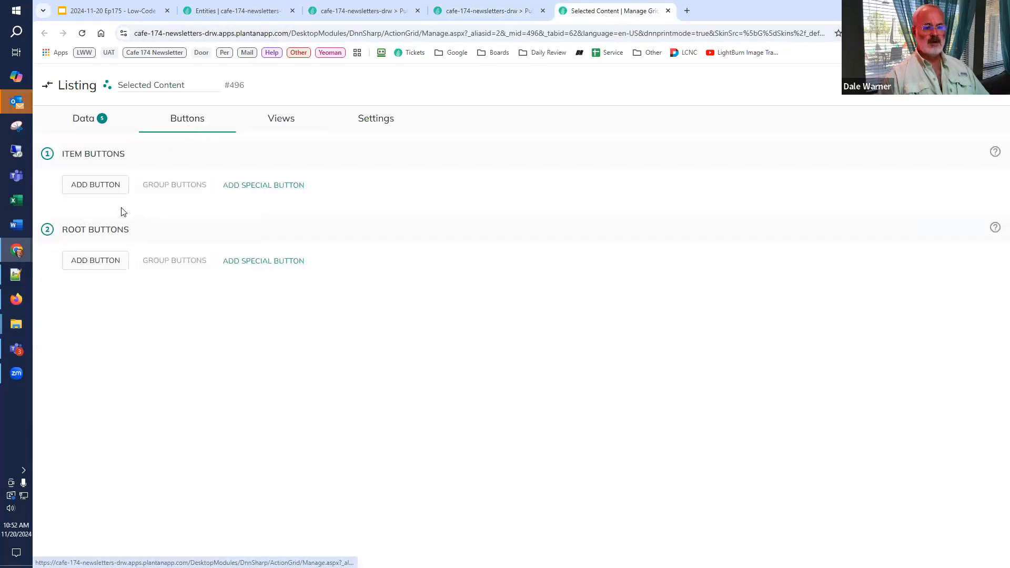
click(108, 190)
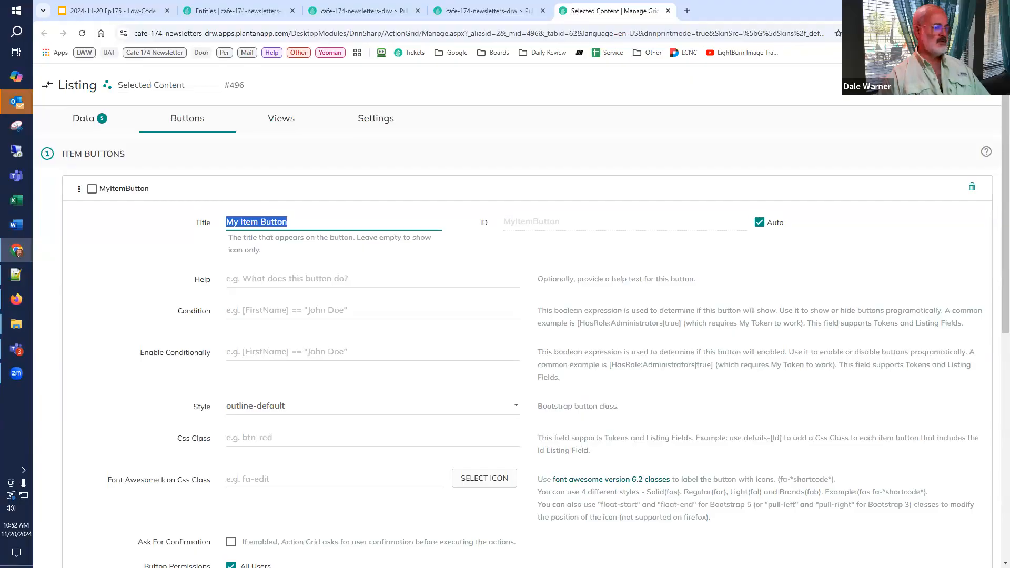
text(Remove)
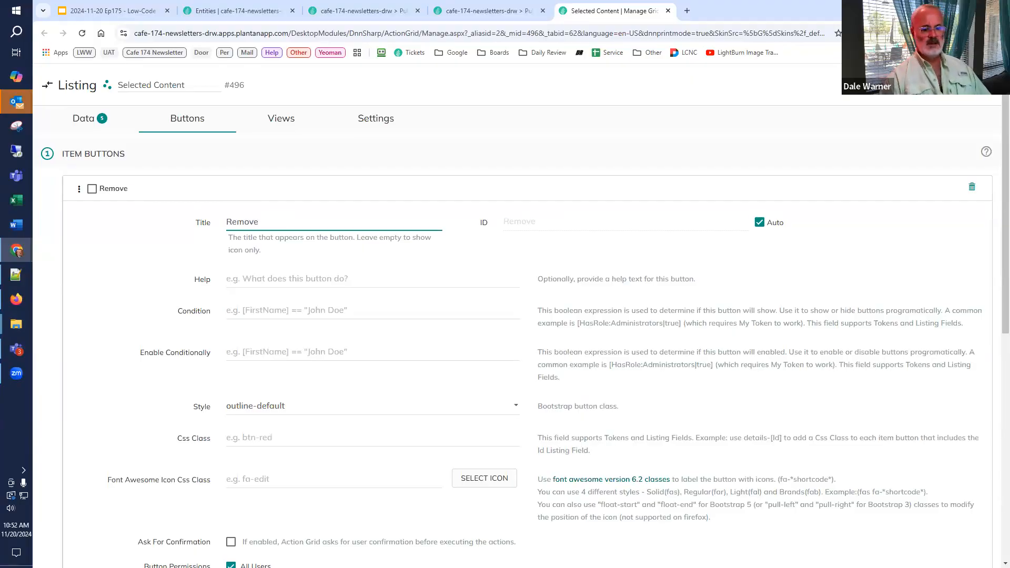
scroll(304, 253, down, 3)
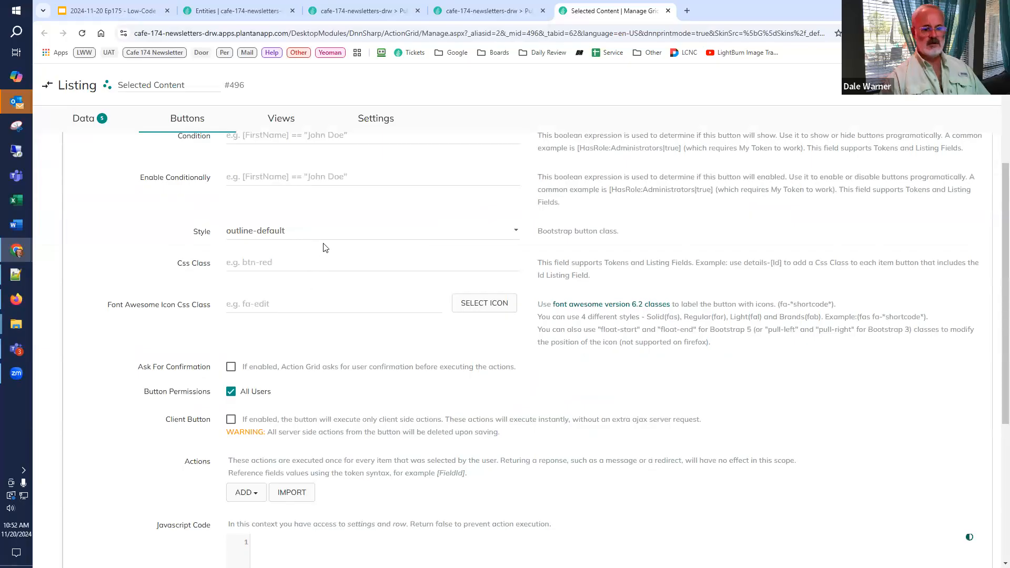
scroll(327, 253, up, 2)
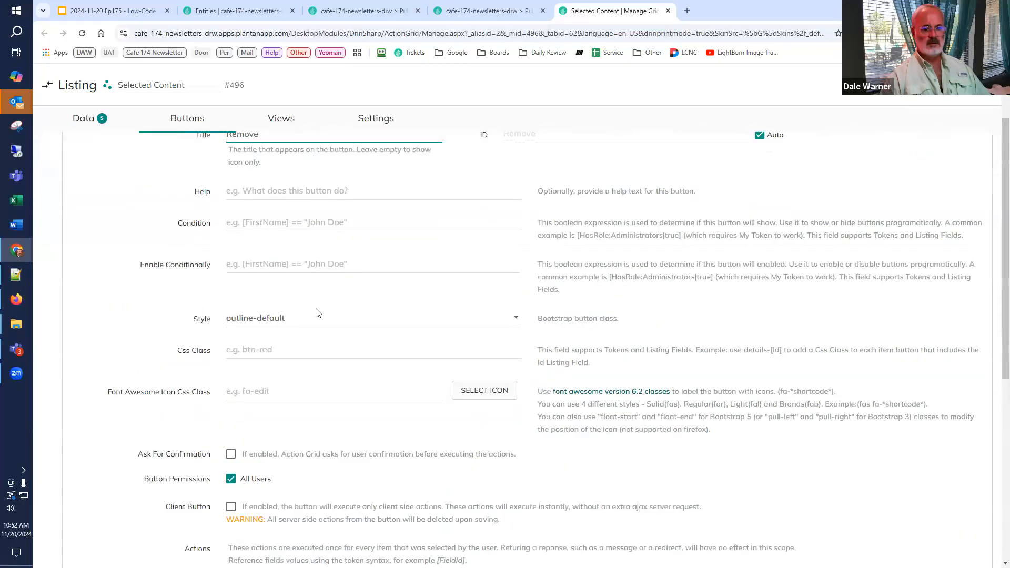
click(316, 320)
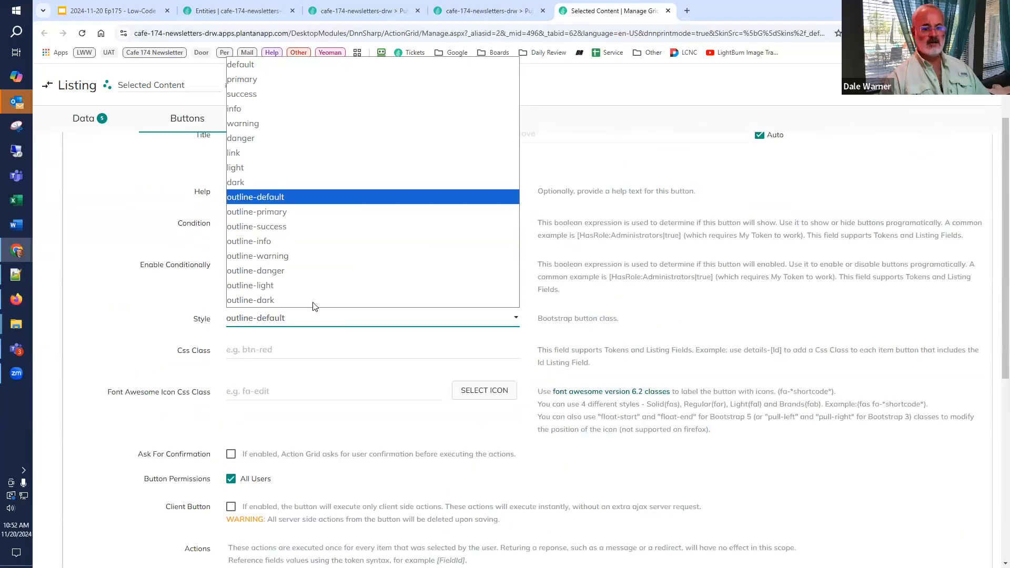
click(312, 270)
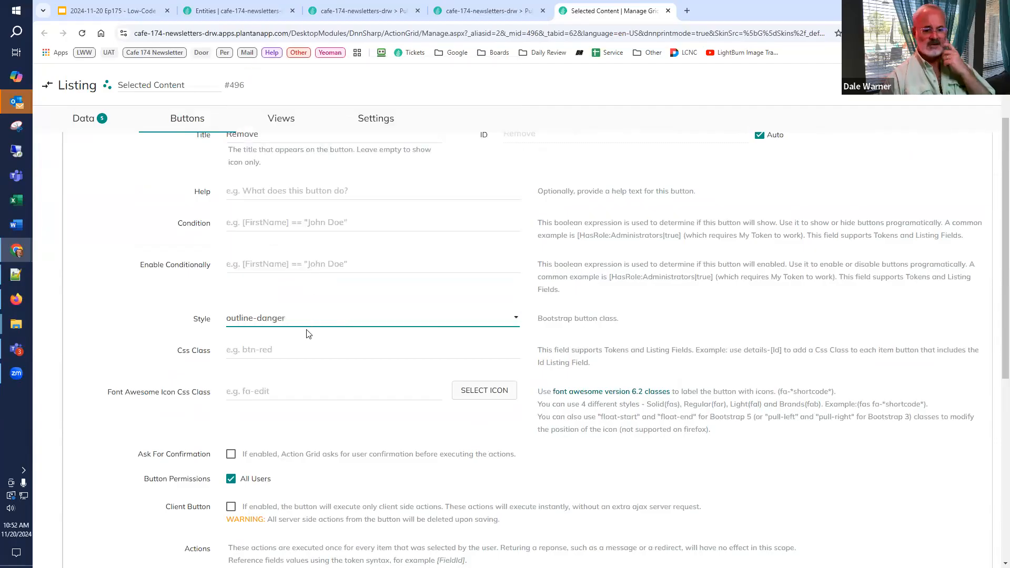
Step: Find the trash-alt icon in the Font Awesome icon list and assign it to the Remove button
click(480, 396)
key(ctrl+f)
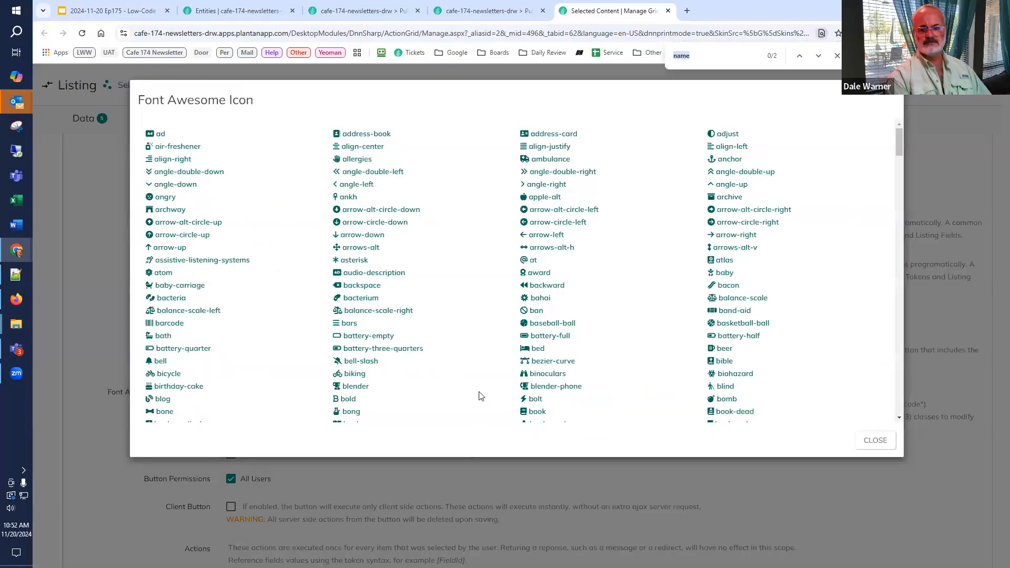
text(trash)
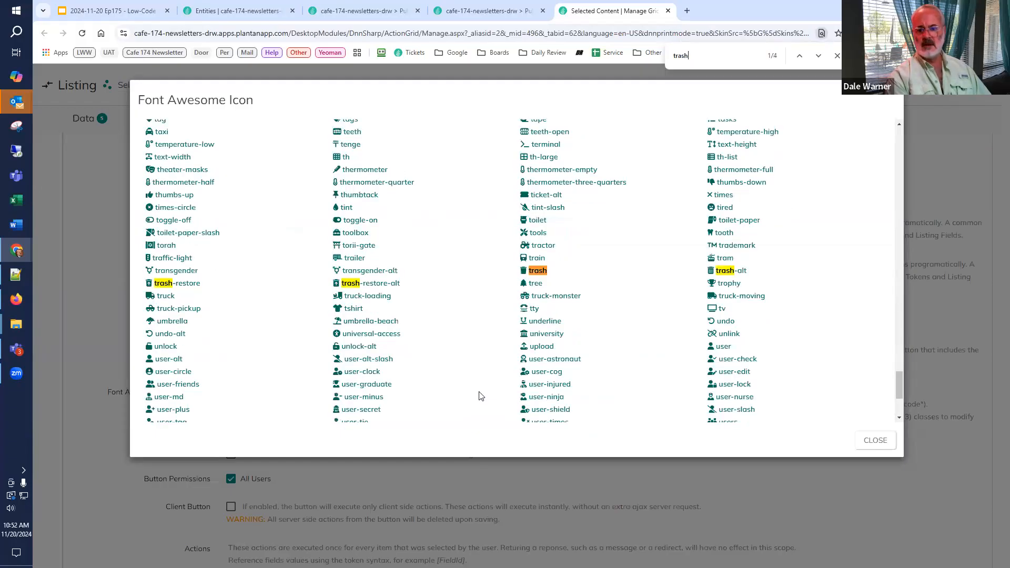
click(743, 277)
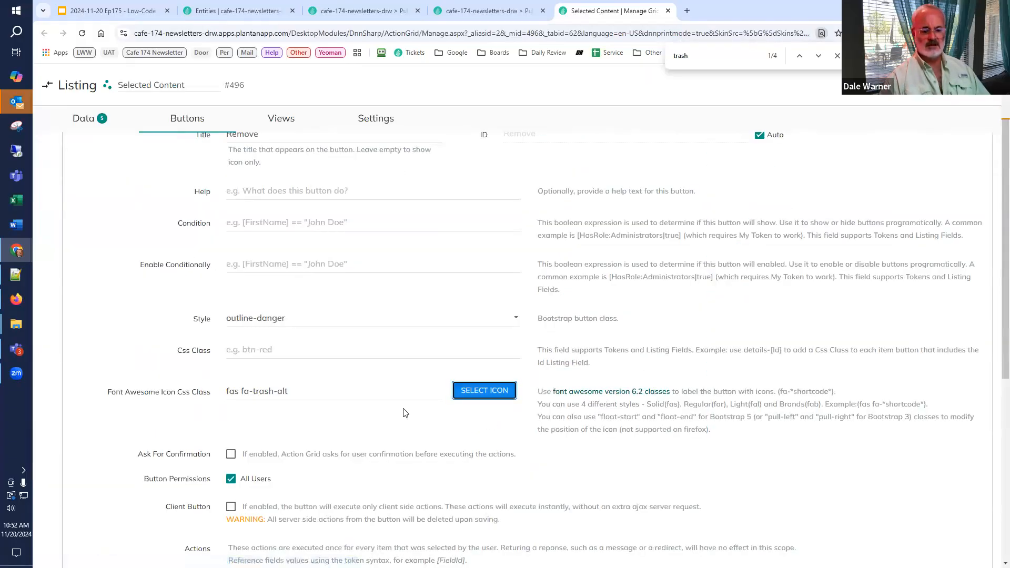
scroll(392, 424, down, 2)
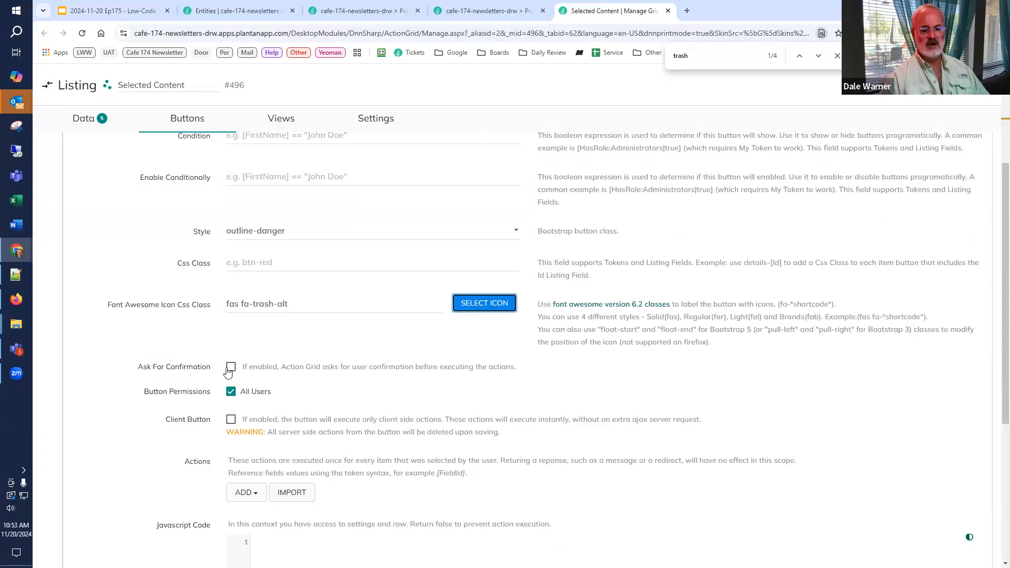
scroll(252, 408, down, 2)
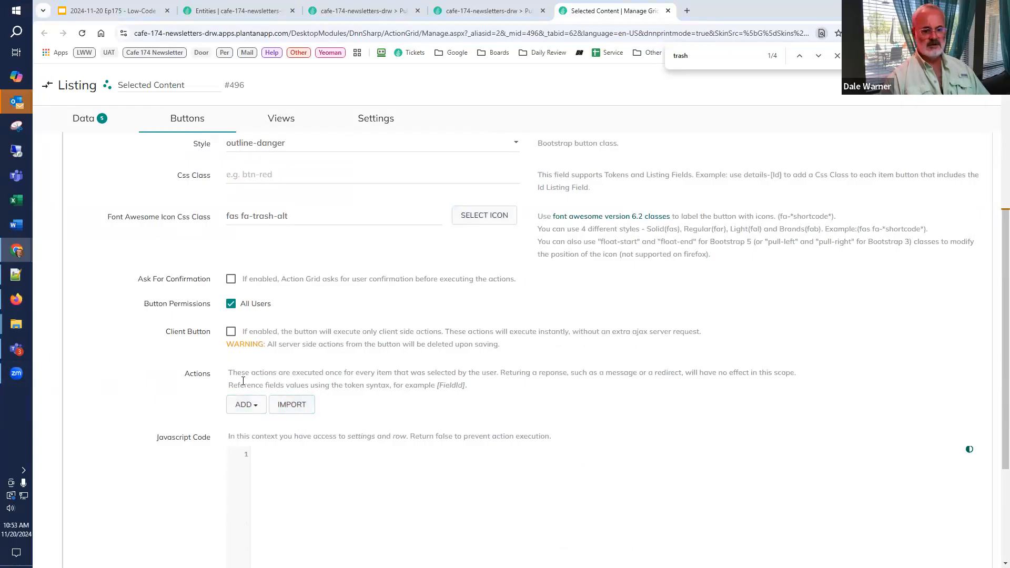
Step: Add a Delete Edition Content action to the Remove button and set its Record Id to [Id]
click(247, 406)
text(d)
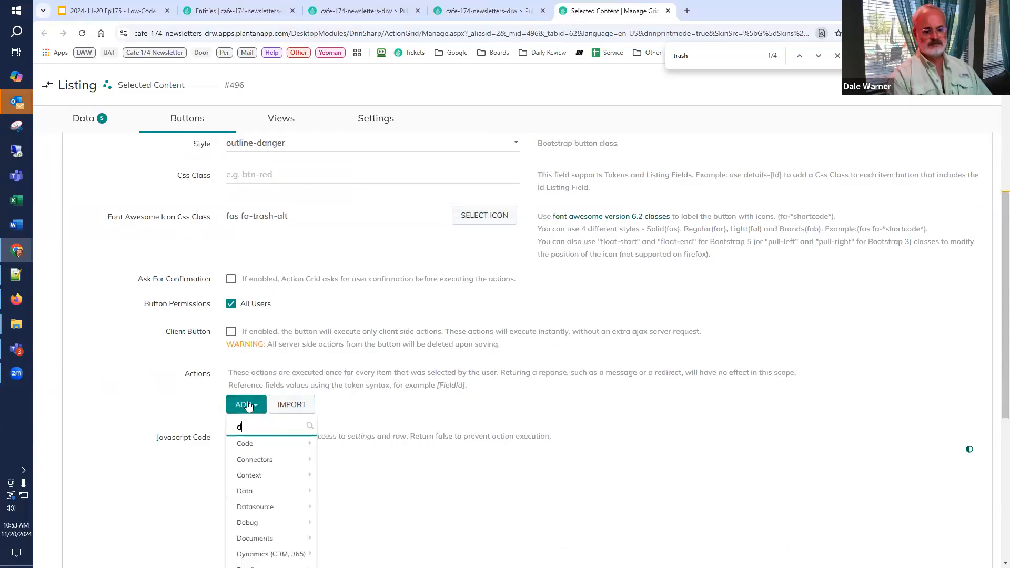
text(elete ed)
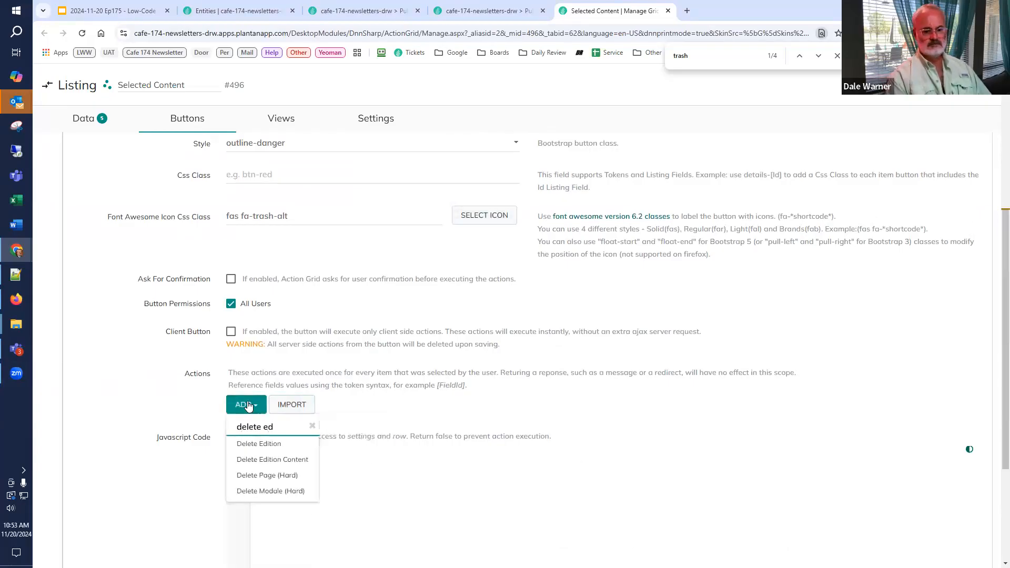
click(260, 456)
scroll(278, 447, down, 1)
click(426, 341)
text([Id])
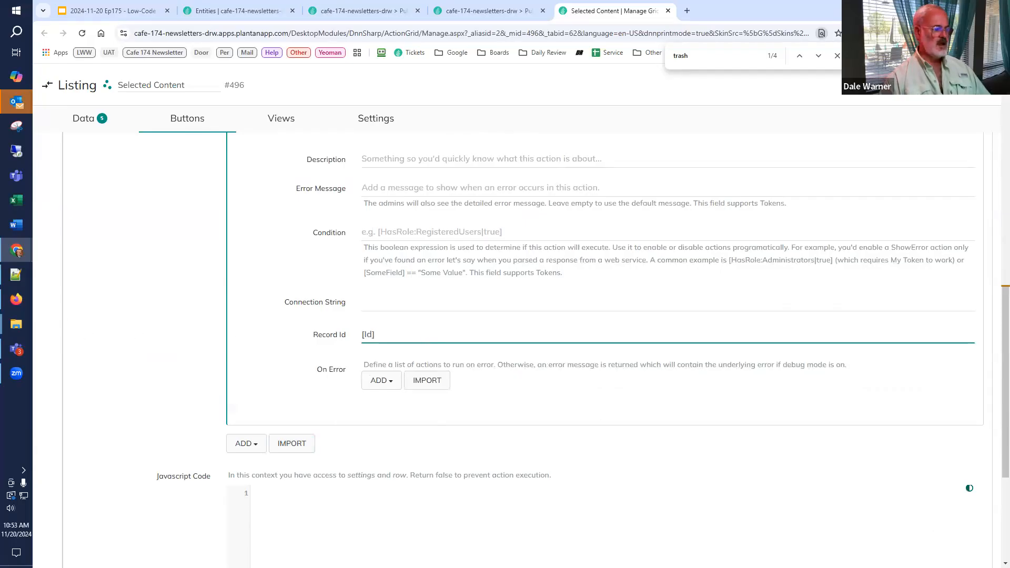
key(Tab)
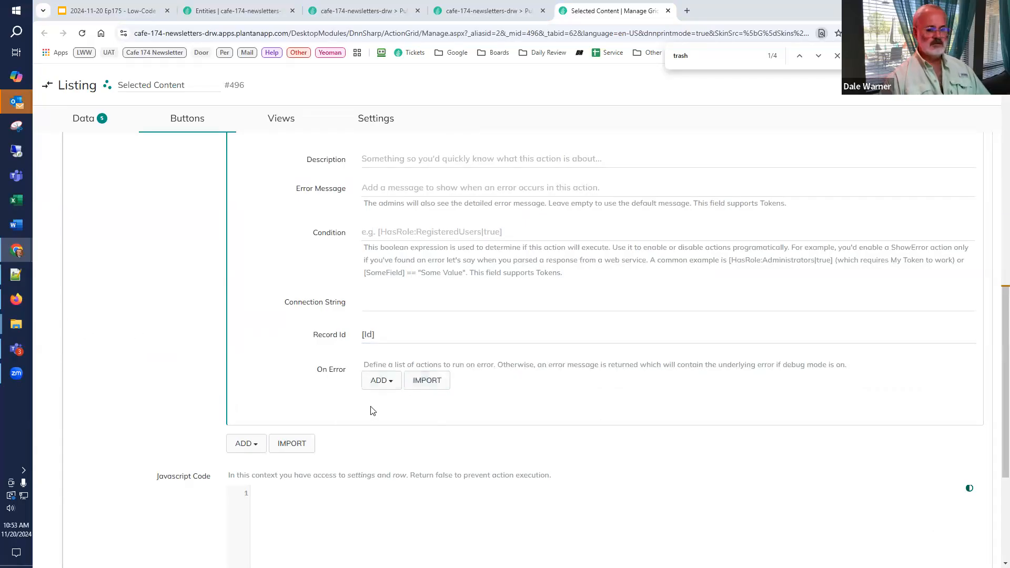
Step: Add a Datasource Refresh action after the delete action of the Remove button
click(240, 447)
text(refre)
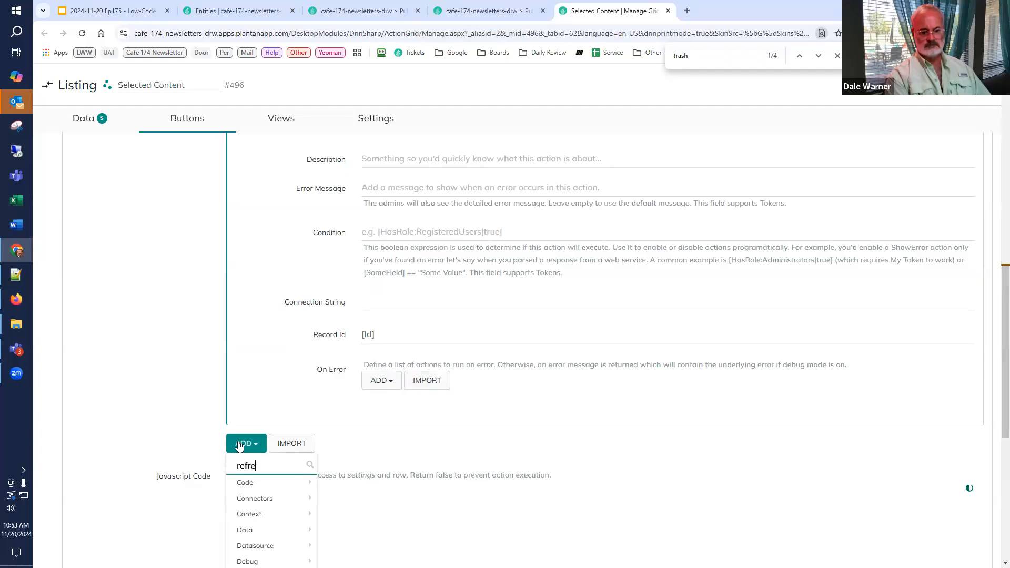
text(sh)
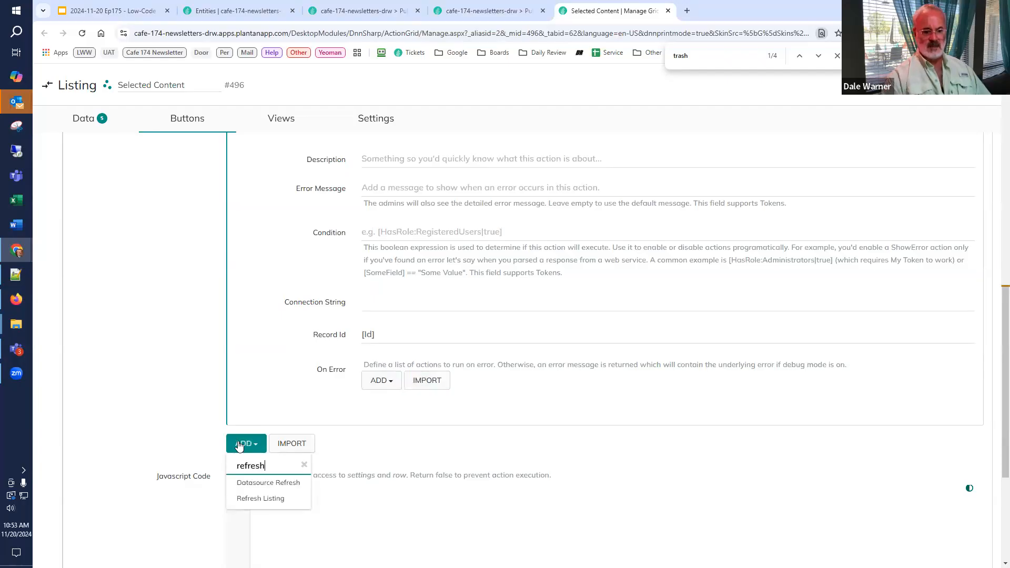
click(260, 497)
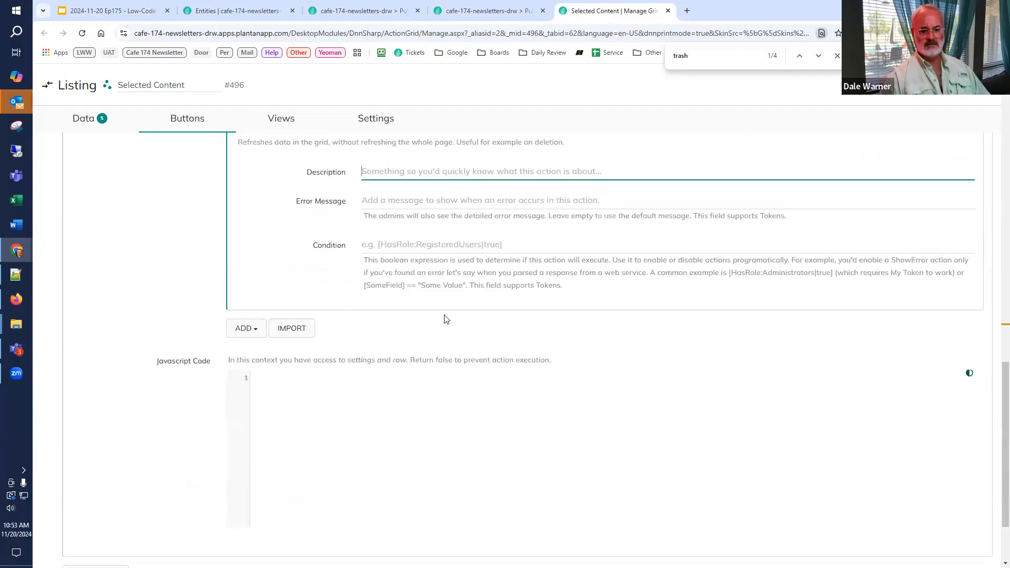
scroll(445, 319, up, 2)
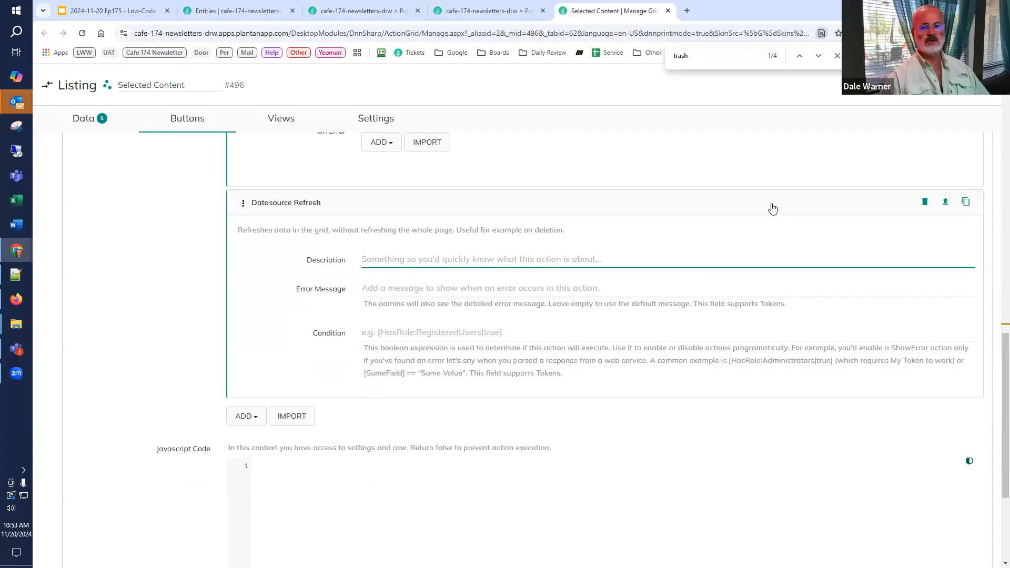
Step: Reload the edition page and remove the Selected Content items with Ids 3, 2 and 1
click(487, 10)
click(82, 33)
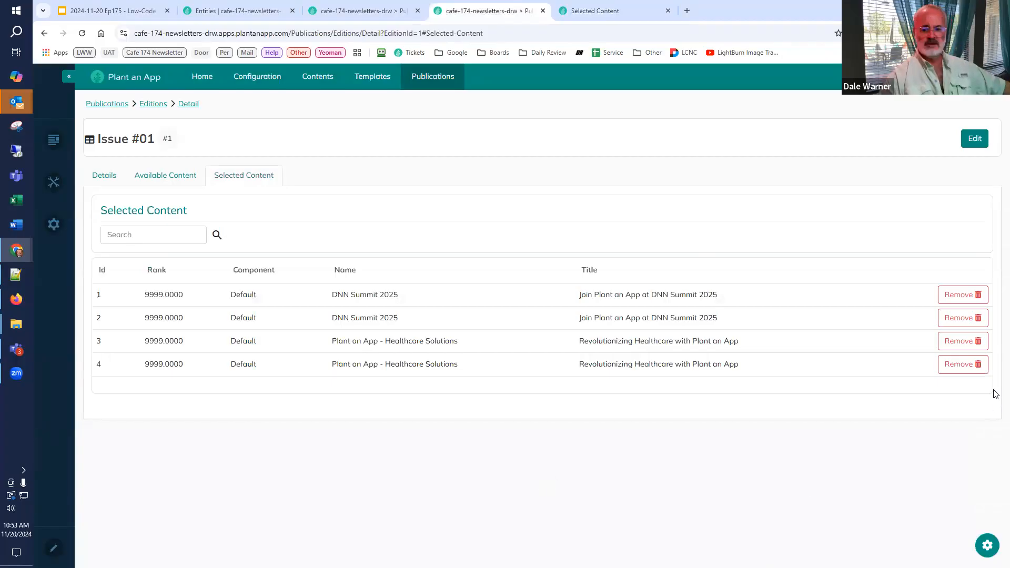
click(956, 342)
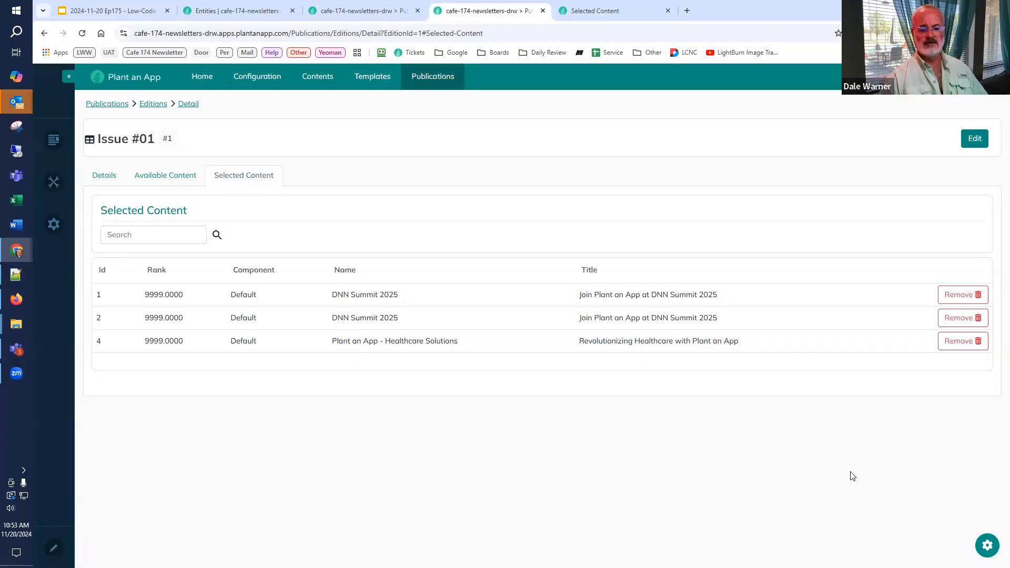
click(955, 318)
click(955, 298)
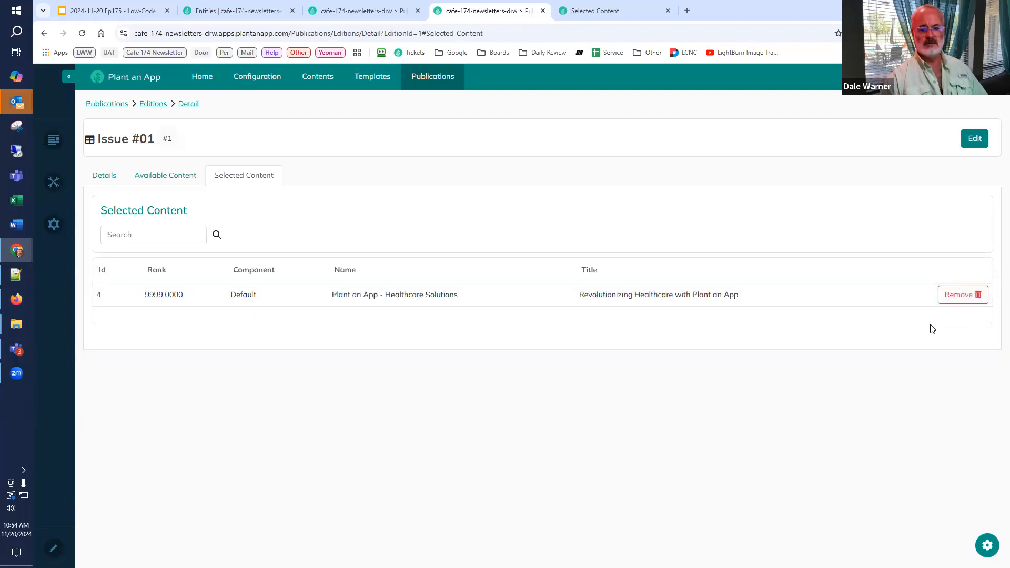
Step: Add DNN Summit 2025 from Available Content to the edition
click(178, 178)
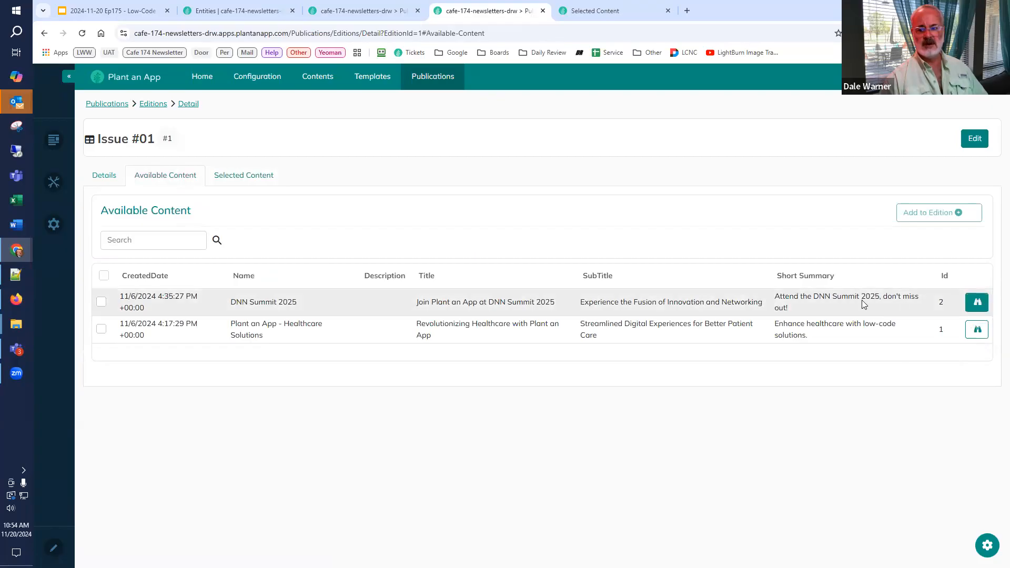
click(102, 302)
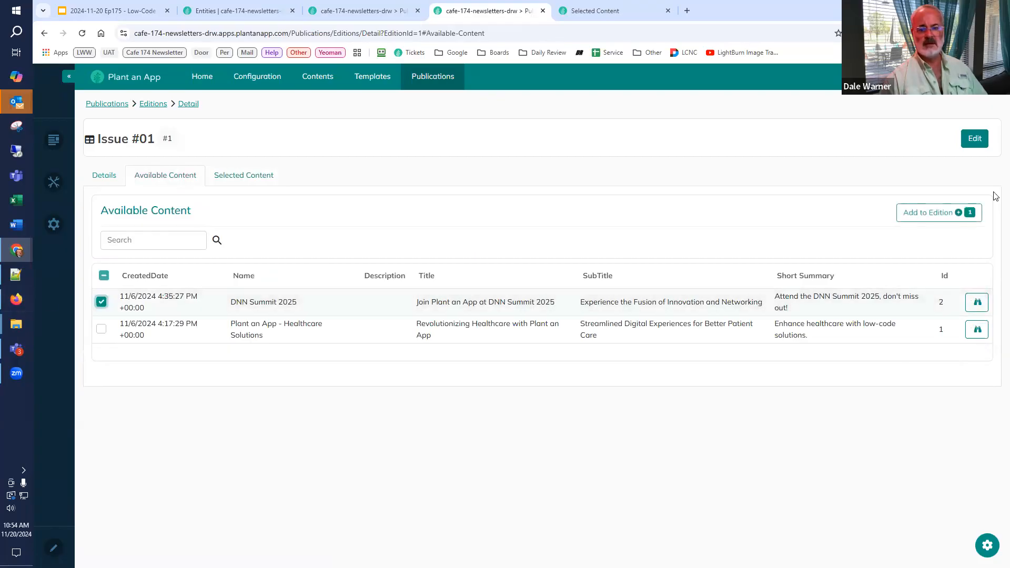
click(926, 213)
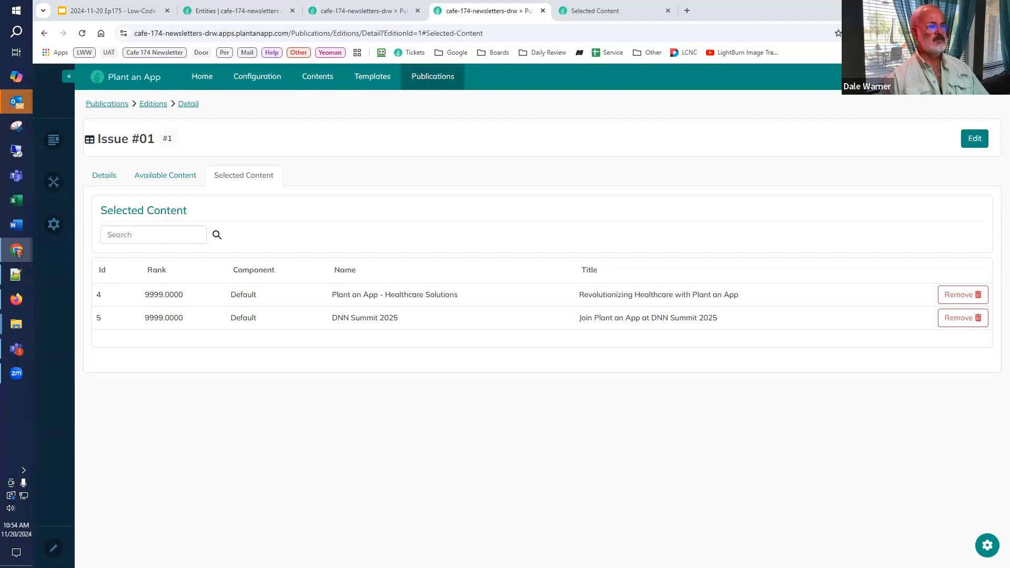
Step: Activate drag and drop actions in the Selected Content listing's settings
click(590, 15)
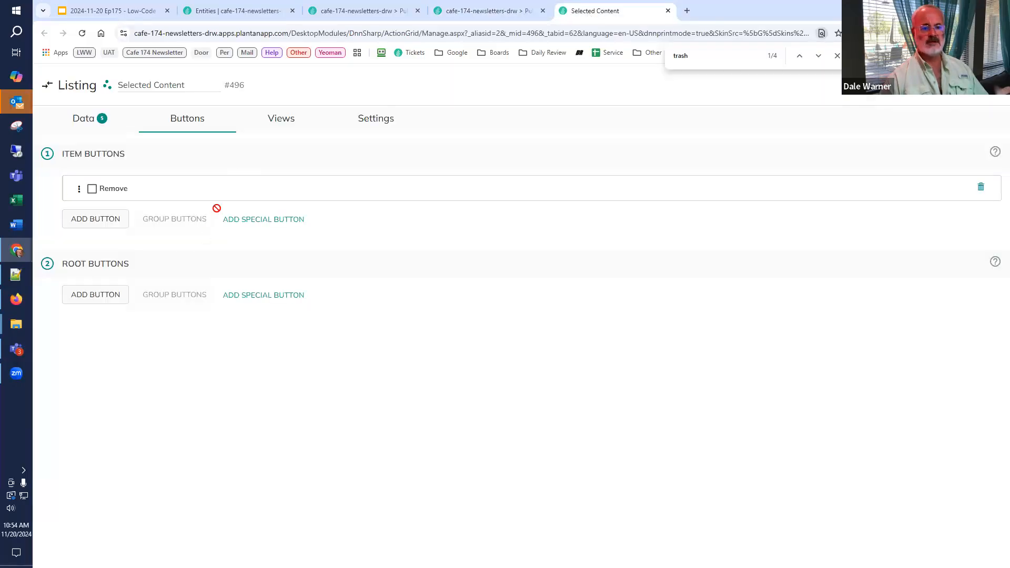
click(363, 129)
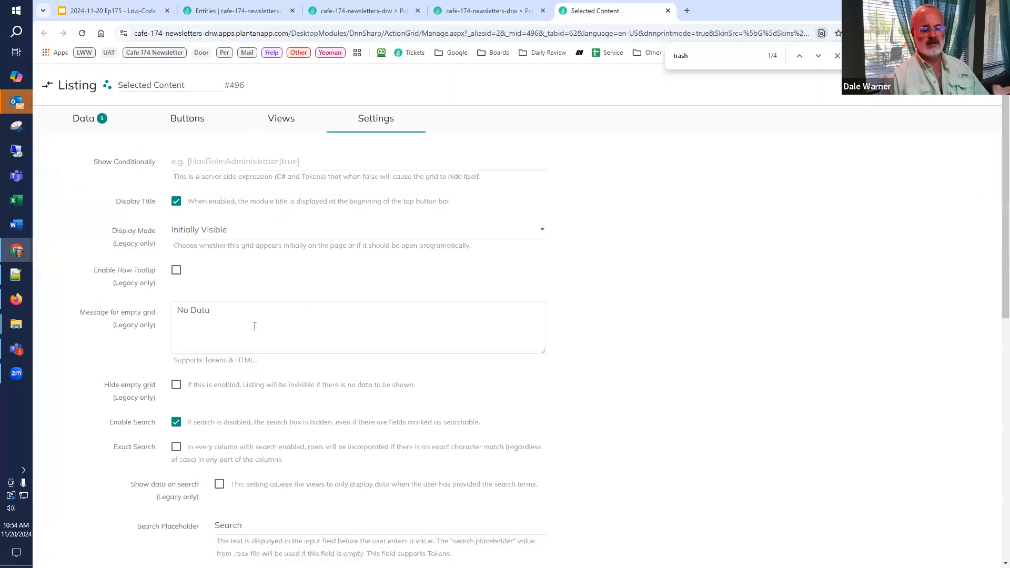
scroll(254, 329, down, 10)
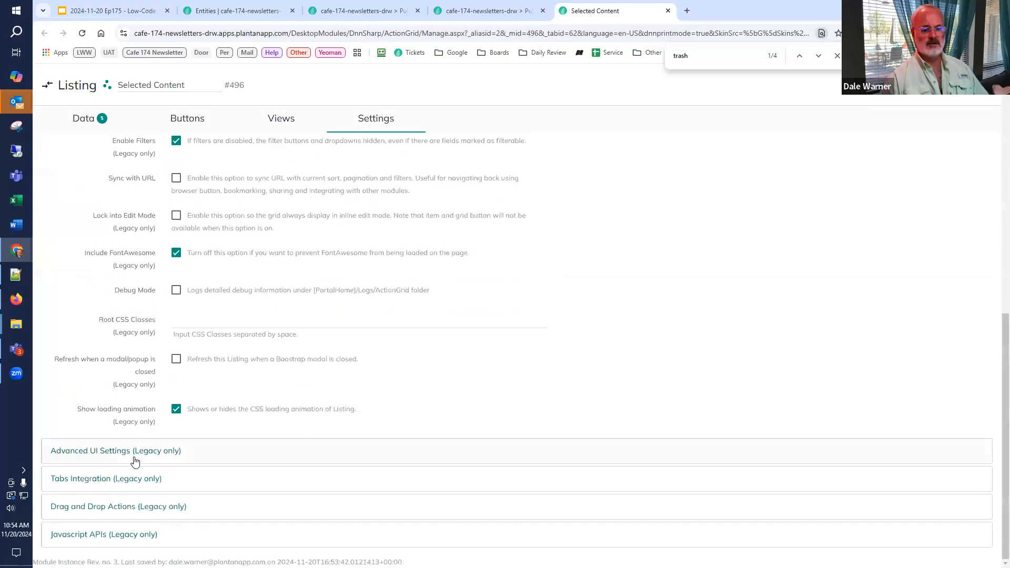
click(117, 507)
scroll(129, 516, down, 2)
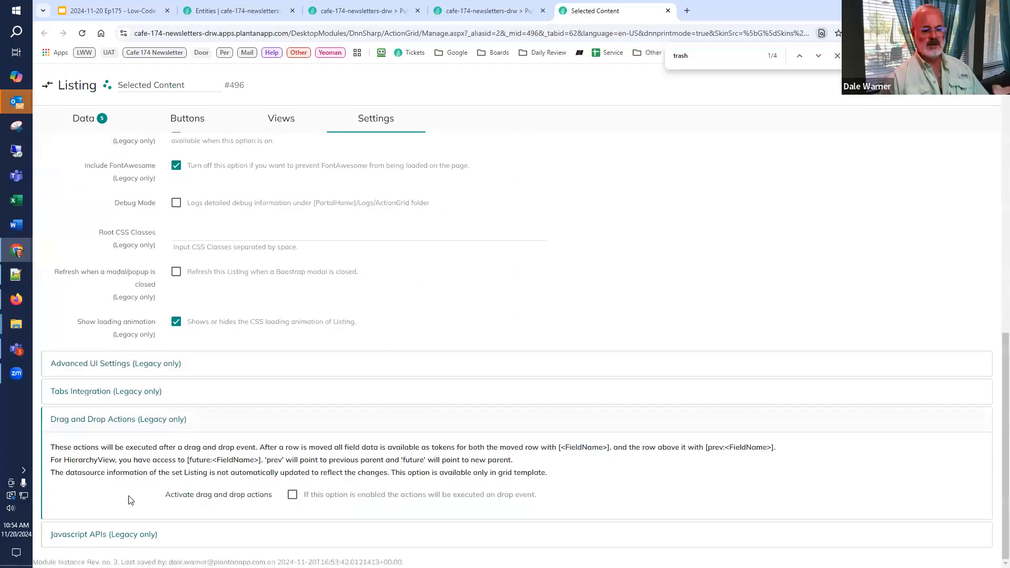
click(292, 496)
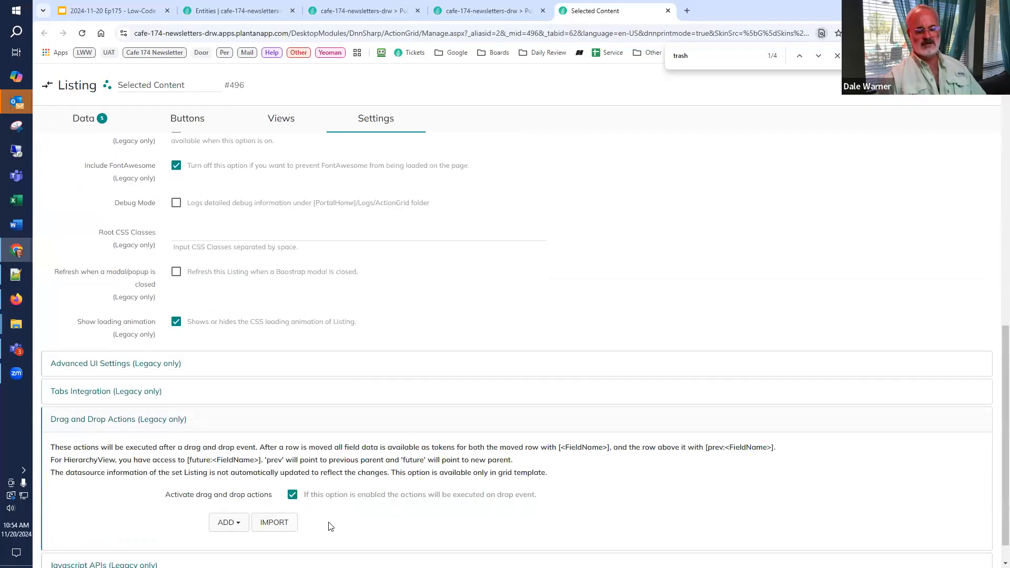
scroll(331, 521, down, 1)
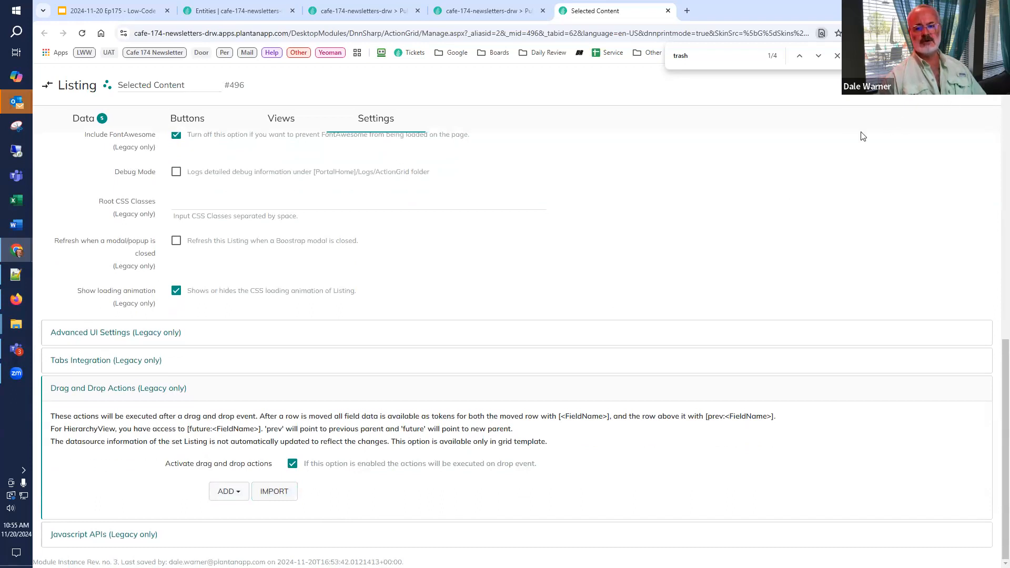
Step: Reload the edition page and move the DNN Summit 2025 row above Plant an App - Healthcare Solutions in Selected Content
click(503, 11)
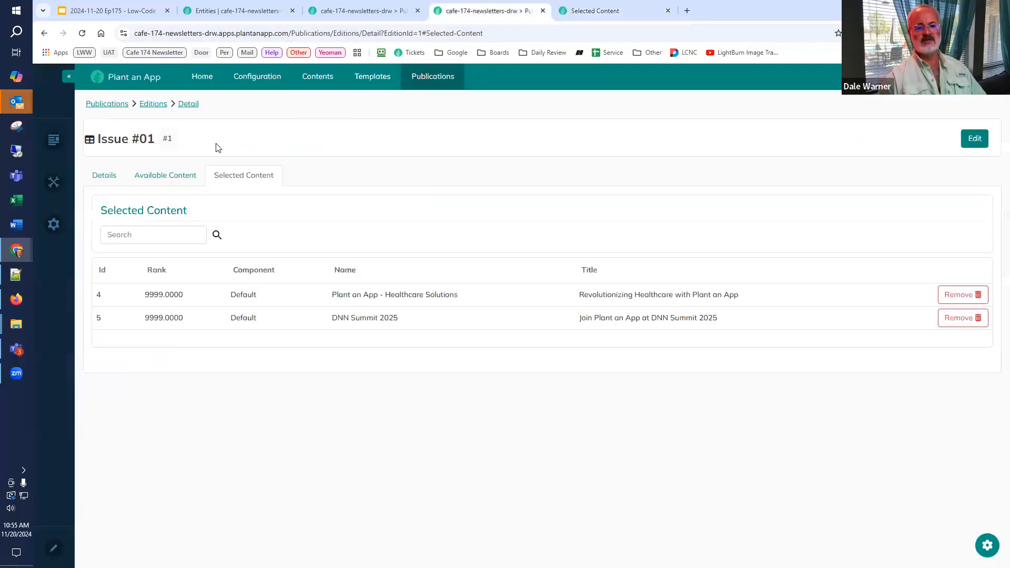
click(83, 34)
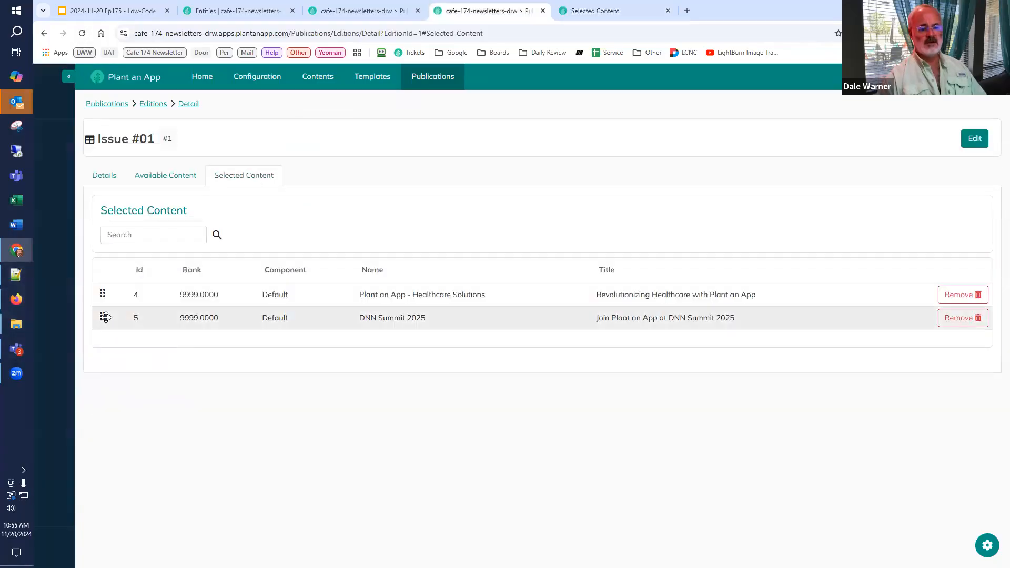
drag(105, 317, 101, 296)
drag(102, 314, 102, 294)
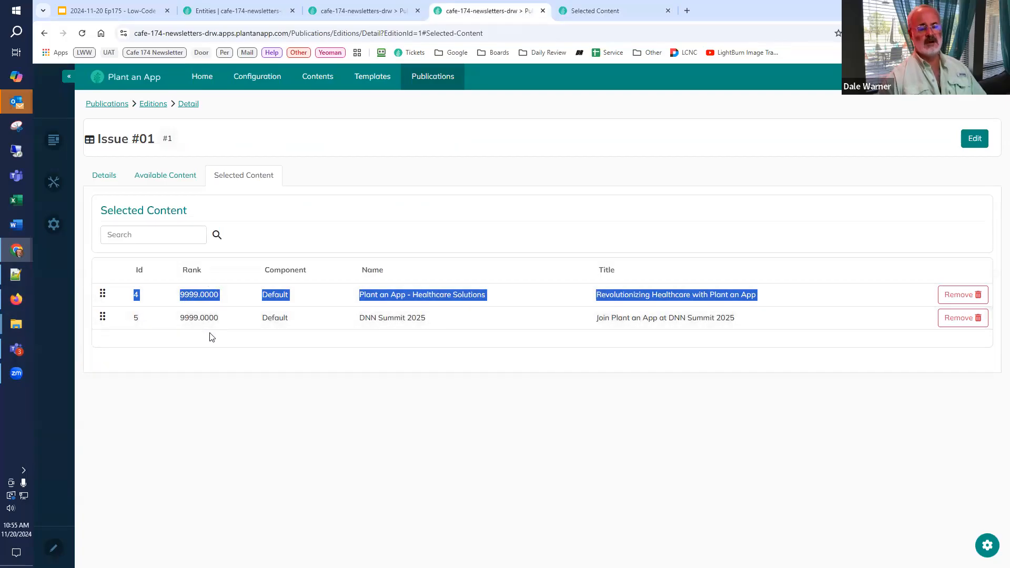
click(237, 328)
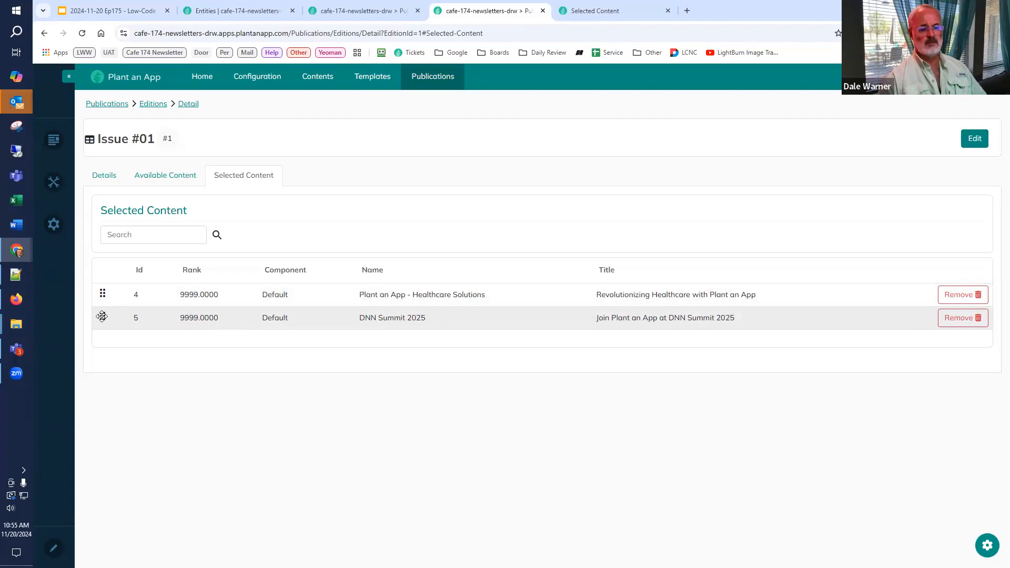
drag(102, 316, 104, 295)
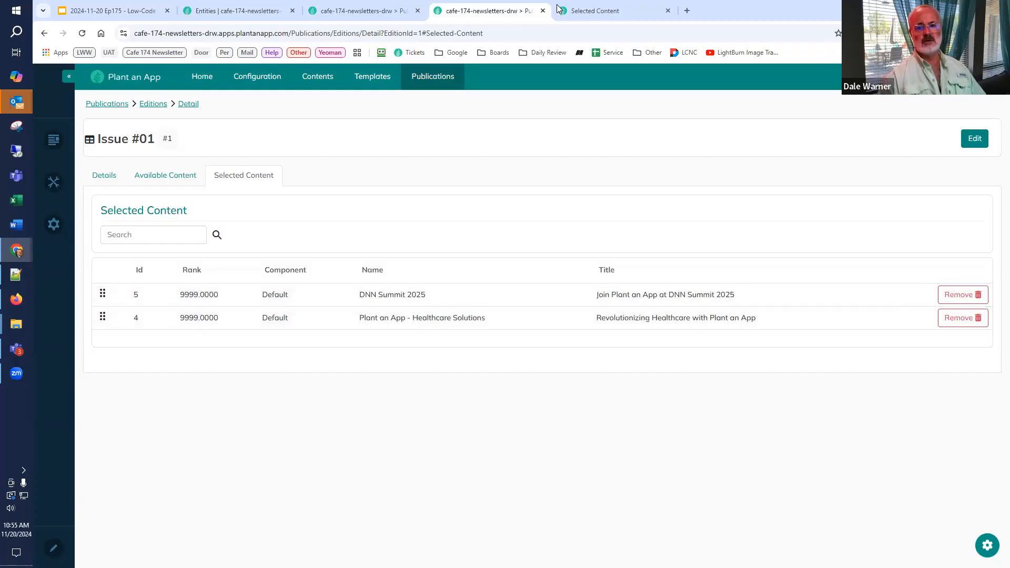
Step: Add a Run SQL Query action to the listing's drag and drop actions and paste in the copied script that updates the app.EditionContent ranks
click(582, 10)
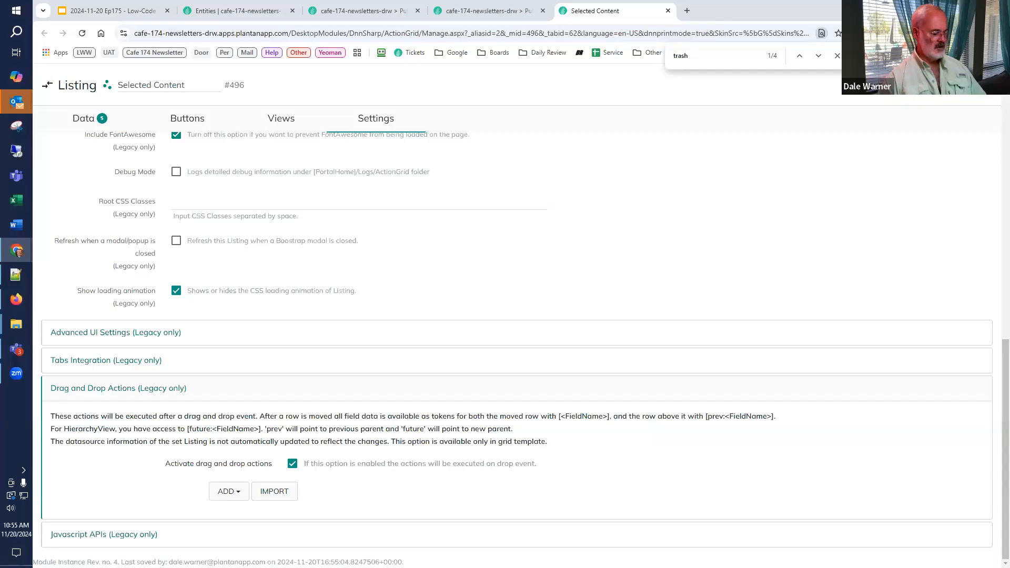
click(237, 493)
scroll(235, 469, down, 2)
mouse_move(234, 461)
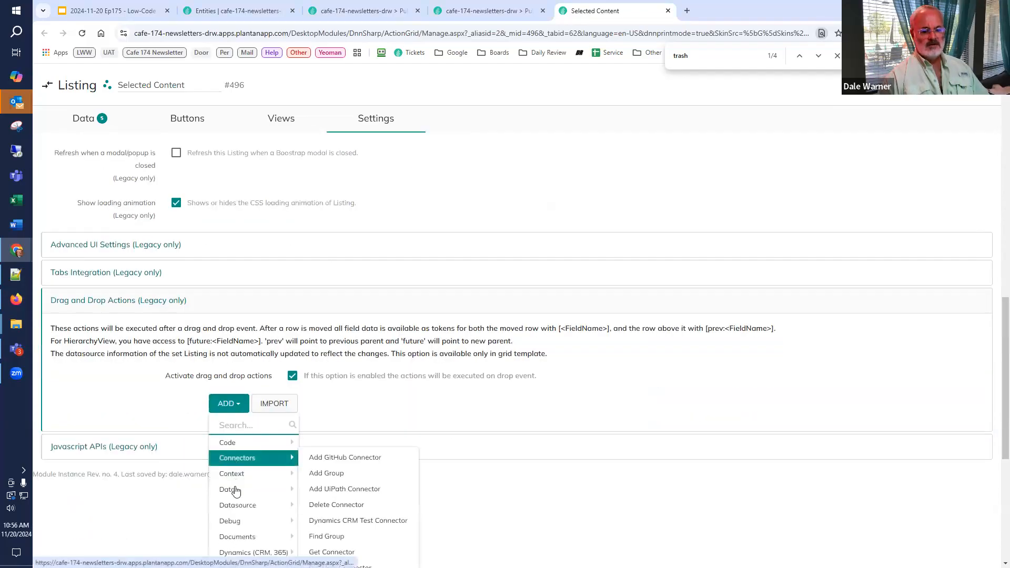
text(sql)
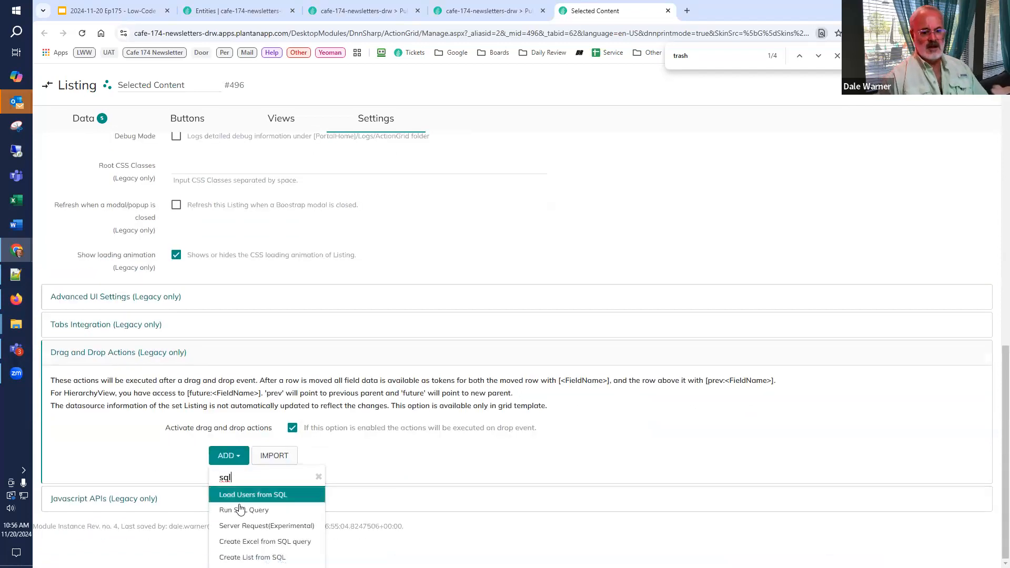
click(240, 510)
scroll(434, 409, down, 3)
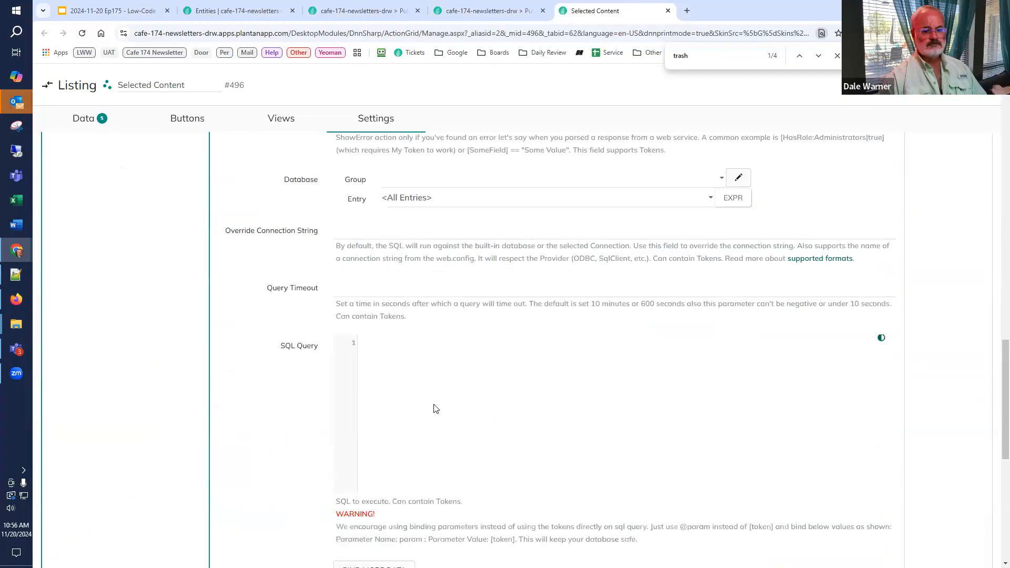
key(ctrl+v)
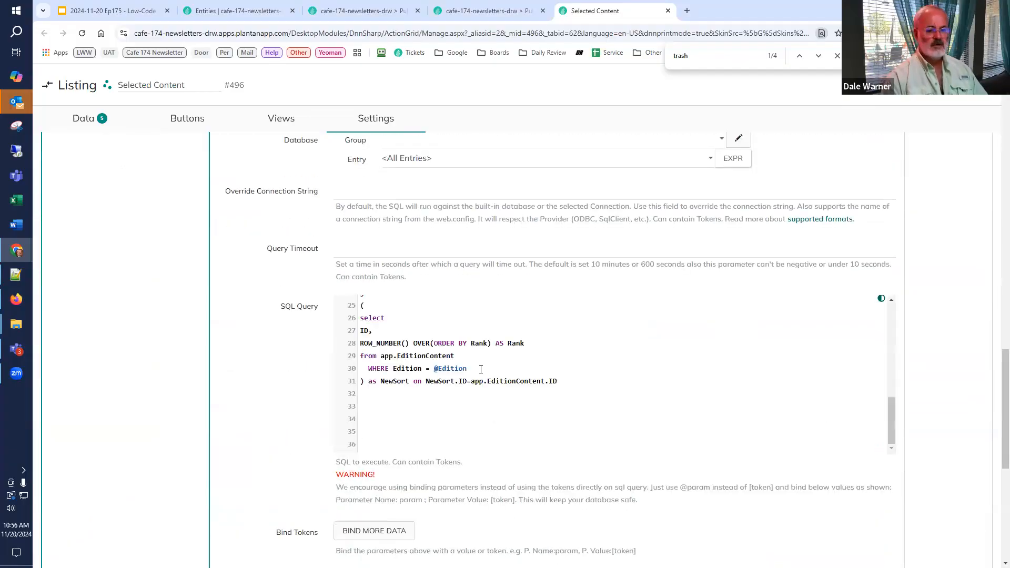
key(ctrl+Home)
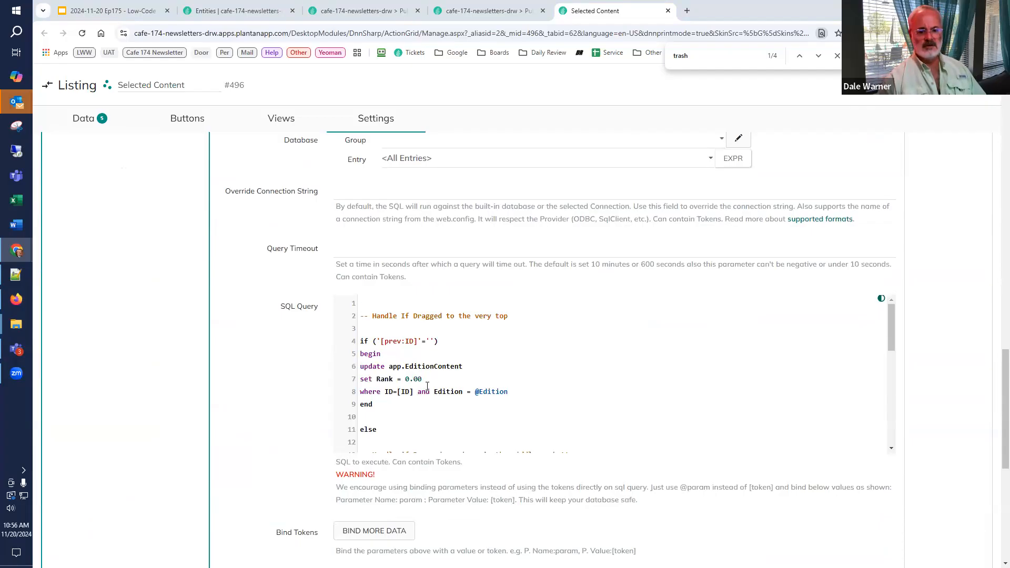
Step: Bind the query's Edition parameter to the value [GET:EditionId] in the Run SQL Query action
double_click(492, 392)
key(ctrl+c)
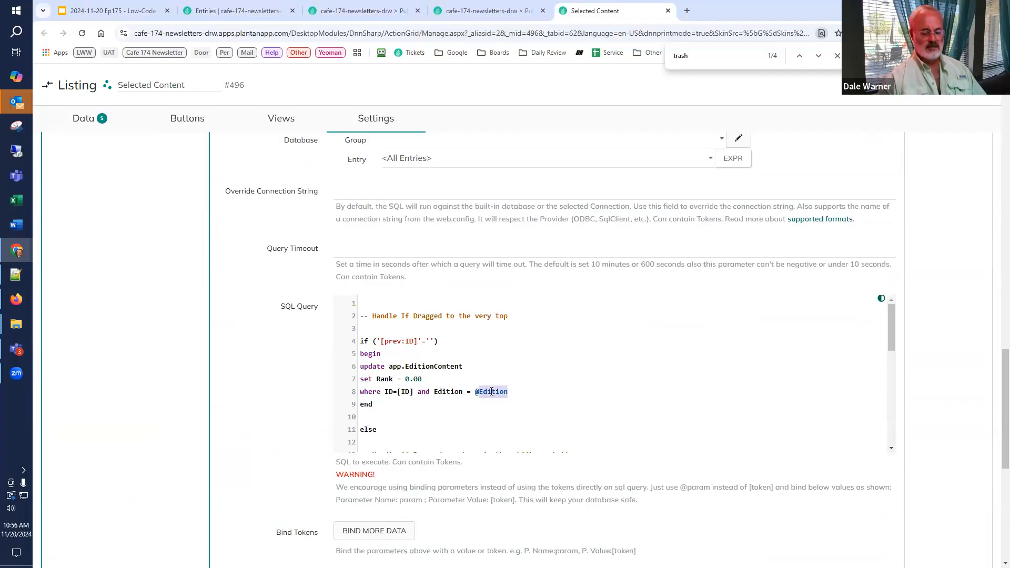
click(358, 533)
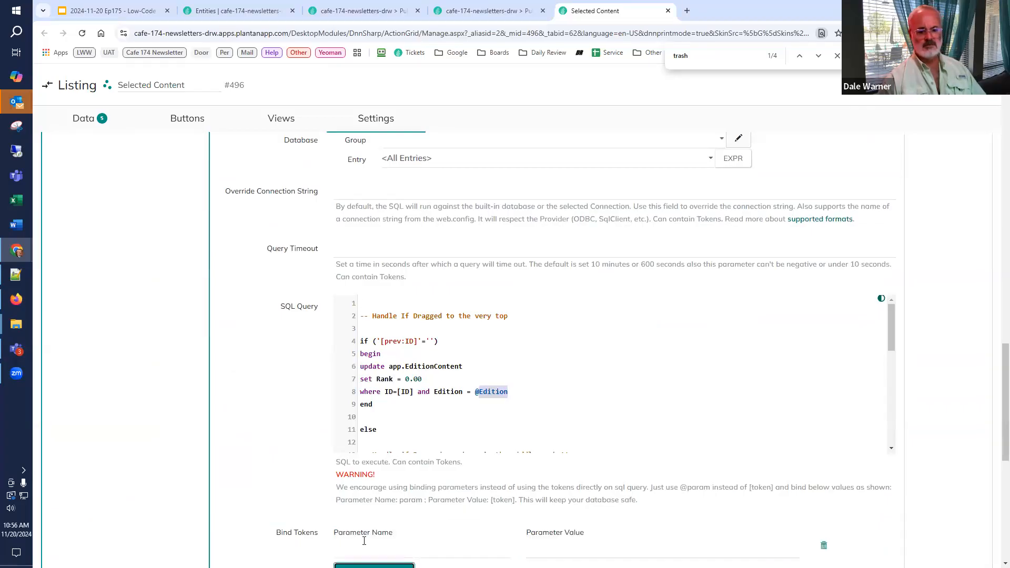
click(364, 549)
key(ctrl+v)
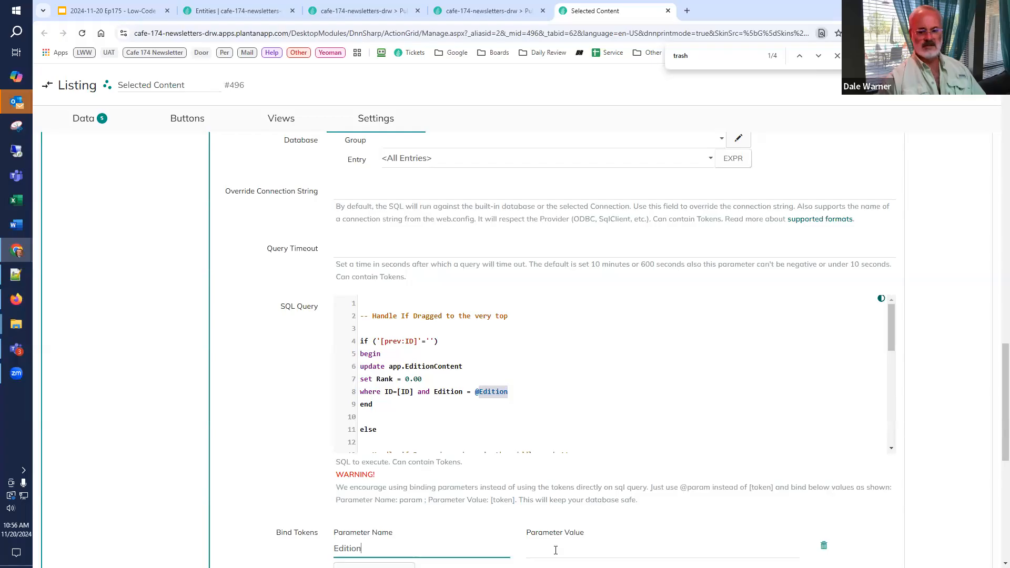
click(552, 549)
key(super+v)
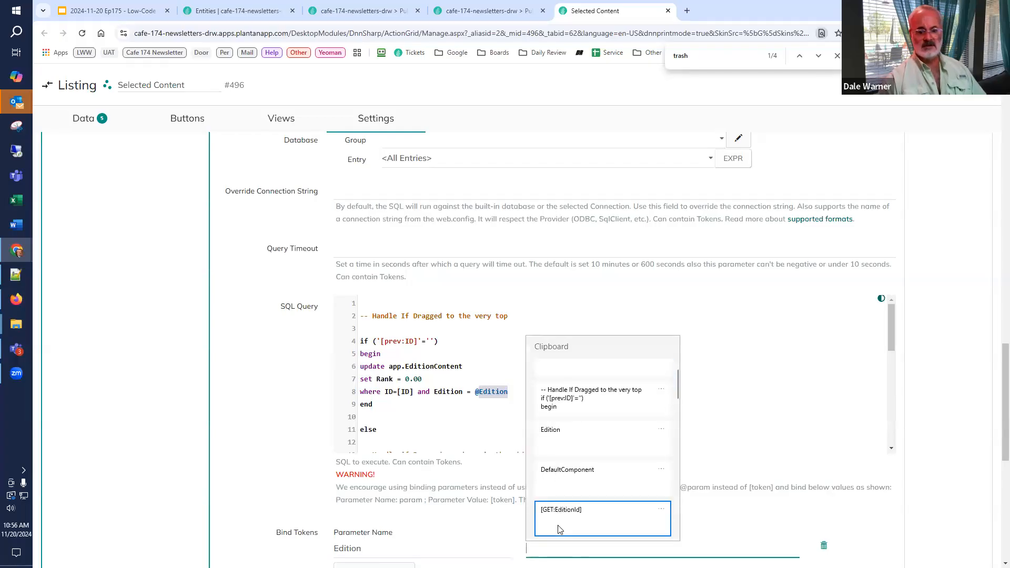
click(570, 524)
scroll(536, 476, down, 2)
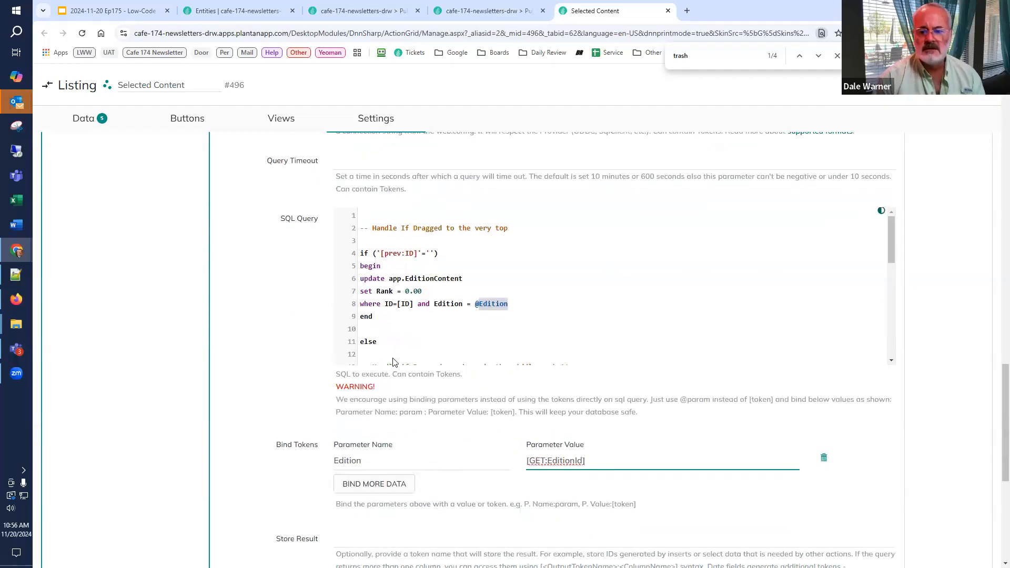
Step: Review the SQL script's handling of rows dragged to the very top, rows dragged elsewhere, and the renumbering of ranks to whole numbers
scroll(393, 362, up, 3)
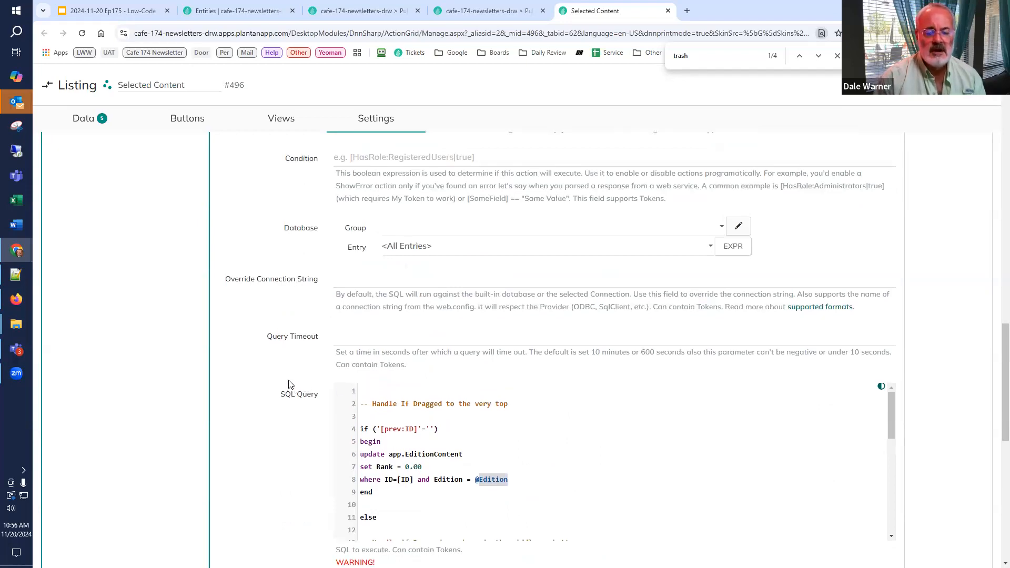
scroll(288, 385, up, 5)
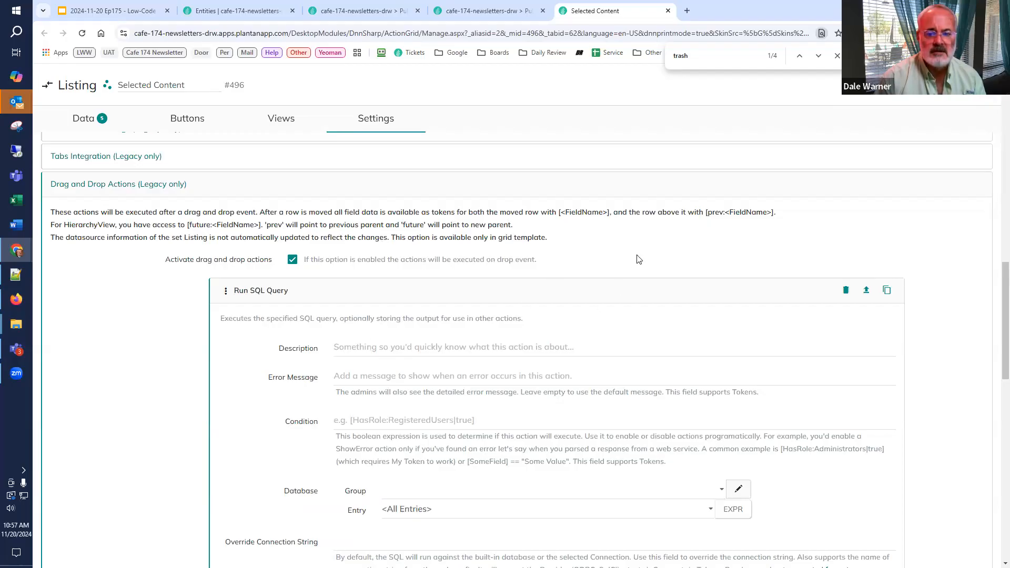
scroll(192, 374, down, 5)
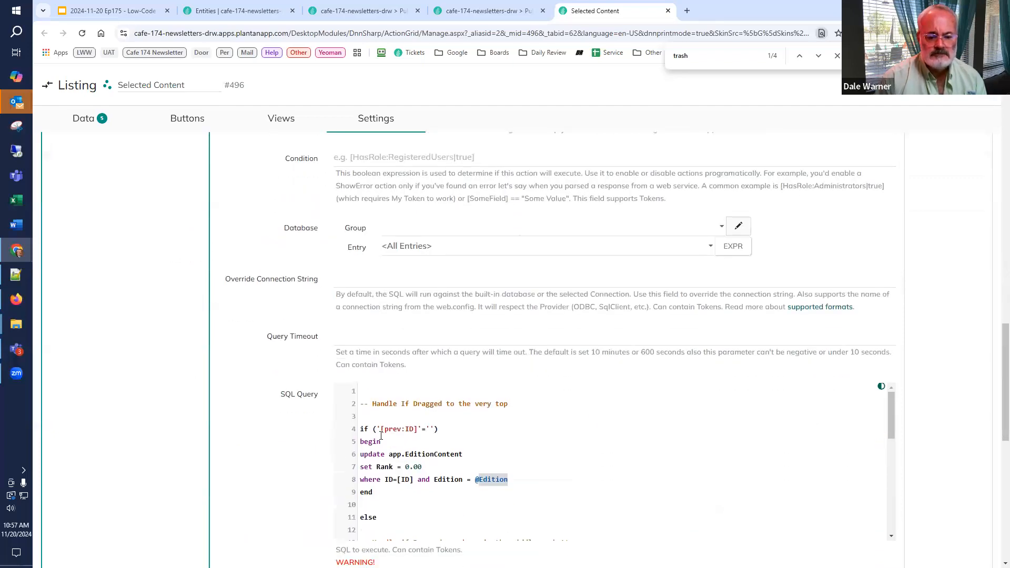
drag(381, 429, 417, 429)
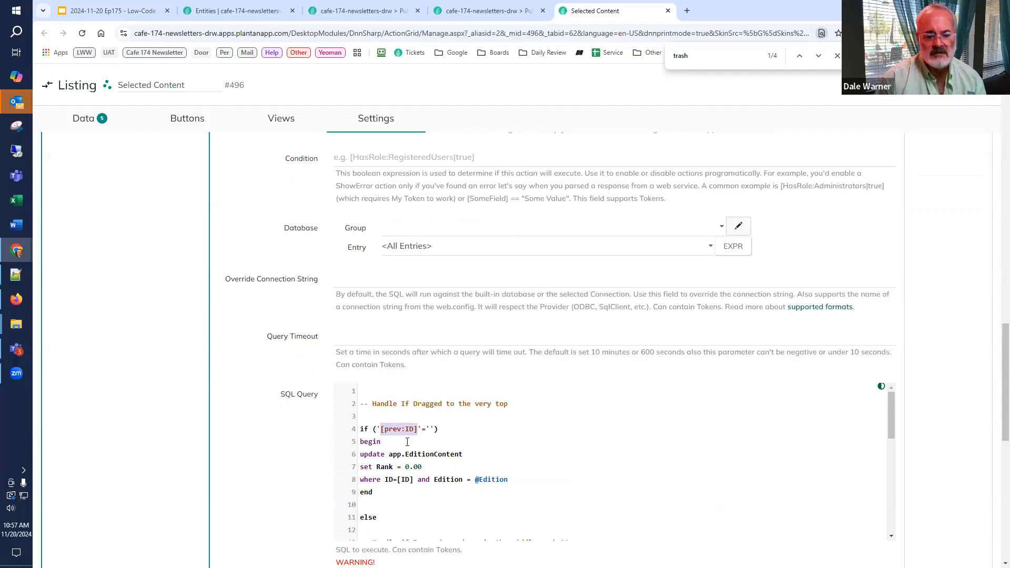
scroll(410, 441, down, 3)
scroll(375, 436, up, 3)
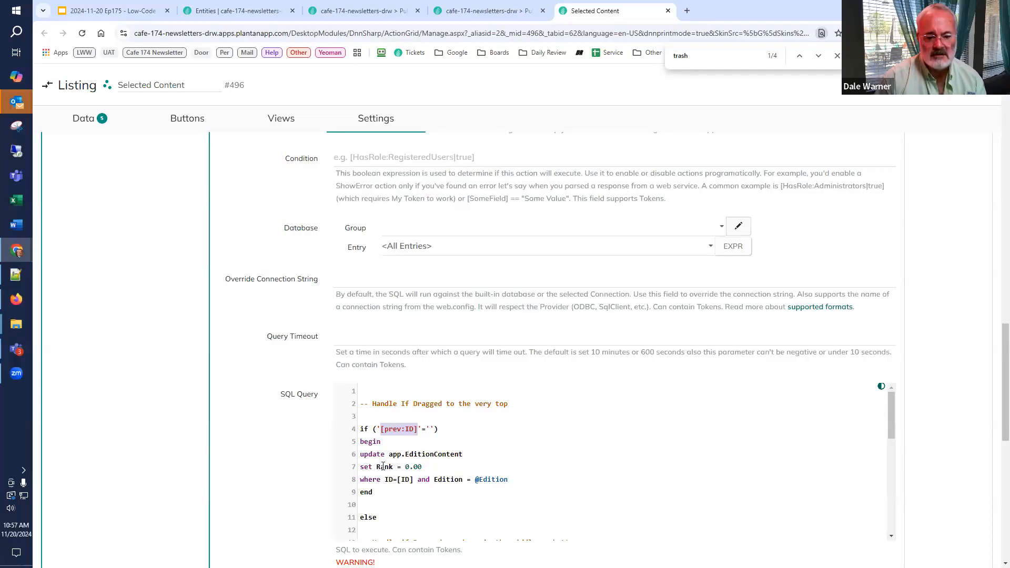
click(411, 480)
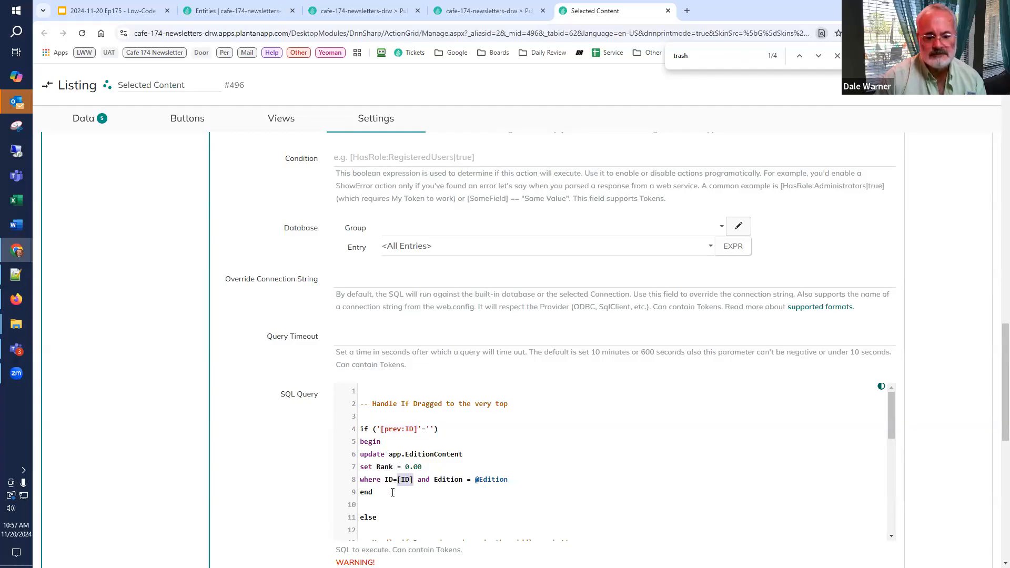
scroll(393, 492, down, 3)
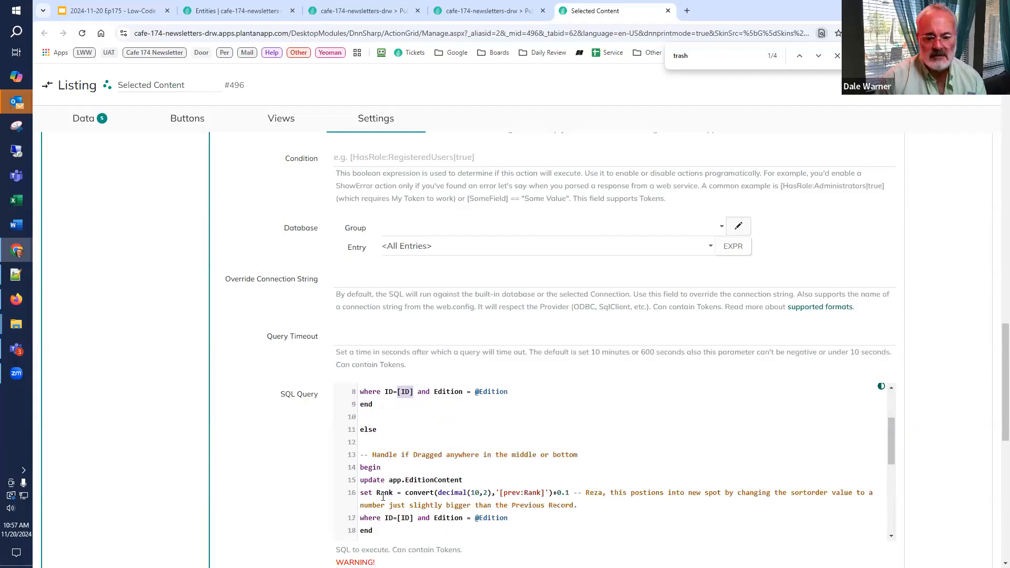
scroll(388, 492, down, 3)
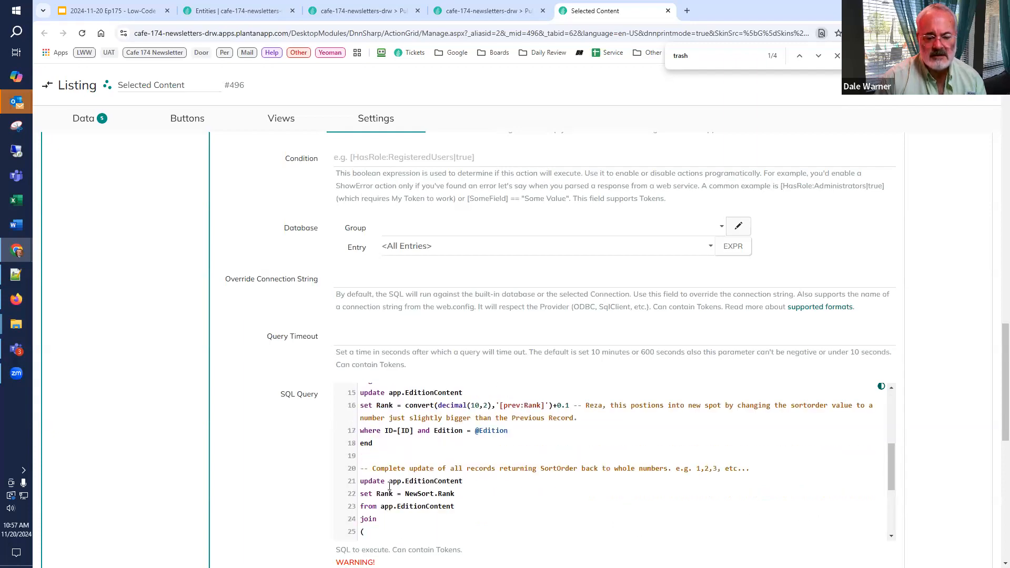
scroll(389, 487, up, 3)
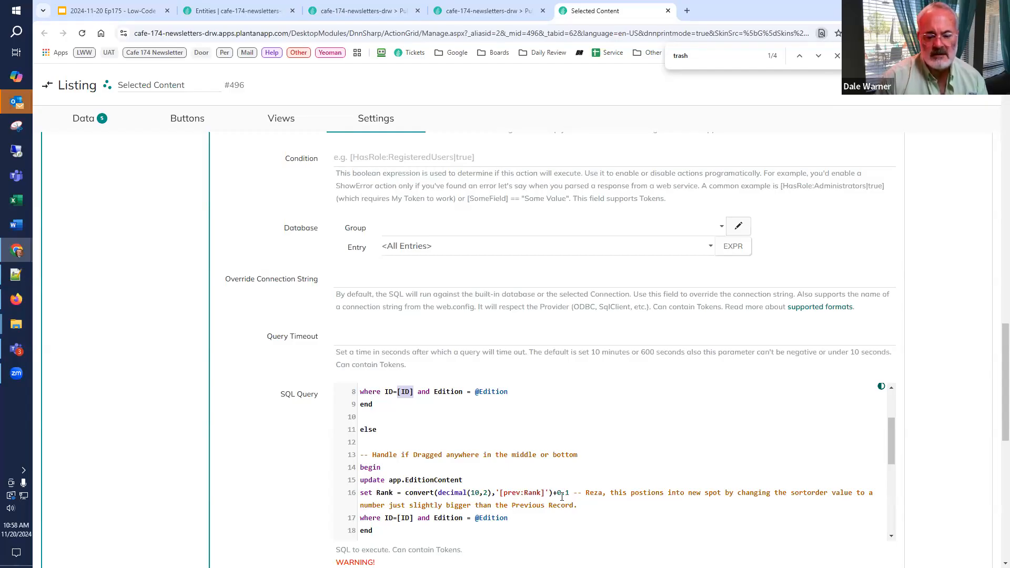
scroll(561, 496, down, 2)
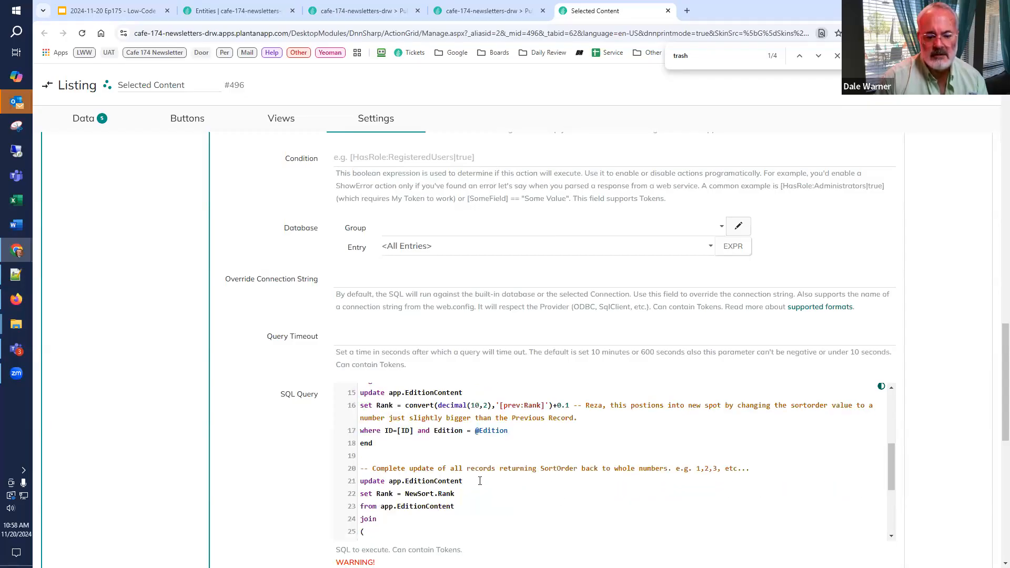
scroll(411, 473, down, 2)
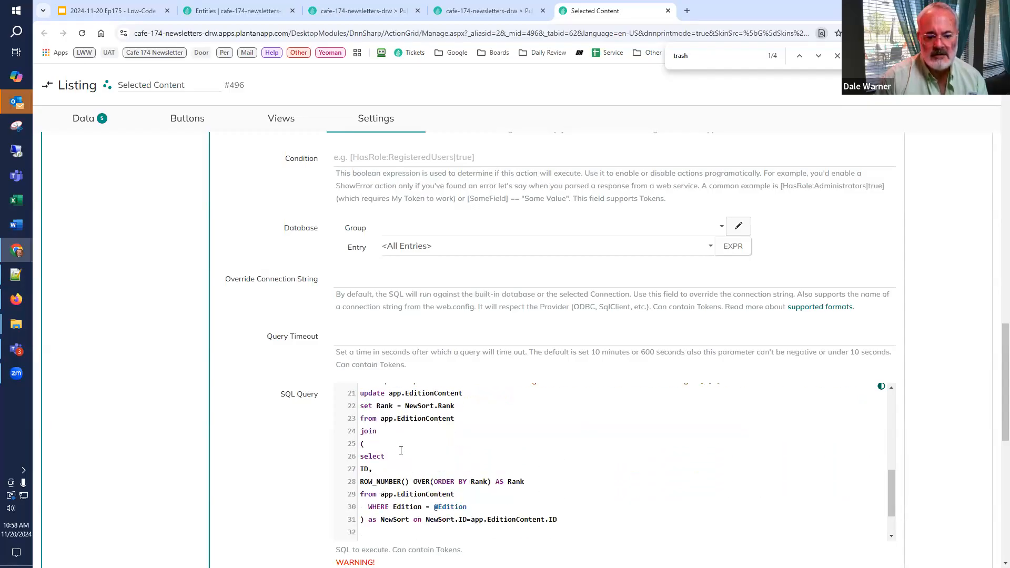
scroll(459, 472, up, 2)
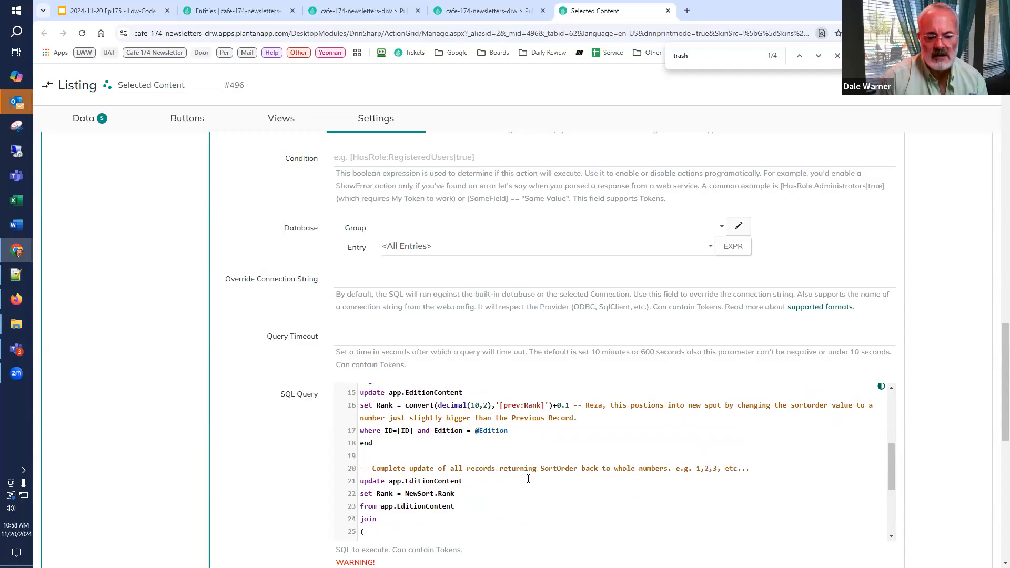
scroll(528, 479, down, 2)
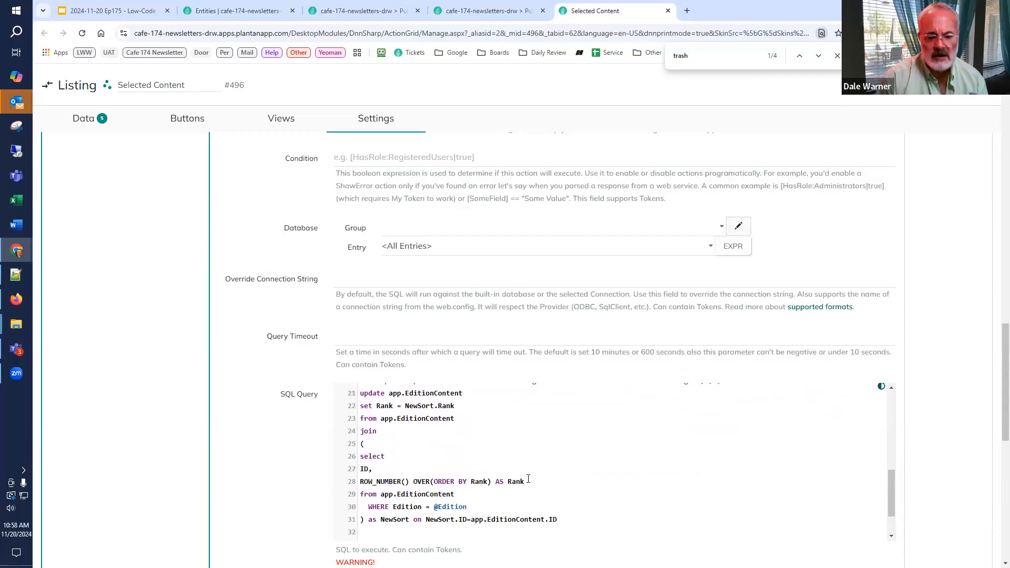
scroll(529, 478, down, 2)
scroll(528, 479, down, 2)
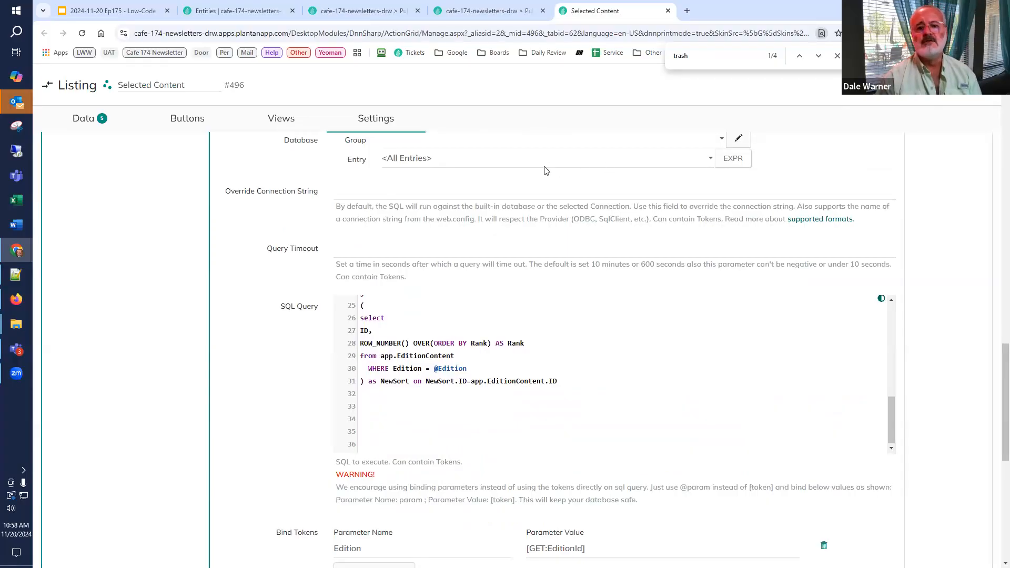
Step: Return to the Issue #01 edition page and reload it
scroll(548, 171, down, 10)
click(460, 11)
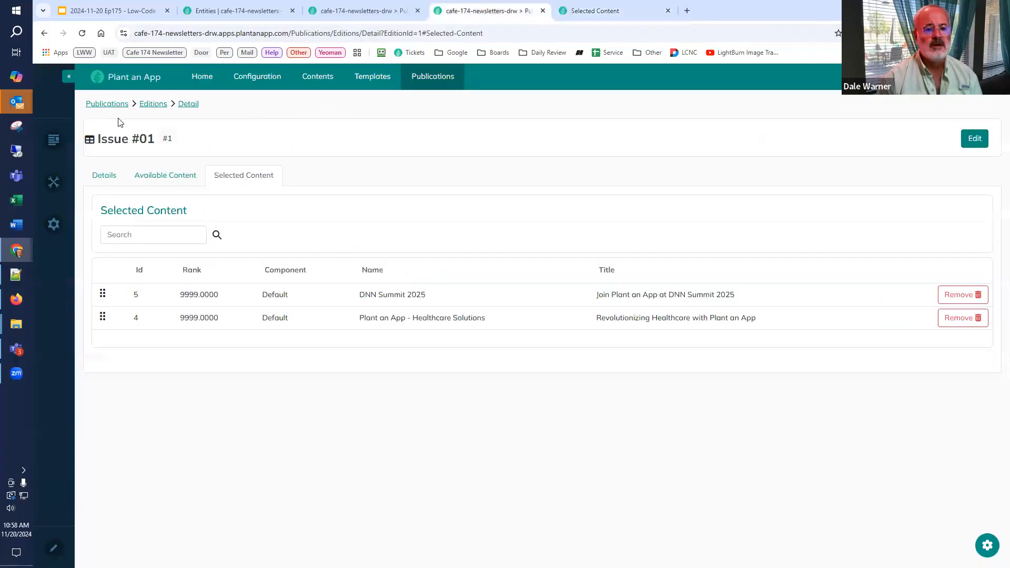
key(F5)
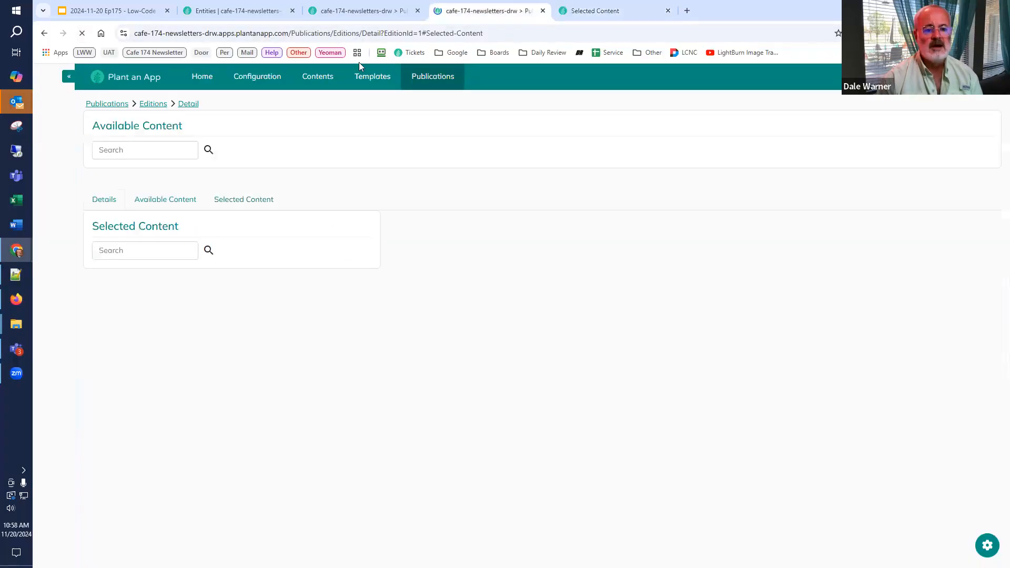
Step: Add a Datasource Refresh action after Run SQL Query in the Selected Content listing's drag and drop actions
click(595, 10)
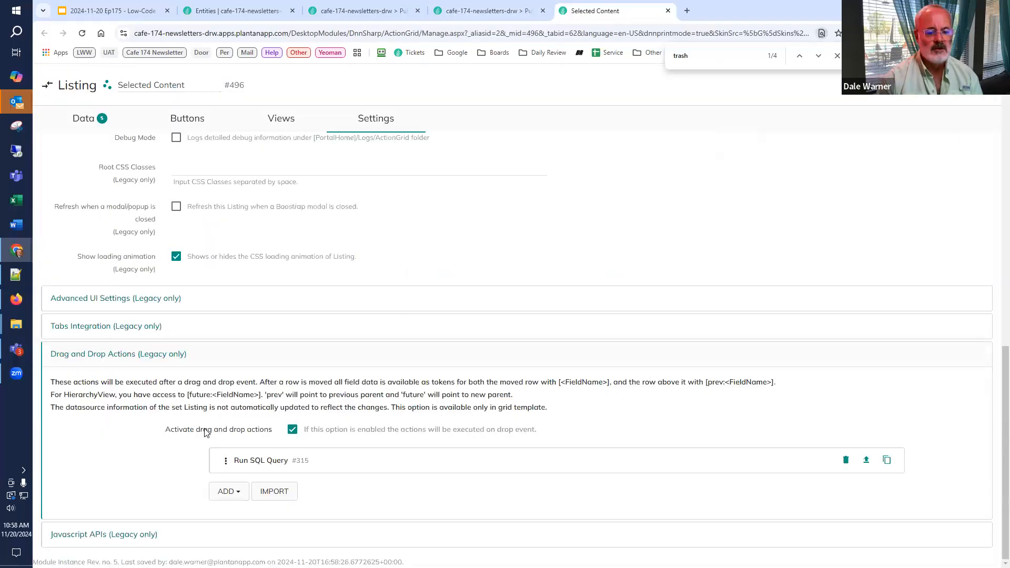
click(235, 500)
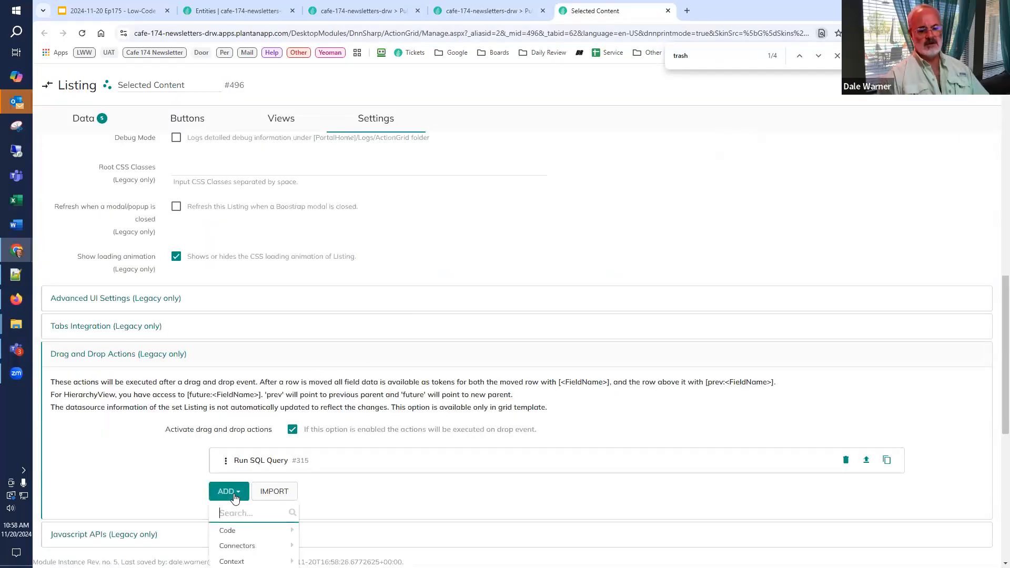
text(refresh)
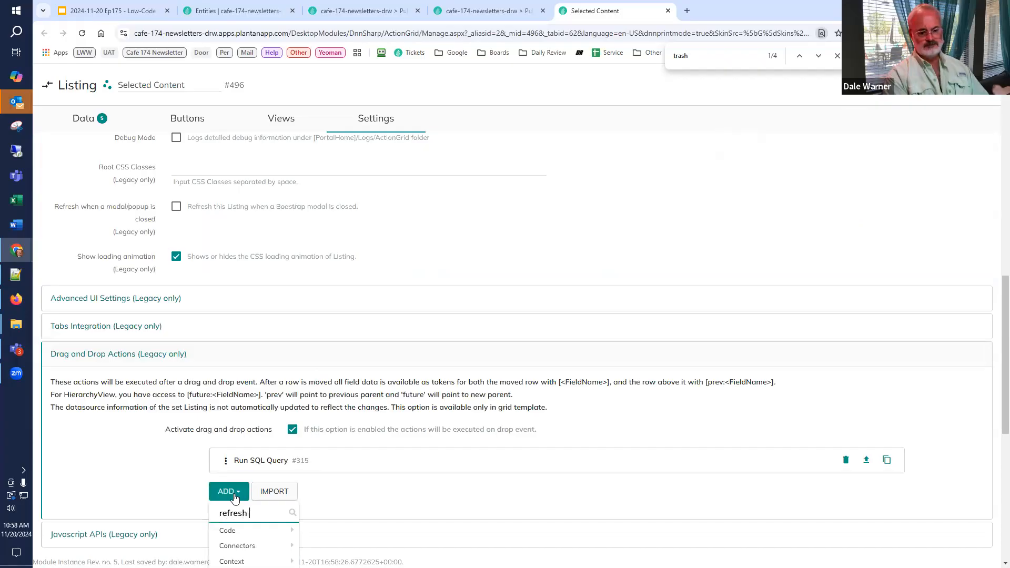
text(dat)
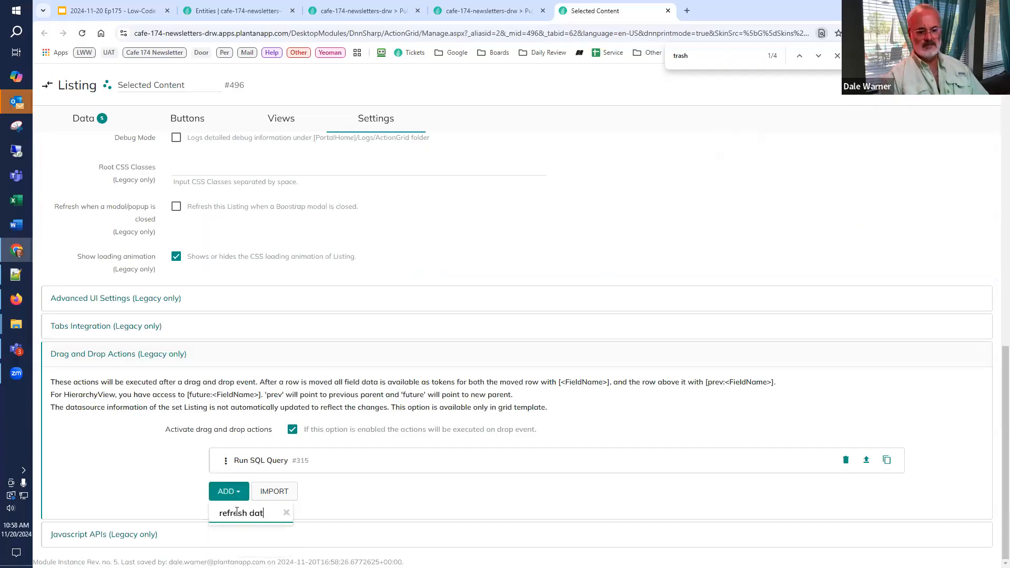
key(BackSpace)
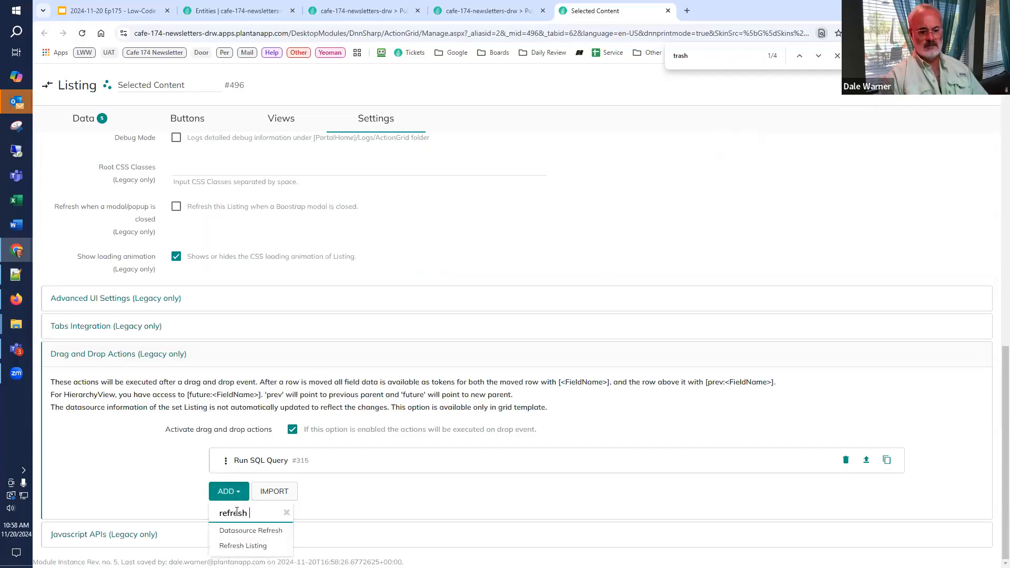
click(252, 529)
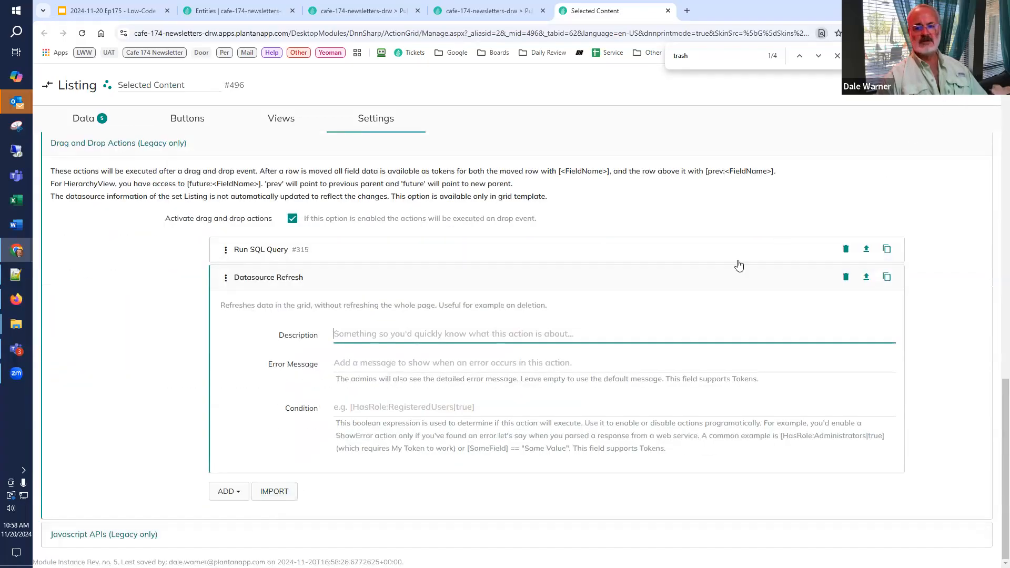
Step: Reload the edition page and test reordering by moving DNN Summit 2025 to first place, followed by Plant an App - Healthcare Solutions back above it
click(482, 12)
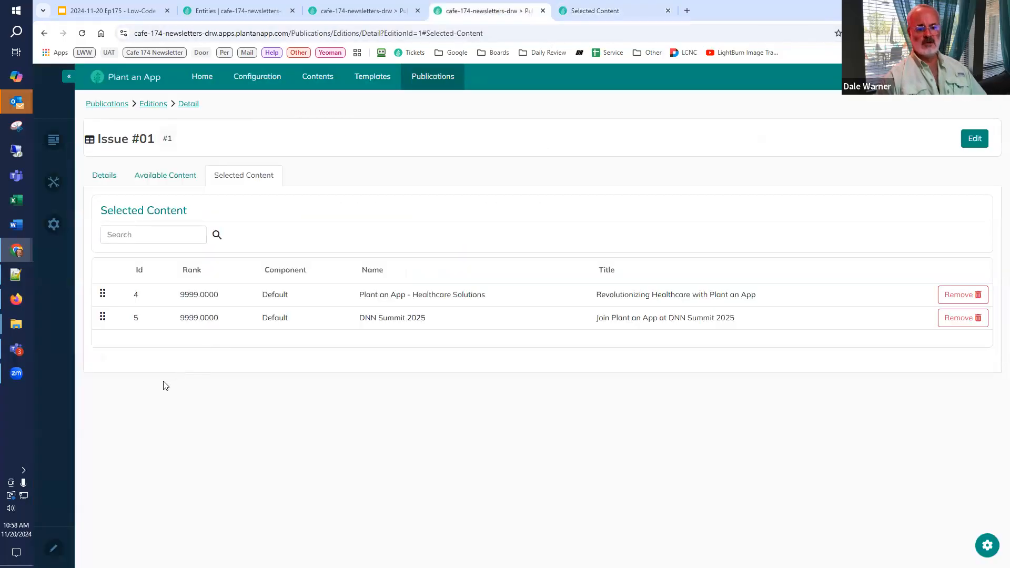
click(82, 34)
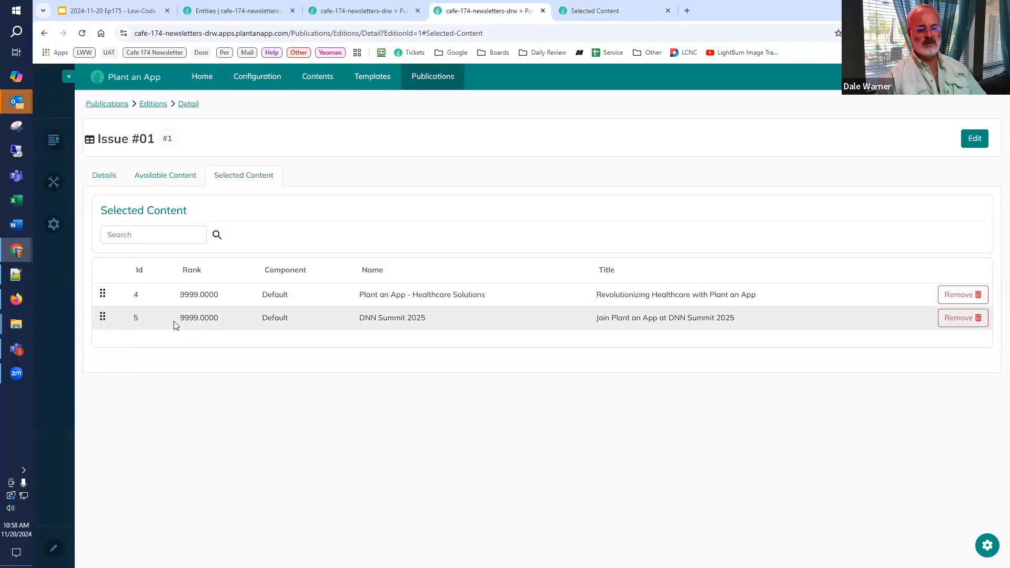
drag(103, 316, 102, 293)
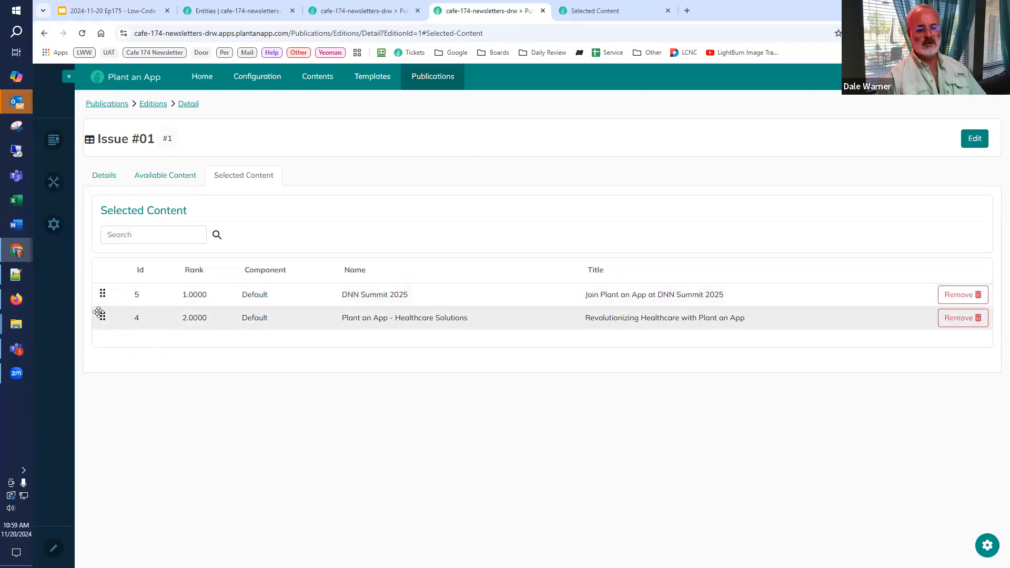
drag(103, 317, 101, 293)
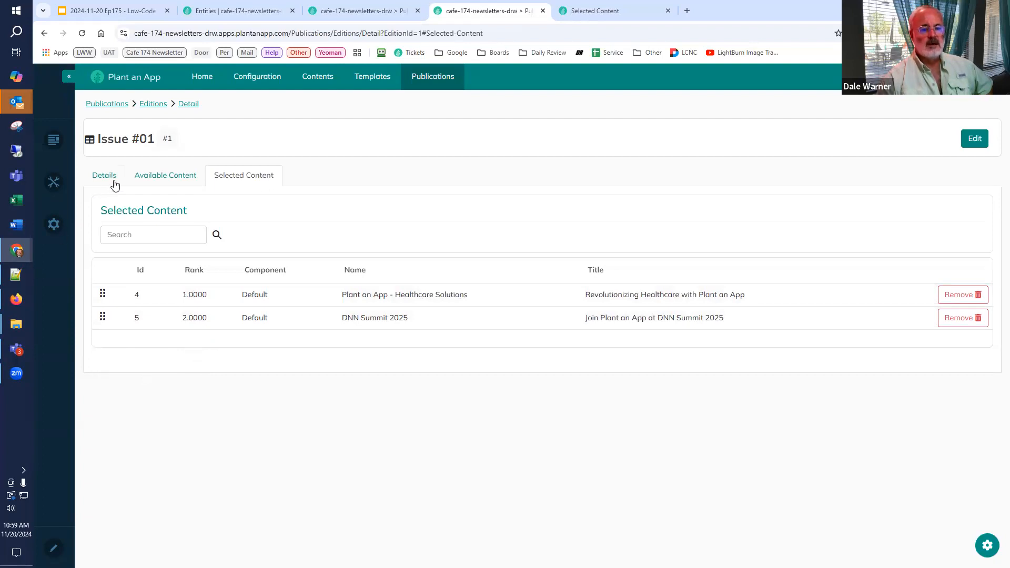
Step: Add all the Available Content items to the edition in one go
click(143, 182)
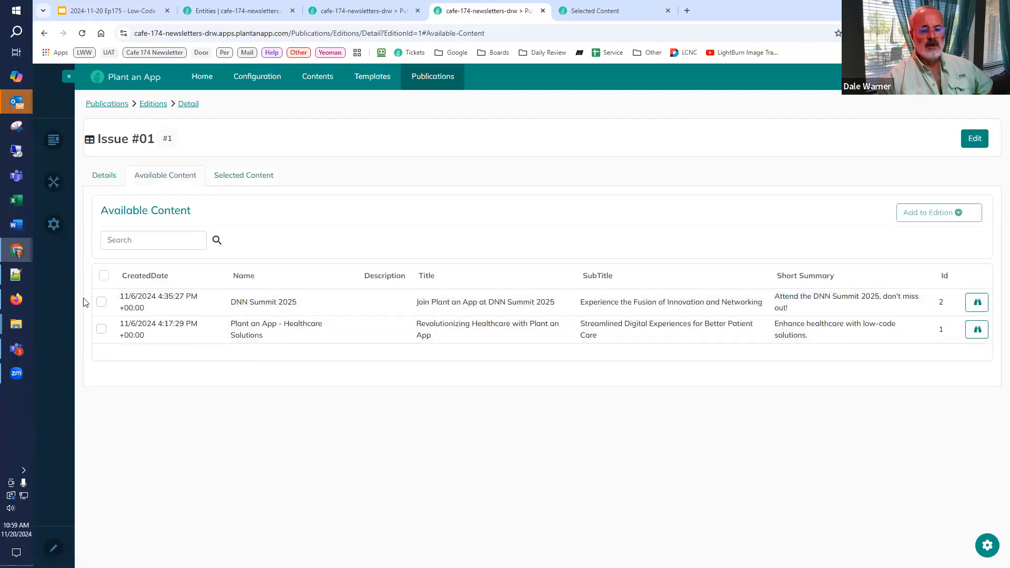
click(104, 275)
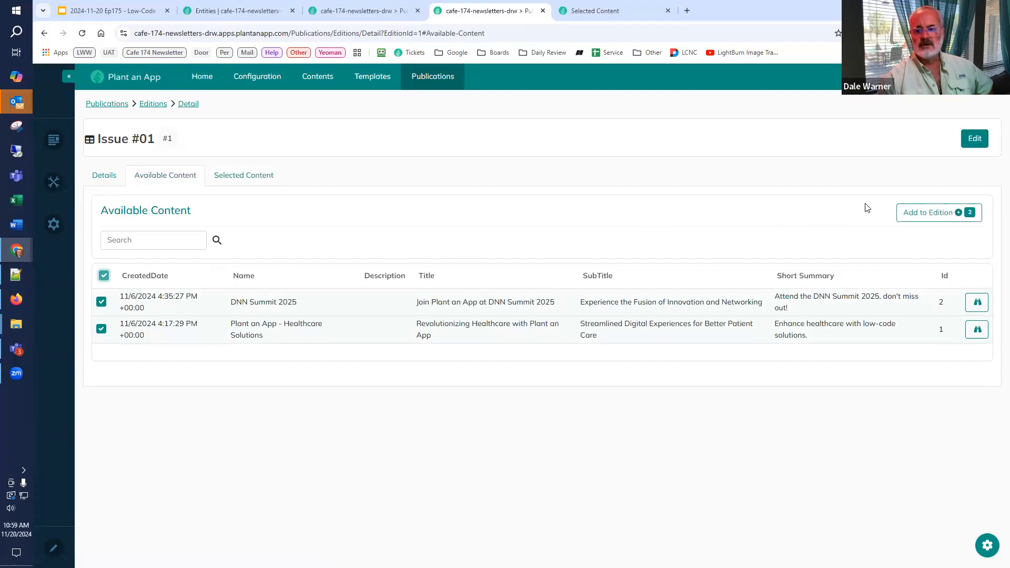
click(910, 213)
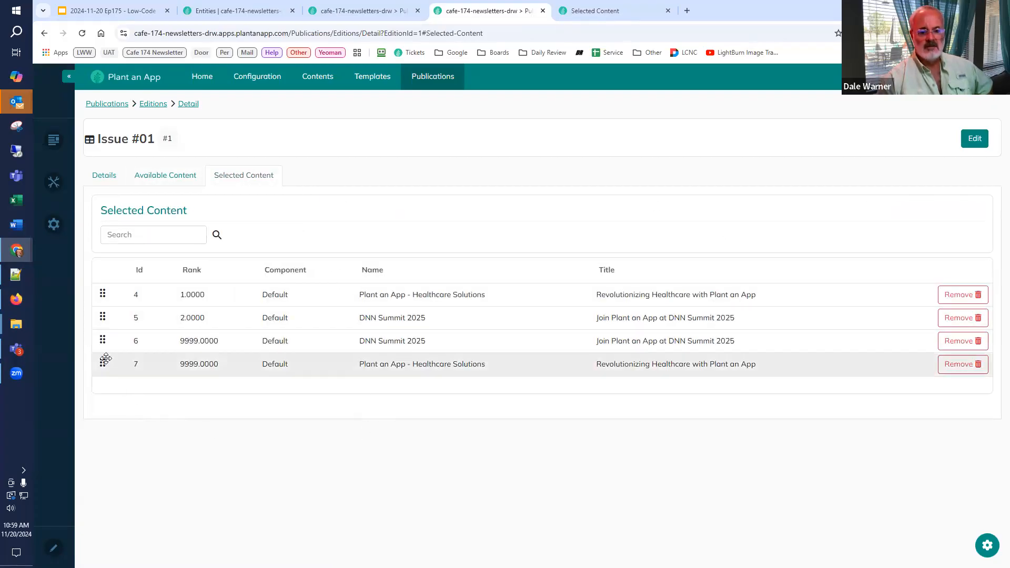
Step: Move the DNN Summit 2025 row with Id 6 to the top of Selected Content and the row with Id 5 directly below it
drag(104, 327, 102, 293)
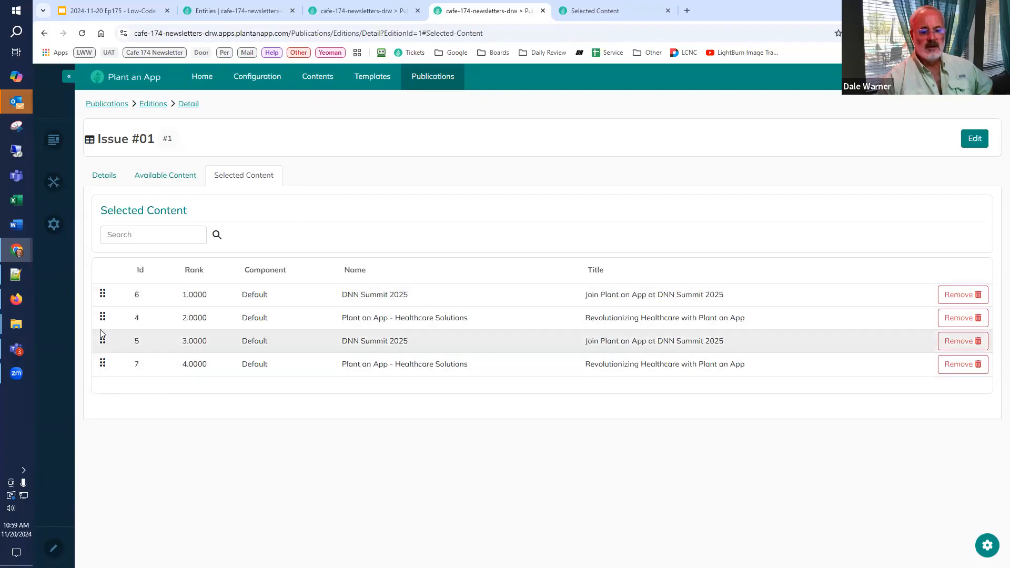
drag(102, 337, 102, 317)
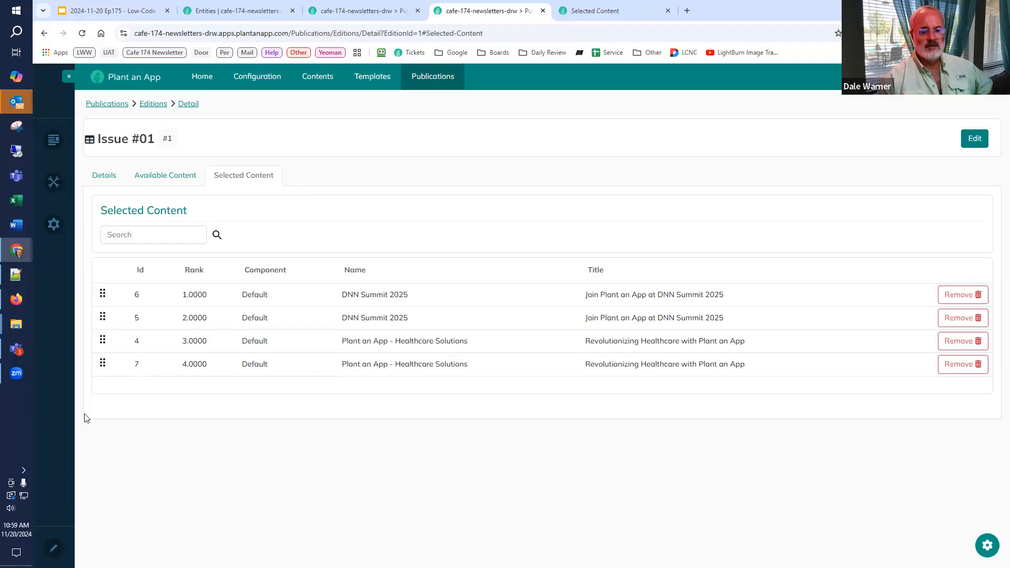
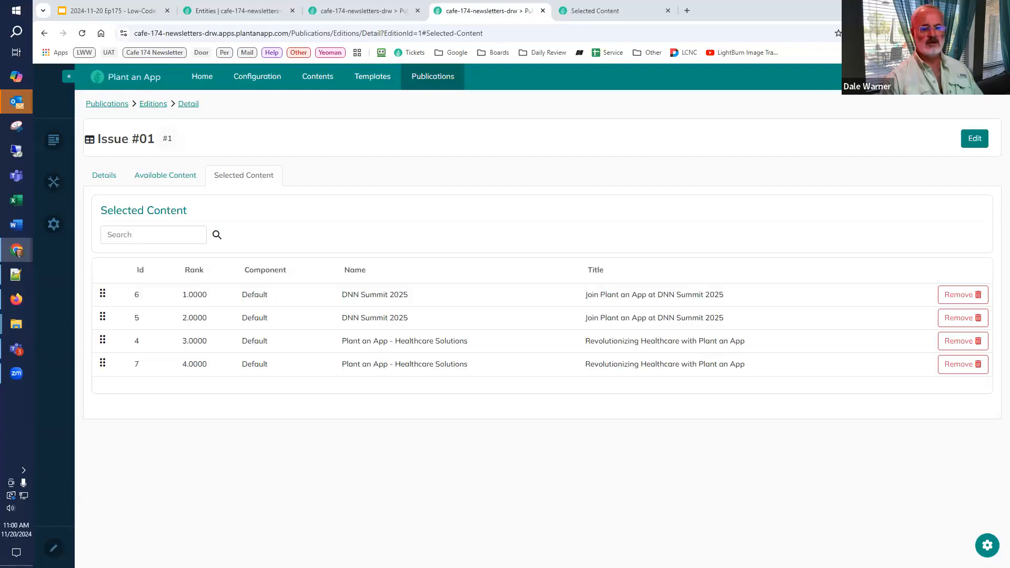
Step: Add an avt.Action Form module to the wide pane of the two-pane row below the tabs on the edition detail page
click(56, 550)
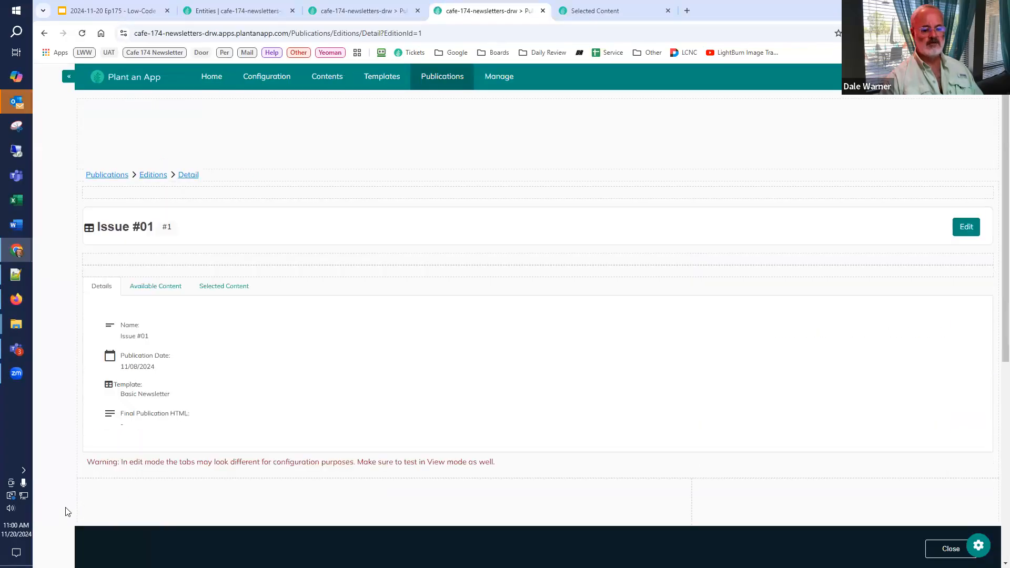
scroll(139, 508, down, 2)
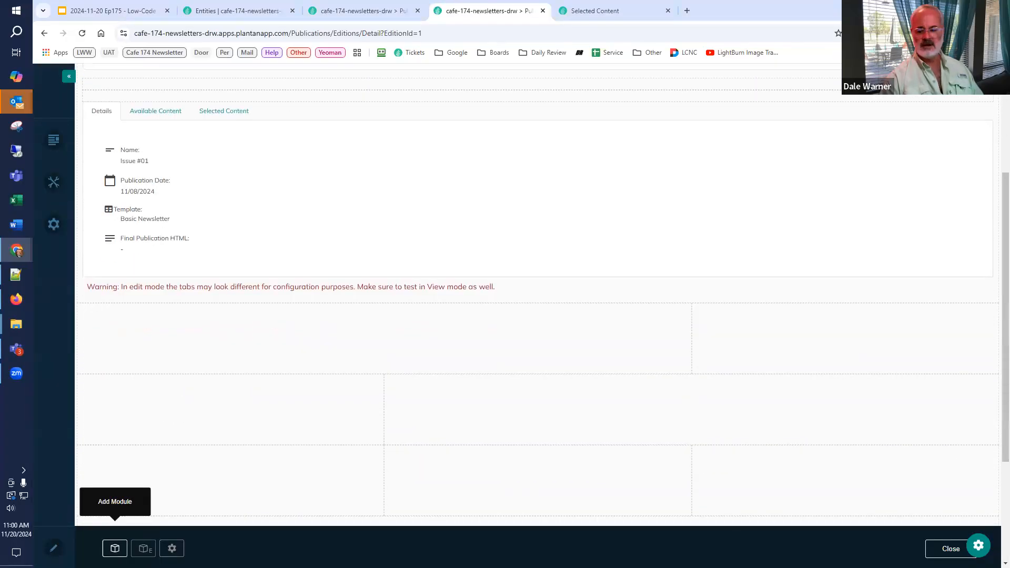
click(115, 549)
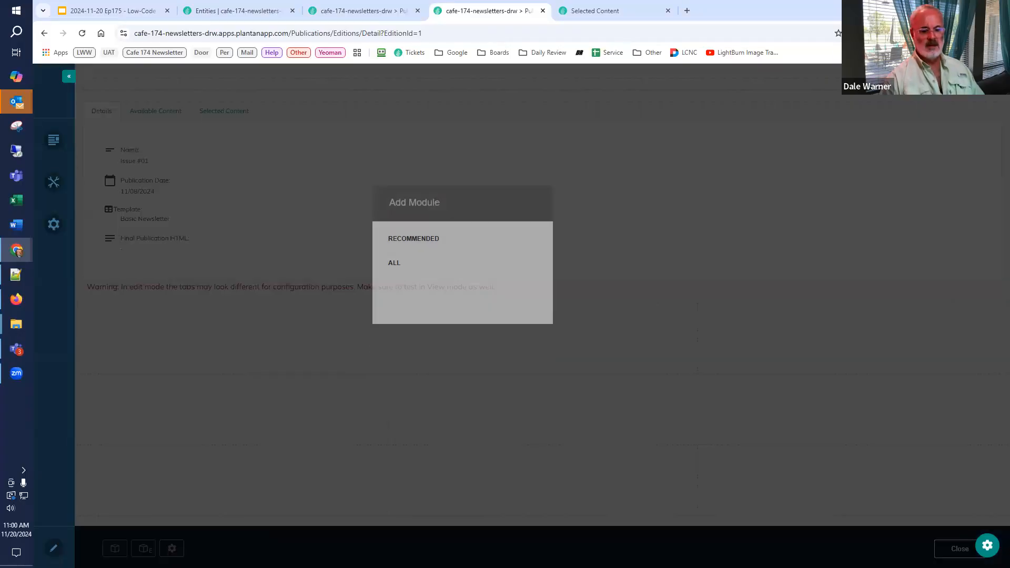
mouse_move(424, 359)
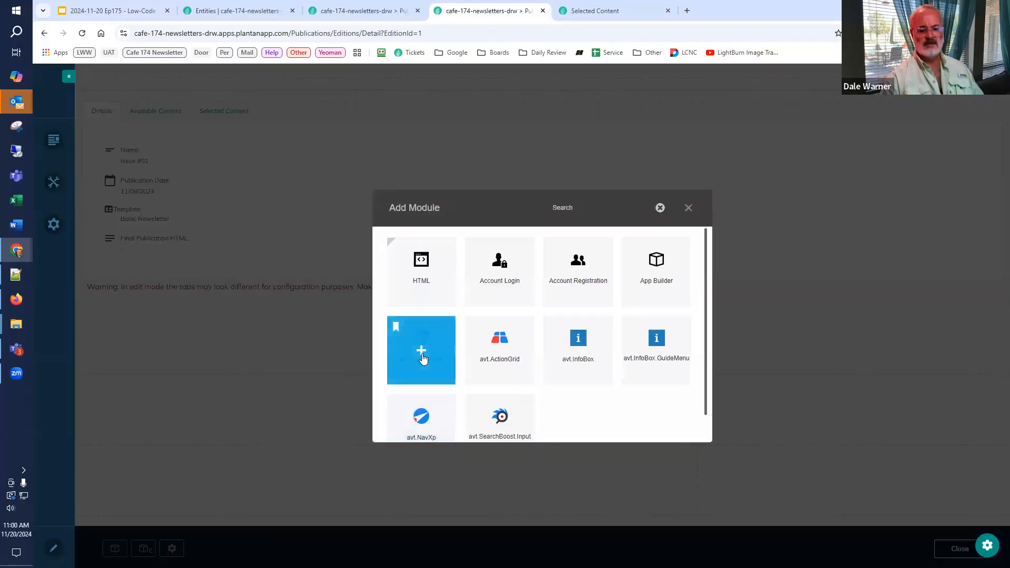
click(421, 357)
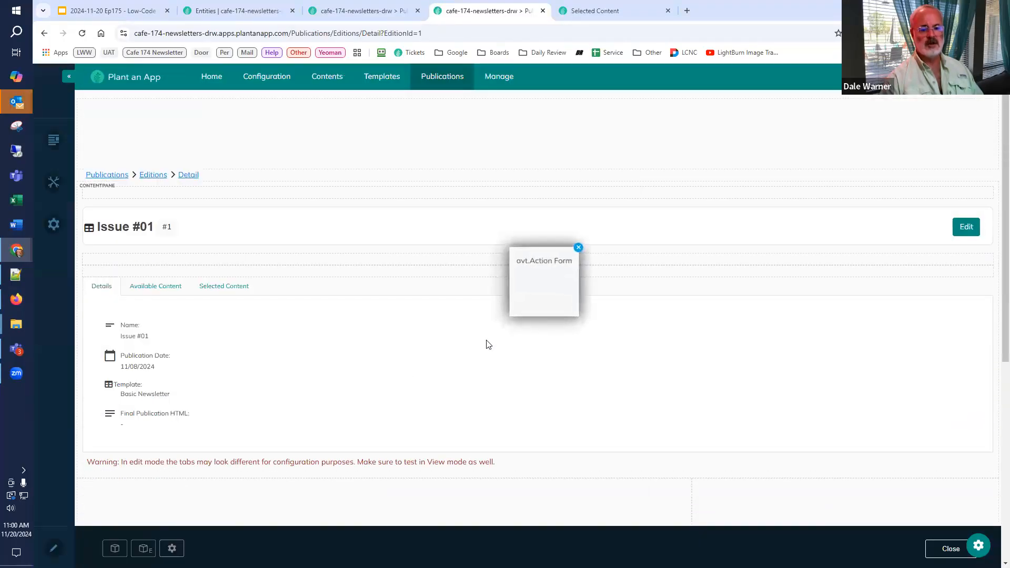
scroll(486, 344, down, 5)
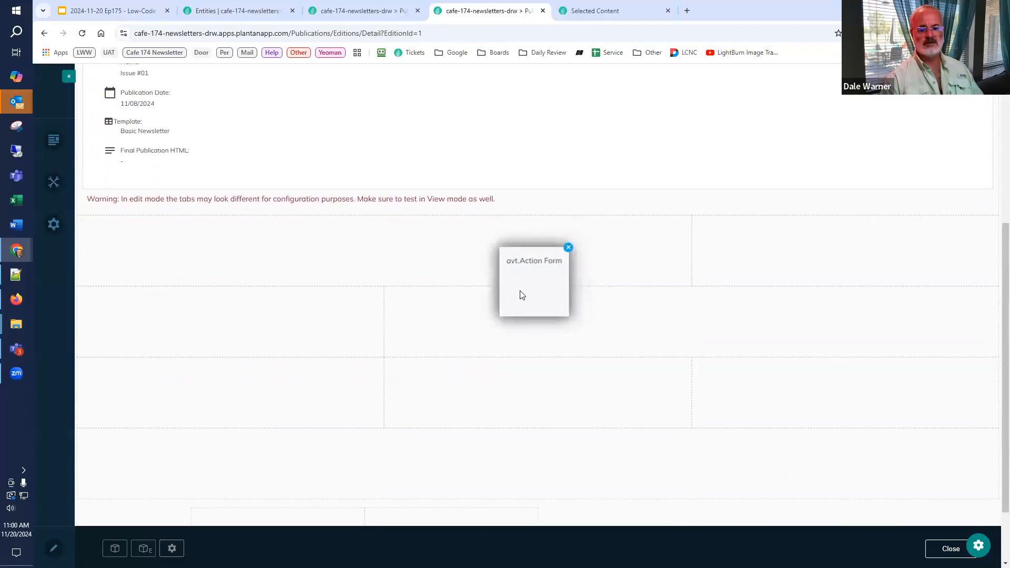
click(479, 336)
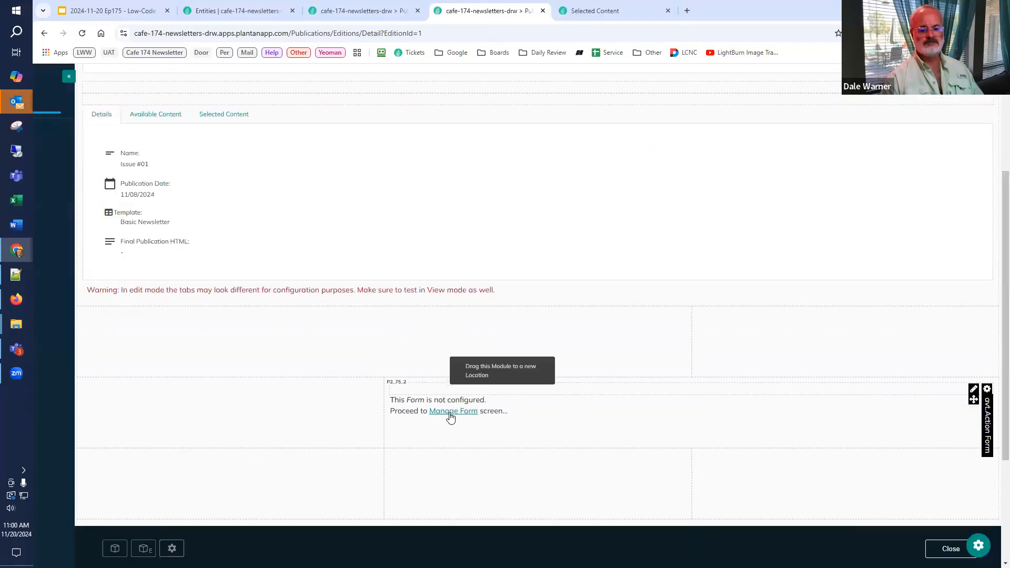
Step: Open the new form's management screen and name the form Preview Form
click(450, 413)
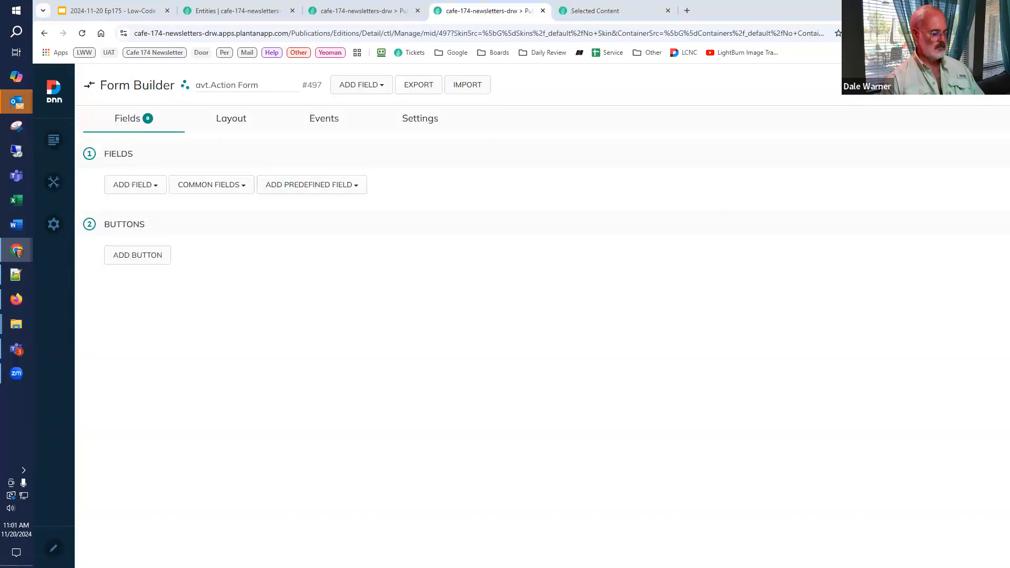
triple_click(269, 84)
text(Preview Form)
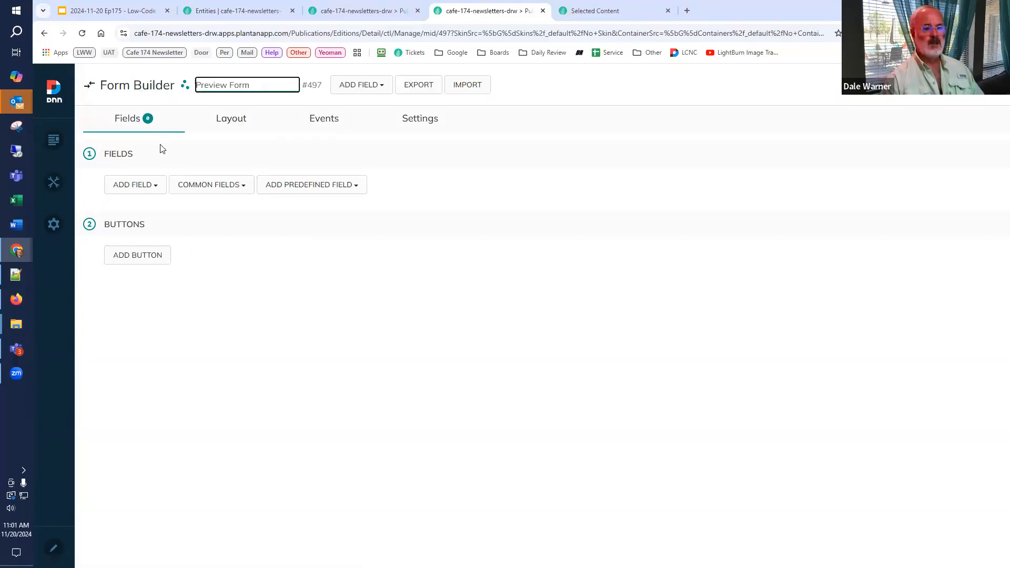
Step: Add a Static Text field with "Hello" inside an h1 heading as its content, and save the form
mouse_move(54, 182)
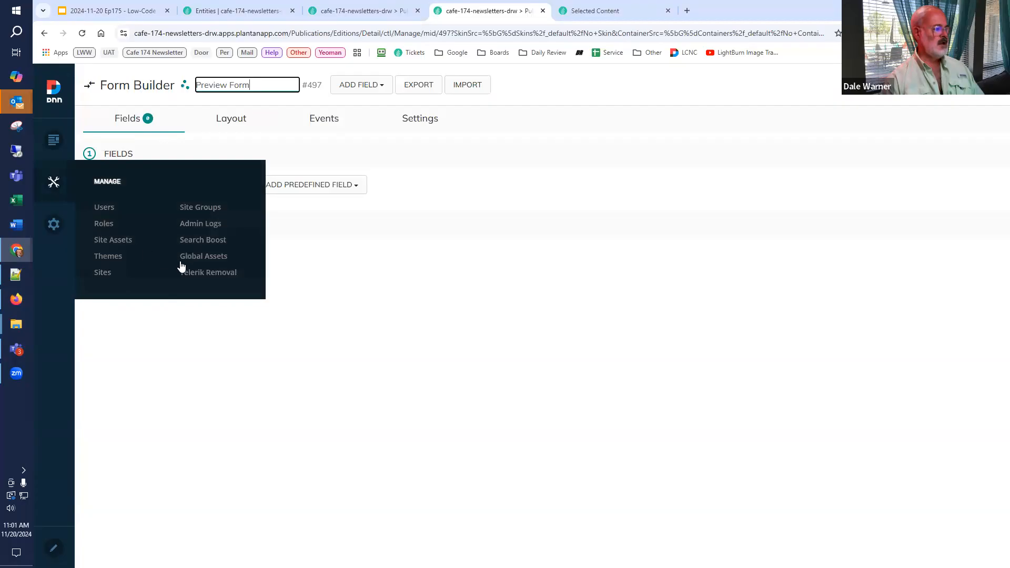
click(151, 184)
text(stat)
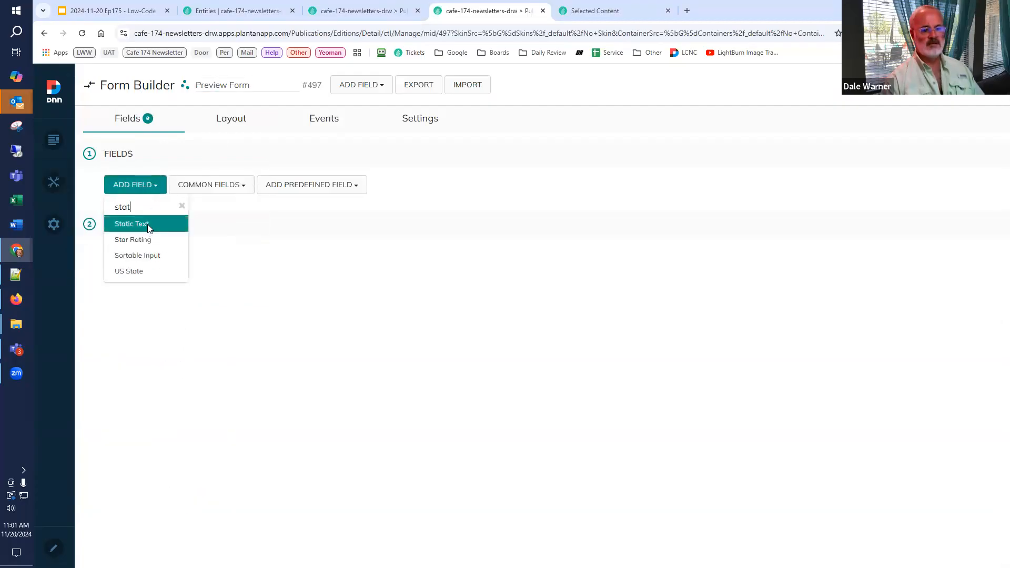
click(147, 224)
scroll(365, 451, down, 2)
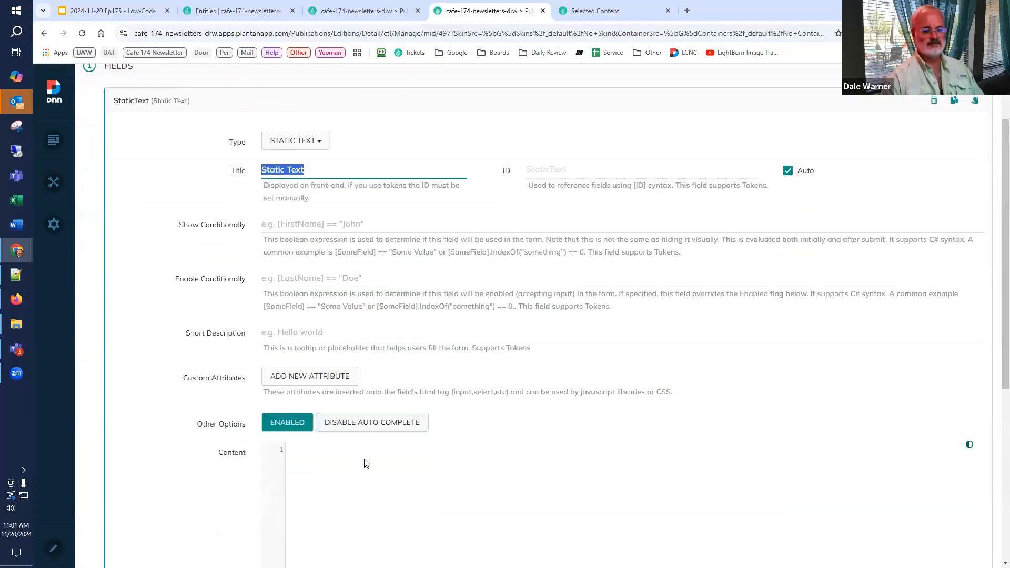
click(367, 463)
text(<h1>)
key(Return)
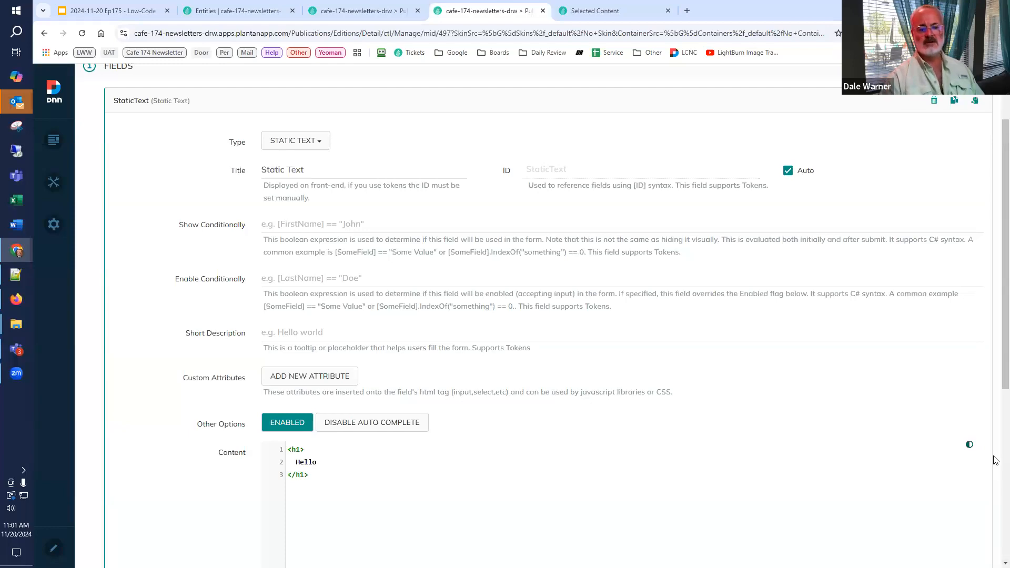
scroll(996, 142, up, 2)
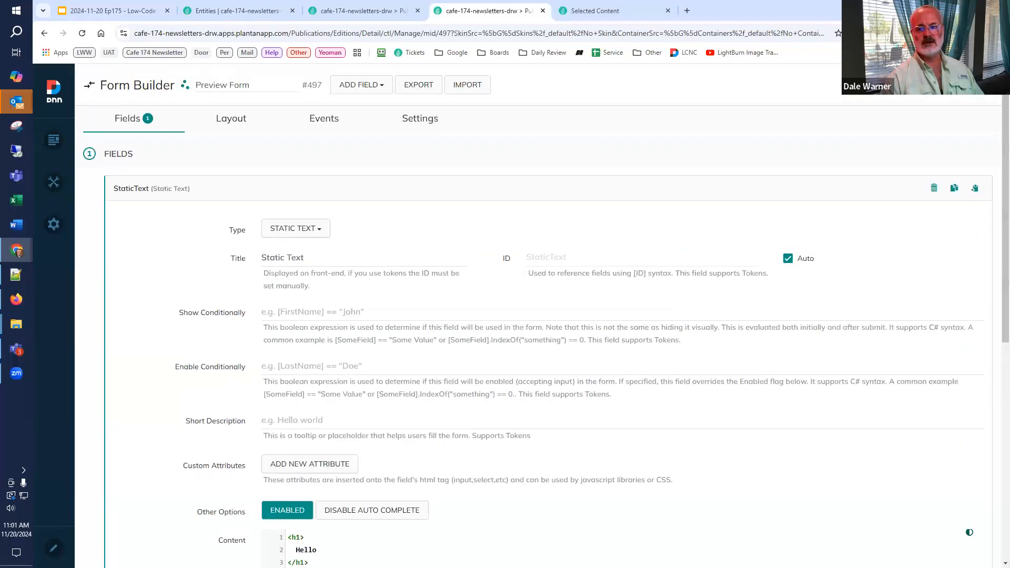
click(897, 193)
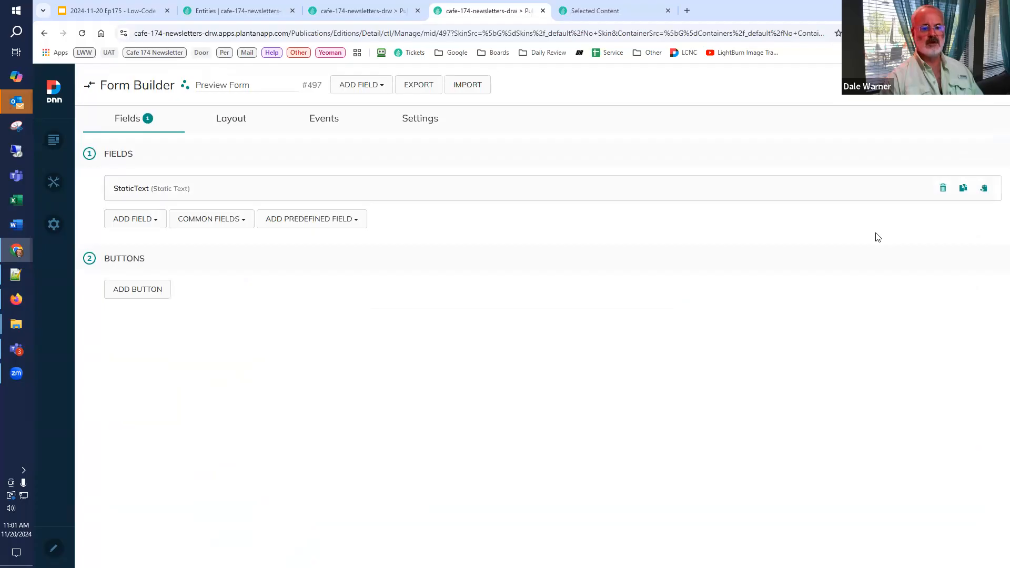
click(980, 85)
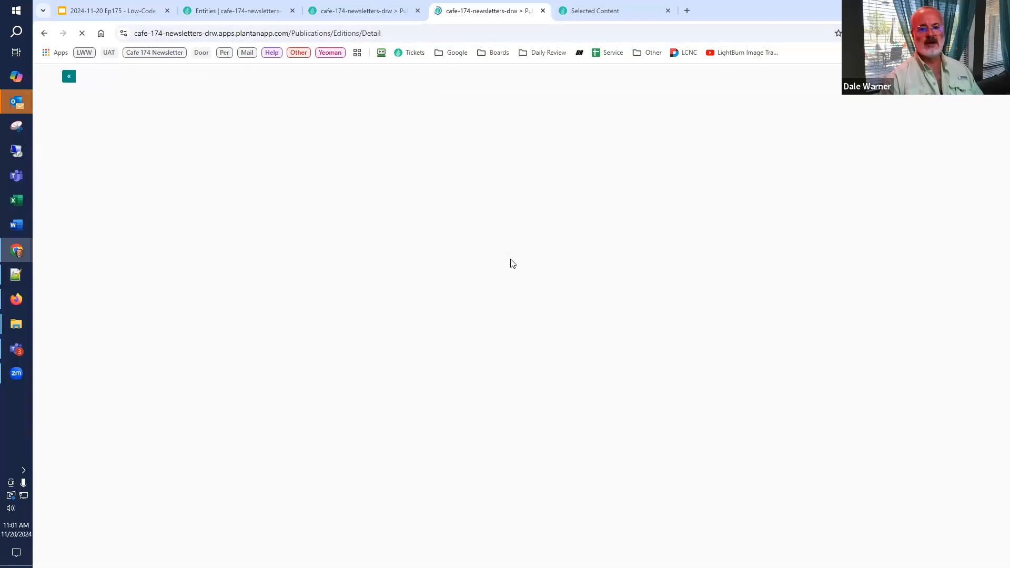
Step: Reopen the Issue #01 edition from the Cafe Demo publication's editions list
click(435, 76)
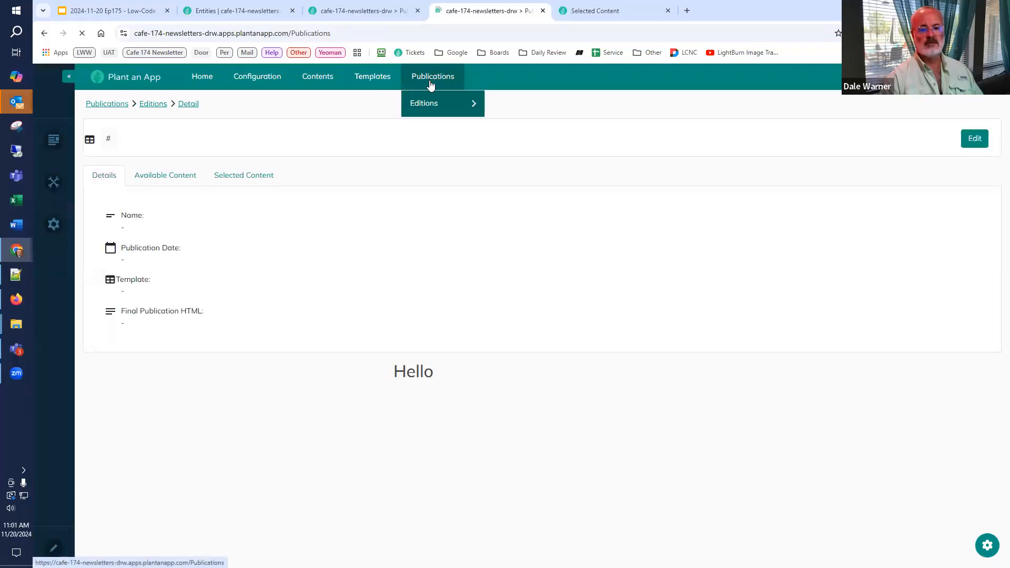
mouse_move(419, 102)
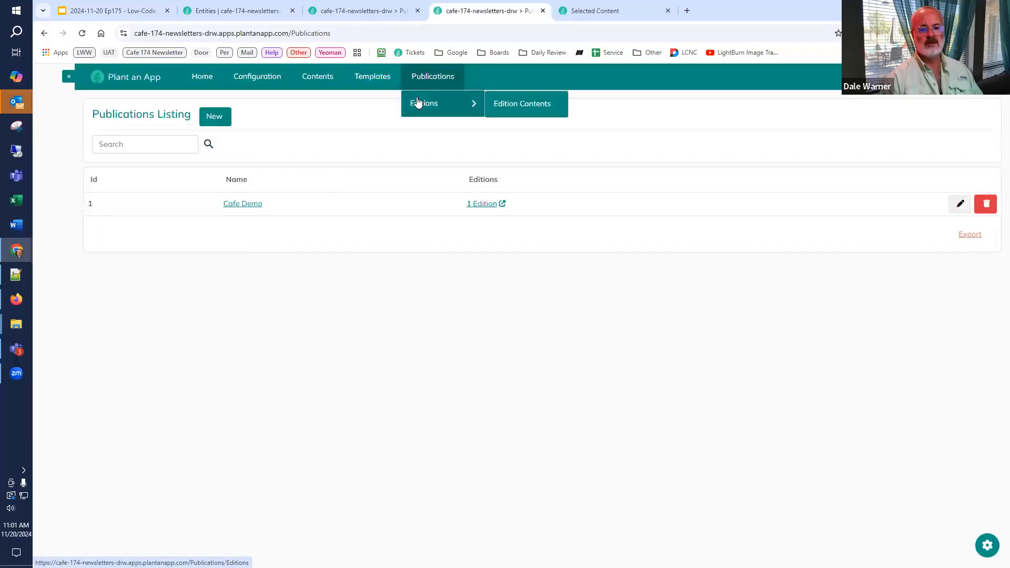
click(476, 204)
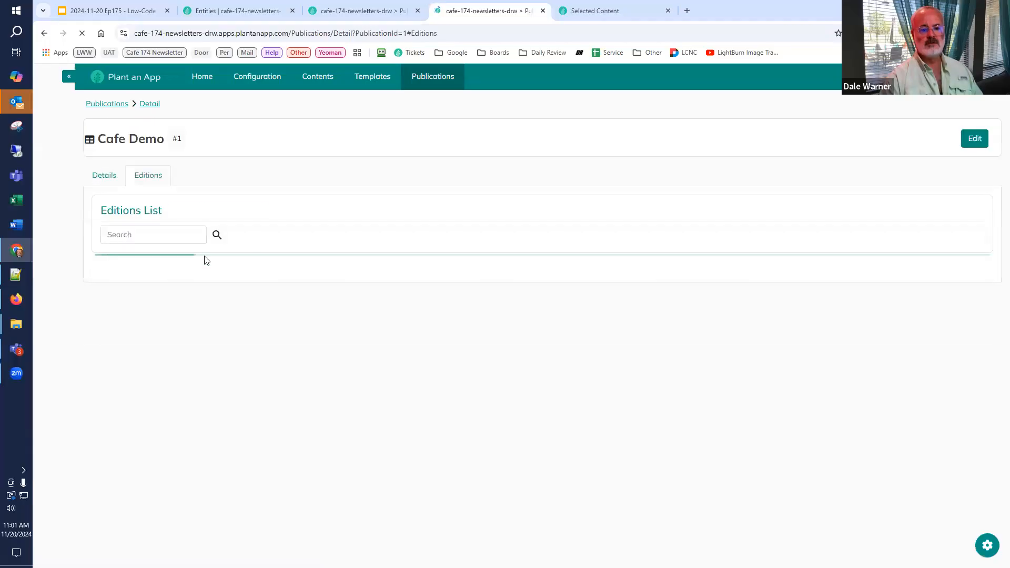
click(186, 299)
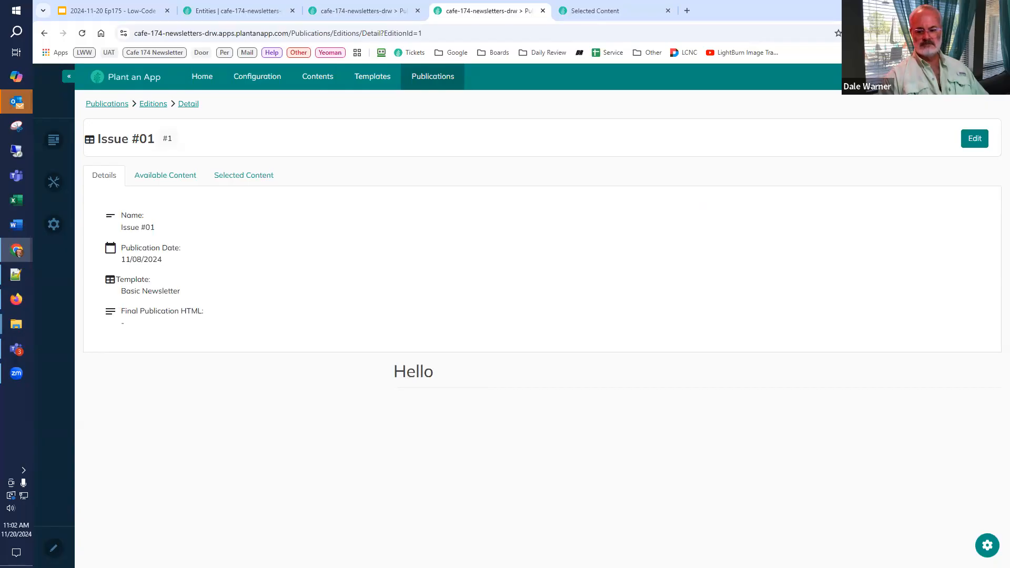
Step: Add a tab titled Preview that shows the Preview Form module, and view it on the refreshed edition page
click(988, 545)
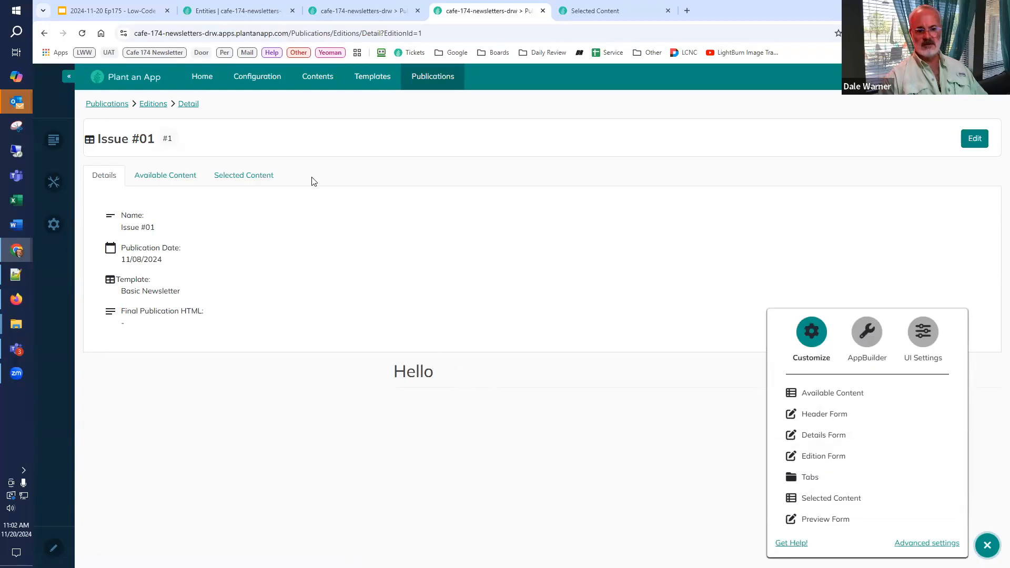
click(809, 476)
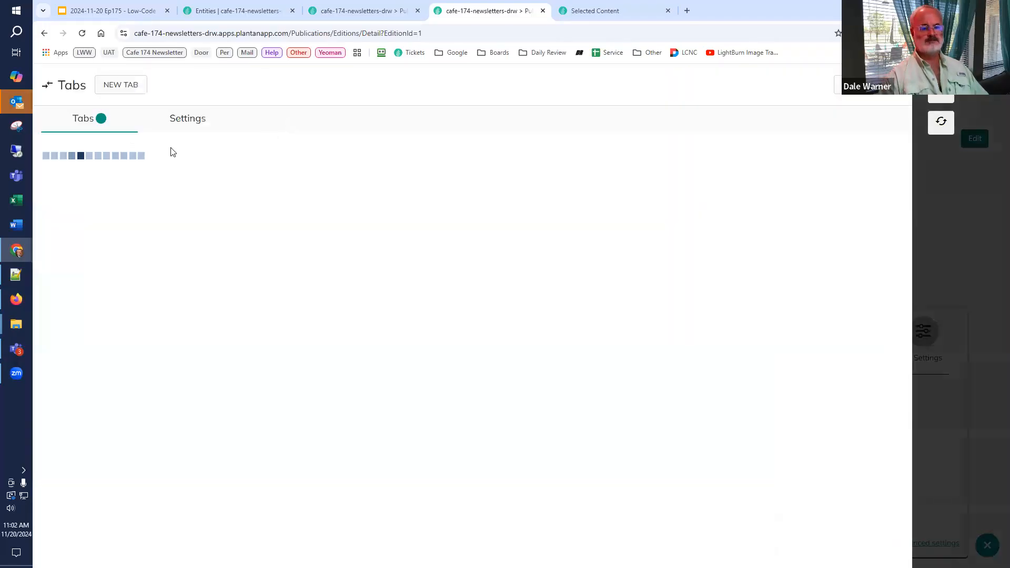
click(121, 85)
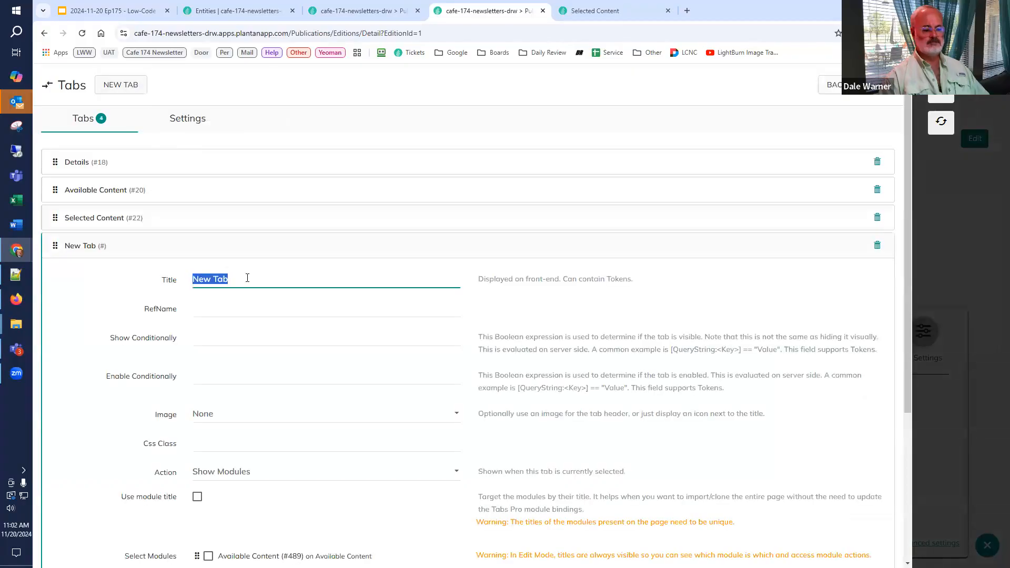
text(Preview)
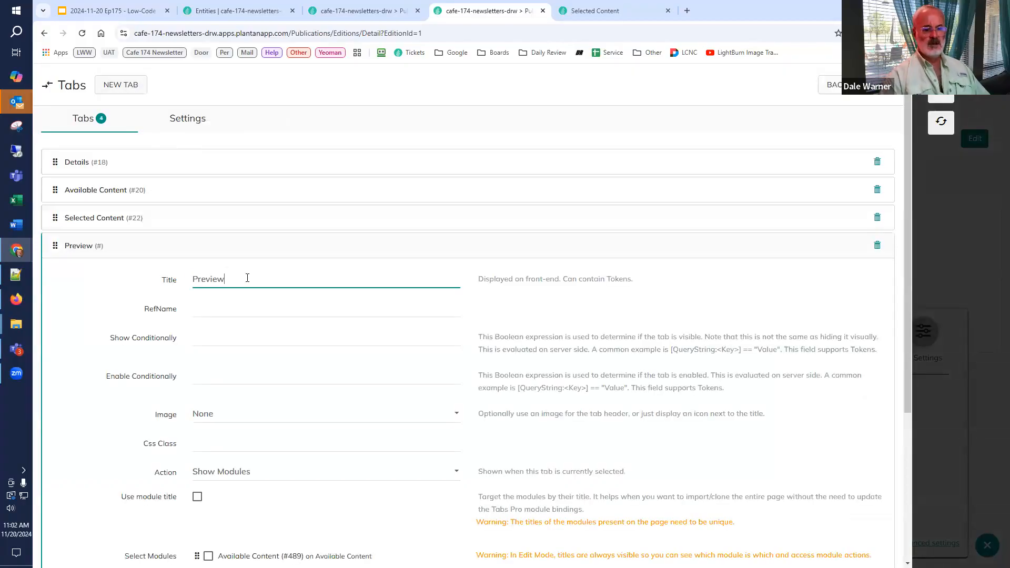
scroll(295, 481, down, 3)
click(208, 481)
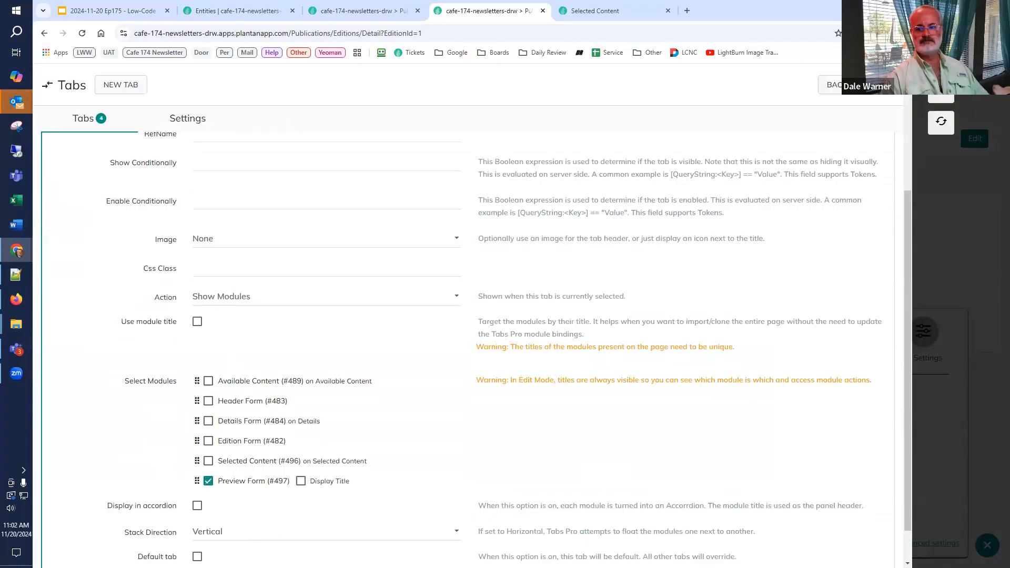
click(831, 85)
click(941, 123)
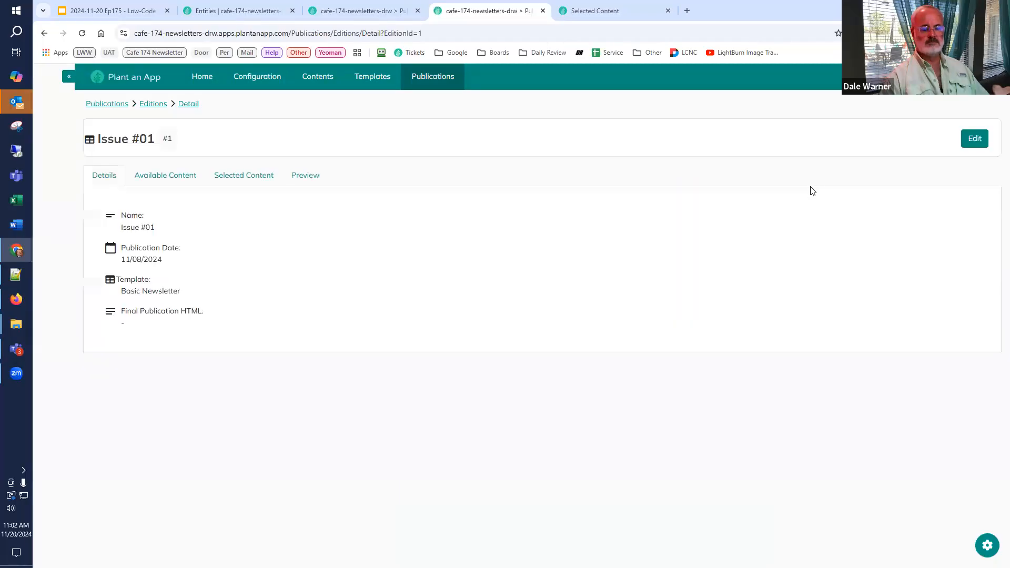
click(318, 181)
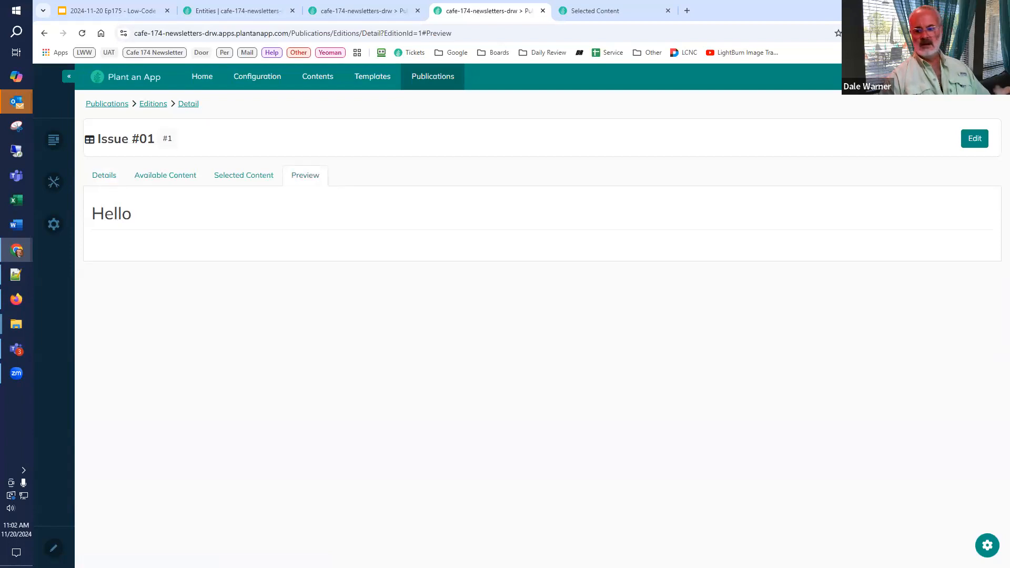
Step: Close the Selected Content configuration page and open the Preview Form configuration in its own browser tab
click(668, 11)
click(989, 544)
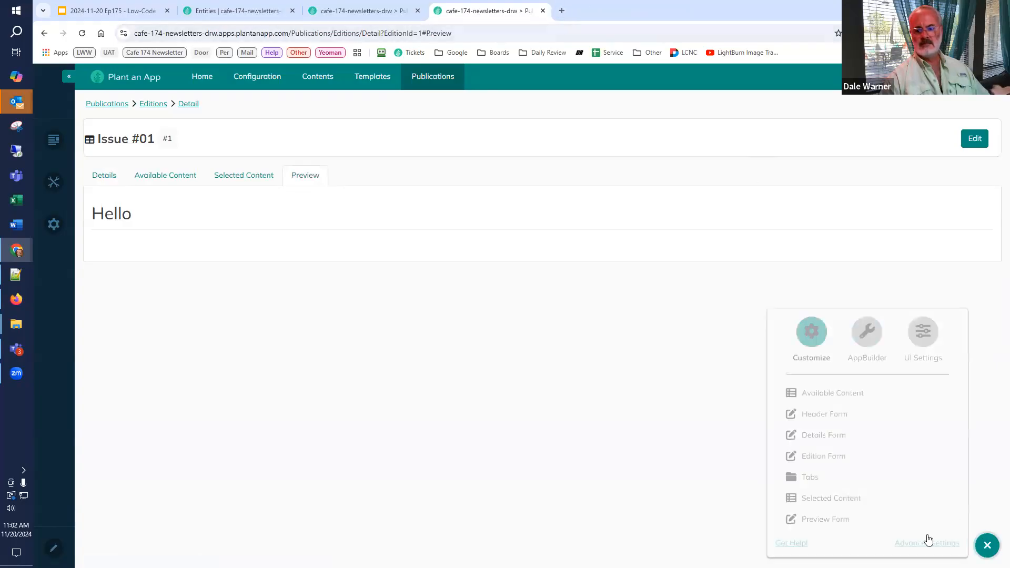
click(820, 521)
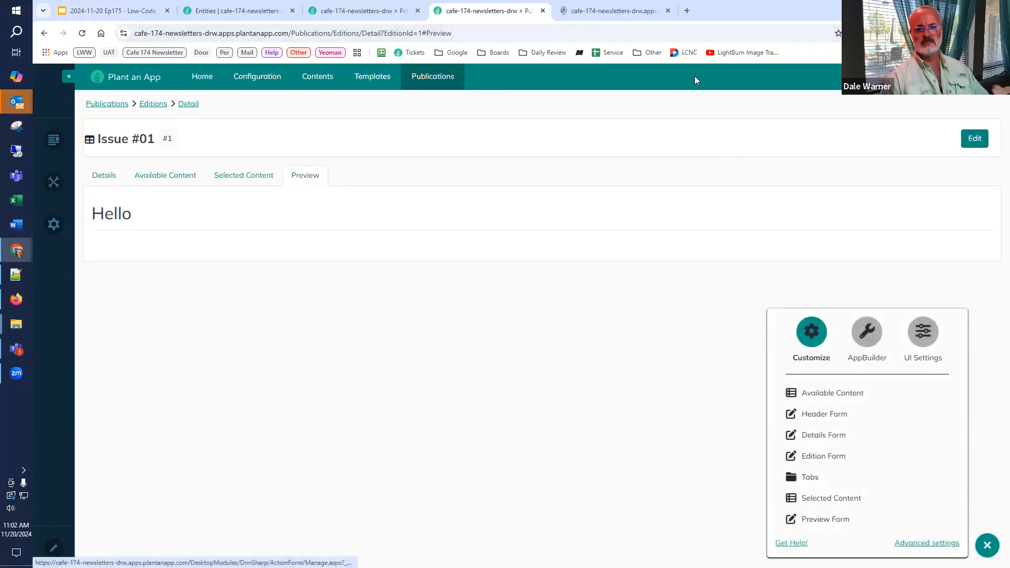
click(609, 12)
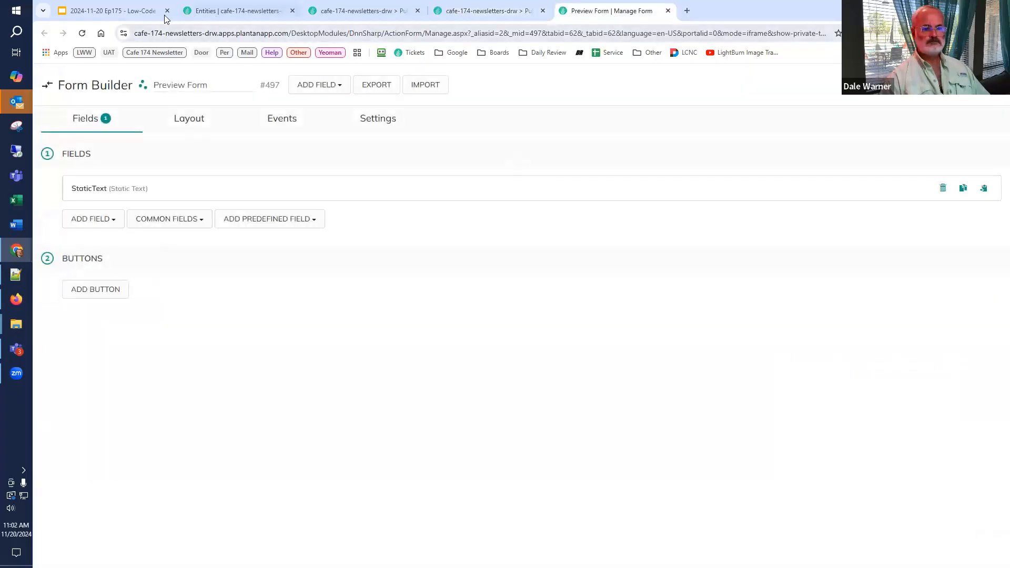
Step: Retitle the form's static text field as Preview and clear its content
click(122, 196)
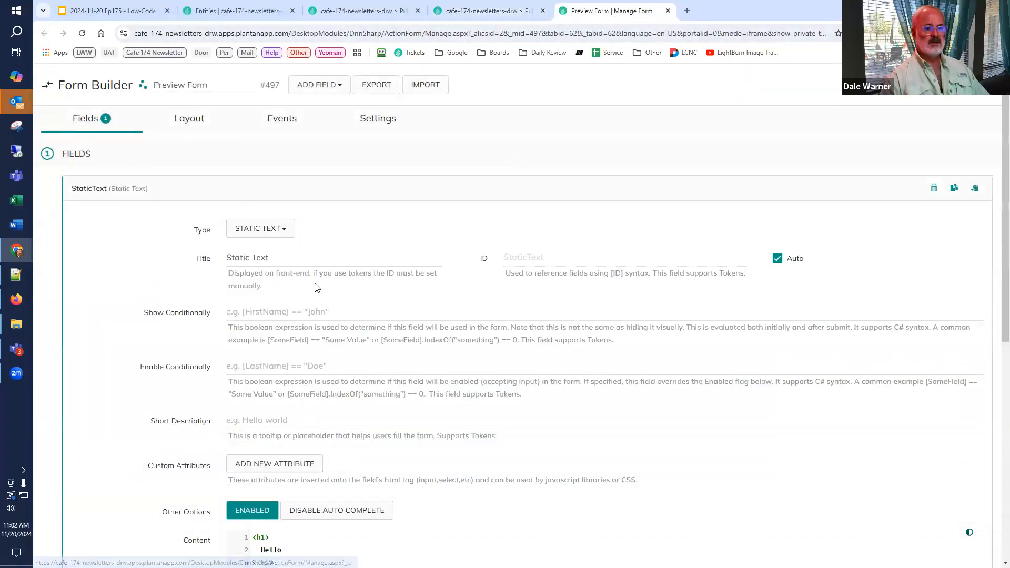
text(Preview)
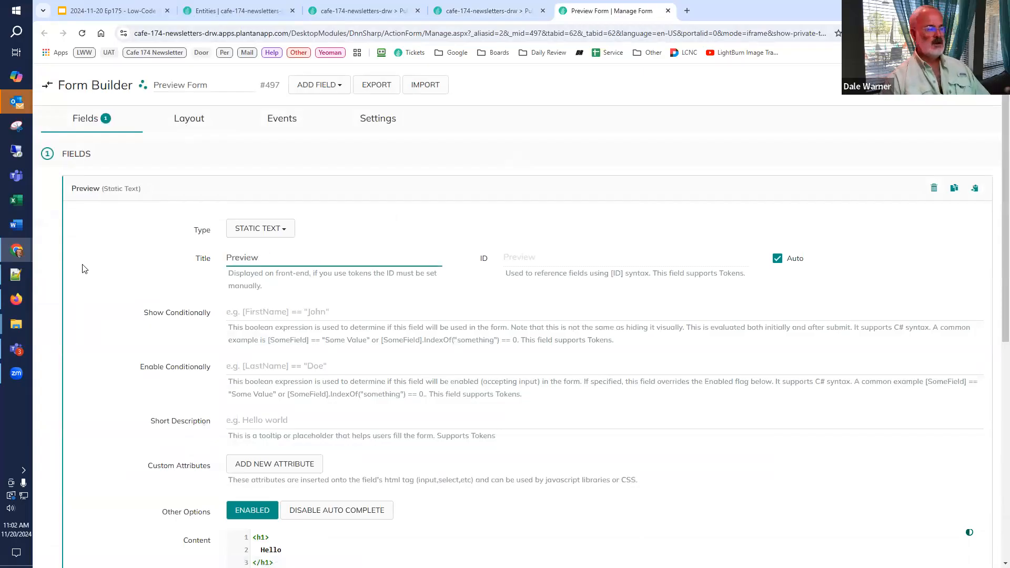
scroll(334, 314, down, 5)
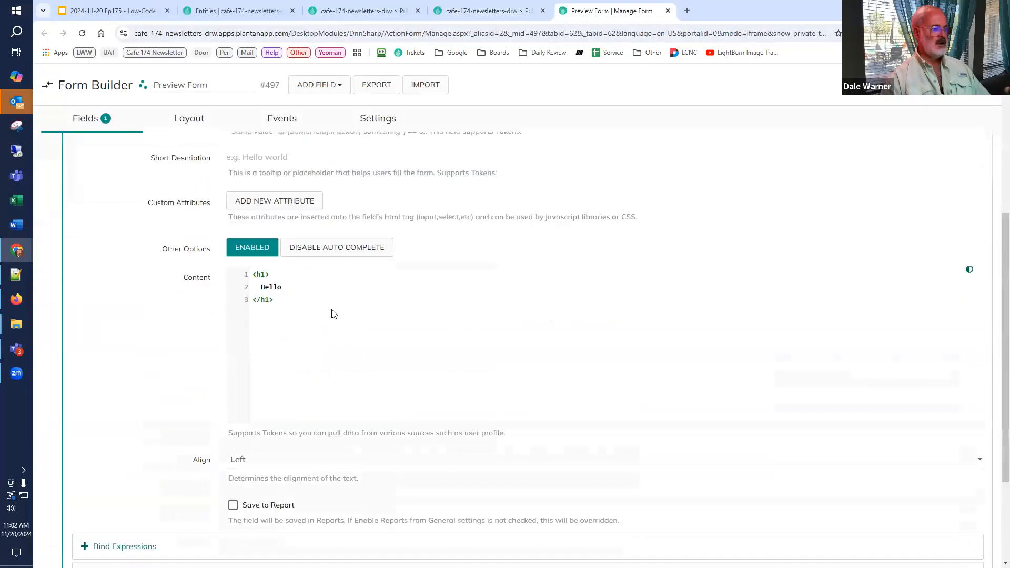
click(250, 273)
key(ctrl+a)
key(Delete)
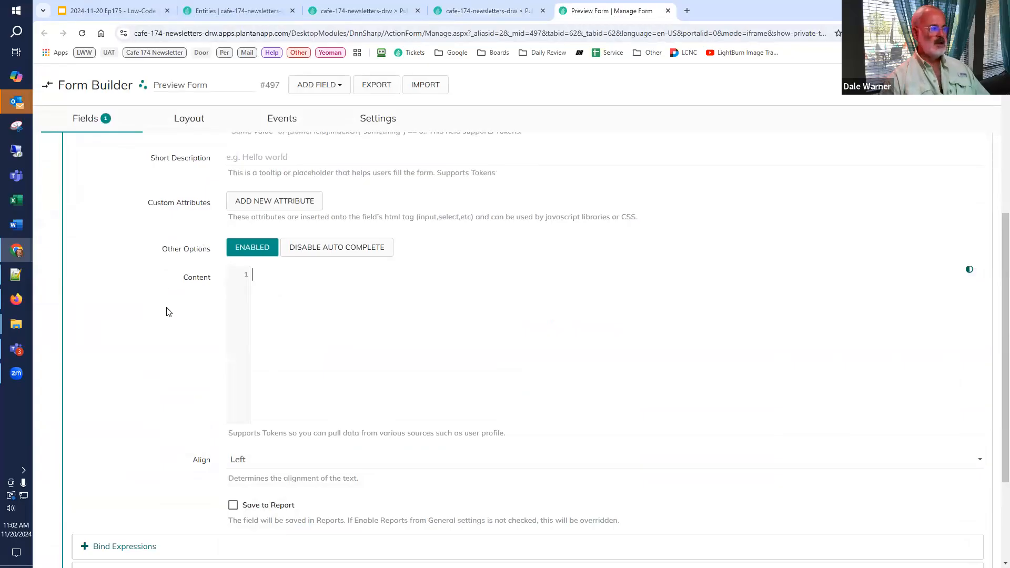
scroll(174, 321, up, 5)
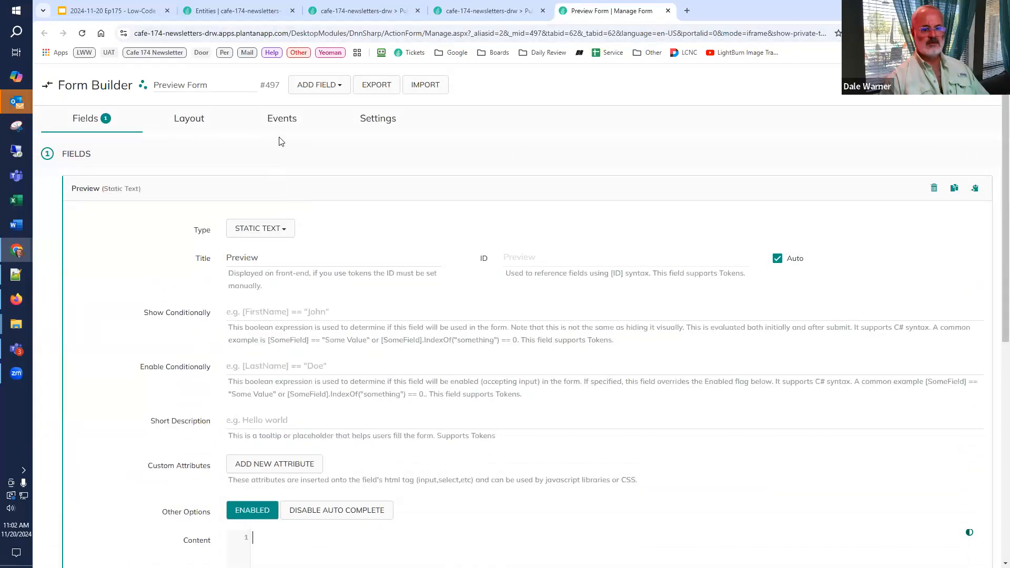
Step: Add a Read Edition action to the form's On PreInit event with Record Id [Get:EditionId] and output token Edition
click(282, 120)
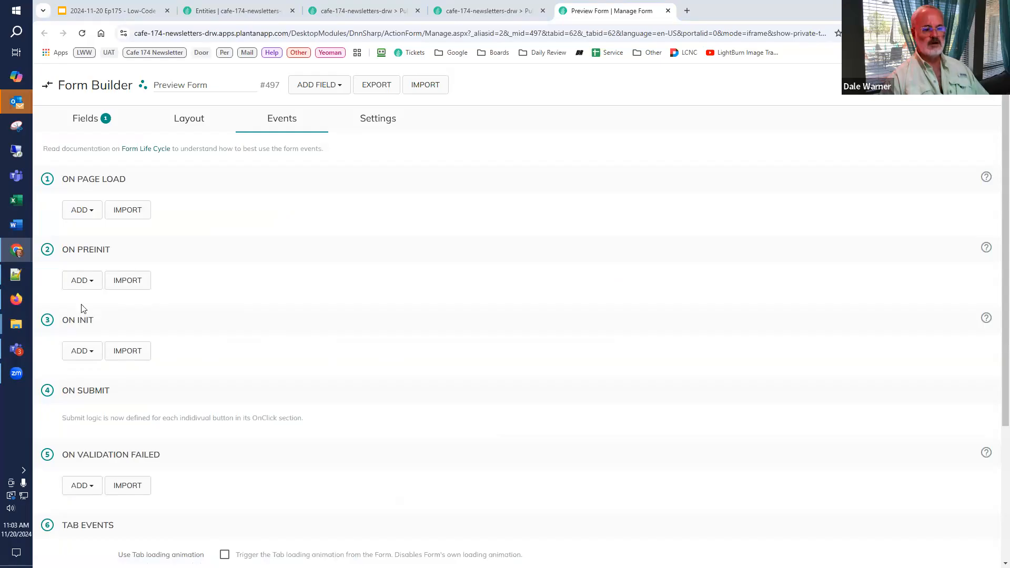
click(80, 284)
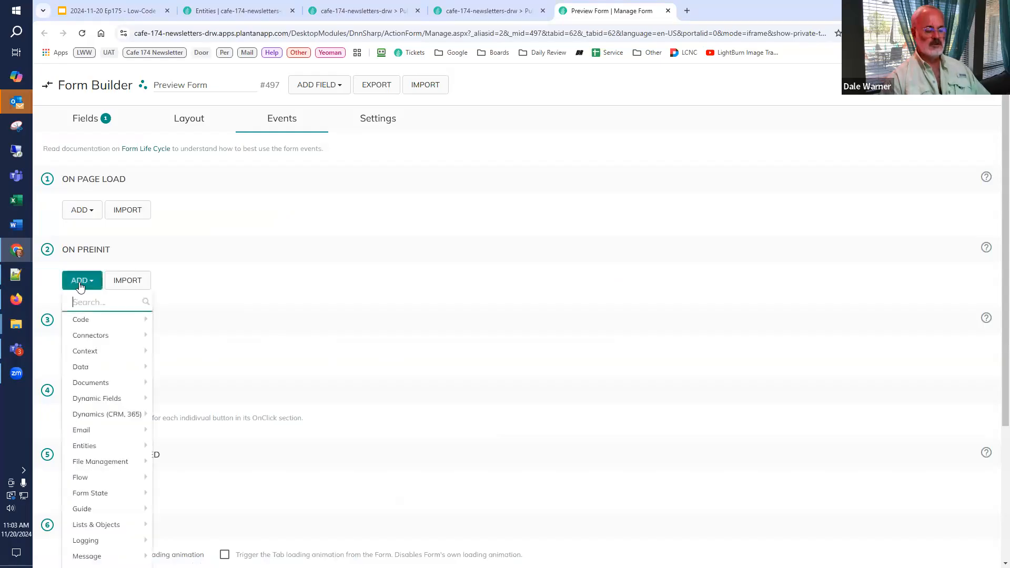
text(read edi)
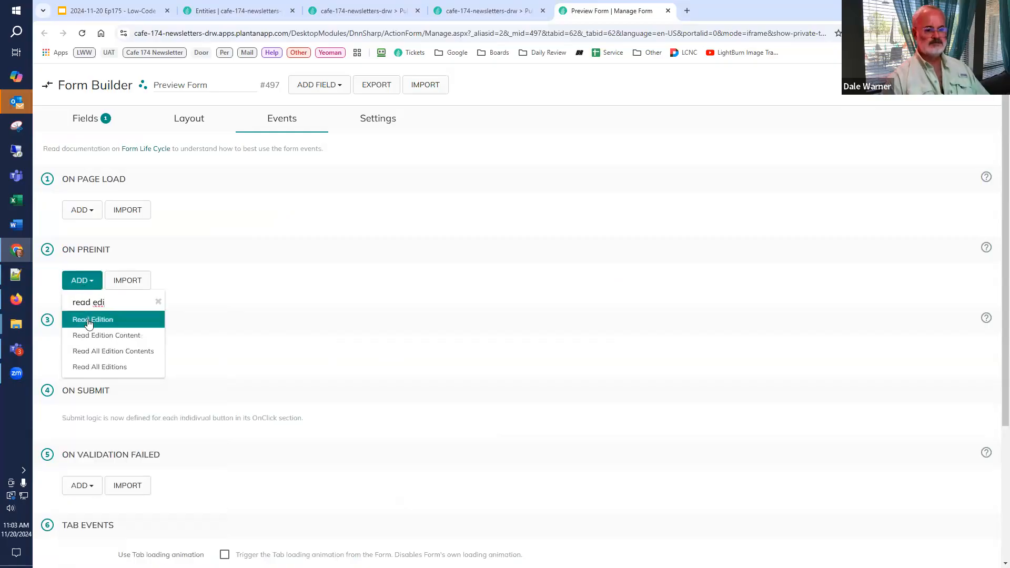
click(87, 321)
scroll(228, 310, down, 3)
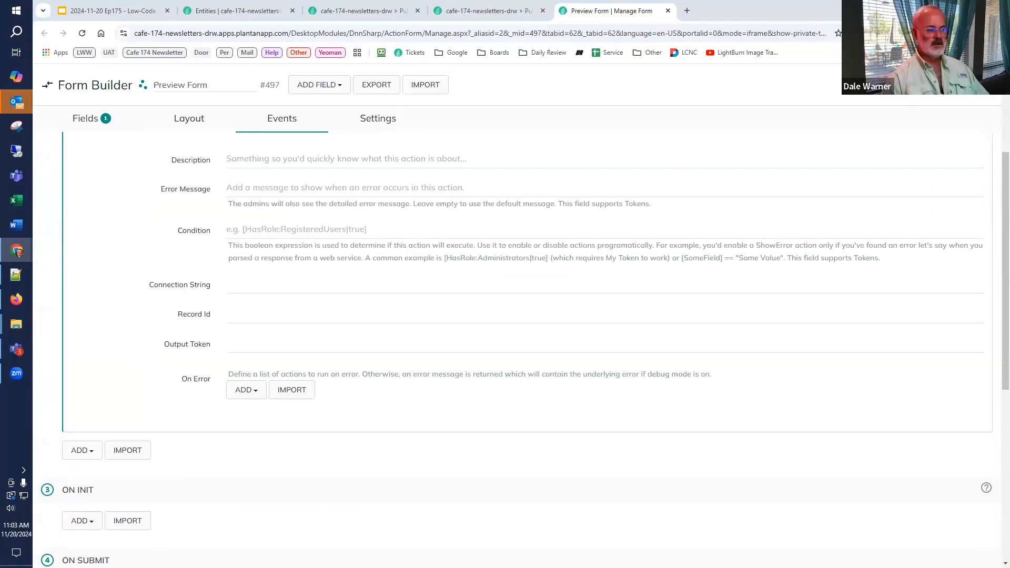
click(258, 287)
click(252, 315)
text([Get:EditionId])
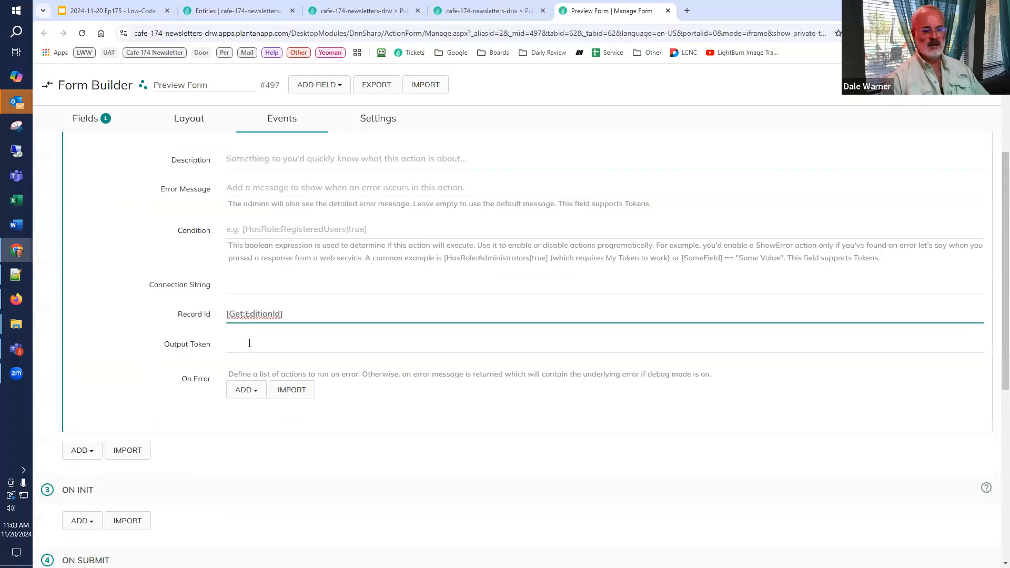
click(249, 344)
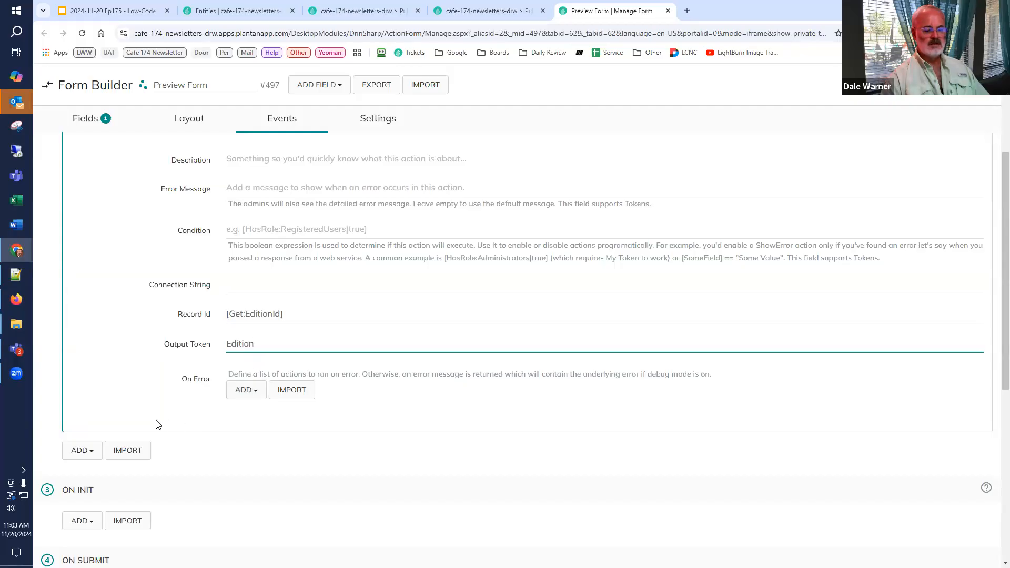
Step: Add a Create/Update Tokens action after Read Edition, defining token Preview as [Edition:FinalPublicationHTML], <hr /> and As of [Edition:LastModifiedDate] on separate lines
scroll(156, 425, down, 2)
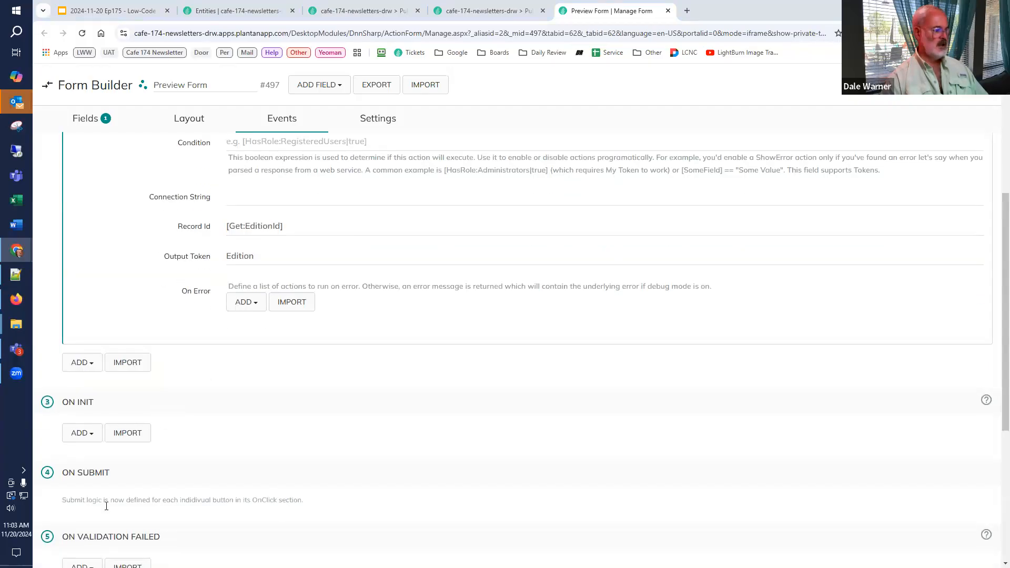
click(82, 366)
text(tok)
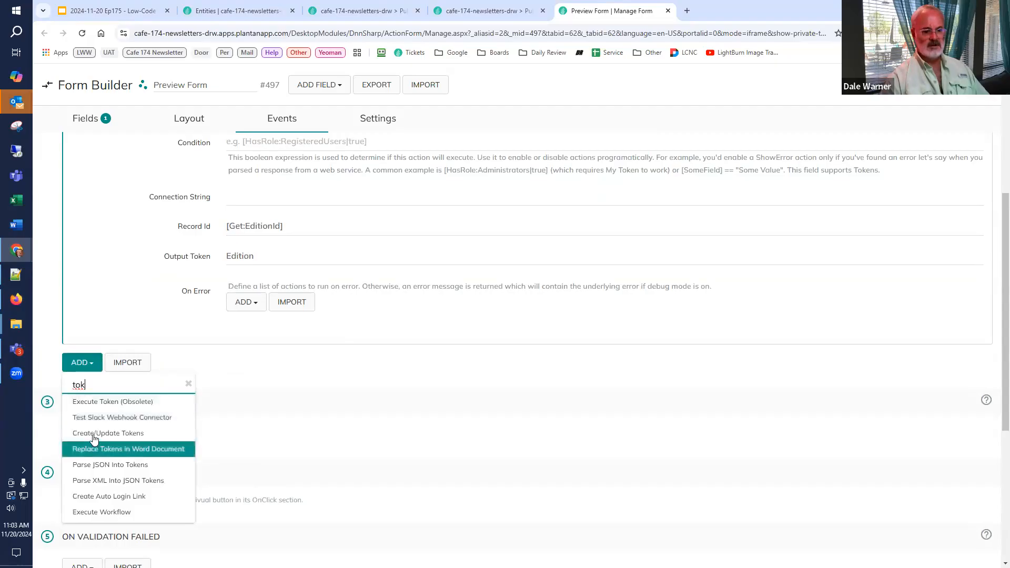
click(95, 434)
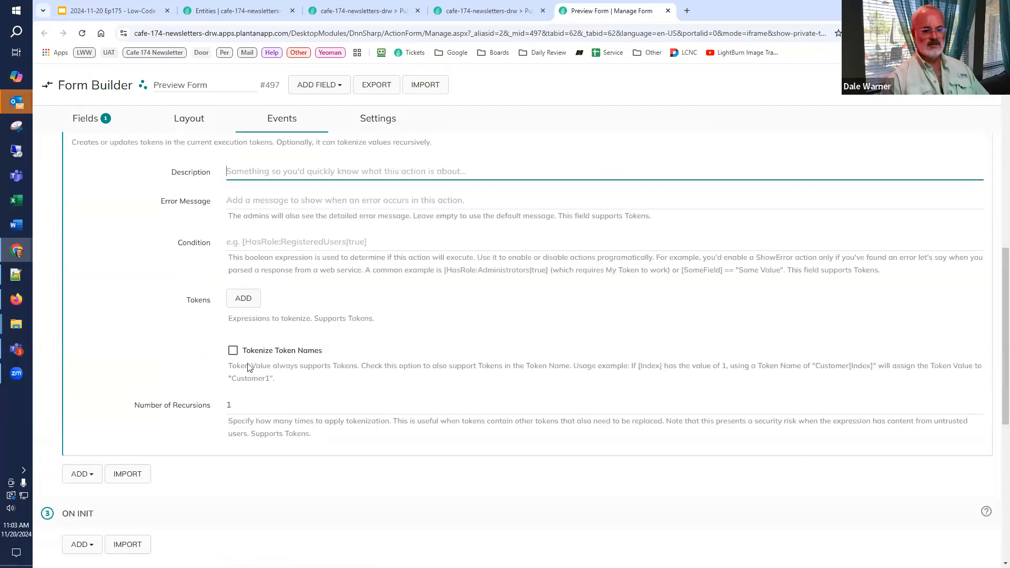
click(243, 299)
click(269, 317)
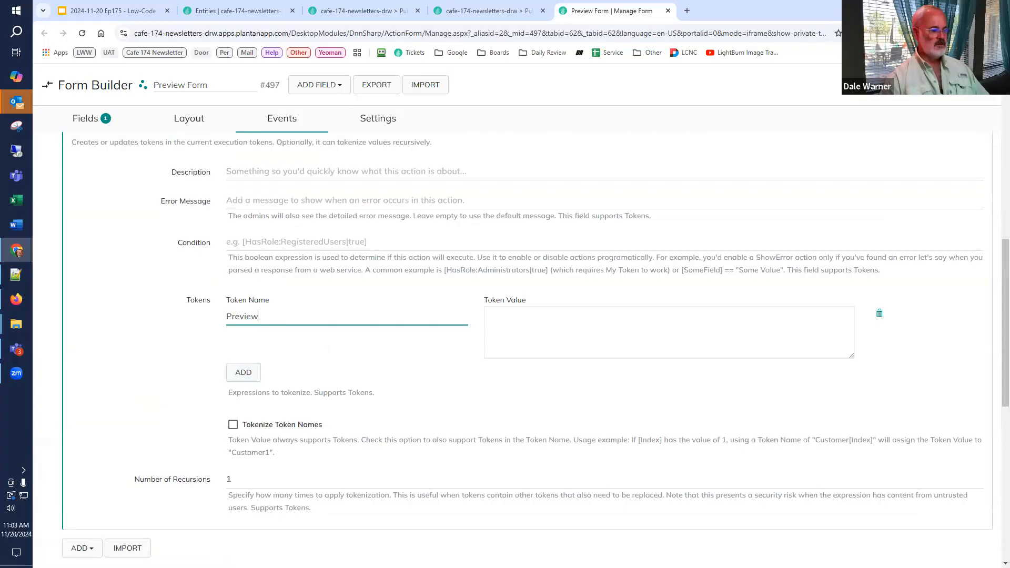
key(Tab)
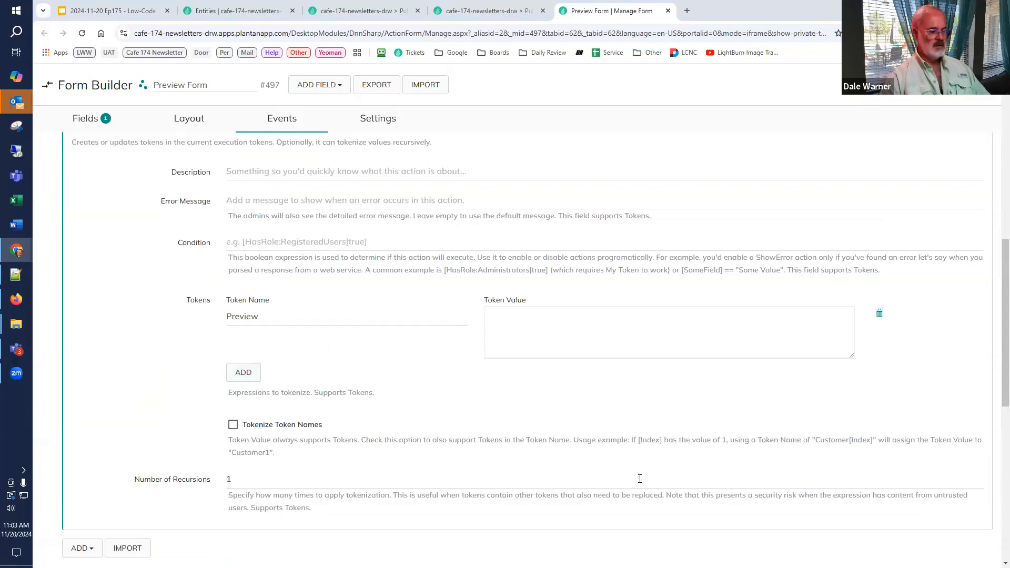
click(536, 332)
key(ctrl+v)
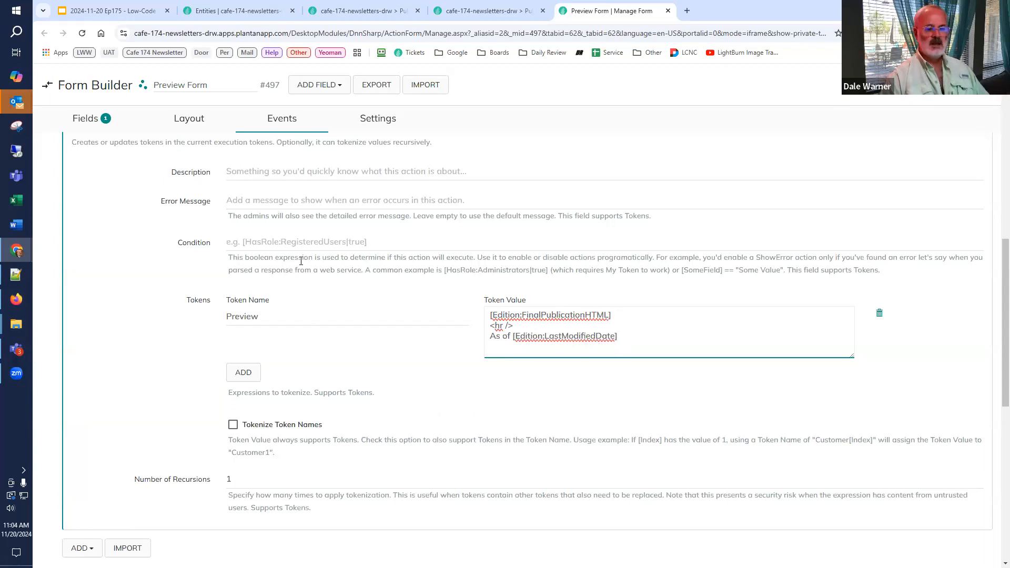
Step: Refresh the Issue #01 edition page to check its Preview content, and return to the Preview Form configuration
click(490, 11)
click(84, 33)
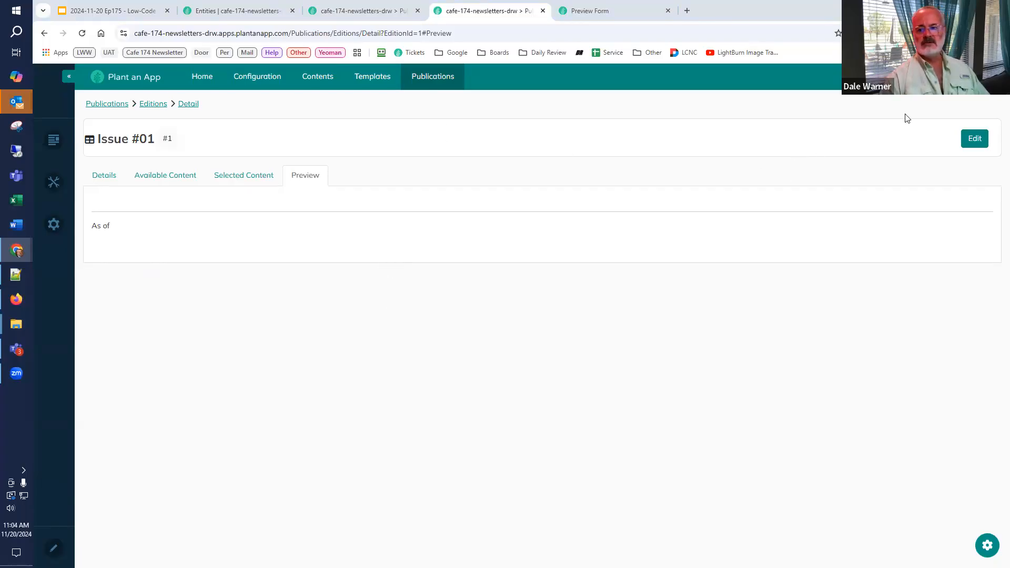
click(601, 7)
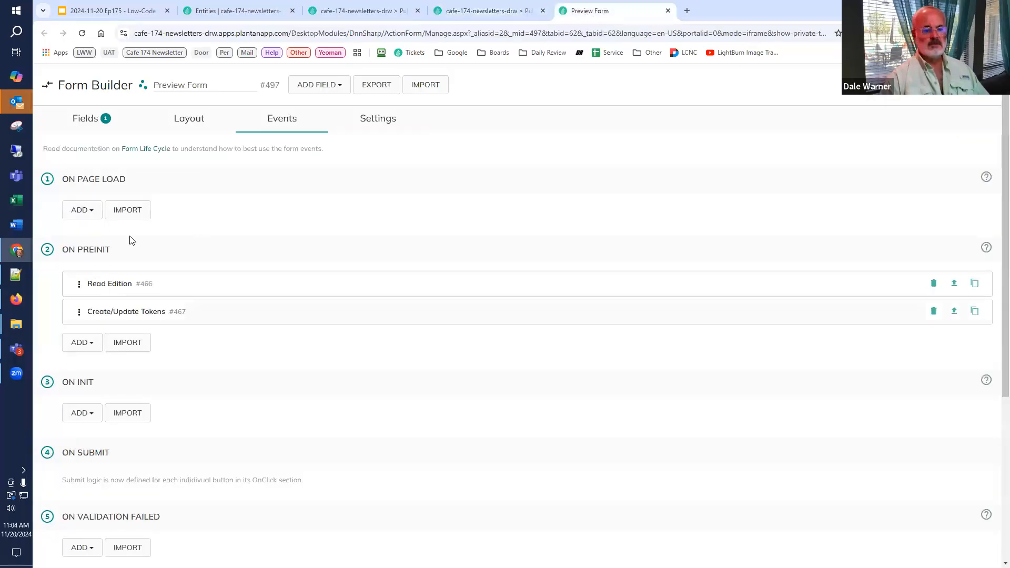
Step: Add two buttons to the Preview Form, titled Generate Preview and Test Email
click(94, 120)
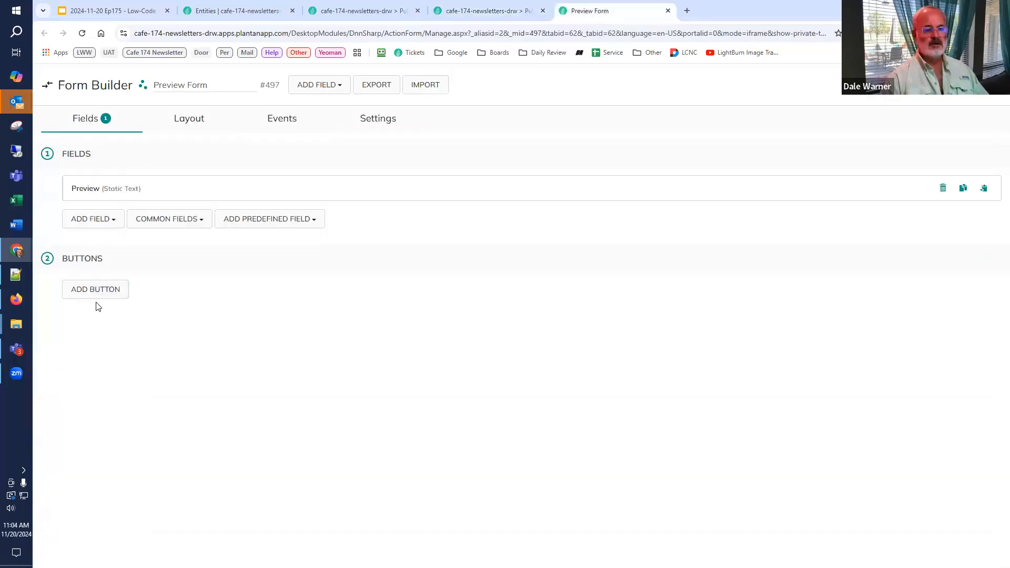
click(96, 290)
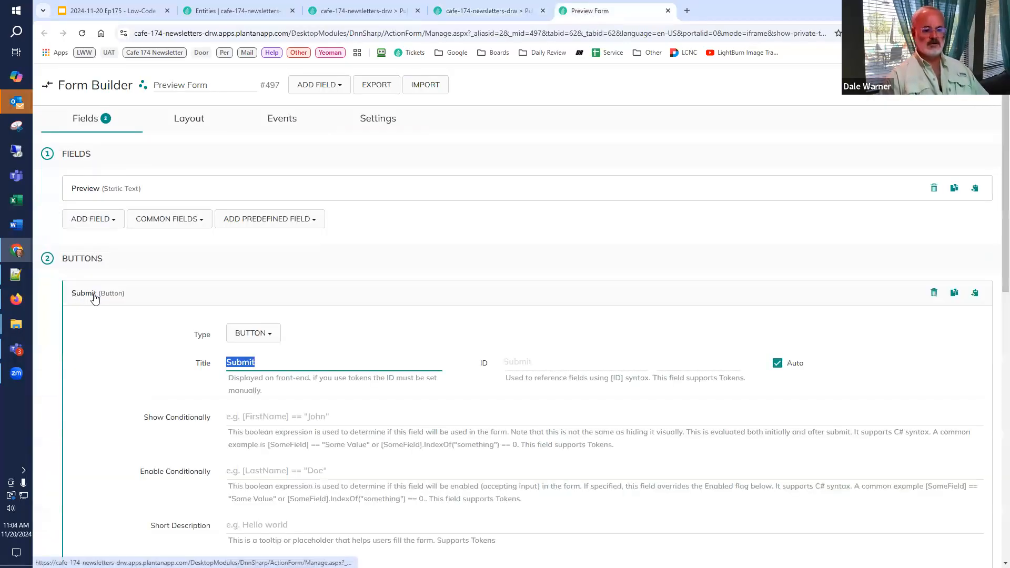
scroll(255, 305, down, 2)
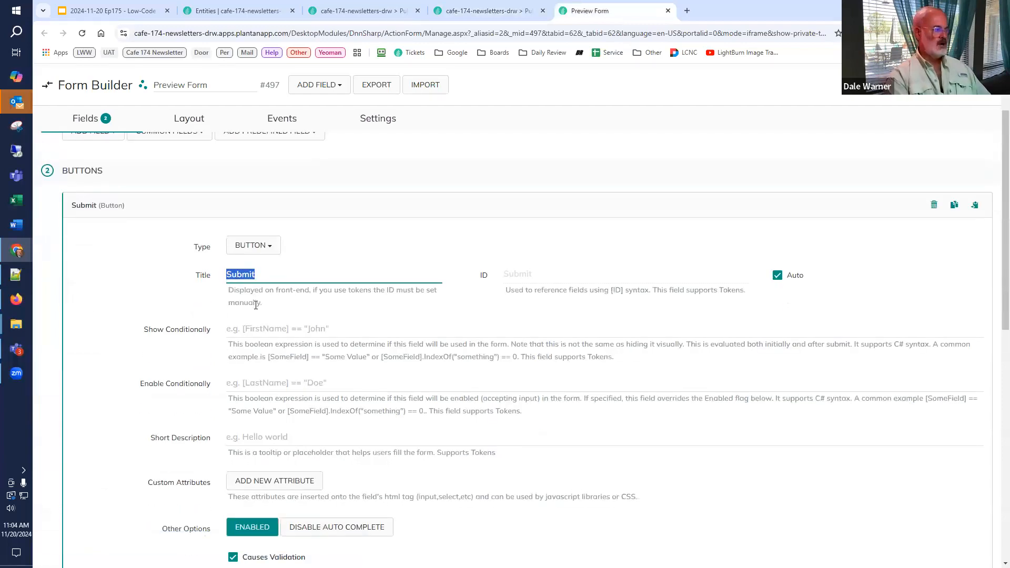
text(Gene)
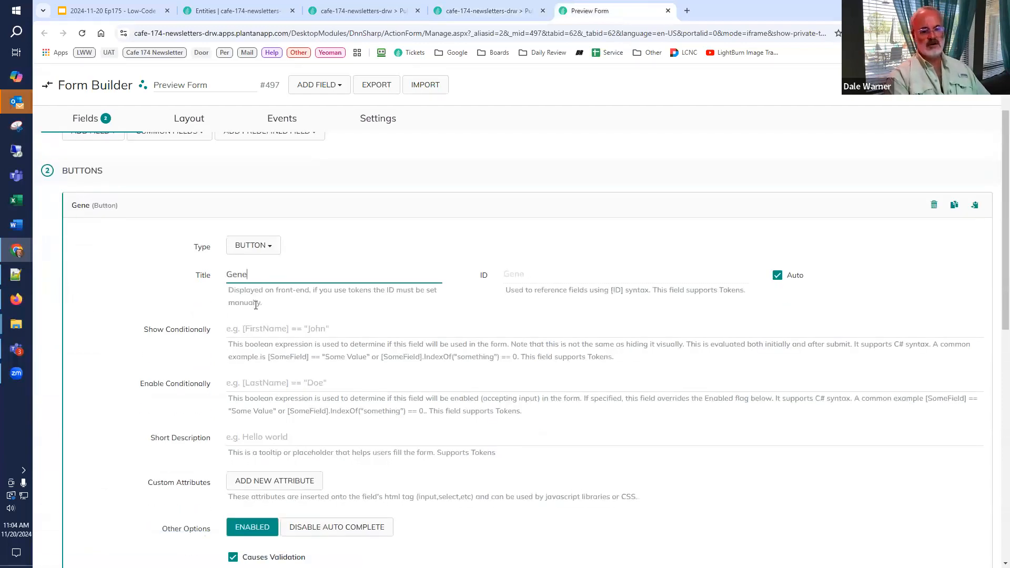
text(rate Preview)
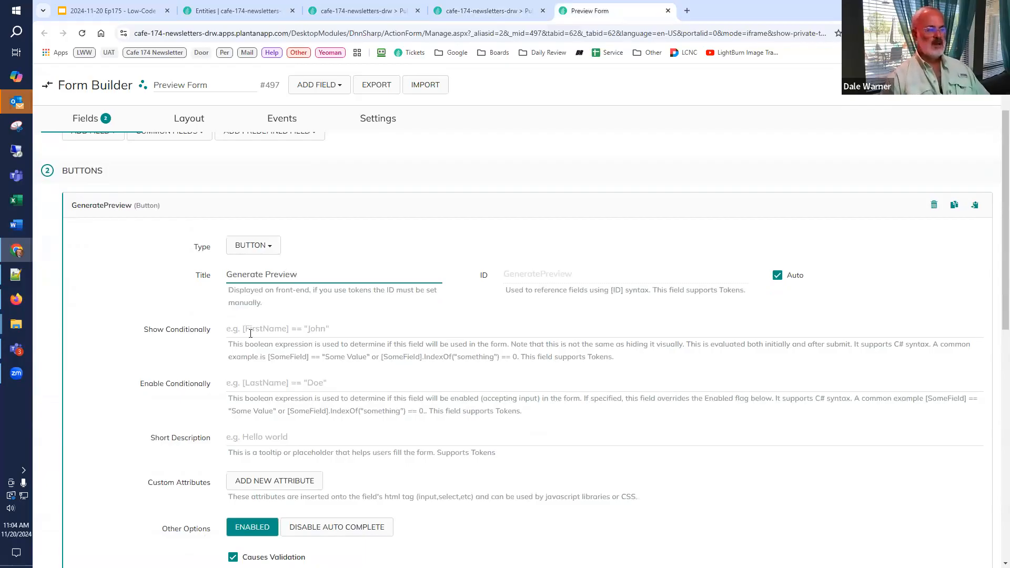
click(100, 207)
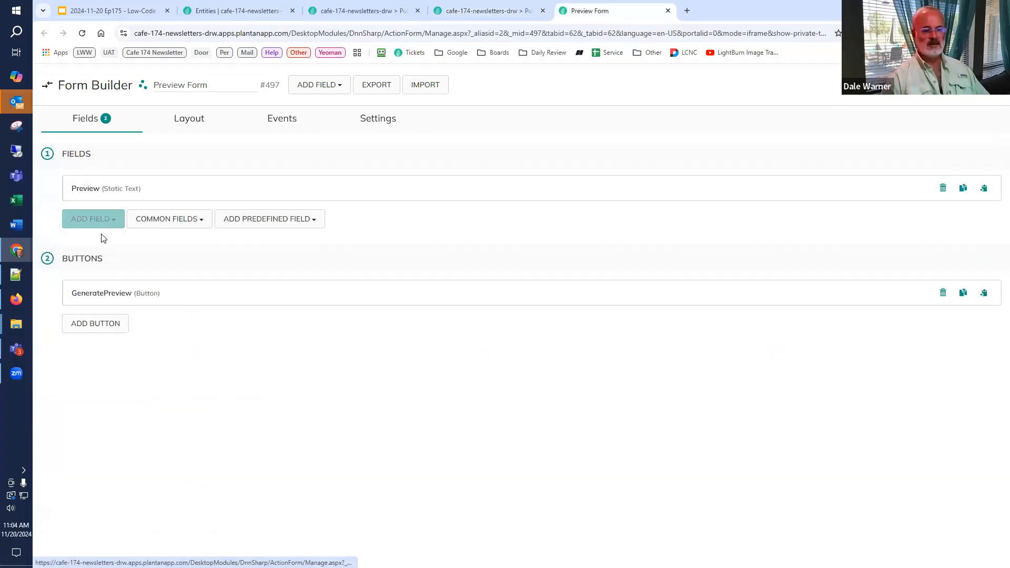
click(95, 324)
text(Test Email)
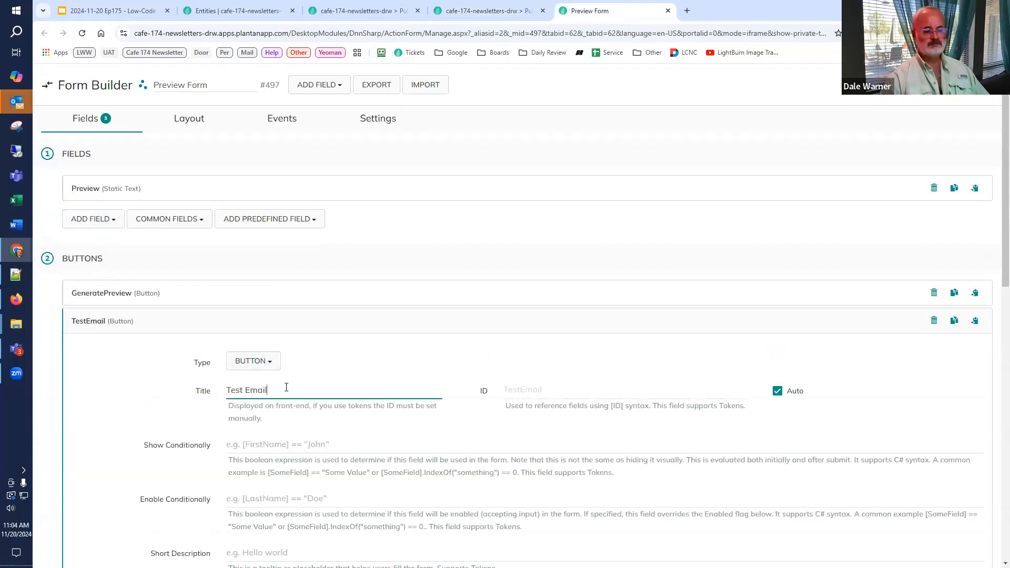
click(118, 327)
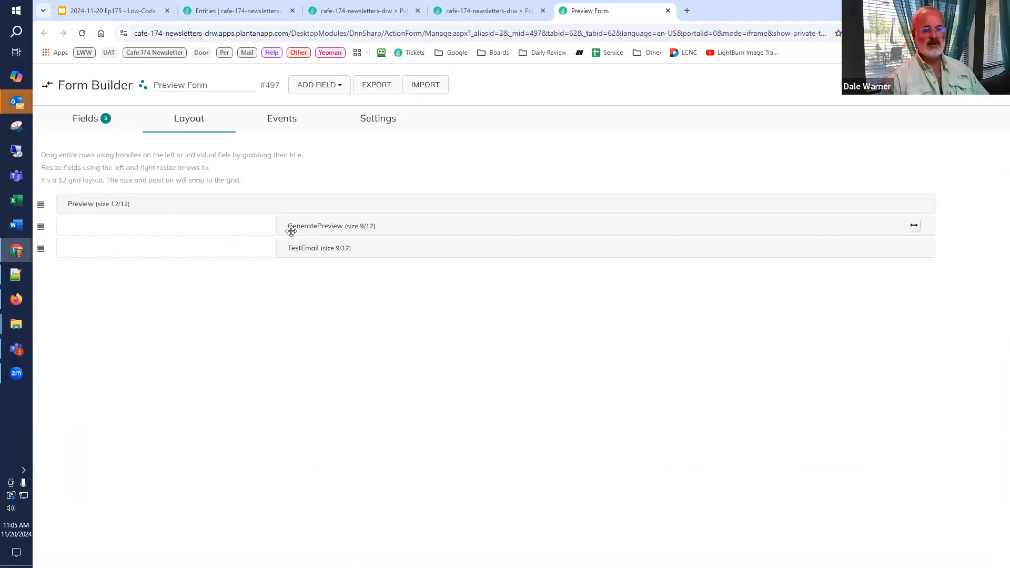
Step: Arrange Generate Preview (3/12) and Test Email (9/12) in one row above the Preview field, and view them on the refreshed edition page
drag(301, 225, 179, 225)
drag(379, 246, 368, 228)
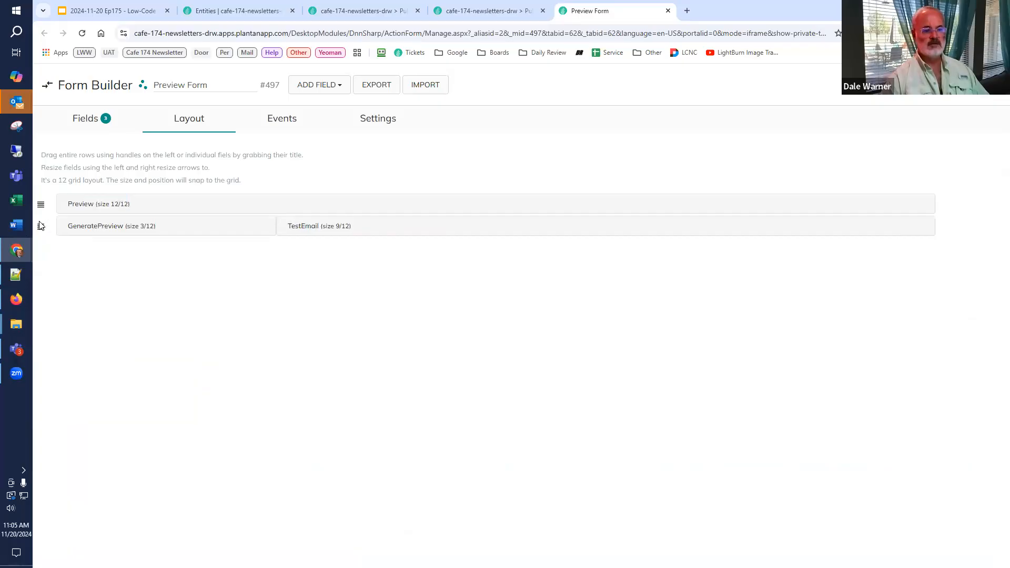
drag(41, 226, 43, 201)
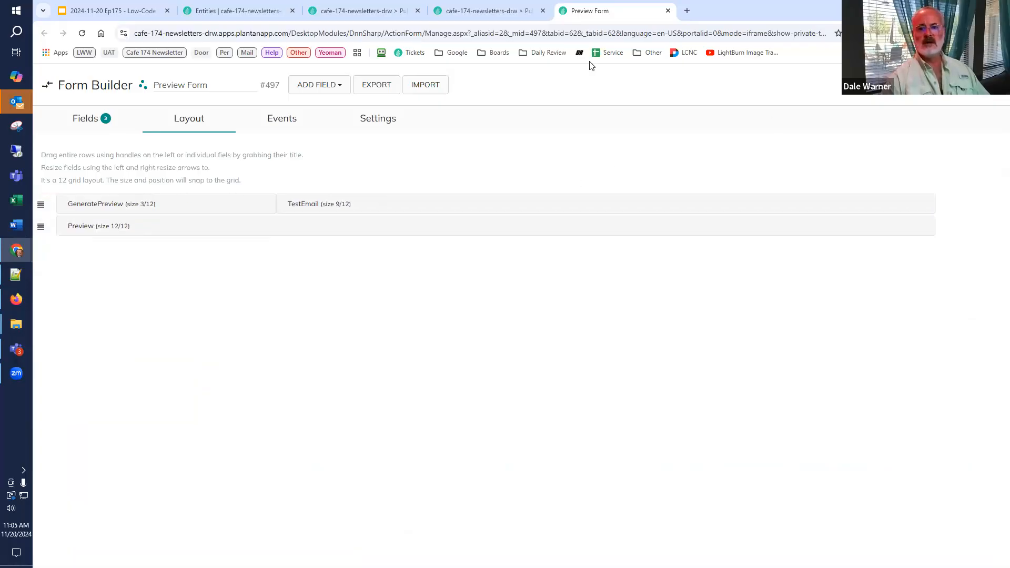
click(474, 12)
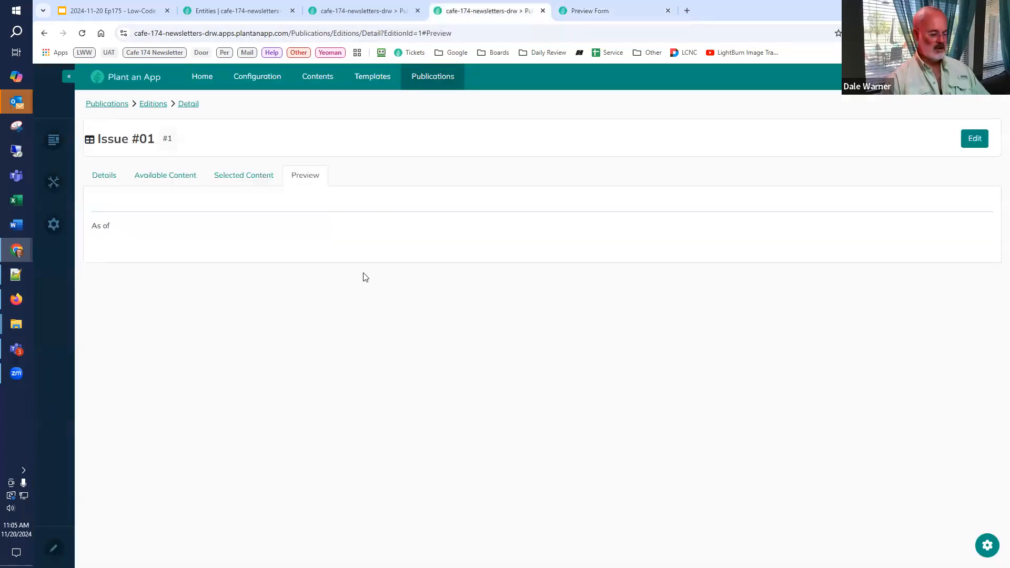
key(F5)
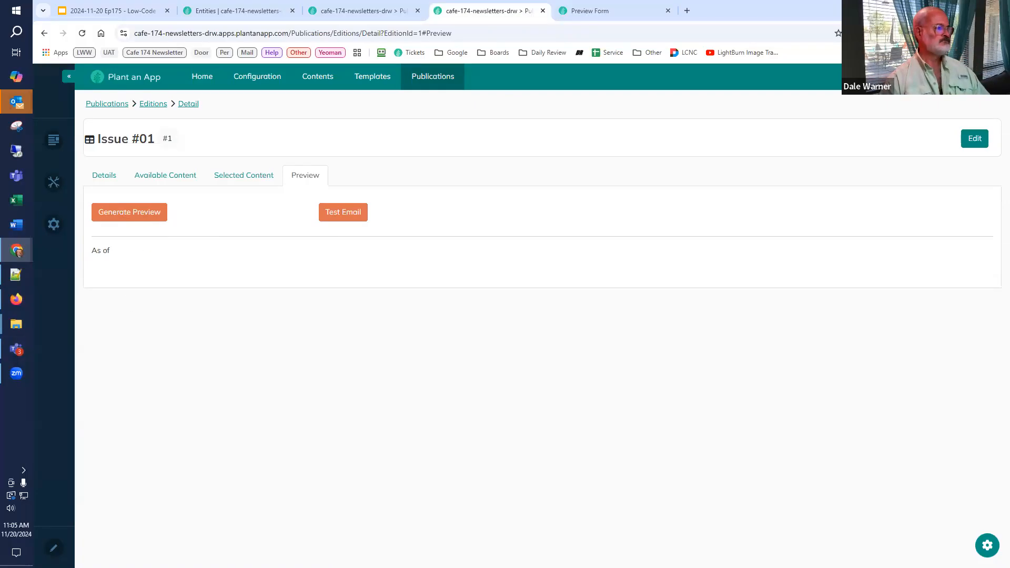
Step: Review the Hands-on low-coding slides in Google Slides, from content selection through to the Get Publication from Edition workflow
click(119, 10)
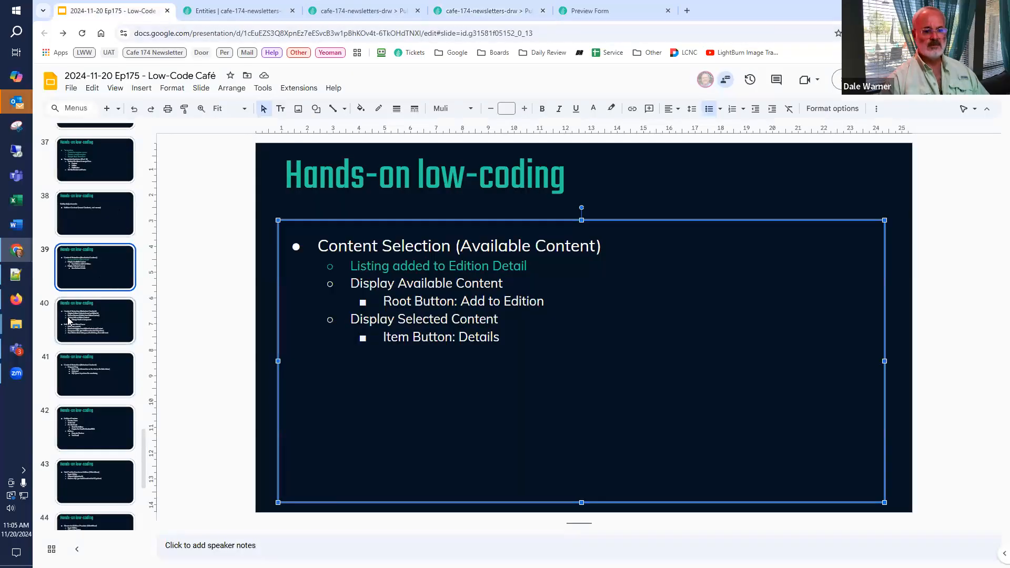
click(70, 320)
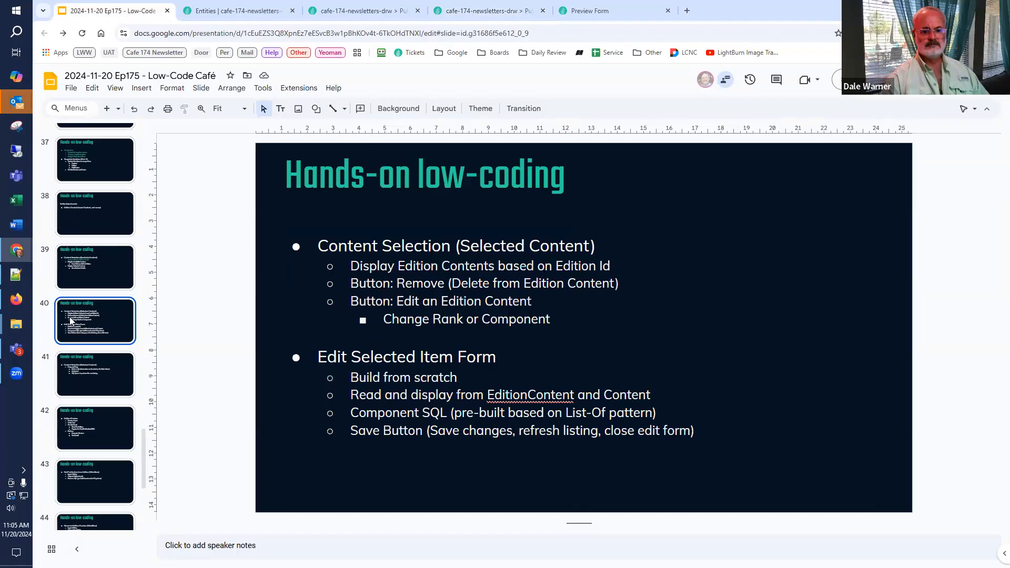
click(105, 376)
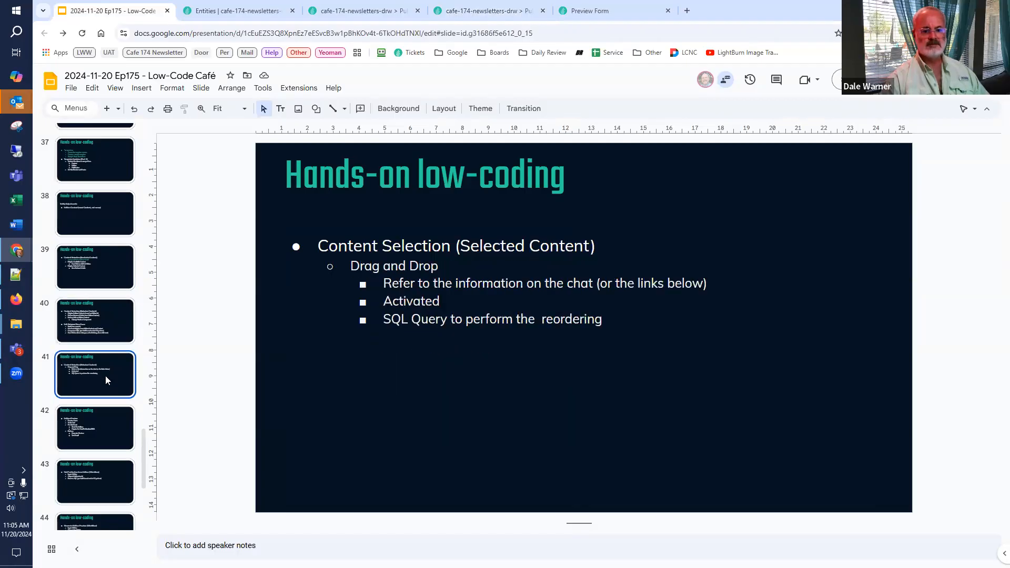
click(92, 424)
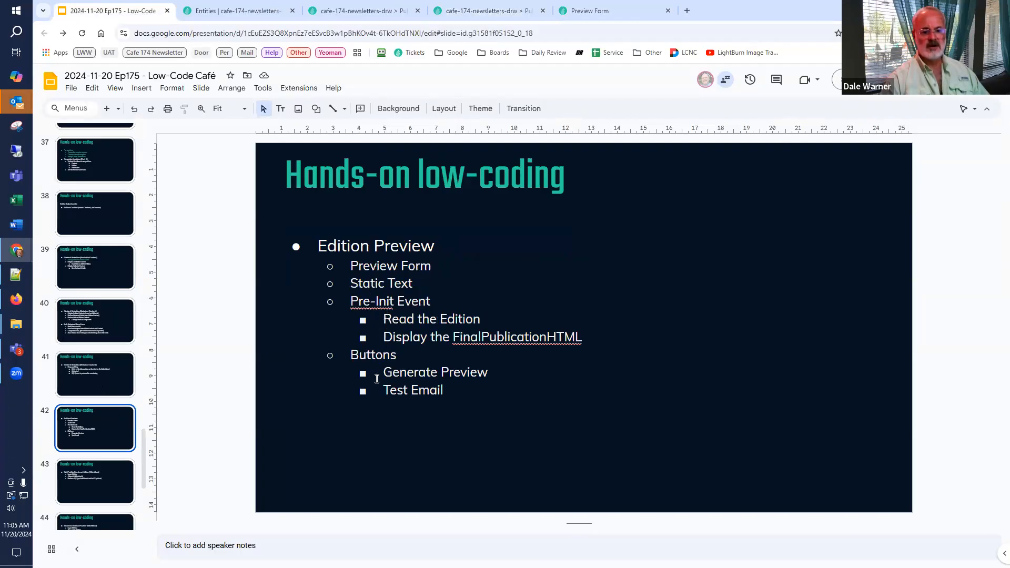
click(106, 476)
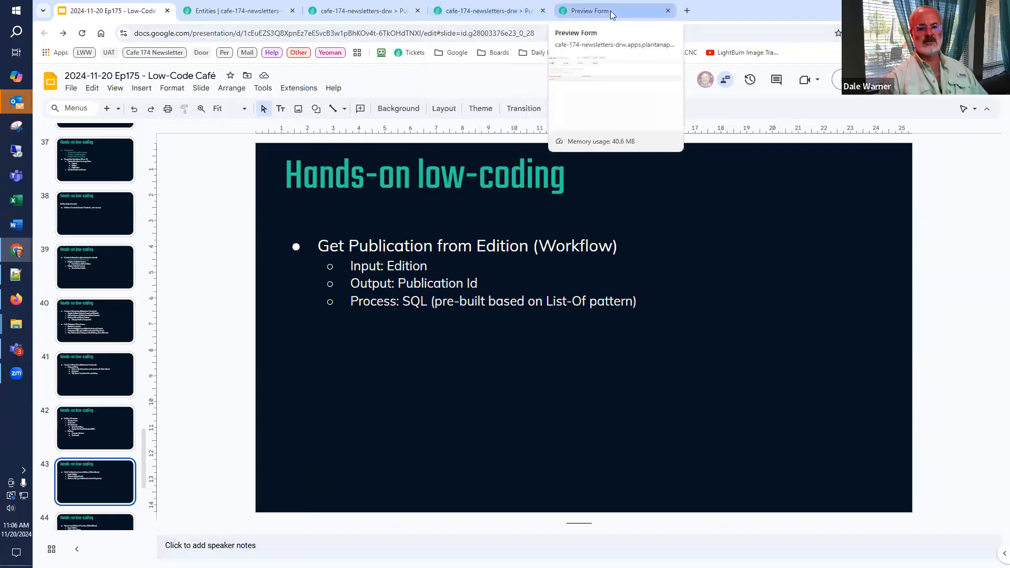
Step: Close the Edition Contents browser page and open the app's Workflows configuration list
click(384, 11)
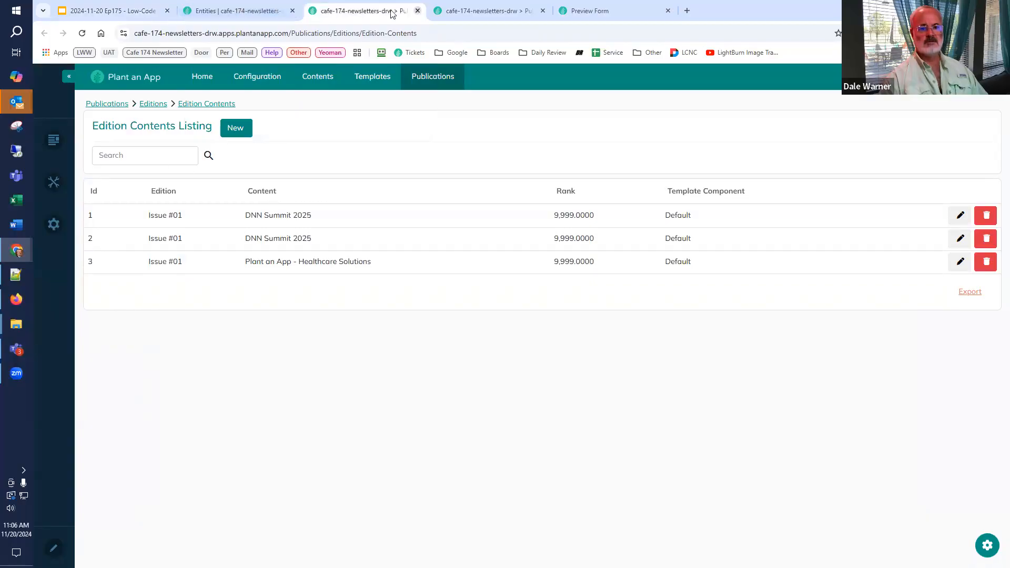
click(418, 11)
click(268, 11)
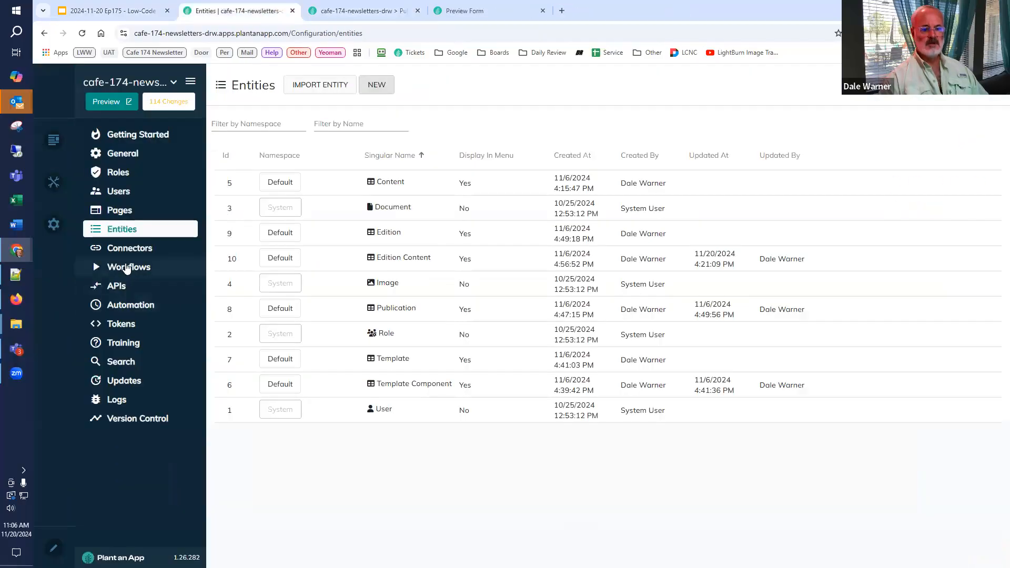
click(127, 268)
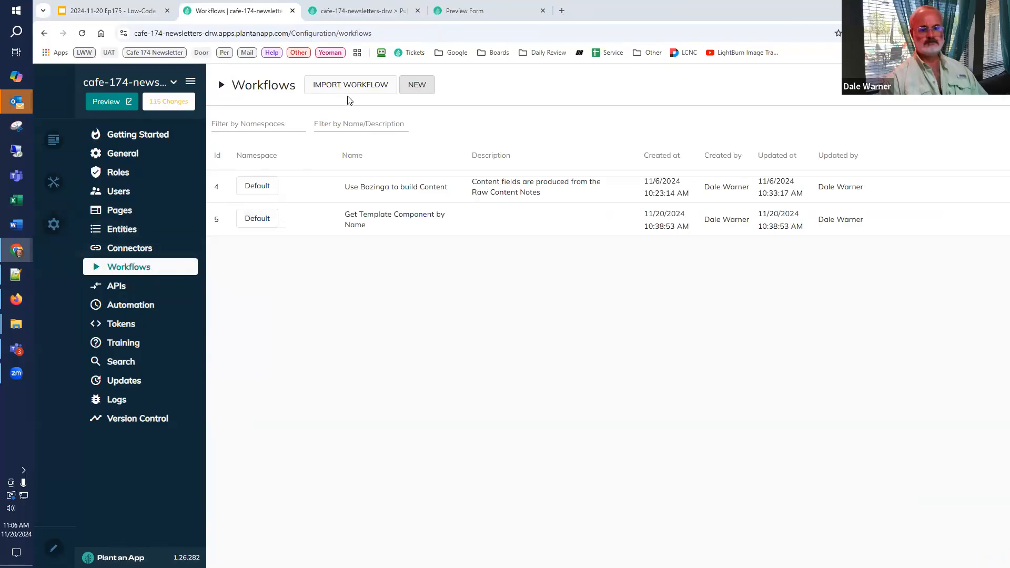
Step: Create a workflow in the Default namespace and name it Get Publication from Edition
click(416, 86)
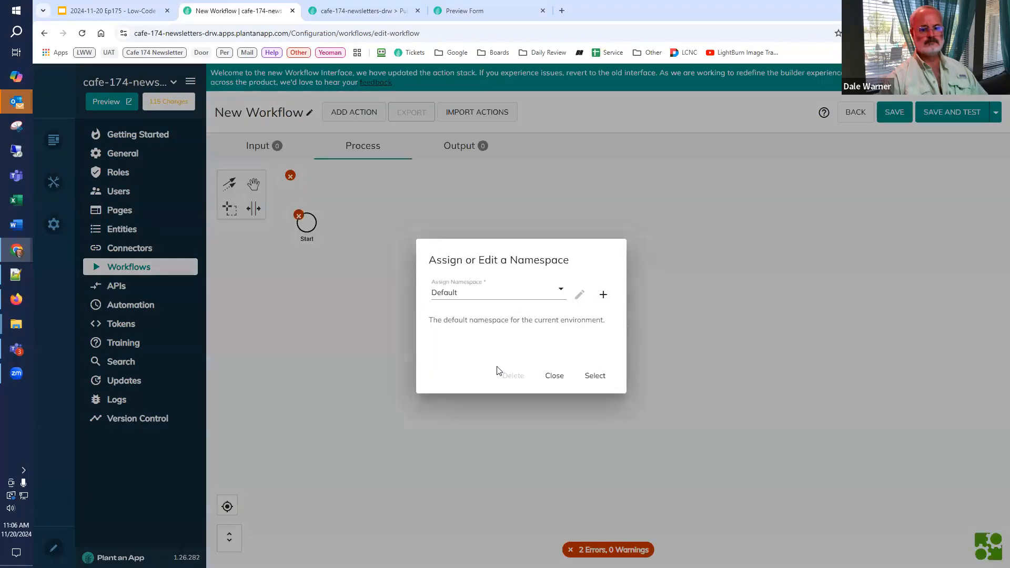
click(594, 374)
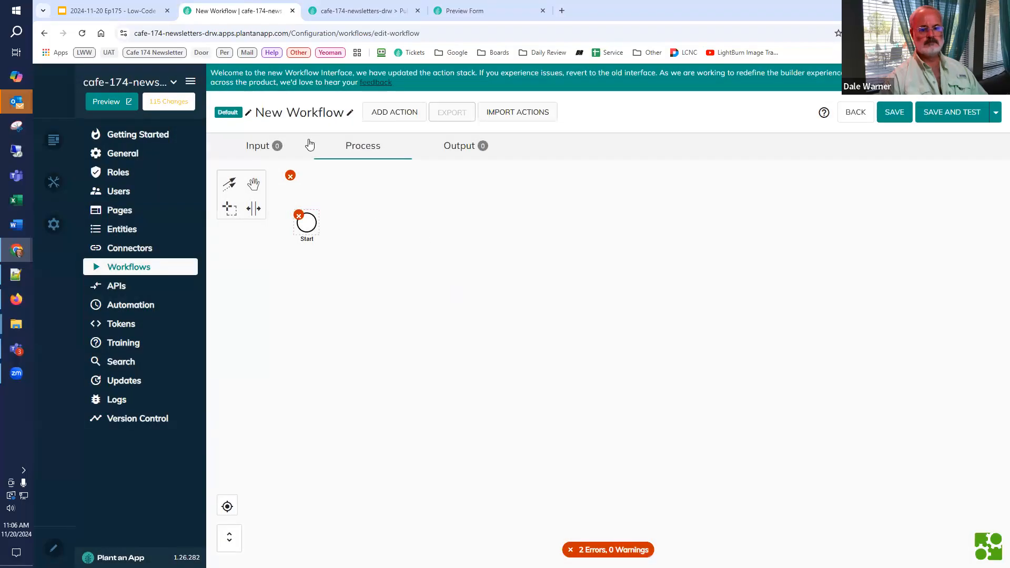
click(351, 113)
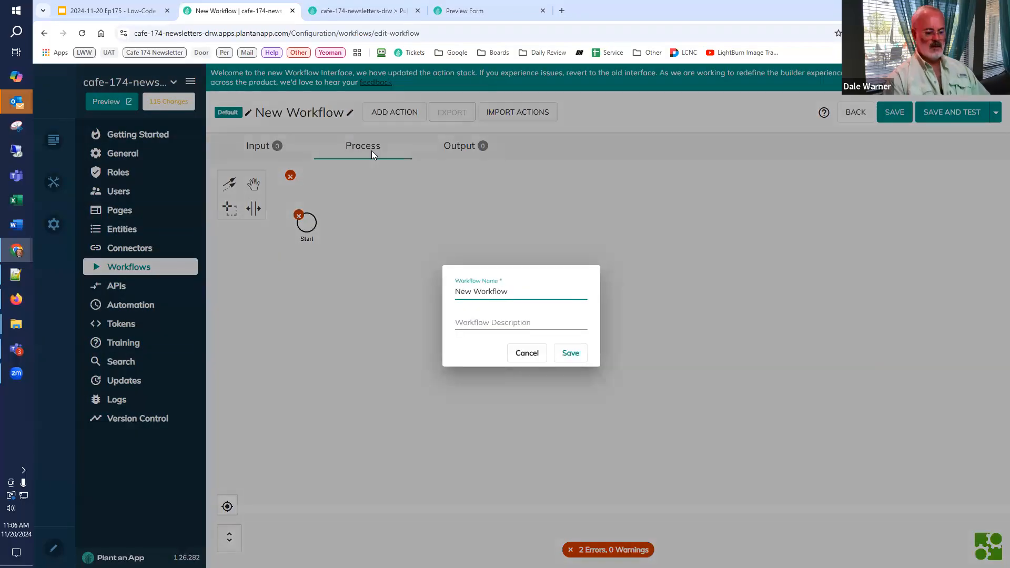
text(Get Publication from Edition)
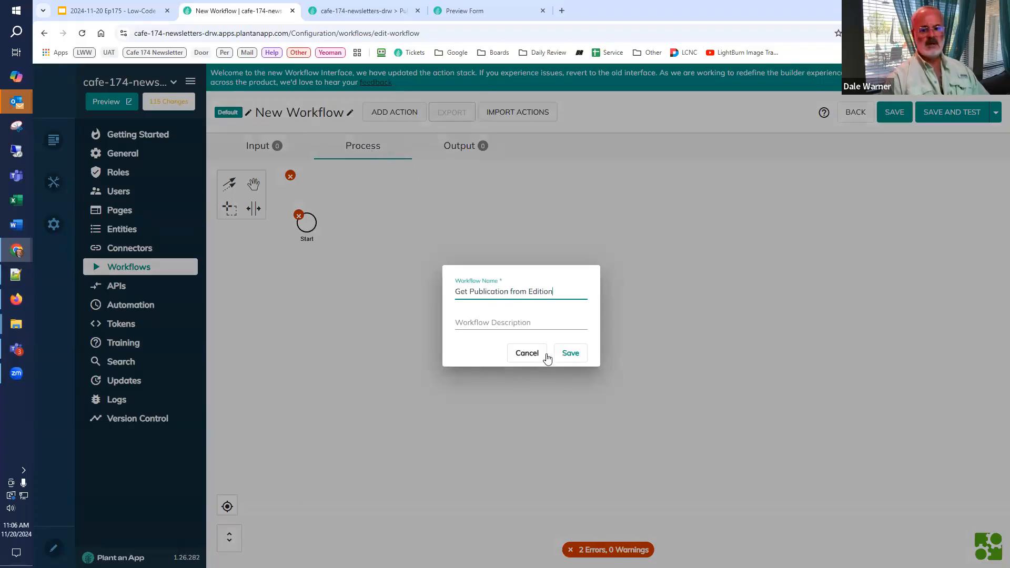
click(569, 354)
Step: Add an input parameter named Edition to the workflow and set its type to the Edition entity
click(262, 150)
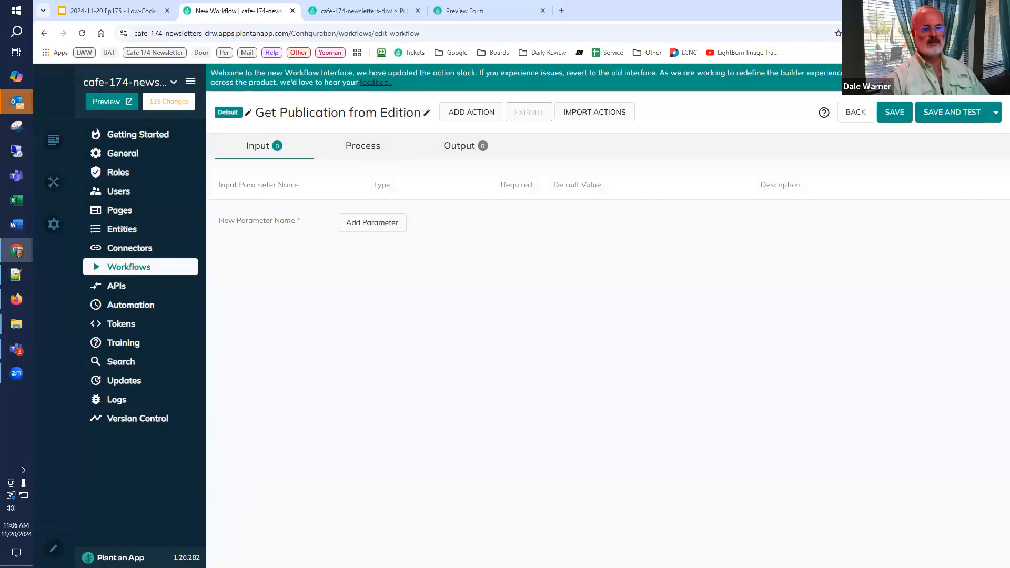
click(302, 218)
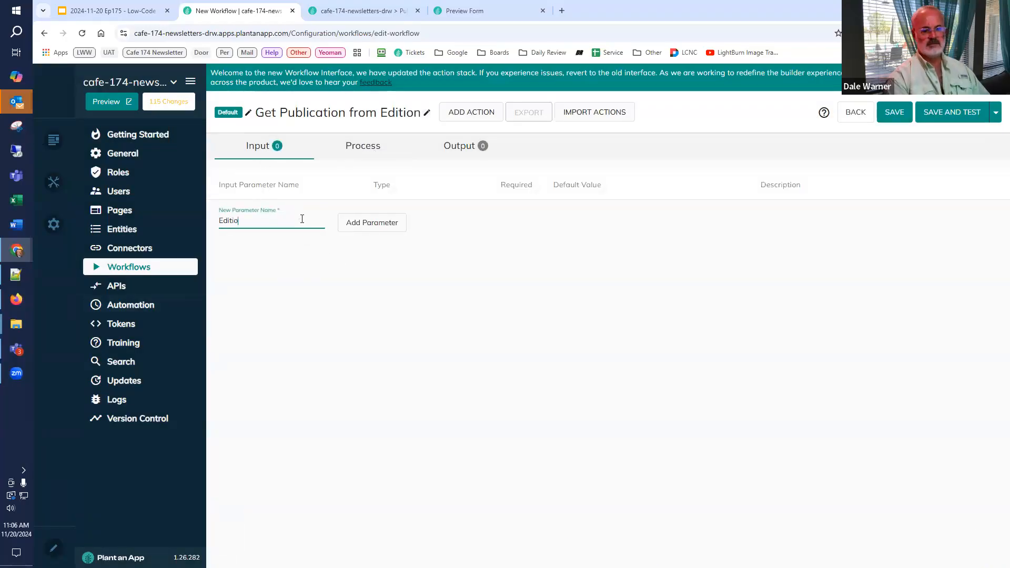
click(360, 223)
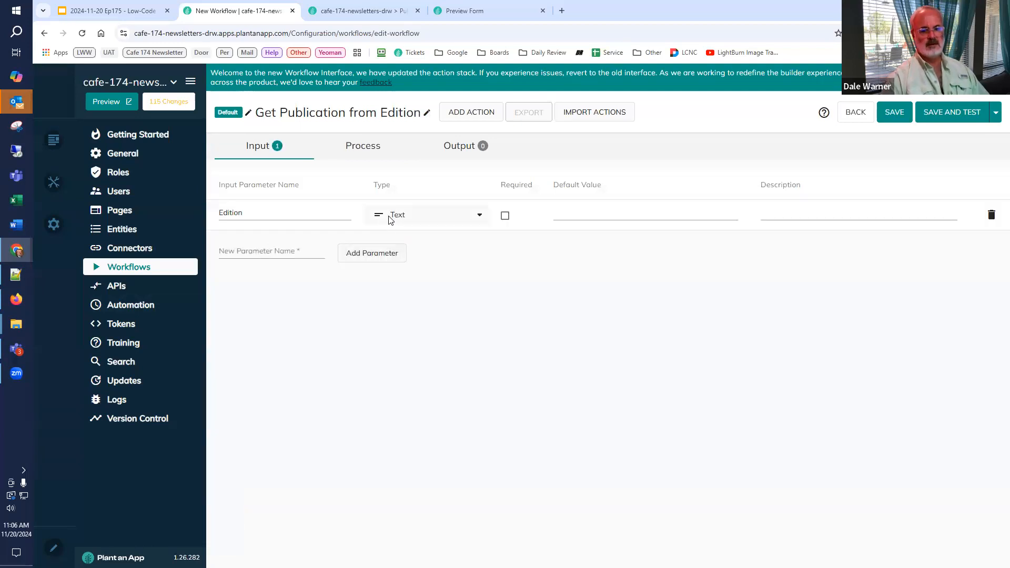
click(391, 224)
click(445, 474)
scroll(445, 468, down, 3)
click(448, 356)
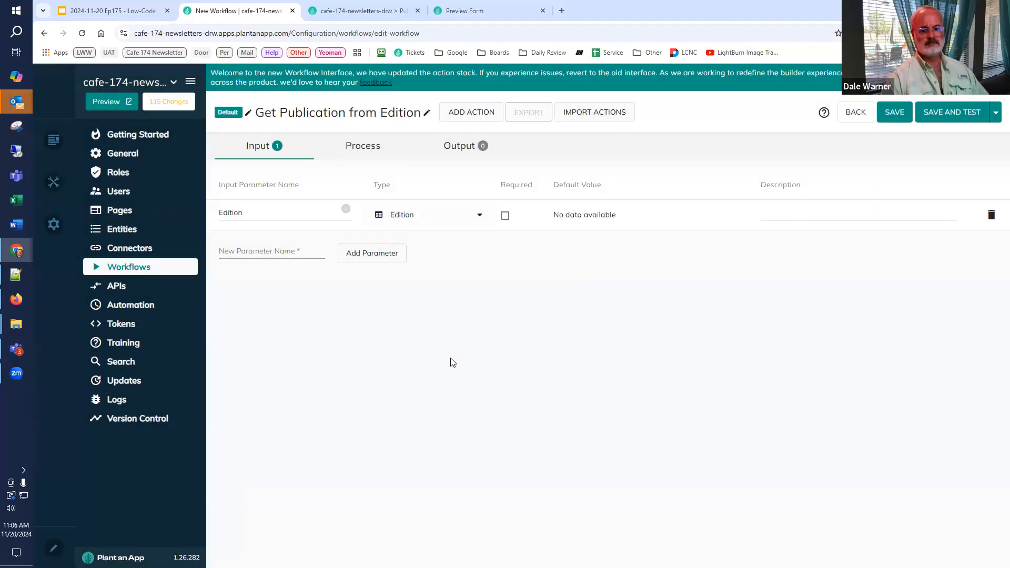
Step: Add an output parameter named PublicationId to the workflow with the value [PublicationId]
click(458, 147)
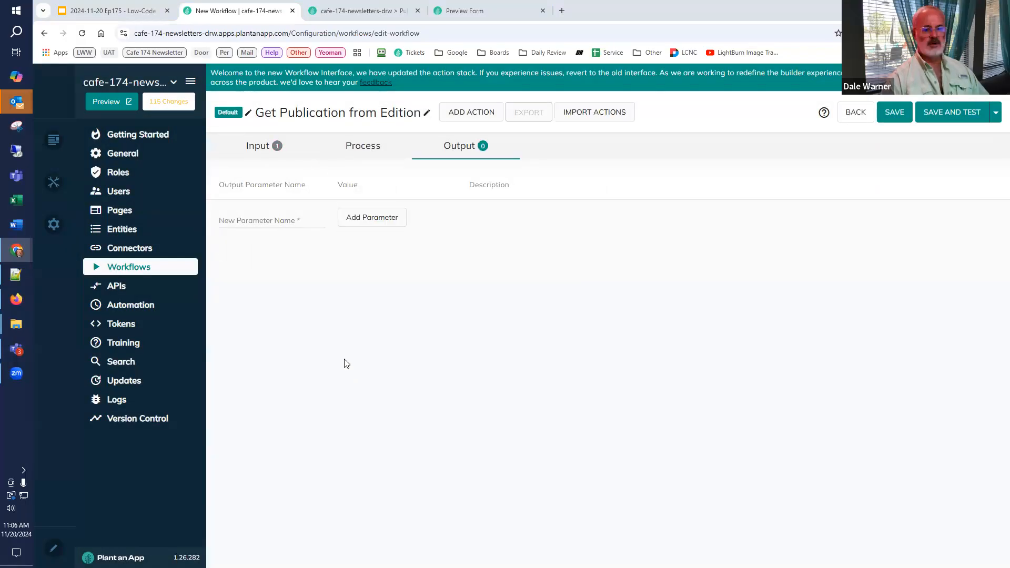
click(279, 224)
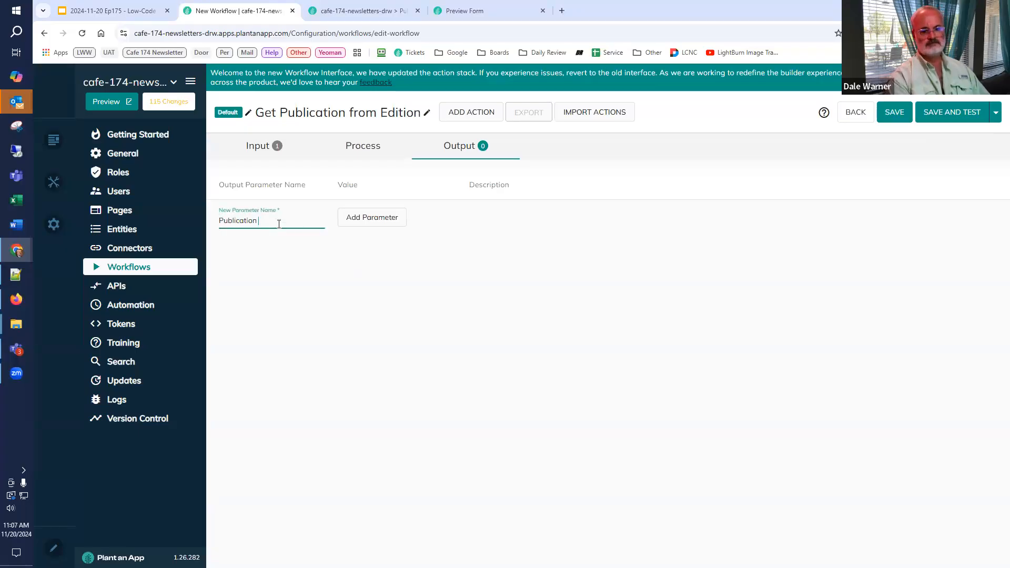
click(351, 220)
double_click(219, 216)
key(ctrl+c)
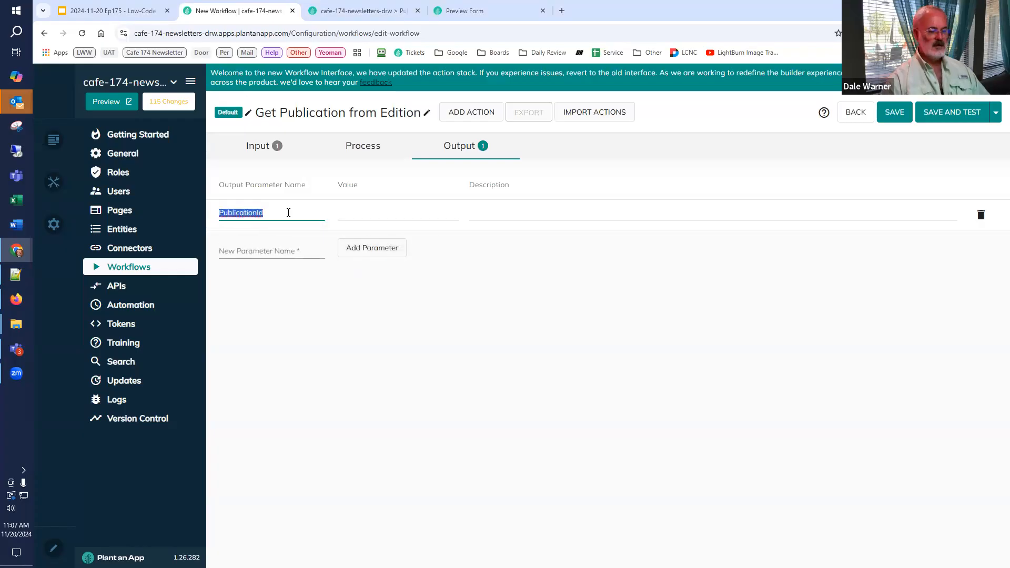
click(386, 214)
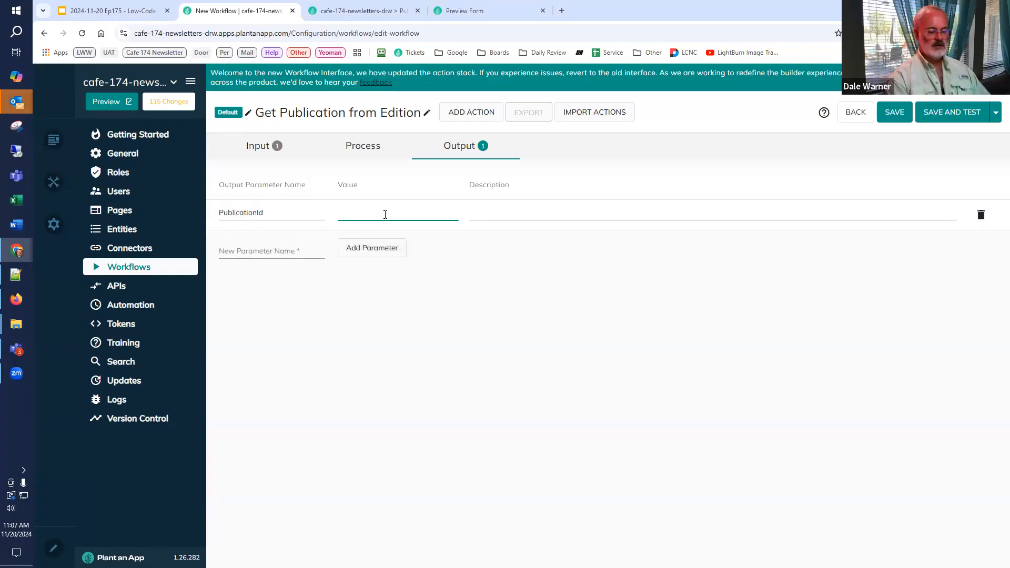
text([)
key(ctrl+v)
text(])
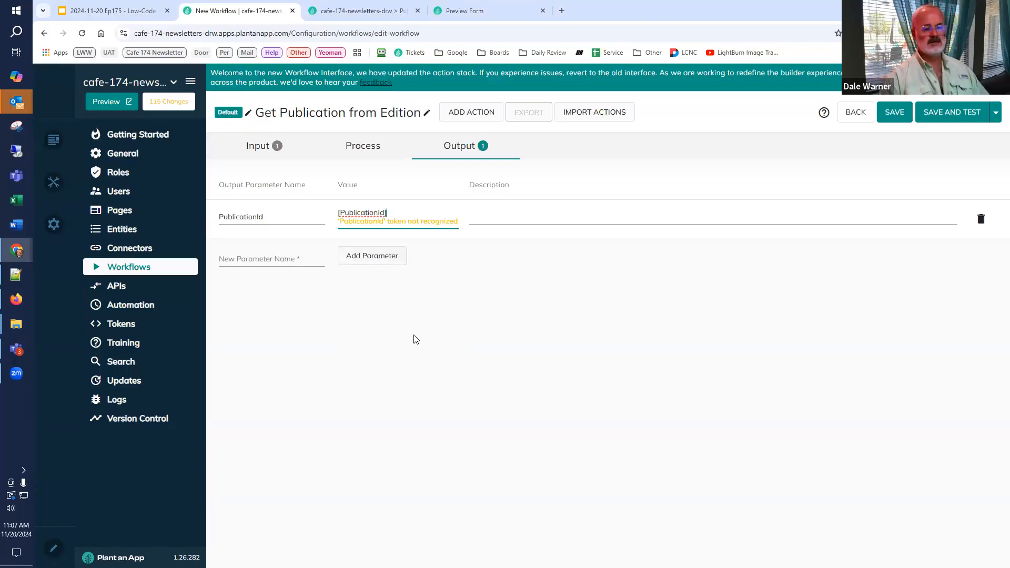
key(Tab)
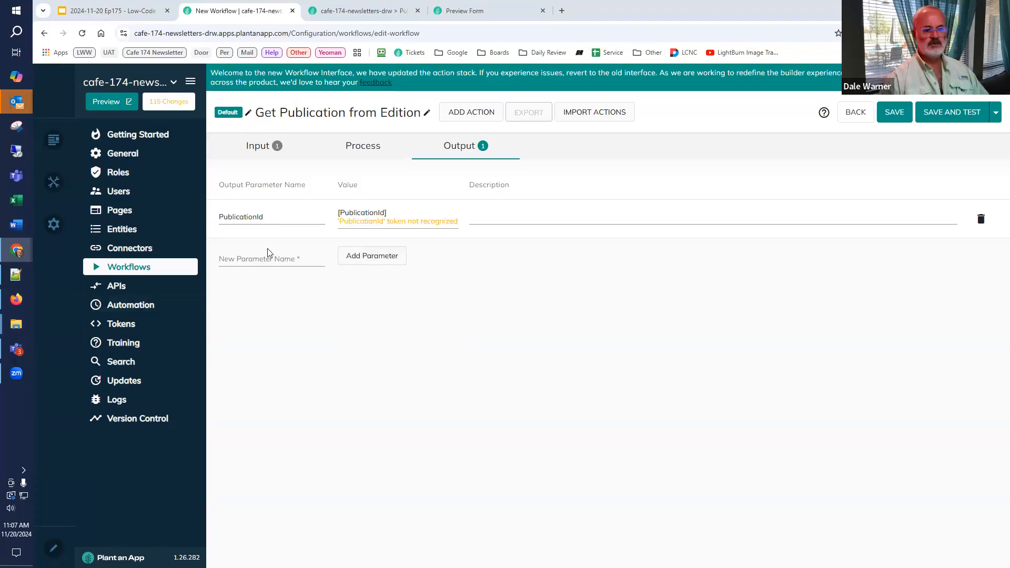
Step: Add a second output parameter named PublicationName with the value [PublicationName]
click(255, 261)
text(PublicationName)
click(375, 262)
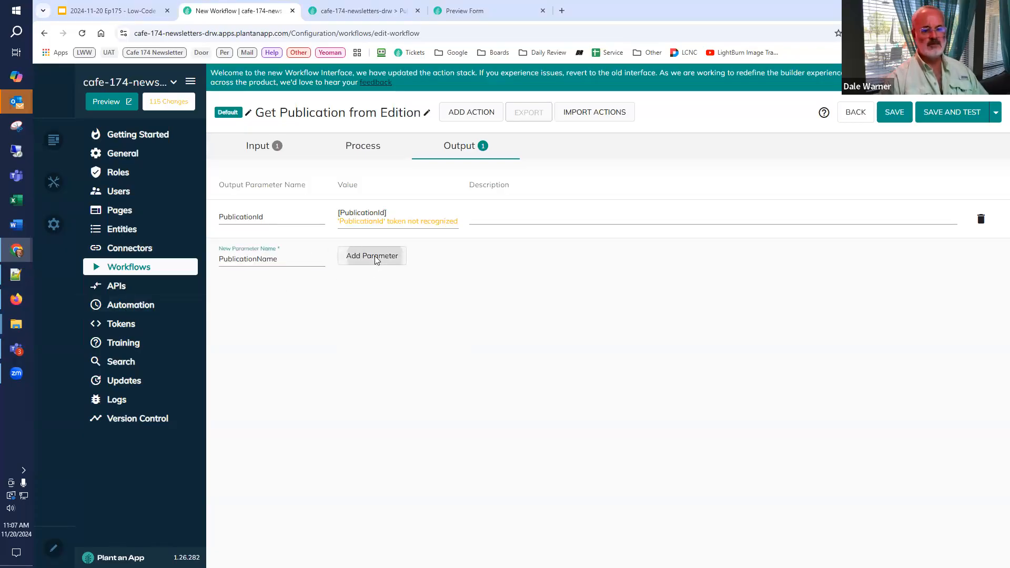
click(377, 253)
text([p)
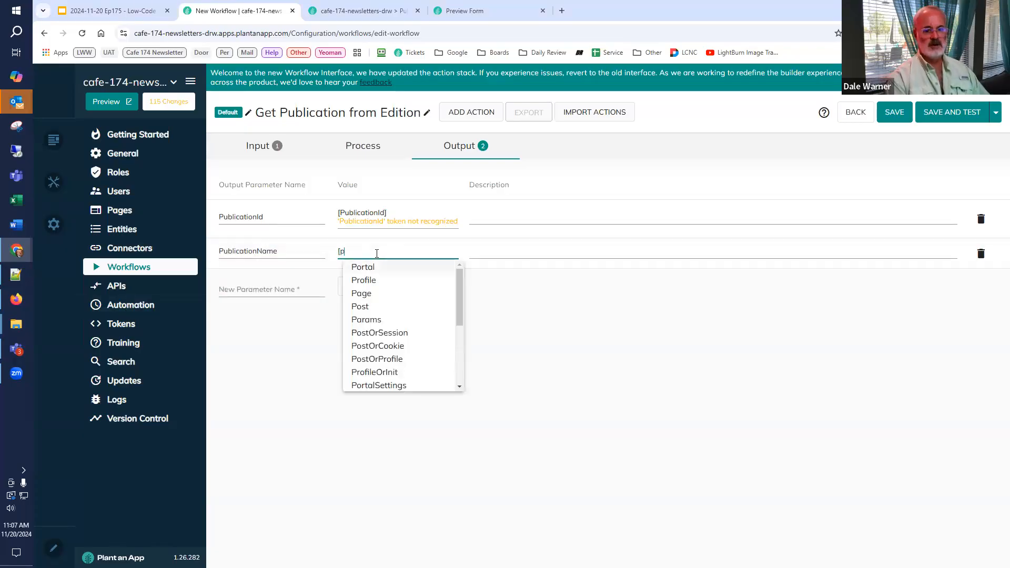
key(BackSpace)
key(ctrl+v)
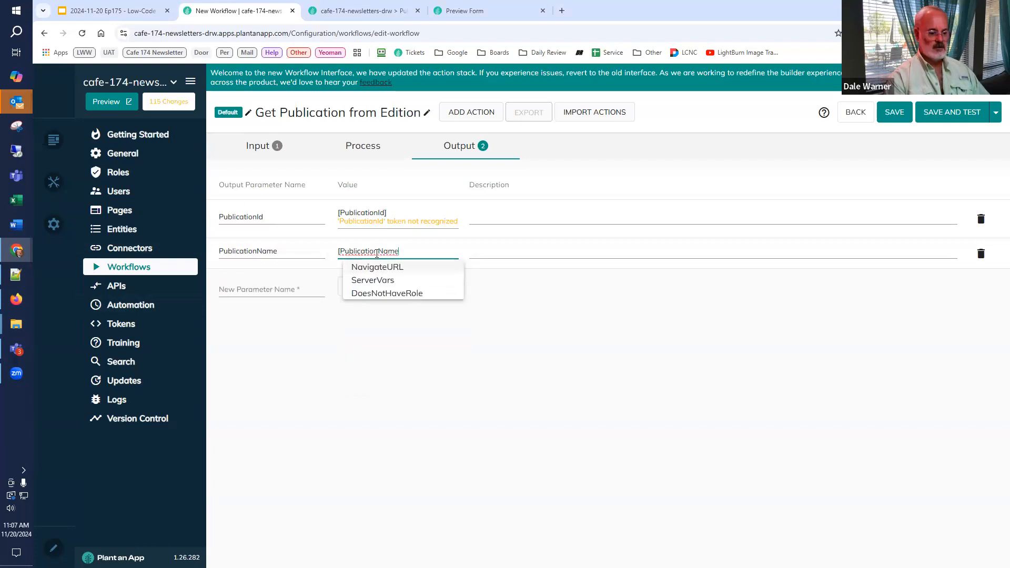
text(])
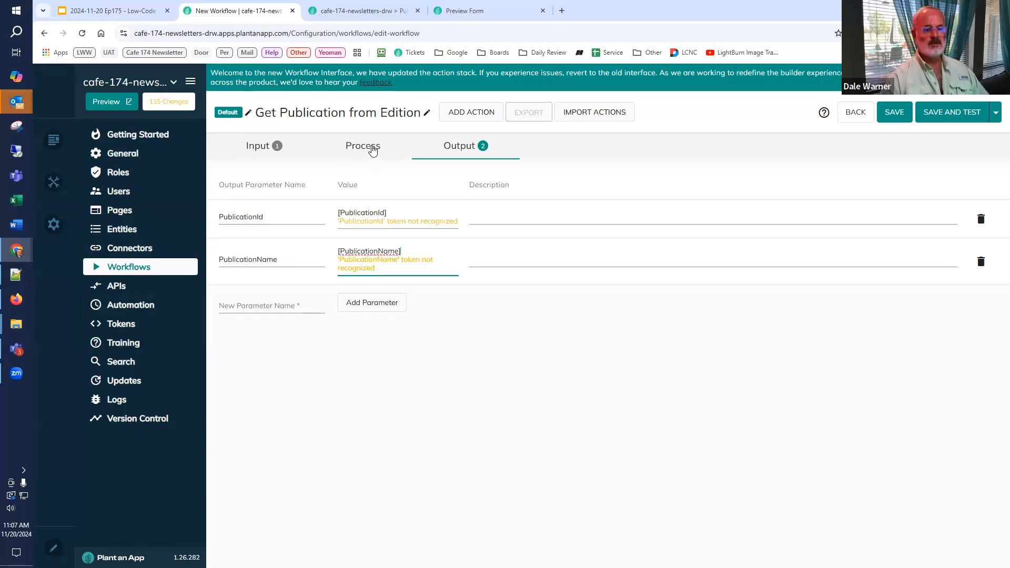
Step: Add a Run SQL Query action after the Start node in the workflow process
click(370, 147)
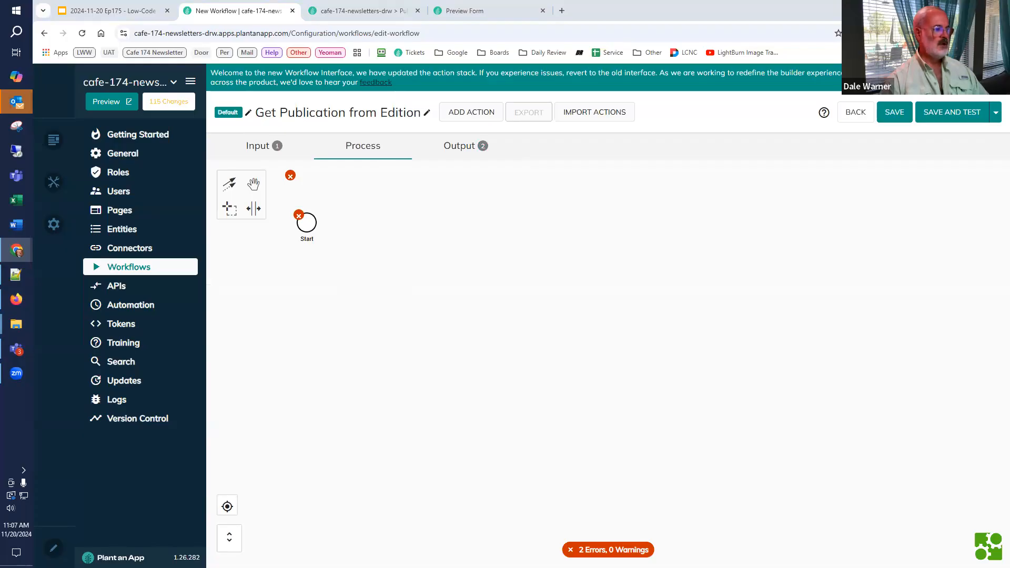
click(314, 219)
click(326, 216)
text(r)
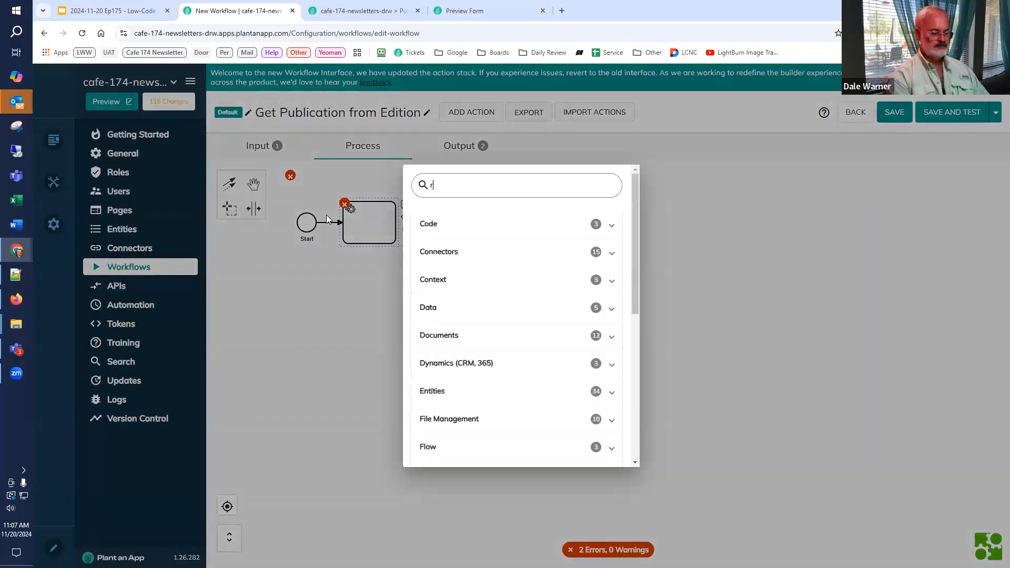
text(un sql)
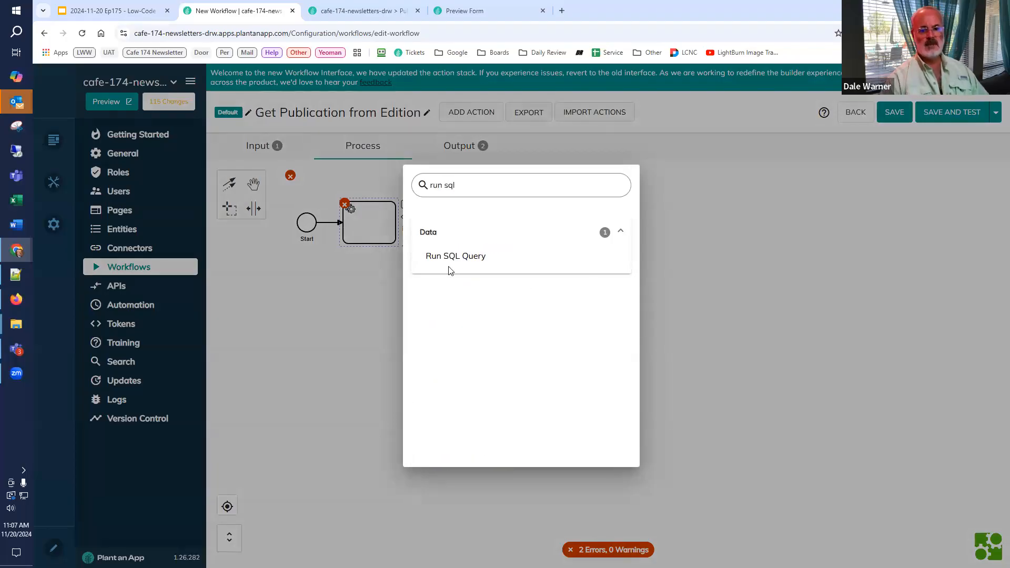
click(461, 266)
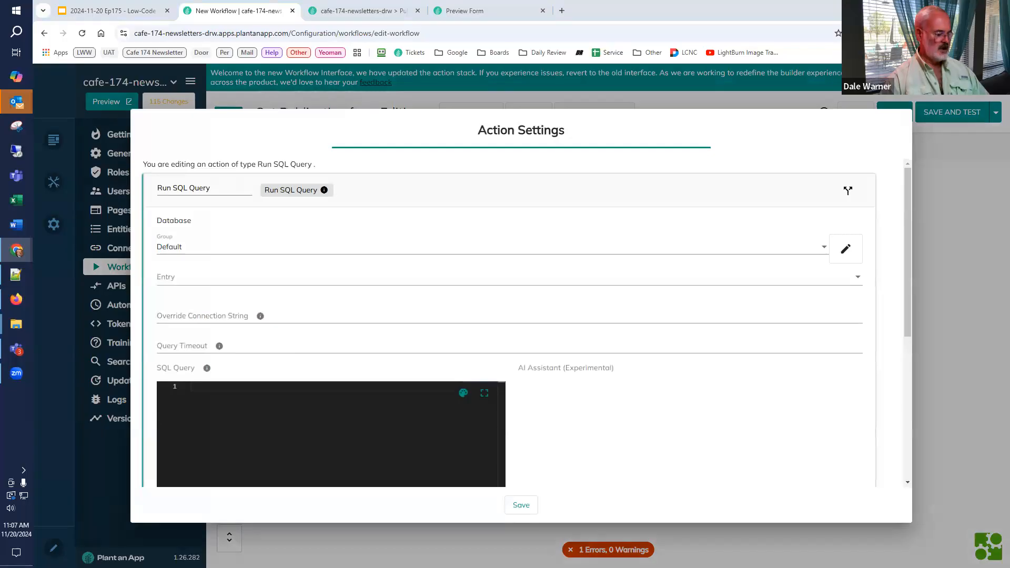
click(235, 408)
text(SELECT     E.Id,     E.Name,     E.PublicationDate,     E.Template,     PE.PublicationId,     P.Name FROM app.Edition E INNER JOIN app.PublicationEditionEditions PE on PE.EditionId = E.Id INNER JOIN app.Publication P ON P.Id = PE.PublicationId WHERE E.Id = @Edition)
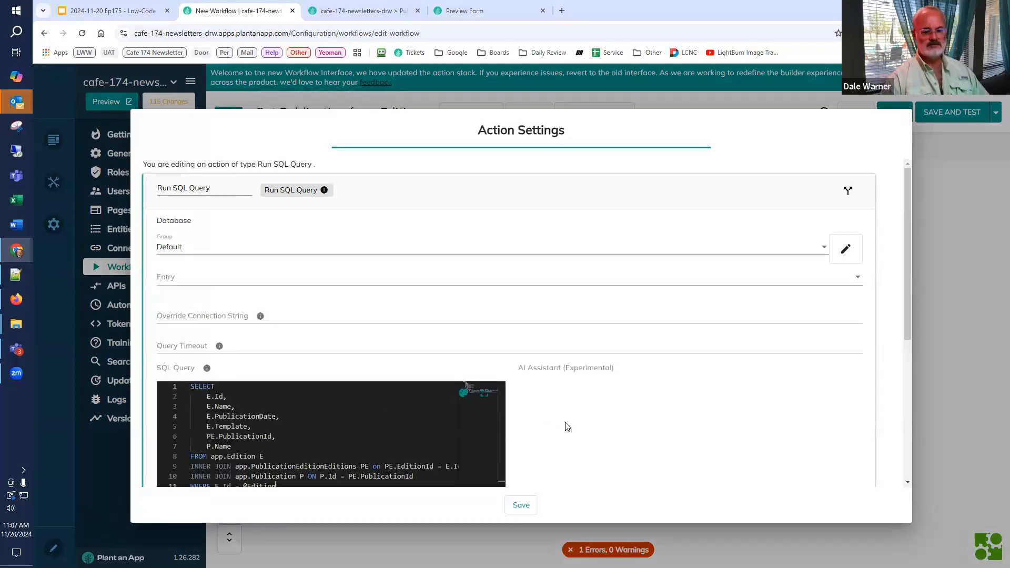
scroll(573, 414, down, 2)
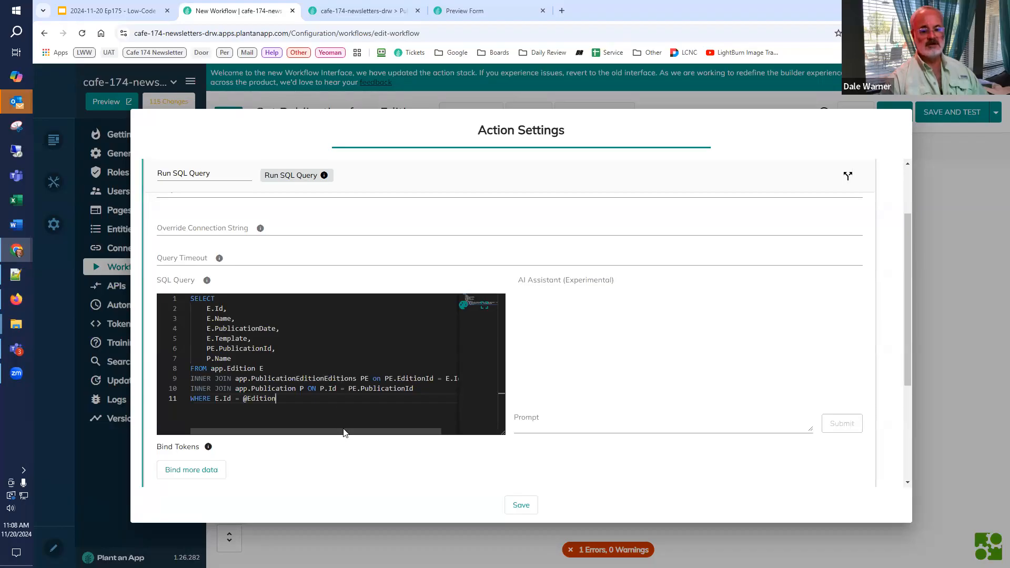
drag(366, 433, 295, 422)
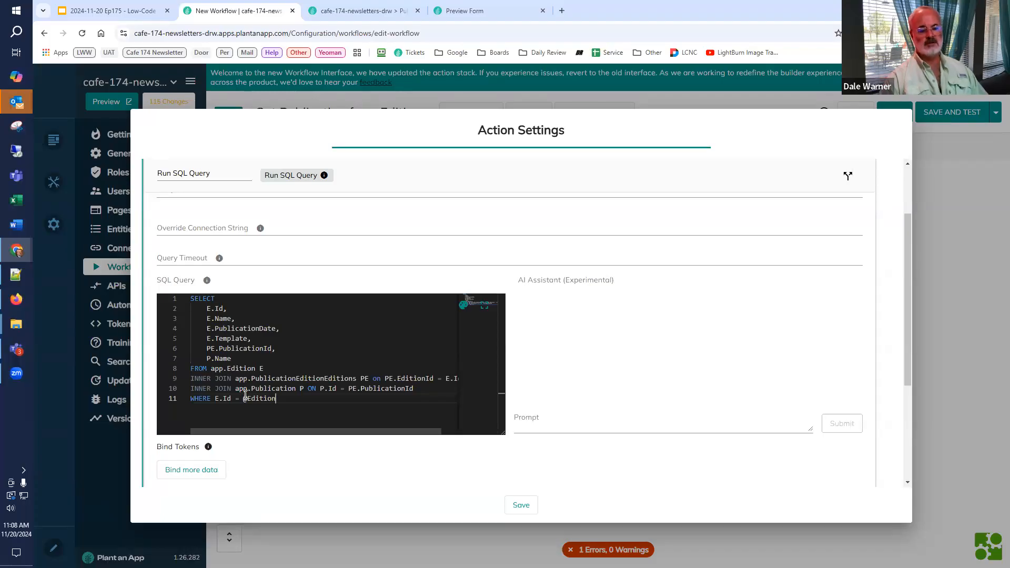
click(246, 411)
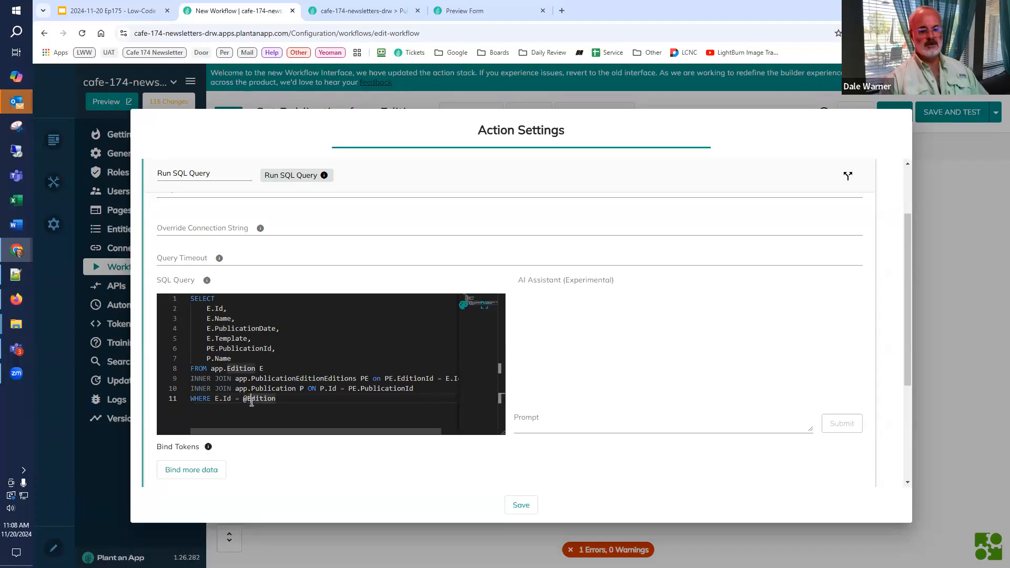
Step: Bind a query parameter named Edition to the value [Edition] in the Run SQL Query action
scroll(228, 446, down, 3)
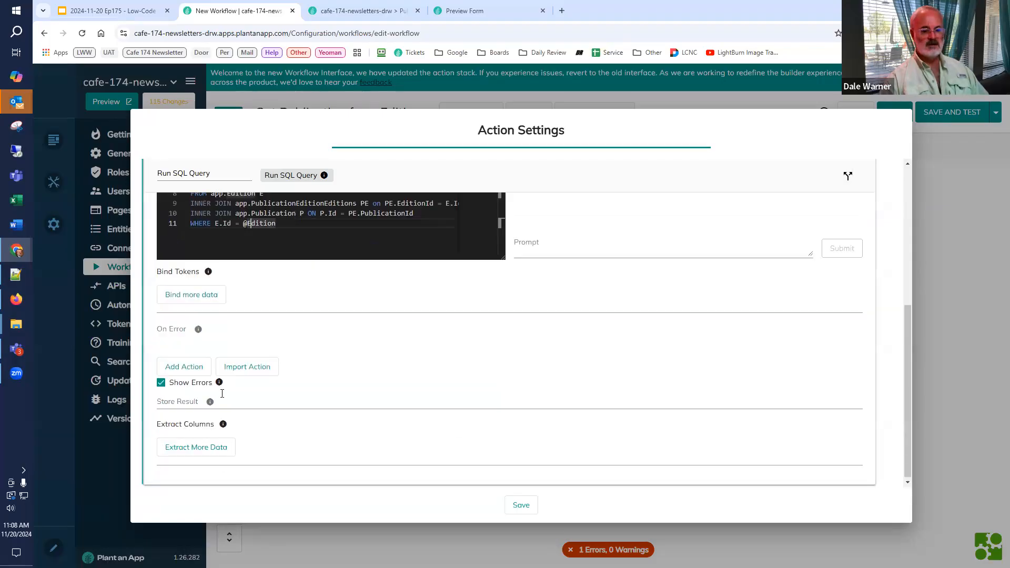
click(219, 312)
text(WHERE E.Id = @Edition)
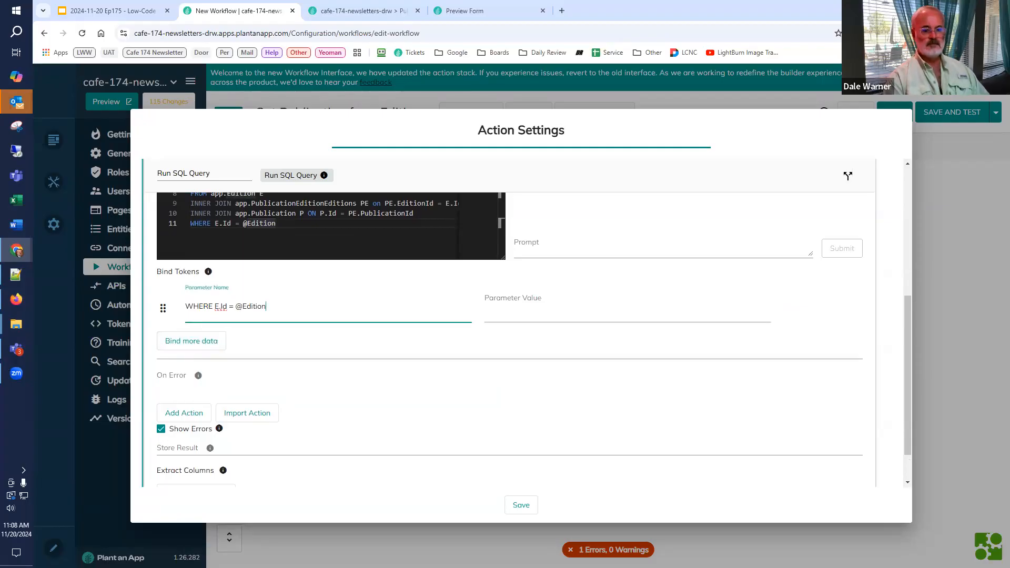
key(ctrl+shift+Right)
key(shift+Right)
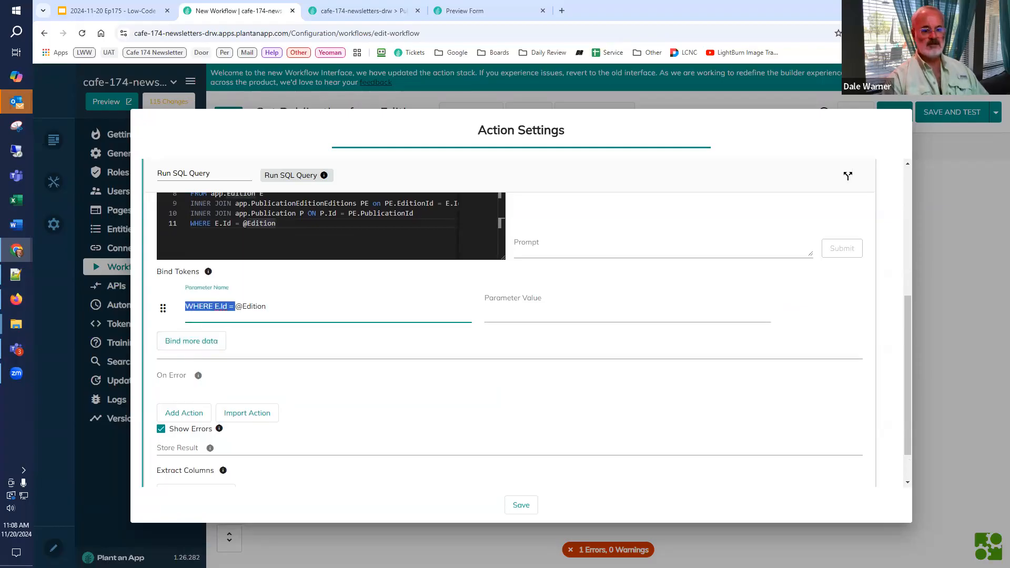
key(shift+Right)
key(BackSpace)
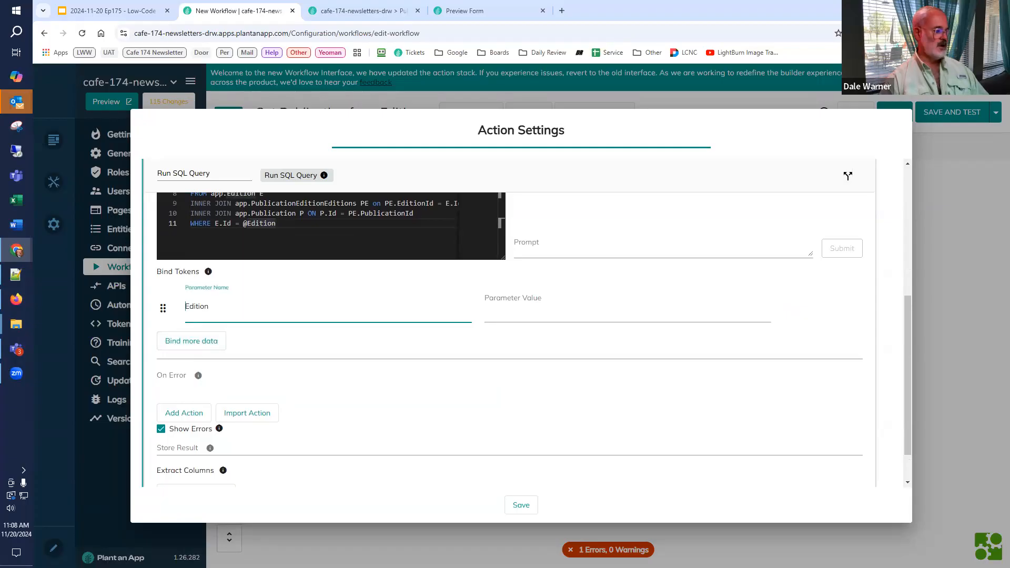
click(503, 316)
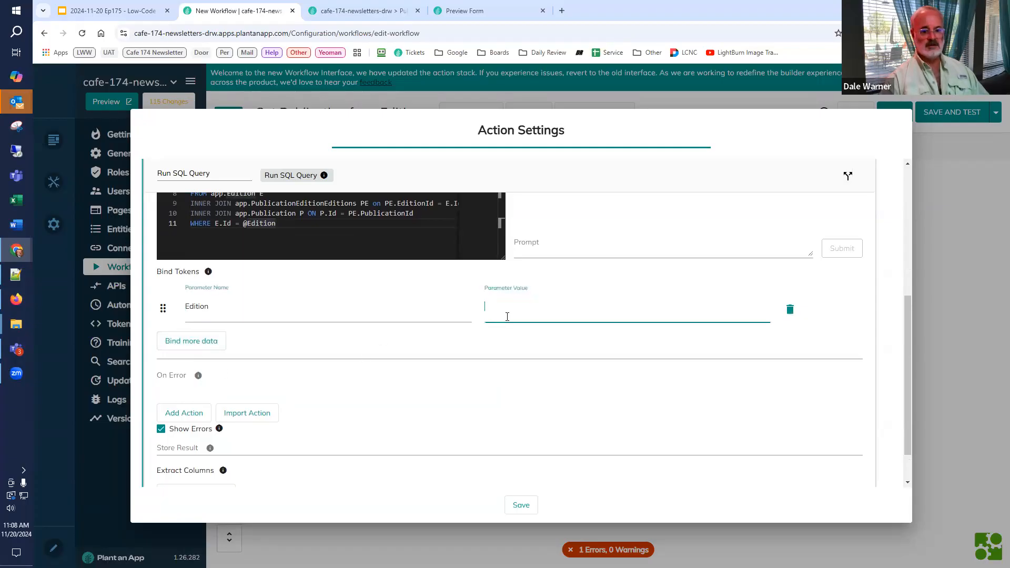
text([Edition])
key(Return)
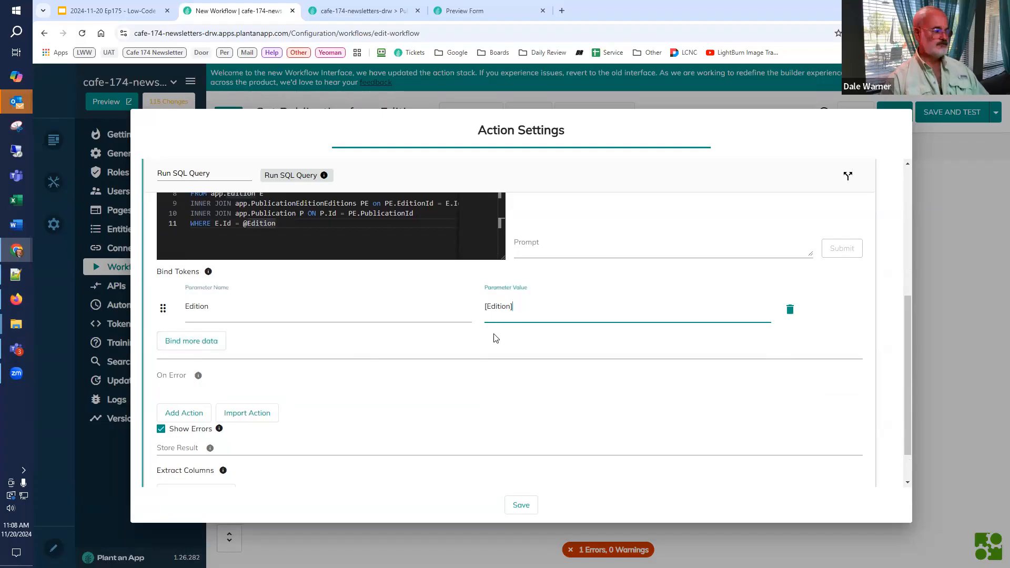
Step: Add two column extractions to the Run SQL Query action and store the PublicationId column as PublicationId in the first one
scroll(365, 416, down, 2)
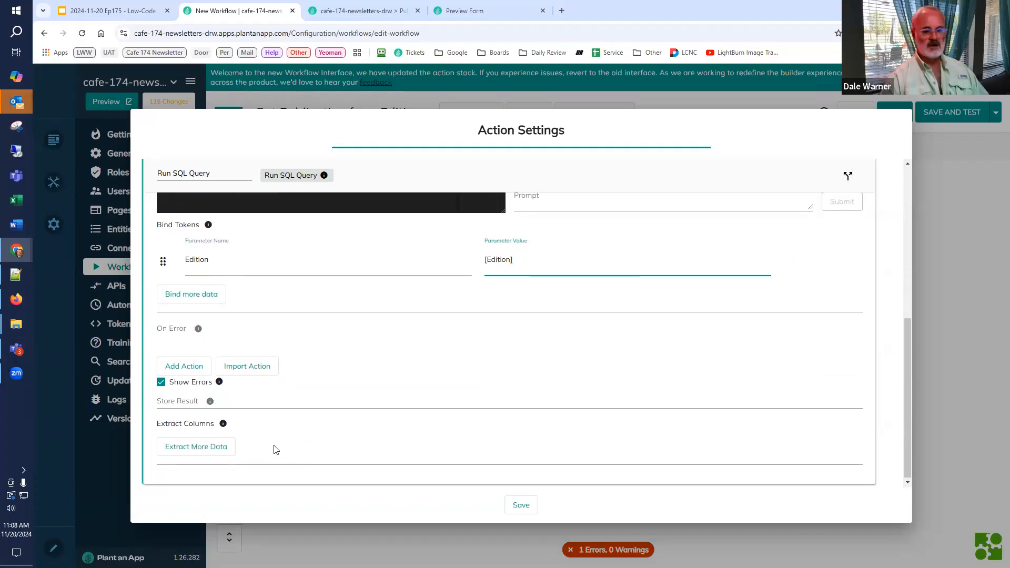
click(183, 449)
scroll(185, 455, down, 1)
click(187, 447)
scroll(244, 291, up, 5)
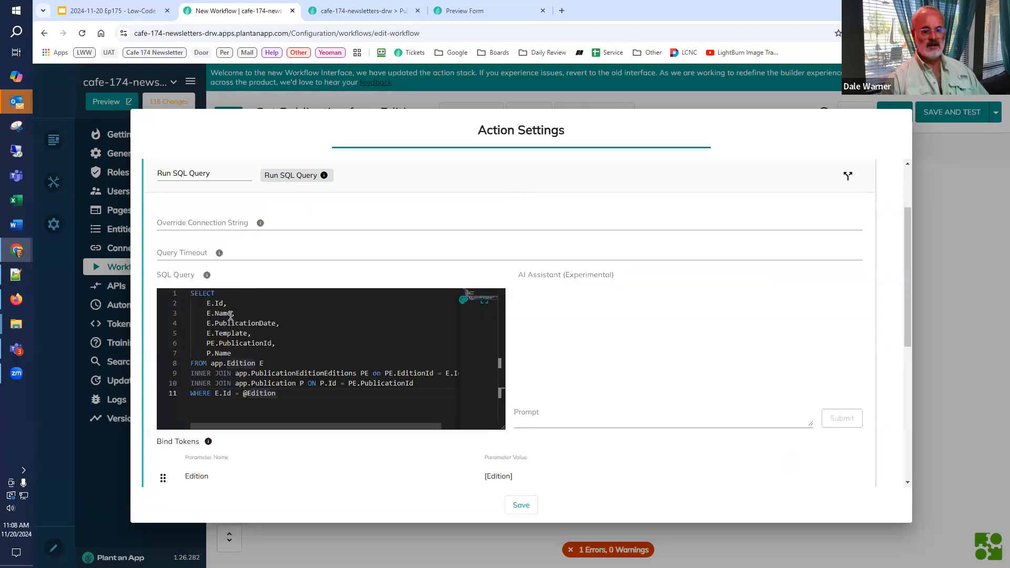
double_click(236, 343)
key(ctrl+c)
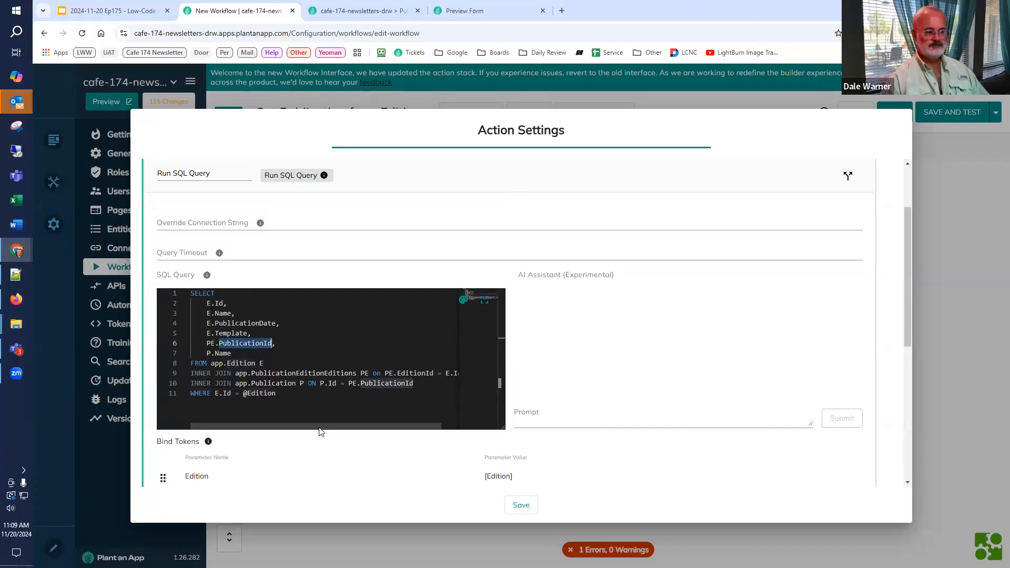
scroll(312, 453, down, 3)
scroll(290, 440, down, 2)
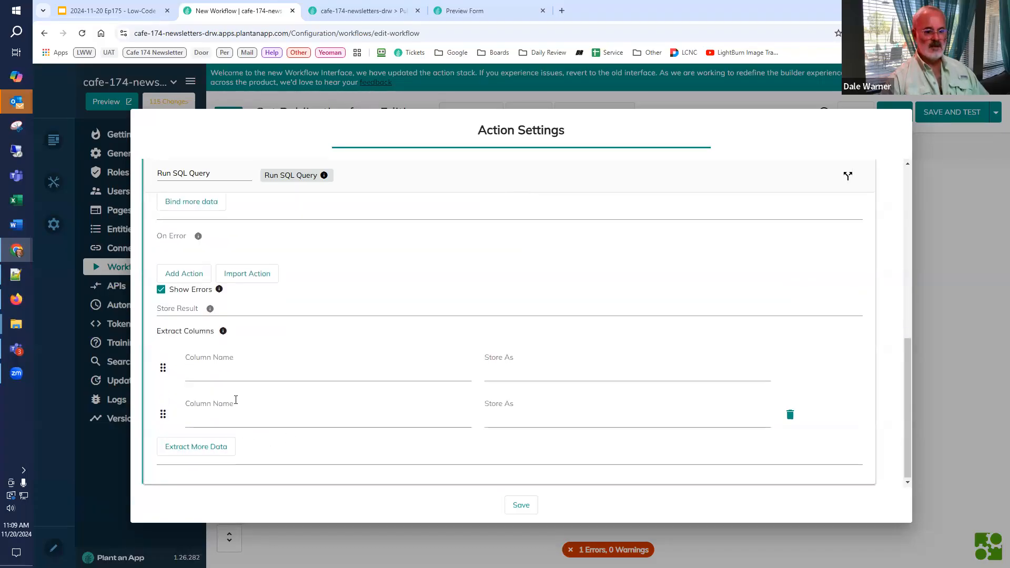
click(240, 374)
key(ctrl+v)
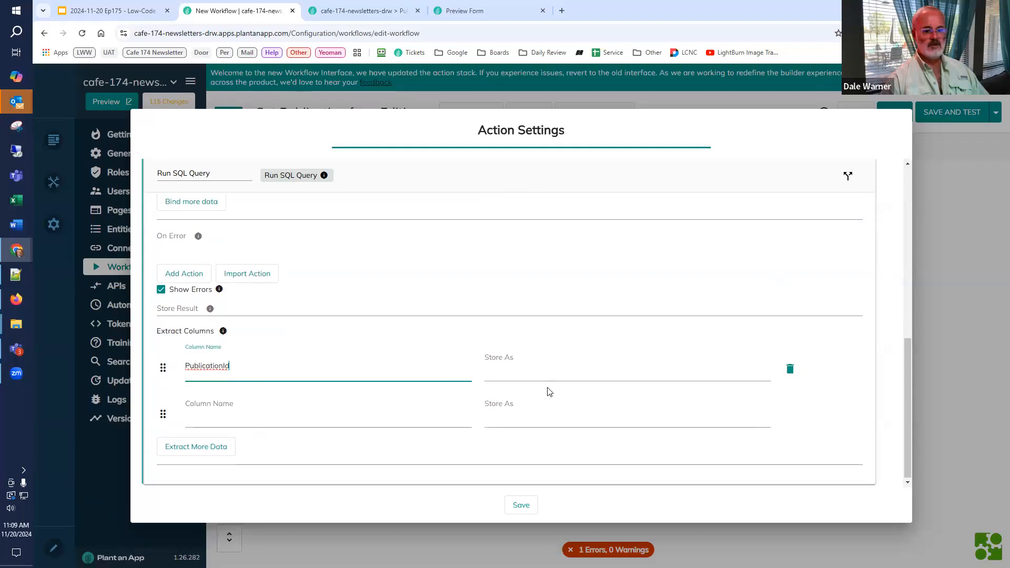
click(546, 370)
key(ctrl+v)
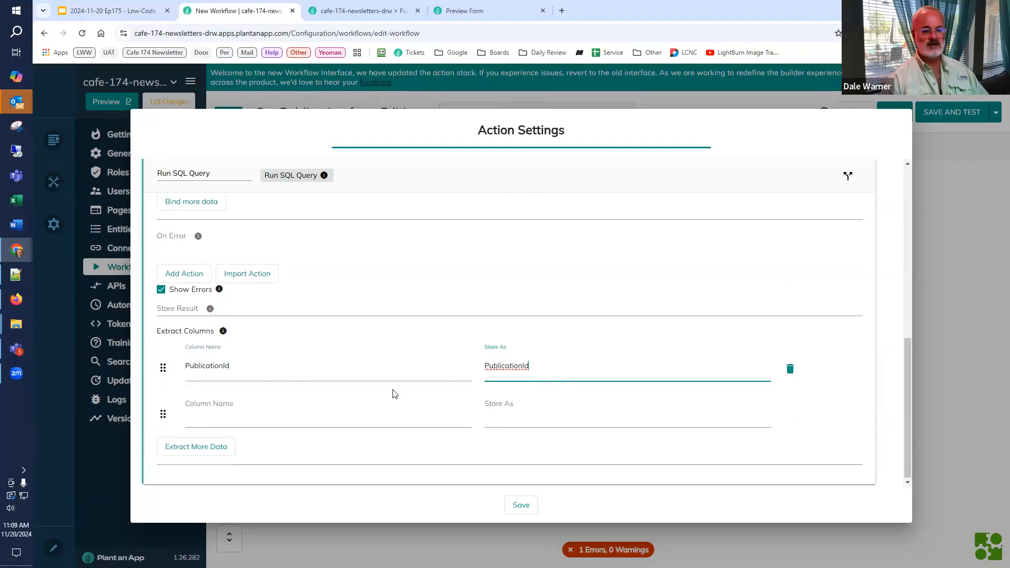
Step: Extract the query's Name column, store it as PublicationName, and save the Run SQL Query action
scroll(283, 277, up, 5)
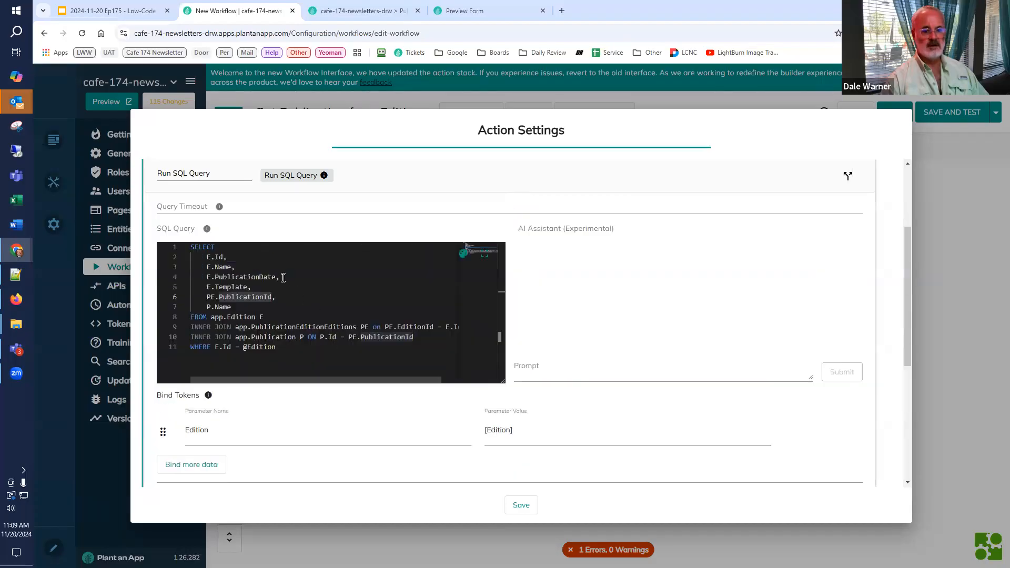
double_click(220, 309)
key(ctrl+c)
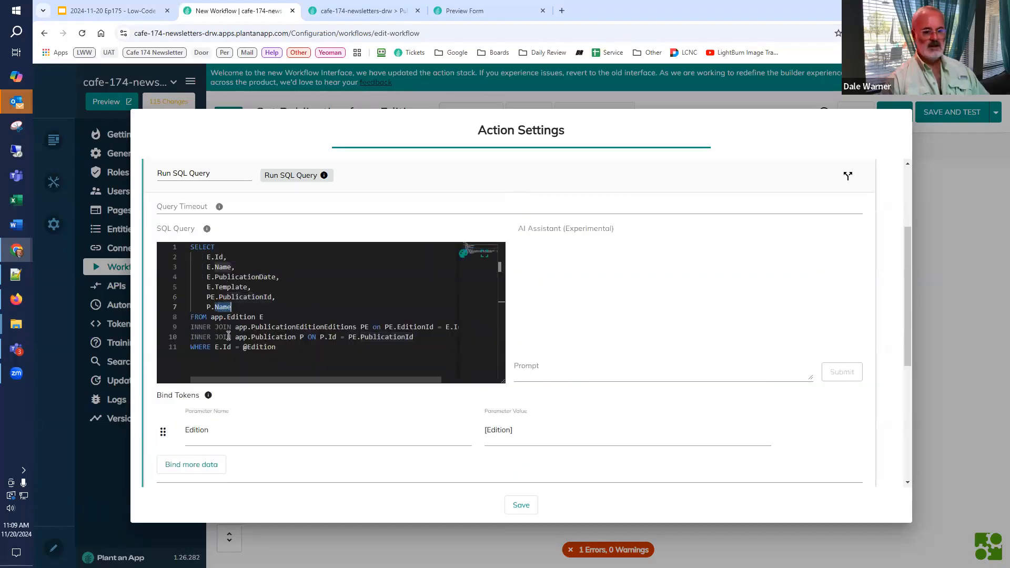
scroll(274, 431, down, 5)
click(238, 419)
key(ctrl+v)
click(525, 423)
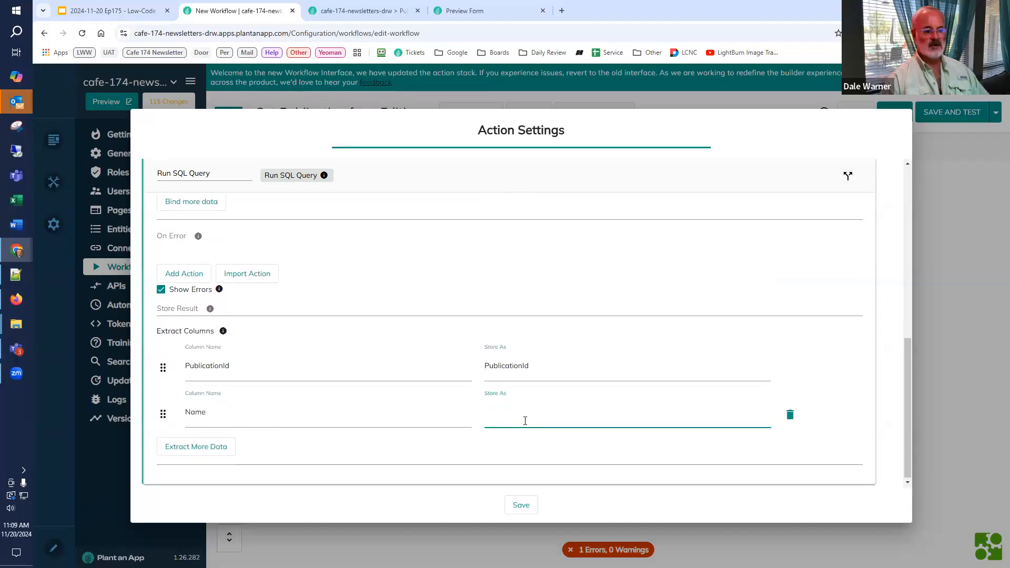
text(PublicationName)
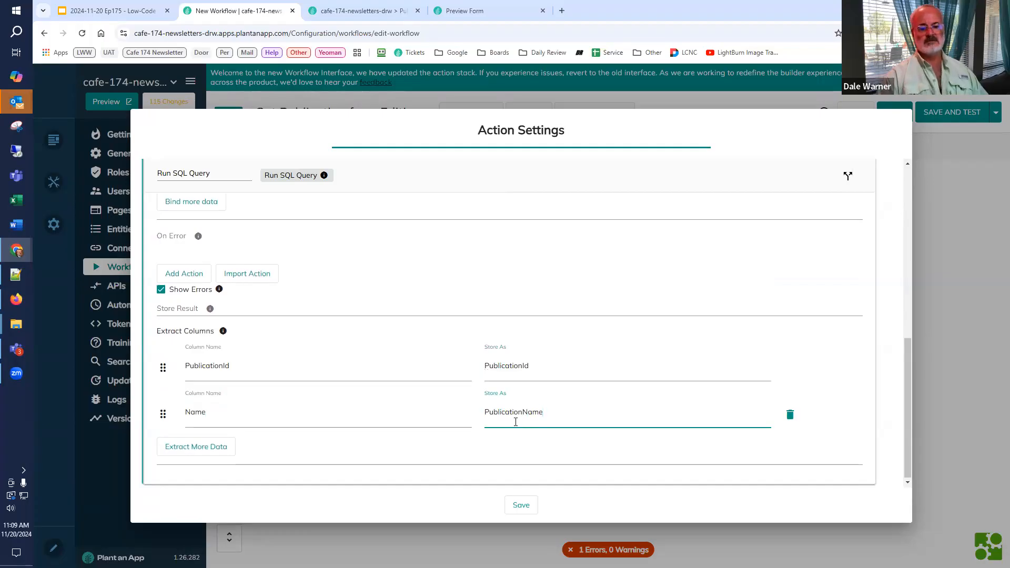
click(520, 506)
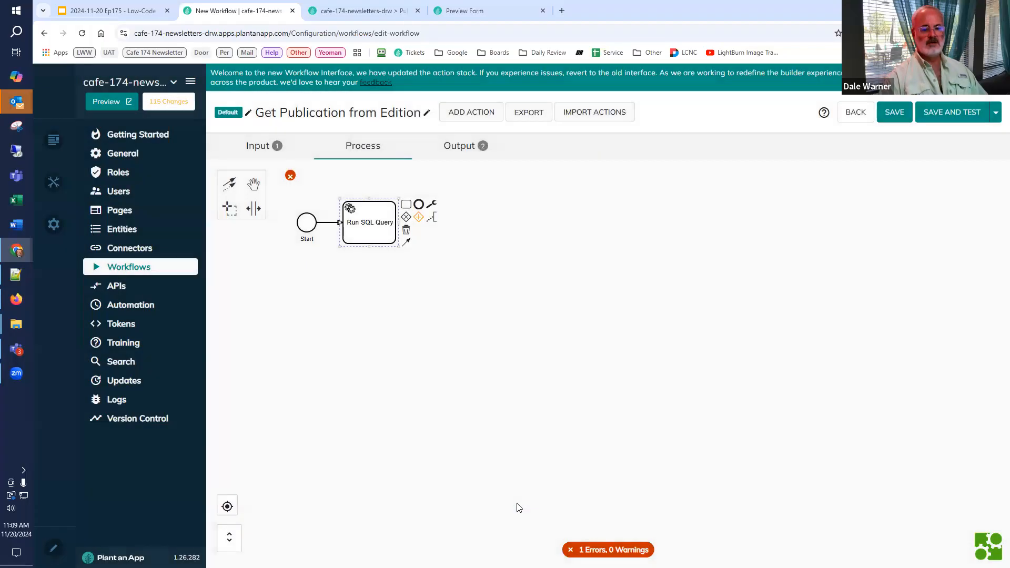
Step: Finish the workflow with an End node after Run SQL Query, save it, and test it with the edition #1 Issue #01
click(421, 204)
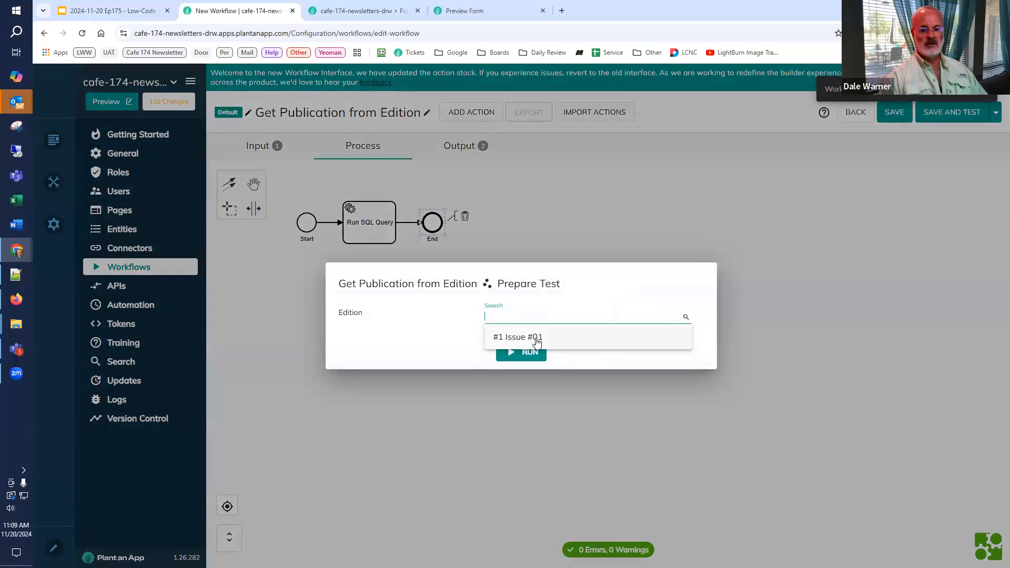
click(538, 340)
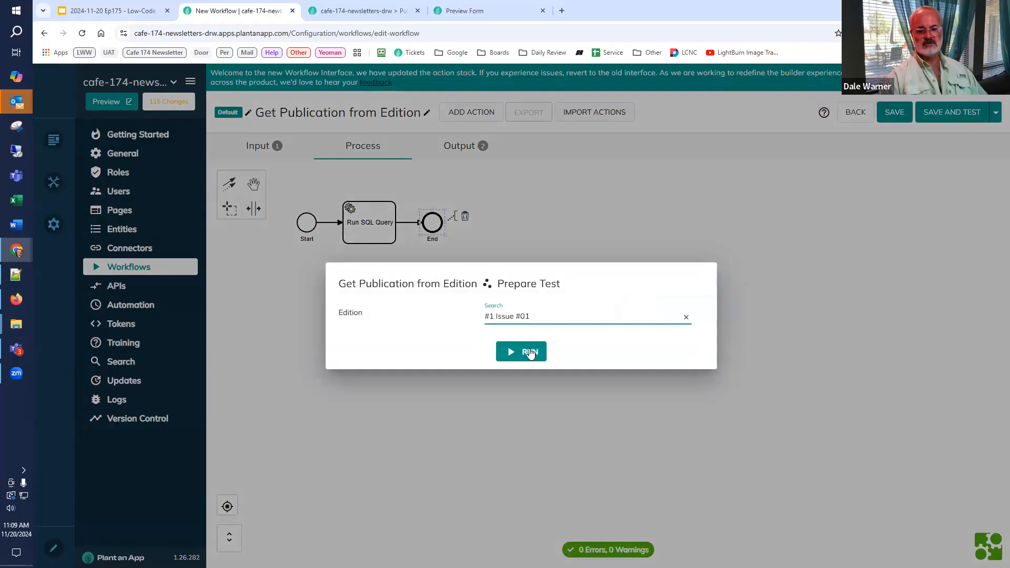
click(531, 352)
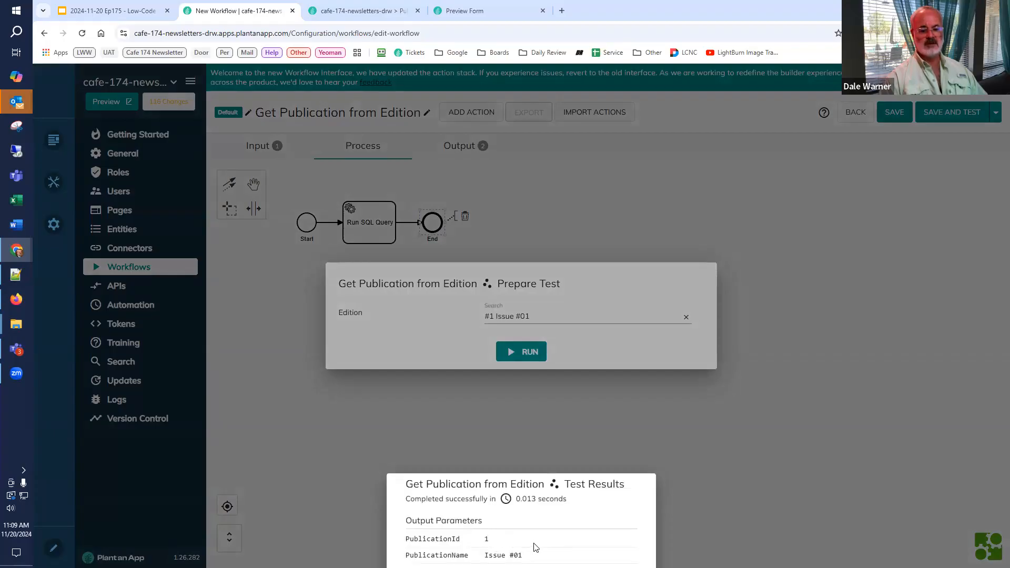
click(751, 467)
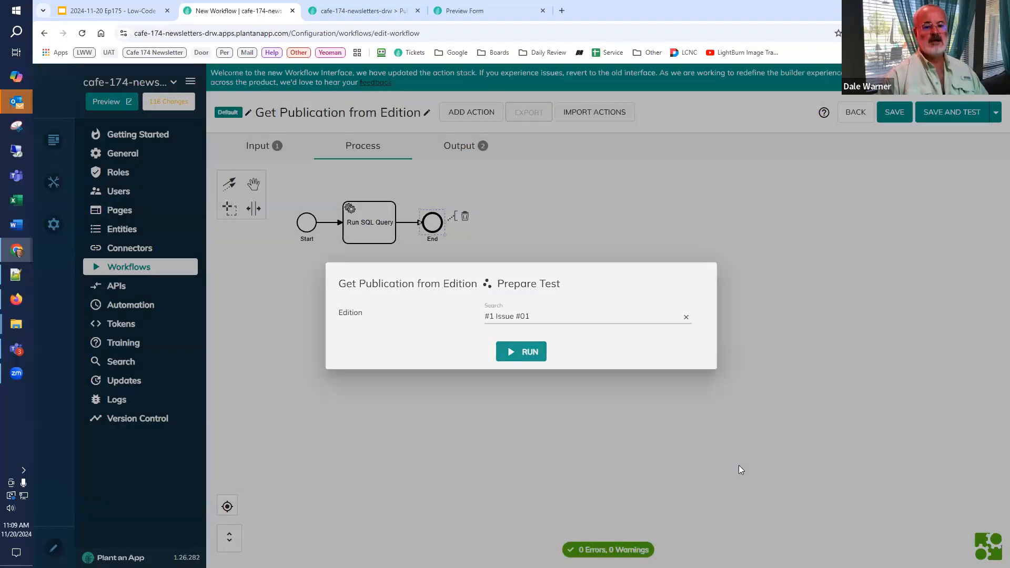
click(739, 465)
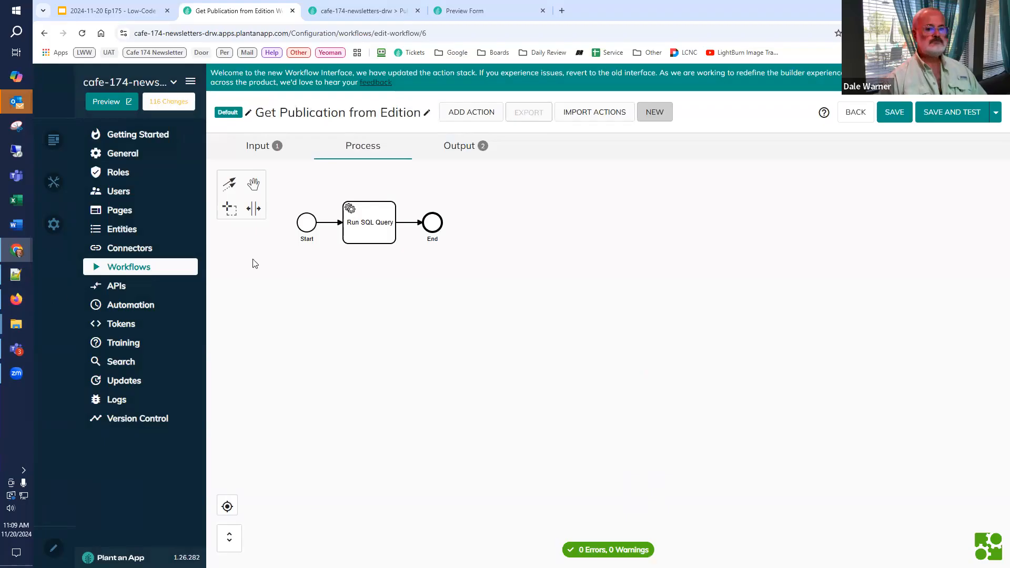
Step: Switch to the Google Slides presentation and review the Edition Preview and Generate Edition Preview workflow outlines
click(129, 13)
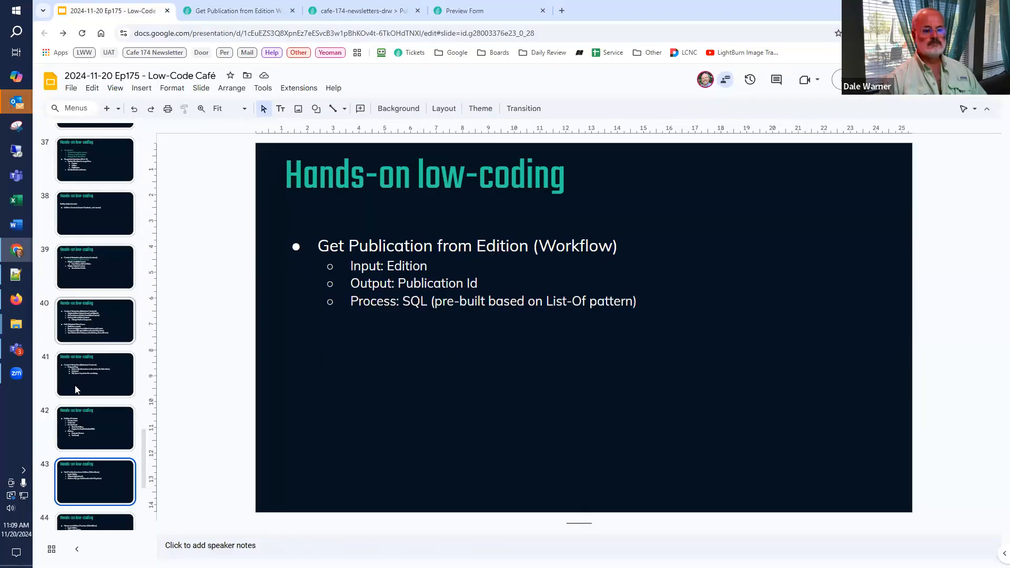
click(80, 364)
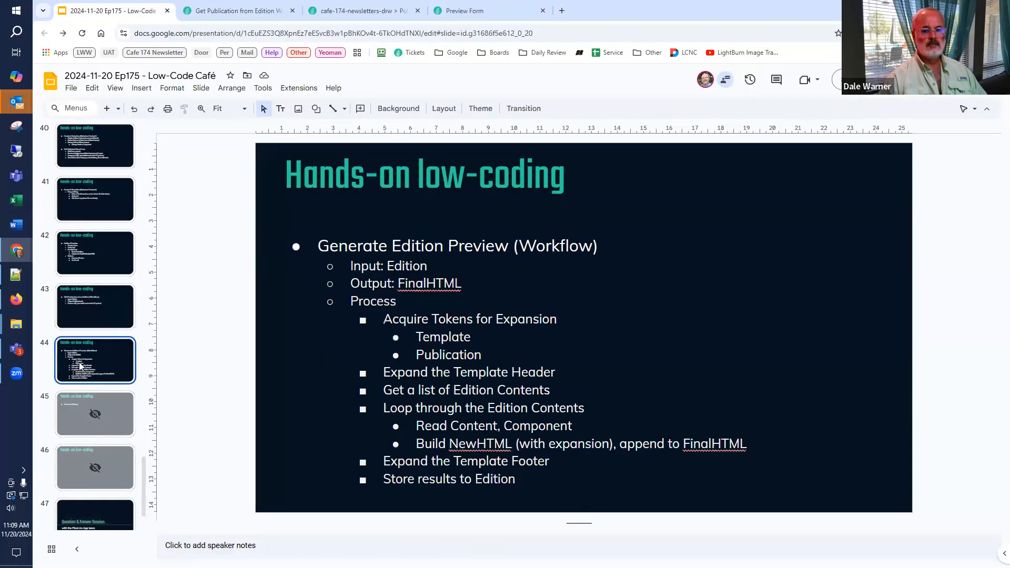
click(73, 302)
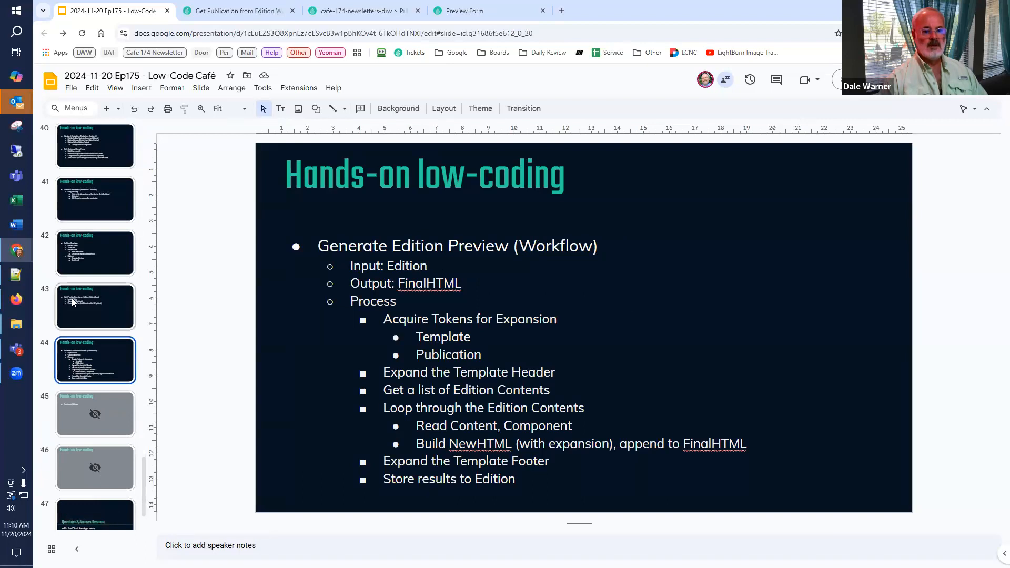
click(69, 245)
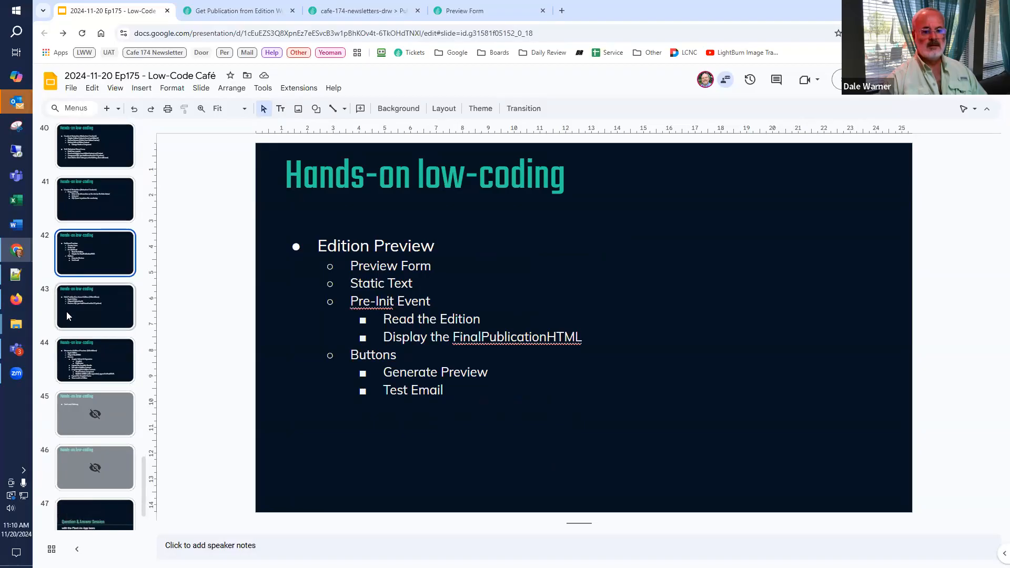
click(80, 363)
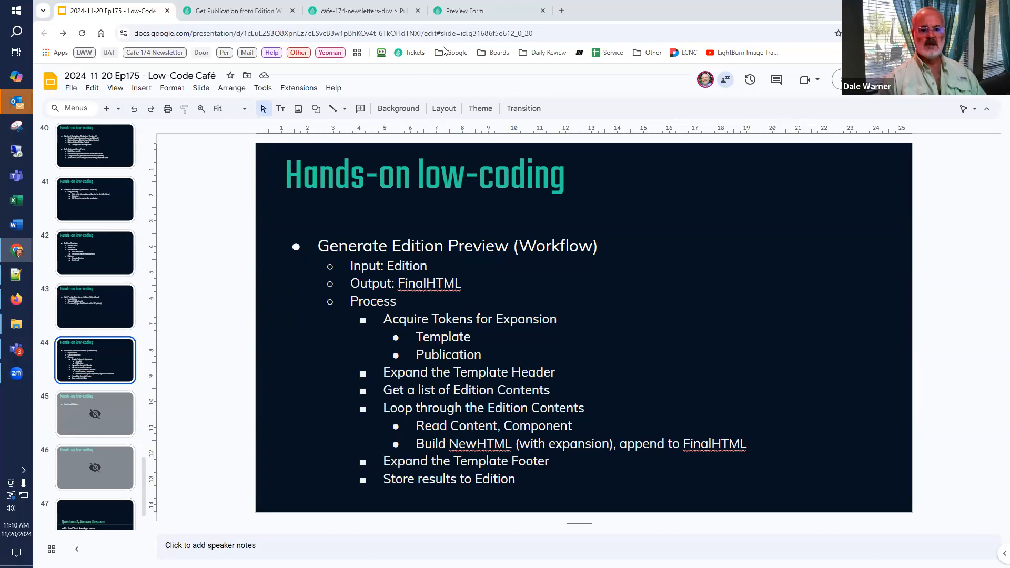
Step: Back in Plant an App, create a new workflow in the Default namespace and name it Generate Edition Preview
click(256, 8)
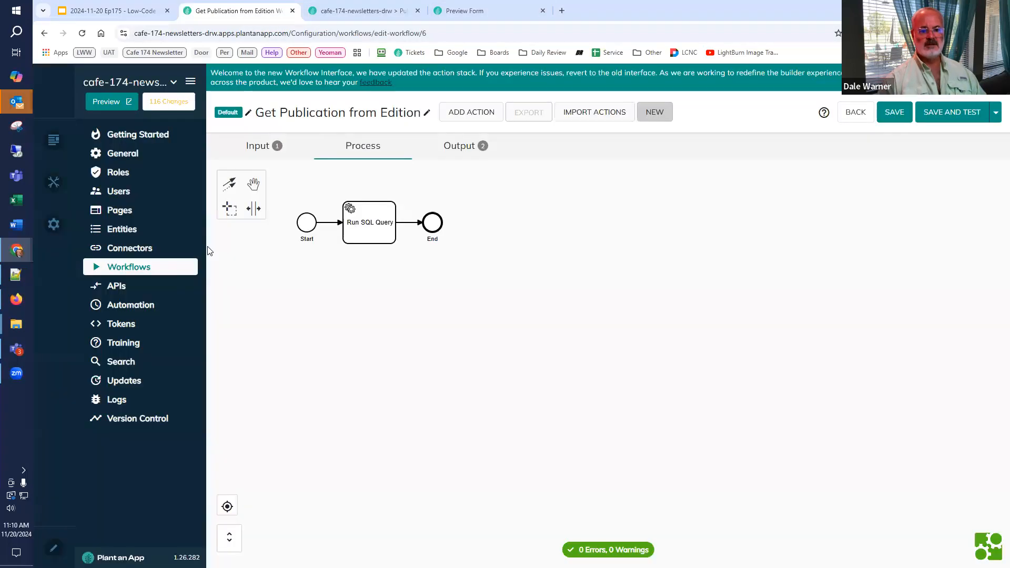
click(128, 267)
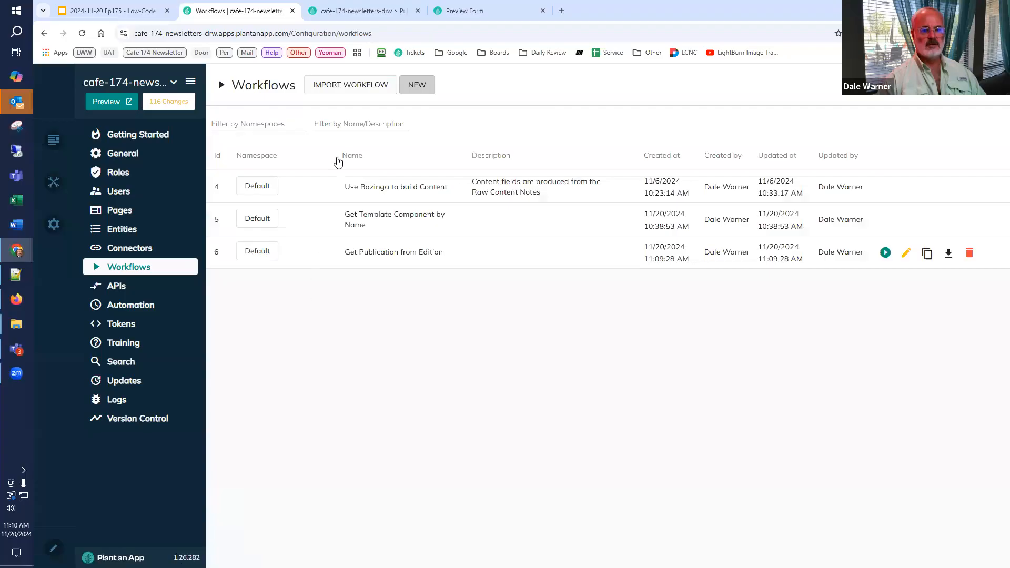
click(417, 85)
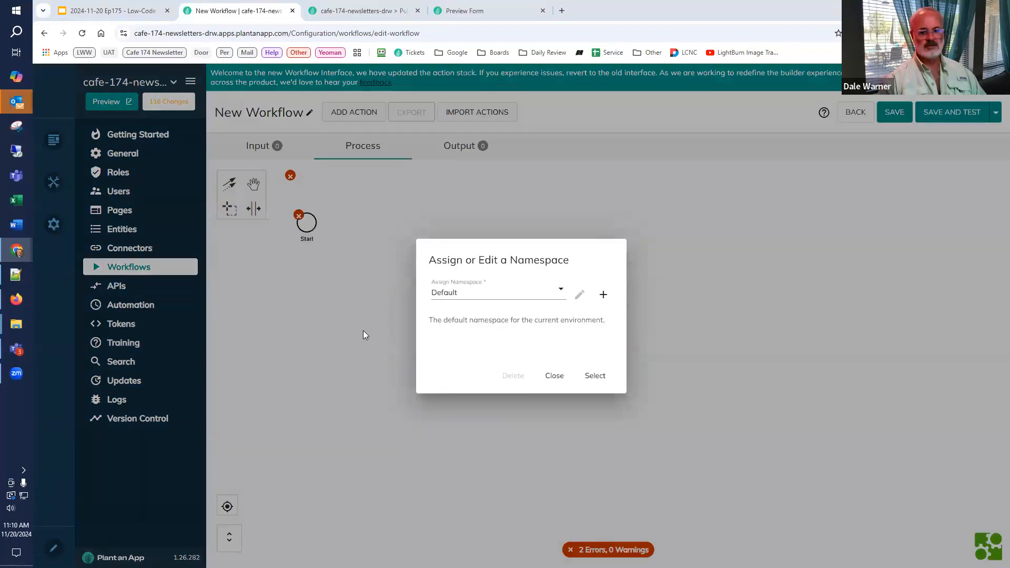
click(594, 379)
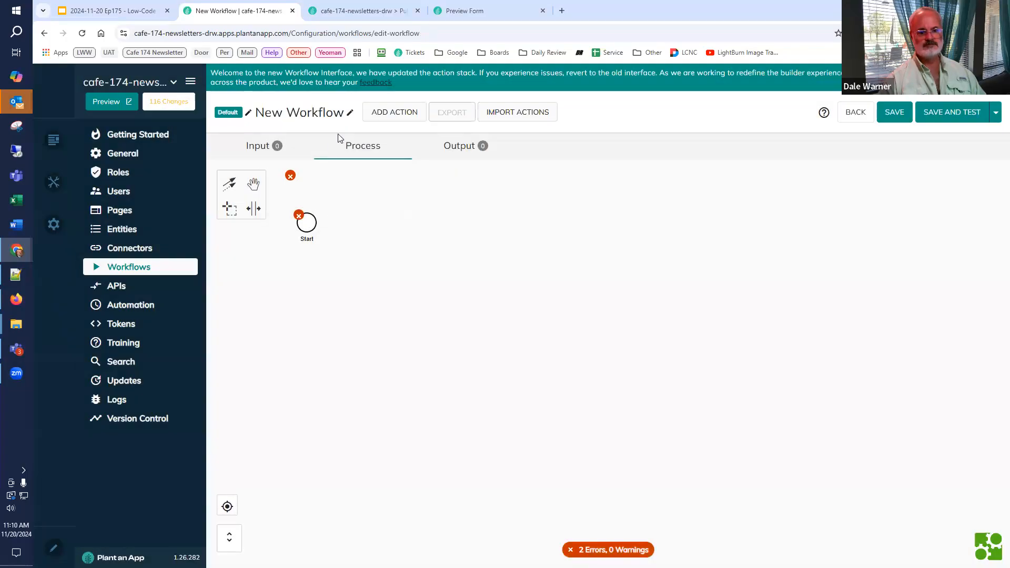
click(350, 112)
key(ctrl+a)
text(Generate E)
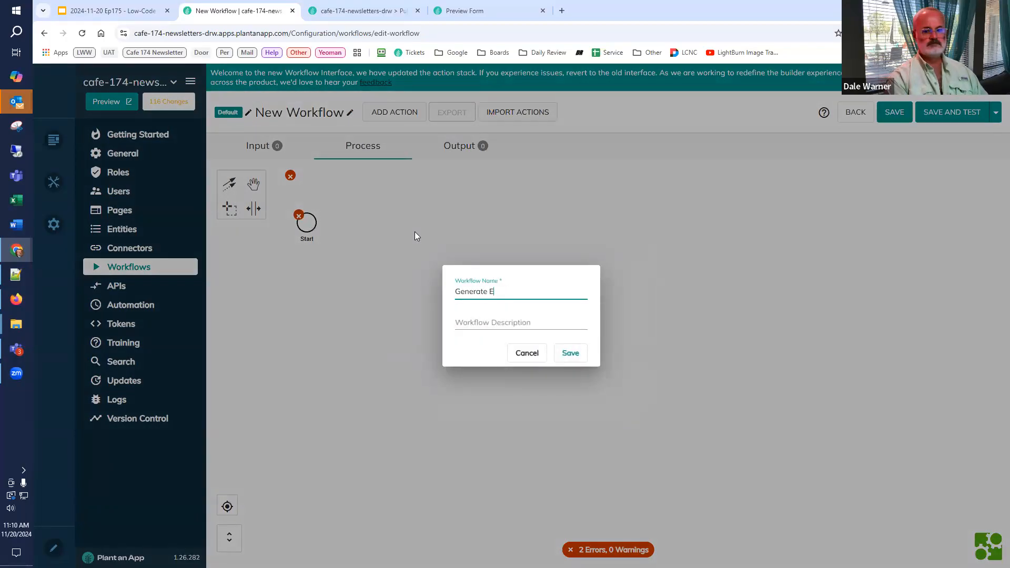
text(dition Preview)
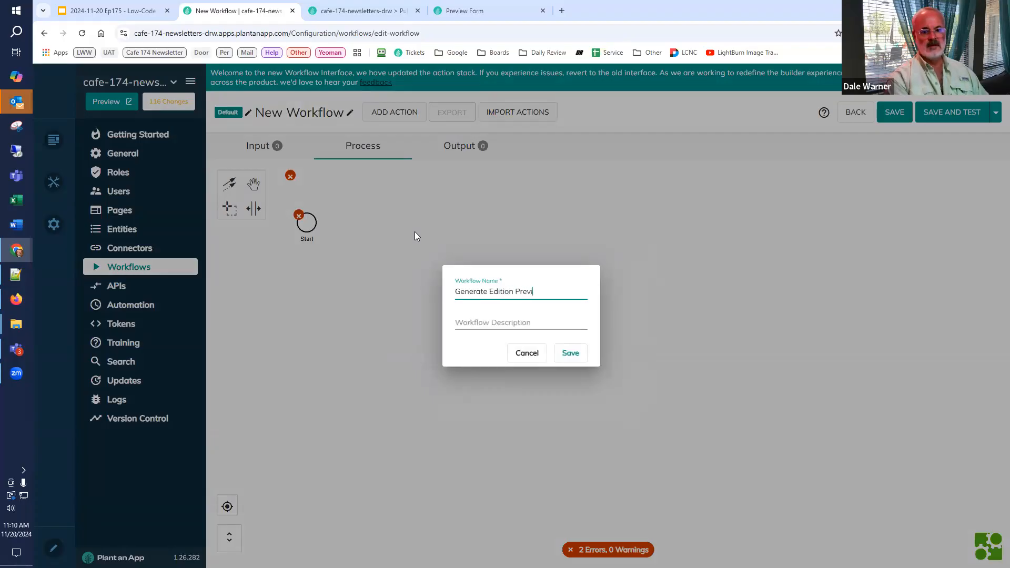
click(571, 353)
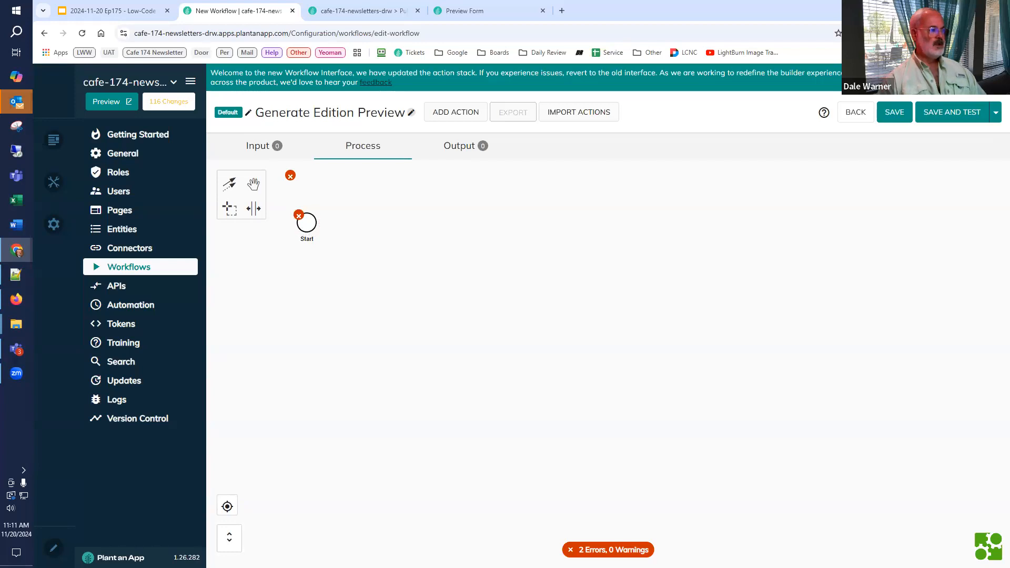
click(314, 224)
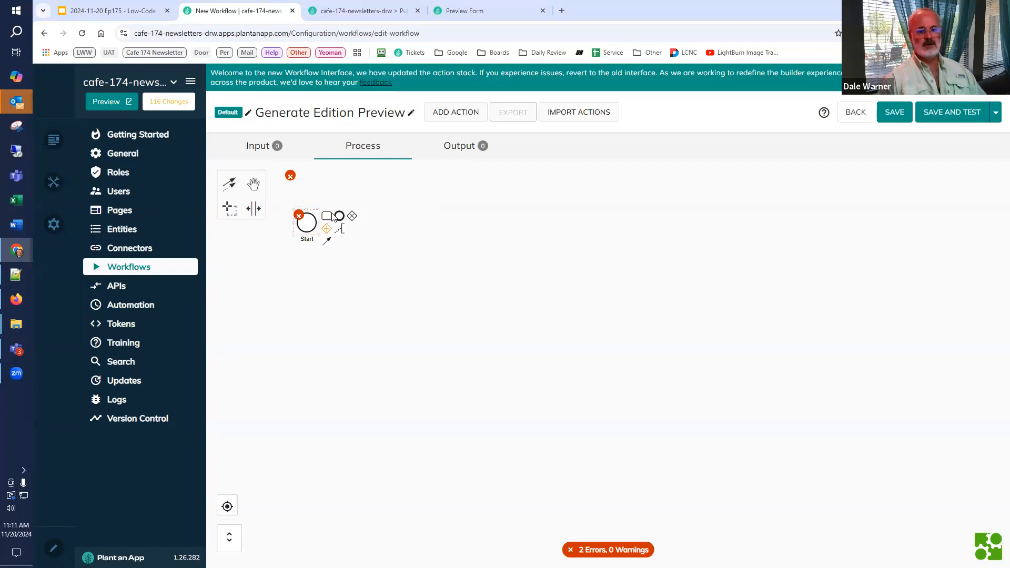
click(327, 216)
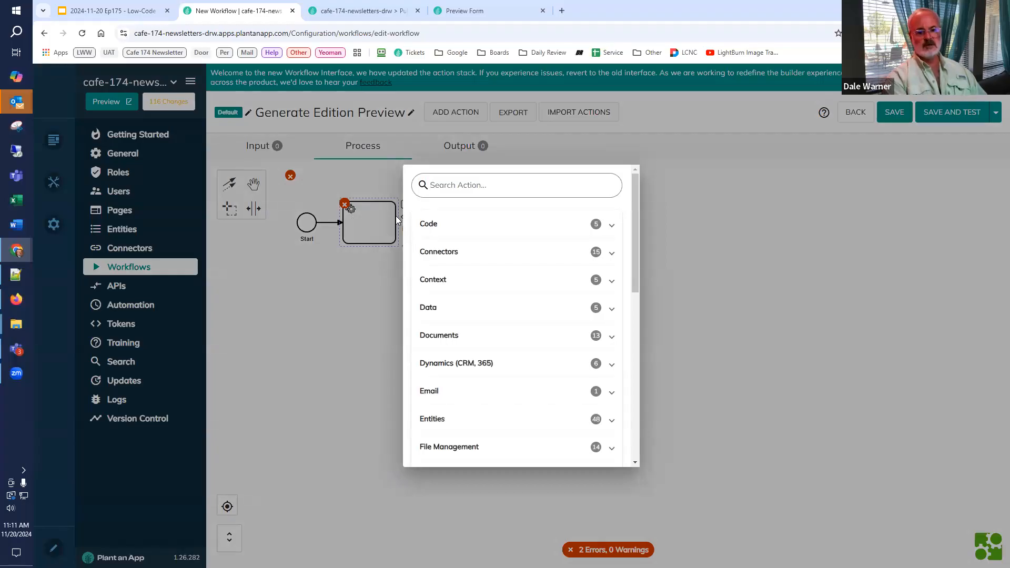
click(388, 289)
Step: Add an input parameter named Edition to the workflow and set its type to the Edition entity
click(264, 150)
click(268, 221)
text(Edition)
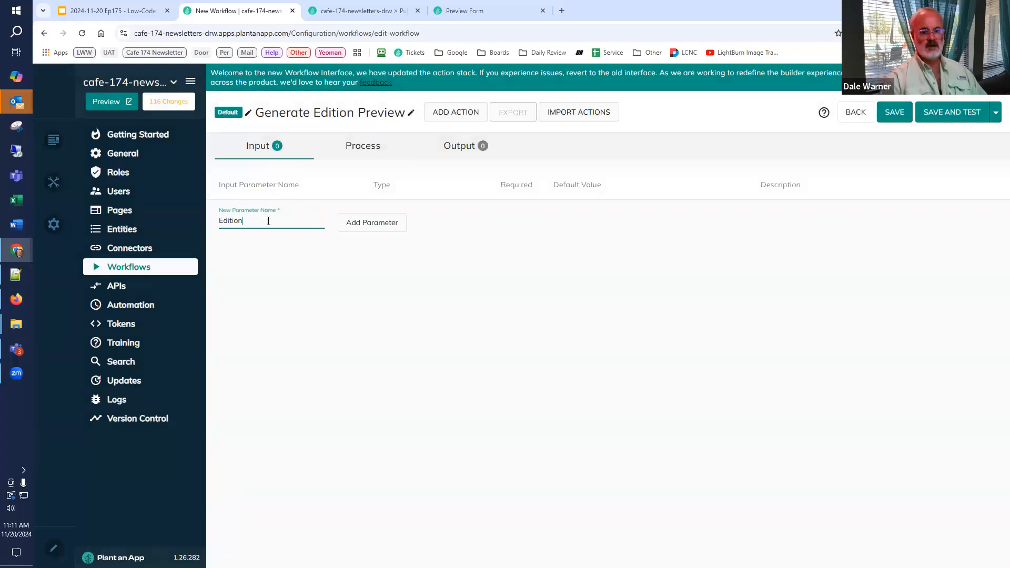
click(372, 223)
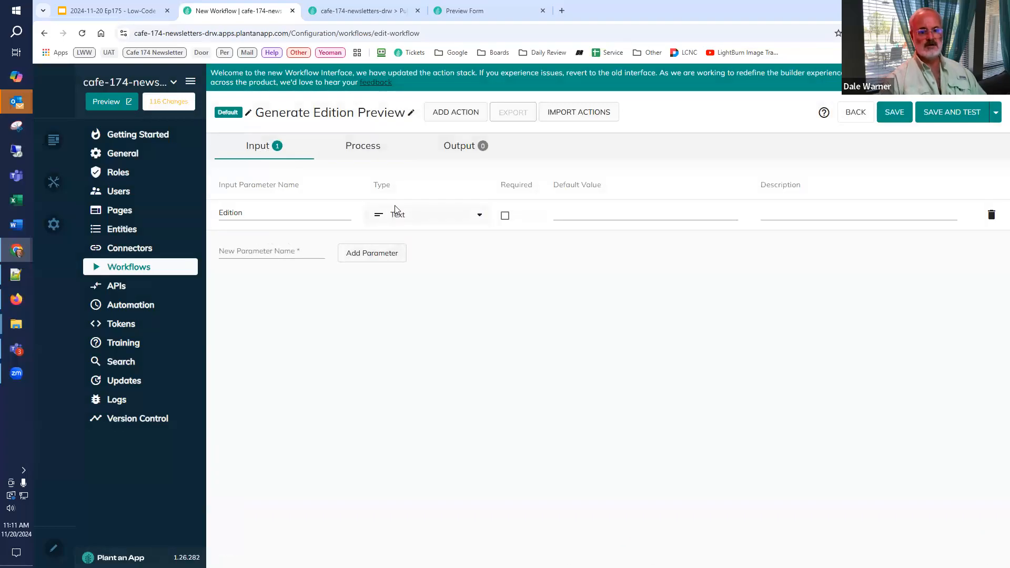
click(396, 211)
text(ed)
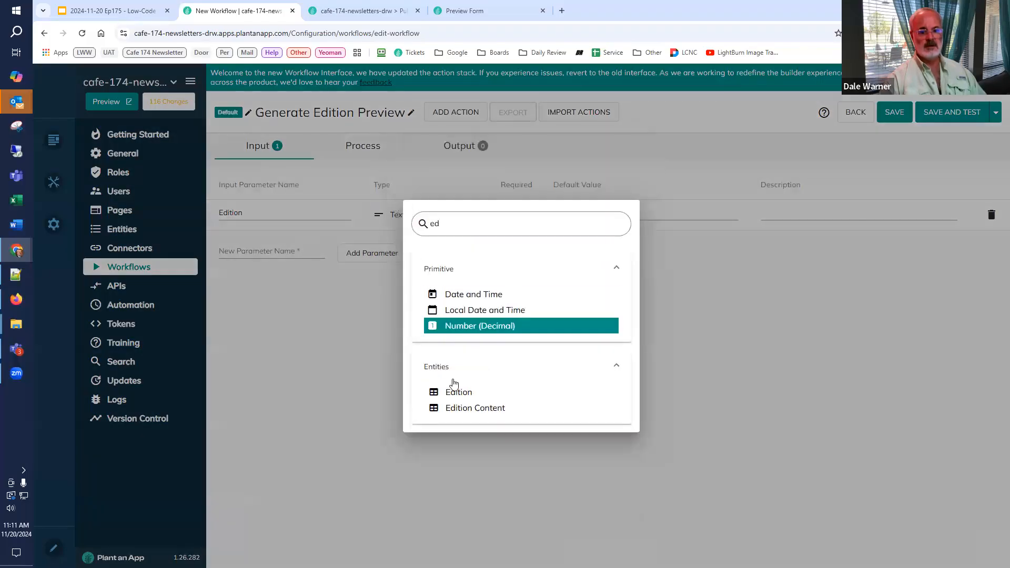
click(468, 398)
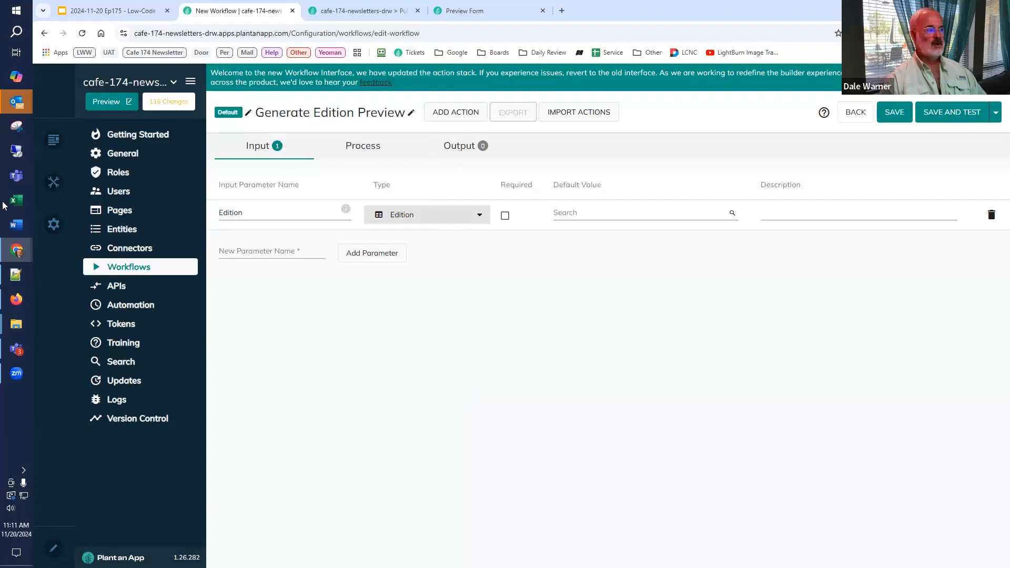
Step: Add an output parameter named FinalHTML with the value [FinalHTML] and return to the workflow process
click(458, 153)
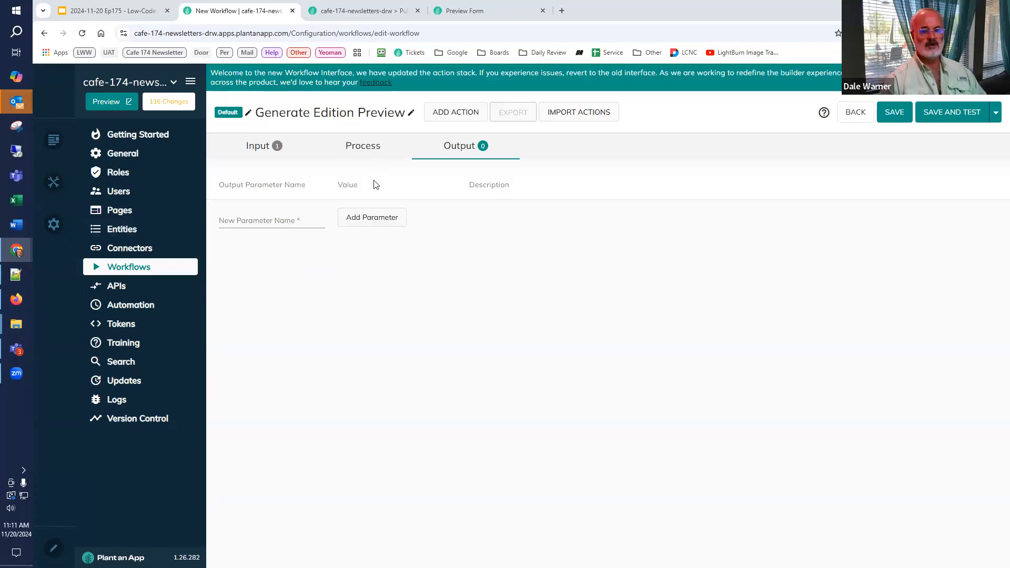
click(226, 220)
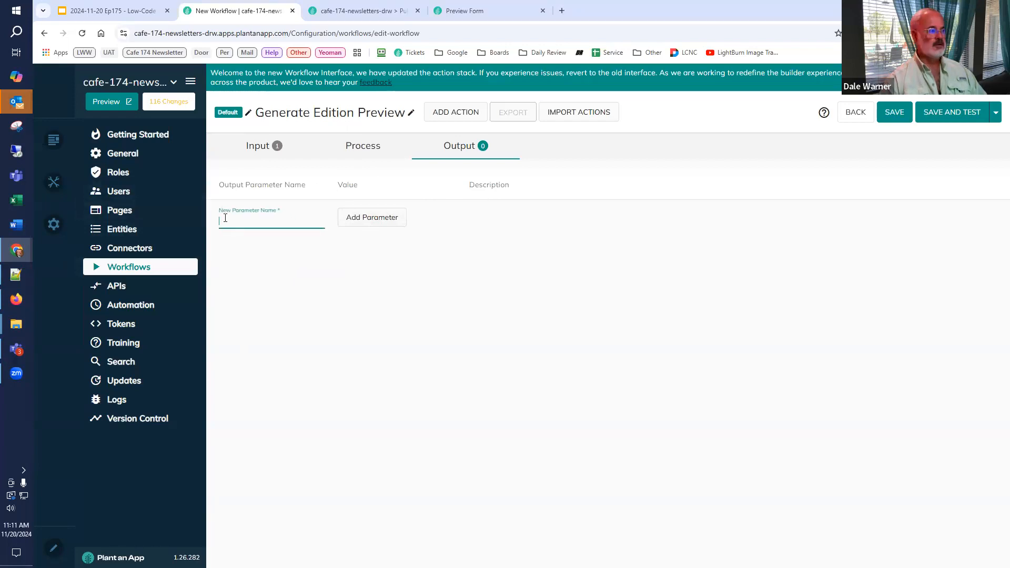
text(FinalHTML)
click(363, 221)
click(369, 221)
text([FinalHTML])
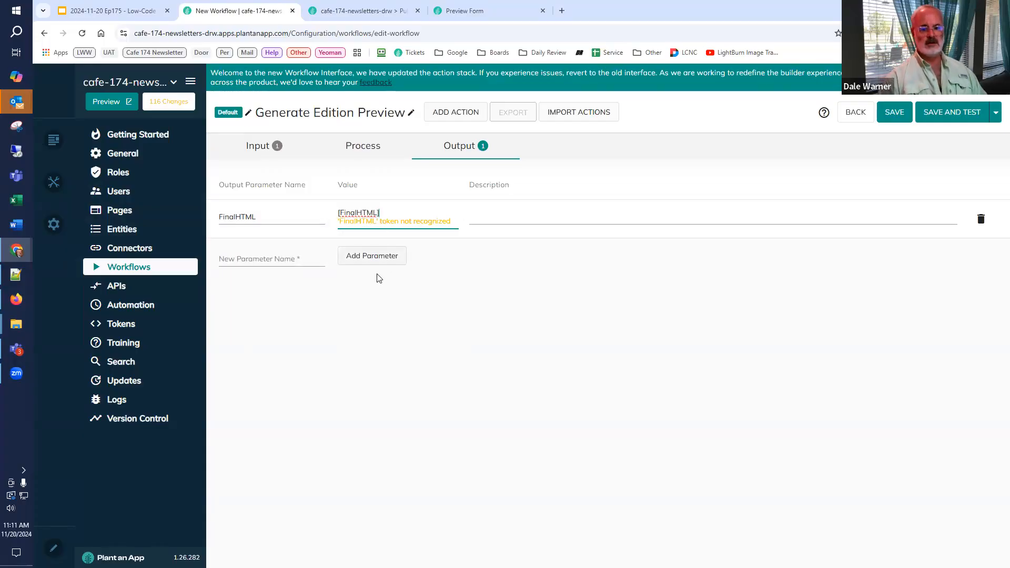
click(244, 152)
click(457, 151)
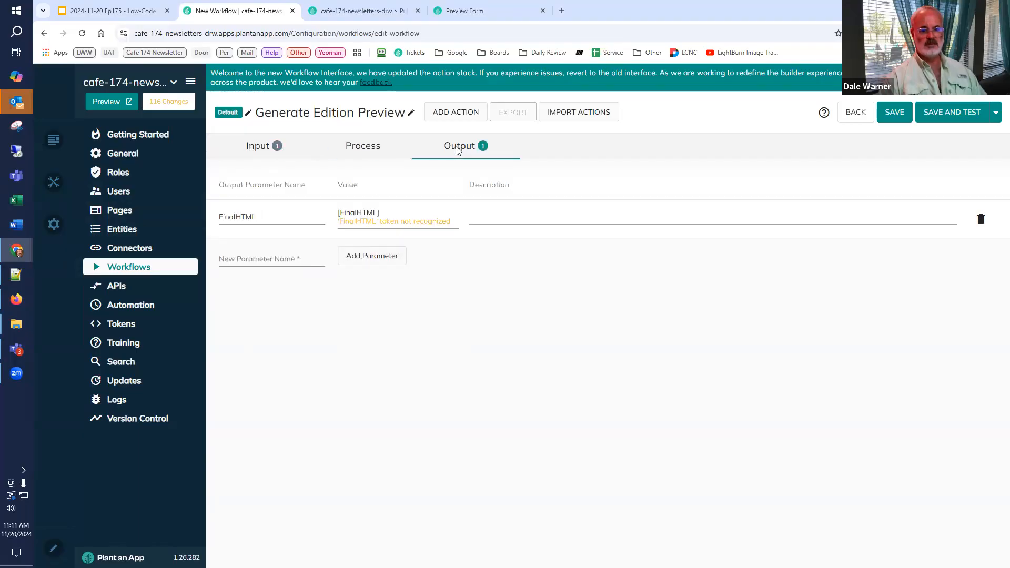
click(364, 152)
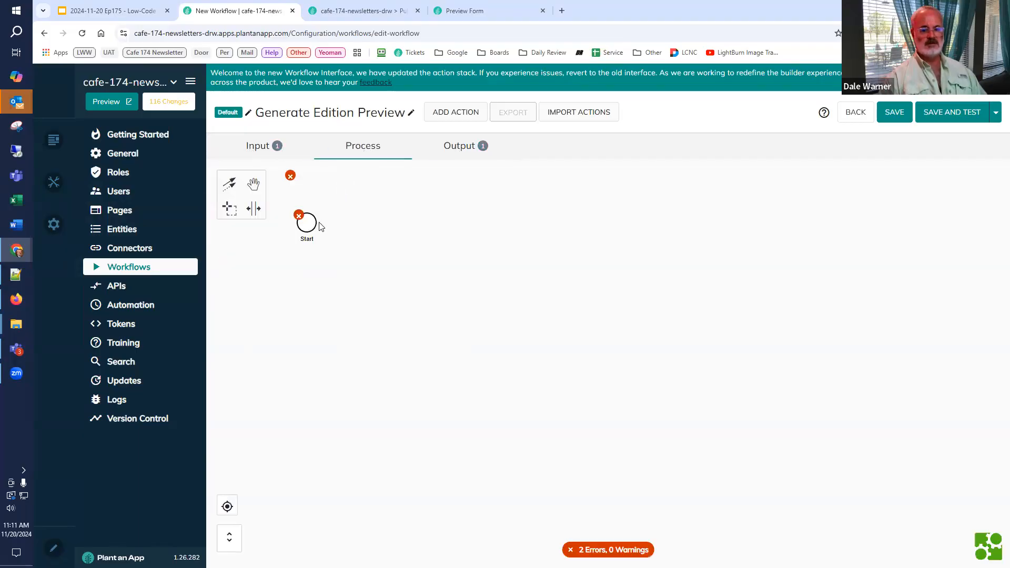
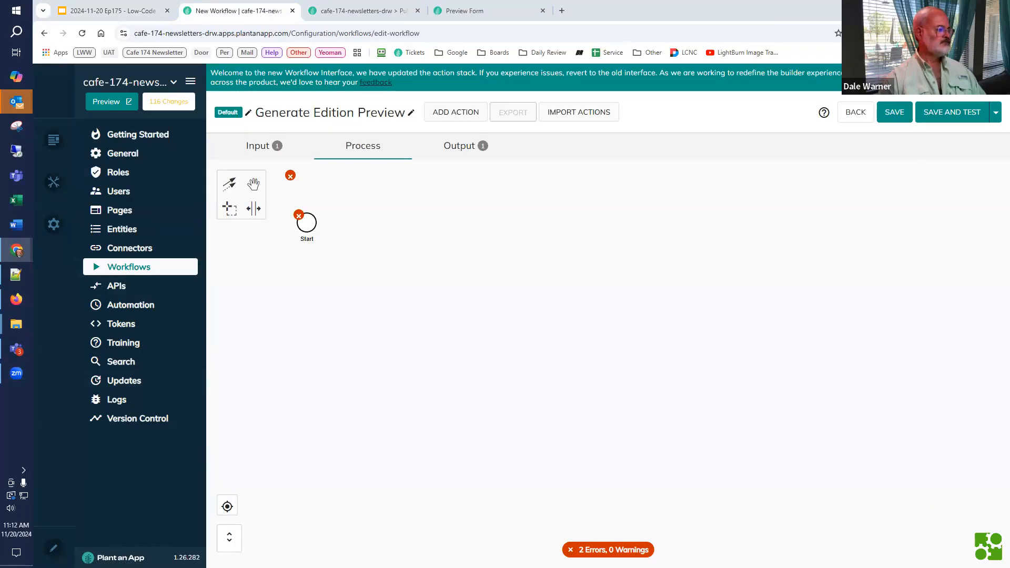
Step: Check the workflow's Edition input parameter, and add a Read Template action after Start in the process
click(265, 147)
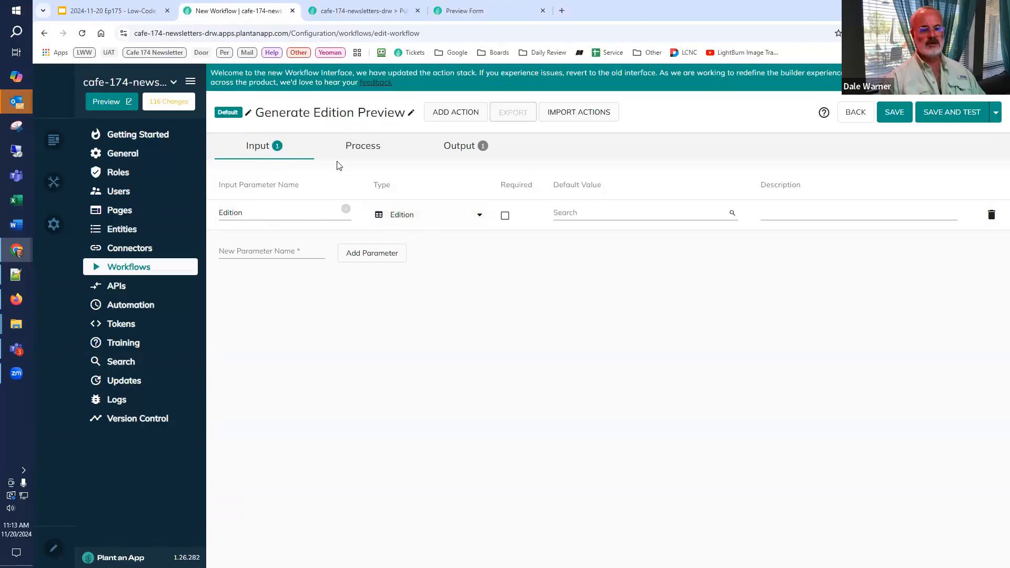
click(351, 155)
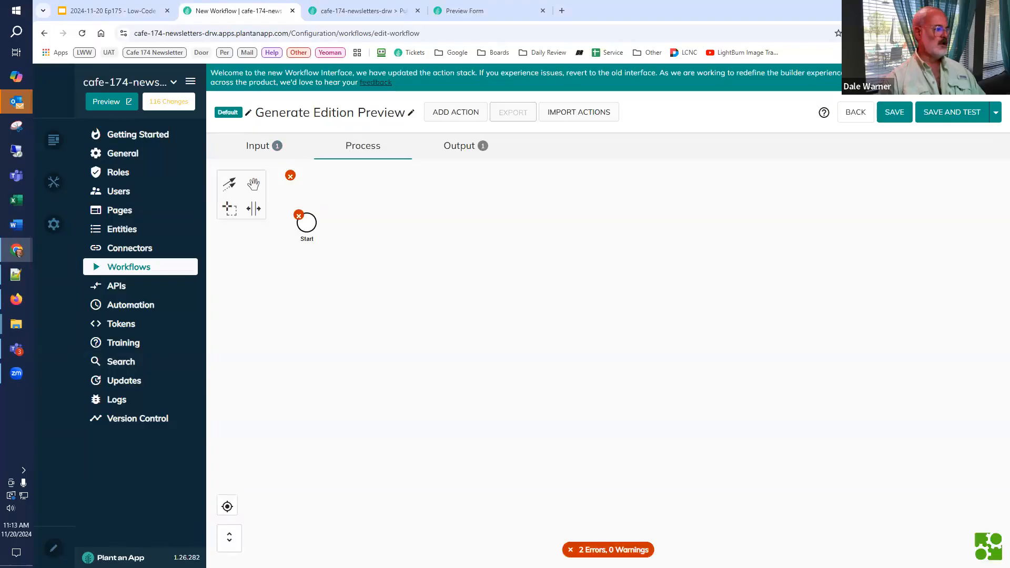
click(306, 224)
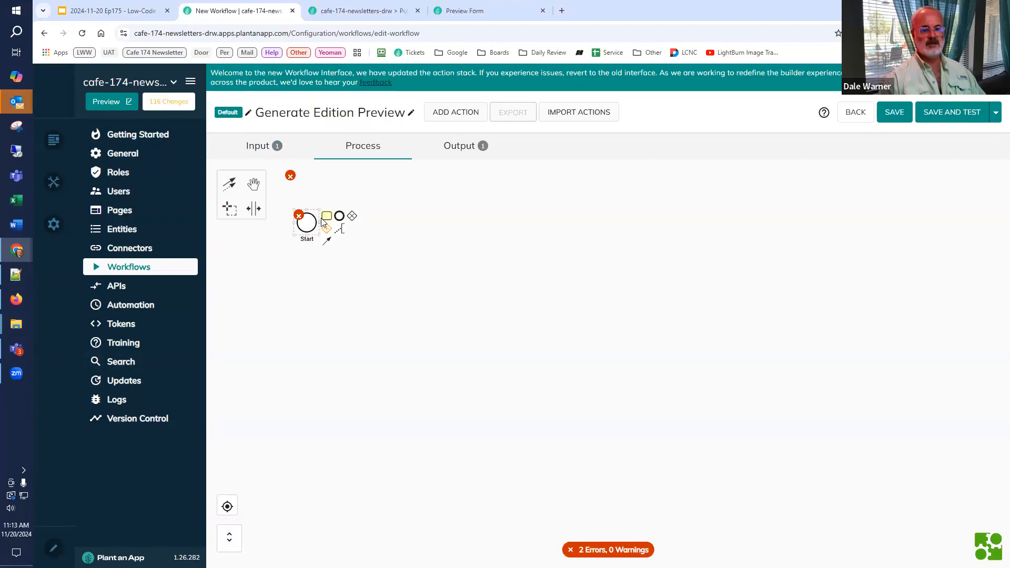
click(327, 217)
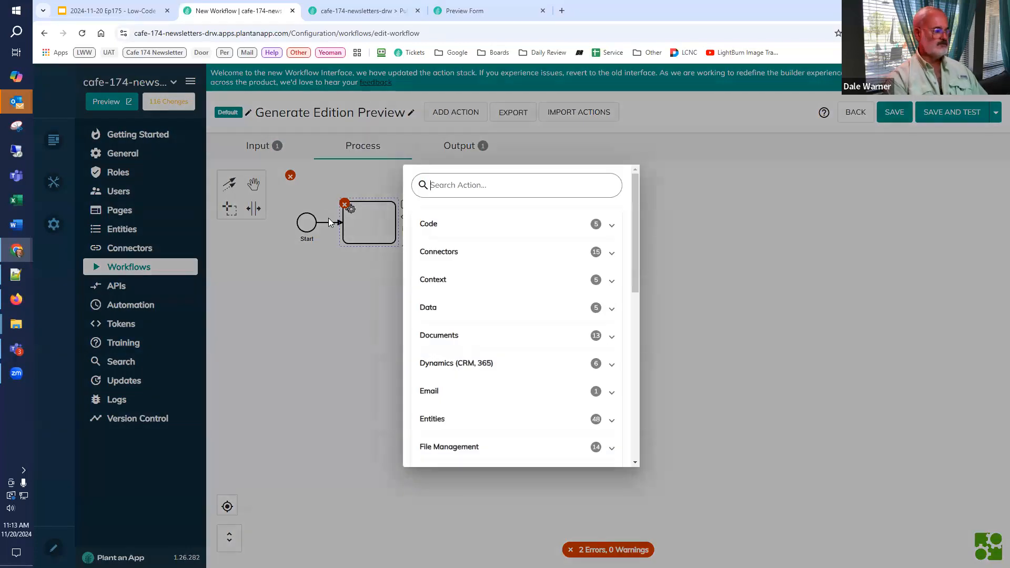
text(read tem)
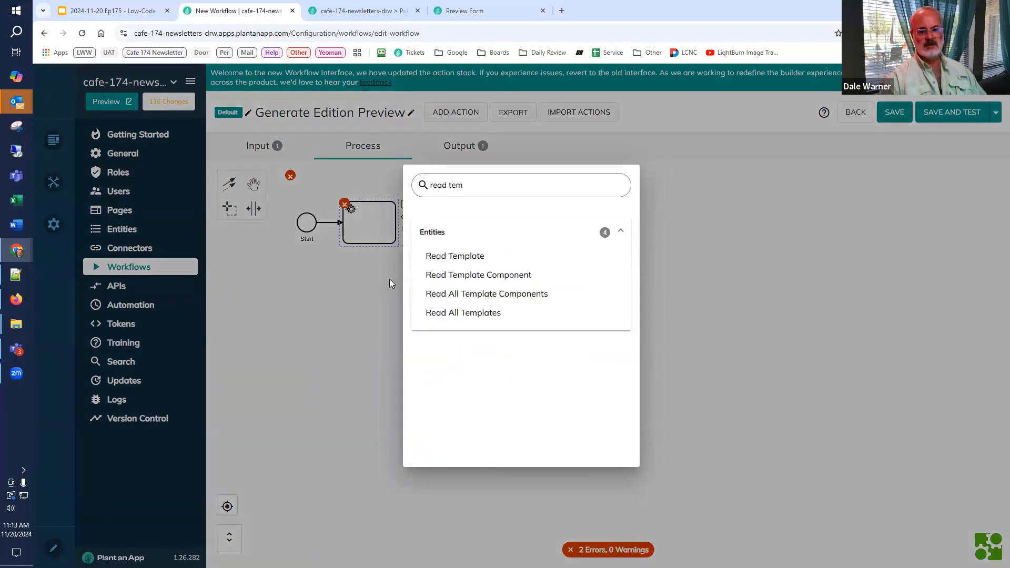
click(445, 260)
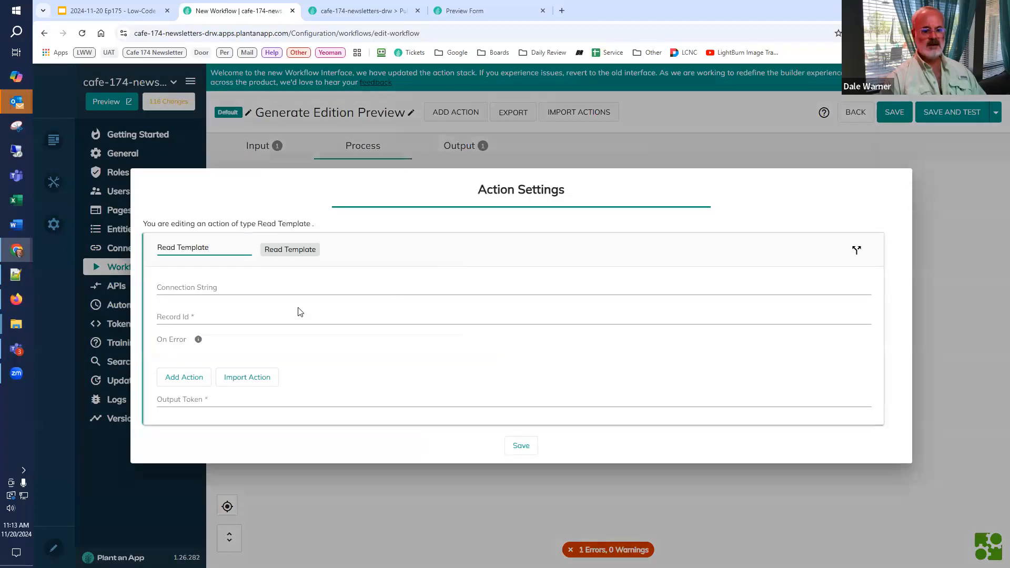
Step: Set the Read Template action's record ID to [Edition:Template] and its output token to Template, and save the action
click(196, 316)
text([)
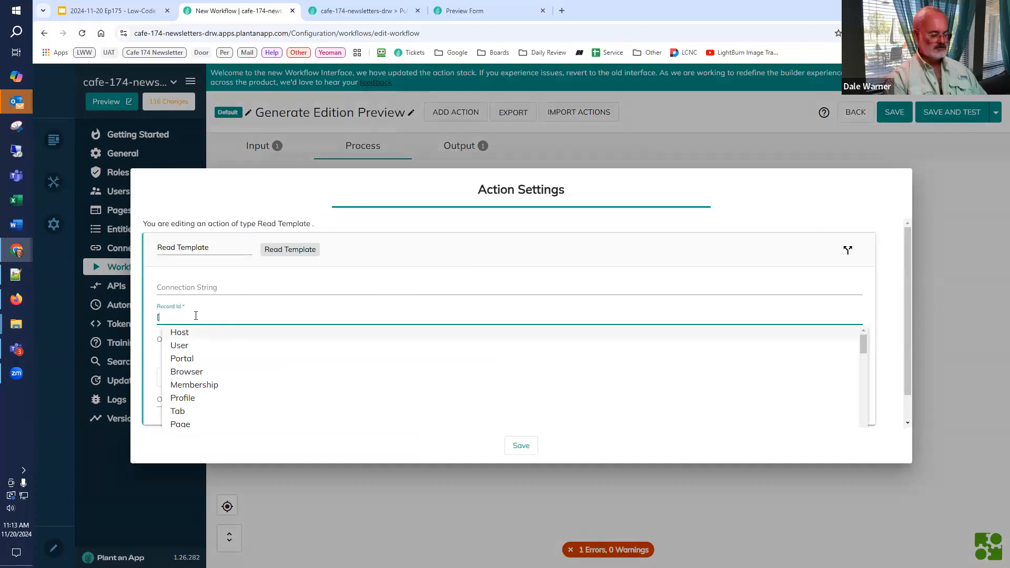
text(Edition:Template)
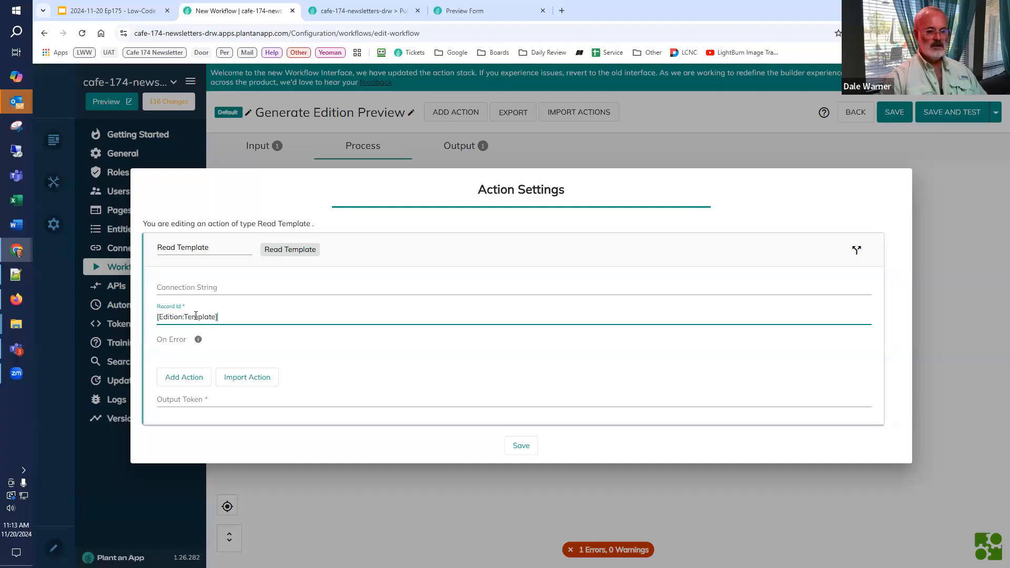
click(195, 403)
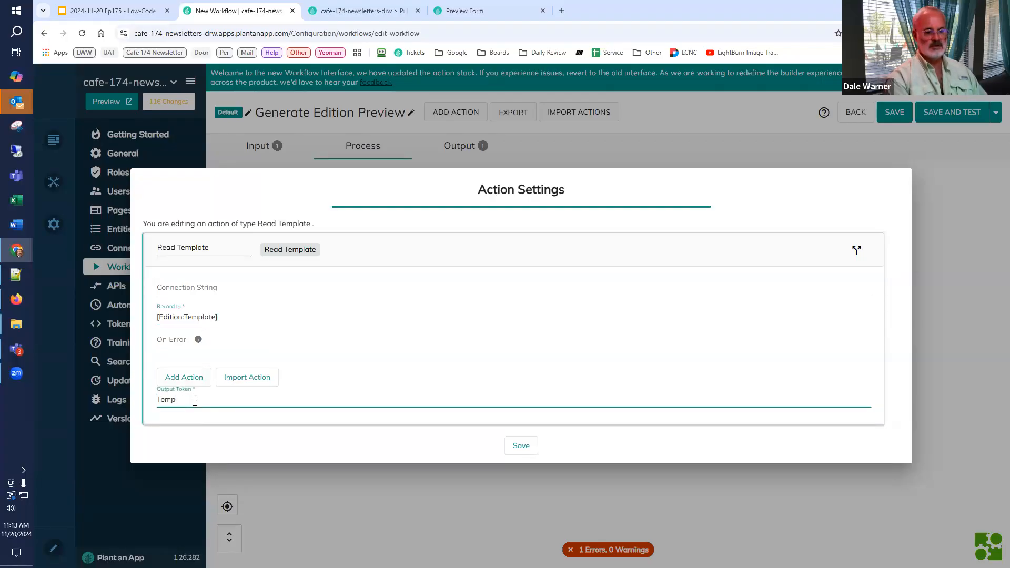
click(518, 455)
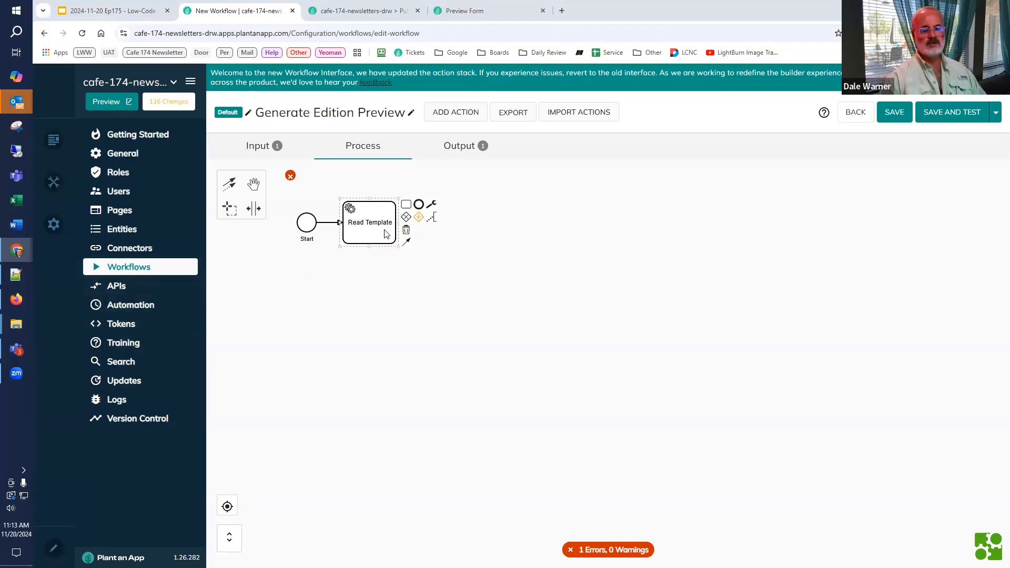
Step: Add an Execute Get Publication from Edition action after Read Template
click(405, 205)
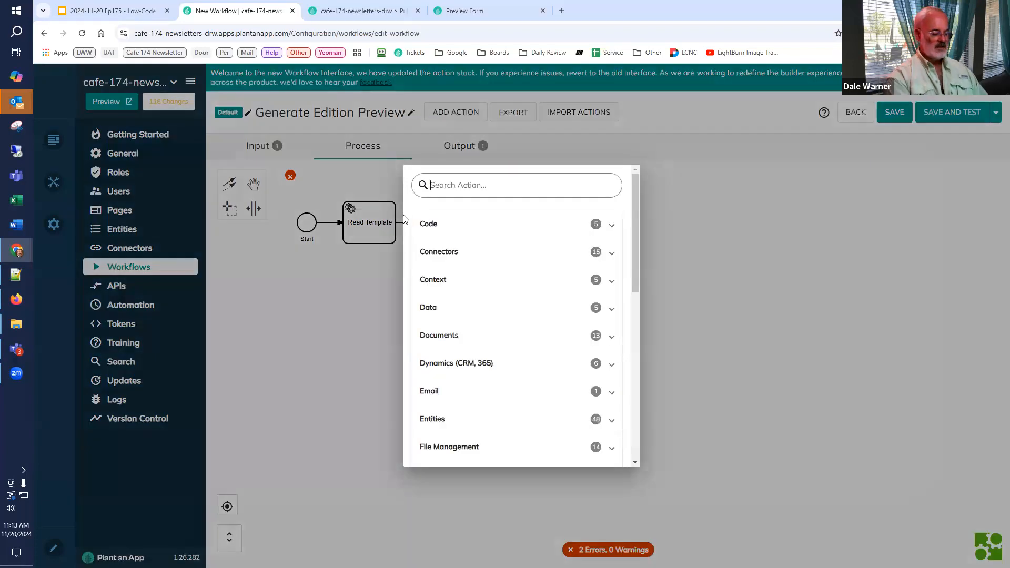
text(public)
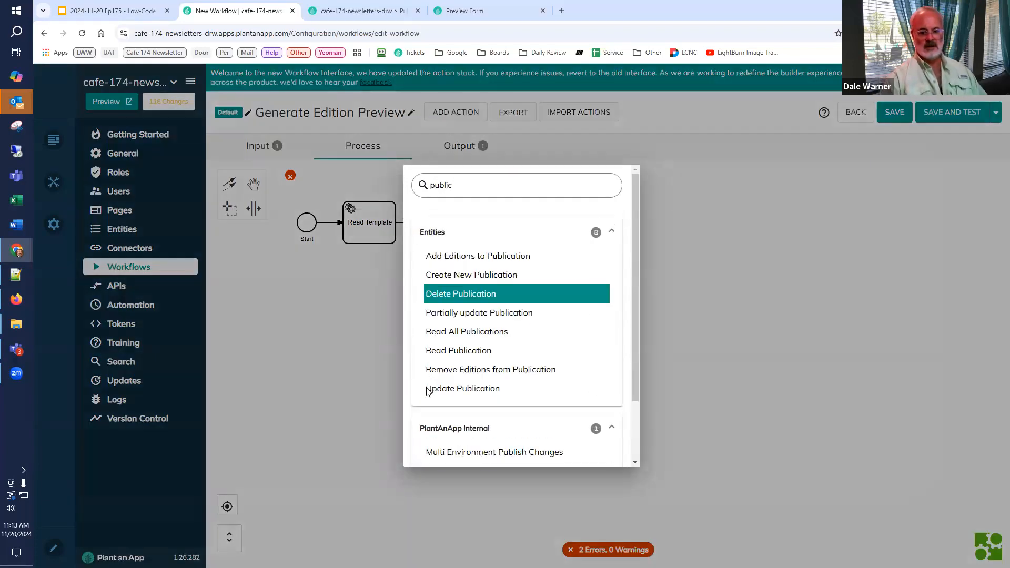
scroll(427, 391, down, 2)
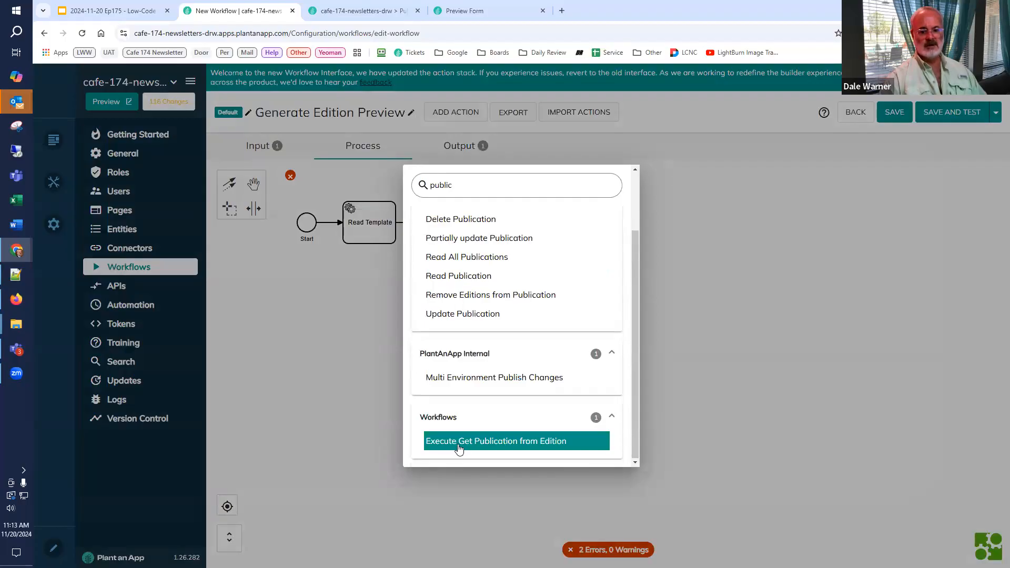
click(459, 448)
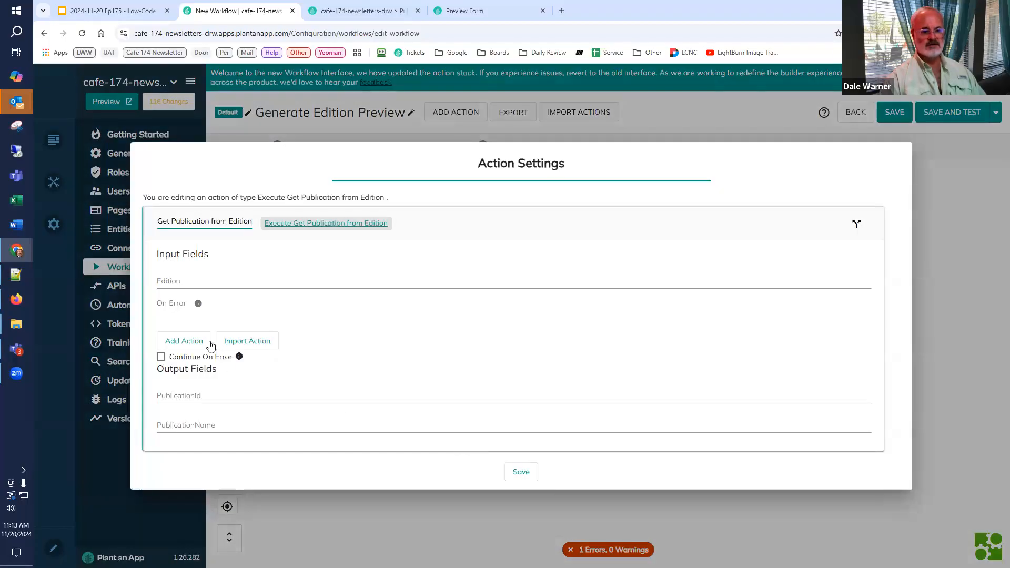
Step: Set the action's Edition input to [Edition] and its PublicationId output to PublicationId, and save the action
click(210, 286)
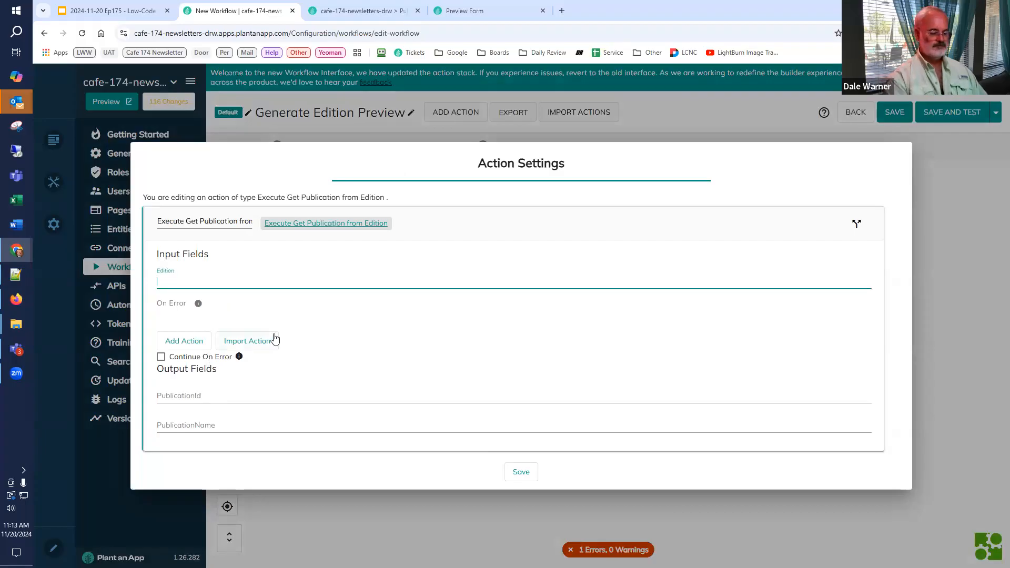
text([Ed)
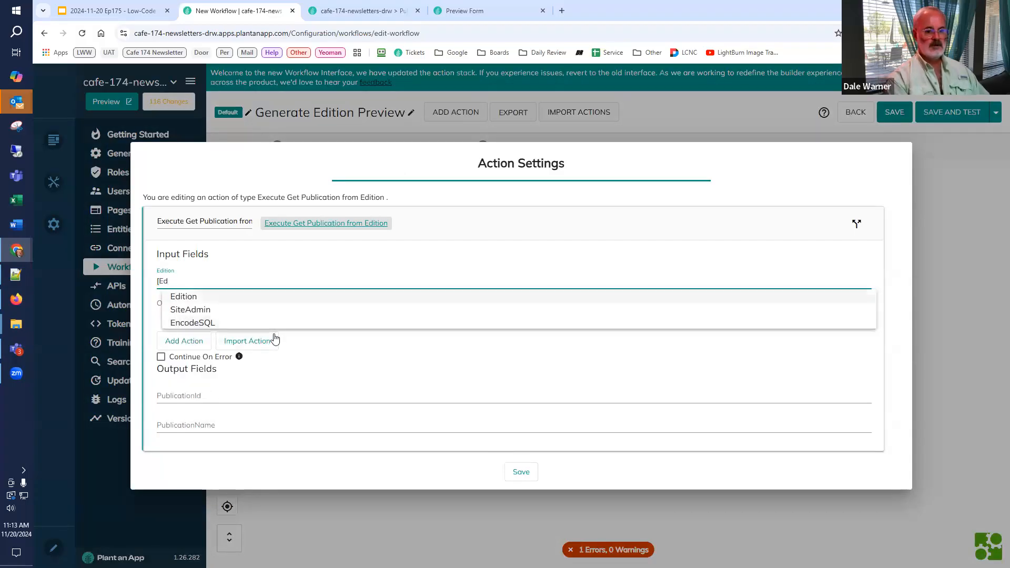
key(Return)
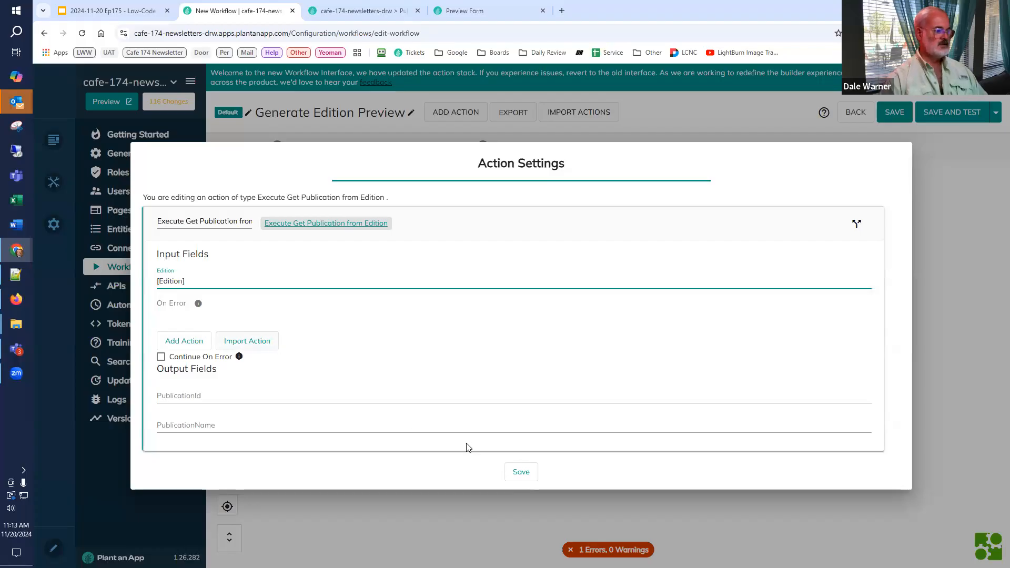
click(233, 394)
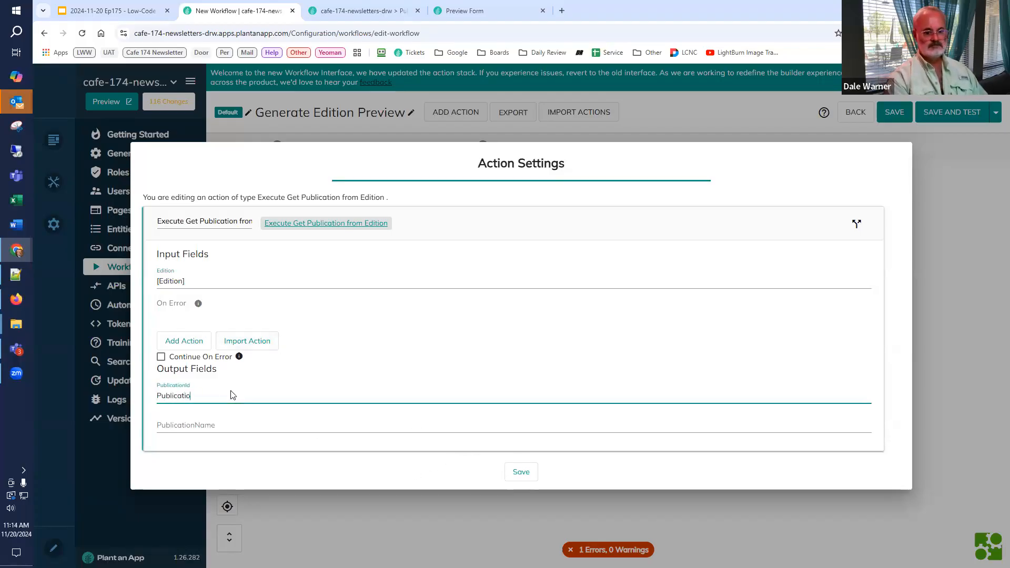
double_click(232, 394)
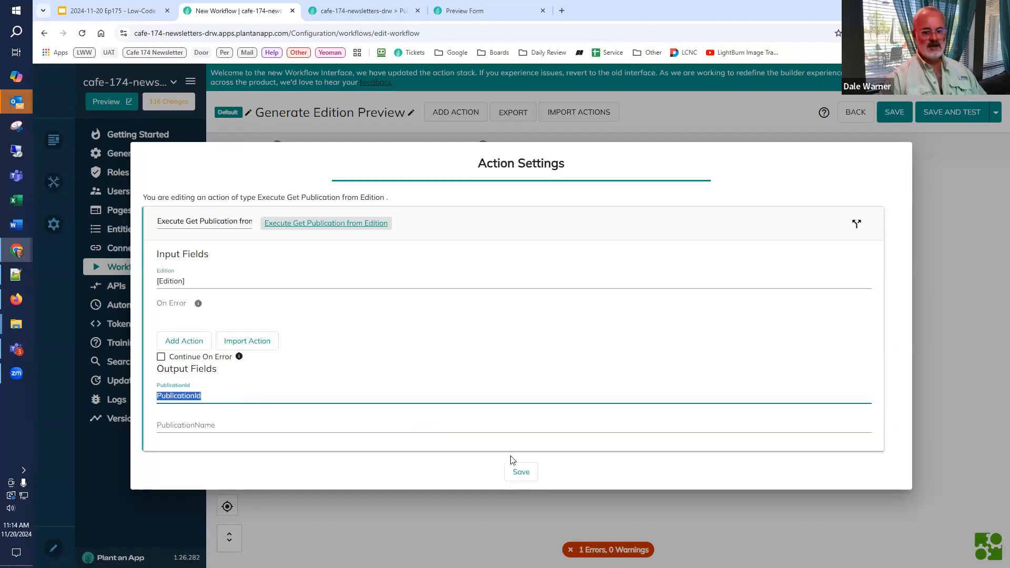
click(519, 469)
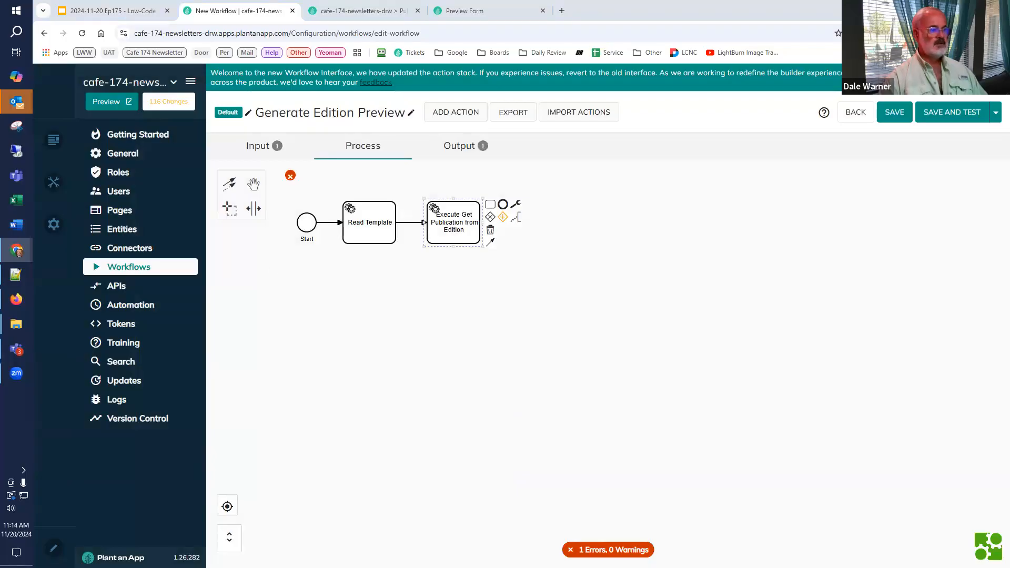
Step: Add a Read Publication action after Execute Get Publication from Edition
click(482, 213)
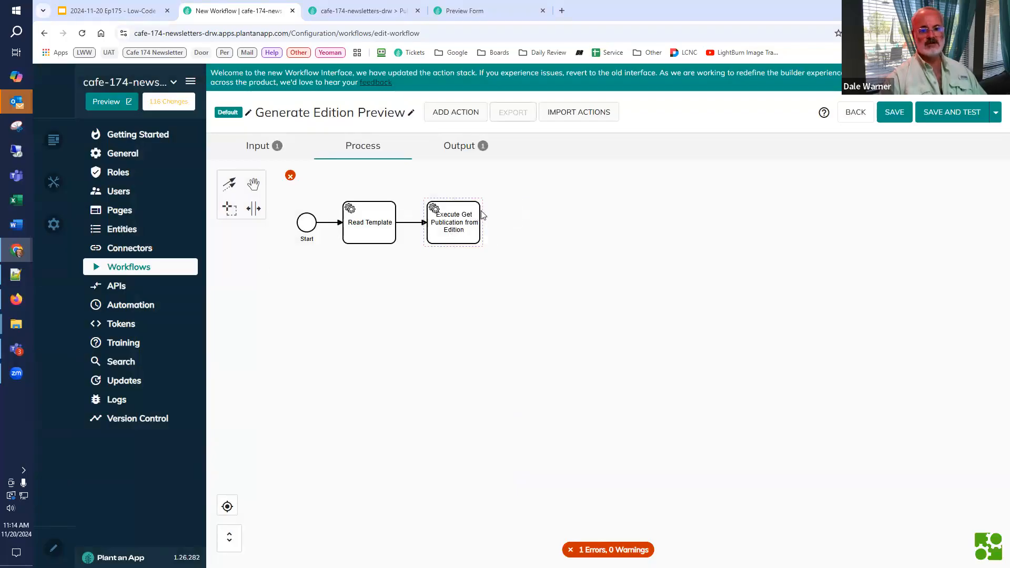
click(483, 214)
click(490, 207)
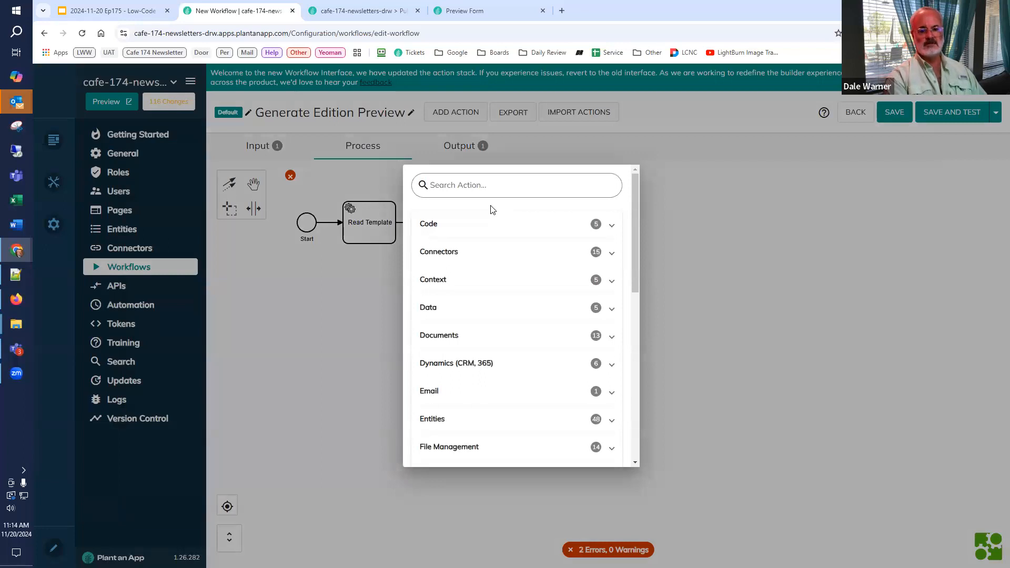
text(read pub)
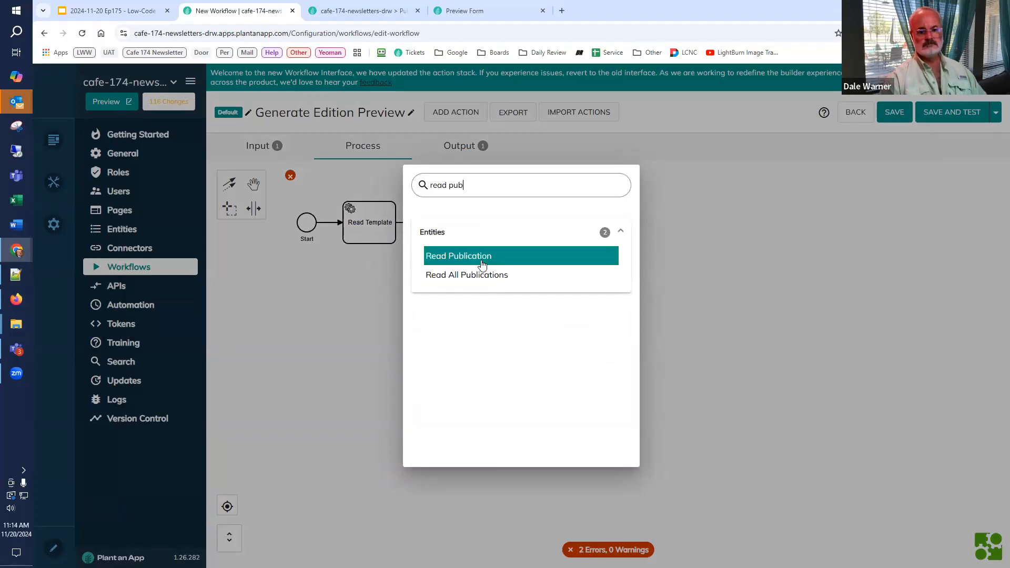
click(480, 259)
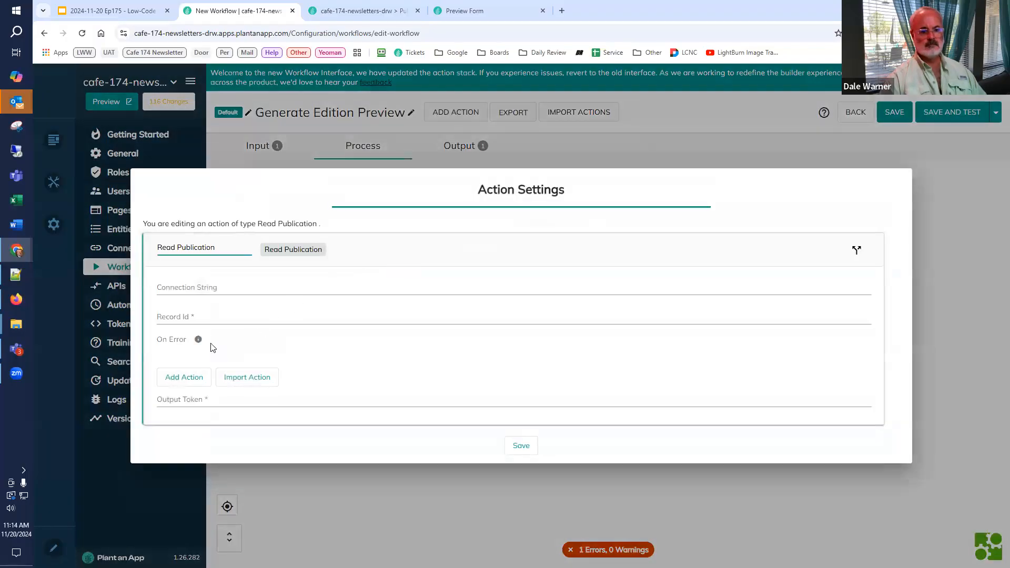
Step: Set the Read Publication action's record ID to [PublicationId] and its output token to Publication, and save the action
click(180, 313)
text([PublicationId])
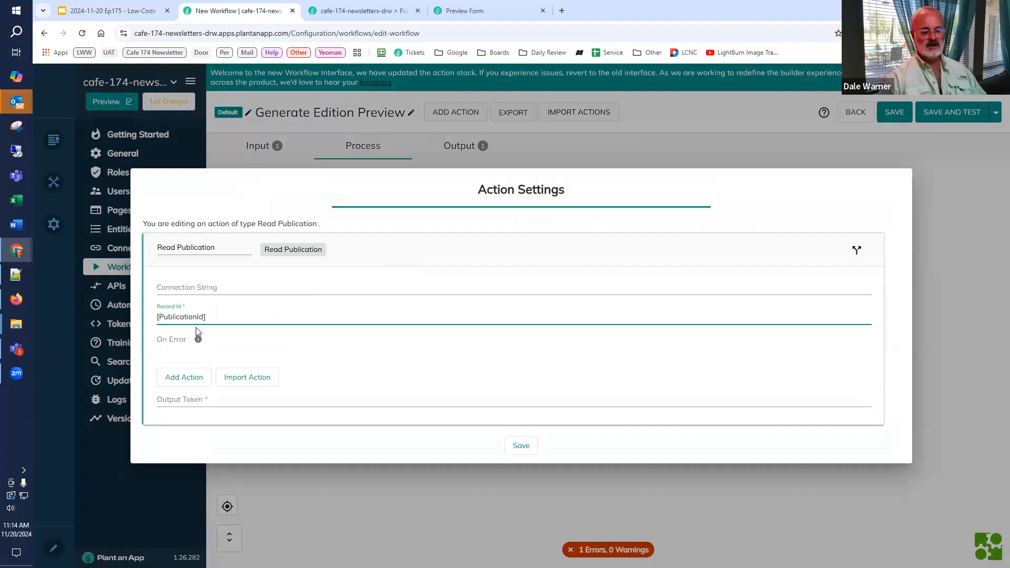
click(183, 401)
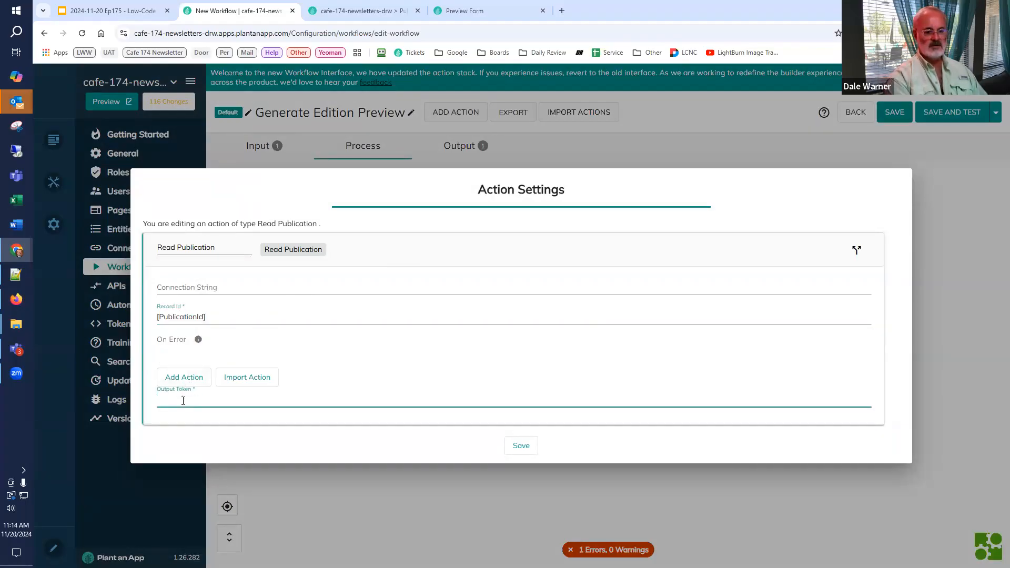
text(Publication)
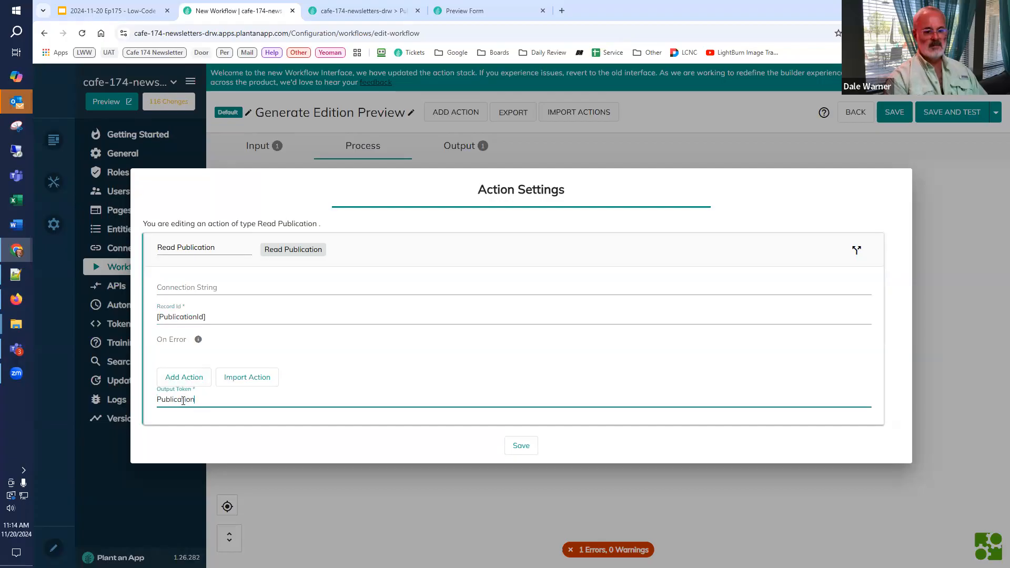
click(517, 446)
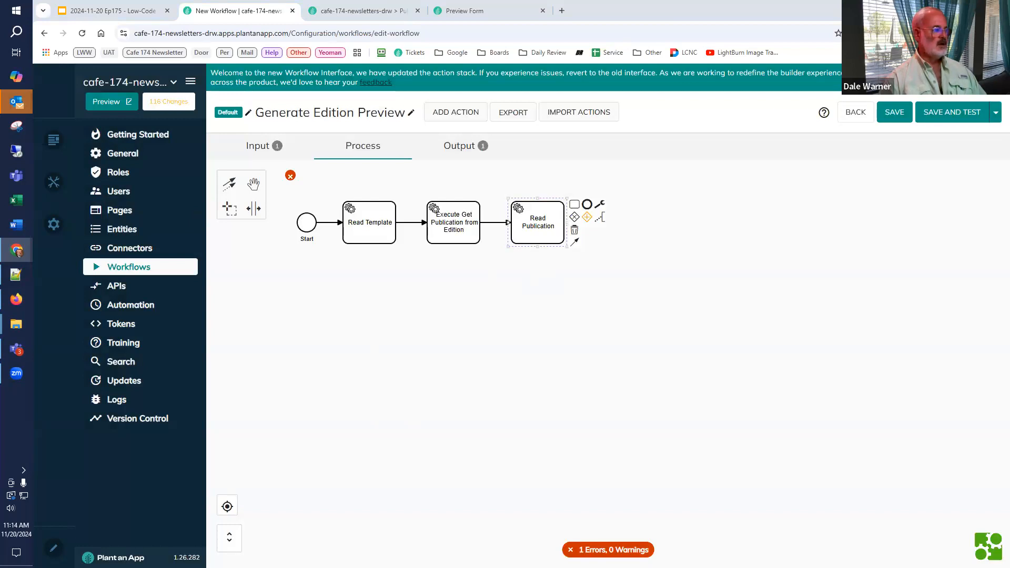
Step: Add a Create/Update Tokens action after Read Publication
click(543, 218)
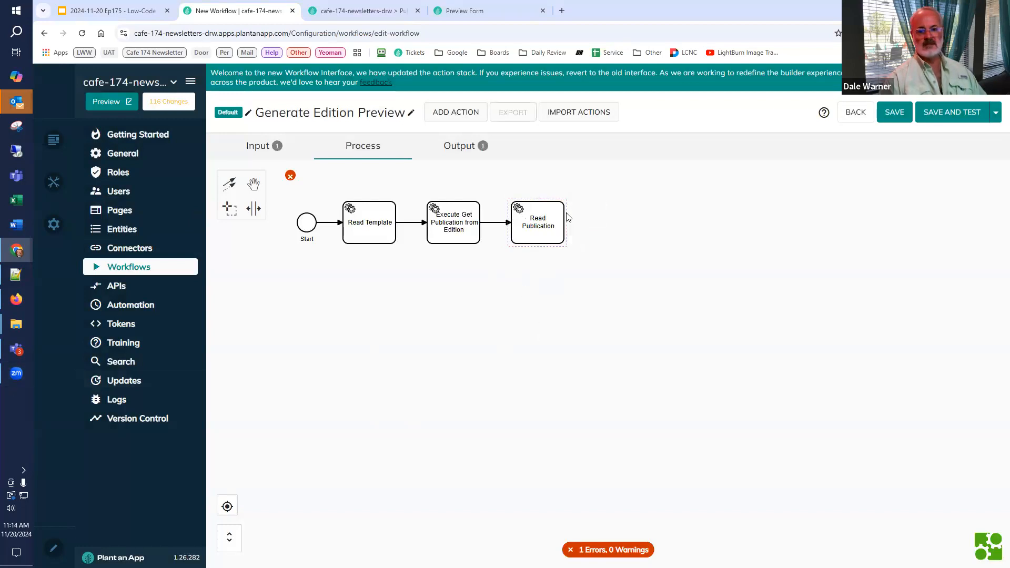
click(555, 220)
click(575, 206)
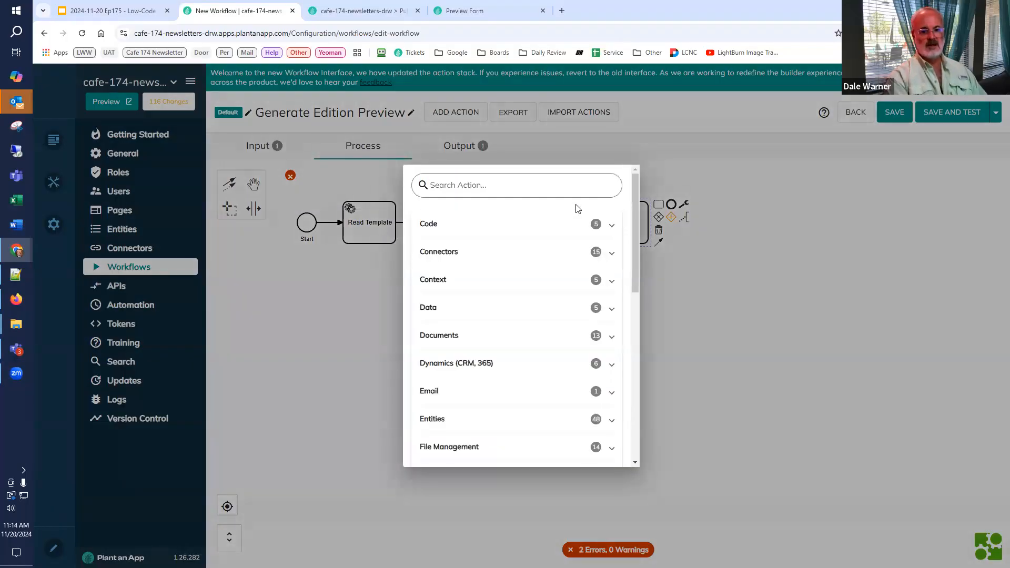
text(tok)
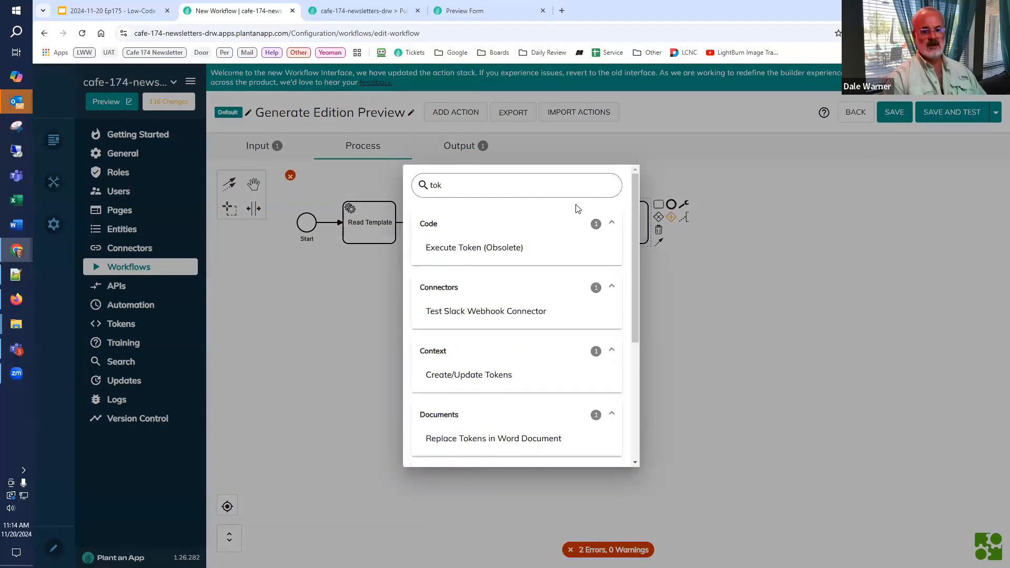
click(493, 374)
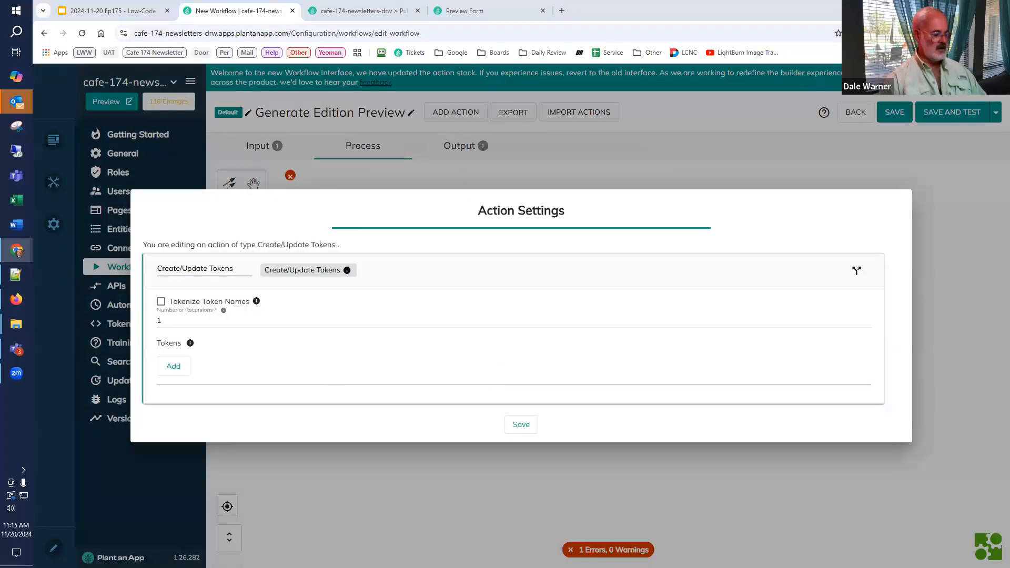
Step: Add a token named FinalHTML with the value [Template:Header] to the Create/Update Tokens action
click(174, 366)
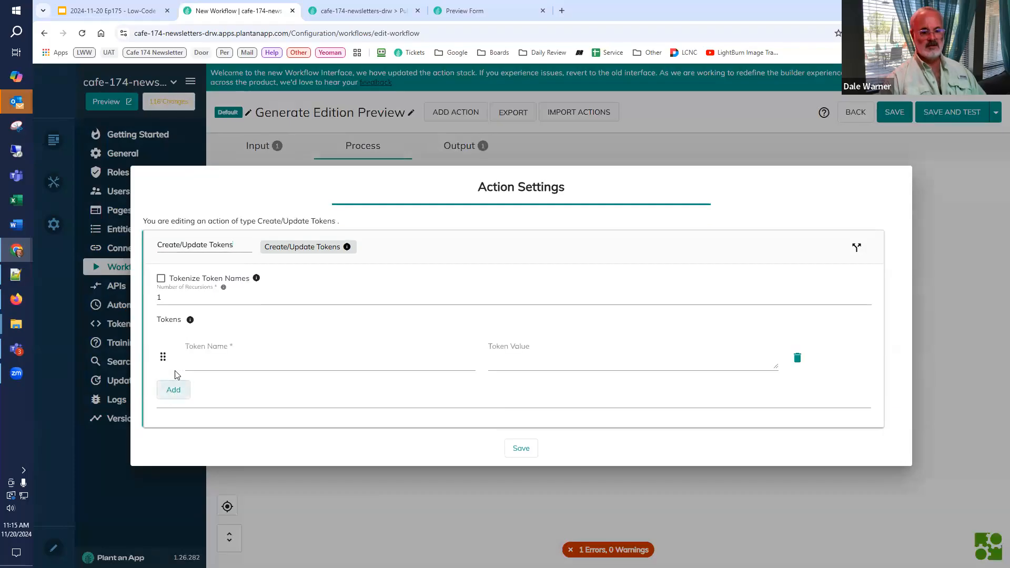
click(212, 361)
key(ctrl+v)
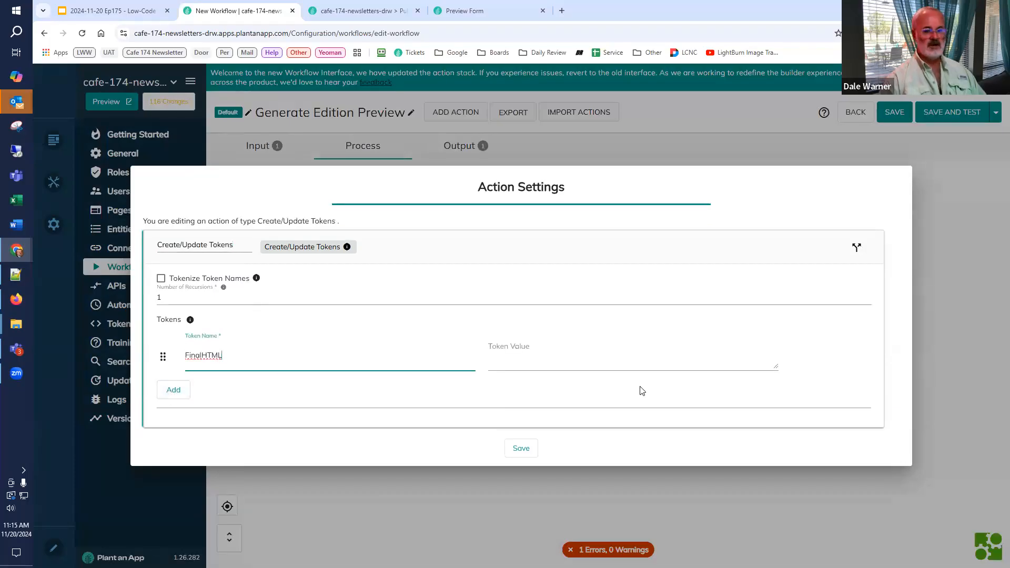
click(595, 363)
text([)
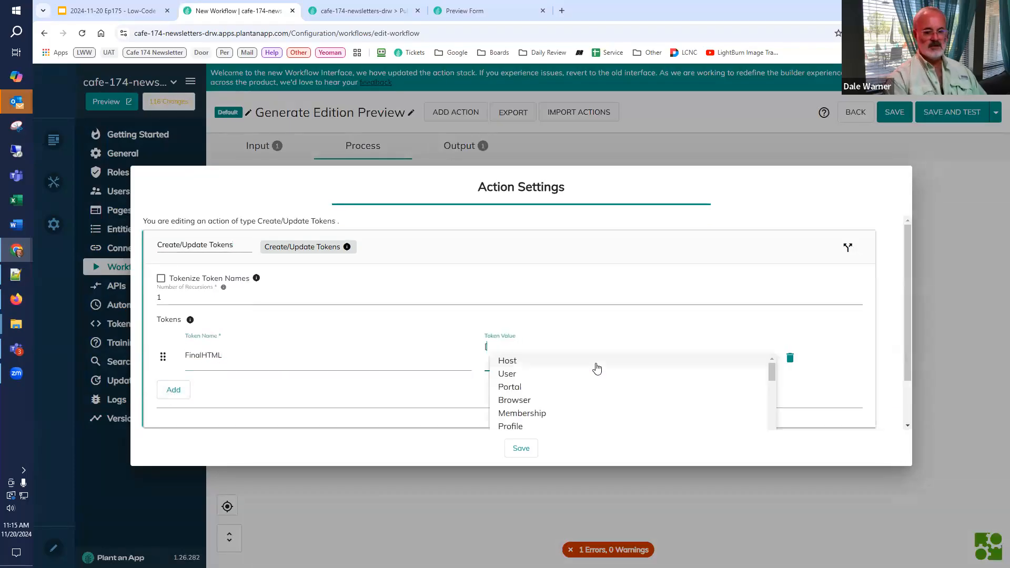
text(Templa)
click(596, 362)
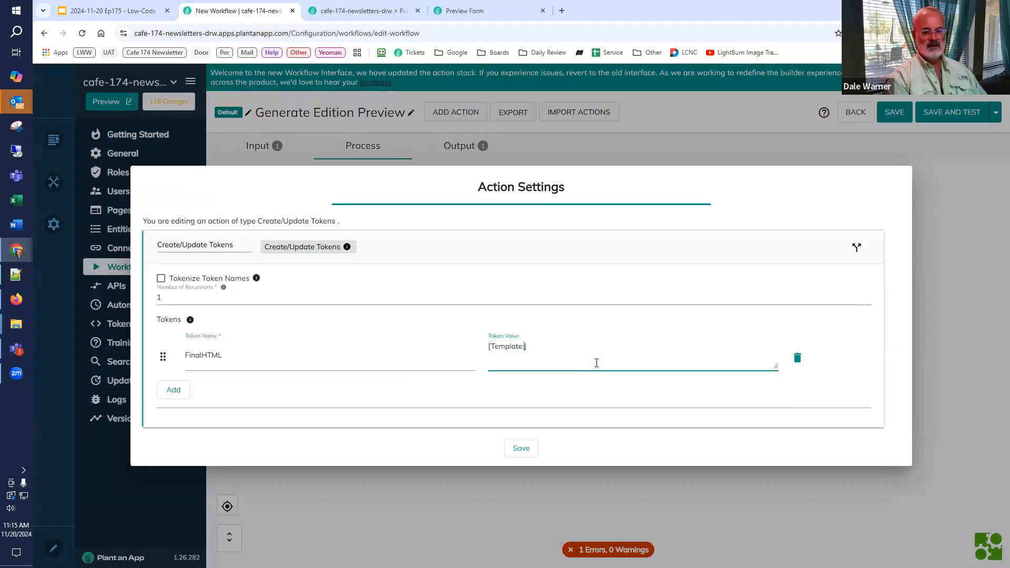
text(Header)
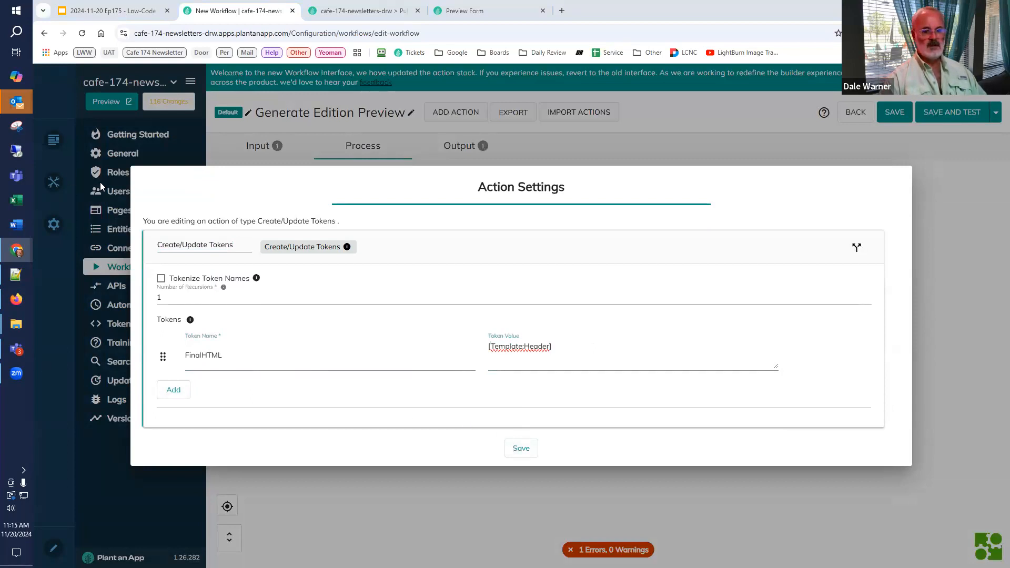
Step: Rename the Create/Update Tokens action as Start FinalHTML with Header and save it
click(226, 246)
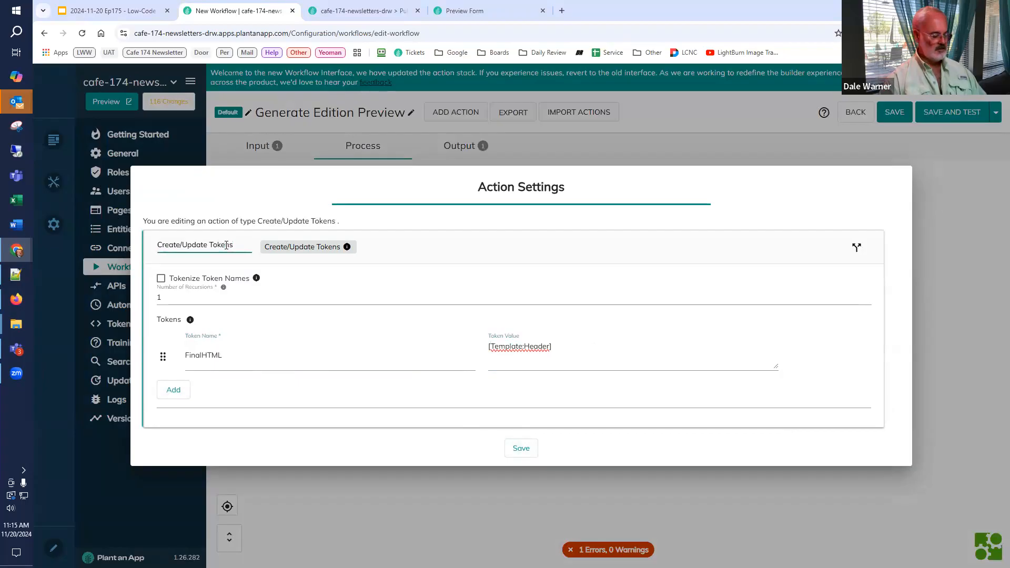
key(ctrl+a)
text(Start FinalHTML with Header)
click(533, 450)
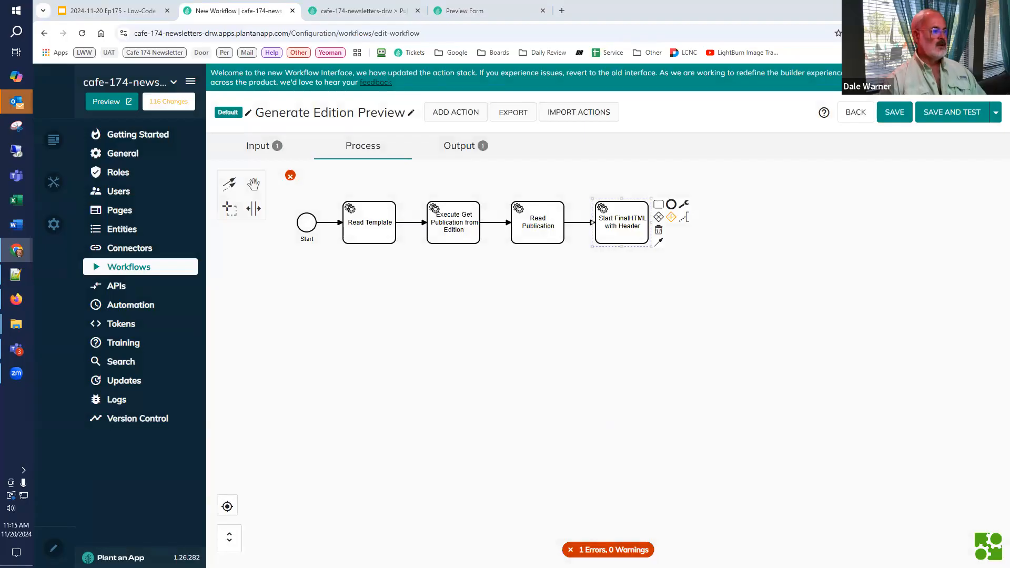
Step: Add a Create List from SQL action after Start FinalHTML with Header
click(657, 205)
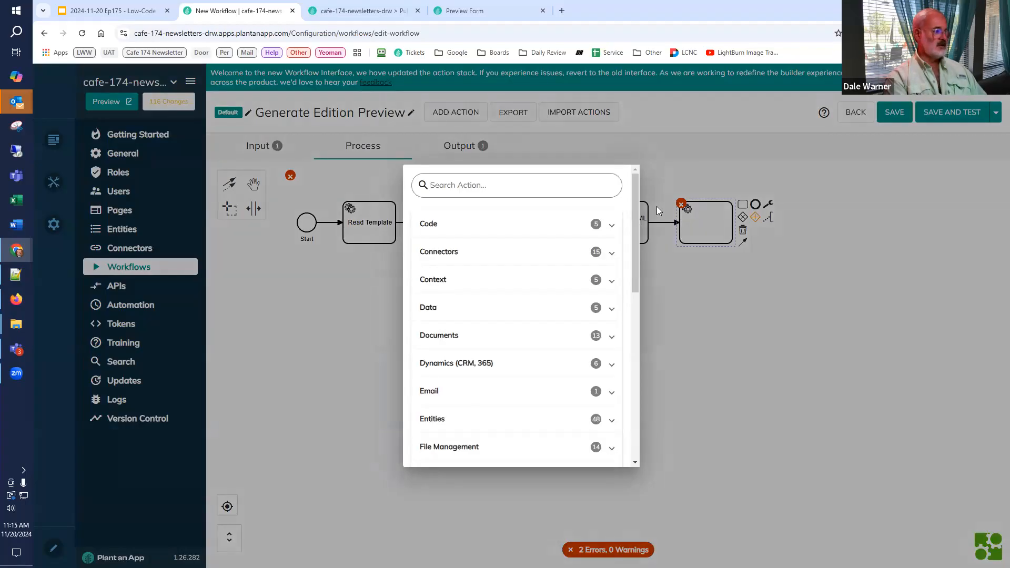
text(C)
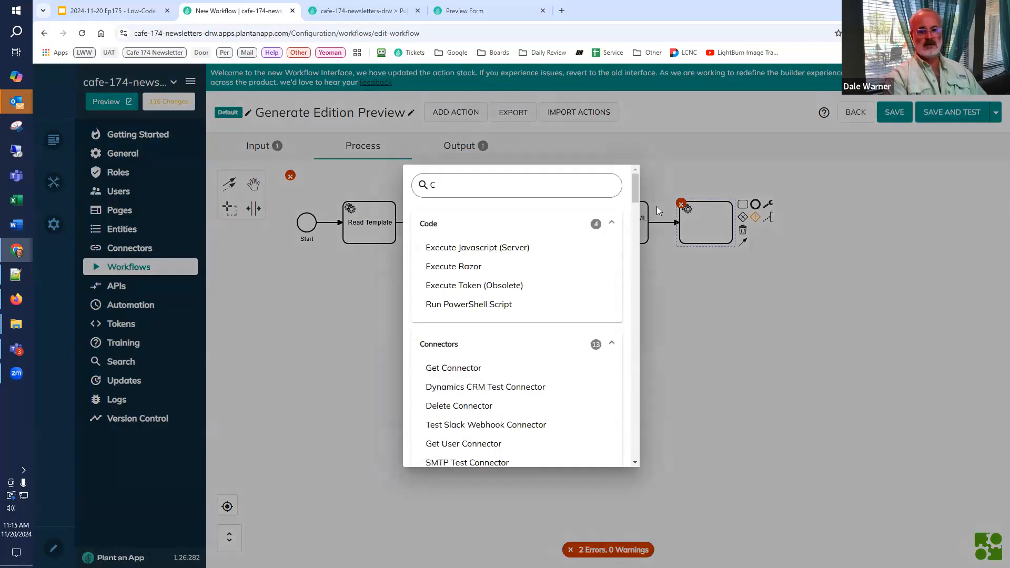
key(BackSpace)
text(sql)
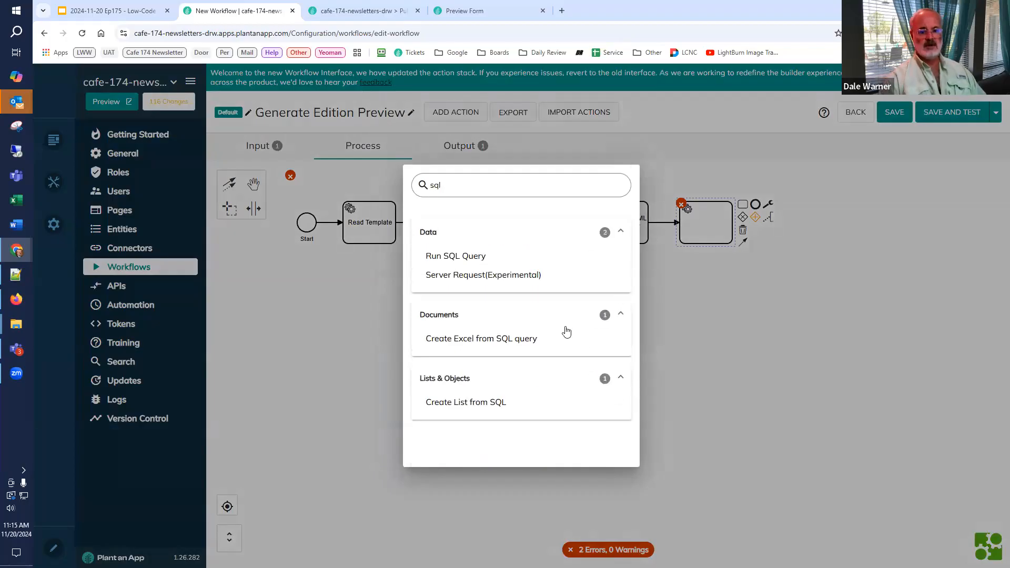
click(504, 404)
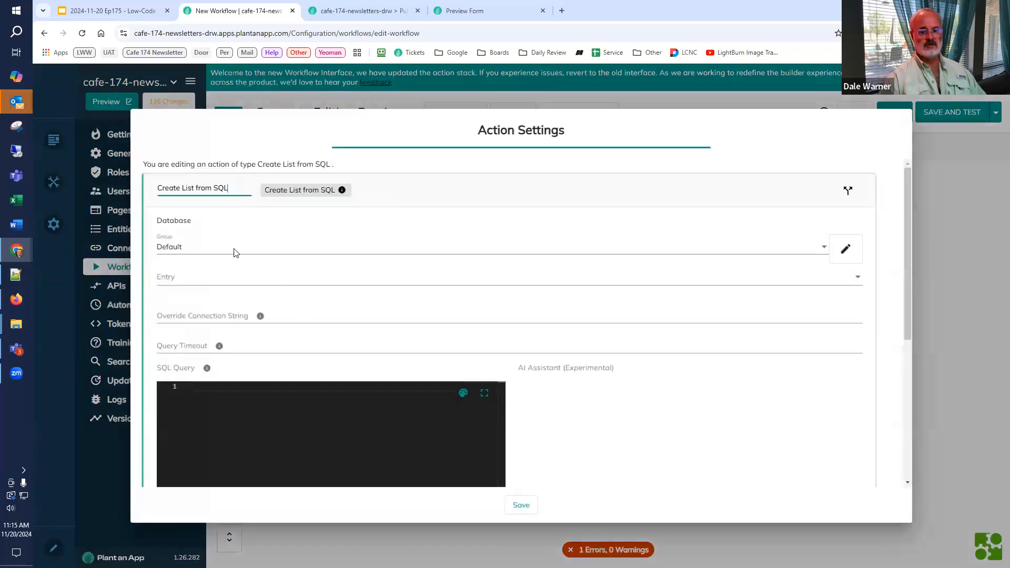
Step: Rename the Create List from SQL action as Create EditionContentList
key(ctrl+a)
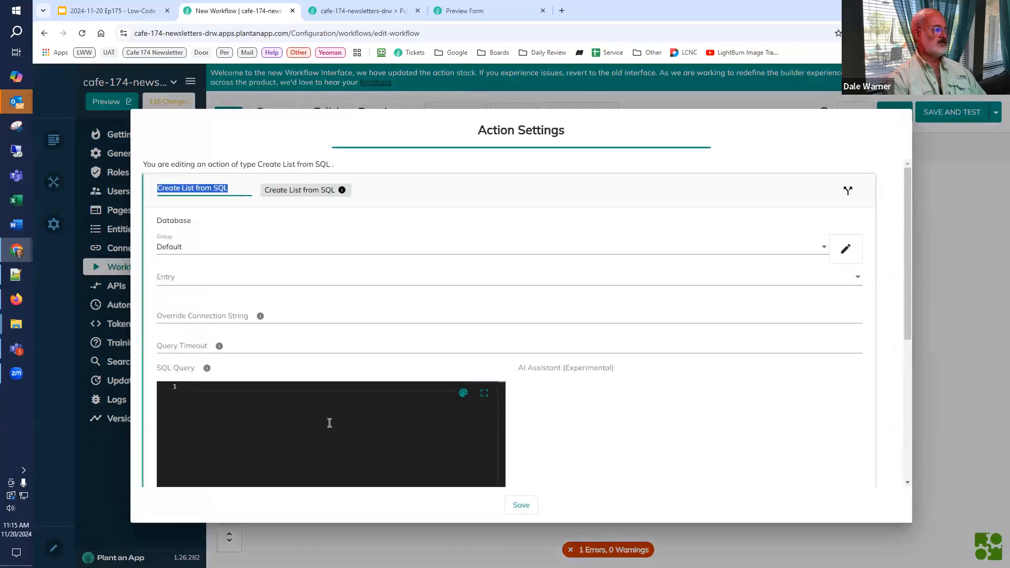
text(Create E)
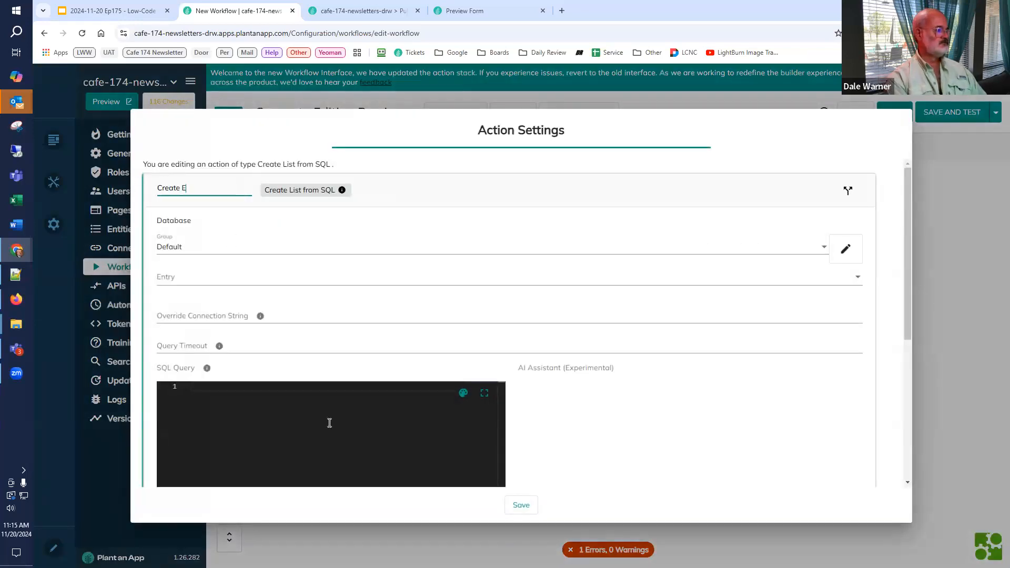
text(ditionContent)
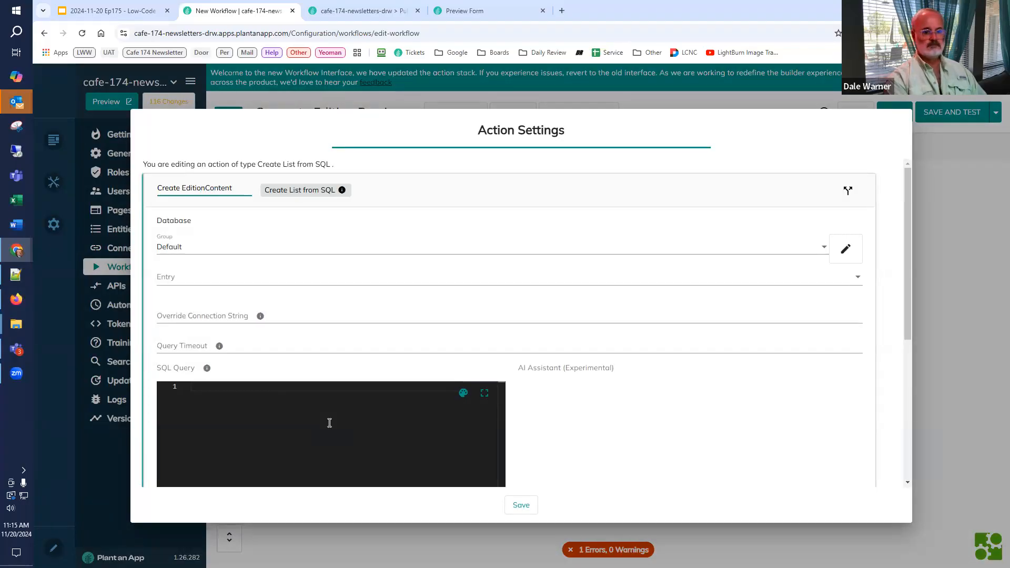
text(List)
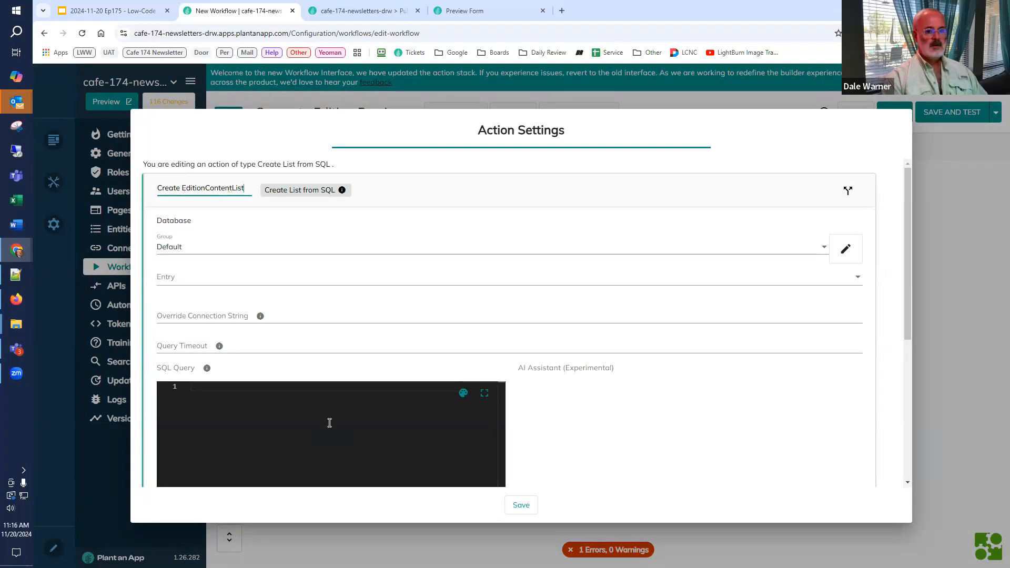
Step: Set the action's list name to EditionContentList, reusing the text from the action name
key(ctrl+shift+Left)
key(ctrl+c)
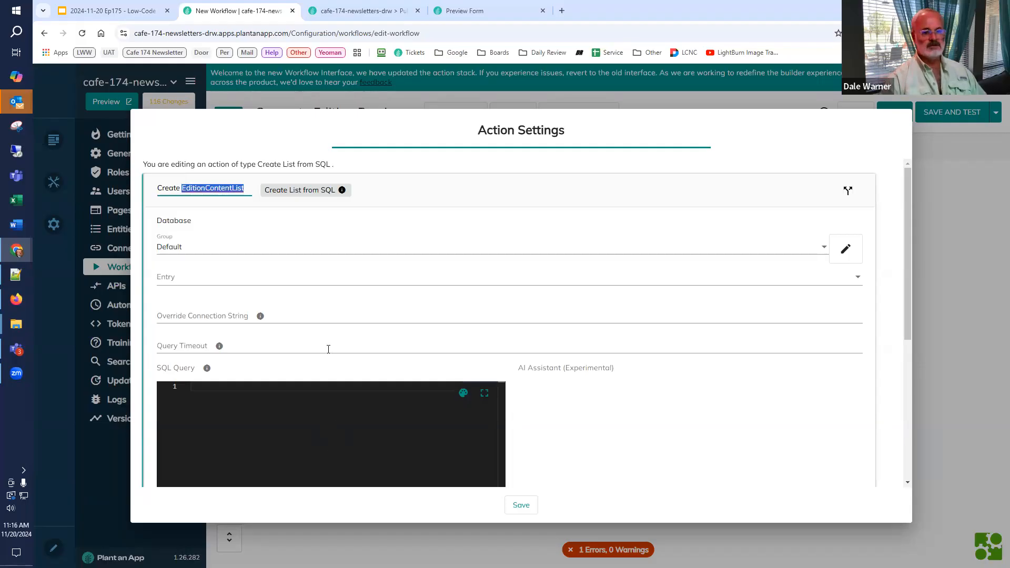
scroll(611, 366, down, 5)
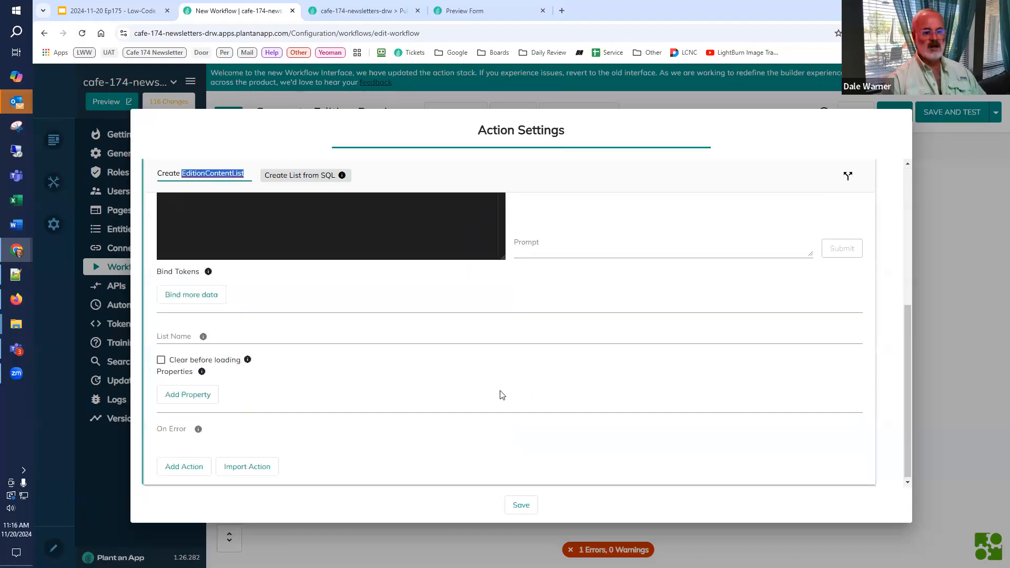
scroll(500, 395, up, 5)
scroll(424, 376, down, 5)
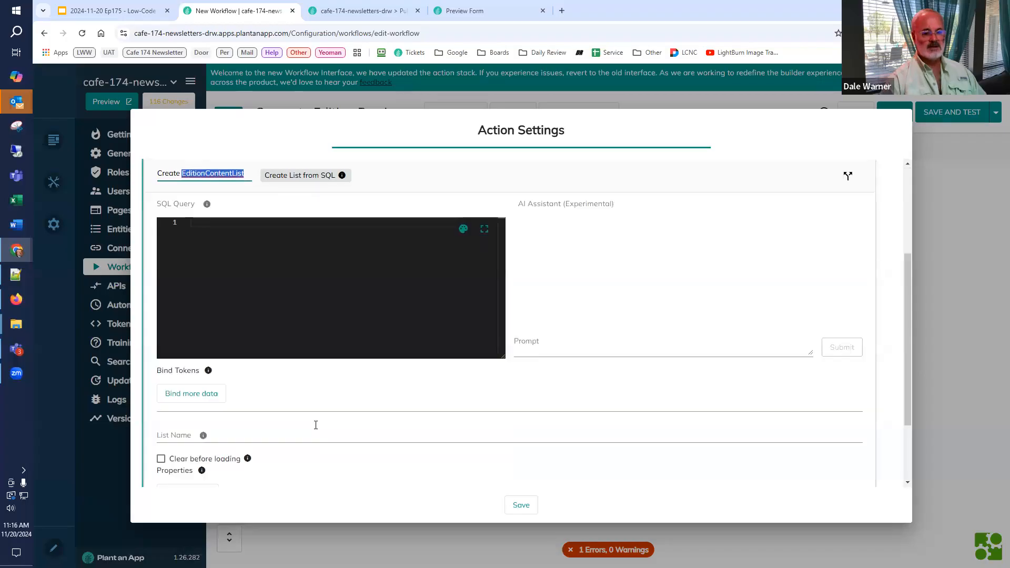
scroll(185, 466, down, 2)
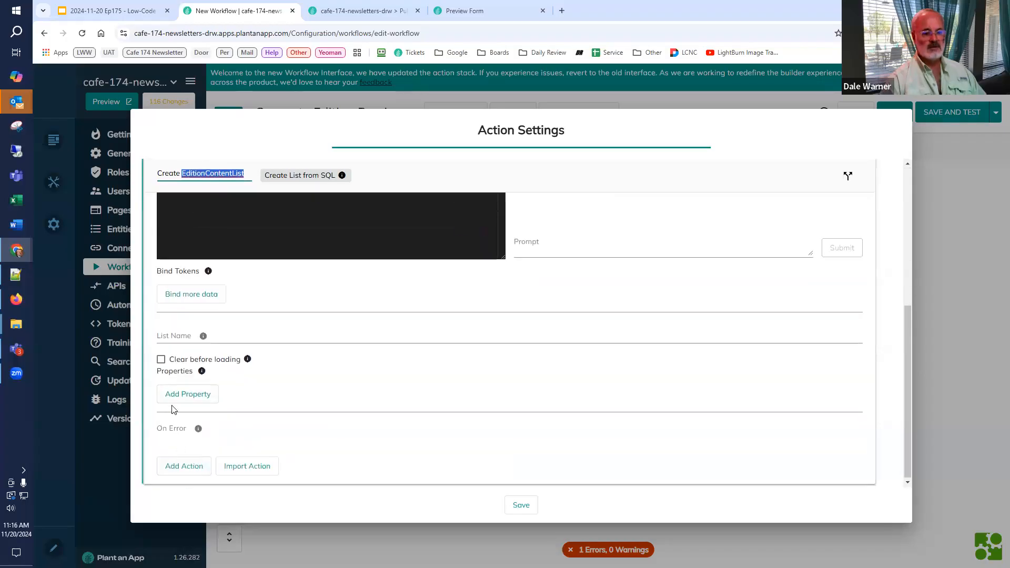
click(179, 337)
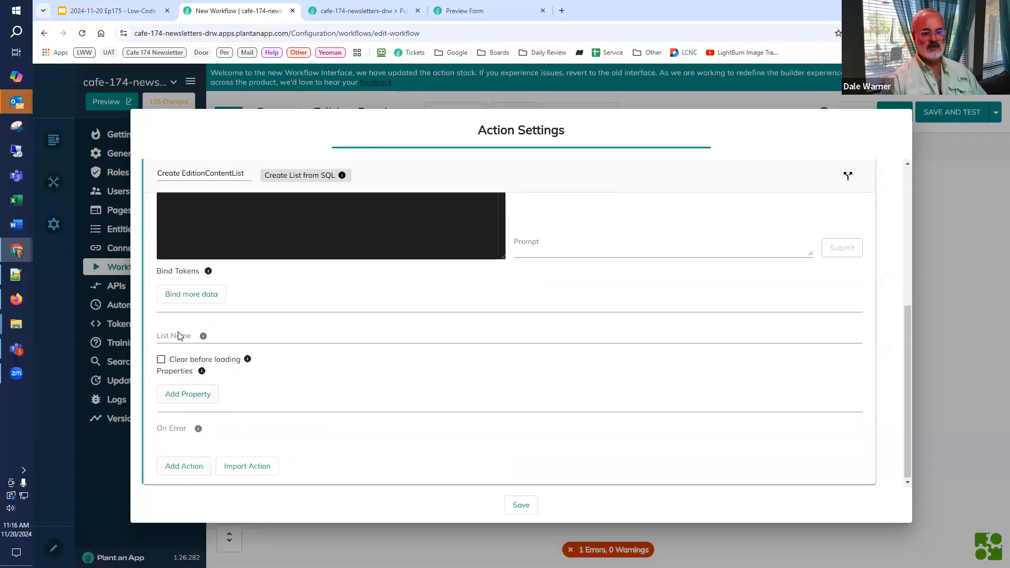
key(ctrl+v)
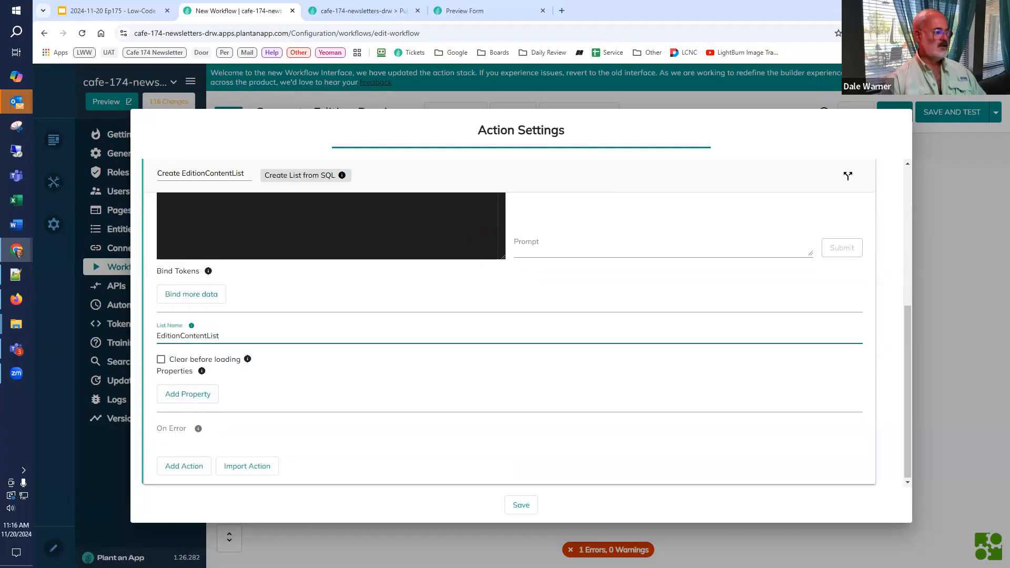
key(alt+Tab)
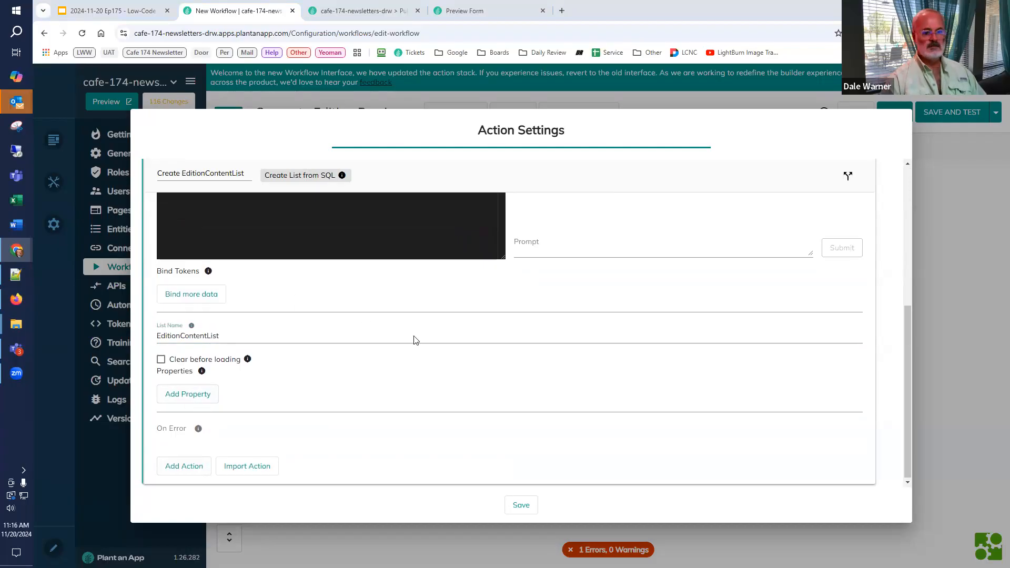
scroll(253, 335, up, 3)
click(254, 336)
text(SELECT     Id,     Edition,     Rank,     TemplateComponent,     Content FROM app.EditionContent WHERE Edition = @Edition ORDER BY Rank)
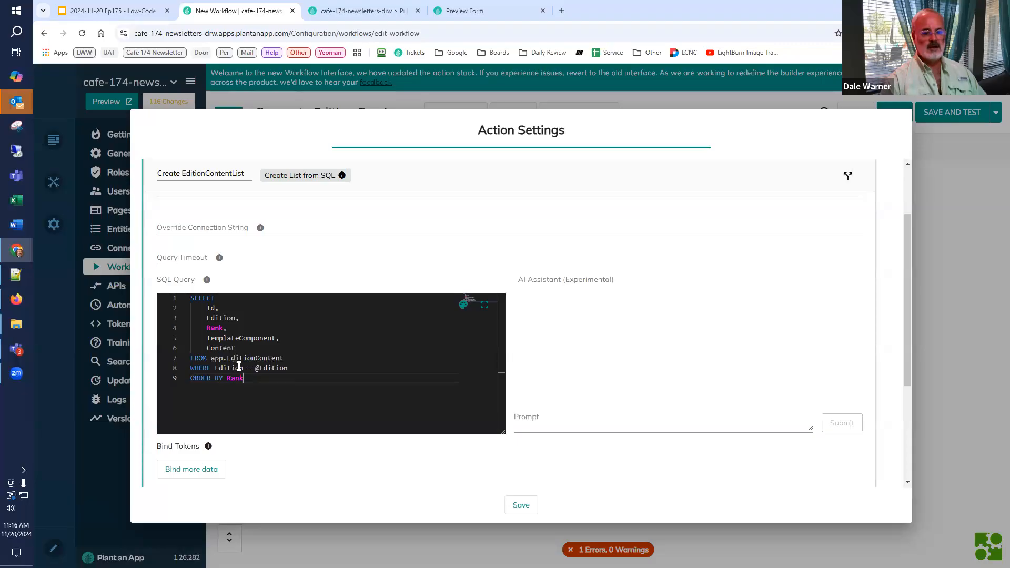
Step: Bind a query parameter named Edition to the value [Edition] and save the Create EditionContentList action
double_click(267, 368)
key(ctrl+c)
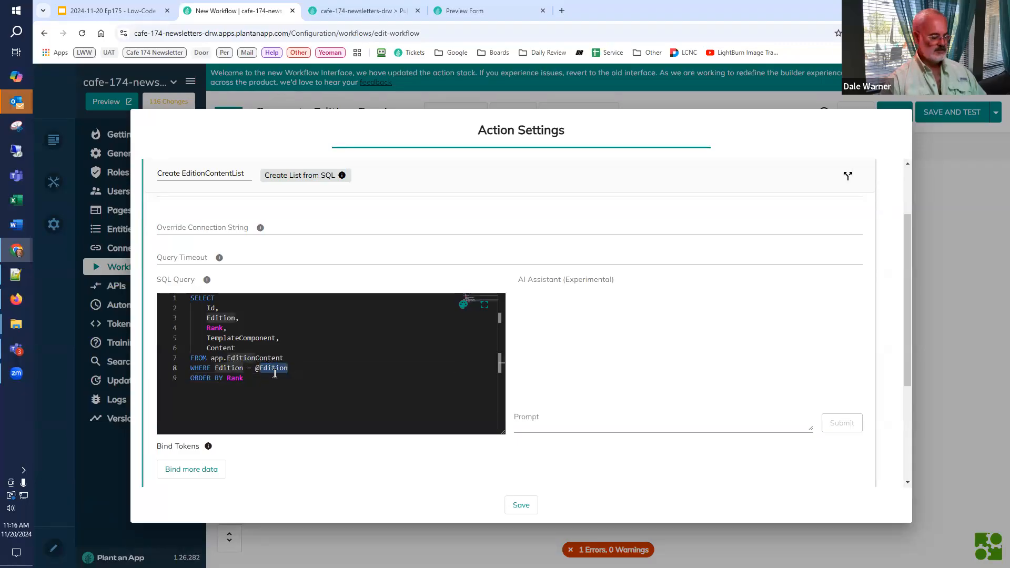
click(185, 469)
scroll(200, 452, down, 2)
scroll(213, 441, down, 1)
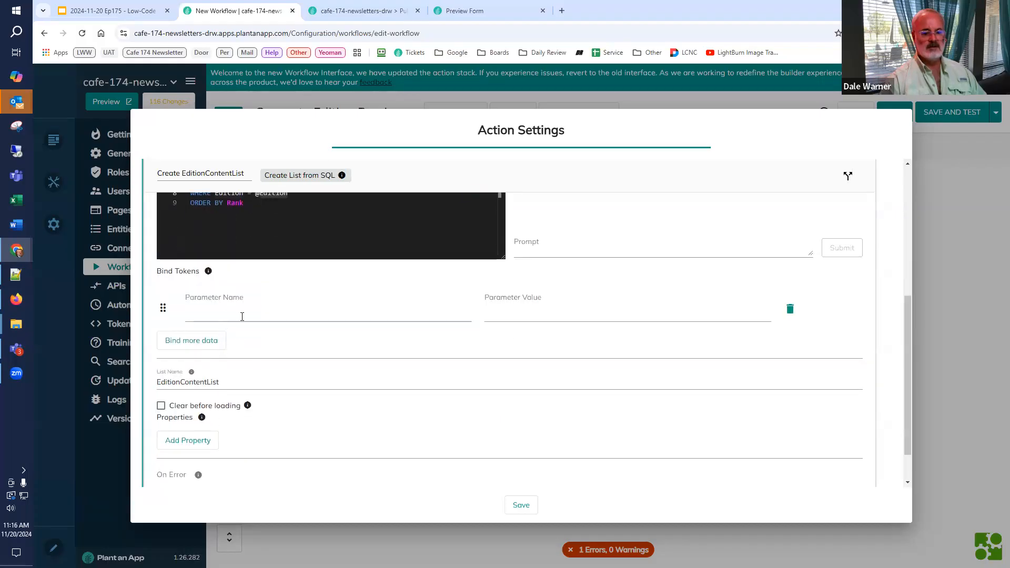
click(241, 315)
key(ctrl+v)
click(551, 310)
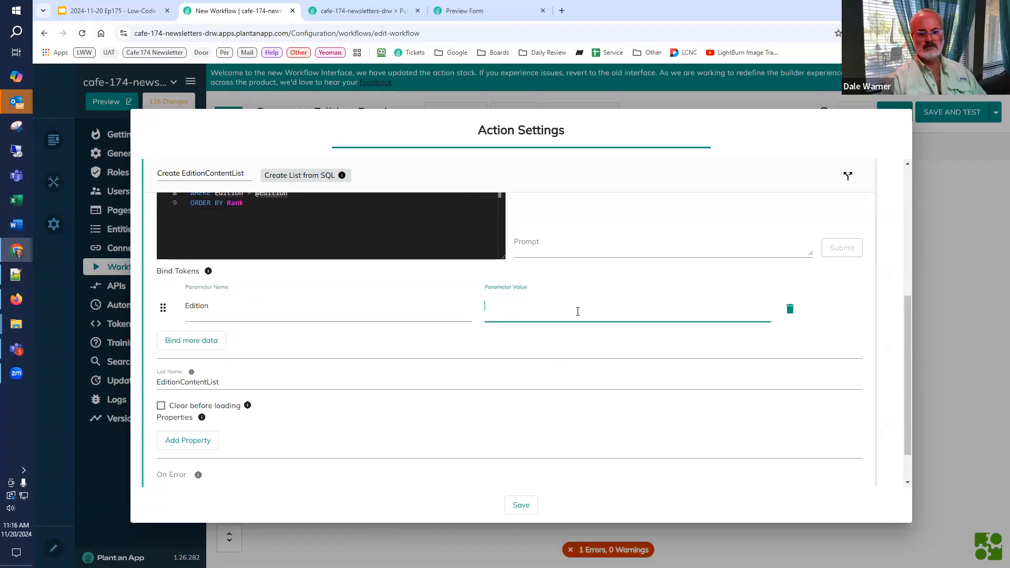
text([Edition])
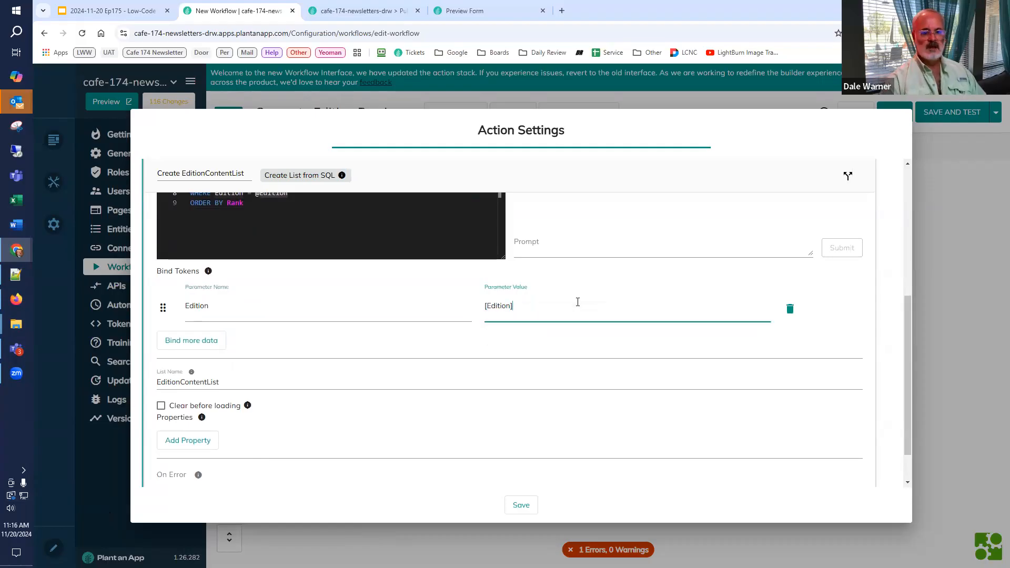
scroll(578, 302, up, 2)
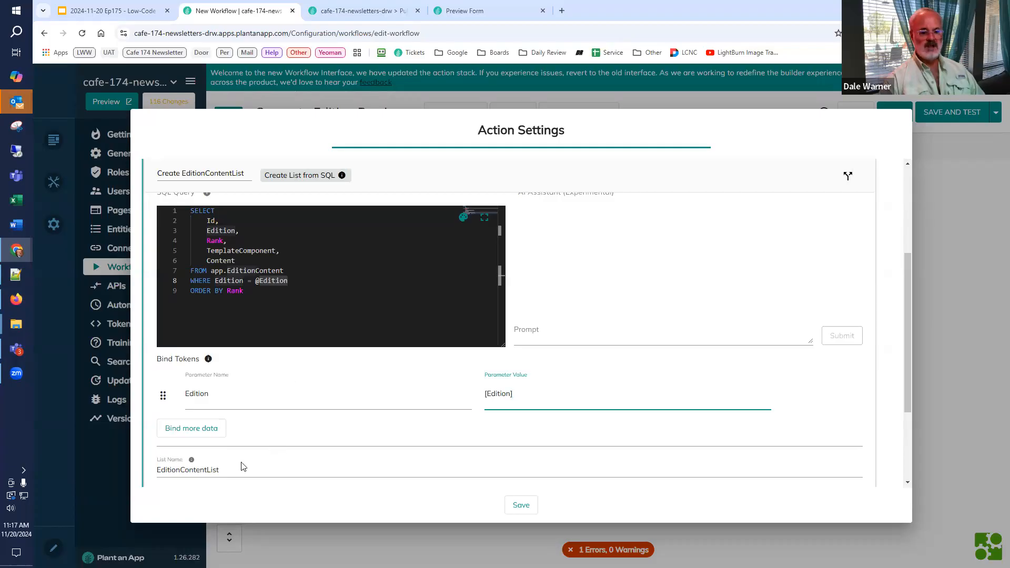
click(520, 506)
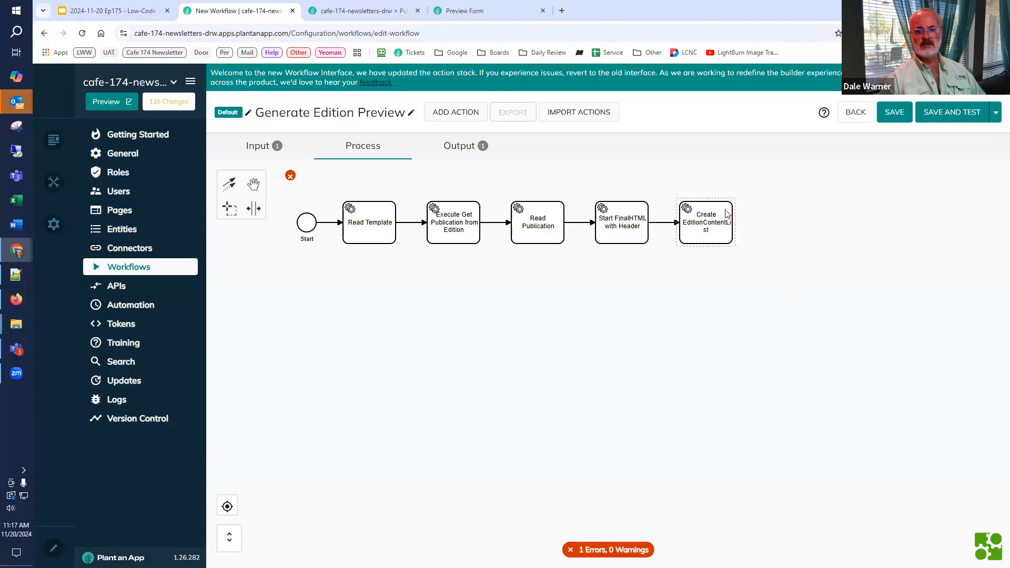
Step: Add an Execute Actions for each List Entry action after Create EditionContentList
click(745, 205)
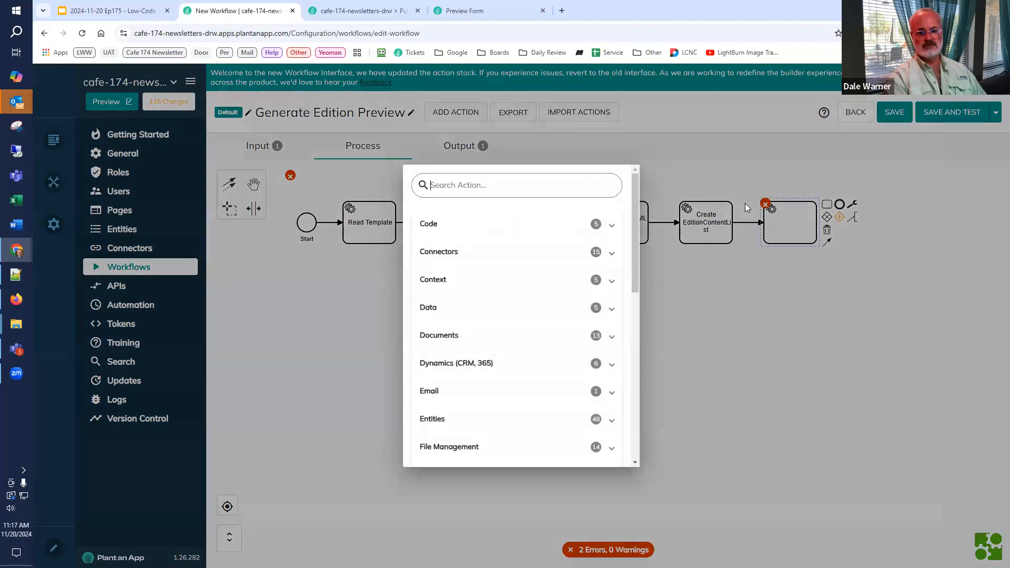
text(fore each)
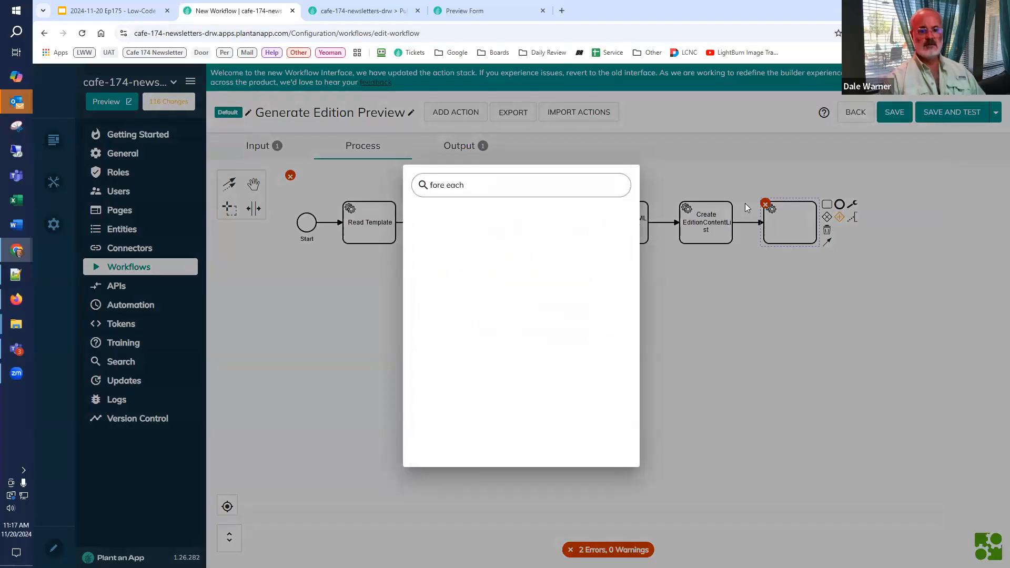
key(BackSpace)
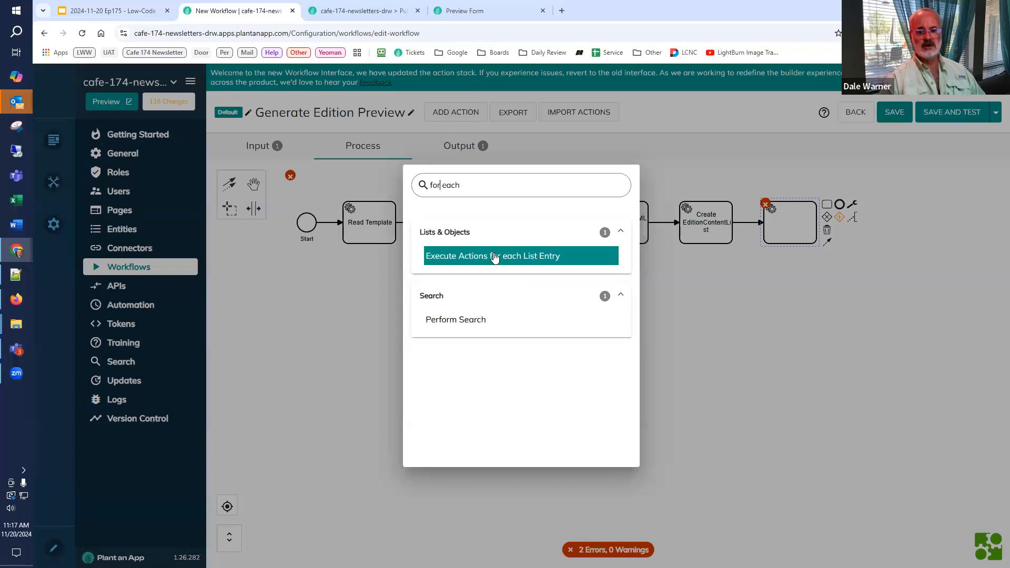
click(494, 257)
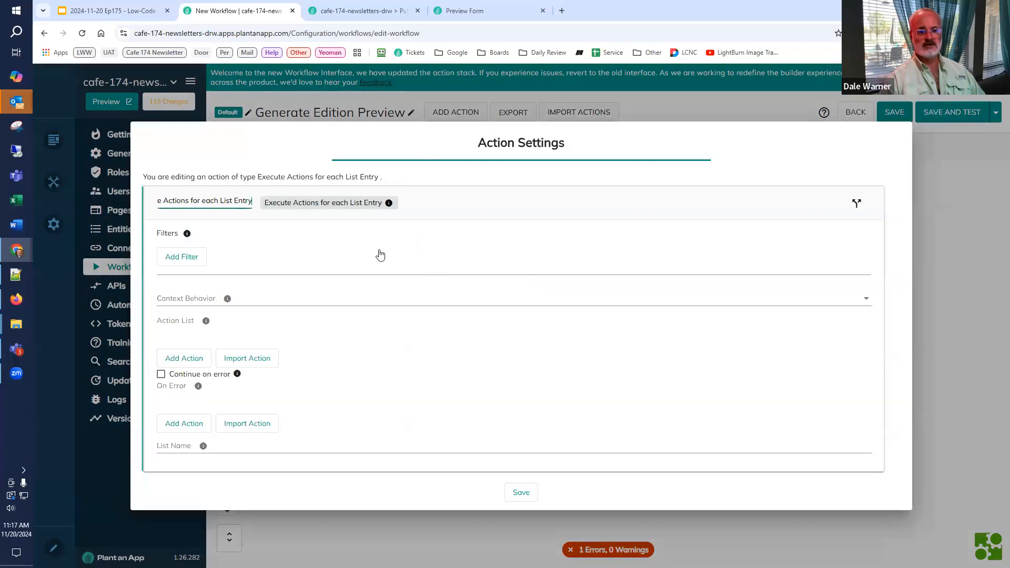
Step: Rename the loop action Execute Actions for each EditionContentList and set its list name to EditionContentList
key(shift+Home)
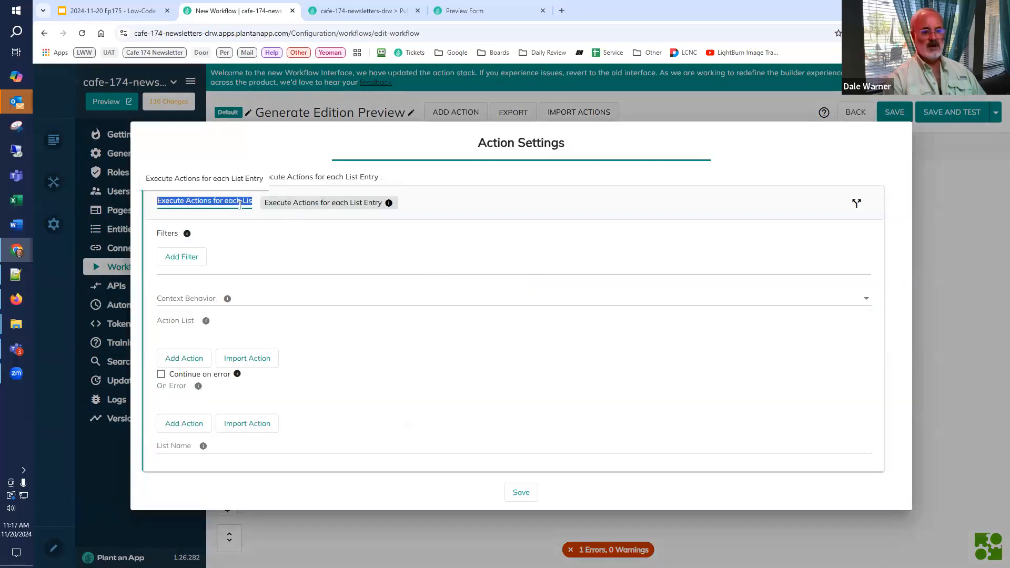
key(ctrl+v)
key(Home)
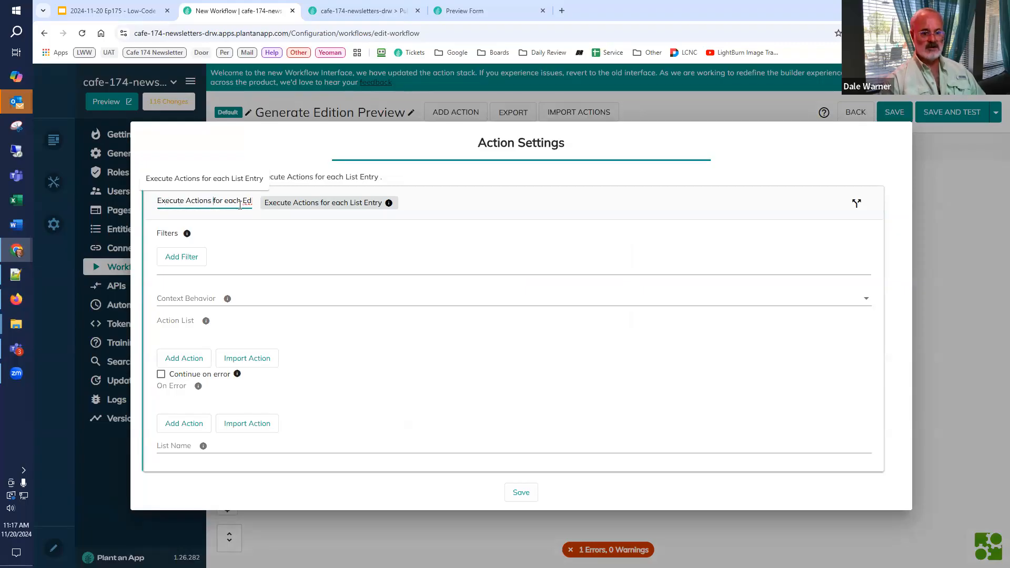
key(Right)
key(Right)
key(Right)
key(Right)
key(Right)
key(Right)
key(Right)
key(Right)
key(Right)
key(Right)
key(Right)
key(Right)
key(Right)
key(Right)
key(Right)
key(Right)
key(Right)
key(Right)
key(Right)
key(Right)
double_click(240, 201)
key(ctrl+c)
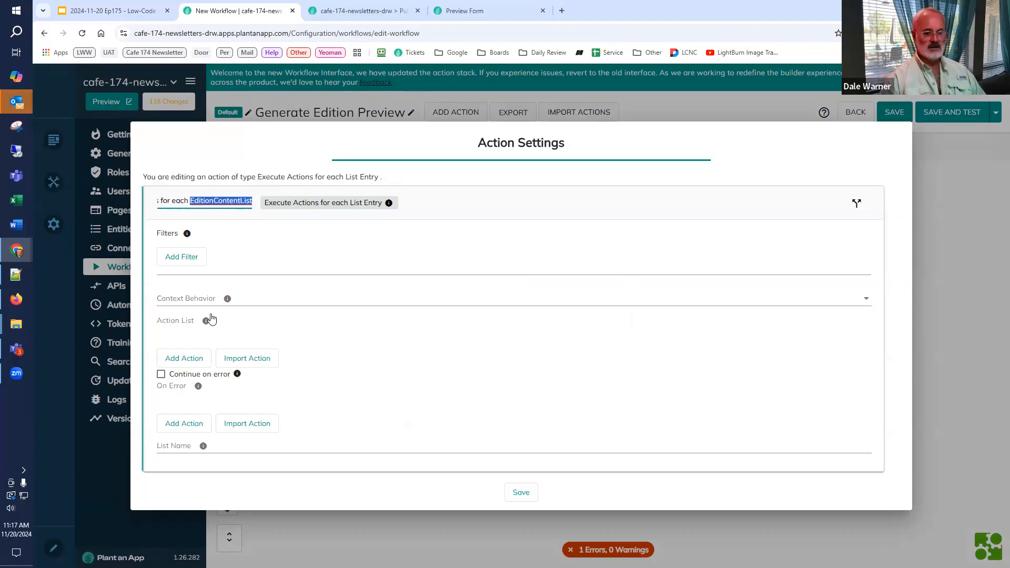
click(179, 446)
key(ctrl+v)
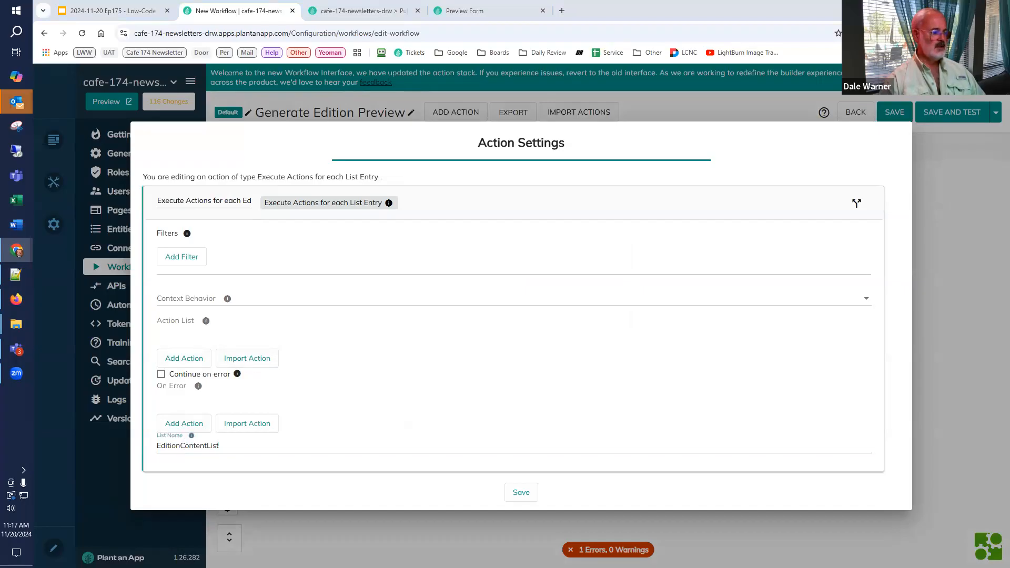
Step: Add a Read Content action to the loop's action list
click(185, 358)
text(read cont)
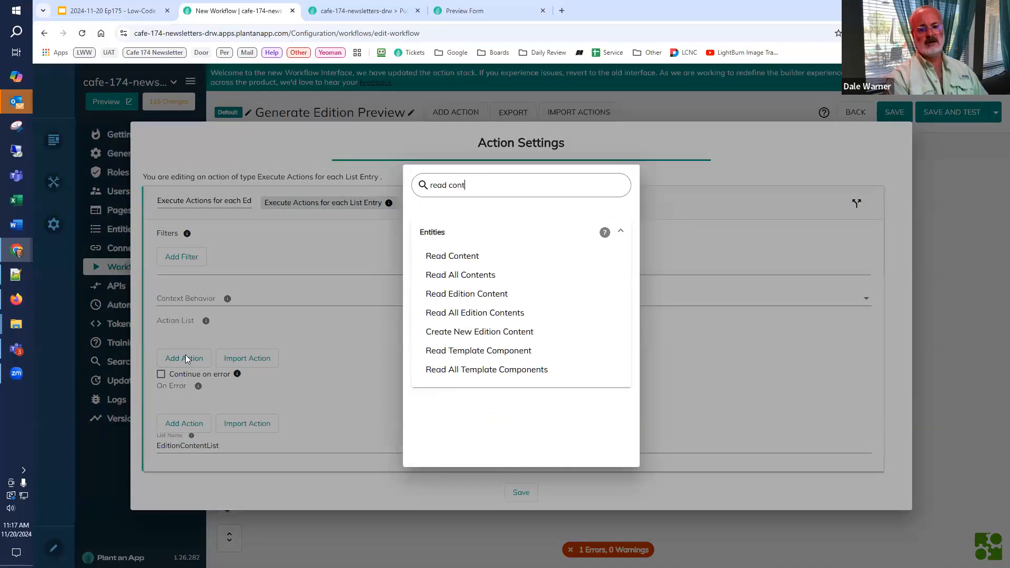
click(452, 256)
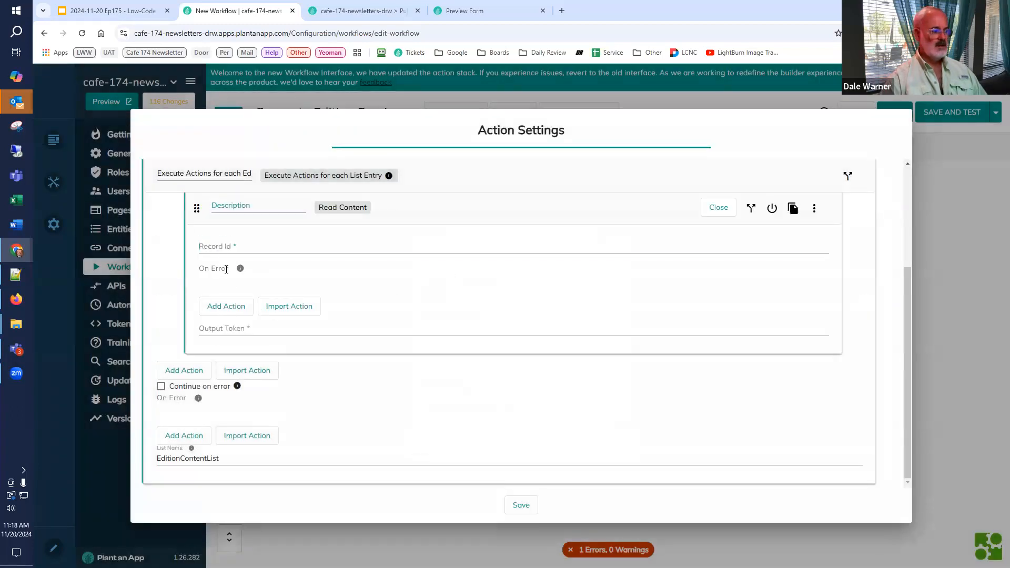
Step: Set the Read Content action's record Id to [EditionContentList:Content] and its output token to Content
click(210, 247)
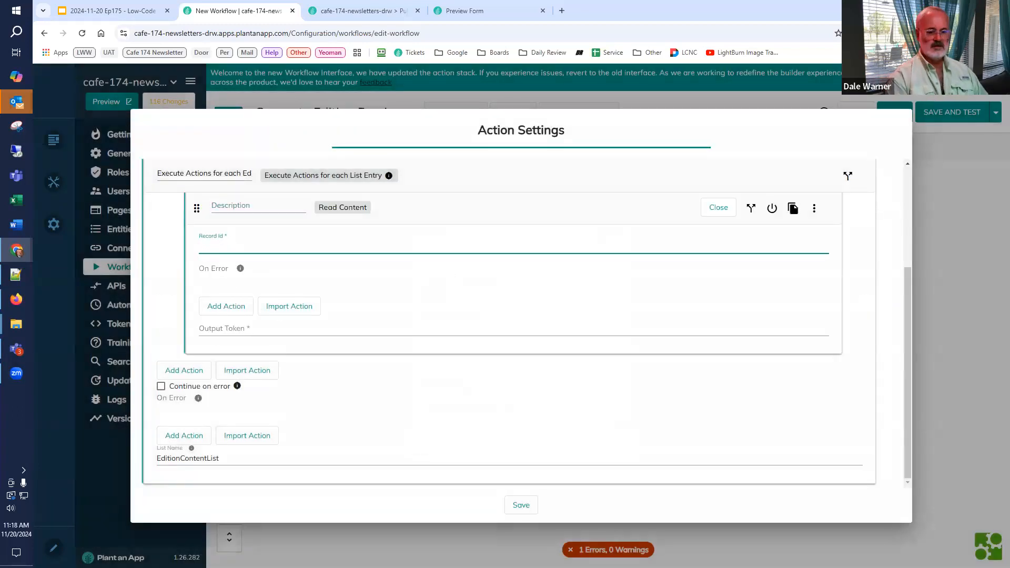
text([)
key(super+v)
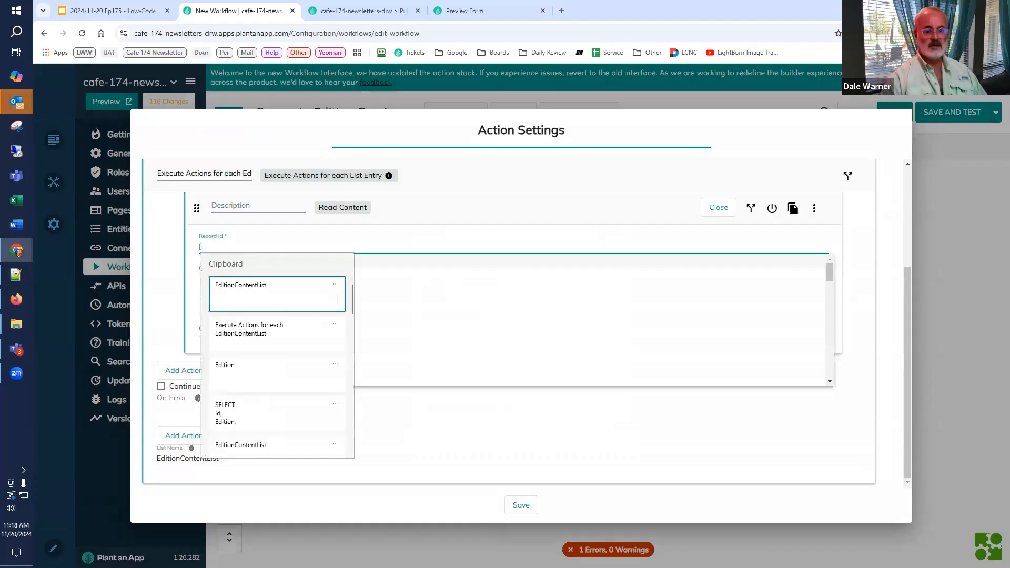
click(271, 285)
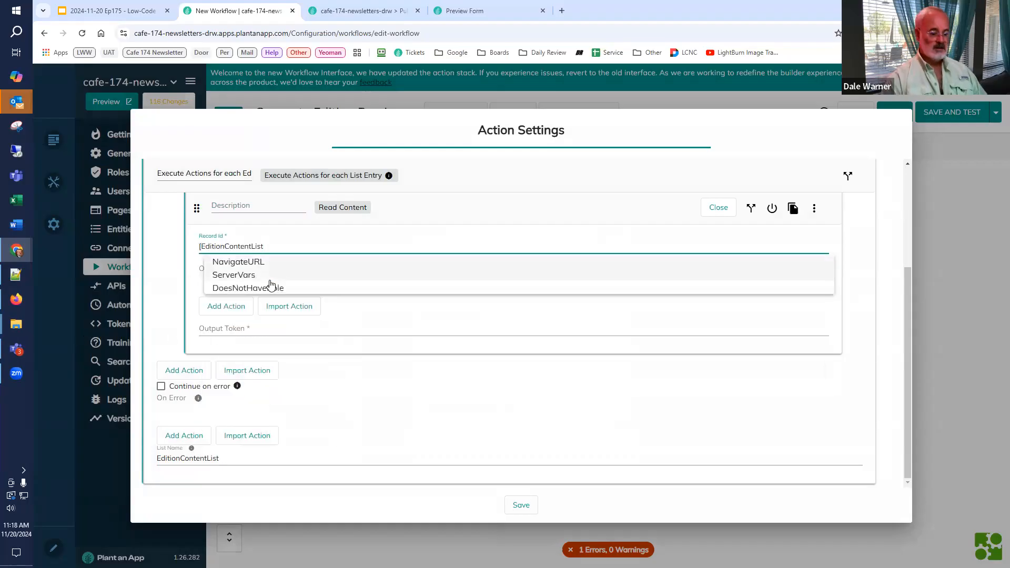
text(:Content)
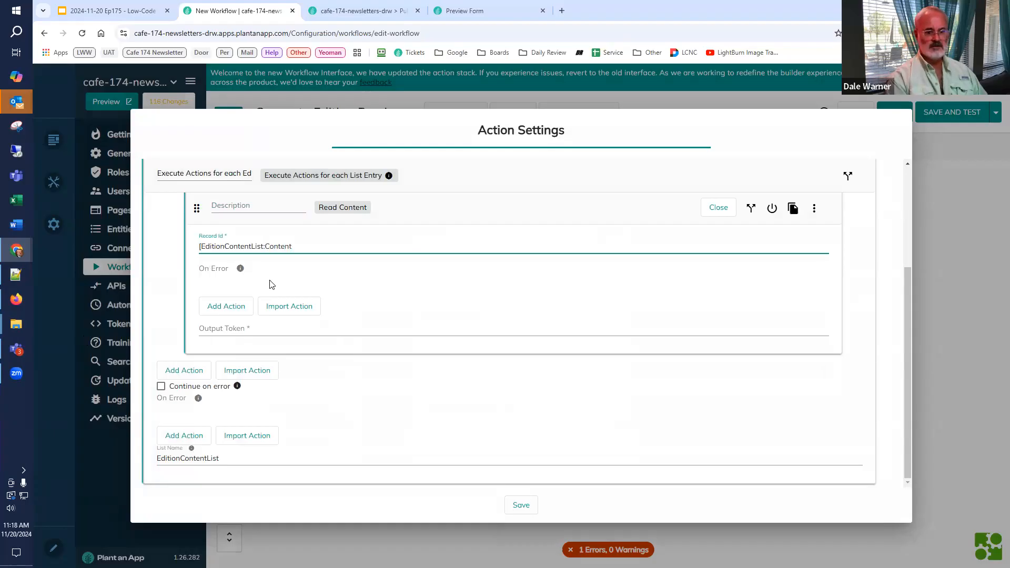
click(233, 328)
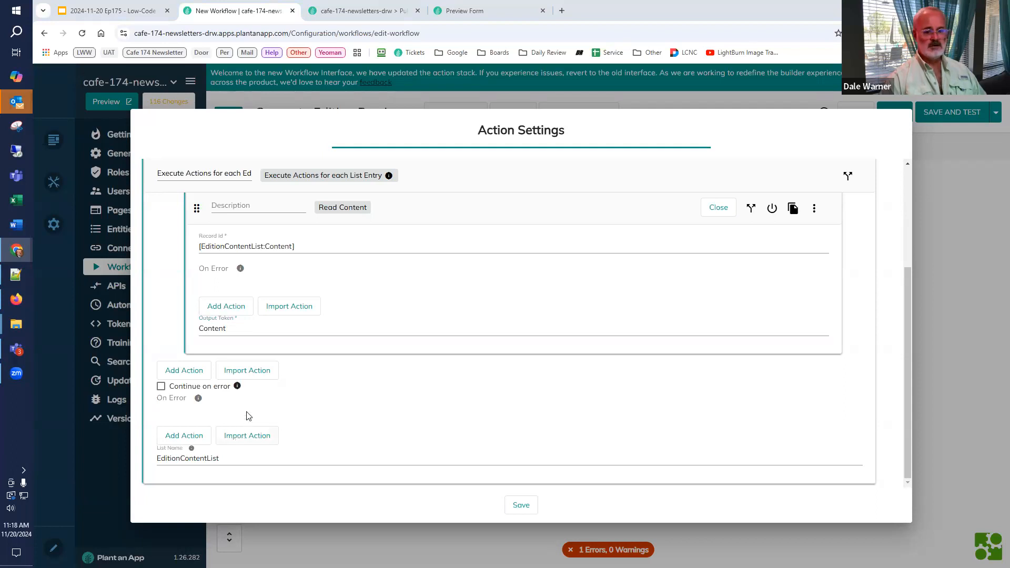
Step: Add a Read Template Component action after Read Content in the loop's action list
click(185, 371)
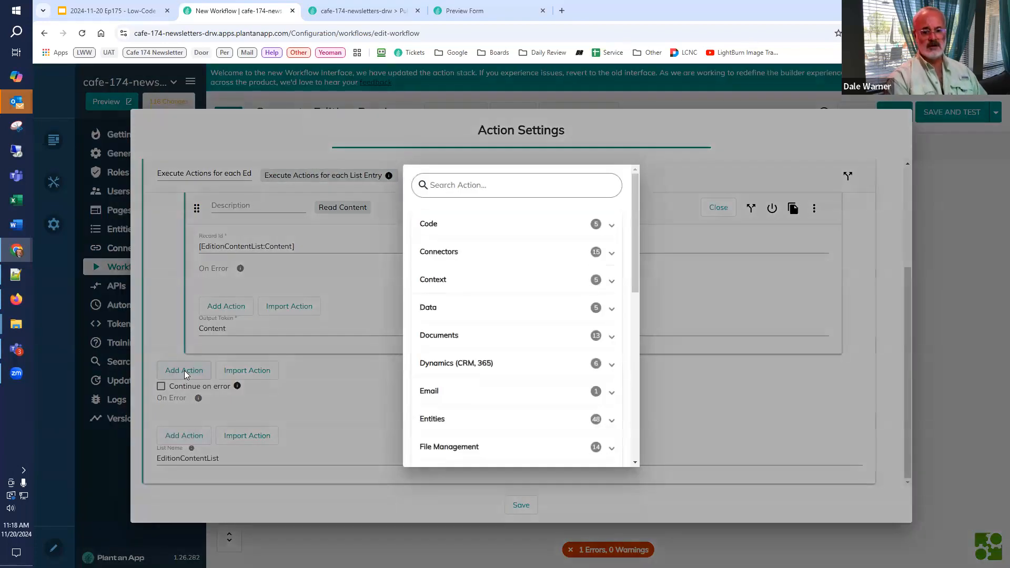
text(template)
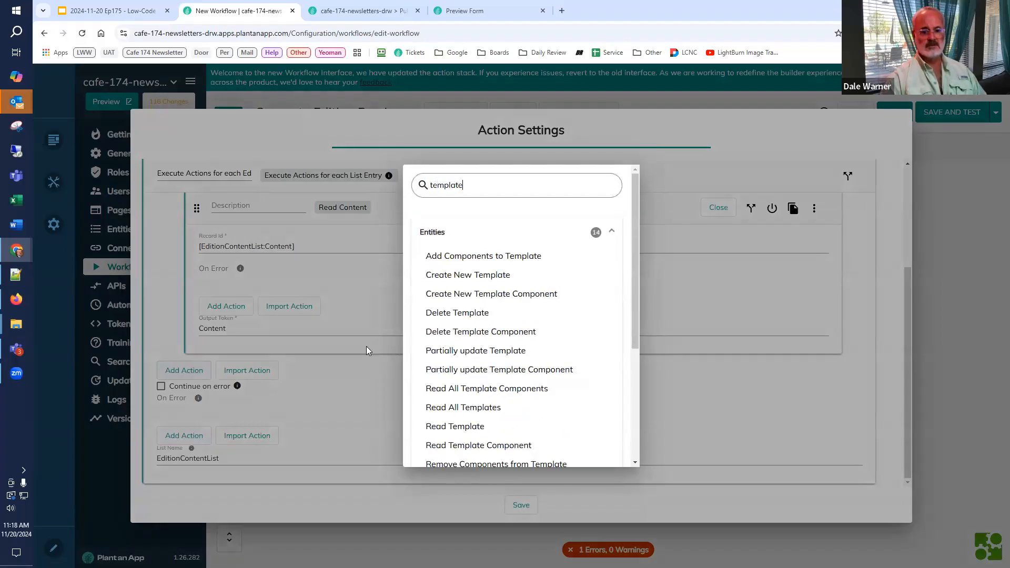
text( com)
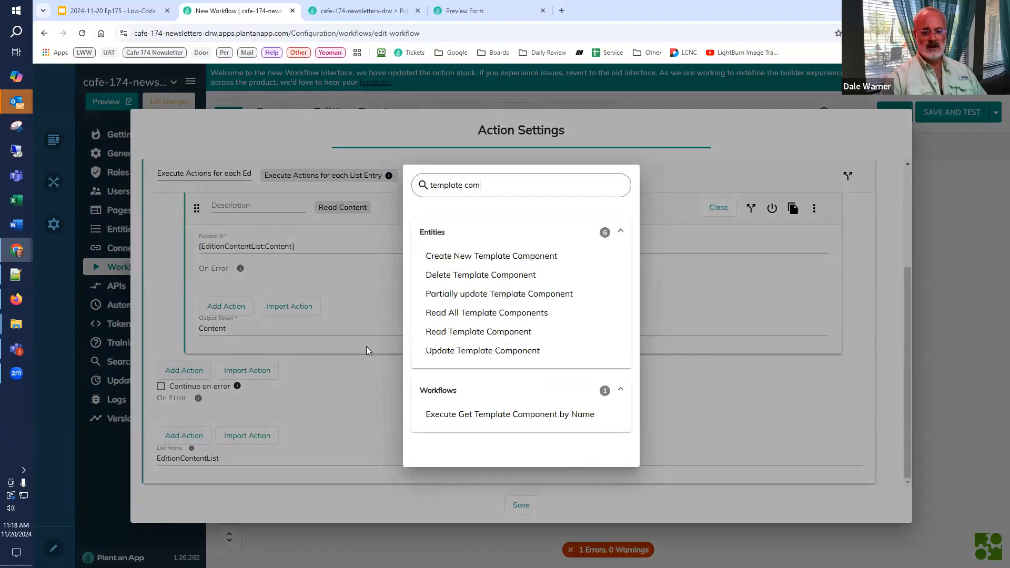
click(477, 336)
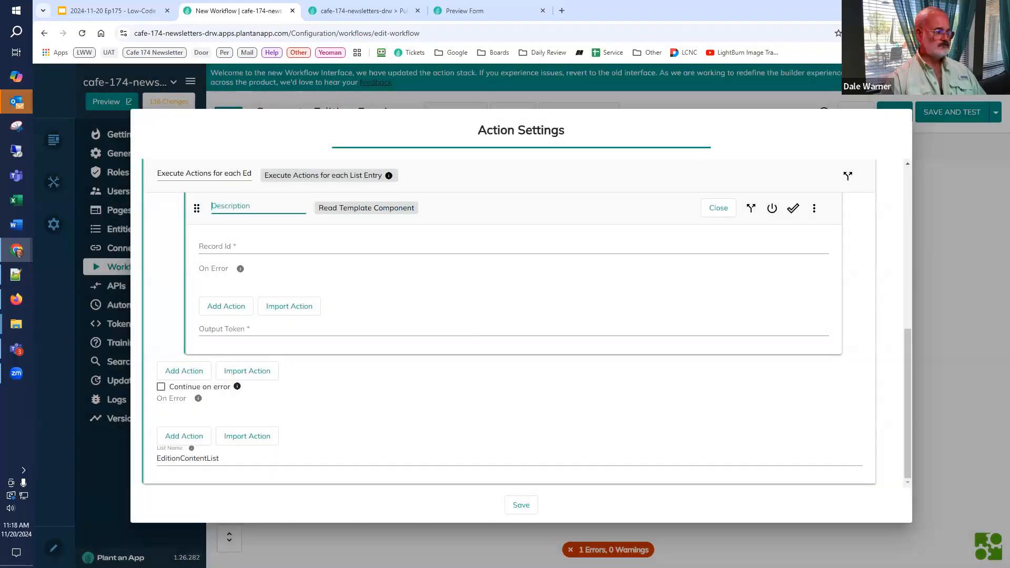
Step: Set the Read Template Component action's record Id to [EditionContentList:TemplateComponent] and its output token to Component
click(265, 246)
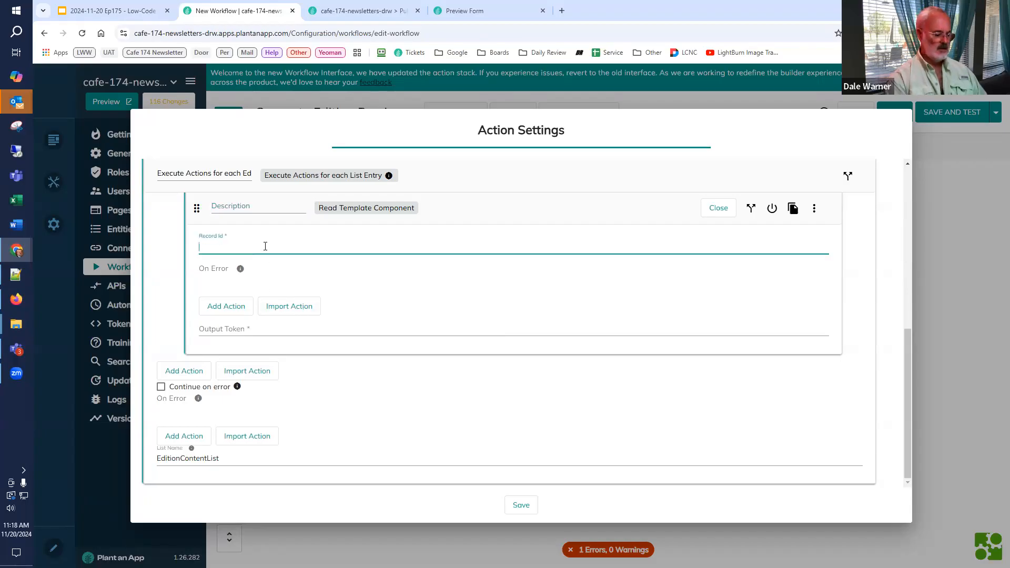
key(super+v)
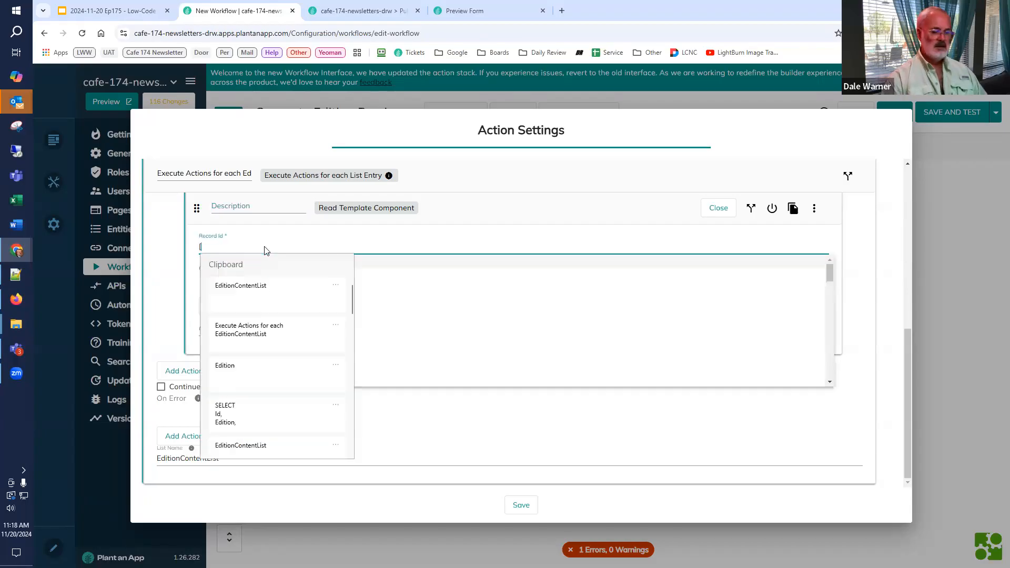
click(263, 289)
text(:)
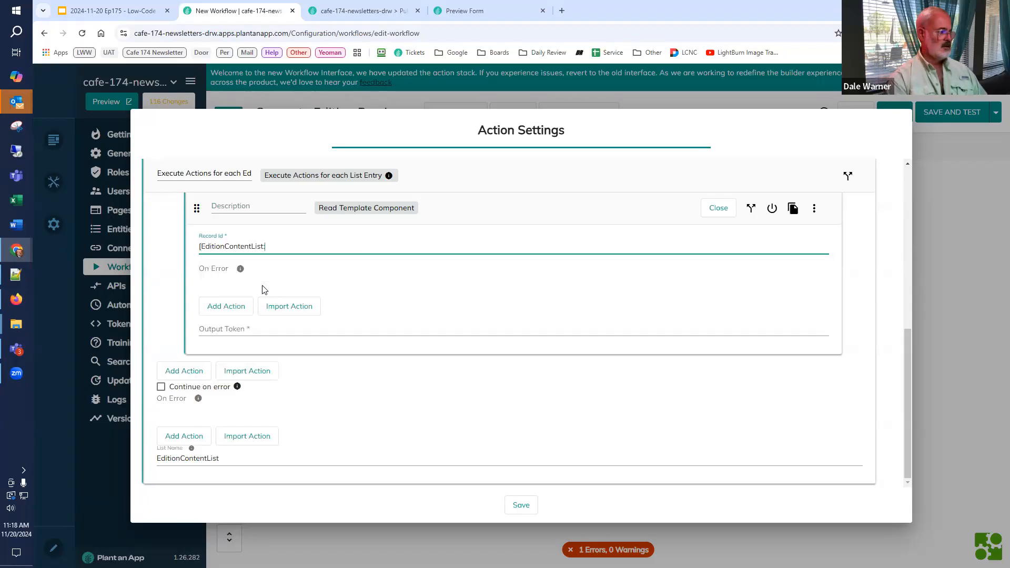
text(TemplateComp)
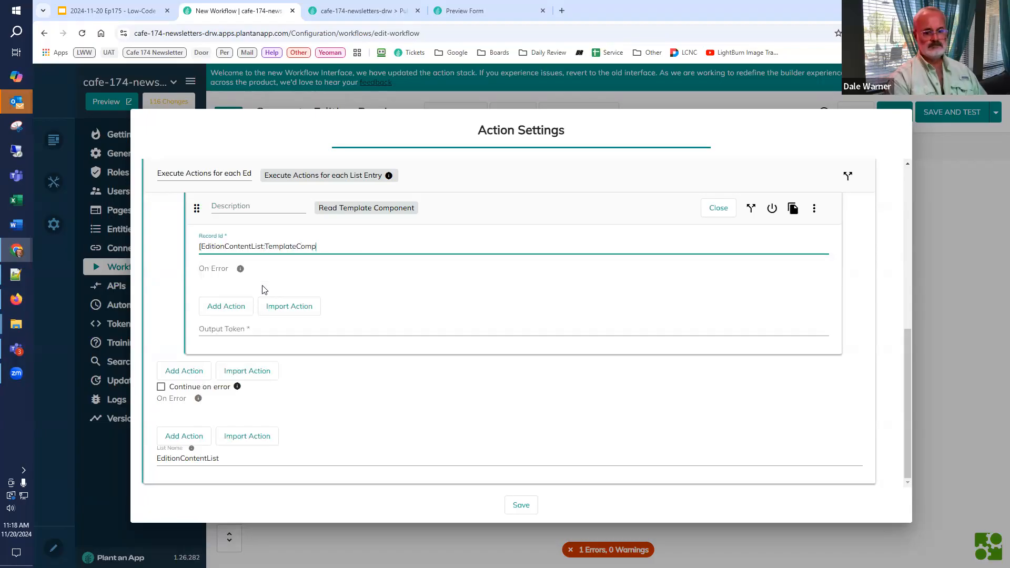
text(onent)
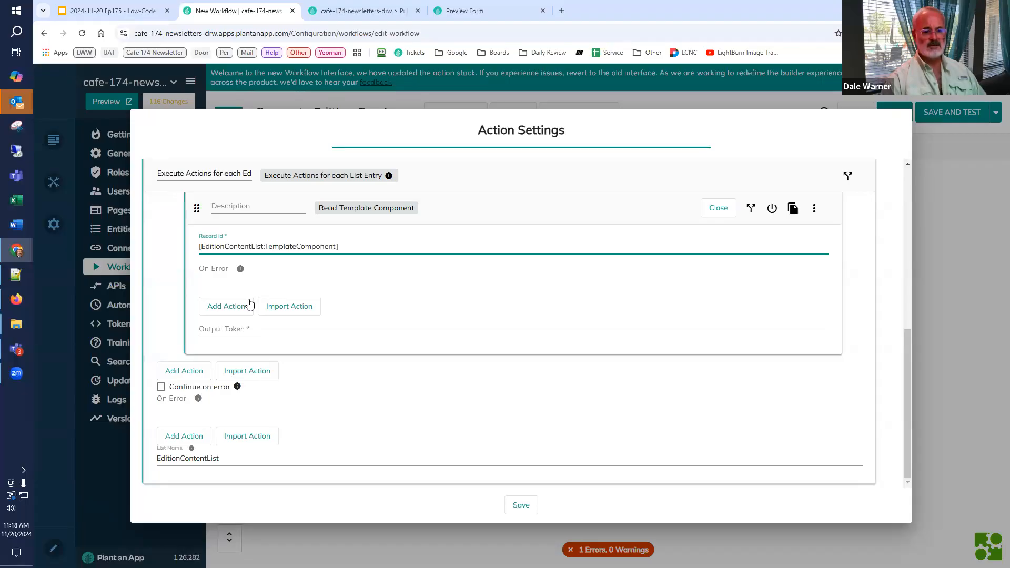
click(226, 328)
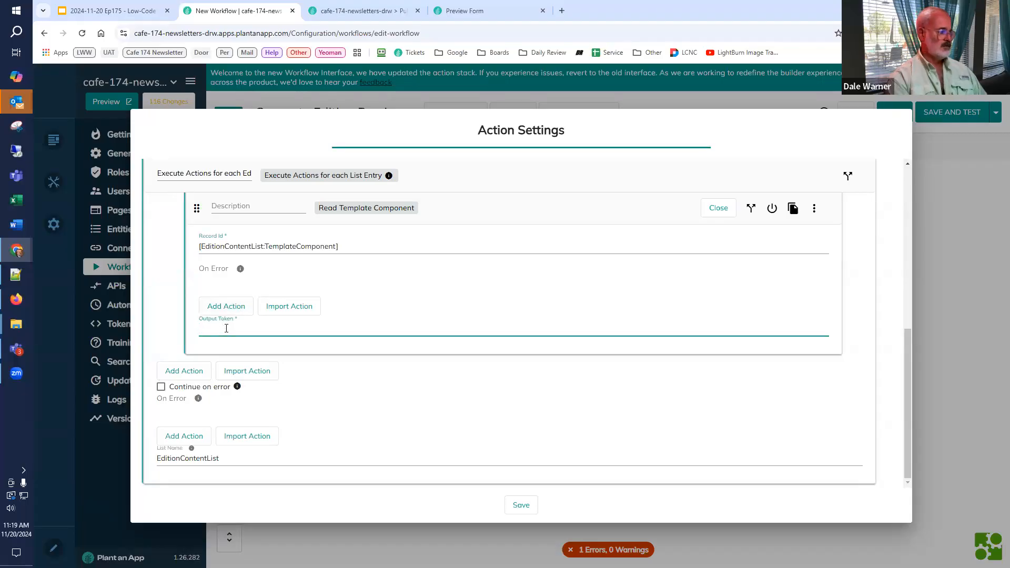
text(Component)
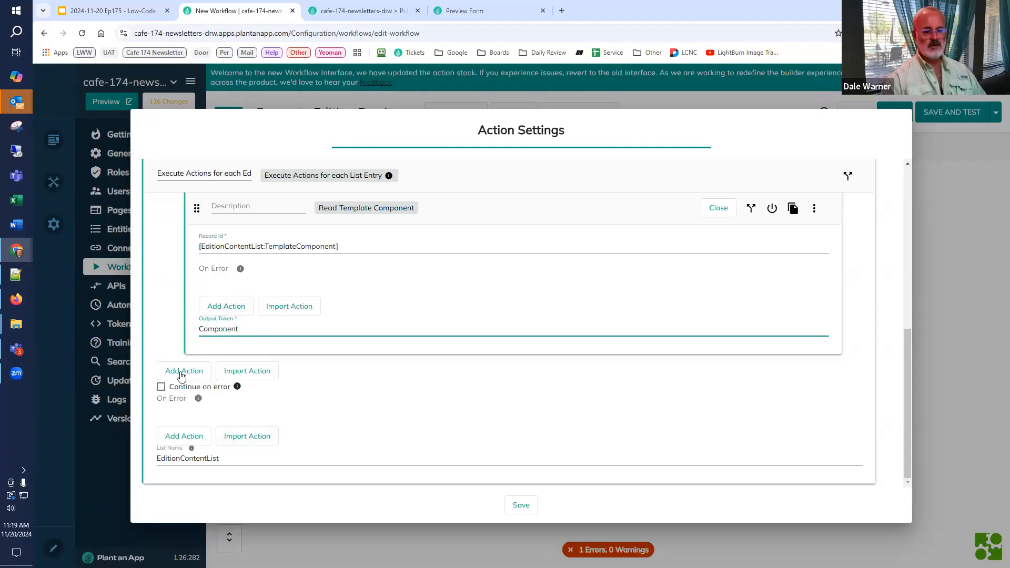
Step: Add a Create/Update Tokens action after Read Template Component in the loop's action list
click(199, 370)
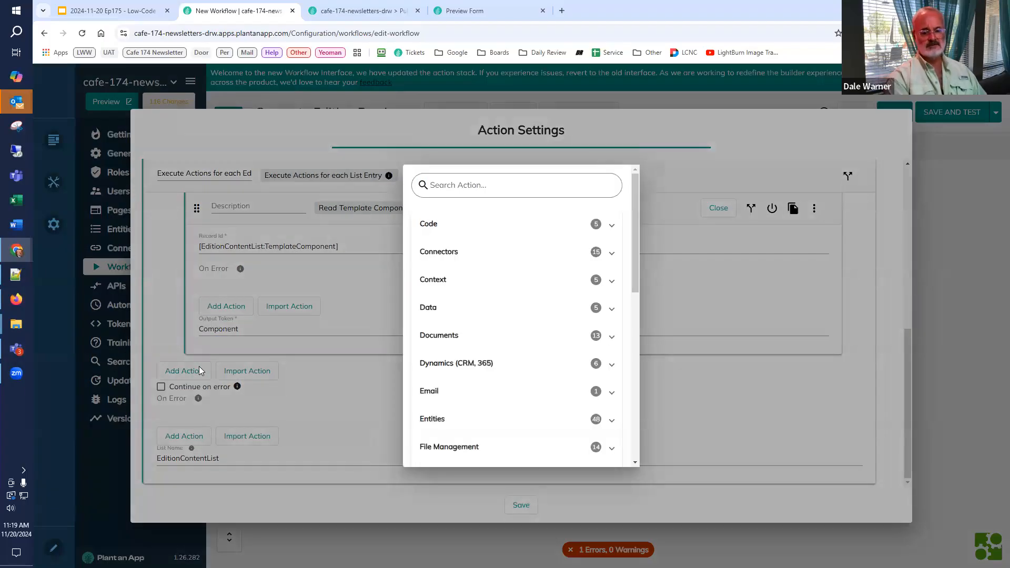
text(tok)
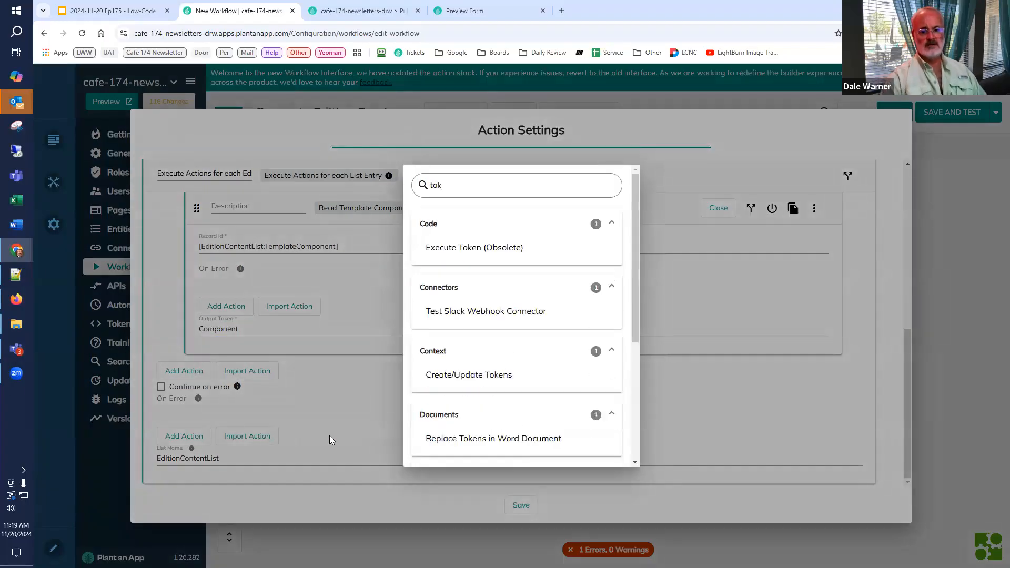
click(453, 381)
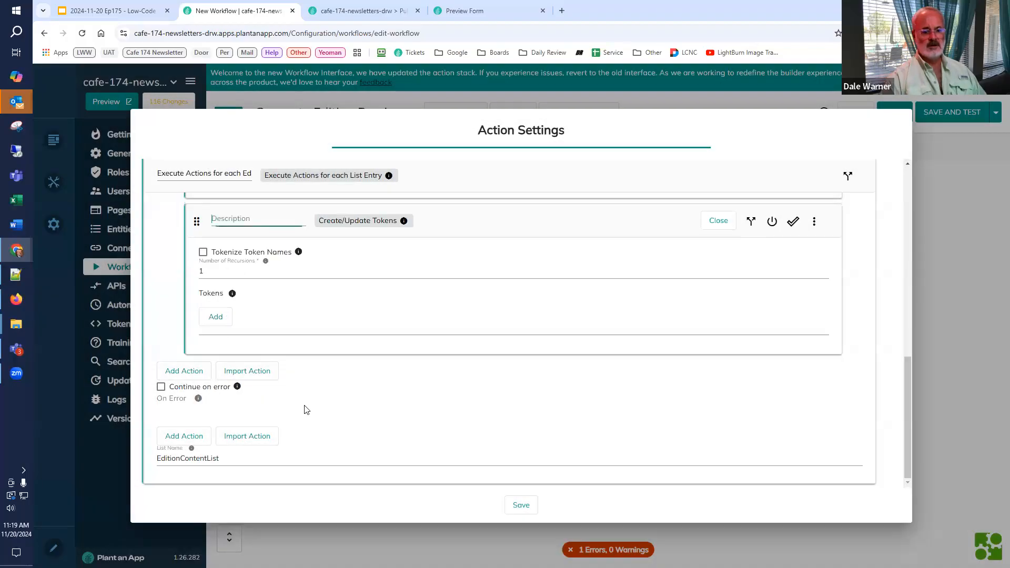
Step: Add a token named NewHTML with the value [Component:HTML] to the Create/Update Tokens action
click(219, 316)
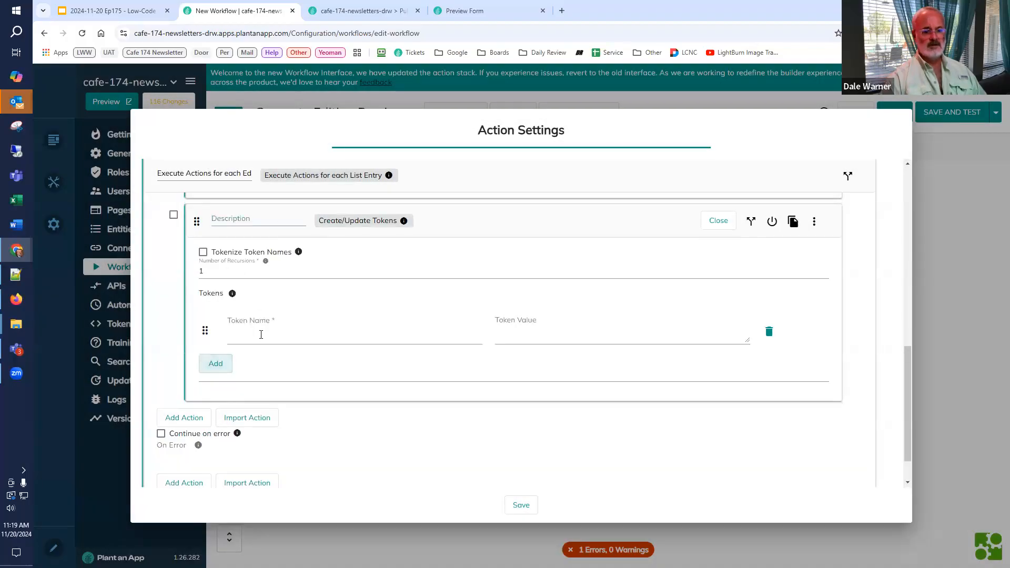
click(262, 334)
text(NewH)
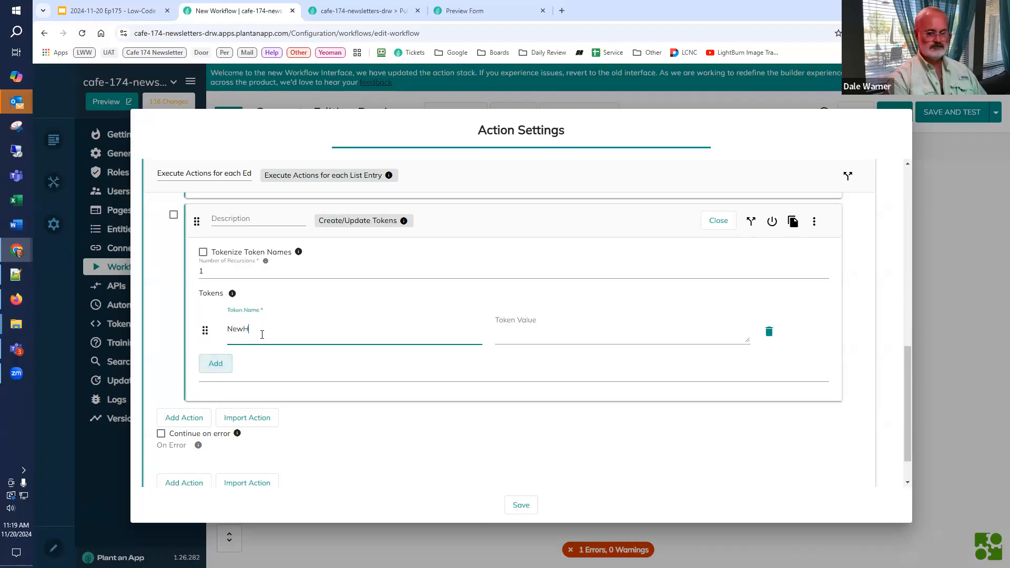
text(TML)
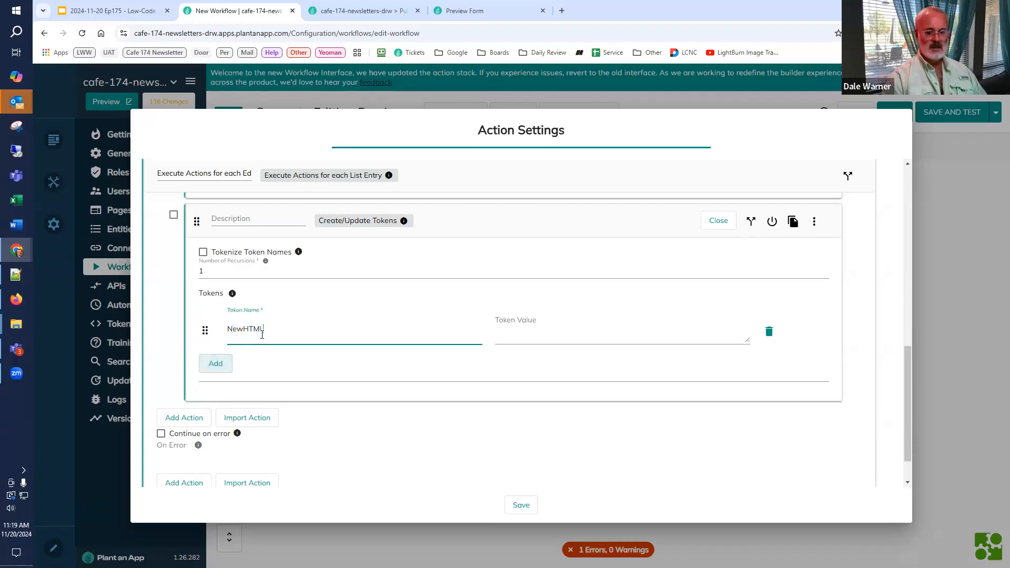
click(522, 328)
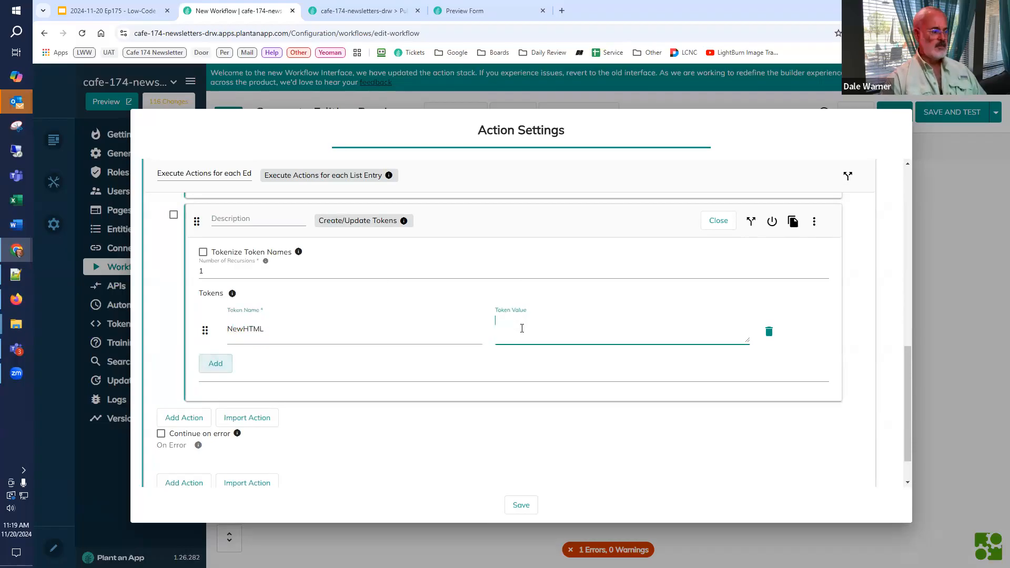
text([Comp)
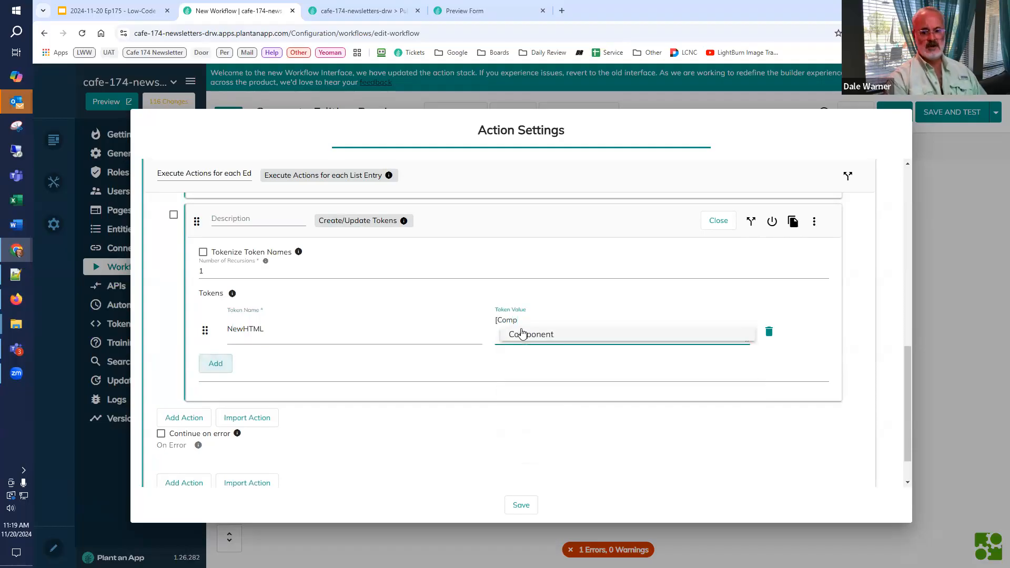
click(522, 334)
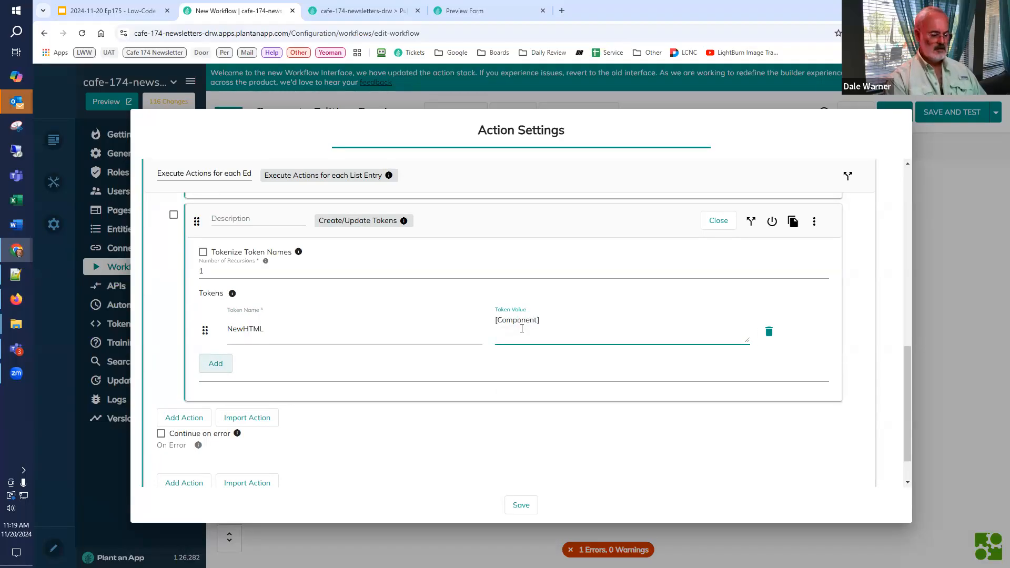
text(:HTML)
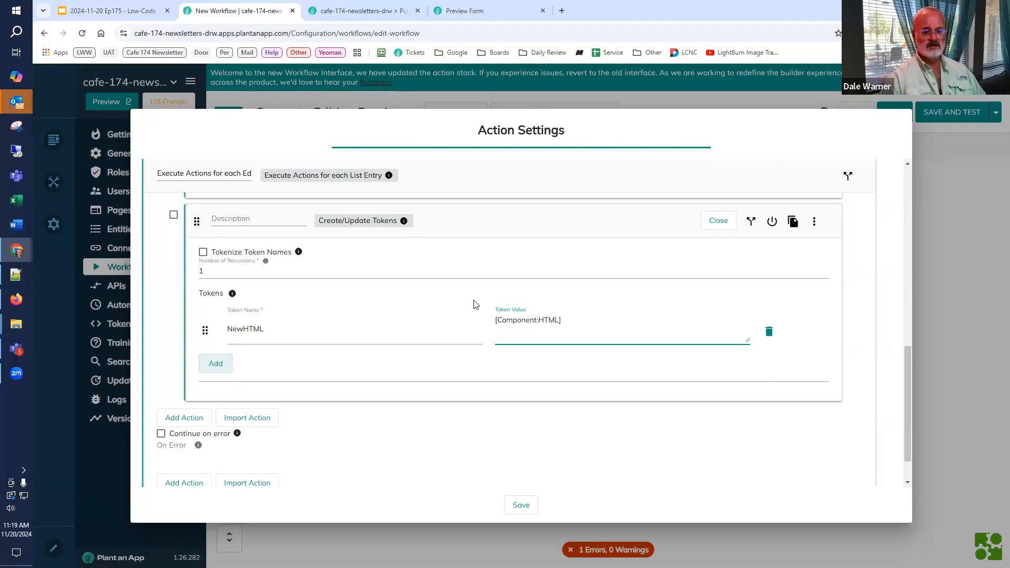
Step: Set the number of recursions of the loop's Create/Update Tokens action to 3
scroll(335, 285, up, 2)
scroll(318, 304, up, 2)
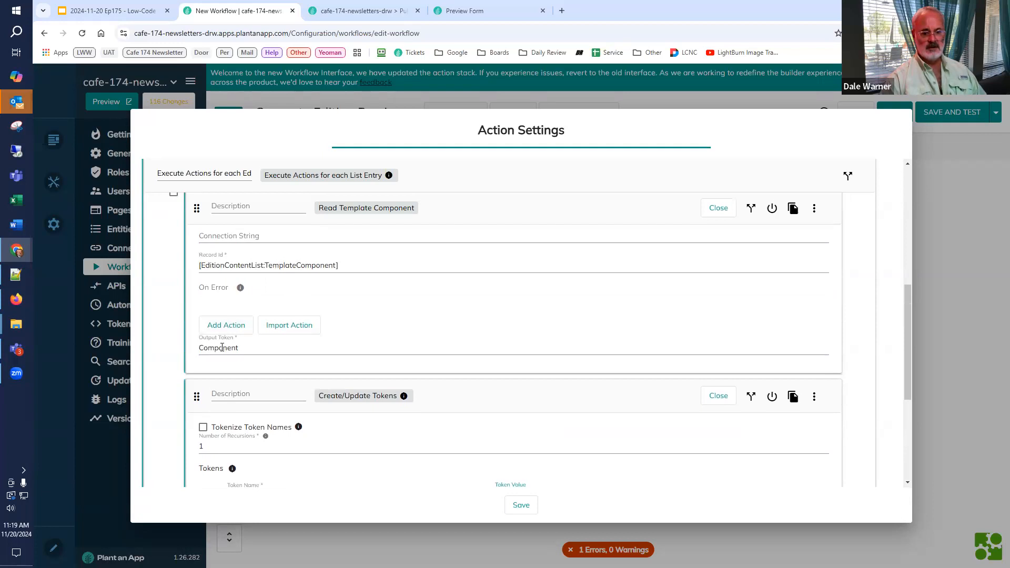
scroll(497, 378, down, 3)
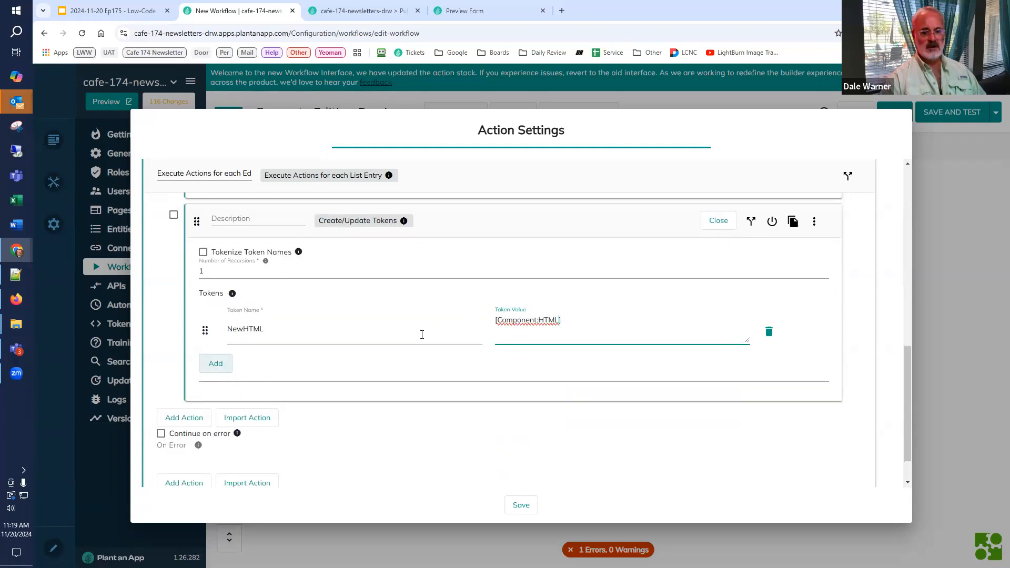
double_click(198, 274)
text(3)
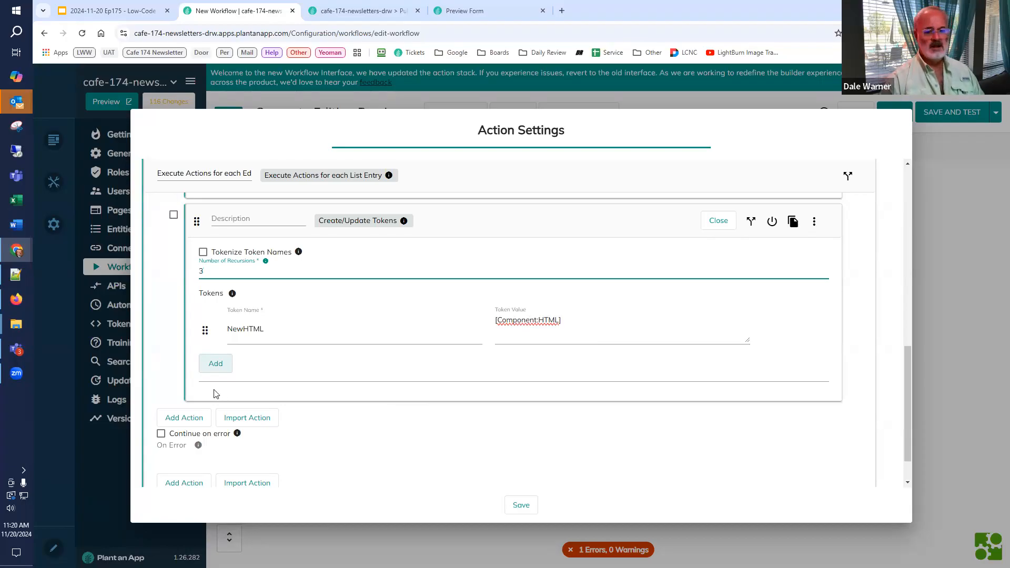
Step: Add a second Create/Update Tokens action to the loop's action list and save the loop's settings
click(184, 418)
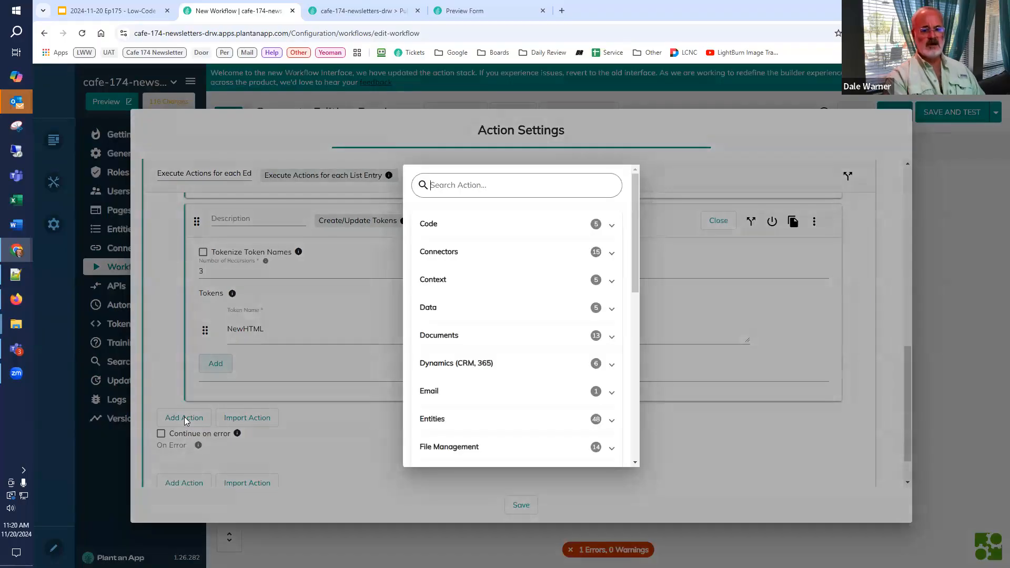
text(tok)
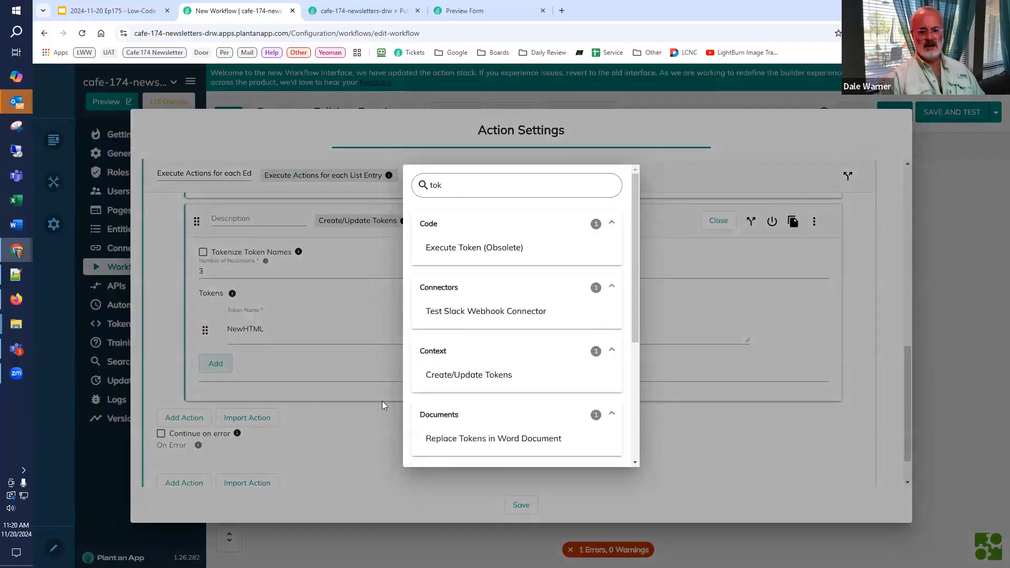
click(435, 376)
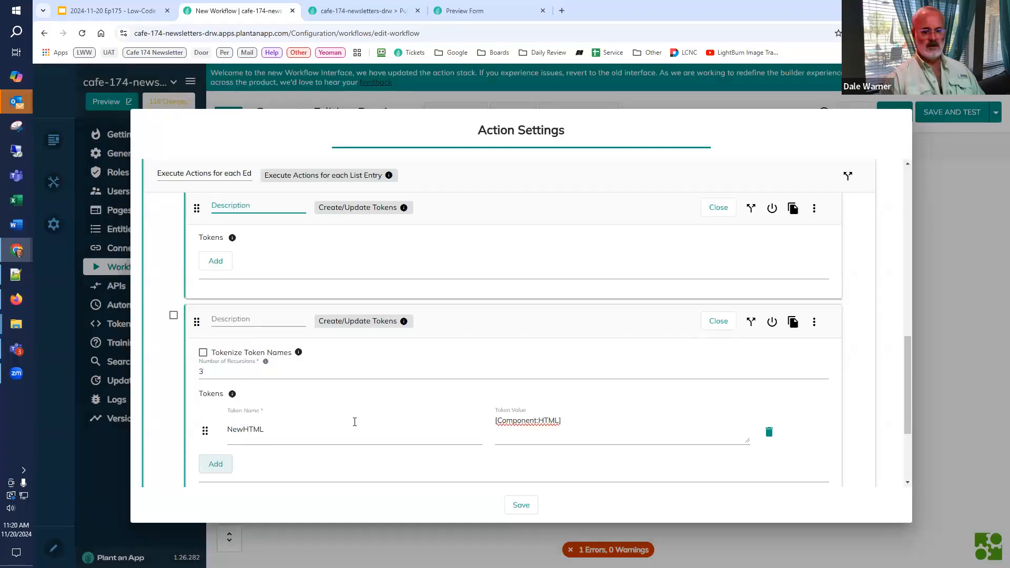
scroll(355, 422, down, 2)
scroll(353, 423, up, 2)
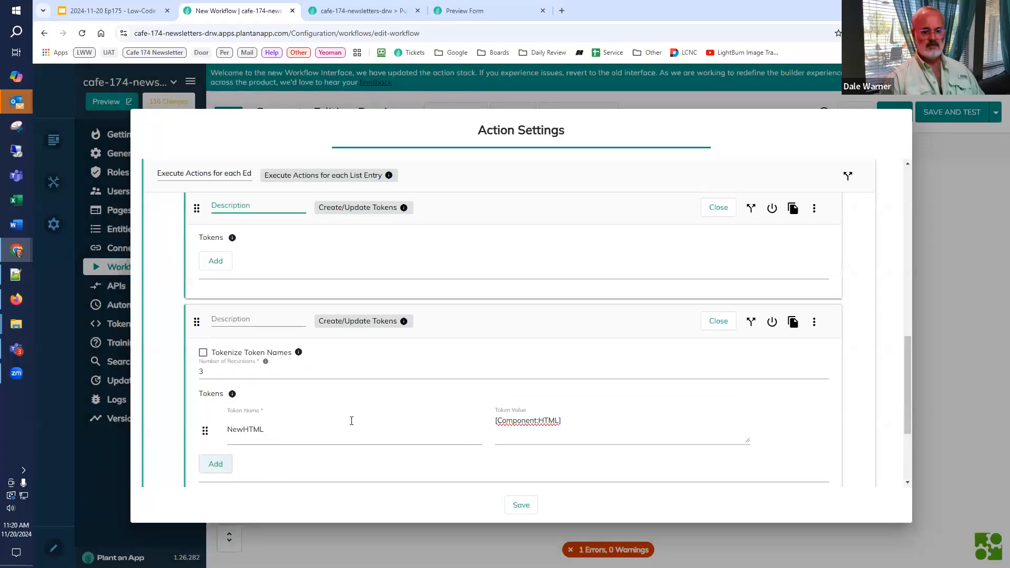
scroll(352, 421, up, 2)
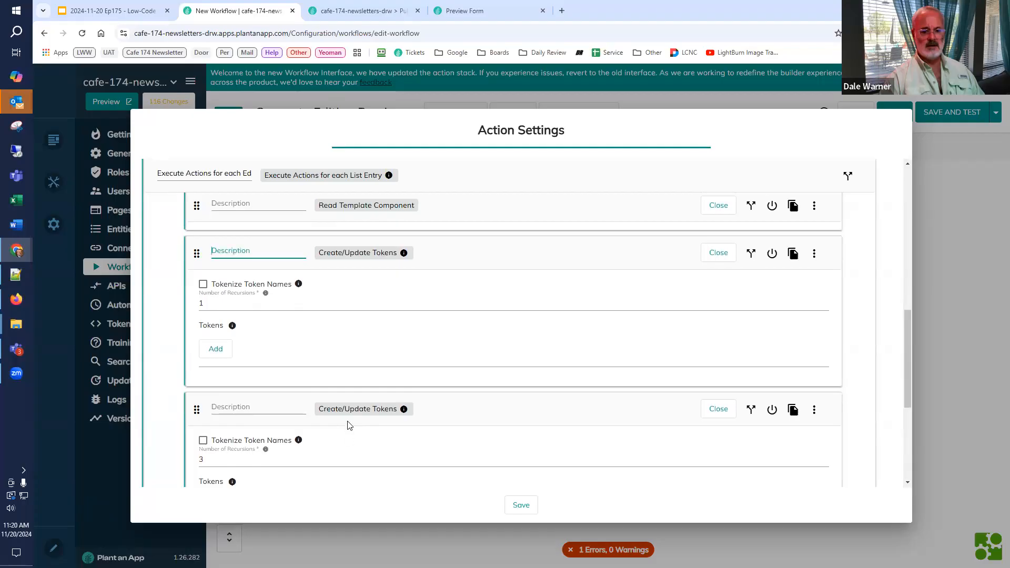
click(513, 503)
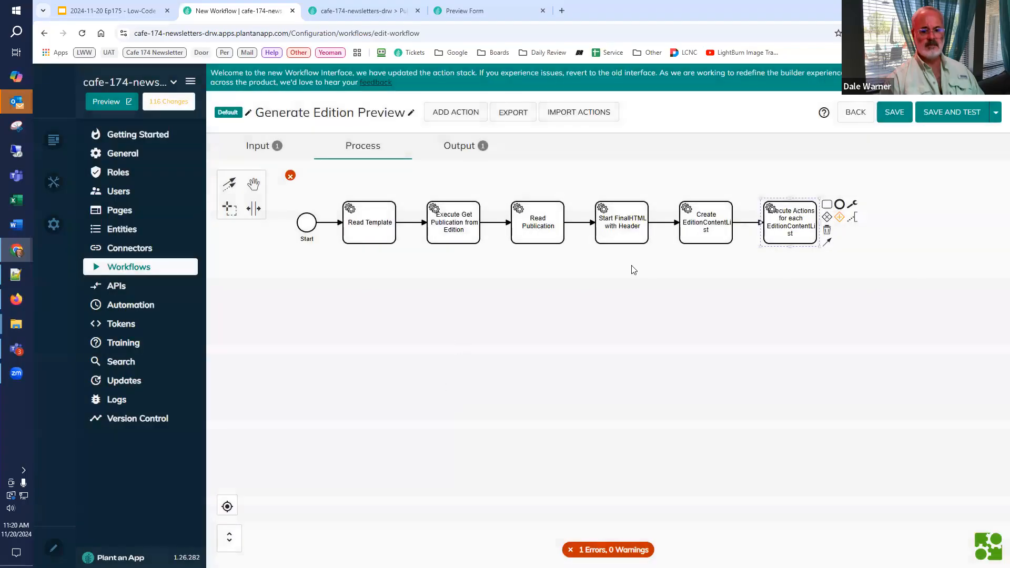
Step: Reopen the EditionContentList loop's settings and add a token named FinalHTML to its last, still empty Create/Update Tokens action
double_click(808, 221)
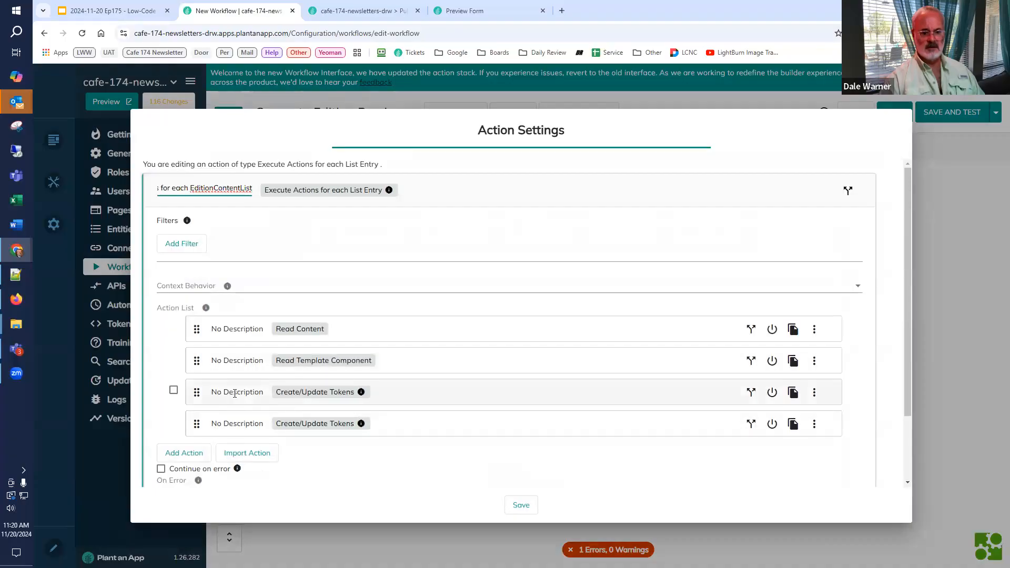
click(235, 393)
scroll(234, 397, down, 2)
scroll(235, 398, down, 2)
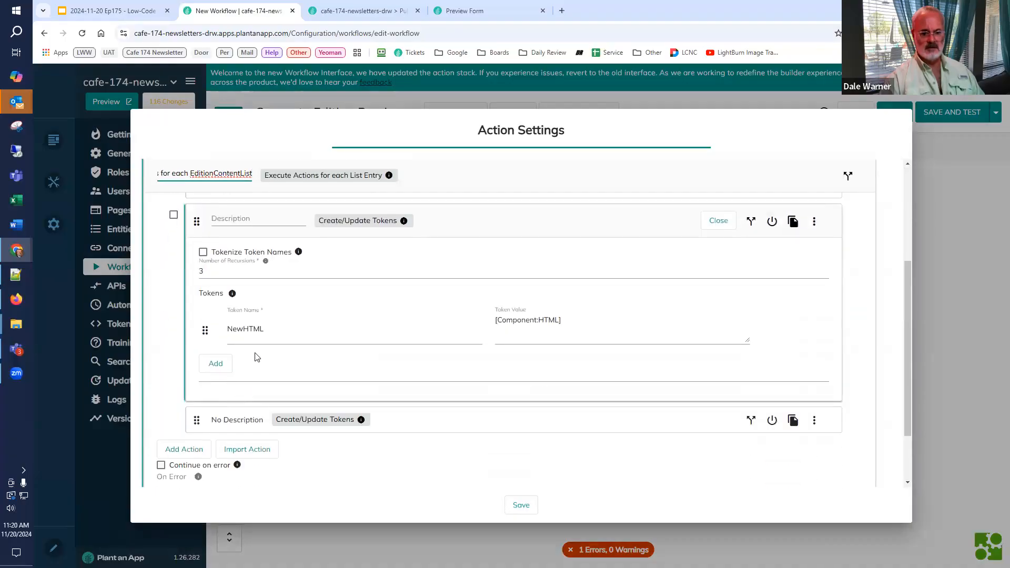
click(226, 420)
scroll(258, 419, down, 2)
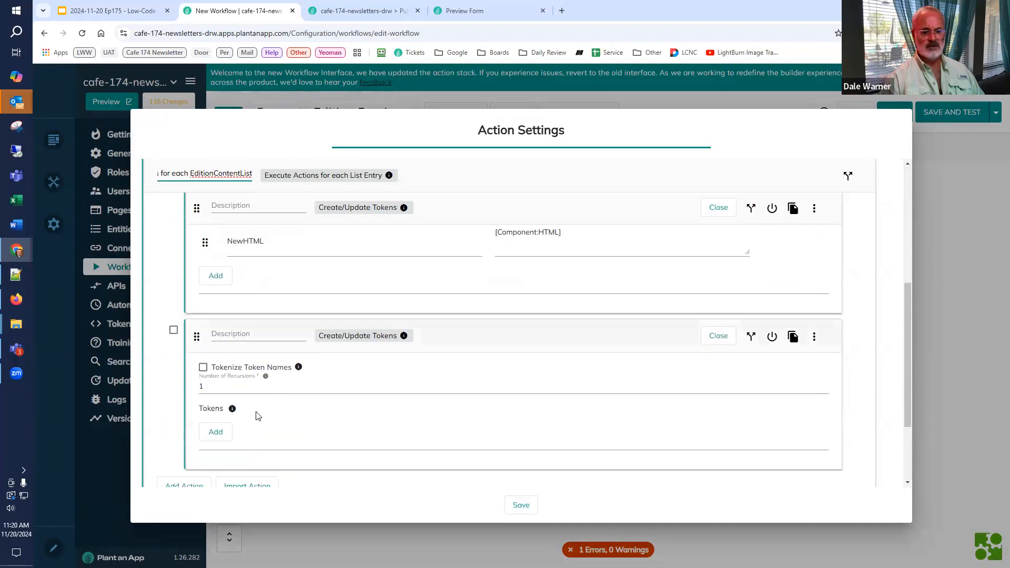
click(222, 432)
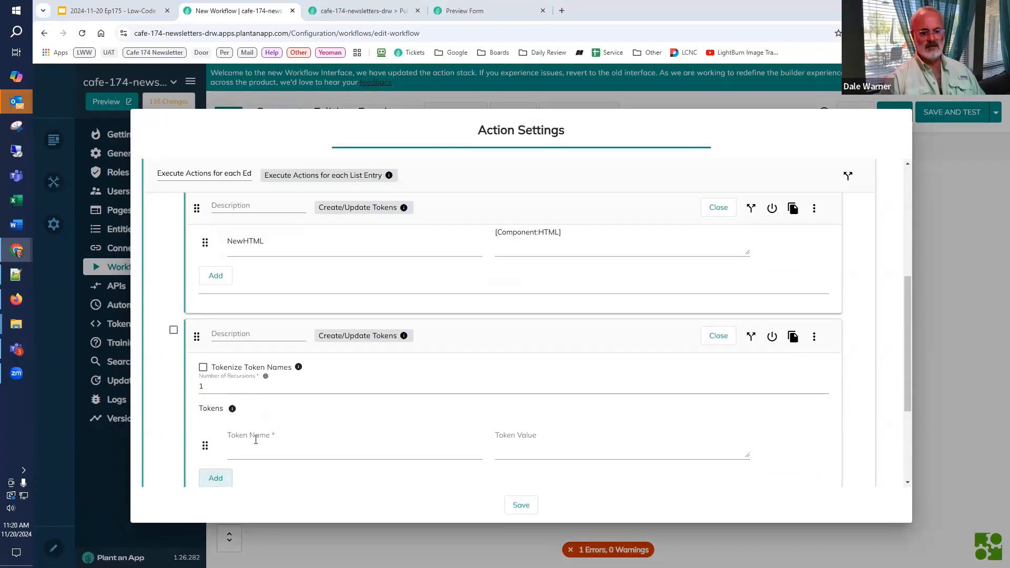
click(264, 449)
text(FinalHTML)
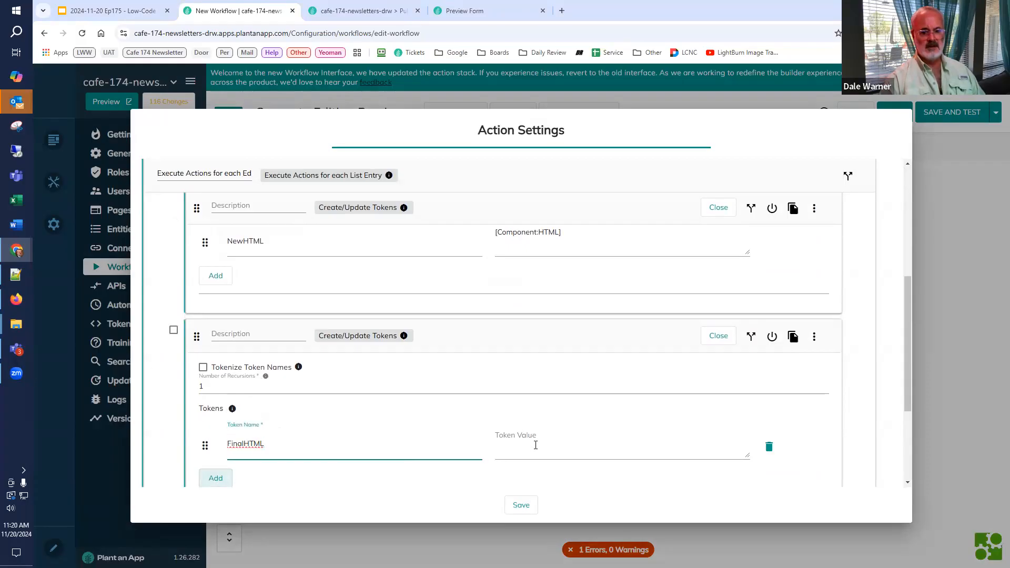
Step: Set the value of the loop's FinalHTML token to [FinalHTML]
click(288, 245)
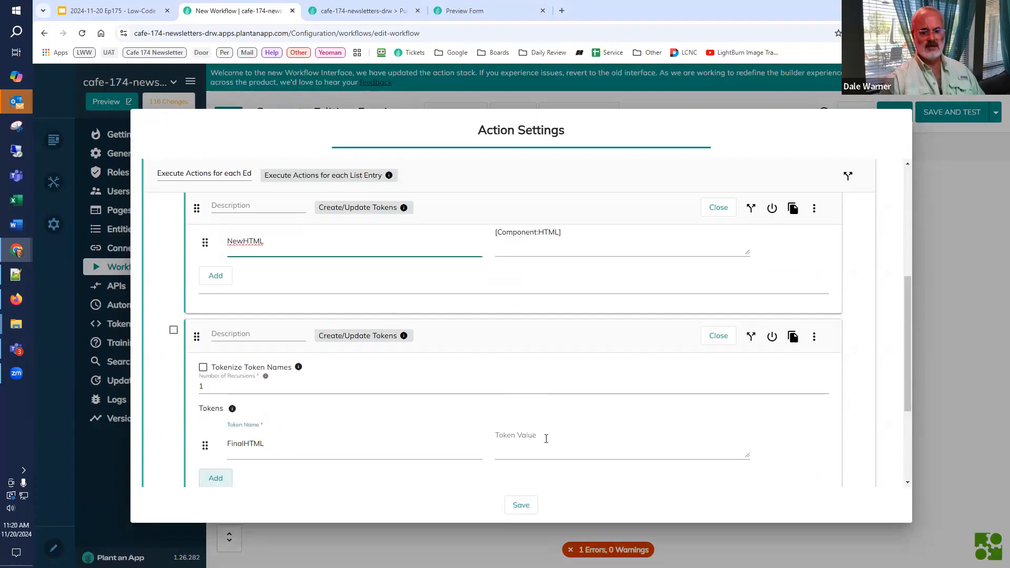
click(547, 439)
text([p)
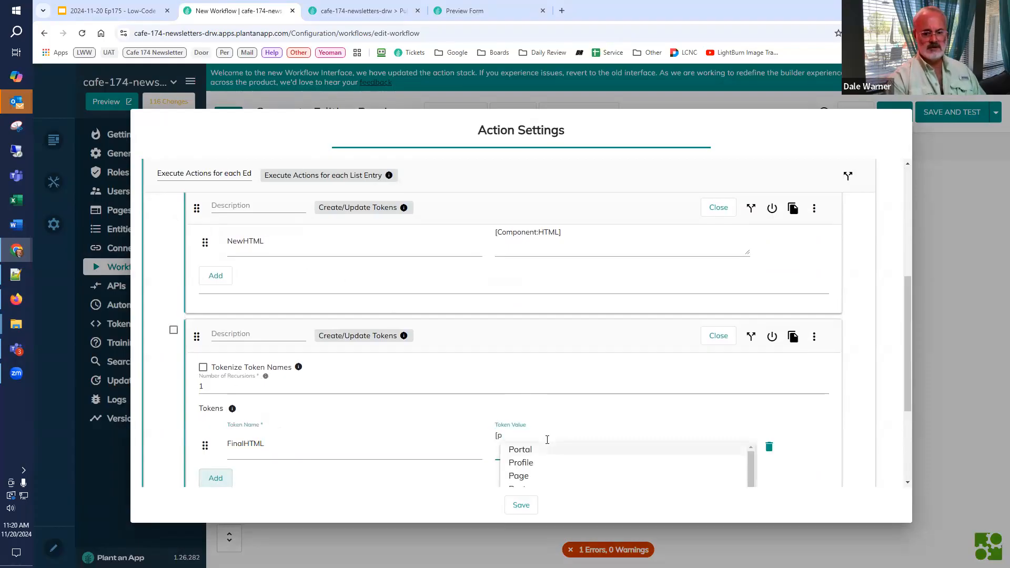
key(BackSpace)
key(BackSpace)
text([)
key(ctrl+v)
text(])
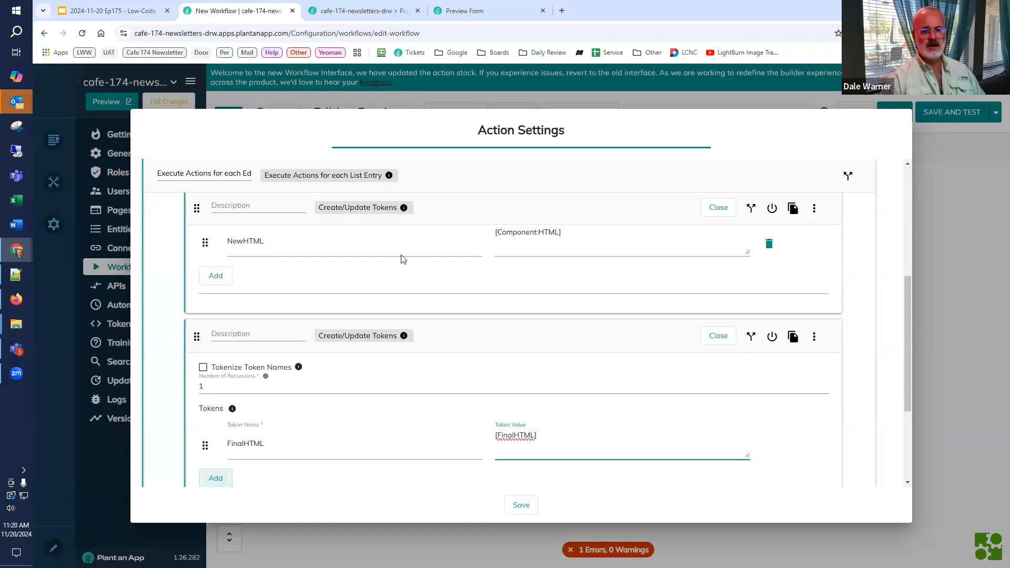
Step: Append [NewHTML] on a new line in the value of the loop's FinalHTML token
drag(380, 247, 220, 250)
key(ctrl+c)
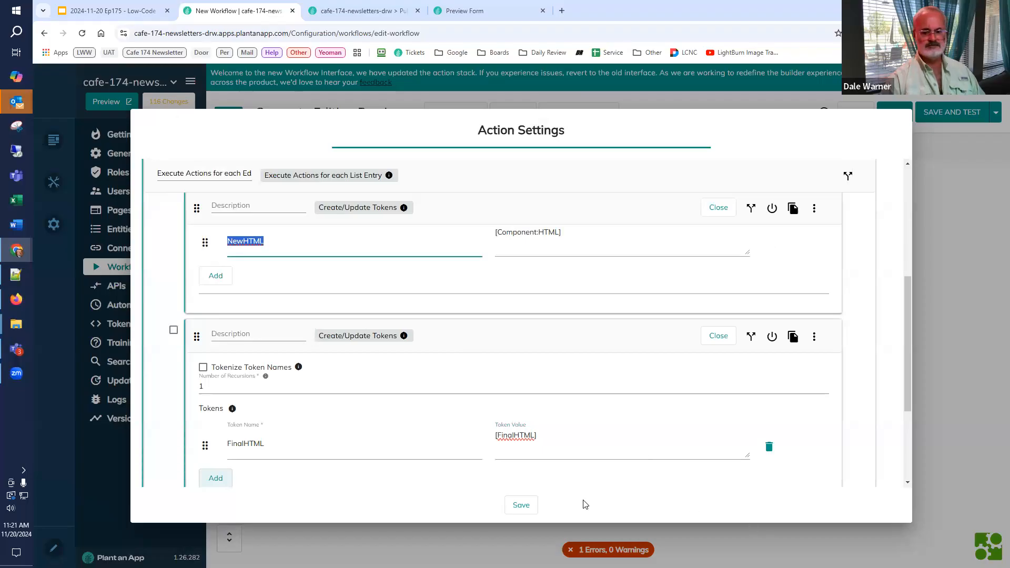
click(543, 453)
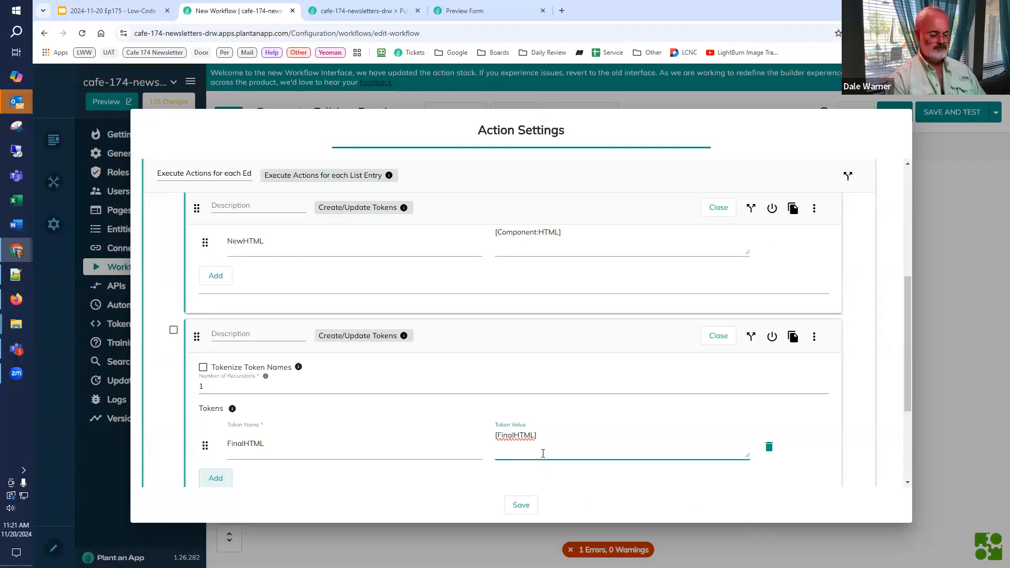
key(Return)
text([)
key(ctrl+v)
text(])
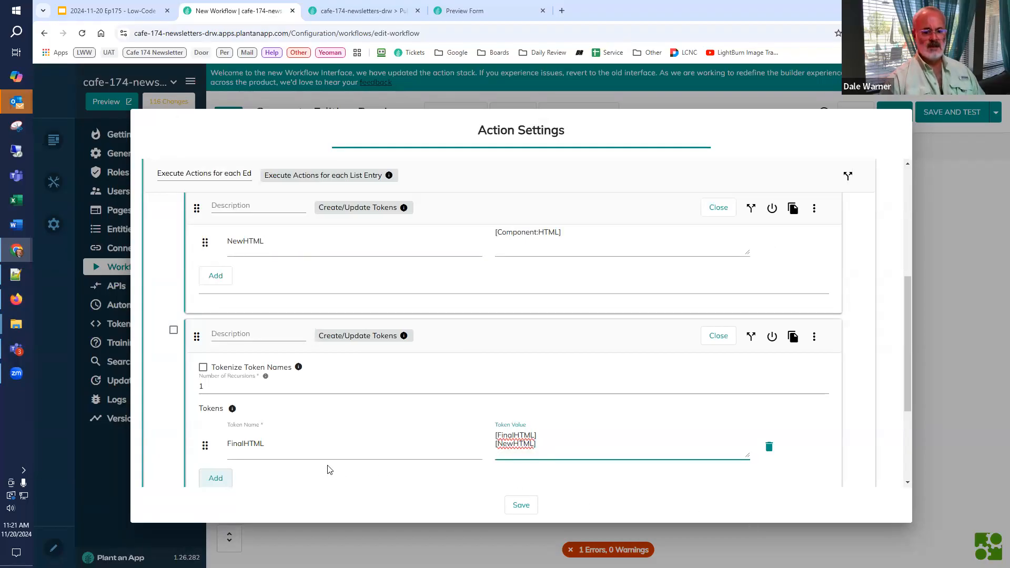
Step: Give the loop's last Create/Update Tokens action the description "Append to FinalHTML" and save the loop's settings
click(227, 334)
text(Append to)
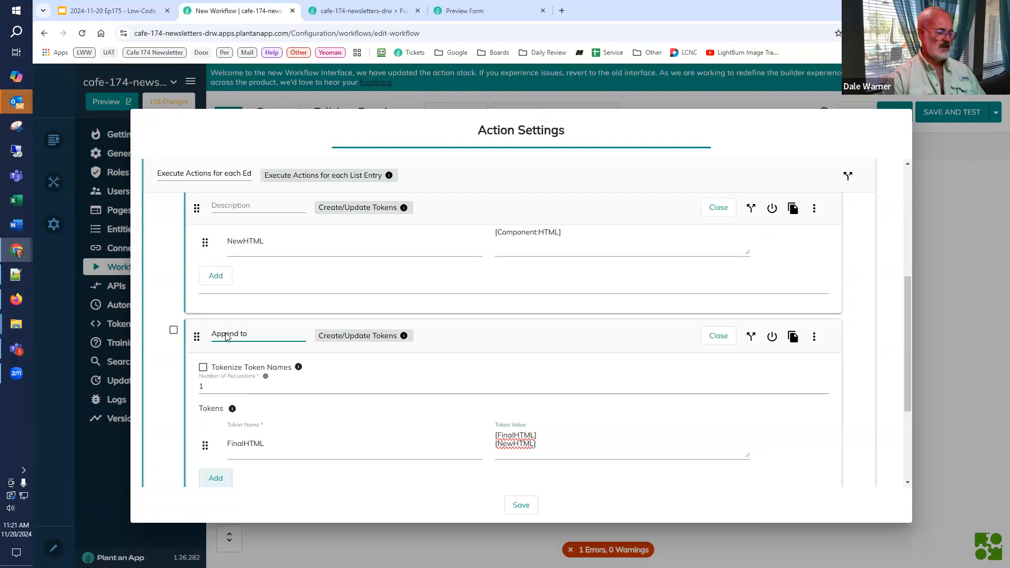
key(super+v)
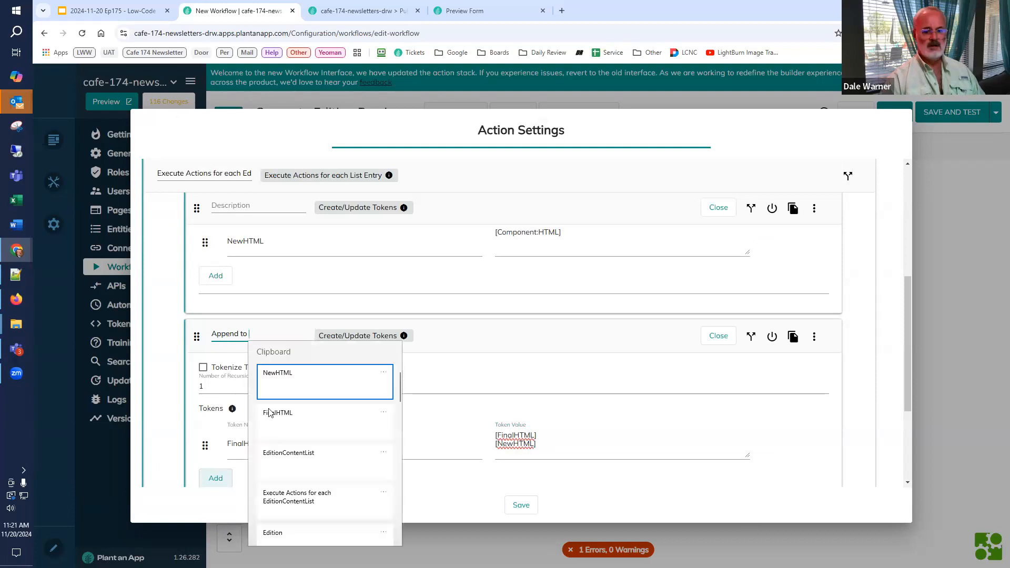
click(282, 414)
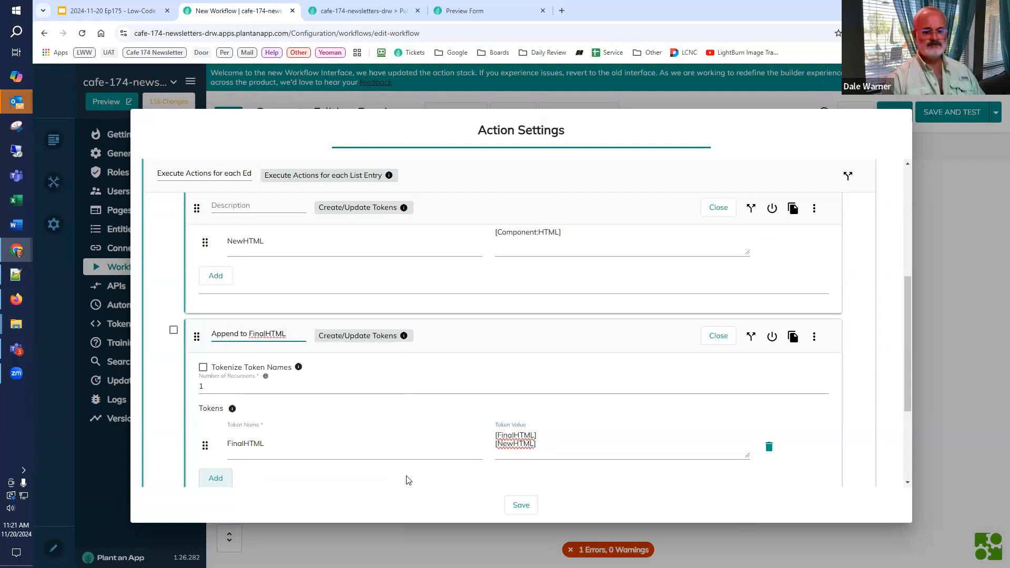
scroll(352, 444, down, 3)
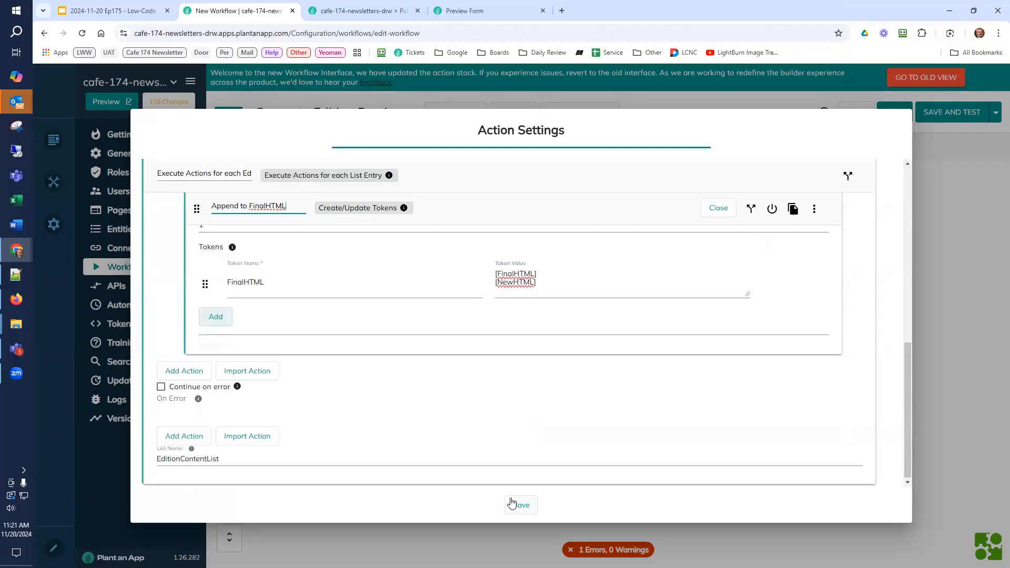
scroll(505, 481, up, 5)
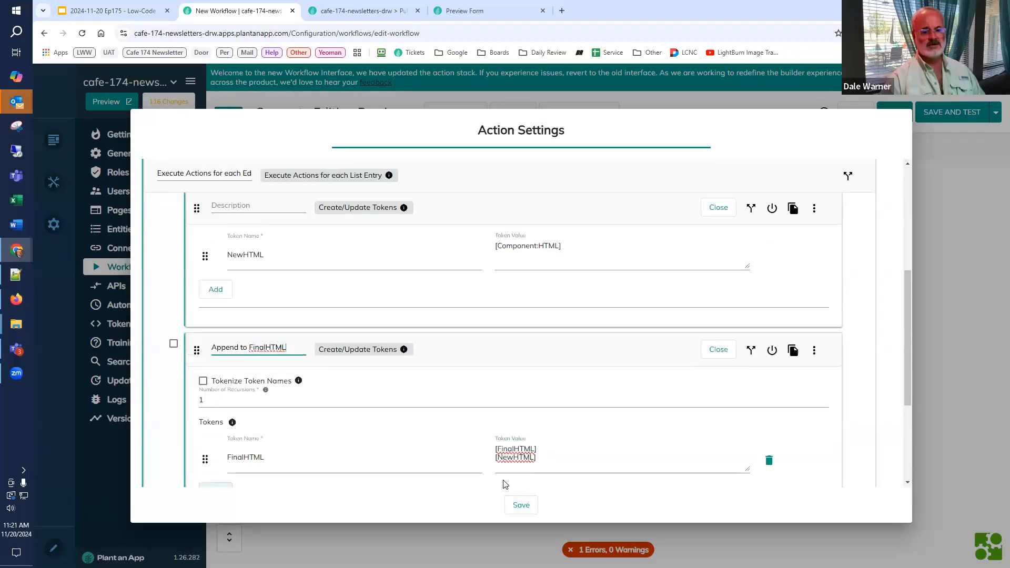
scroll(503, 485, up, 2)
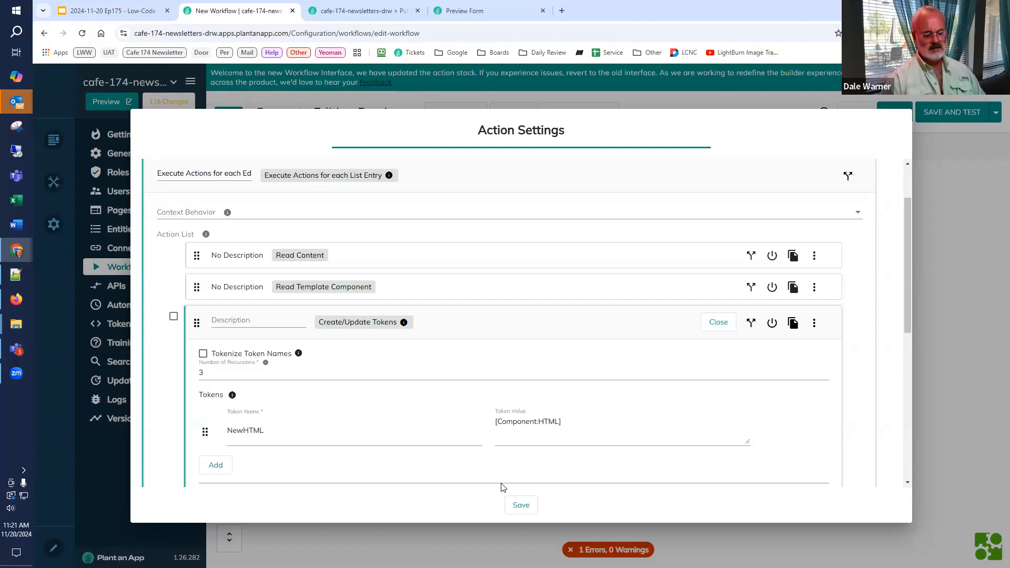
click(521, 505)
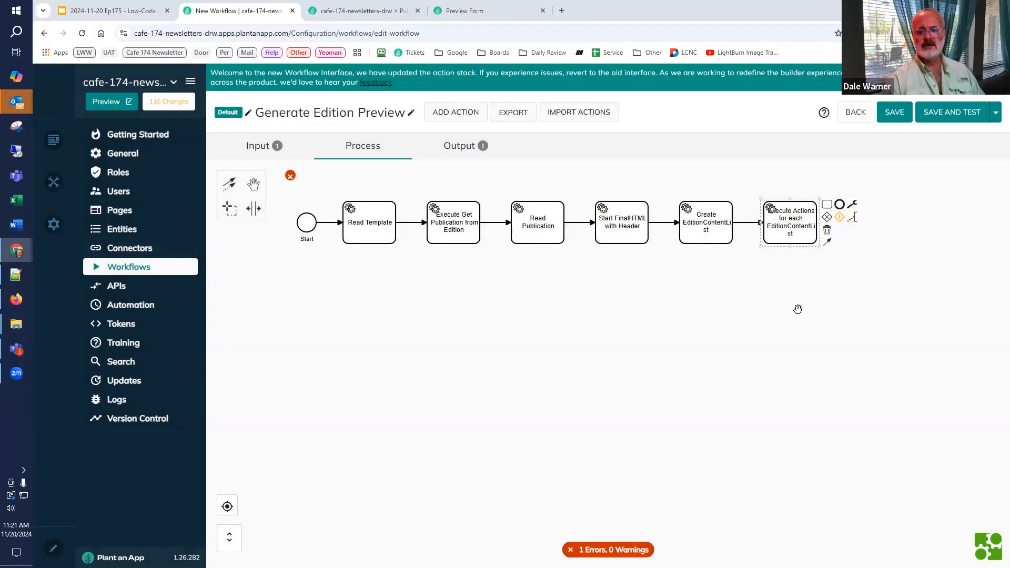
Step: Attach a text annotation reading "This is the main work" to the EditionContentList loop in the workflow diagram
drag(797, 310, 738, 376)
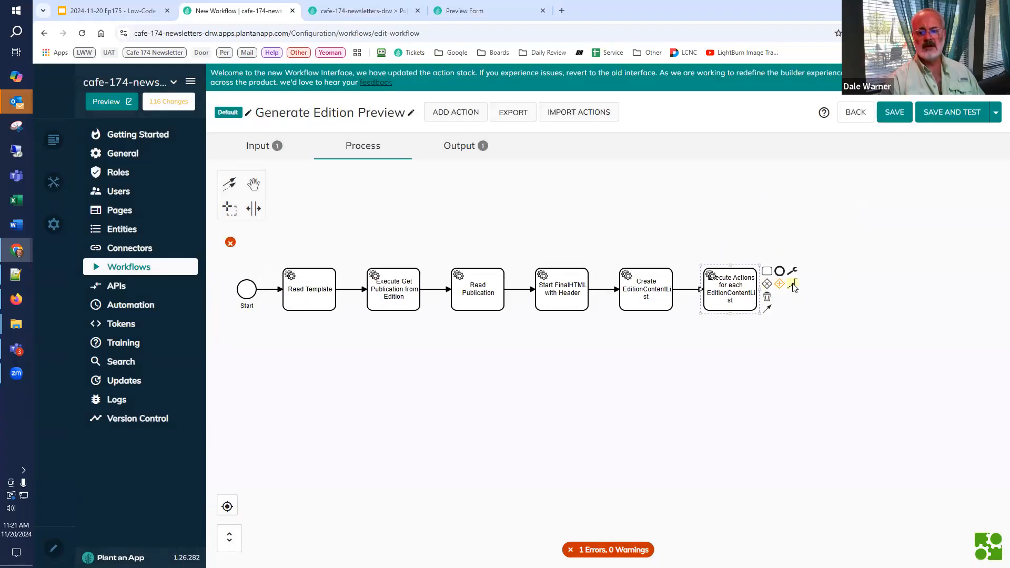
click(792, 285)
text(Th)
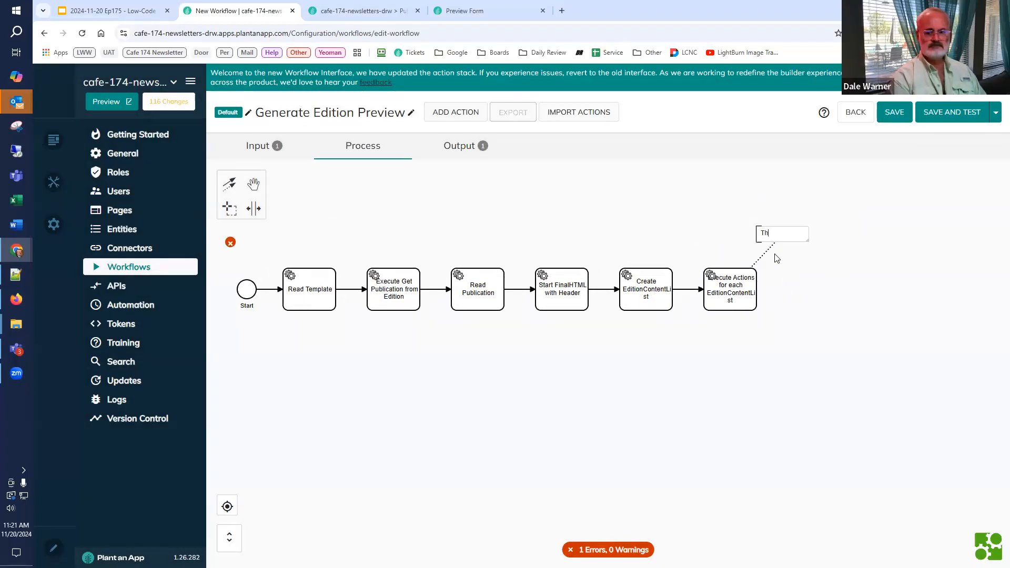
text(is is the main workf)
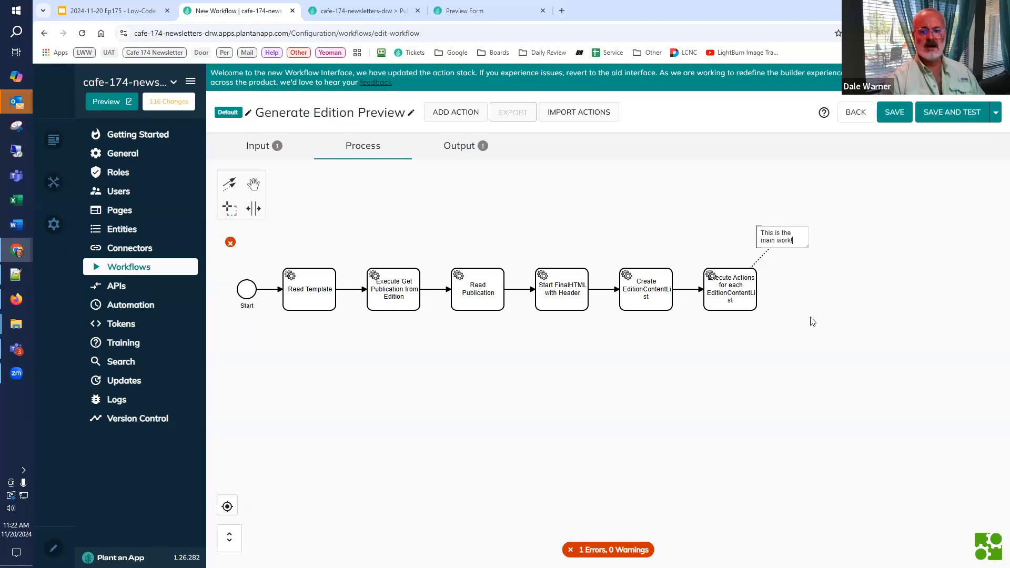
click(811, 321)
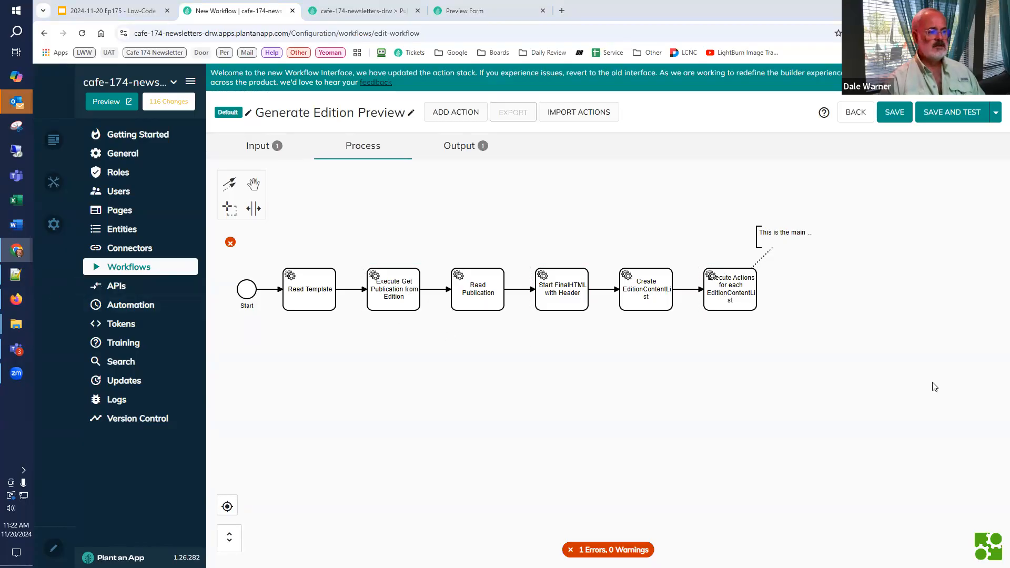
Step: Add a Create/Update Tokens action directly after the EditionContentList loop in the workflow
click(757, 280)
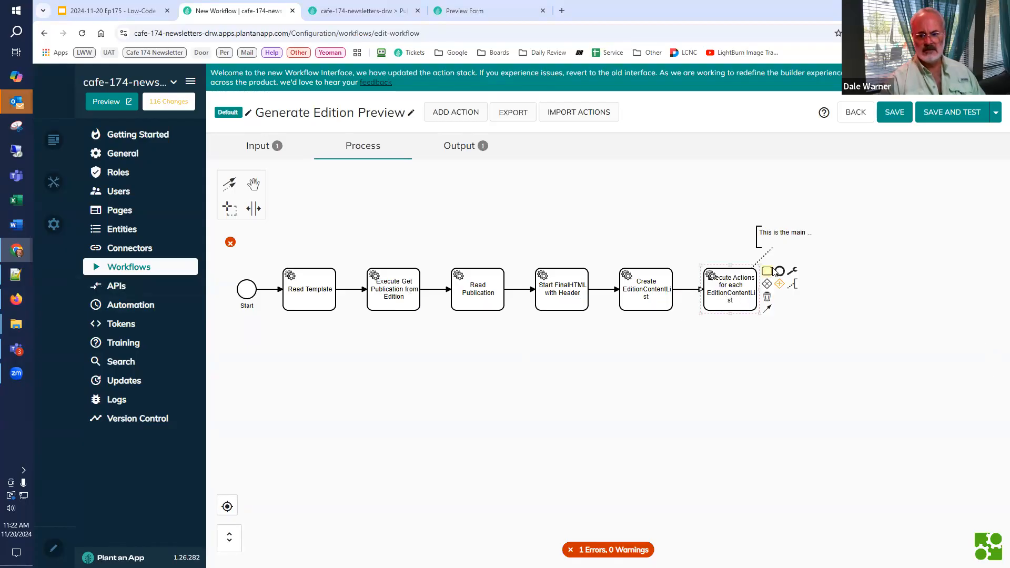
click(767, 272)
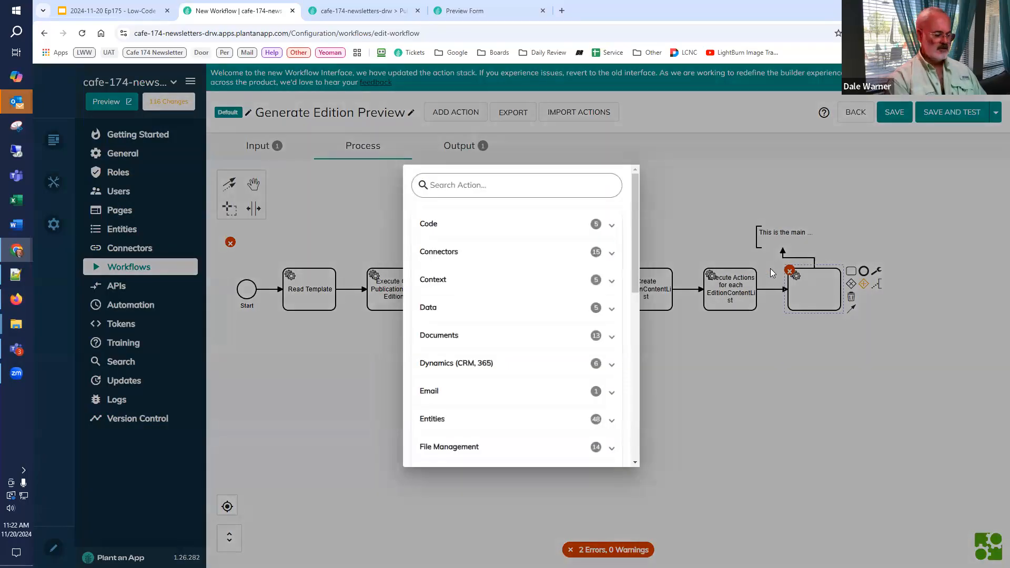
text(tok)
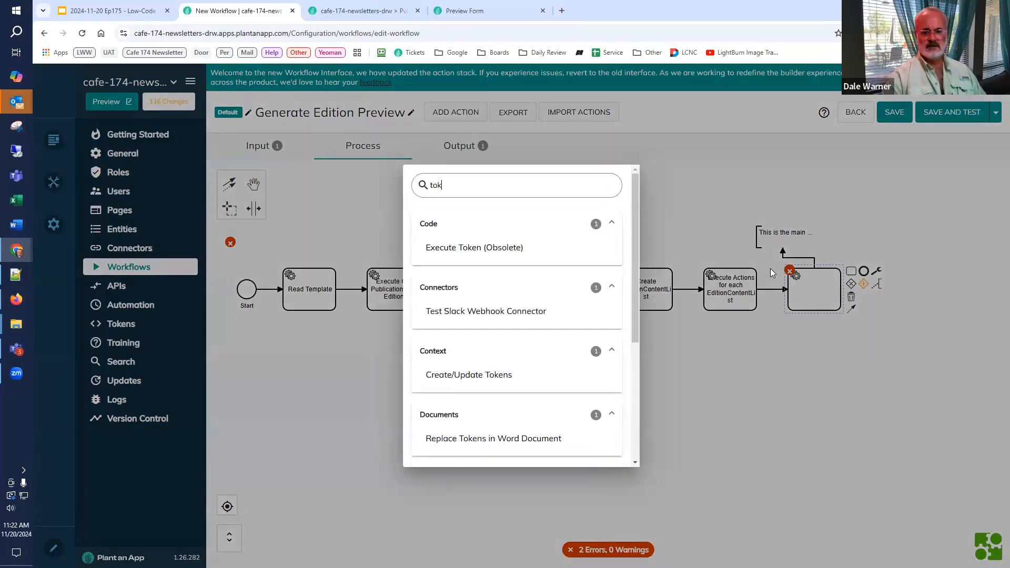
click(529, 376)
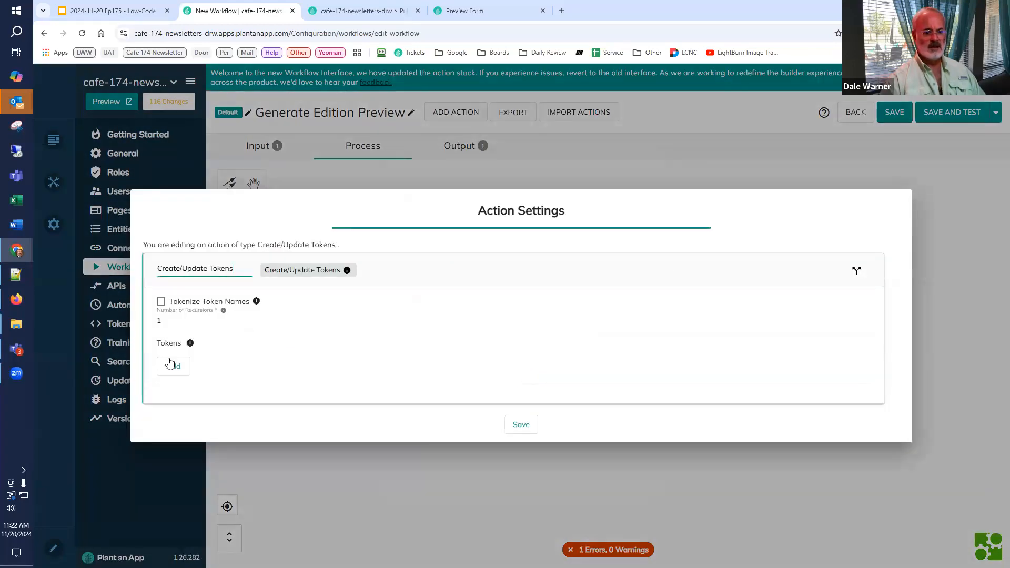
Step: Create a FinalHTML token containing [FinalHTML] and [Template:Footer] on separate lines, set the recursions to 3, and save the action
click(169, 364)
click(221, 359)
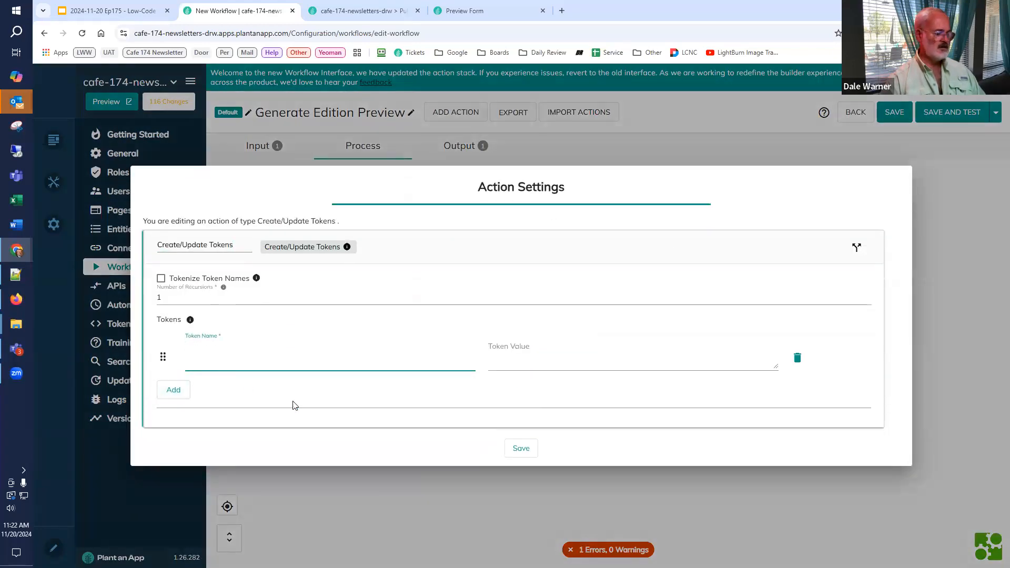
key(super+v)
click(252, 440)
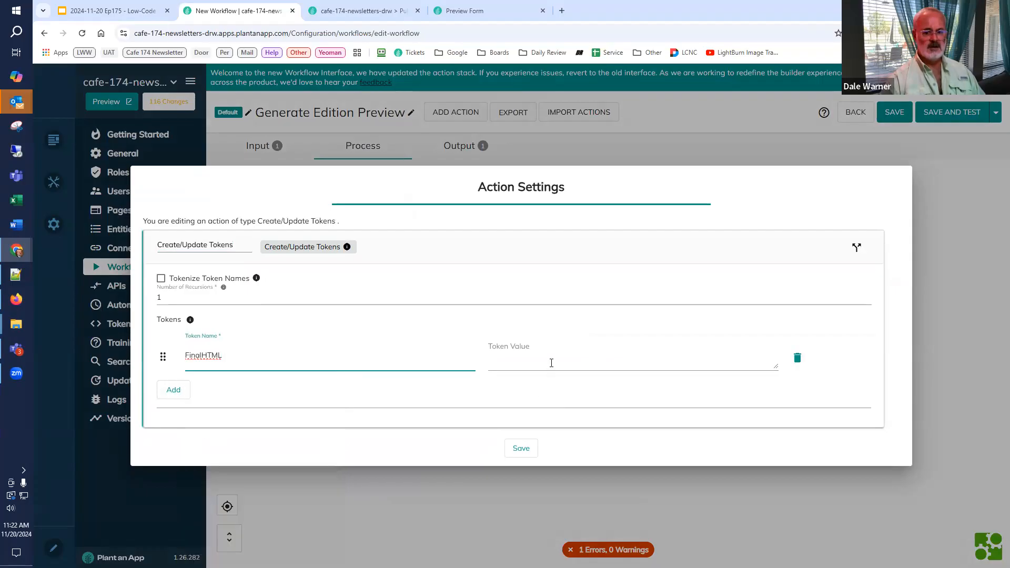
click(552, 363)
text([FinalHTML] )
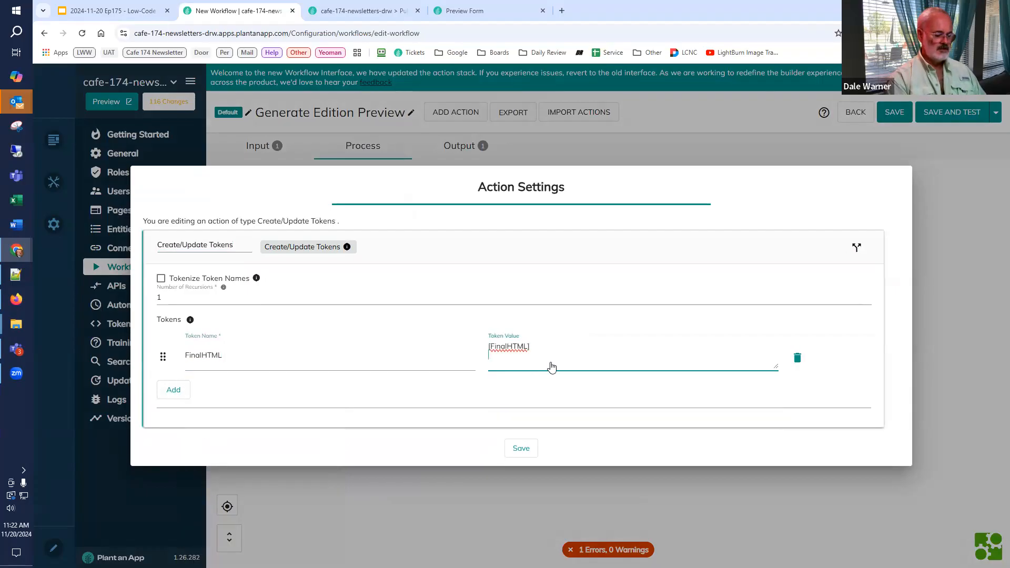
text([Temp)
key(Return)
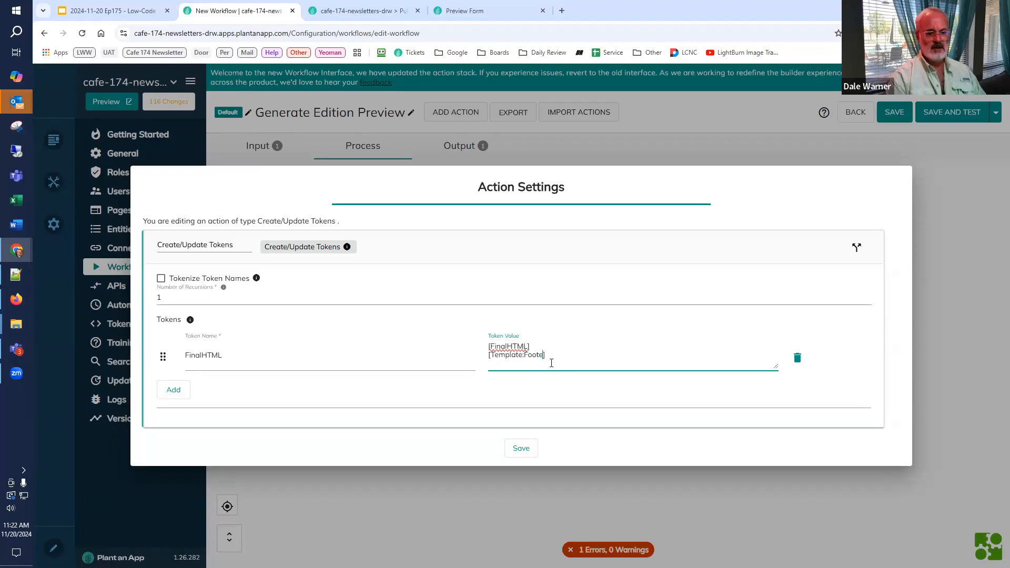
double_click(175, 296)
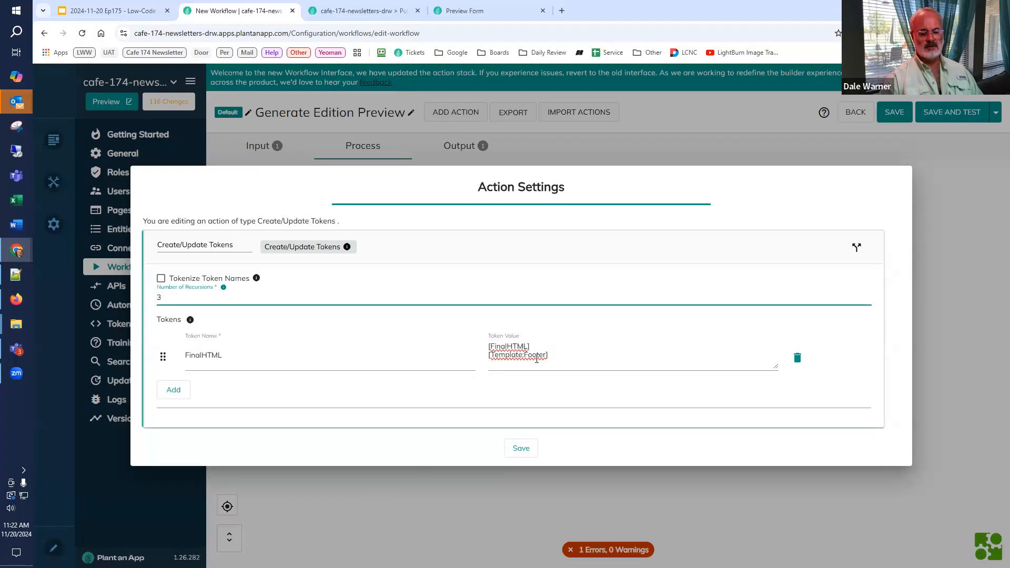
click(521, 450)
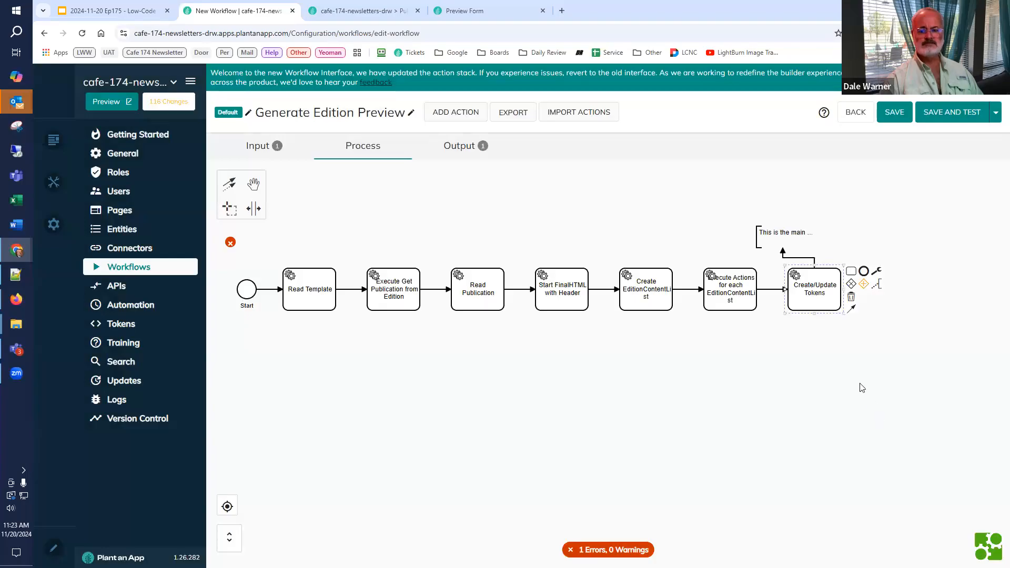
Step: Move the new Create/Update Tokens action closer to the EditionContentList loop and straighten the connector between them
mouse_move(815, 303)
mouse_down()
mouse_move(755, 374)
mouse_move(819, 321)
mouse_move(827, 333)
mouse_move(830, 312)
mouse_up()
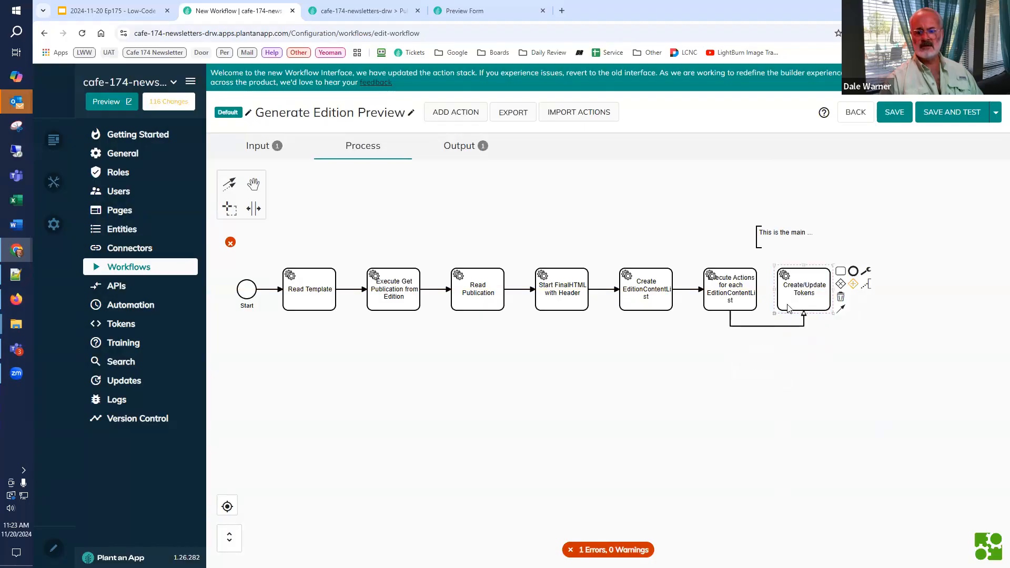
drag(763, 327, 764, 289)
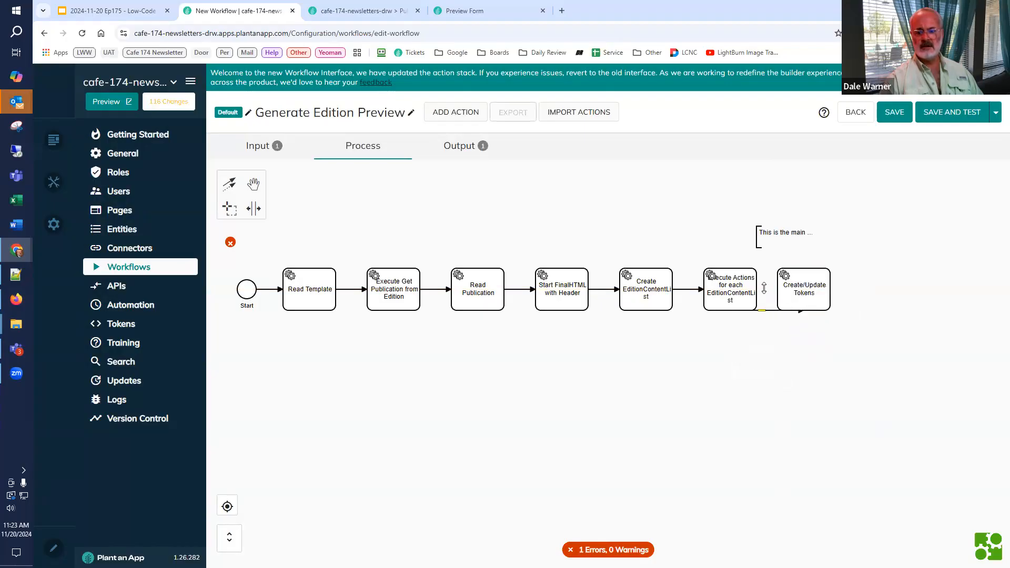
Step: Add a Partially update Edition action directly after the final Create/Update Tokens action in the workflow
drag(836, 378, 680, 386)
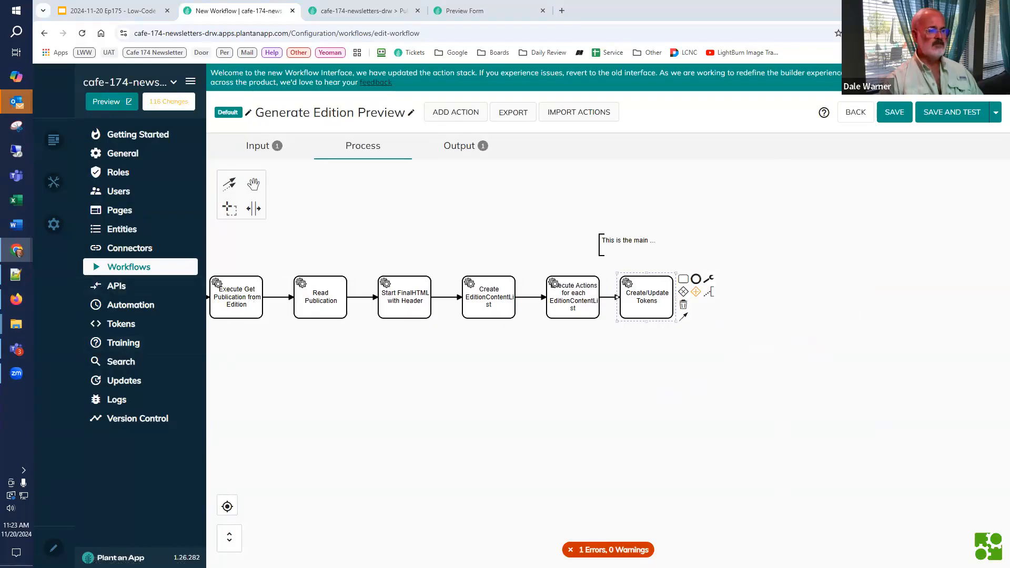
click(686, 281)
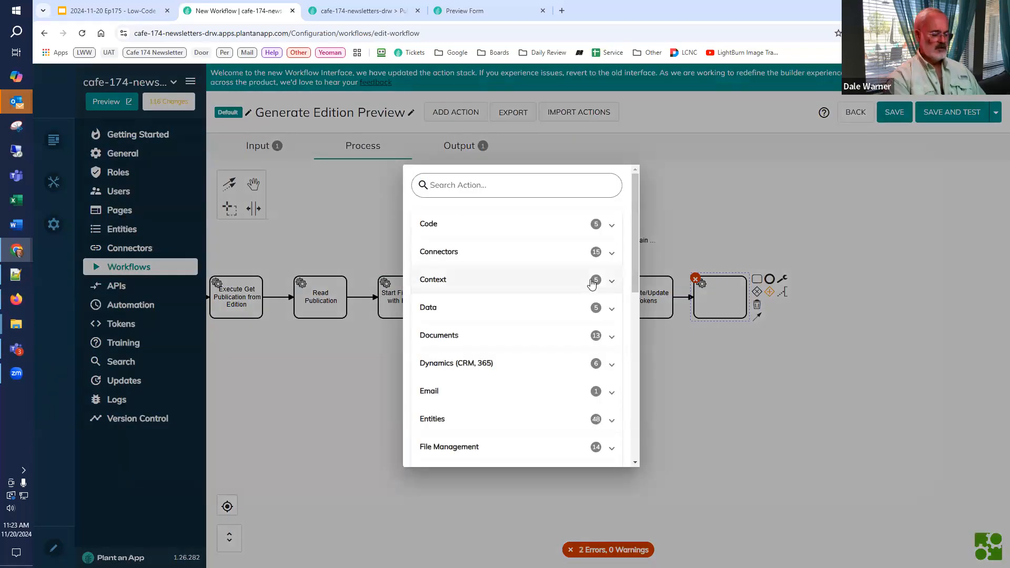
text(par up)
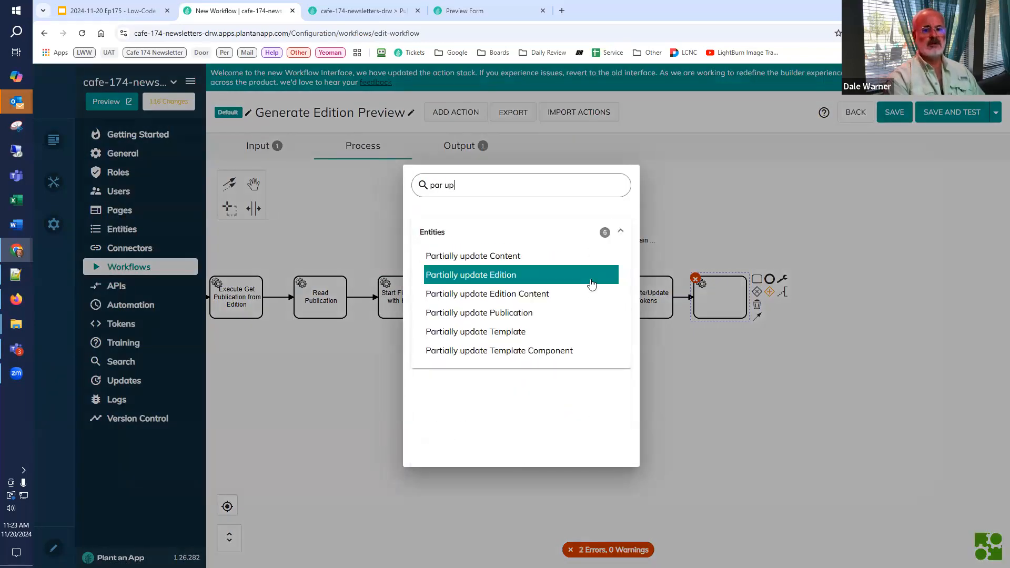
text( ed)
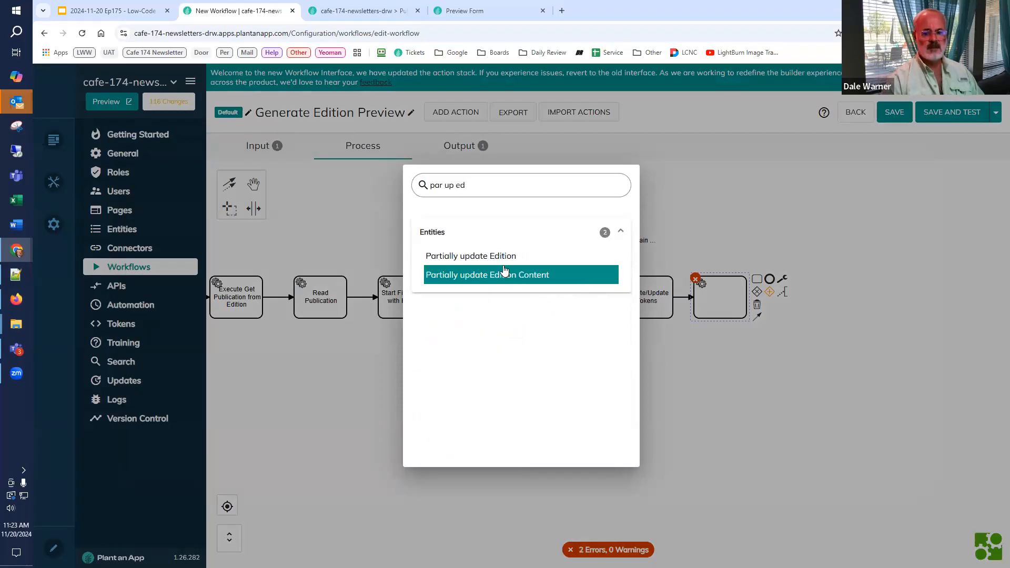
click(500, 261)
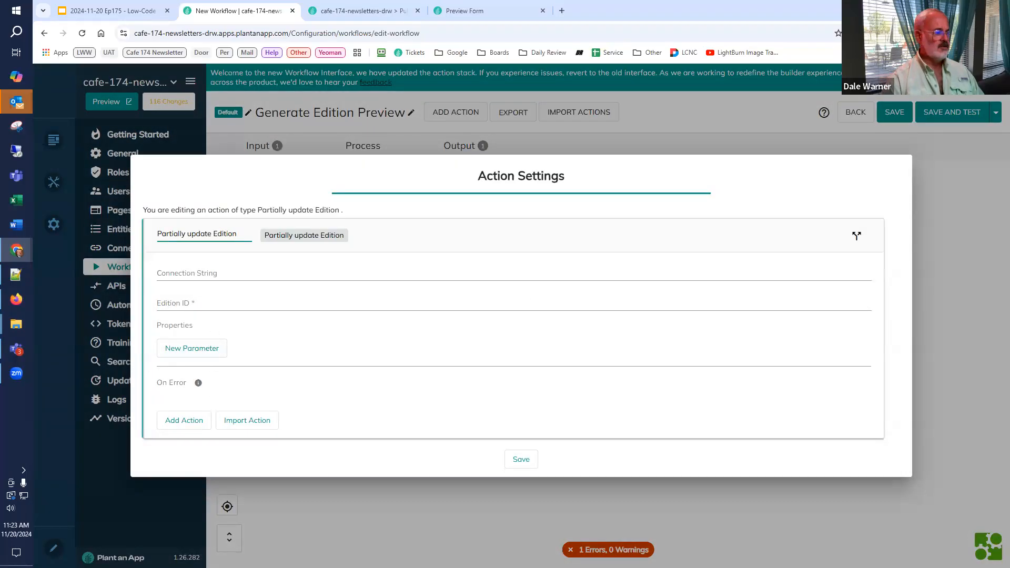
Step: Set the action's Edition ID to [Edition] and its Final Publication HTML property to [FinalHTML], and save the action
click(221, 302)
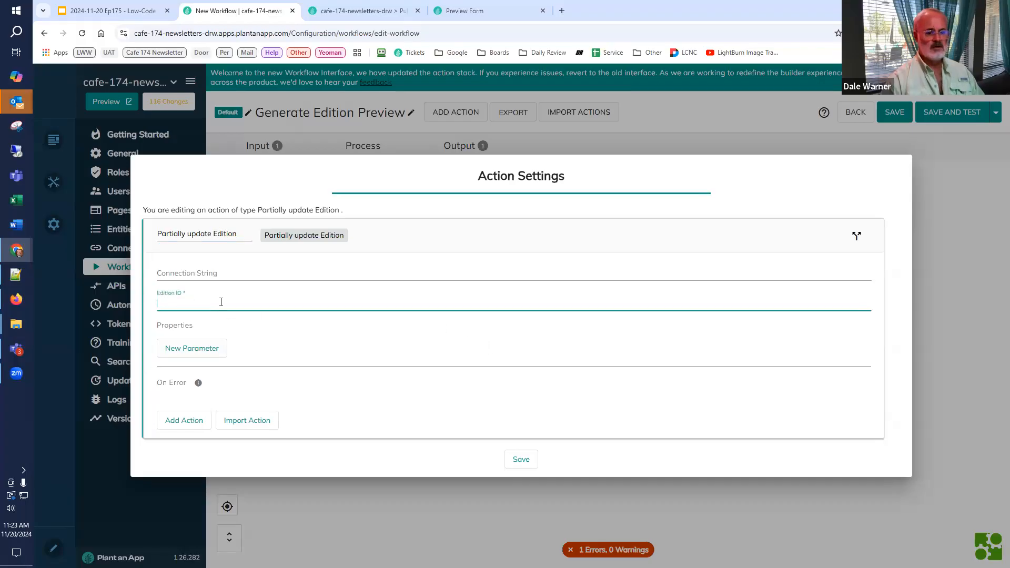
text([Edition])
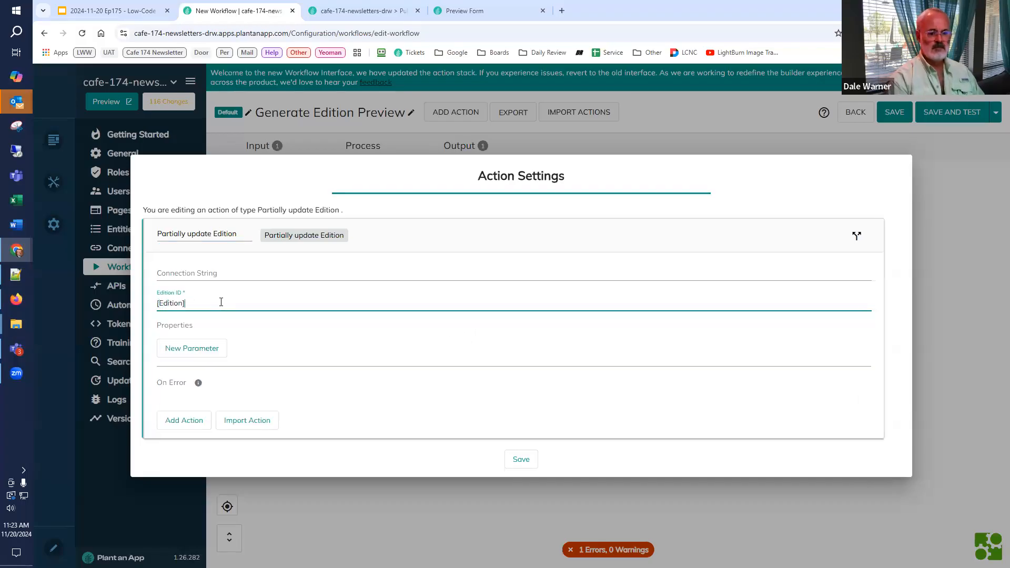
click(194, 348)
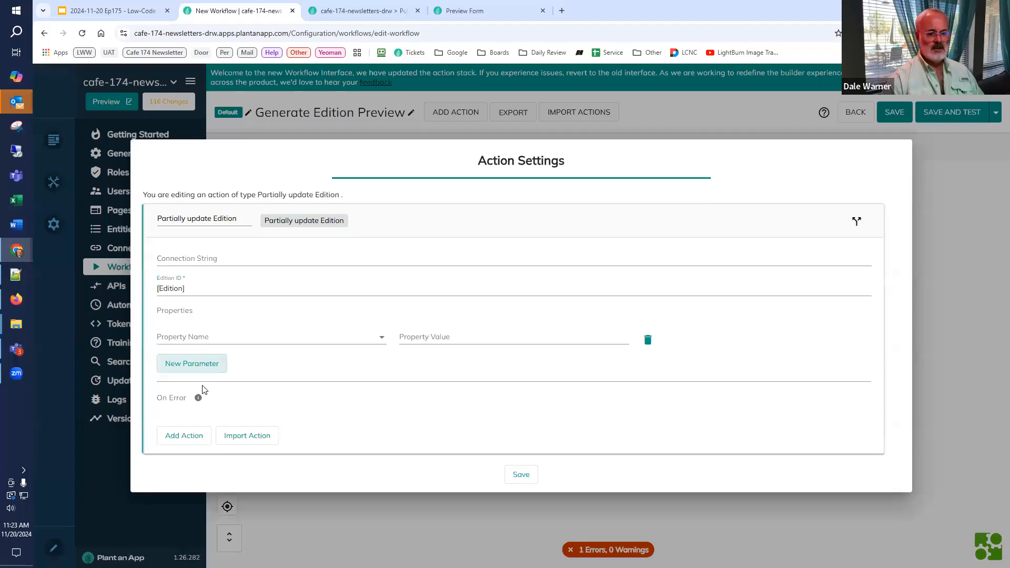
click(207, 341)
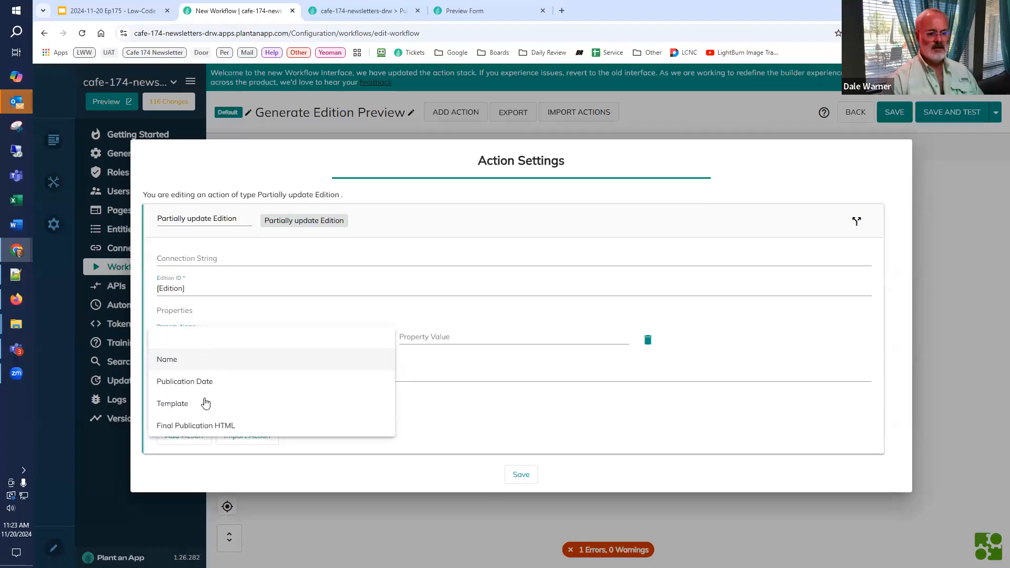
click(207, 428)
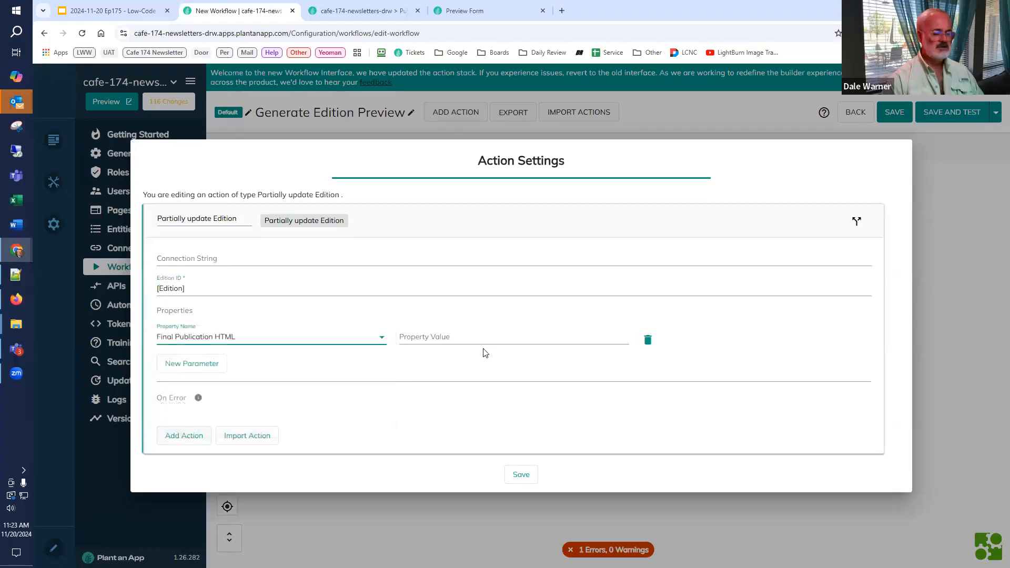
click(479, 340)
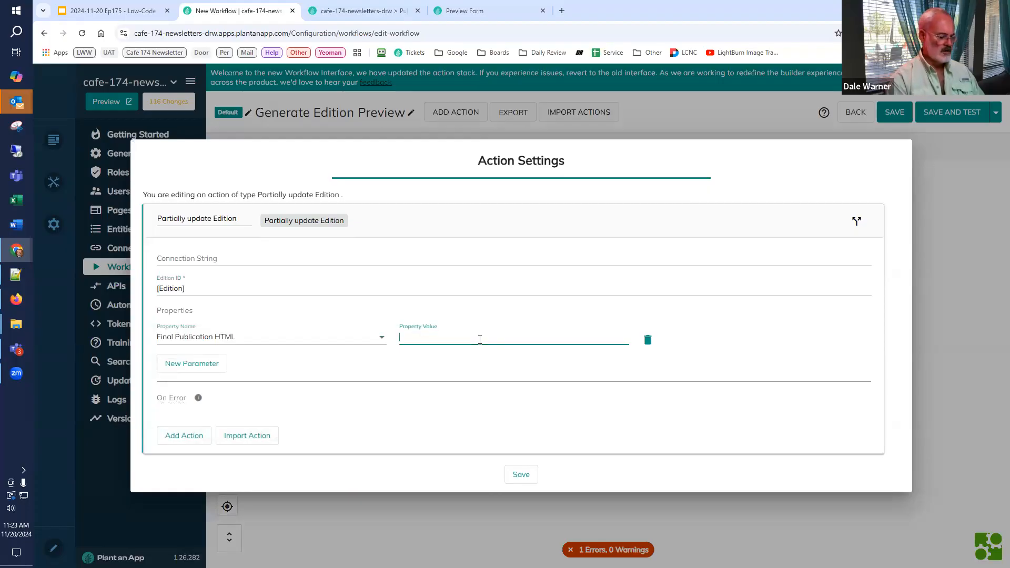
text([)
click(457, 420)
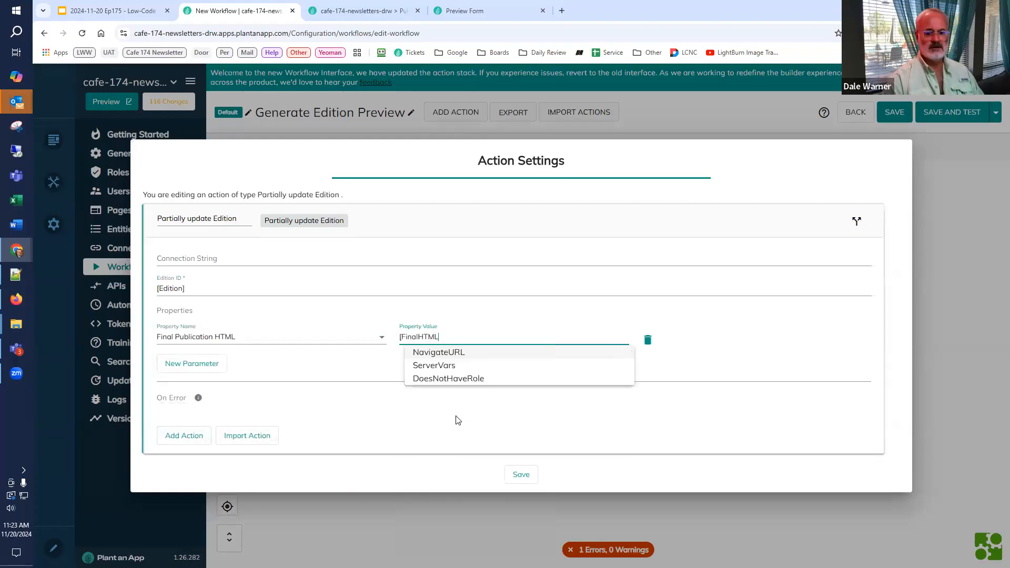
text(])
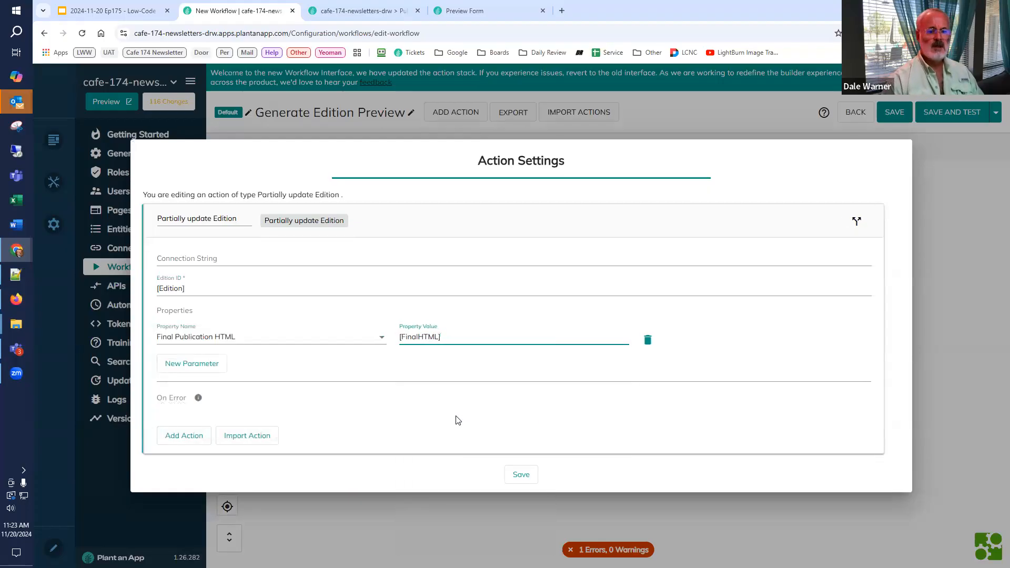
click(520, 475)
Step: Place an End event after the Partially update Edition action and check the workflow's output parameters
click(774, 279)
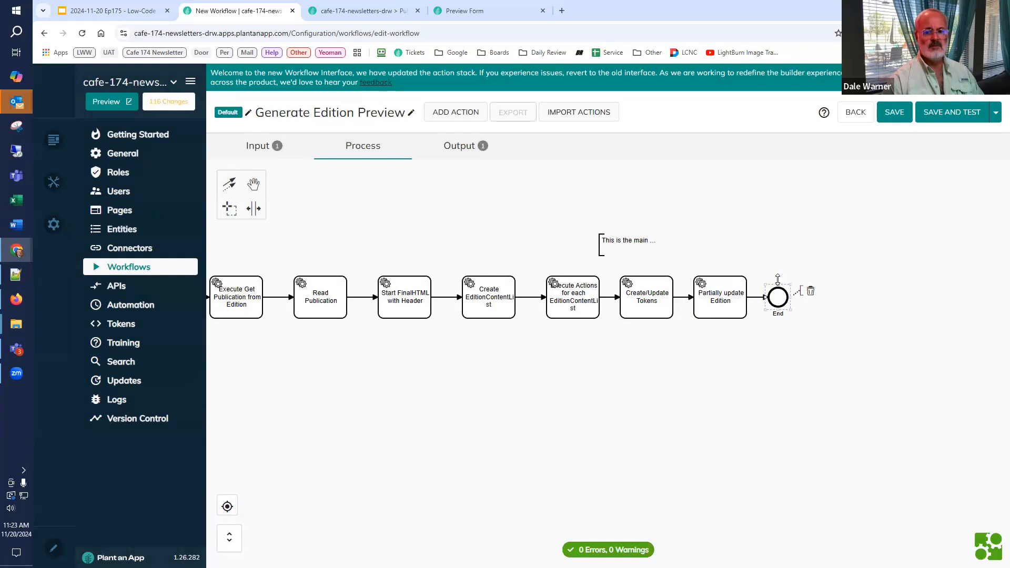
click(459, 146)
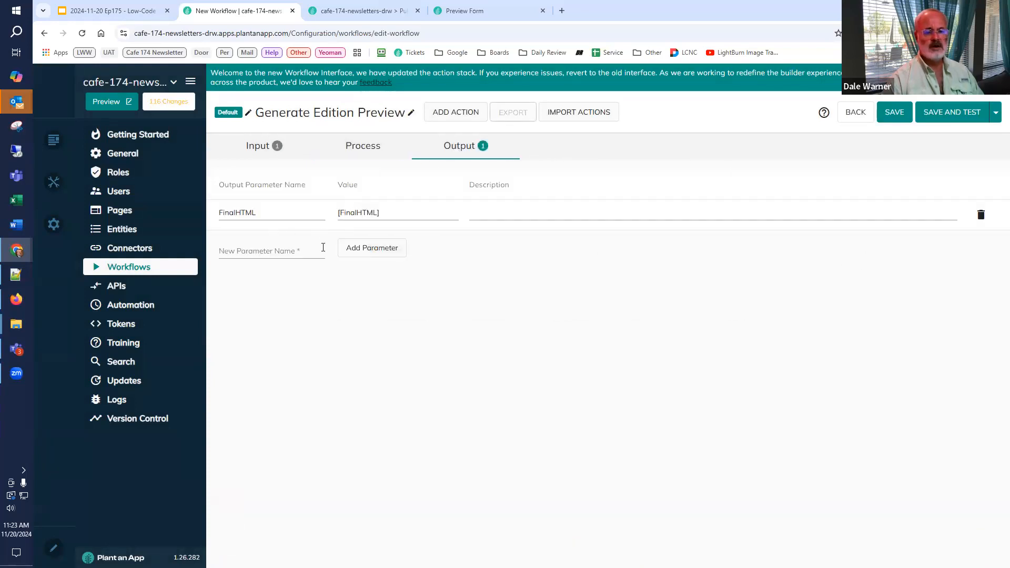
Step: Save the workflow, run a test with the edition #1 Issue #01, and close the test results
click(945, 120)
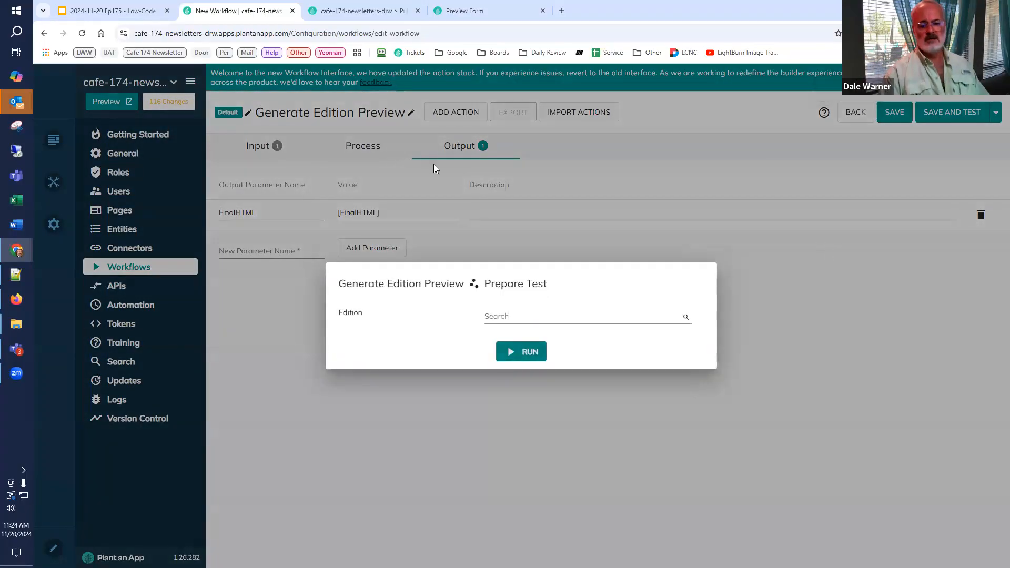
click(575, 314)
click(521, 338)
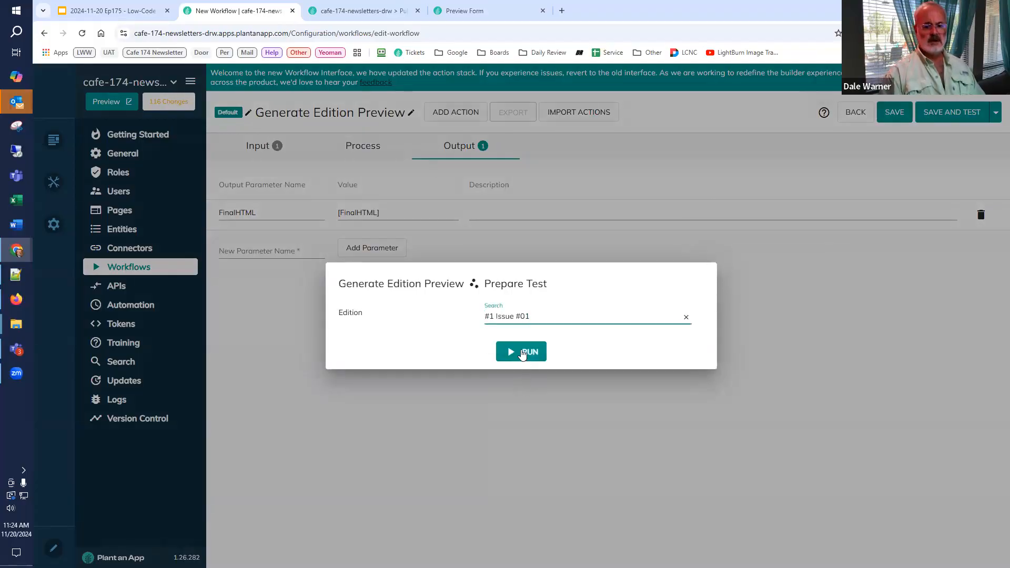
click(522, 352)
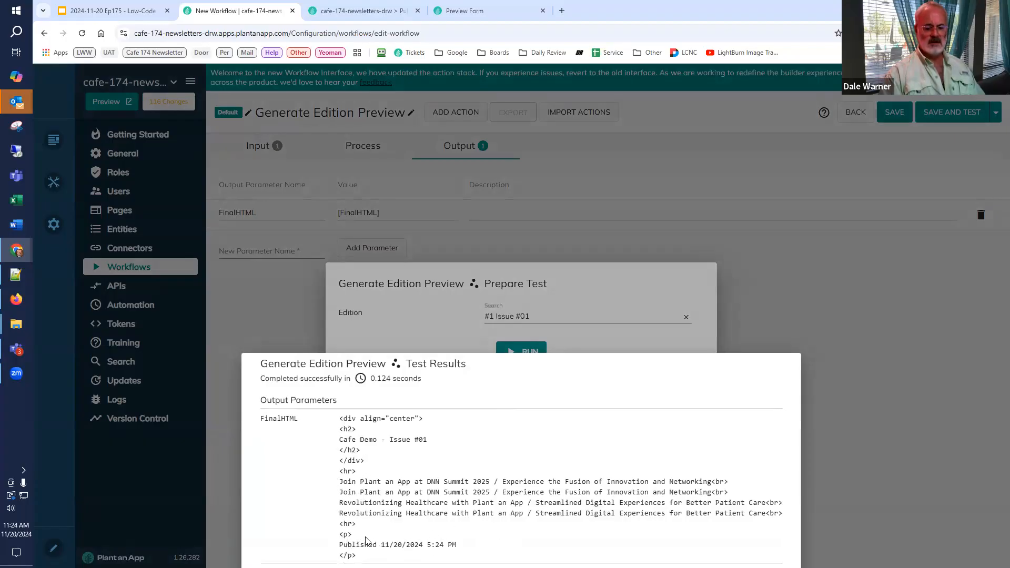
click(929, 326)
Step: Reload the Issue #01 edition's detail page to view its newsletter preview
click(442, 5)
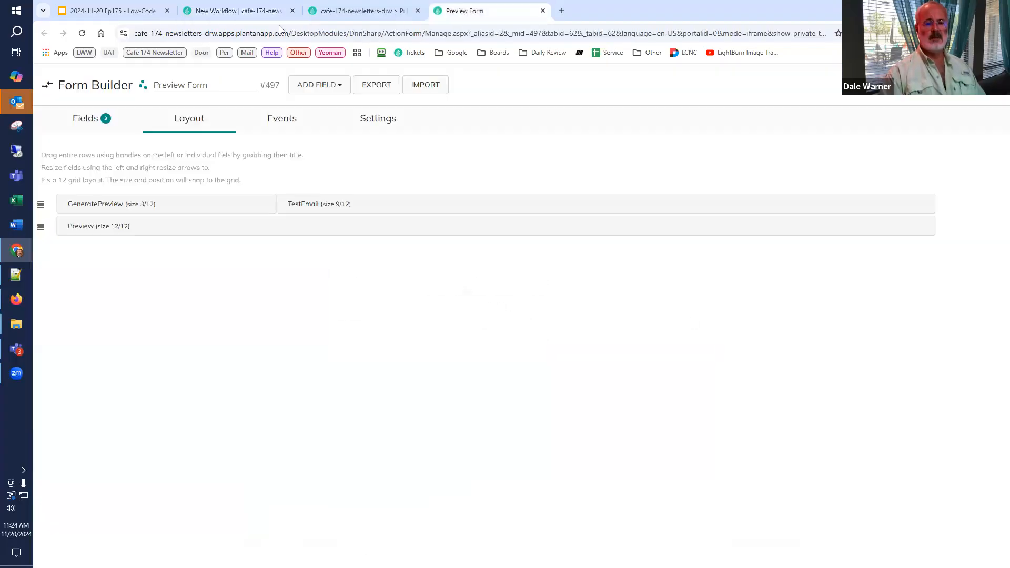
click(338, 11)
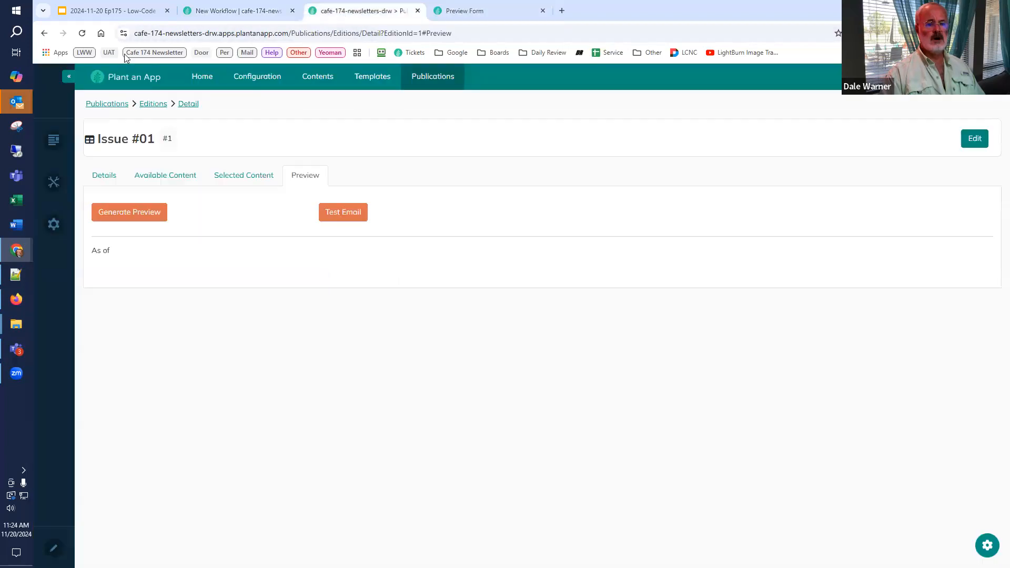
click(83, 33)
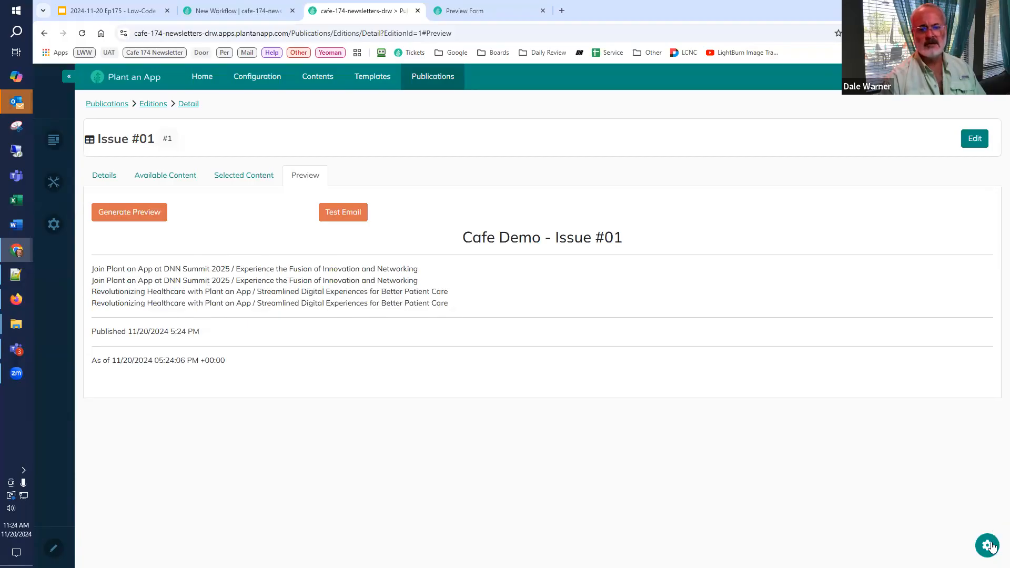
Step: Reload the Preview Form builder and add an Execute Generate Edition Preview action to the GeneratePreview button's click handler
click(455, 11)
click(84, 34)
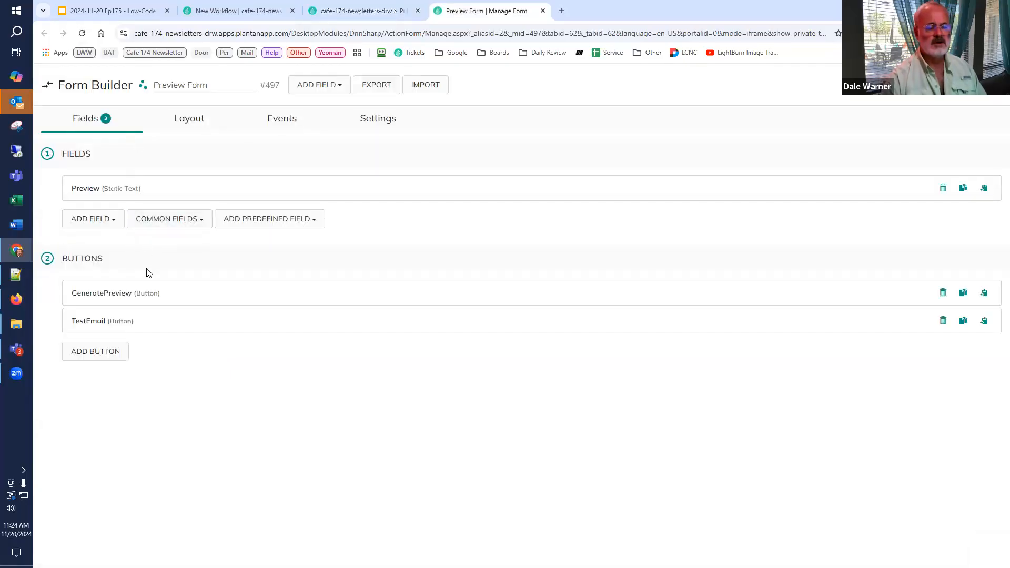
click(109, 295)
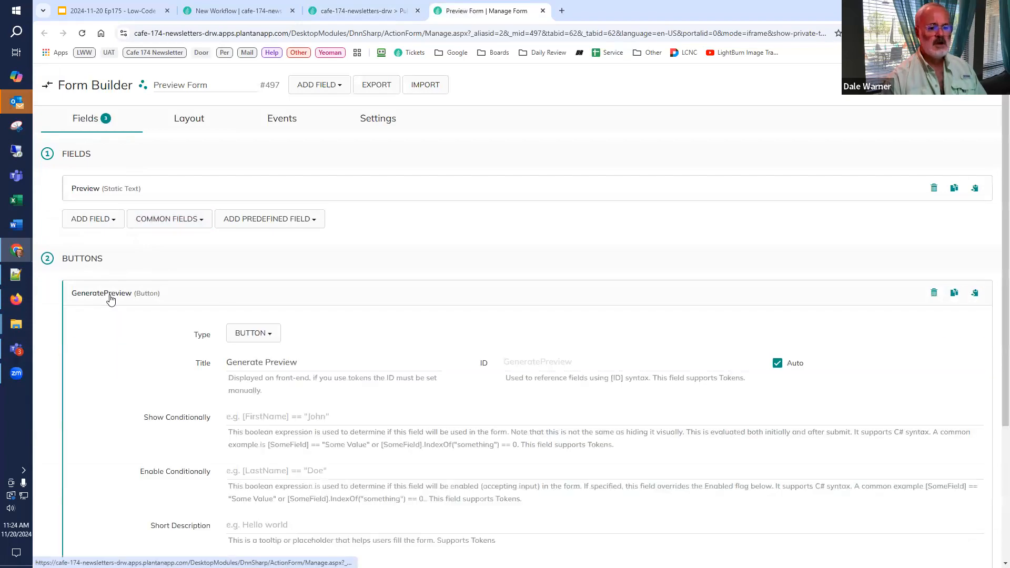
scroll(153, 312, down, 1)
scroll(153, 312, down, 10)
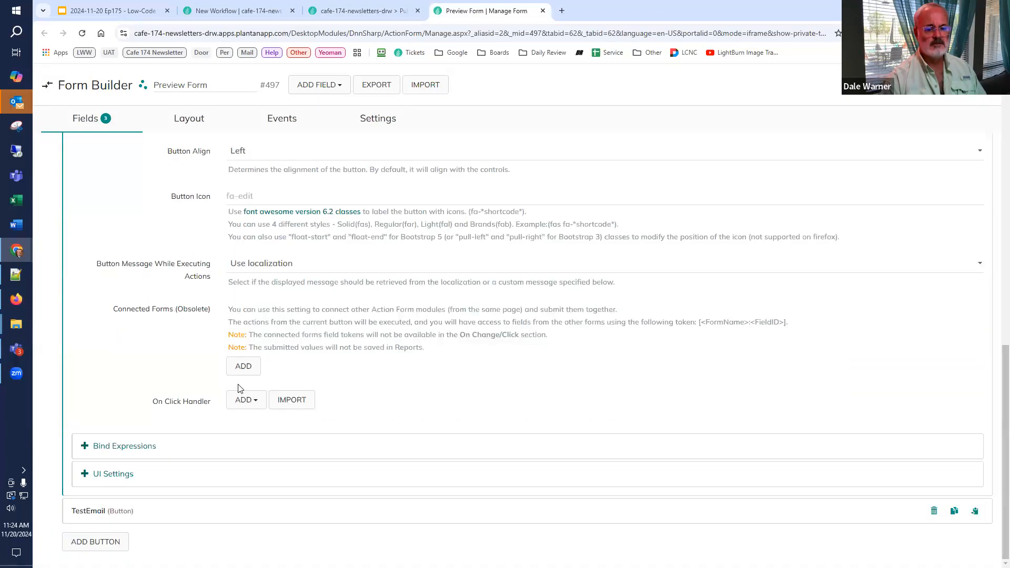
click(249, 404)
text(gener)
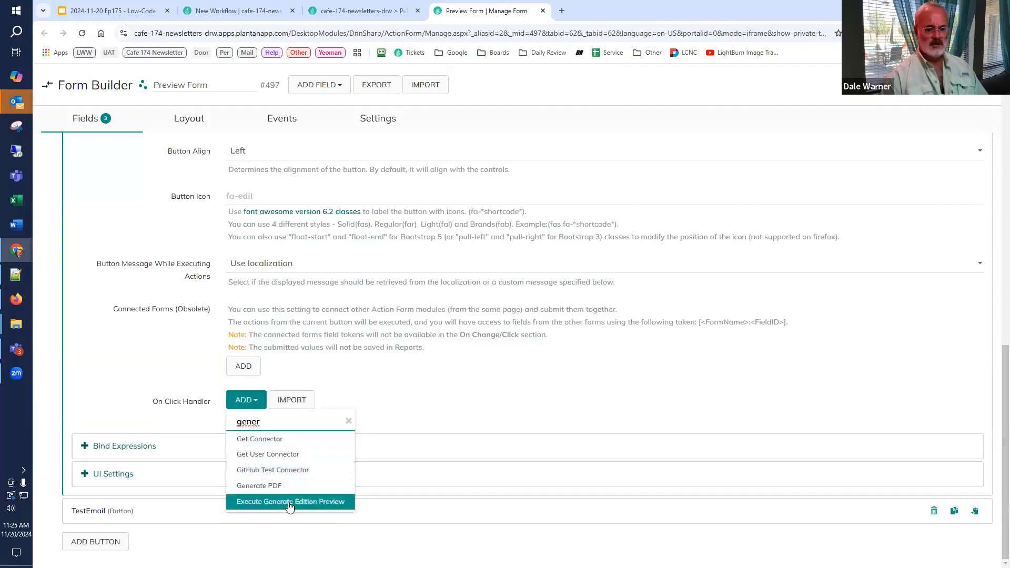
click(290, 502)
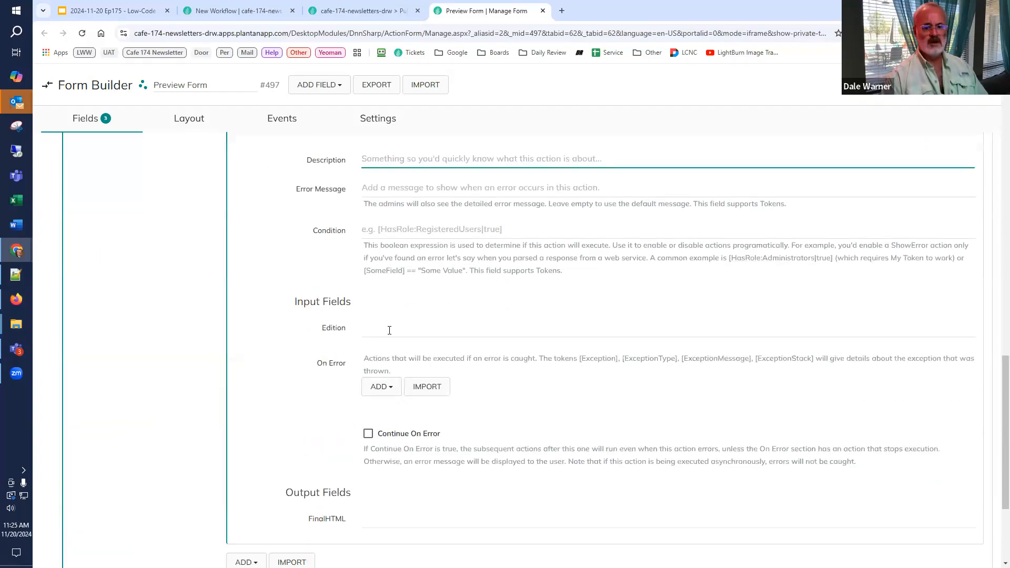
Step: Set the Edition input of the Generate Edition Preview action to [Get:EditionId], checking the token against the edition page's URL
click(389, 330)
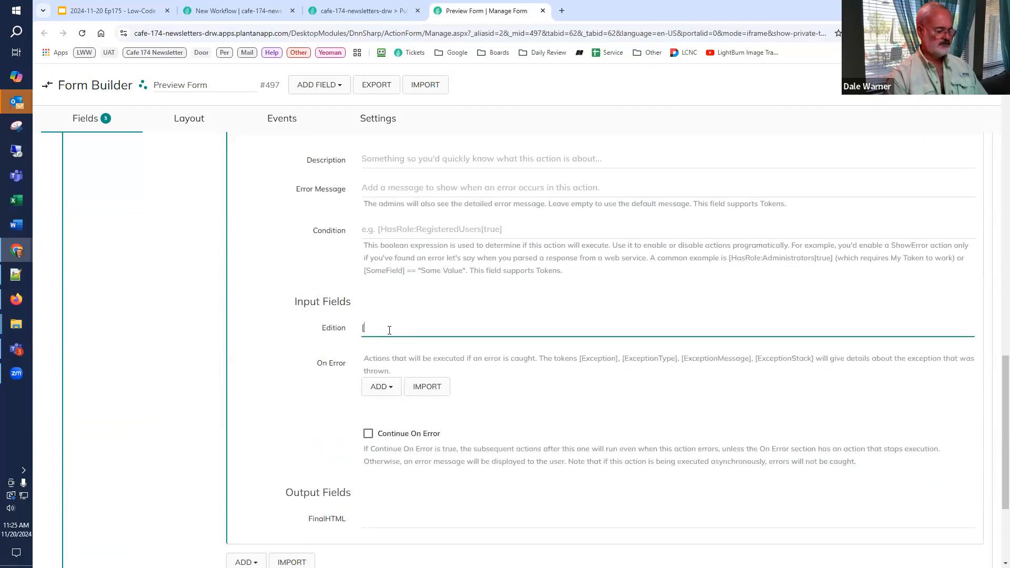
key(super+v)
scroll(434, 447, down, 3)
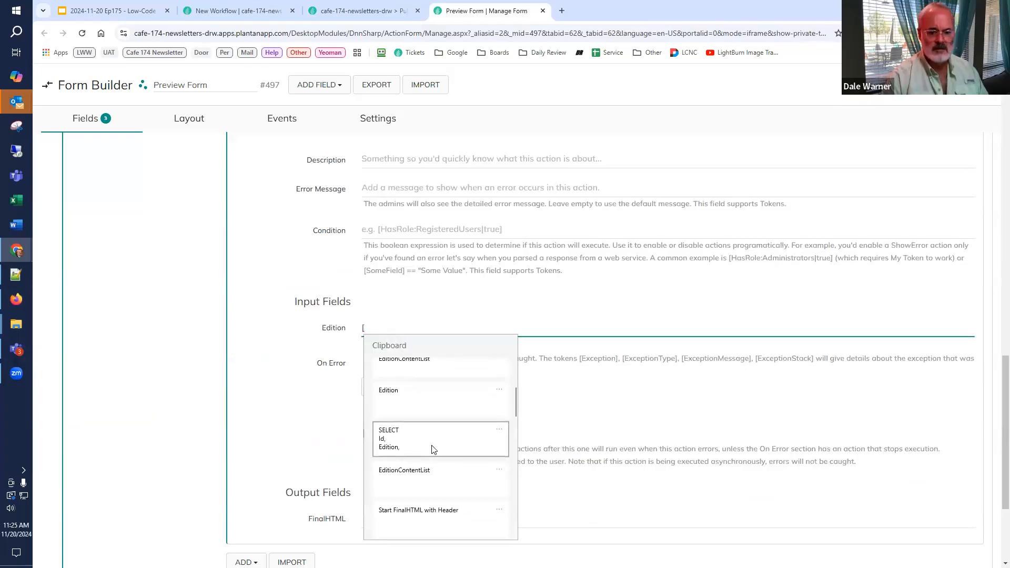
scroll(435, 447, down, 5)
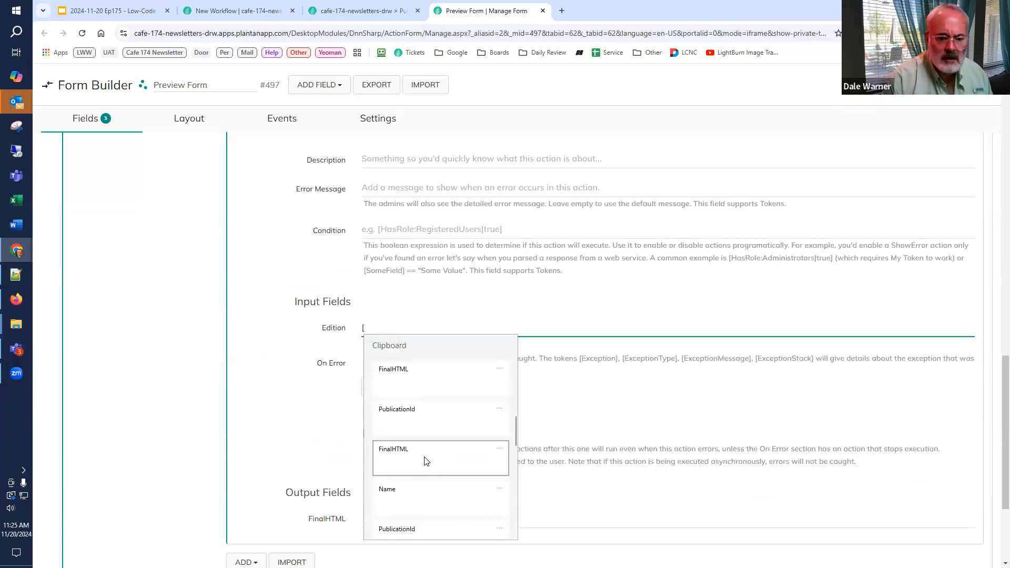
scroll(427, 461, down, 5)
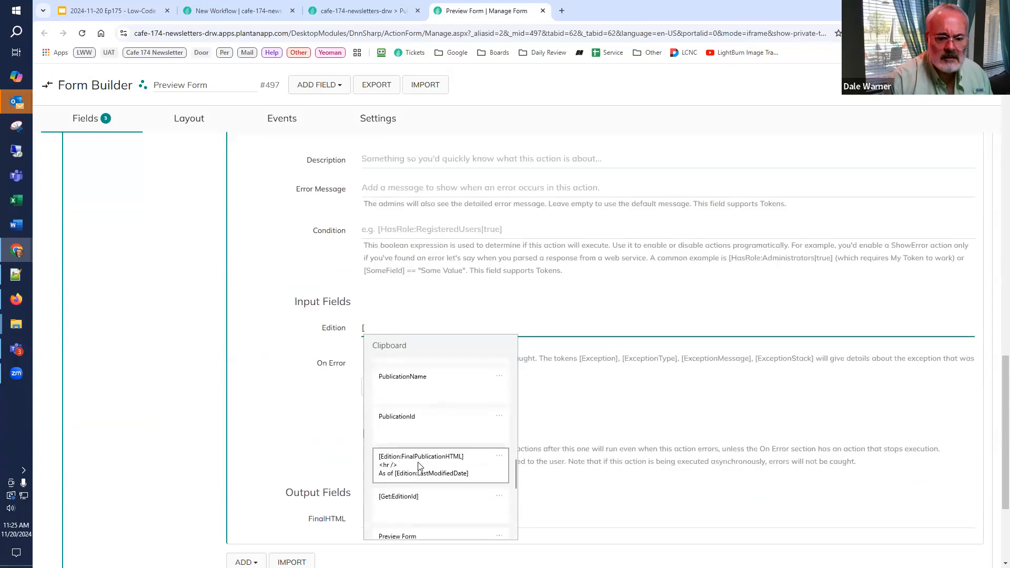
click(419, 495)
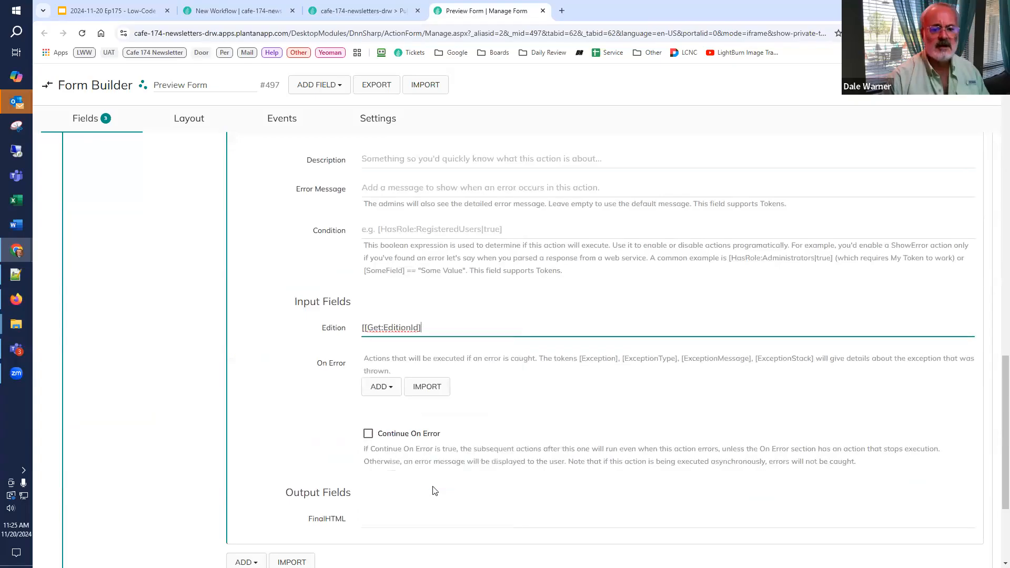
click(368, 12)
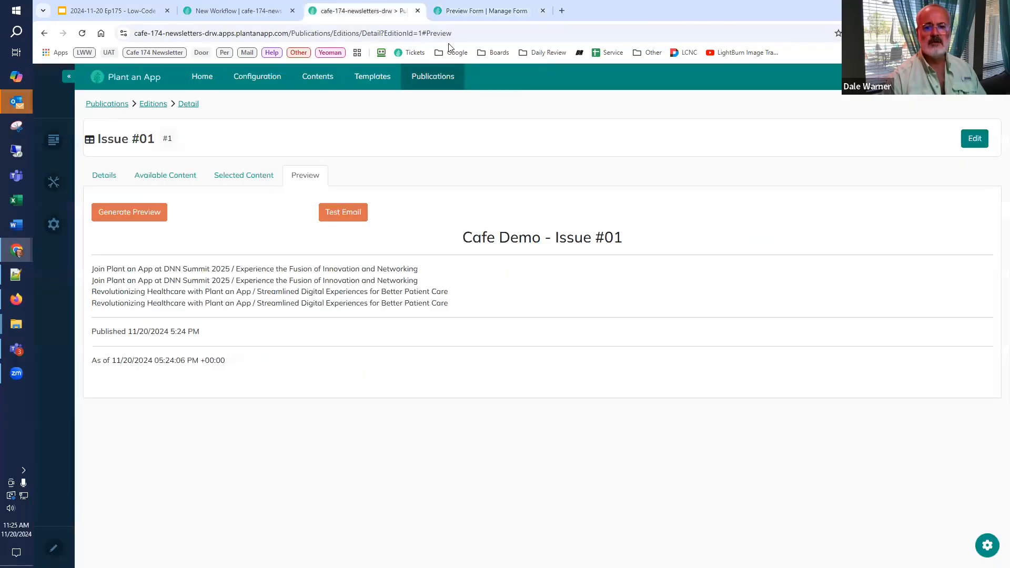
click(463, 12)
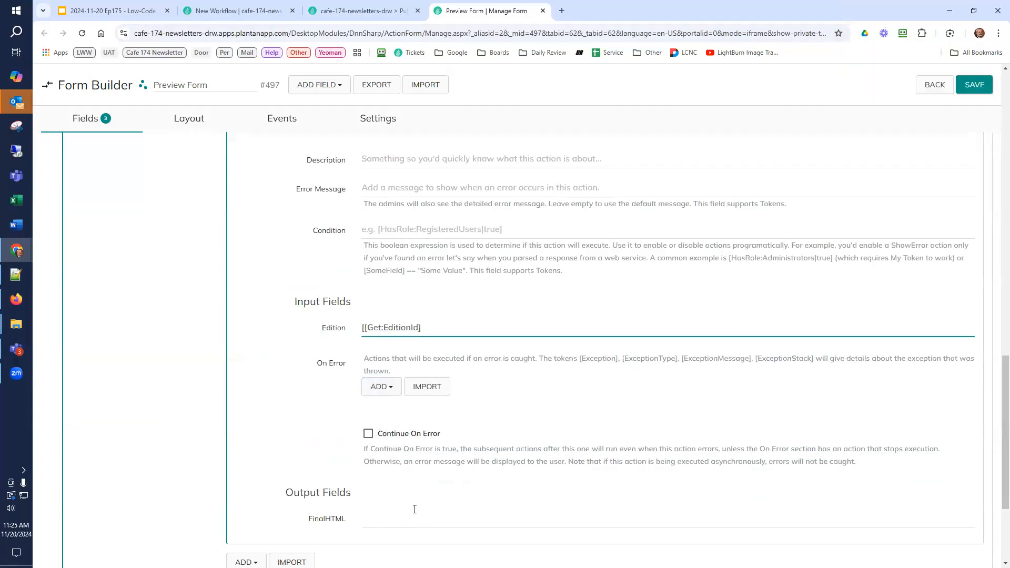
key(BackSpace)
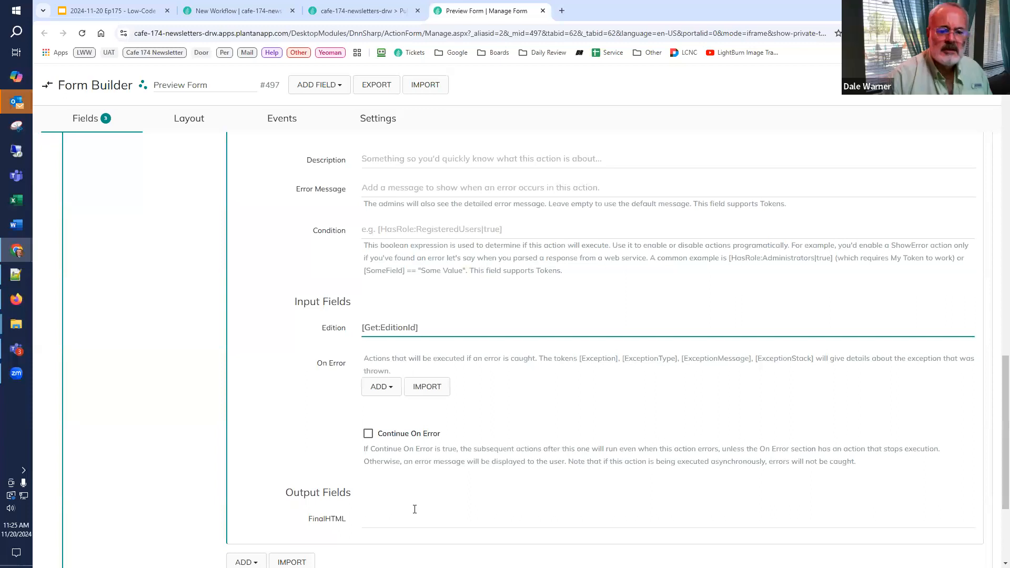
Step: Map the action's FinalHTML output to the form field Preview
click(423, 519)
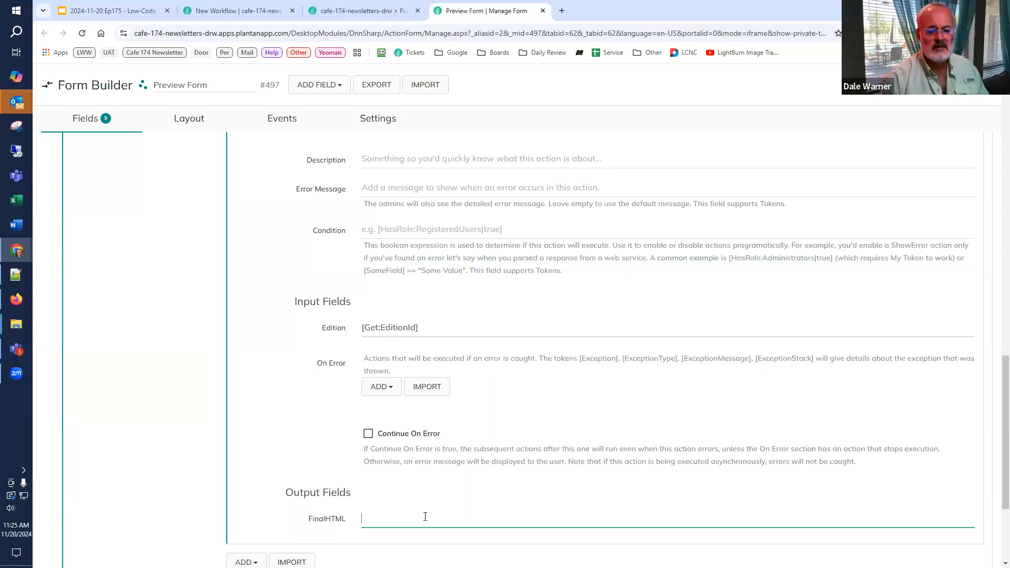
text(Prev)
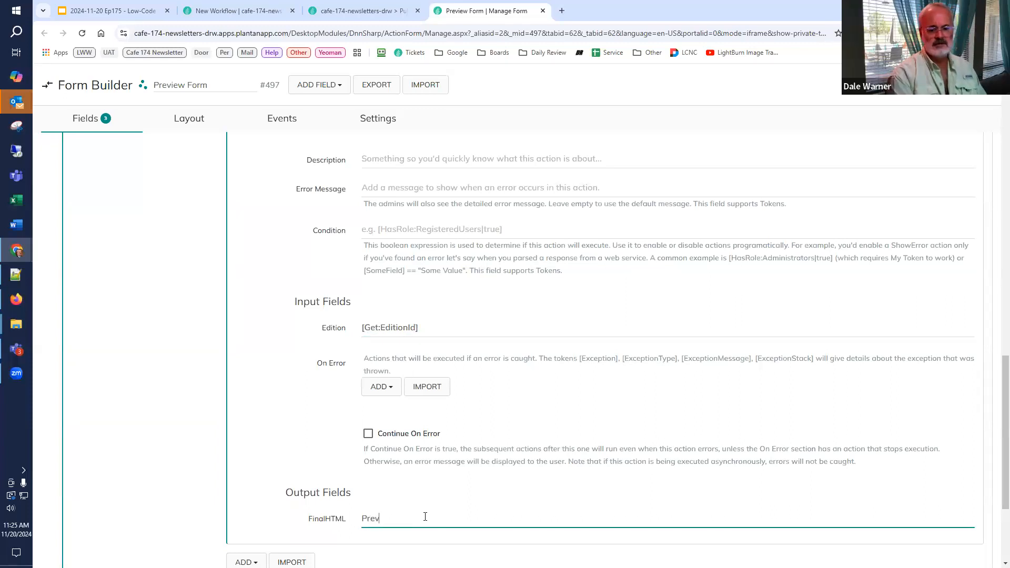
text(iew)
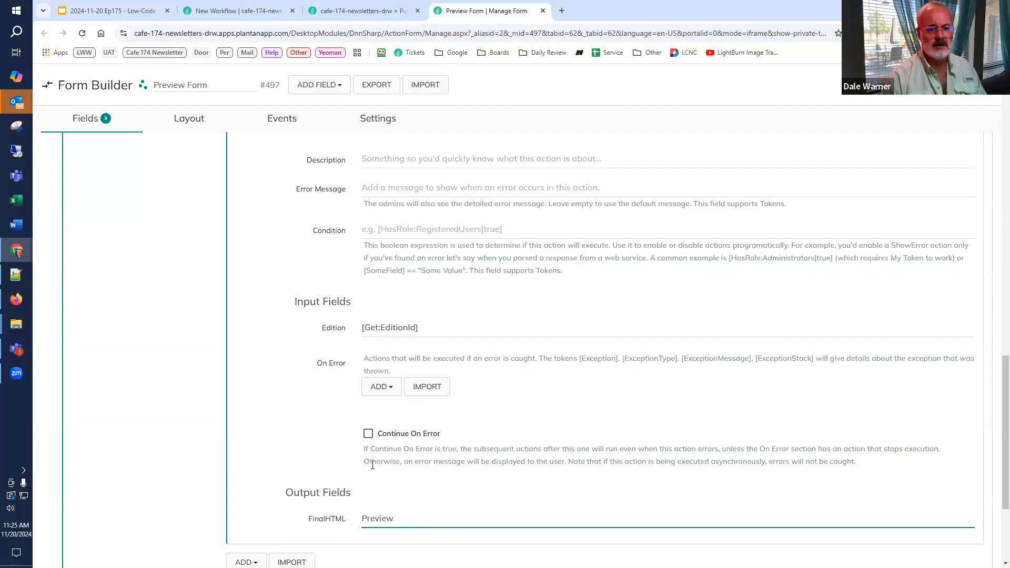
Step: Add an Update Form Data (AJAX) action after the workflow action in the GeneratePreview button's handler
scroll(316, 486, down, 3)
click(257, 402)
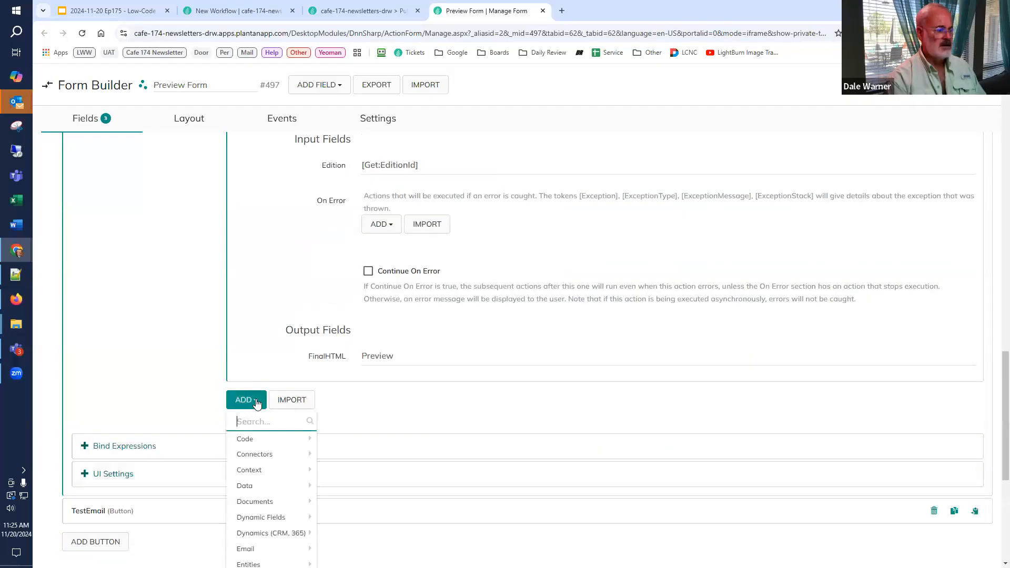
text(aja)
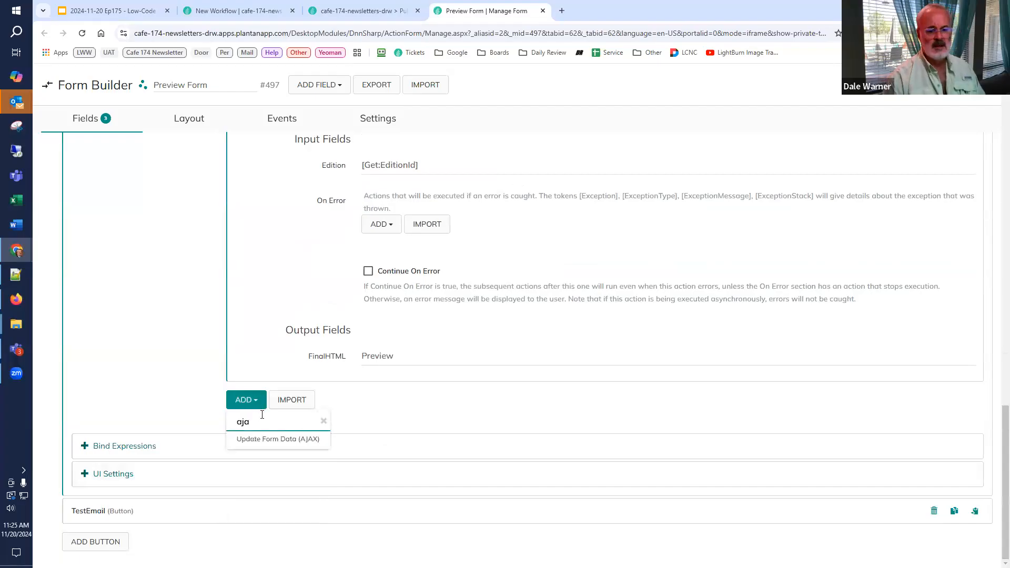
click(268, 439)
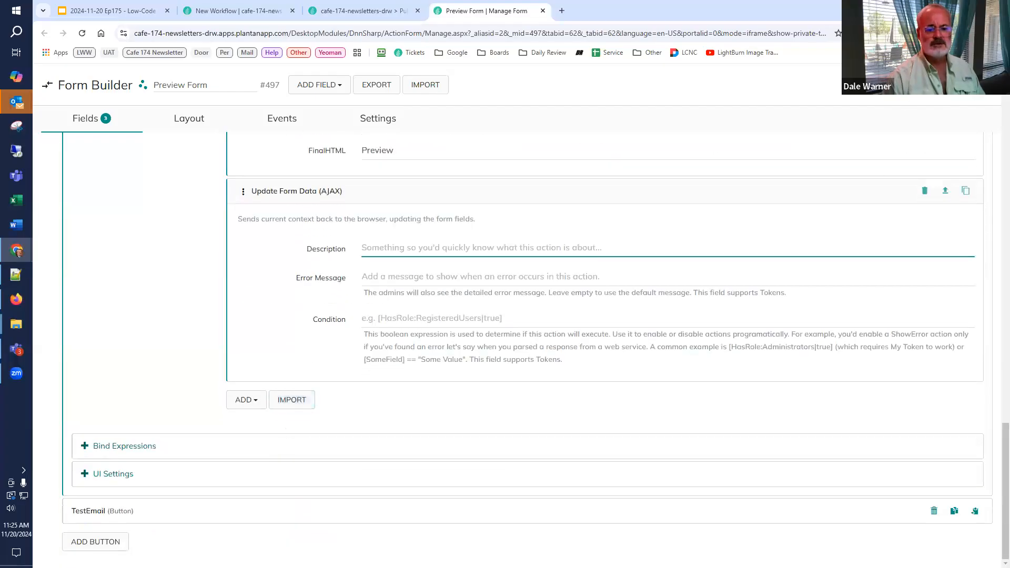
Step: Remove all of Issue #01's selected content except the first DNN Summit 2025 item, and generate the edition preview
click(343, 13)
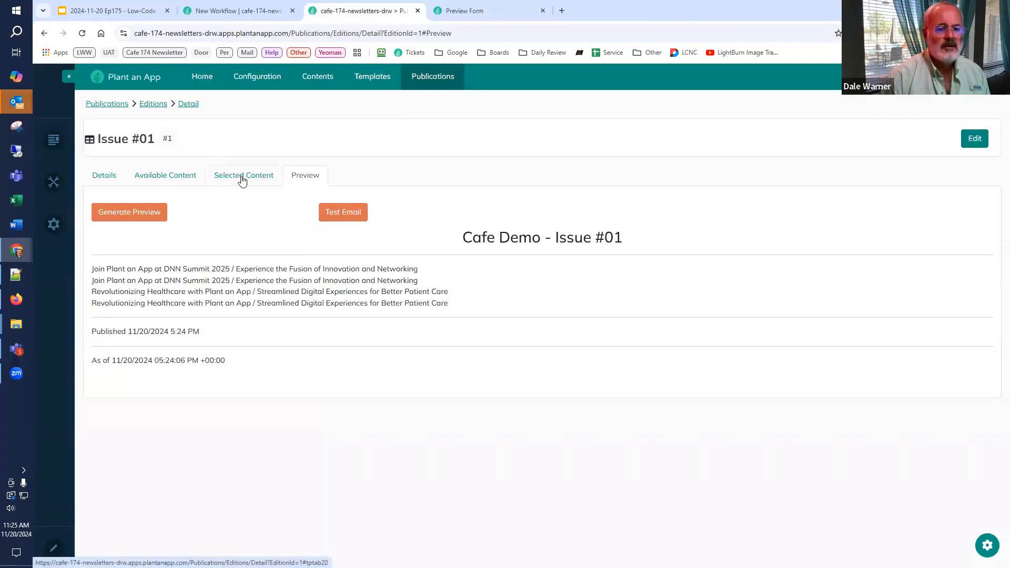
click(225, 179)
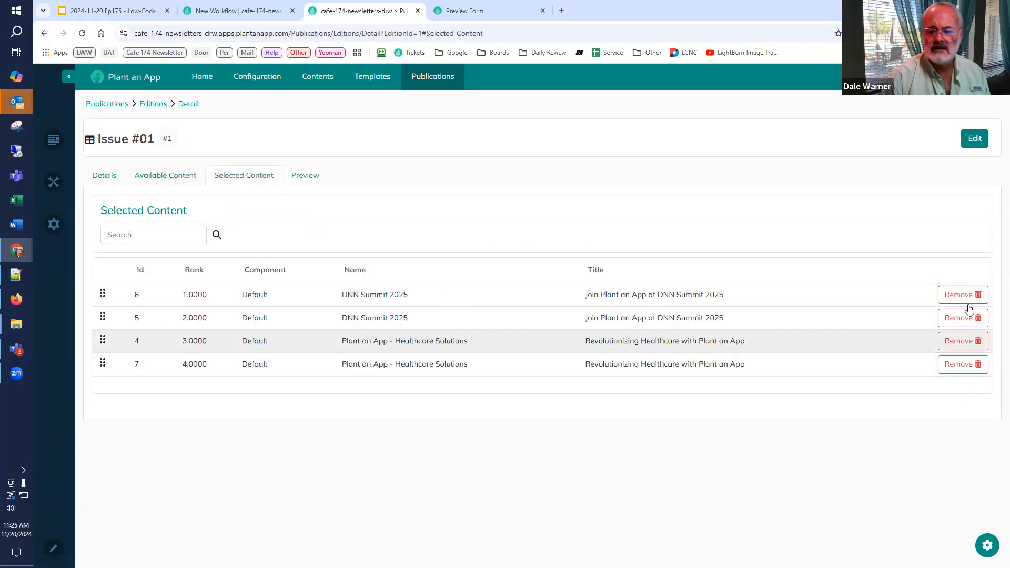
click(961, 318)
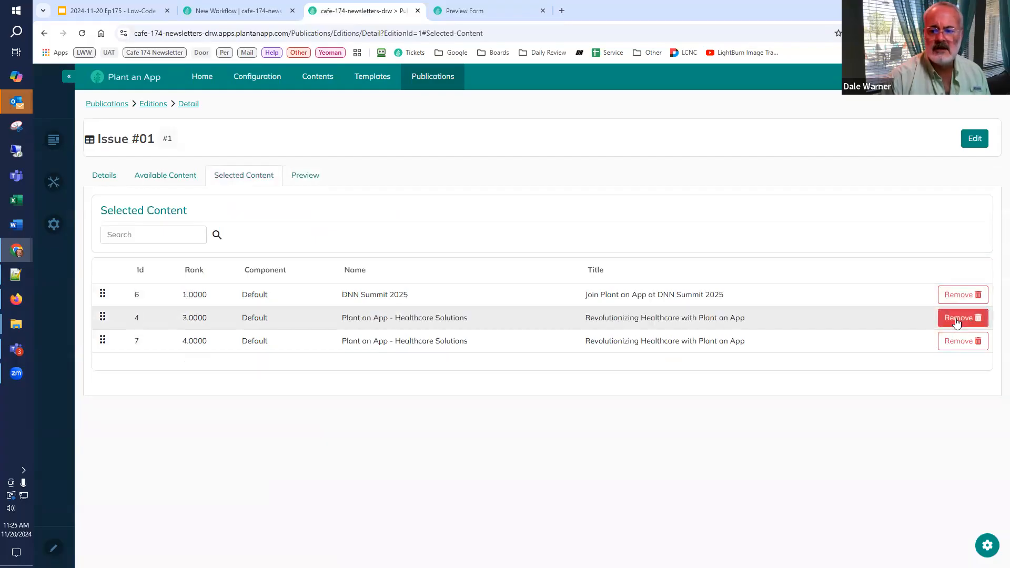
click(949, 323)
click(950, 322)
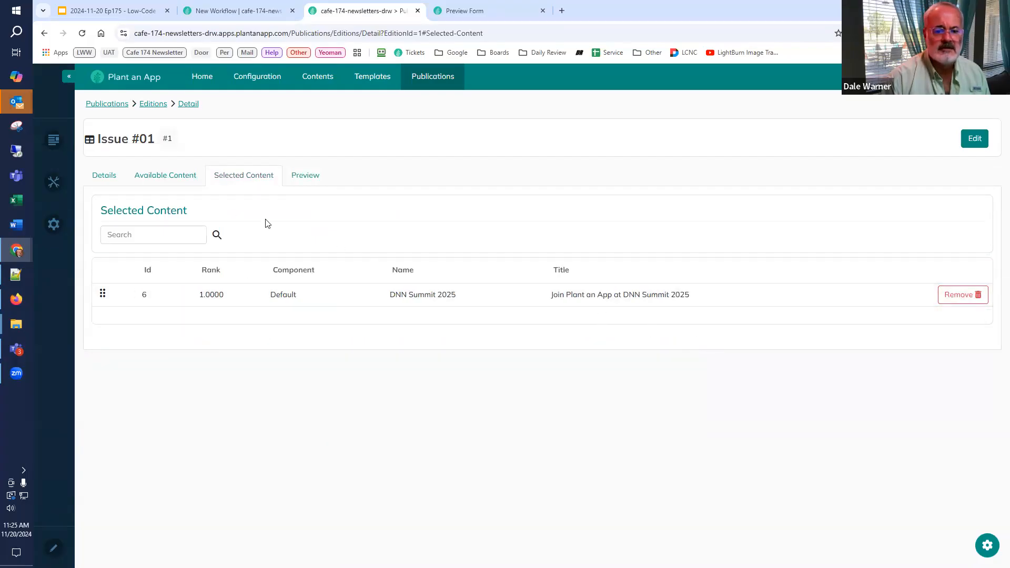
click(302, 177)
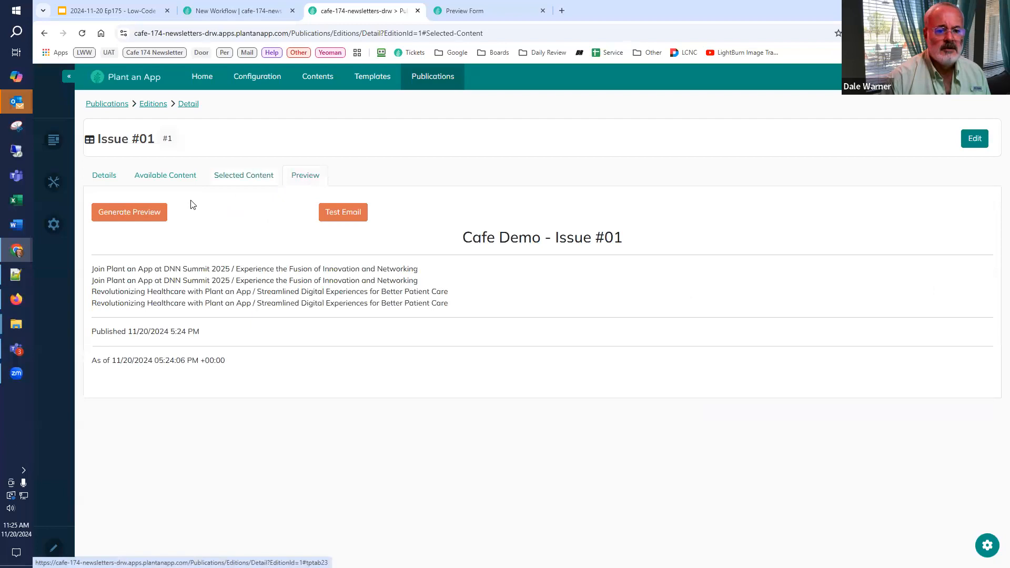
click(140, 213)
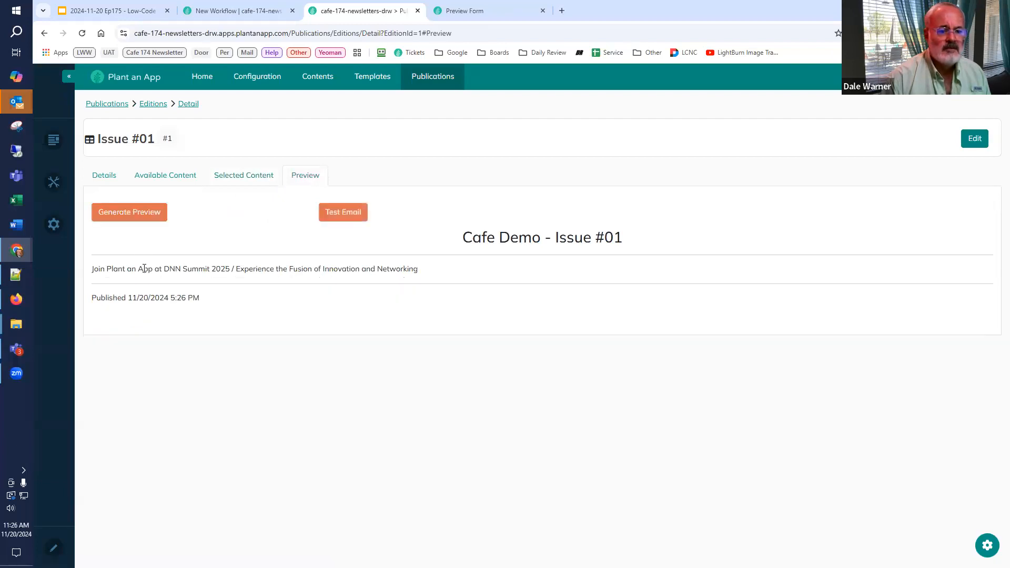
Step: Add the Plant an App - Healthcare Solutions content to Issue #01 and regenerate the edition preview
click(164, 175)
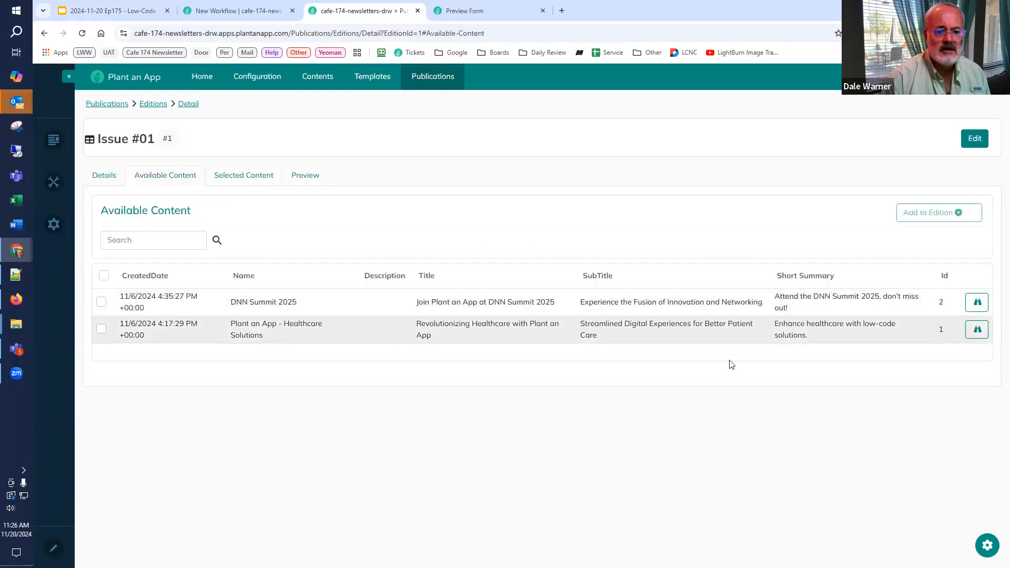
click(101, 329)
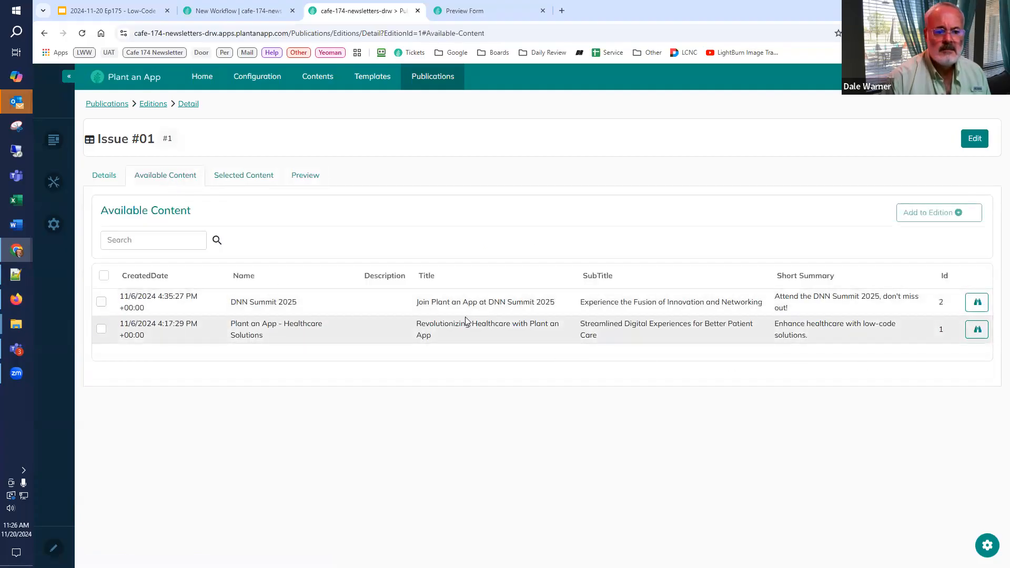
click(944, 212)
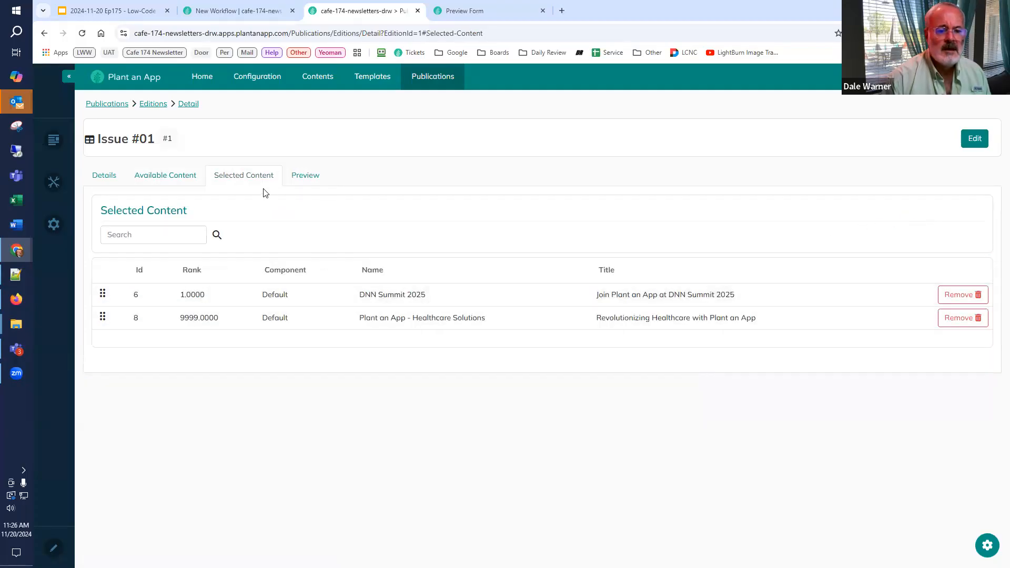
click(292, 176)
click(144, 213)
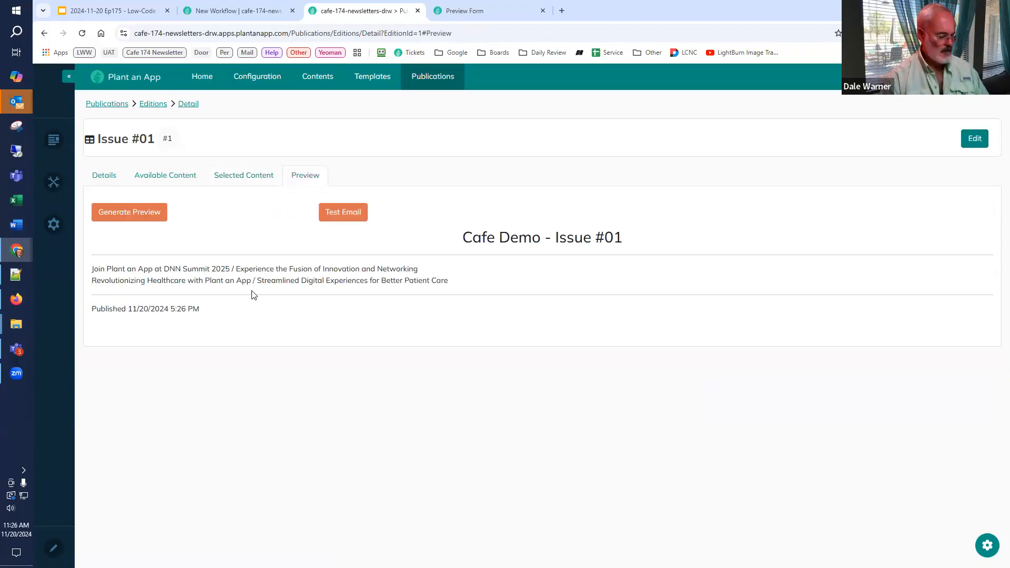
Step: Review the Generate Edition Preview workflow slide in the Google Slides deck, and return to Issue #01's selected content
click(120, 15)
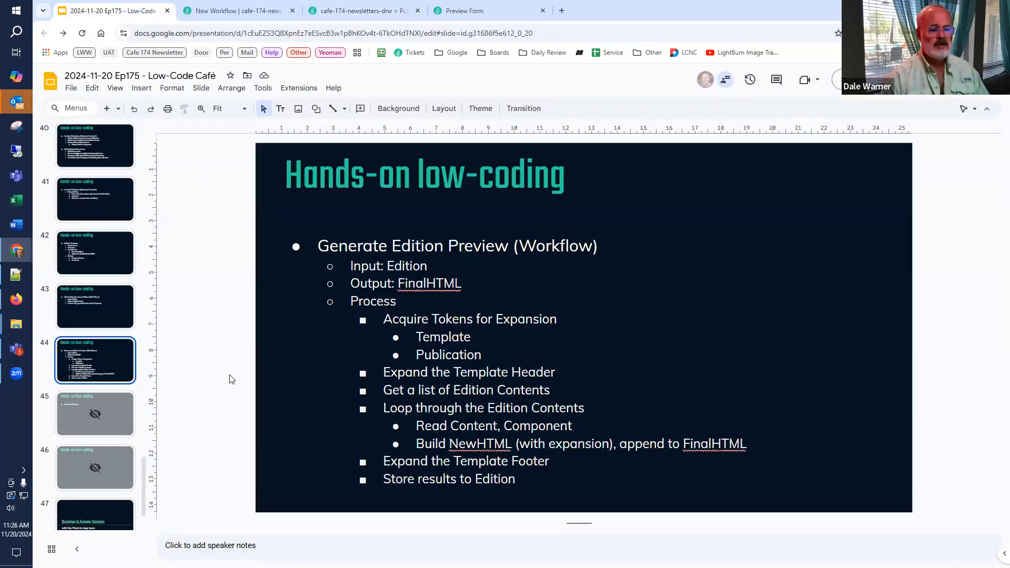
key(Down)
scroll(97, 290, down, 2)
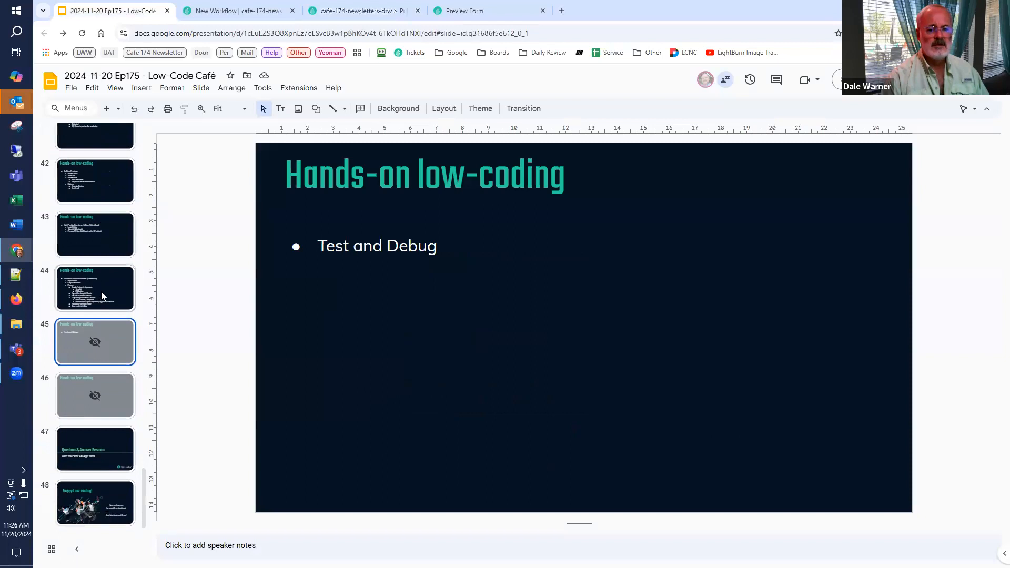
click(101, 292)
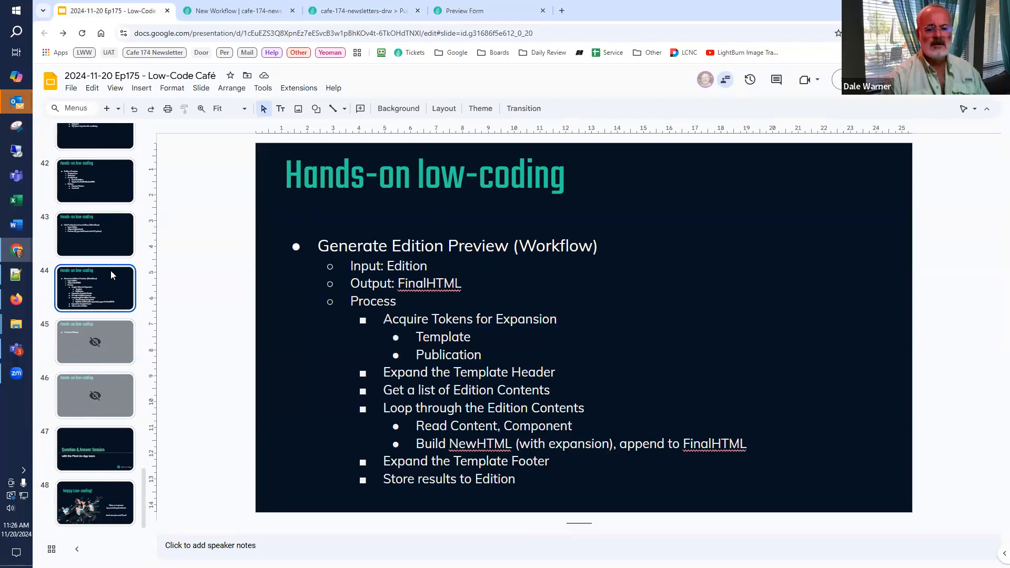
click(498, 18)
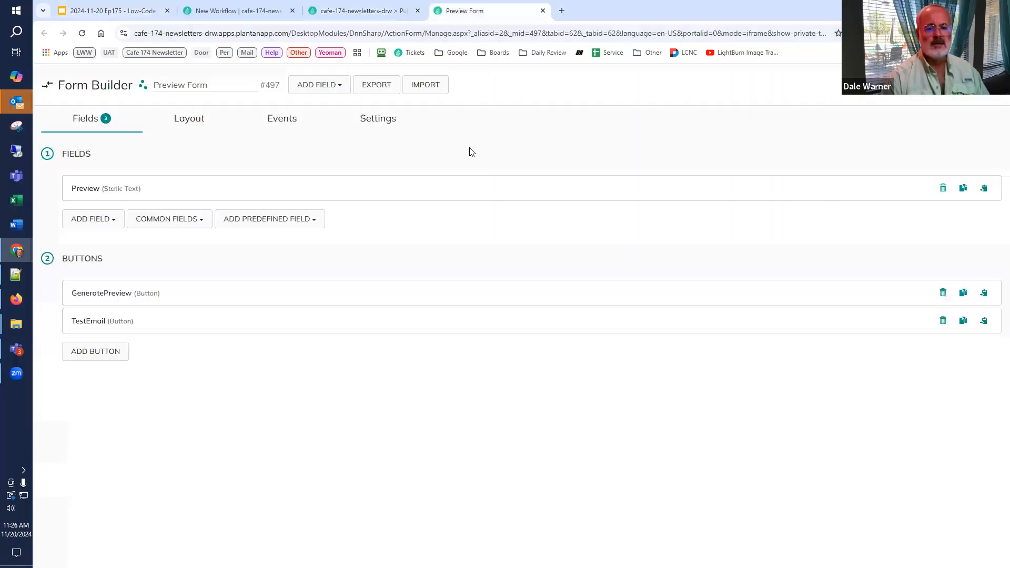
click(393, 16)
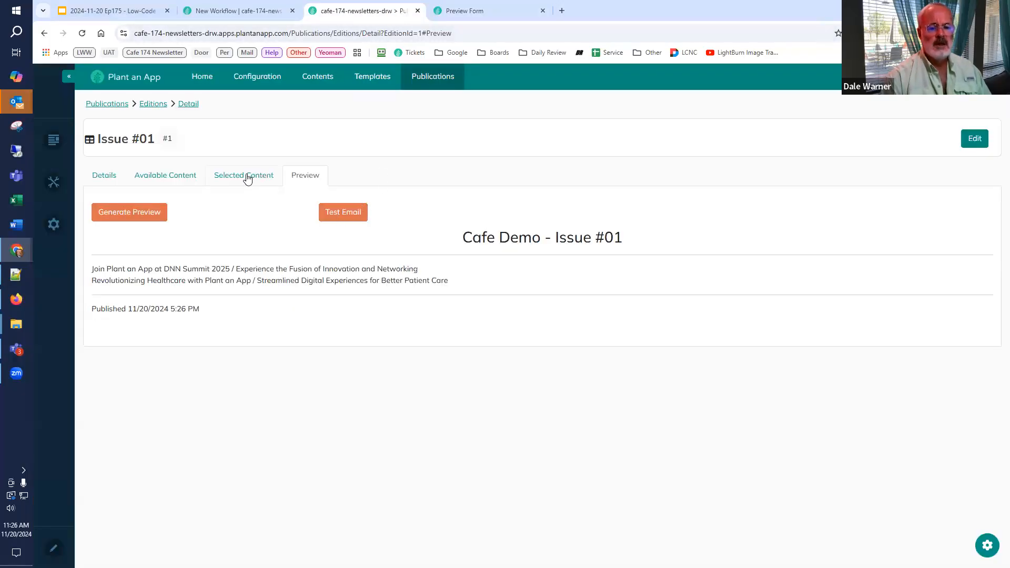
click(244, 179)
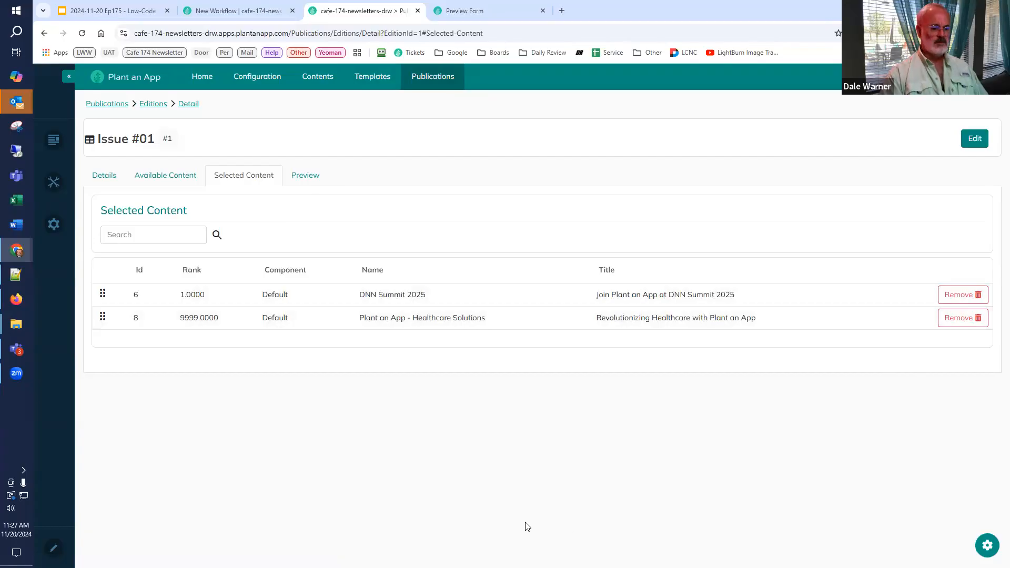
Step: Put the edition Detail page in edit mode and place an avt.Action Form module in the middle pane of the three-column row
click(52, 549)
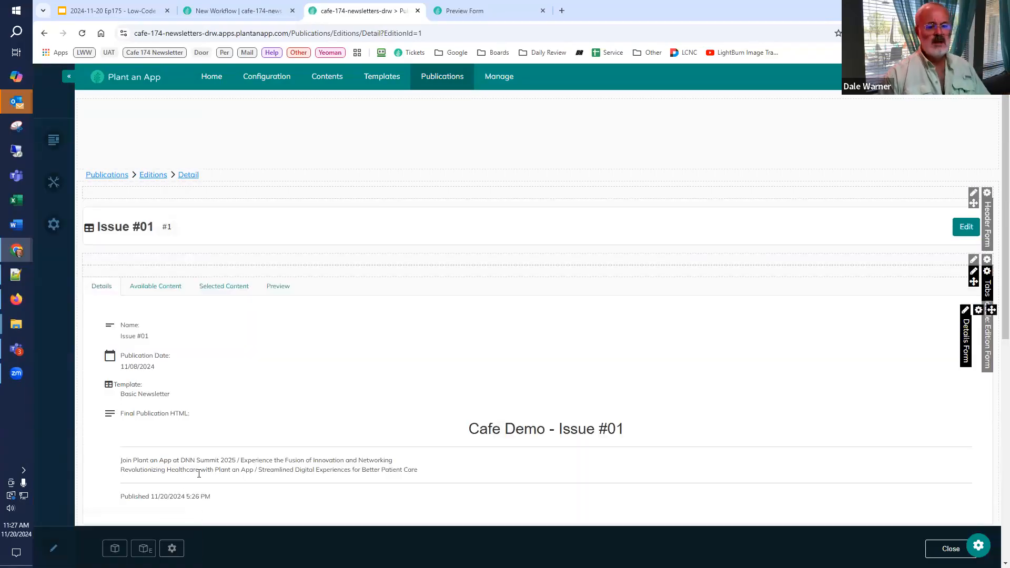
click(115, 549)
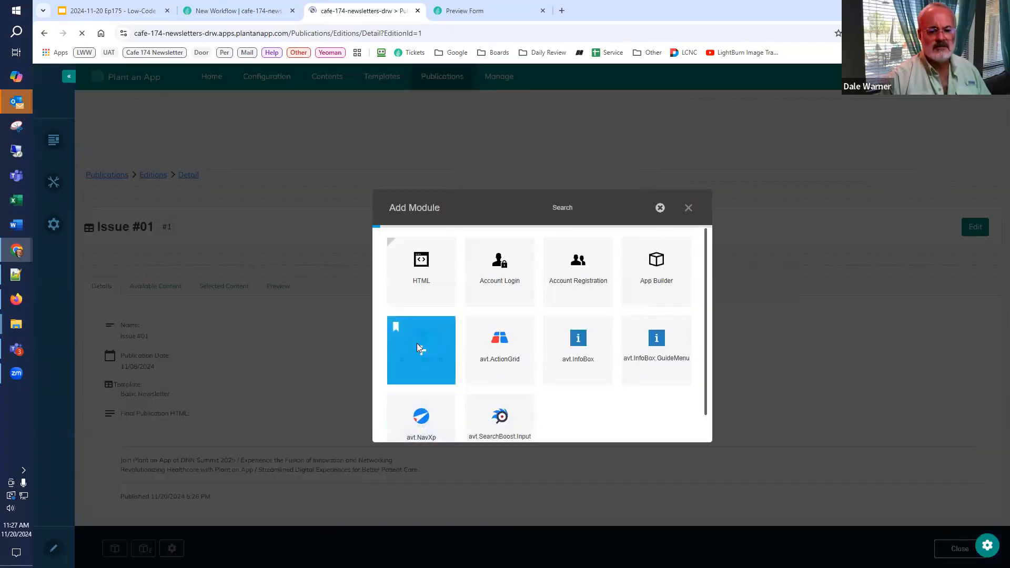
click(418, 345)
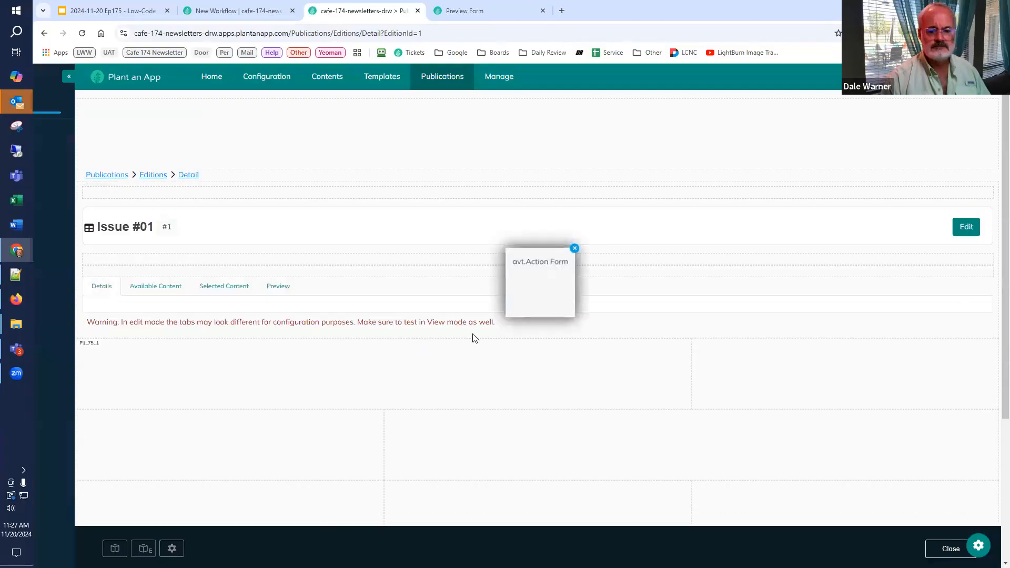
scroll(527, 311, down, 5)
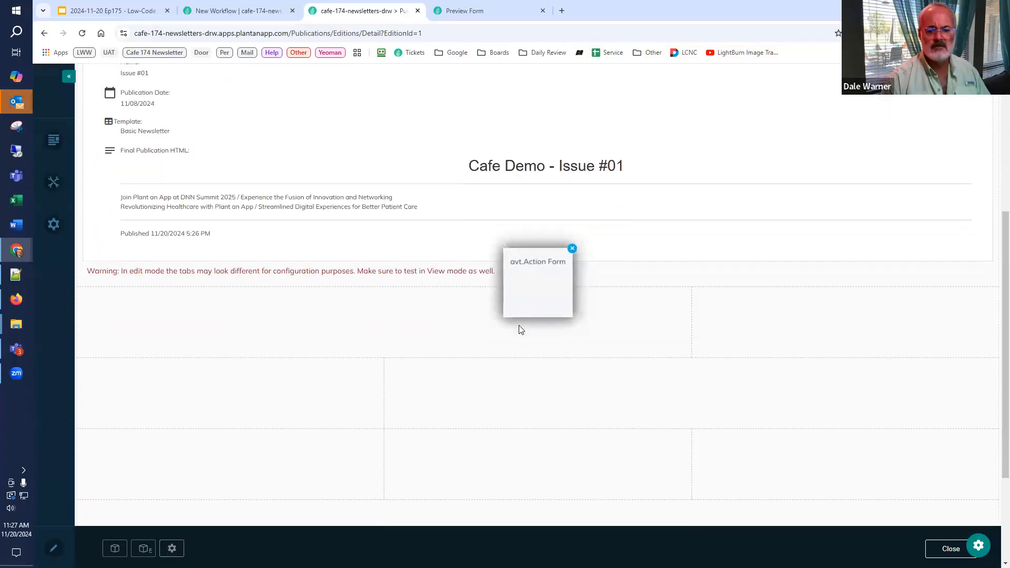
drag(508, 352, 484, 437)
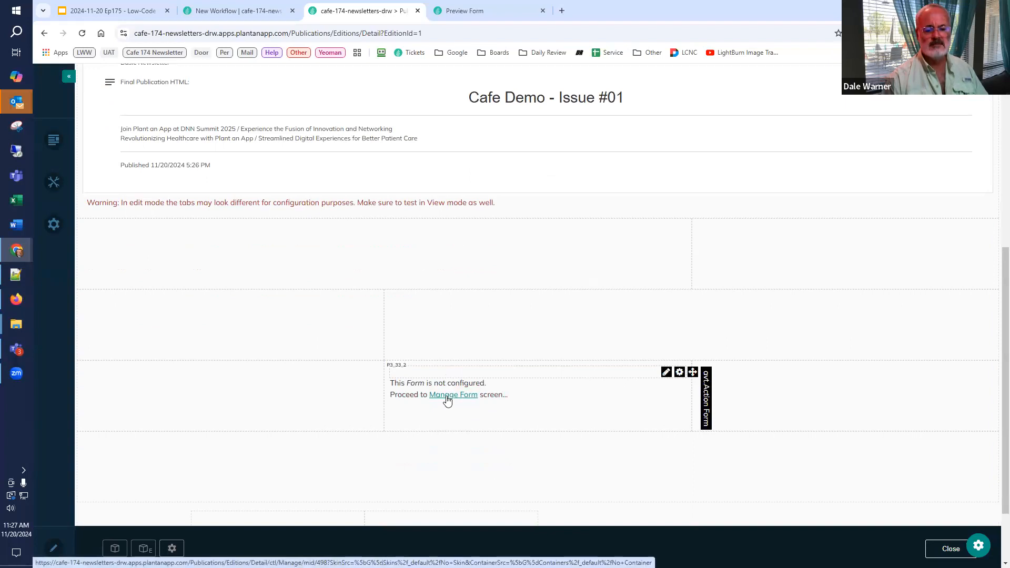
Step: Initialize the new Action Form from the Blank Form template and name it "Edit Selected Item Form"
click(447, 400)
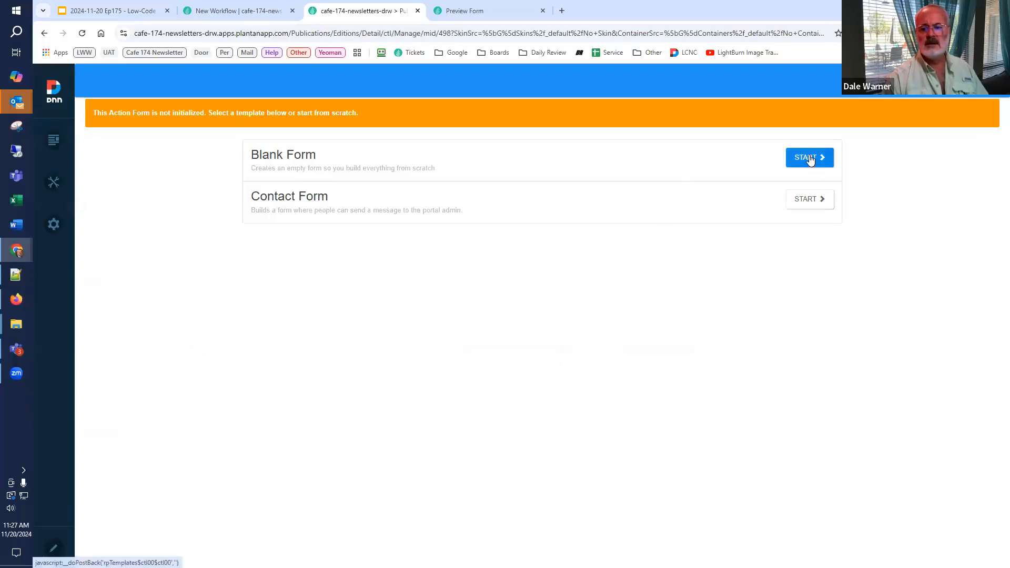
click(810, 159)
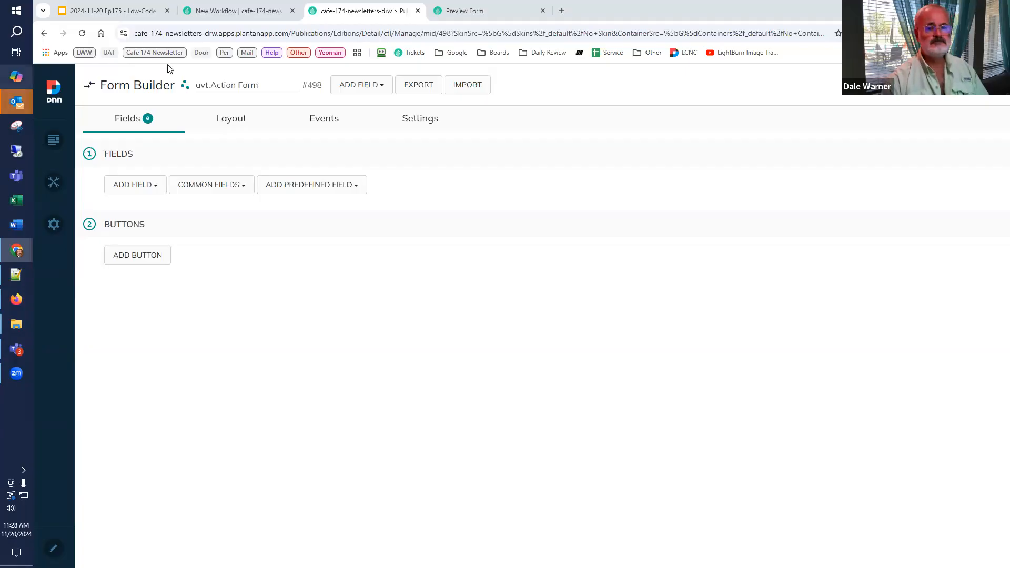
triple_click(185, 86)
text(Edit Selected Item Form)
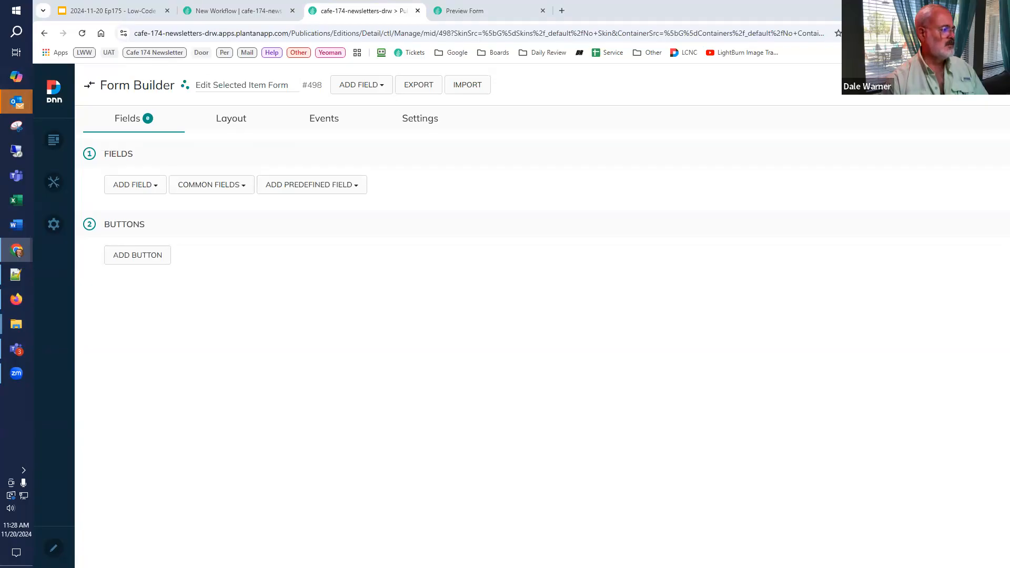
Step: Set the form's display mode to In Popup with a popup width of 50 % and the popup name "Edit Content Item"
click(418, 118)
scroll(261, 352, down, 3)
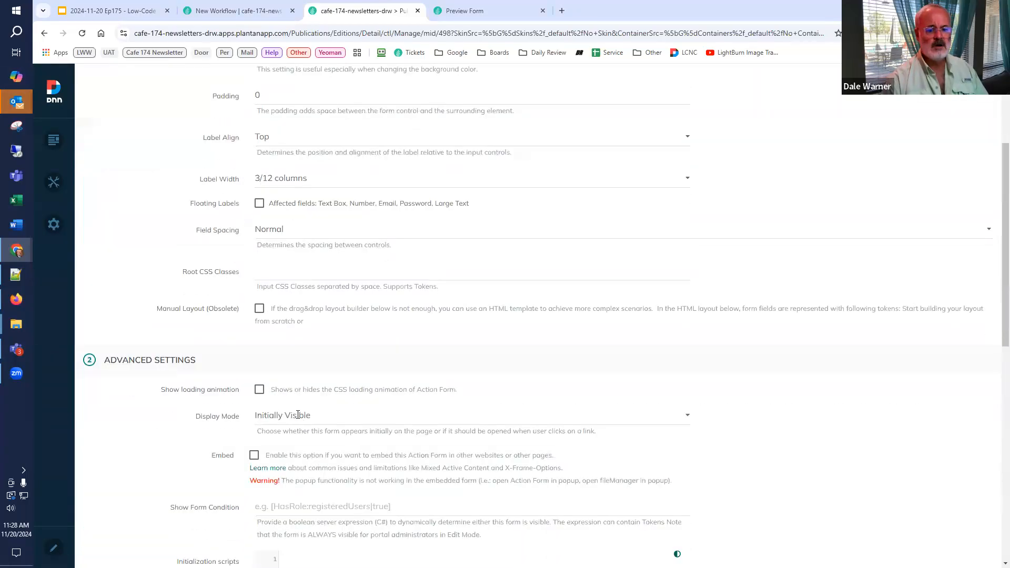
scroll(248, 339, down, 2)
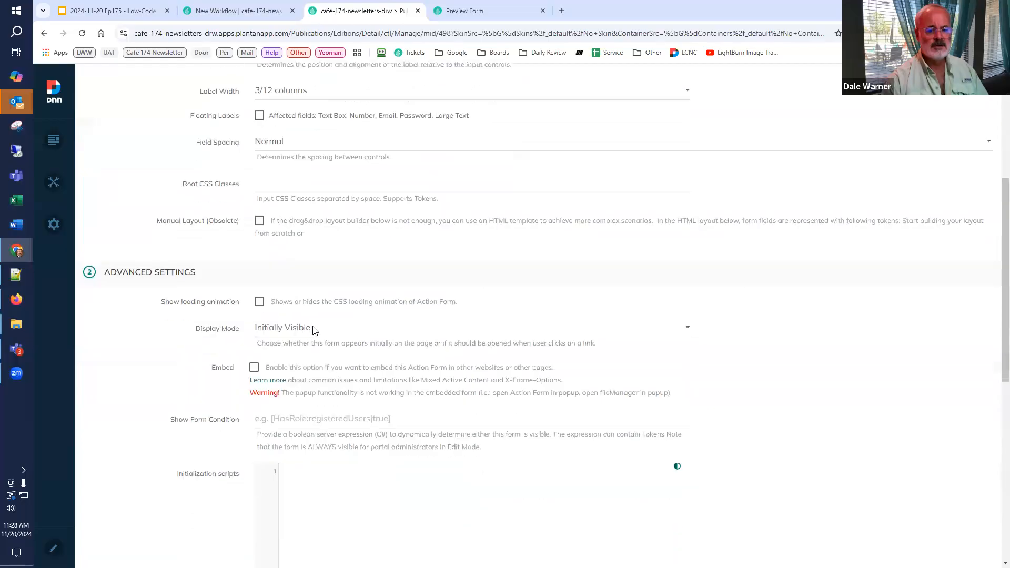
click(280, 334)
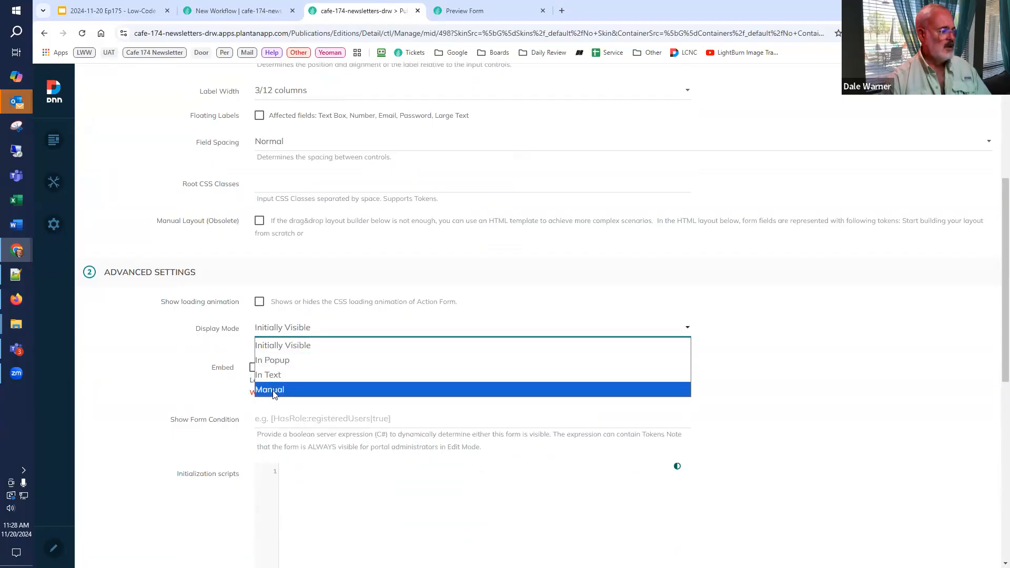
click(276, 363)
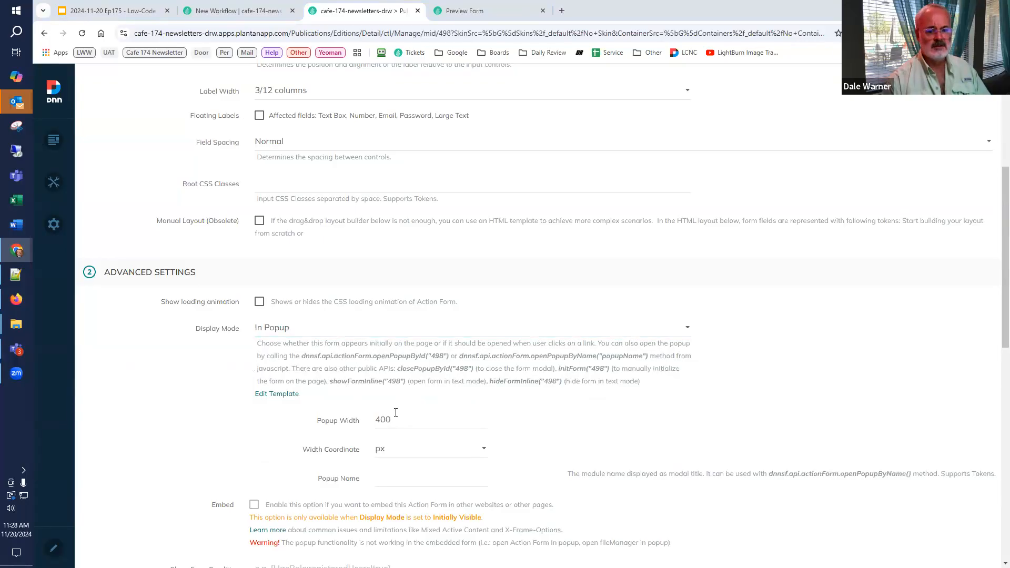
click(321, 416)
text(50)
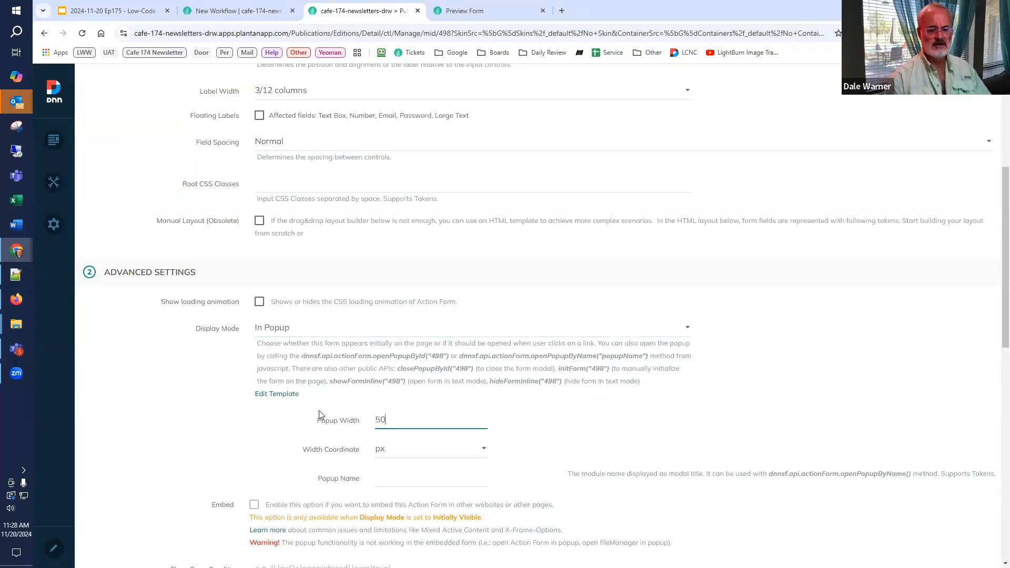
click(408, 450)
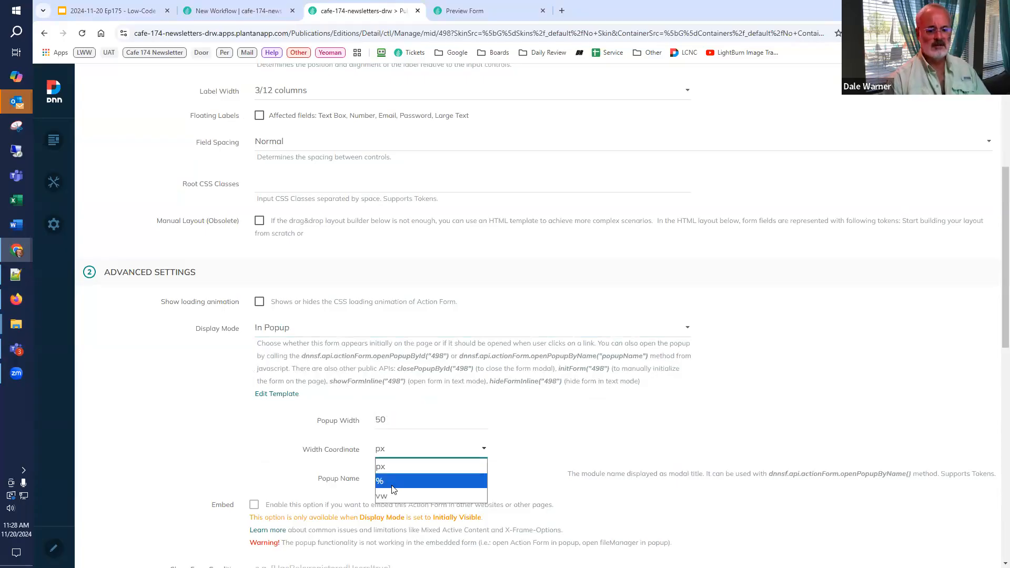
click(390, 482)
click(402, 485)
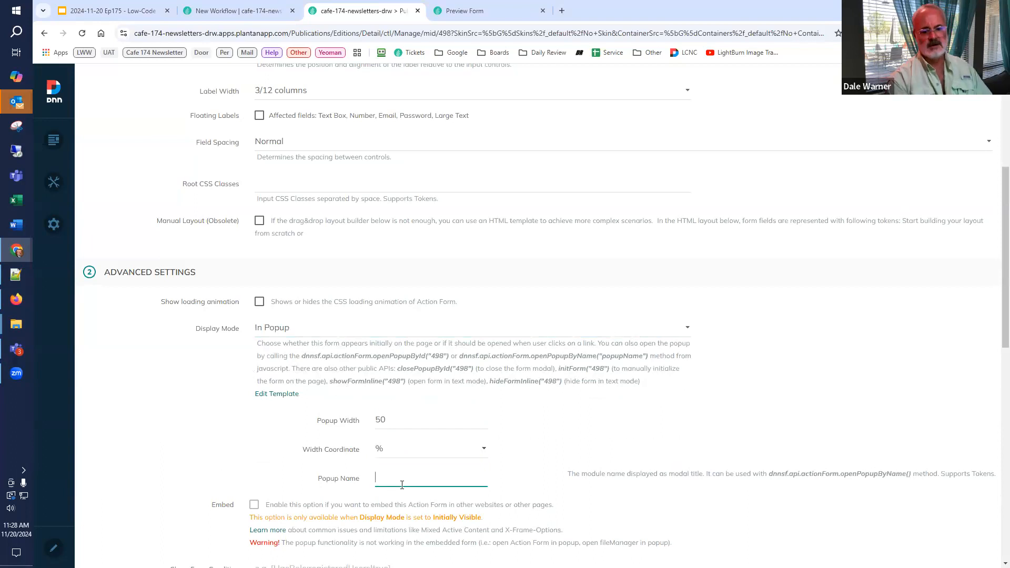
text(Edit Co)
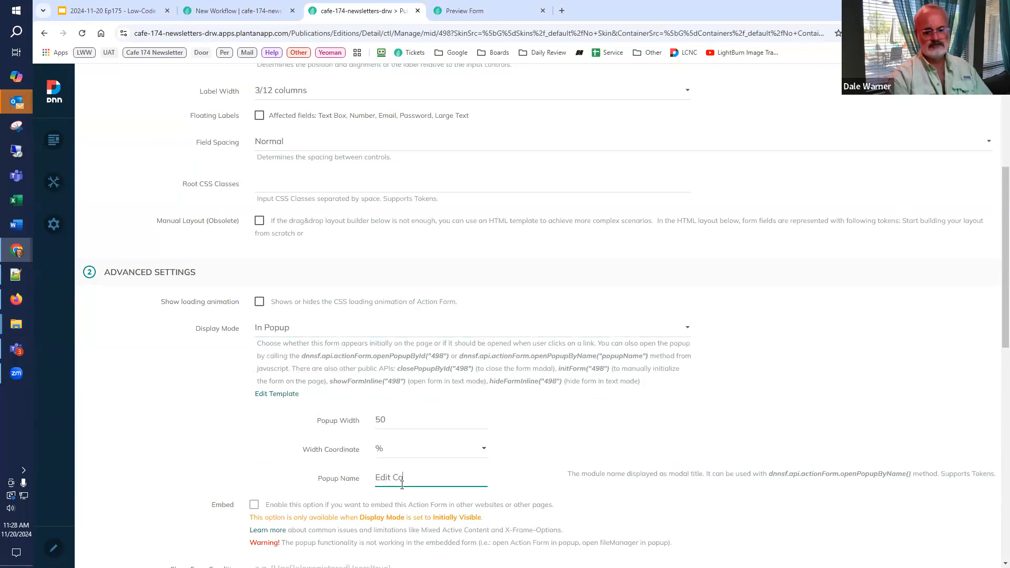
text(ntent Item)
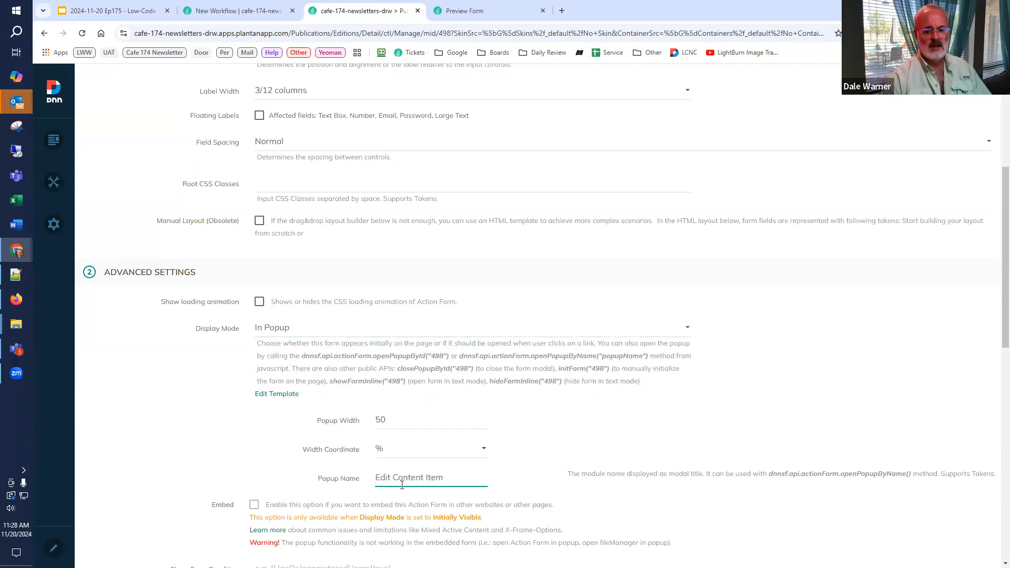
Step: Change the form's display mode to Manual in its advanced settings
click(311, 329)
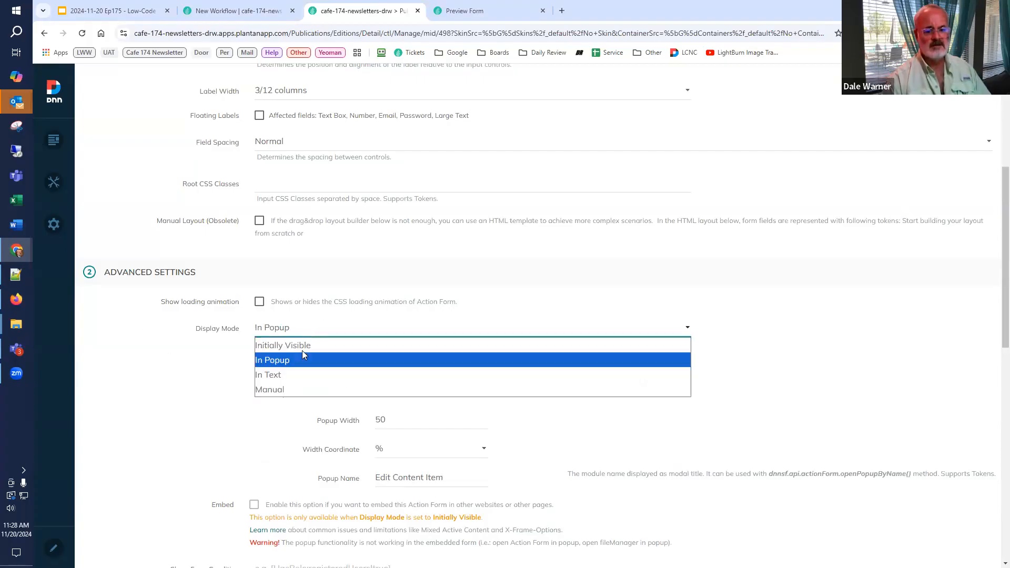
click(285, 389)
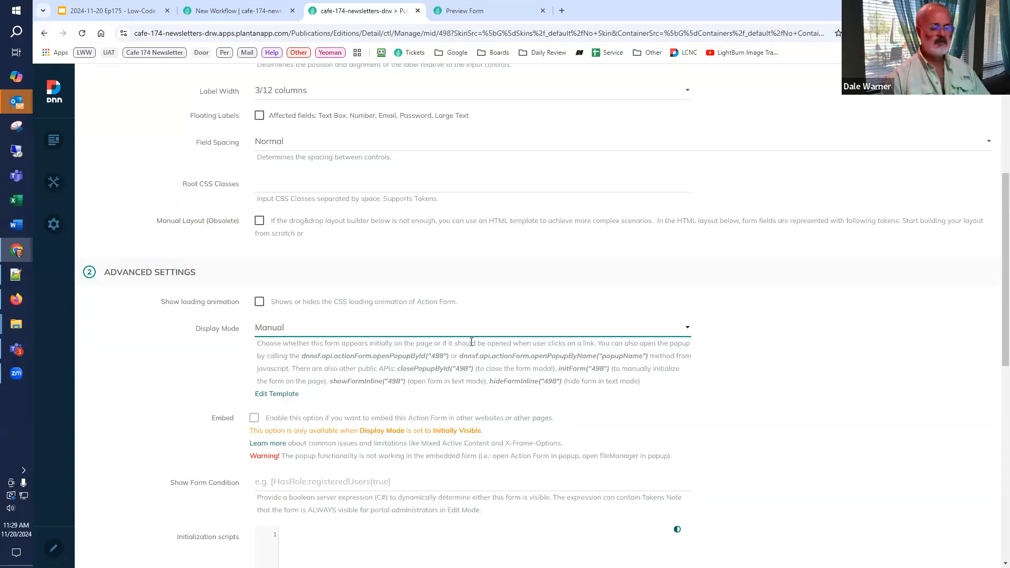
scroll(510, 397, up, 5)
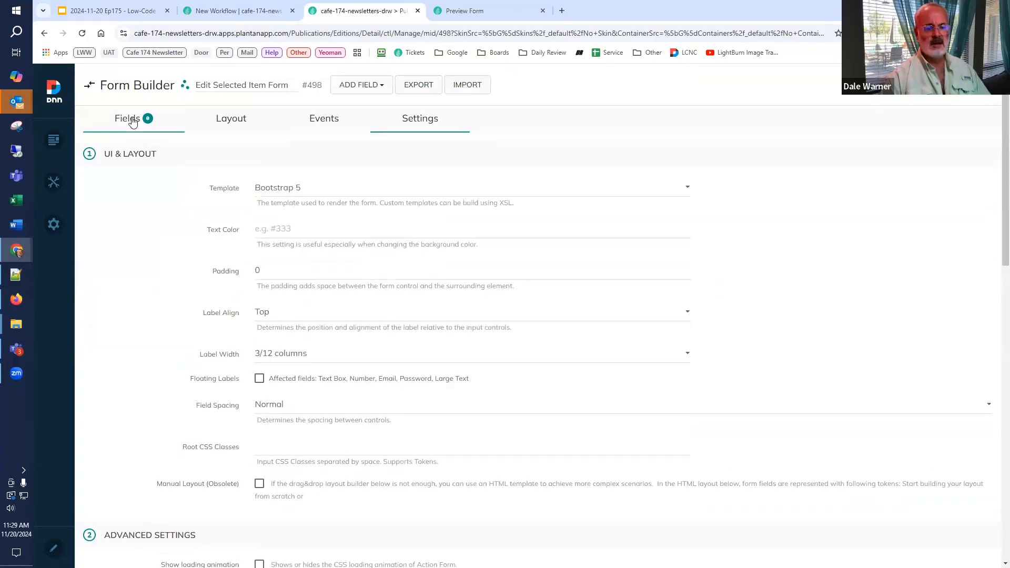
Step: Add a Static Text field to the form with the word "hello" inside an h1 heading as its content
click(133, 121)
click(144, 187)
text(stat)
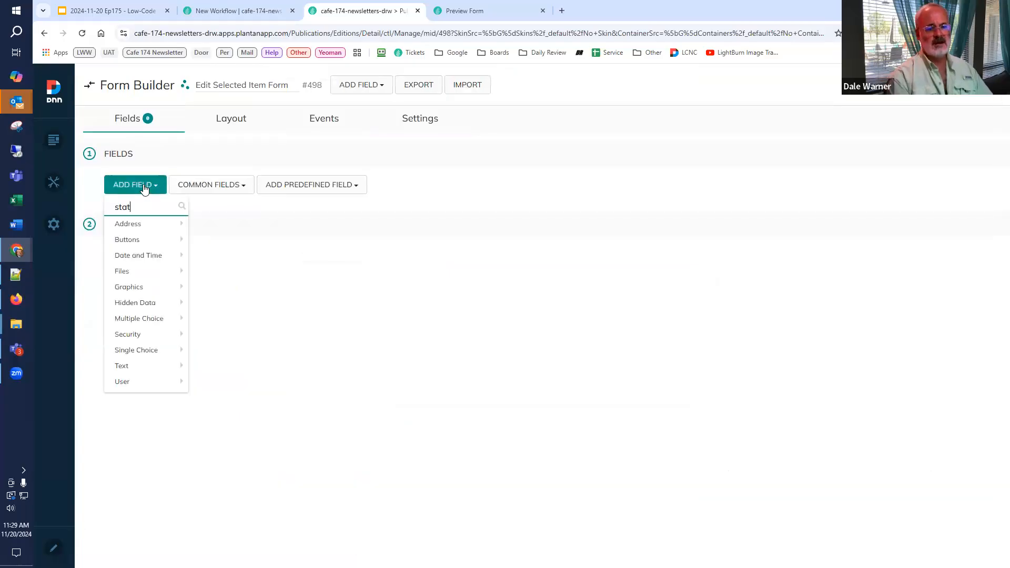
click(145, 226)
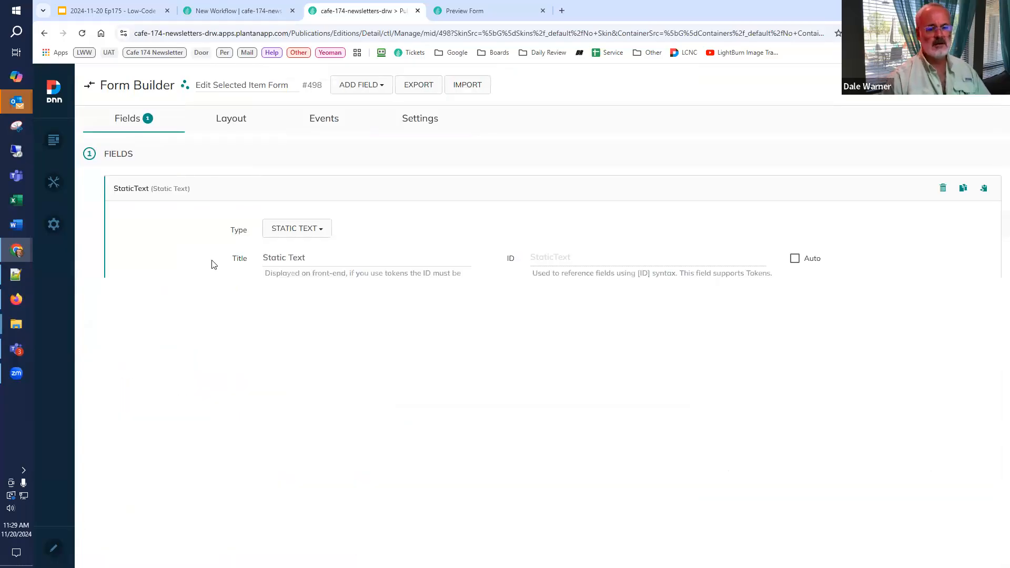
scroll(334, 445, down, 3)
click(332, 431)
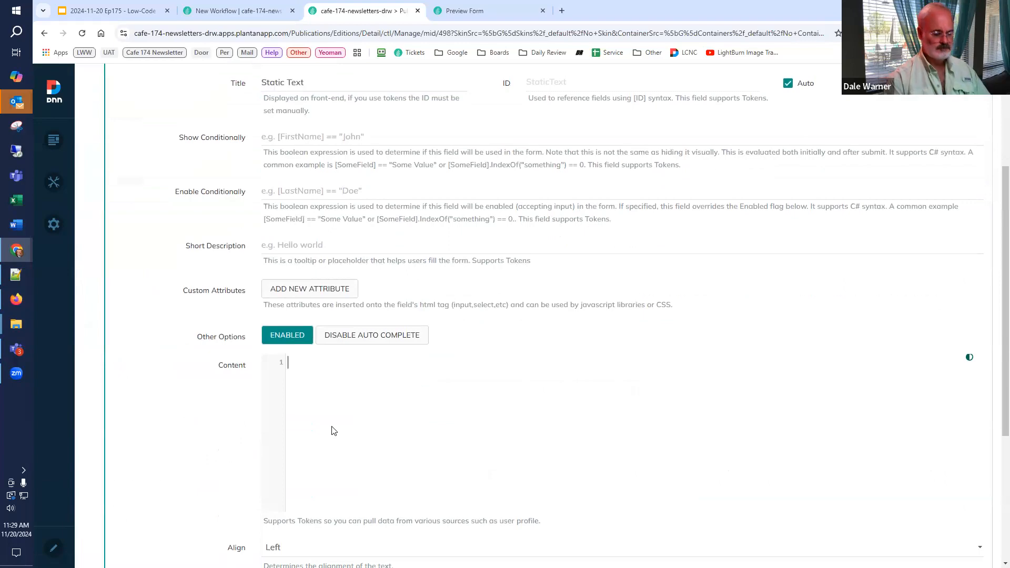
text(<h1>)
key(Return)
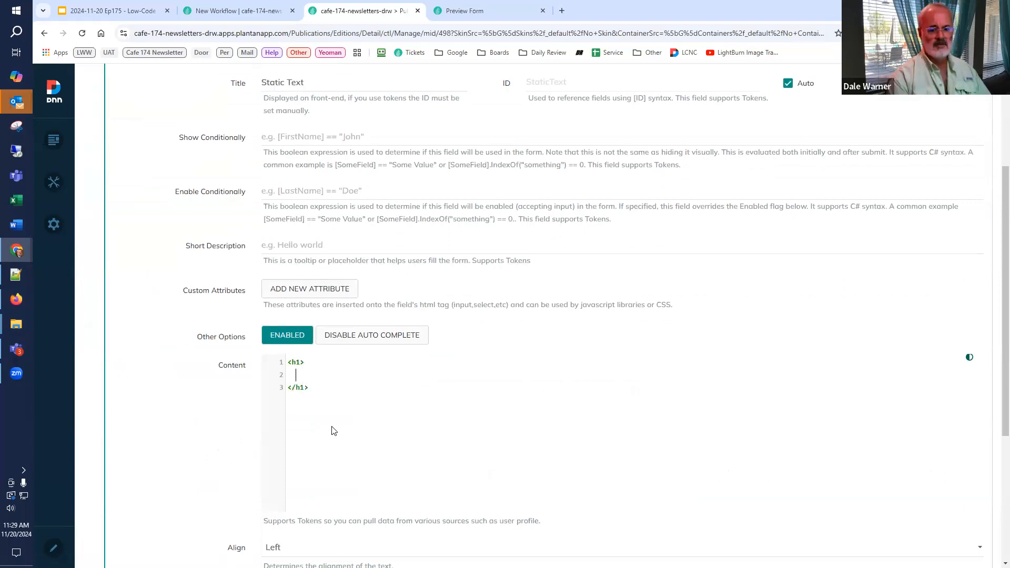
text(hello)
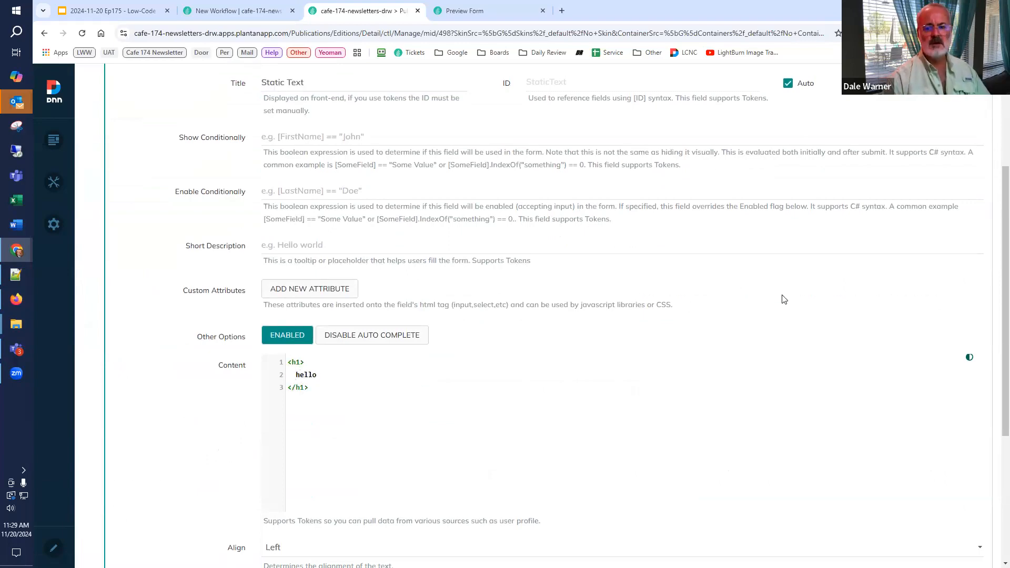
Step: Save and close the form configuration, and leave the Detail page's edit mode
scroll(892, 146, up, 3)
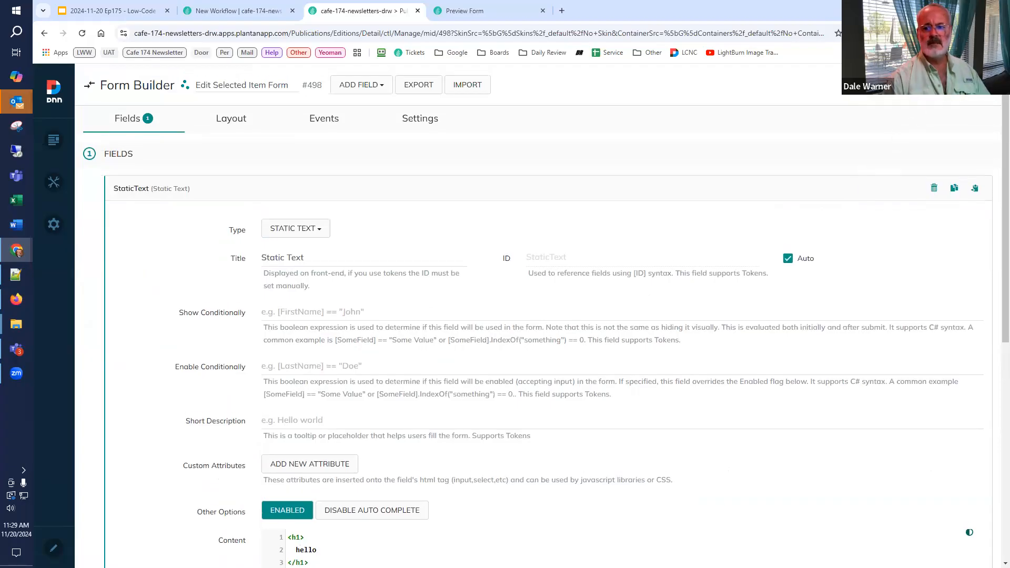
click(980, 85)
click(927, 84)
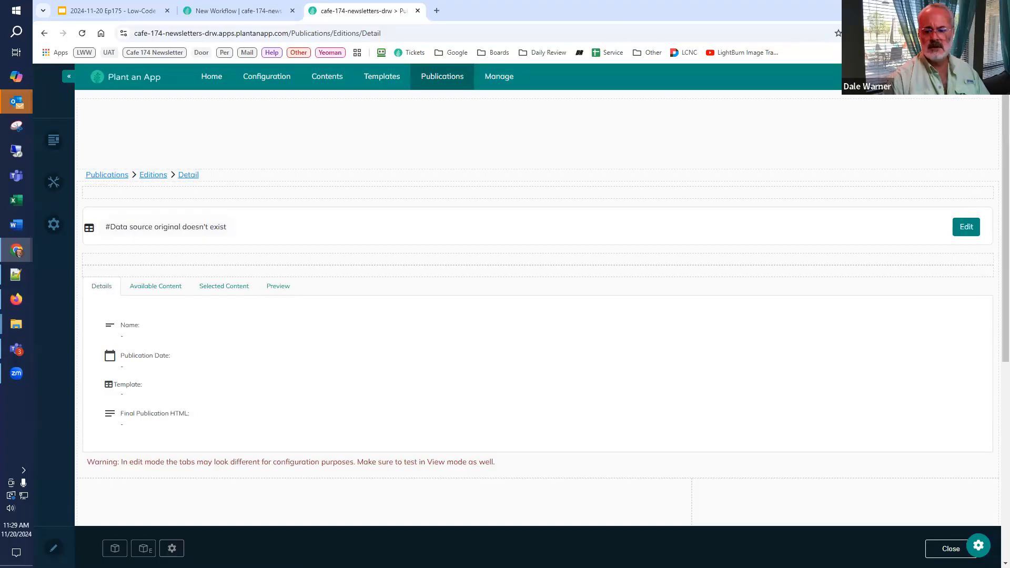
click(951, 548)
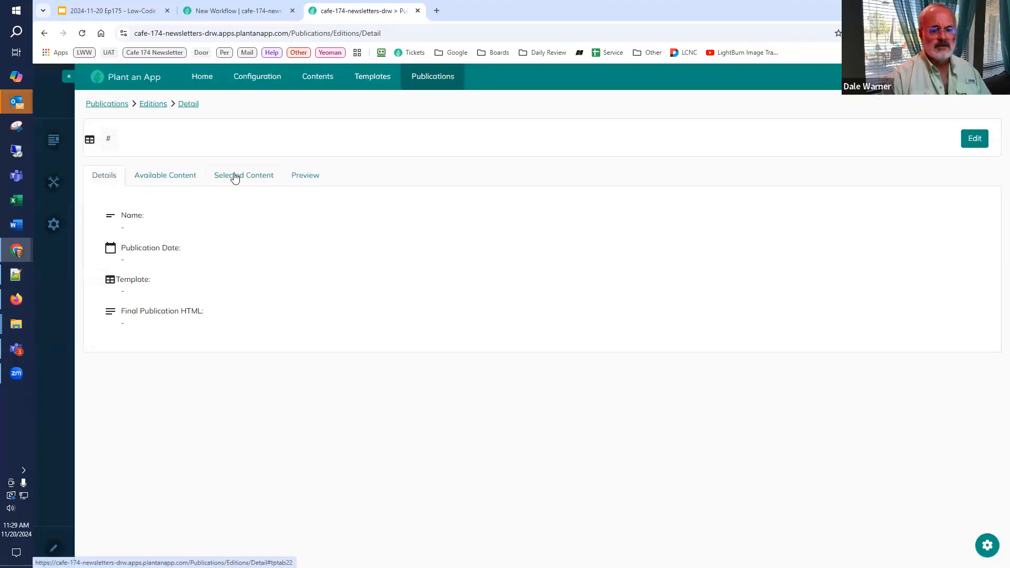
Step: Reopen Issue #01 from the Cafe Demo publication's editions and display its selected content
click(236, 178)
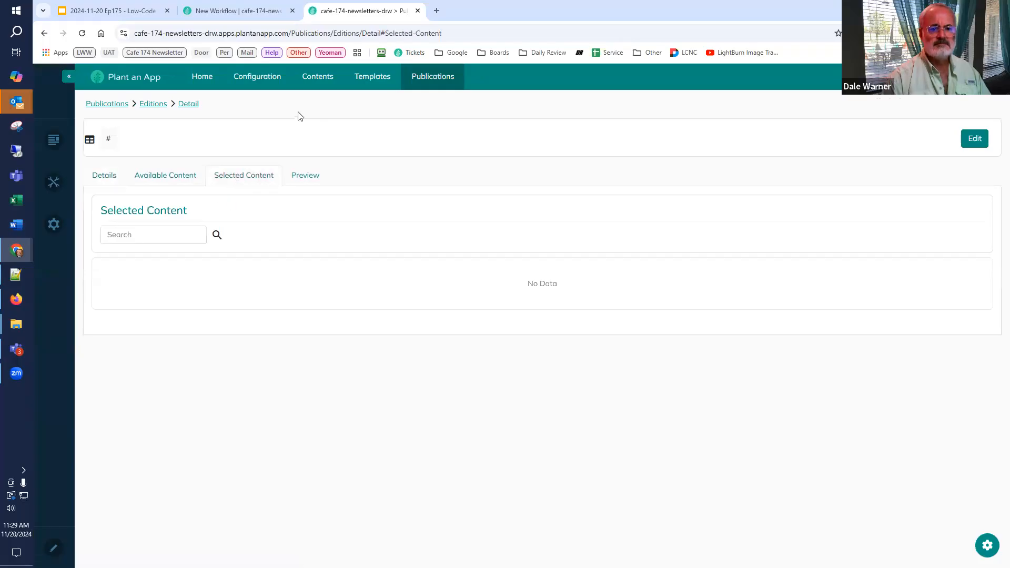
mouse_move(420, 74)
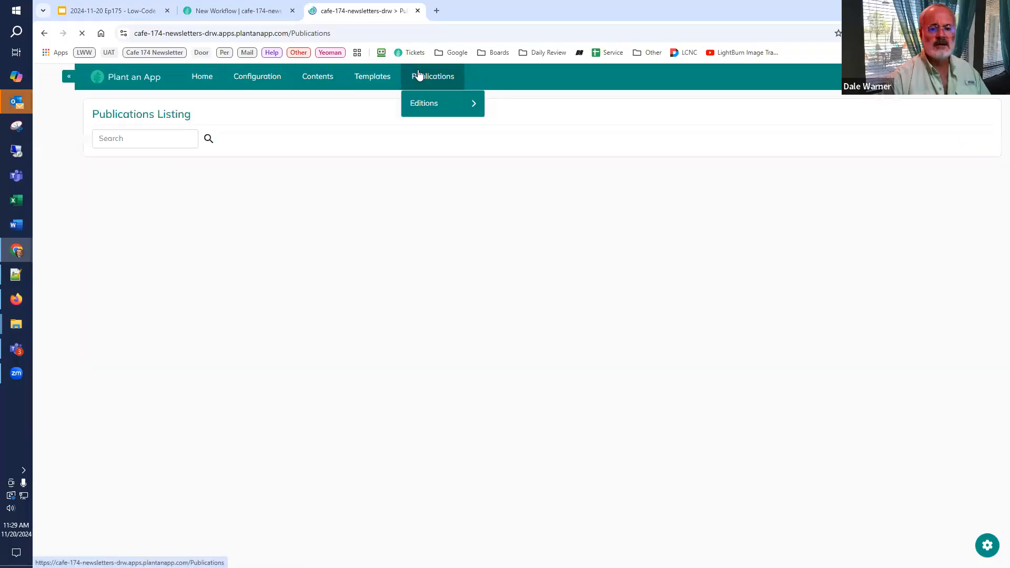
mouse_move(421, 109)
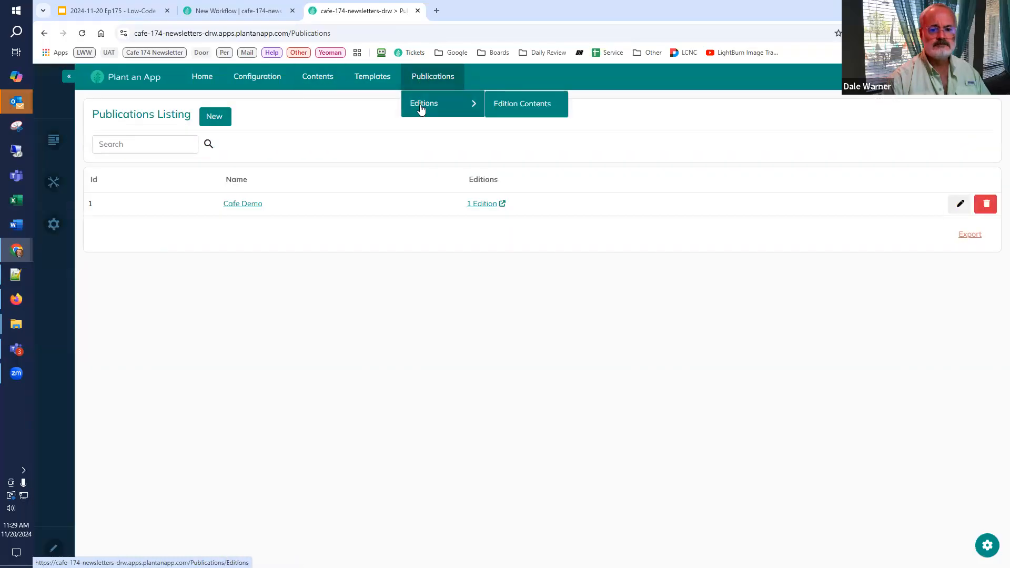
click(477, 206)
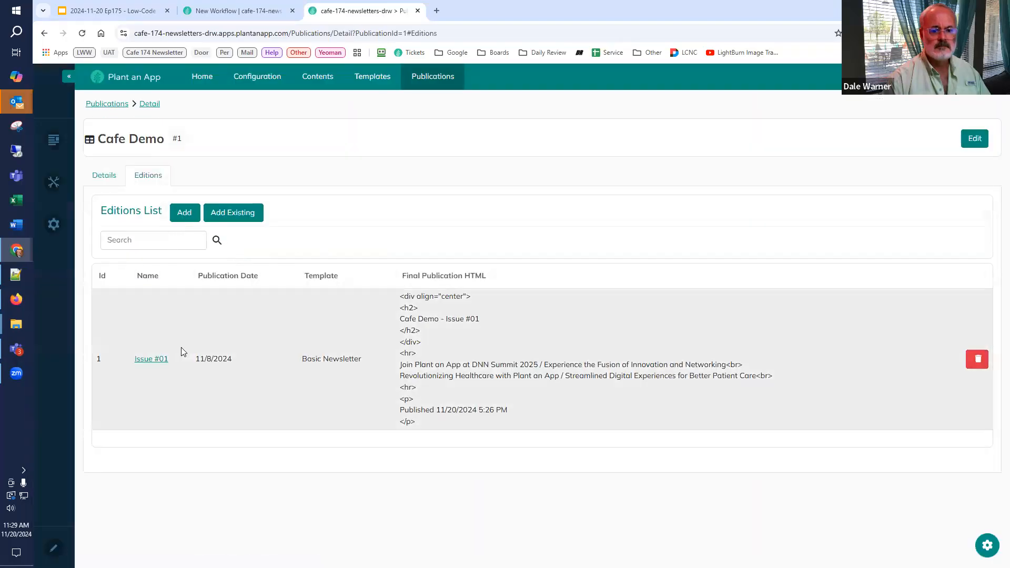
click(144, 365)
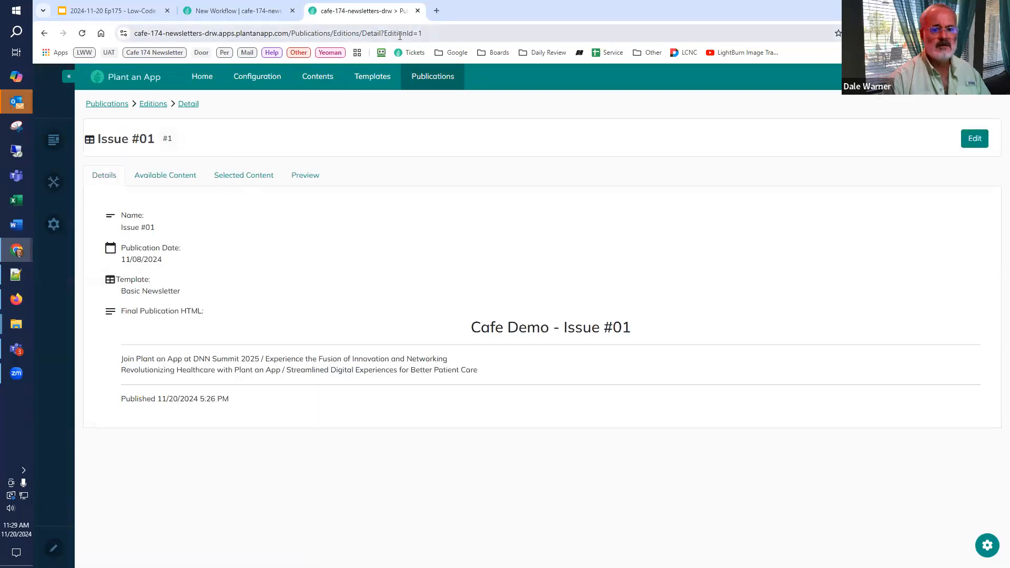
click(258, 176)
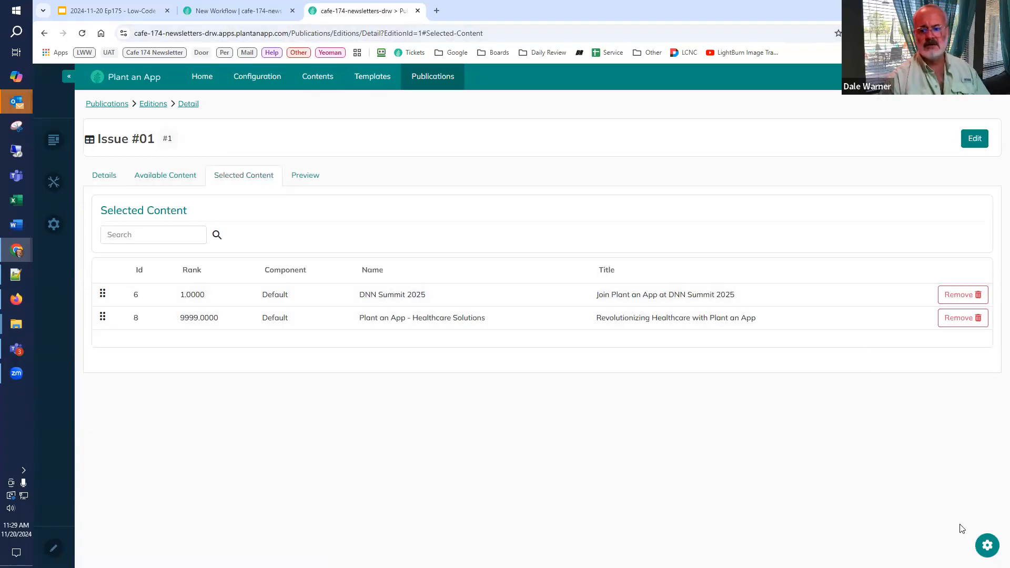
Step: Open the configuration of the Selected Content listing and add a new item button
click(984, 545)
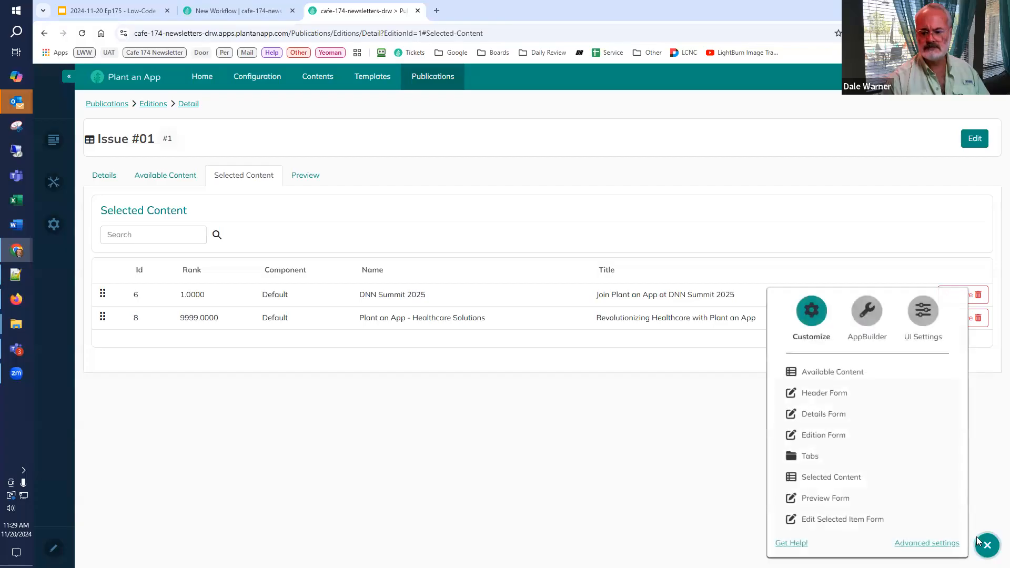
click(850, 481)
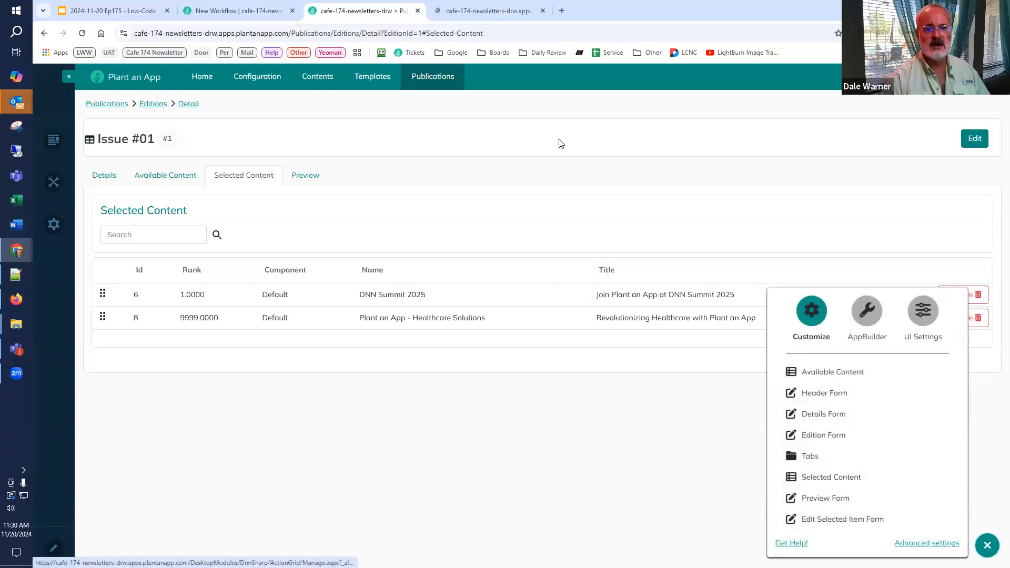
click(503, 15)
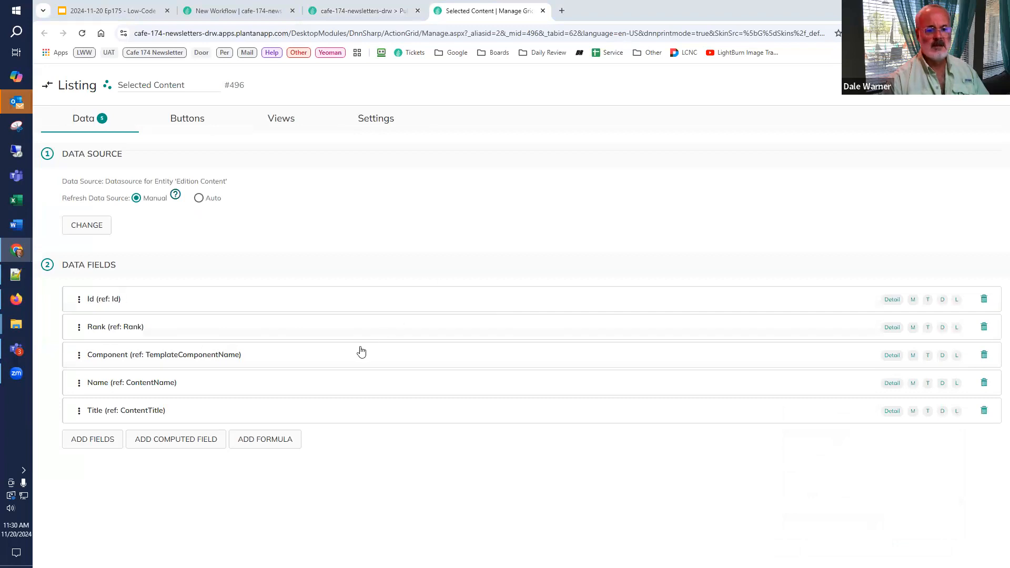
click(198, 120)
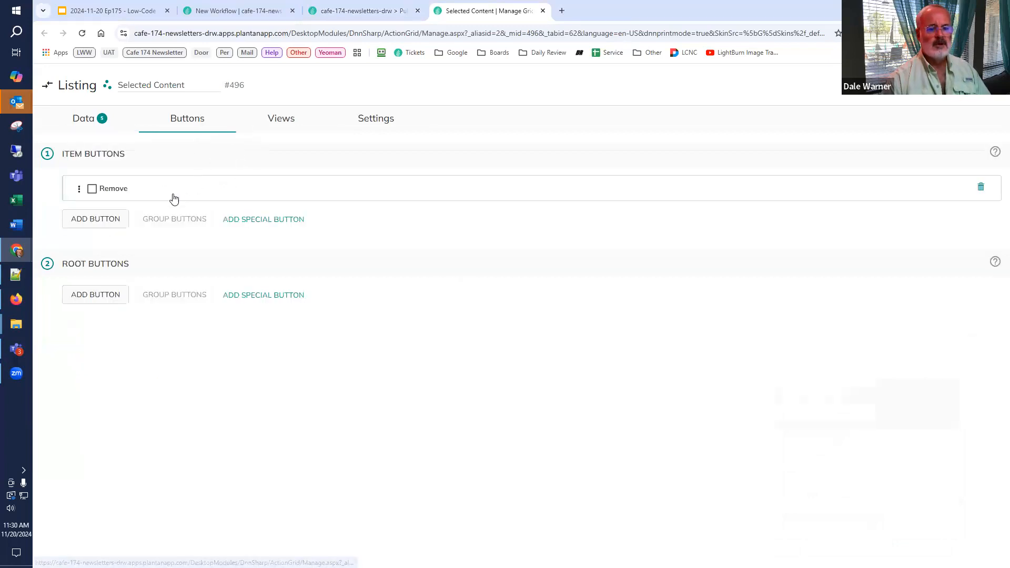
click(100, 224)
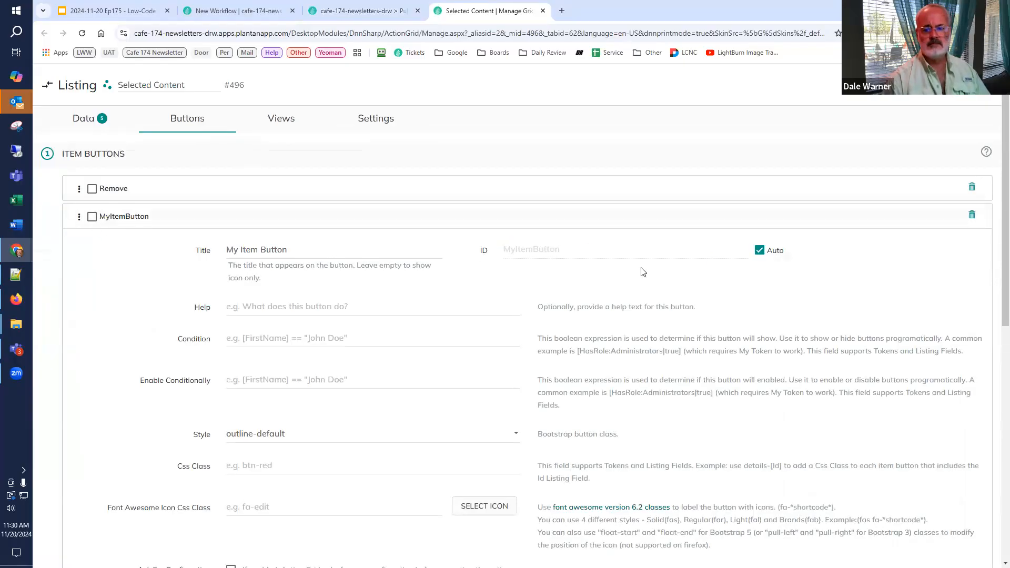
Step: Clear the new item button's title and replace its automatic ID with EditBtn
click(760, 250)
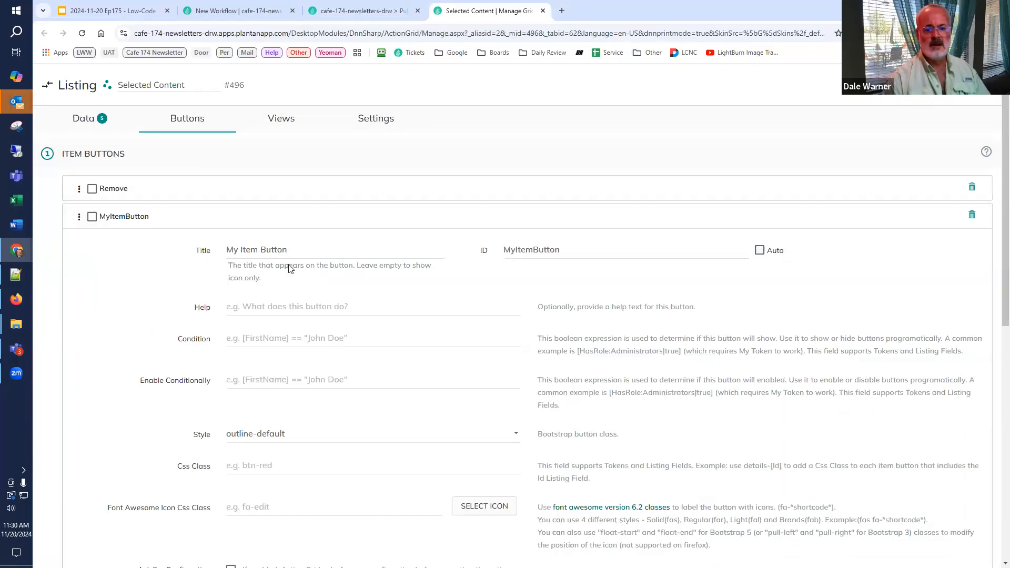
drag(288, 250, 232, 258)
key(BackSpace)
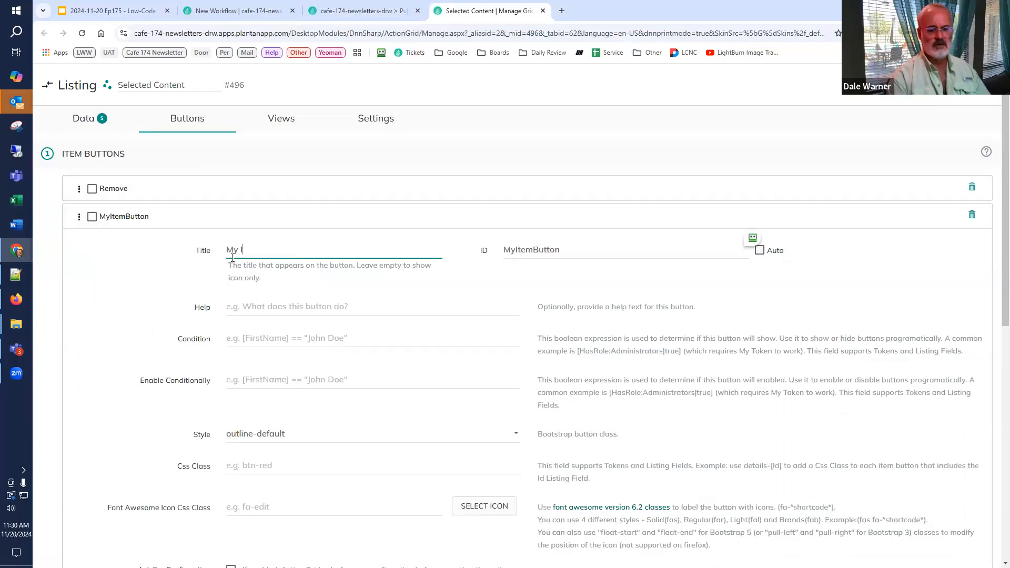
key(Tab)
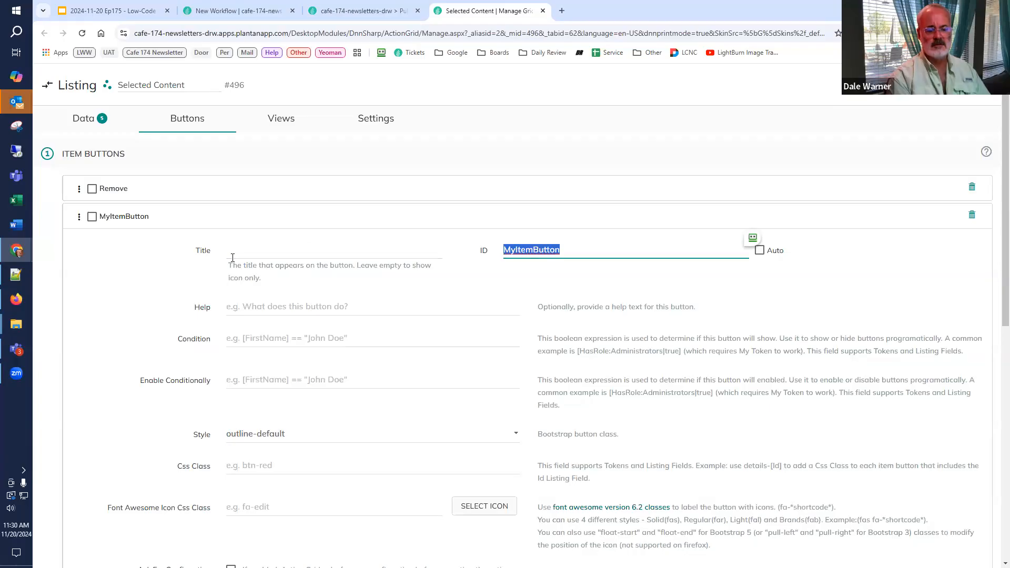
text(E)
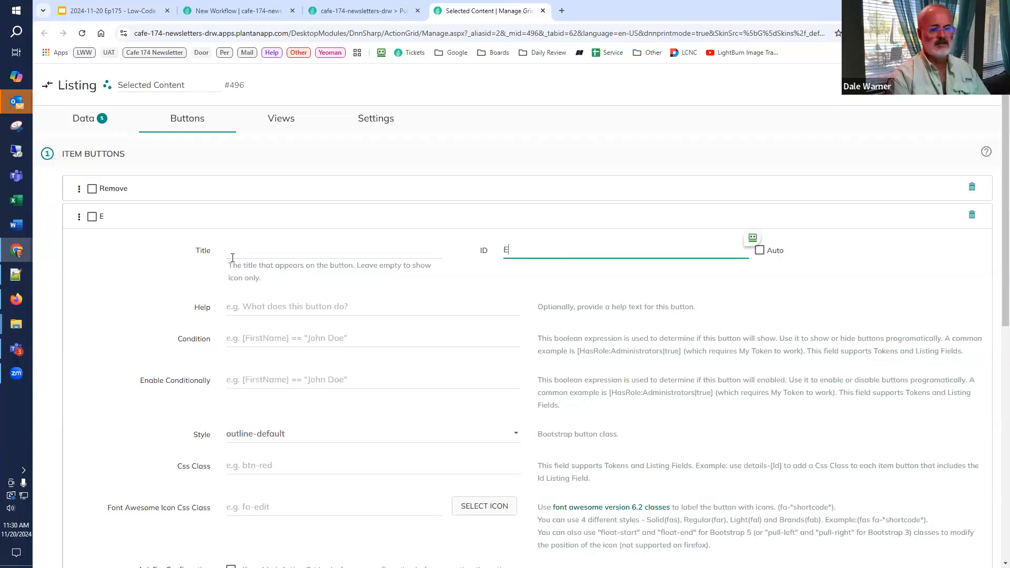
text(ditBtn)
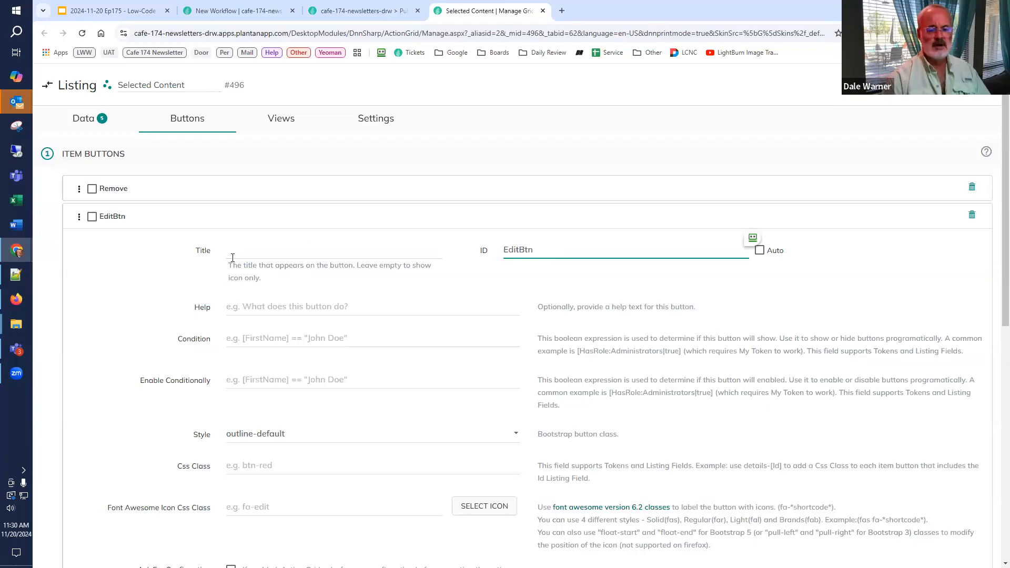
Step: Set the EditBtn help text to "Edit this item" and its style to outline-primary
click(238, 301)
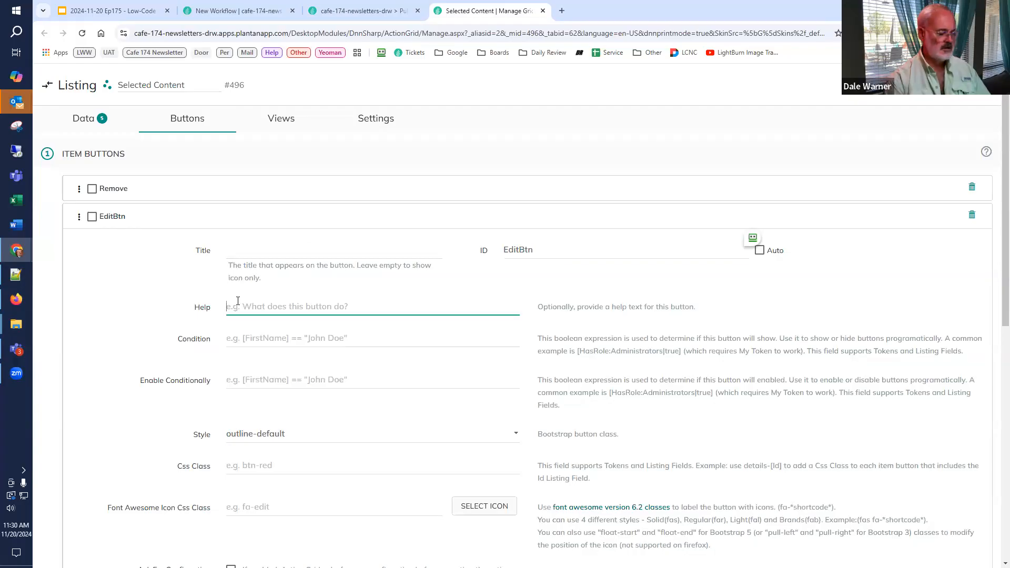
text(Ed)
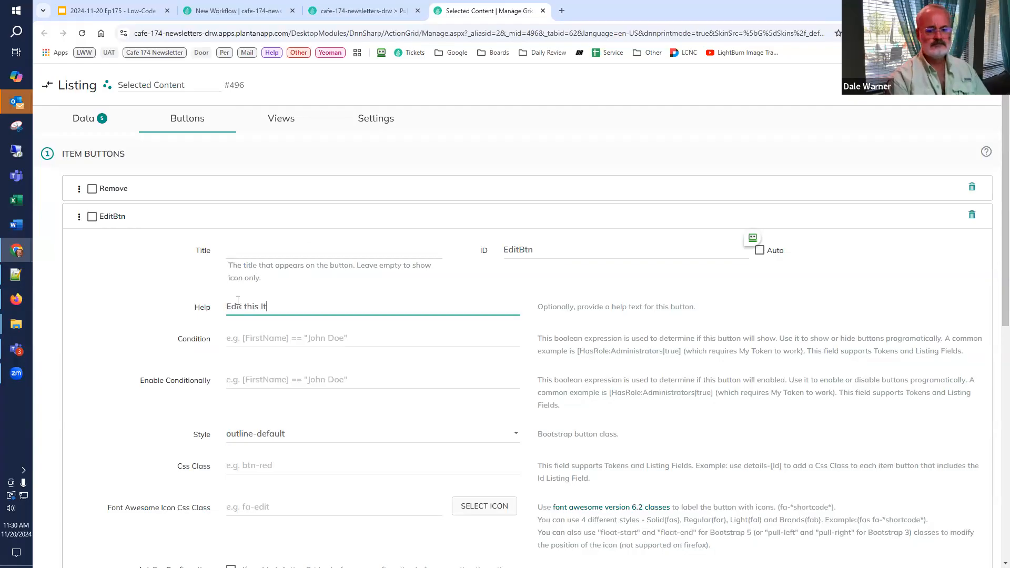
text(it this item)
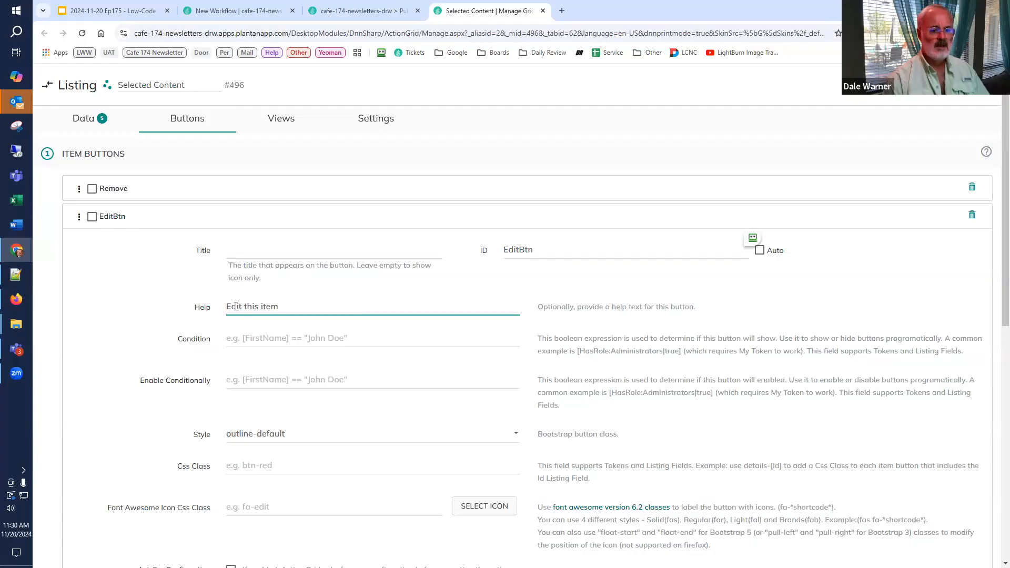
scroll(211, 421, down, 2)
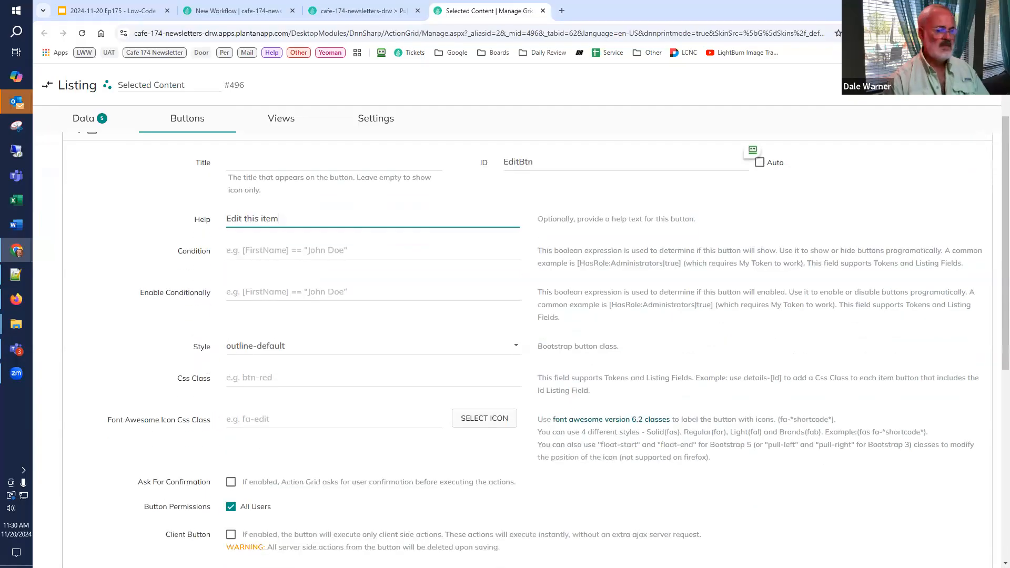
click(318, 349)
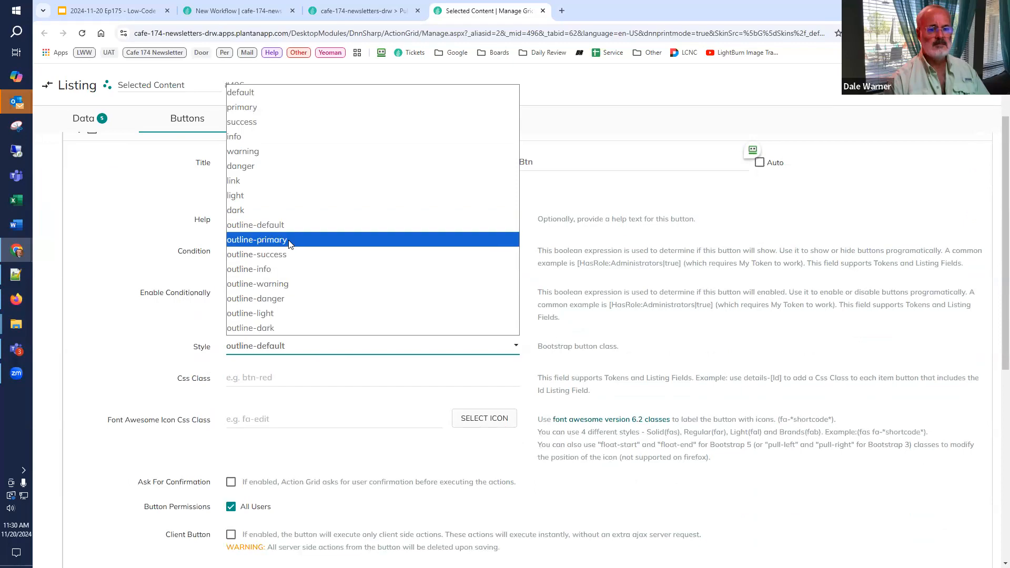
click(289, 244)
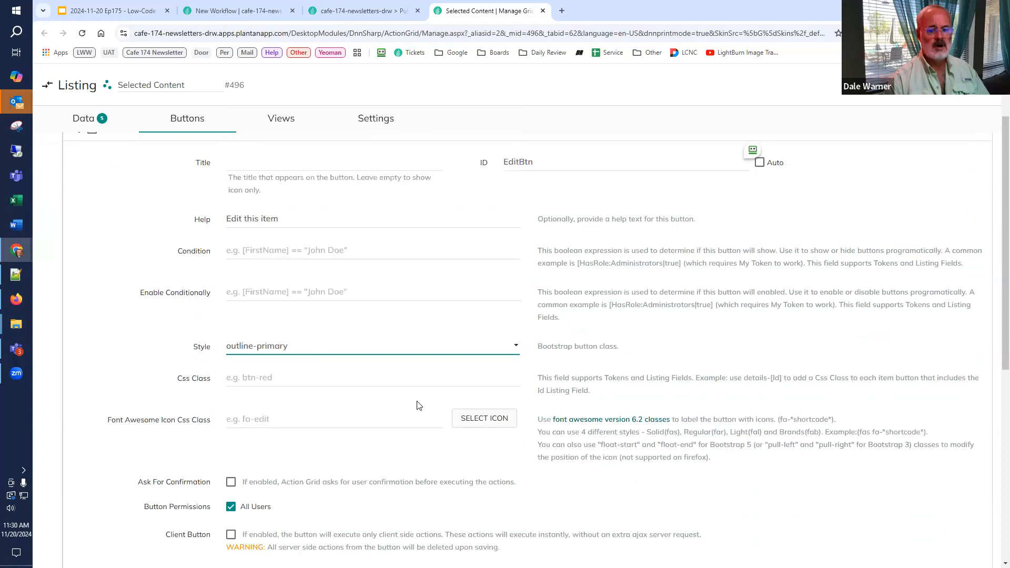
Step: Find the pencil-alt icon among the Font Awesome icons and assign it to the EditBtn button
click(467, 418)
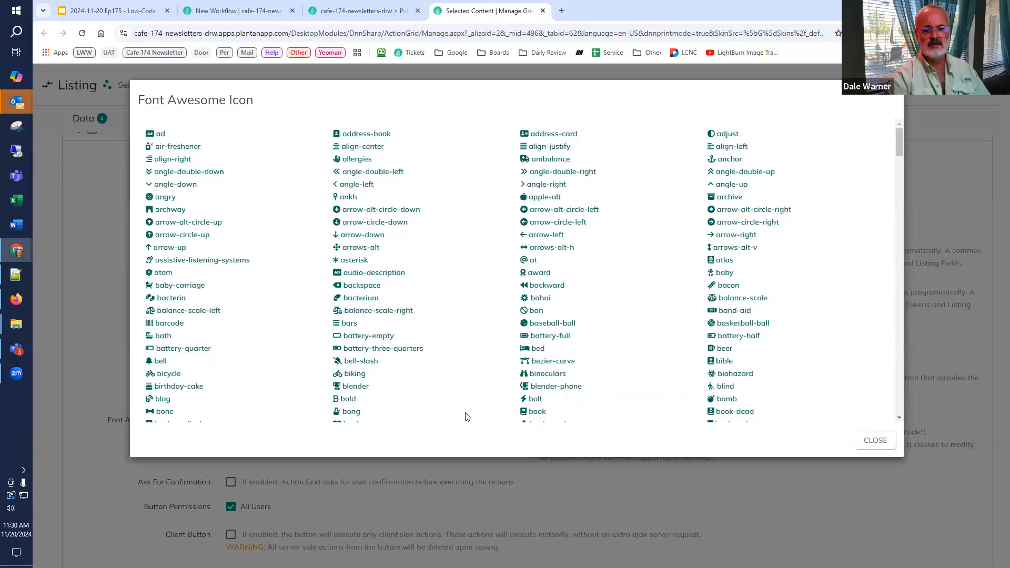
key(ctrl+f)
text(penci)
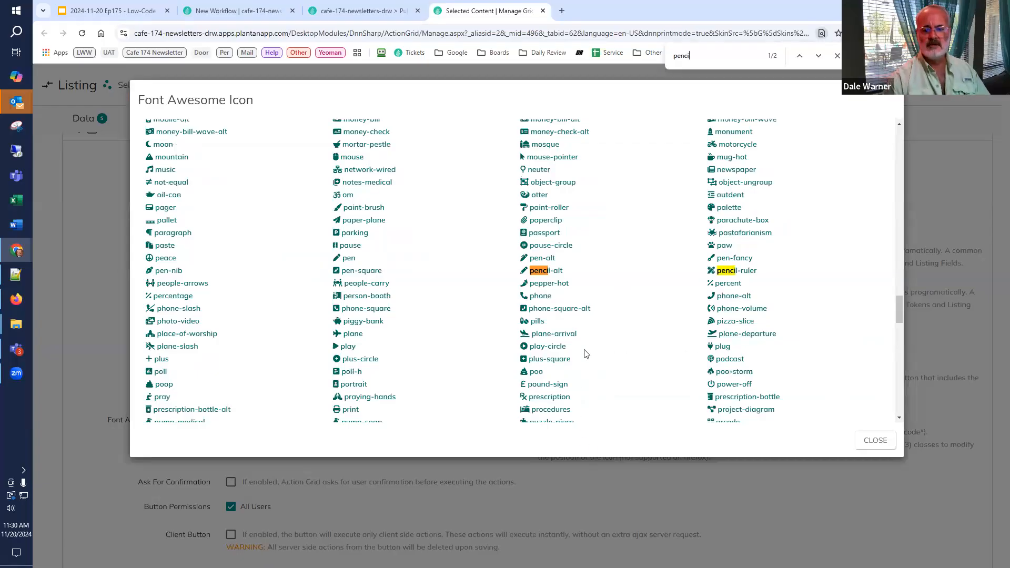
click(546, 271)
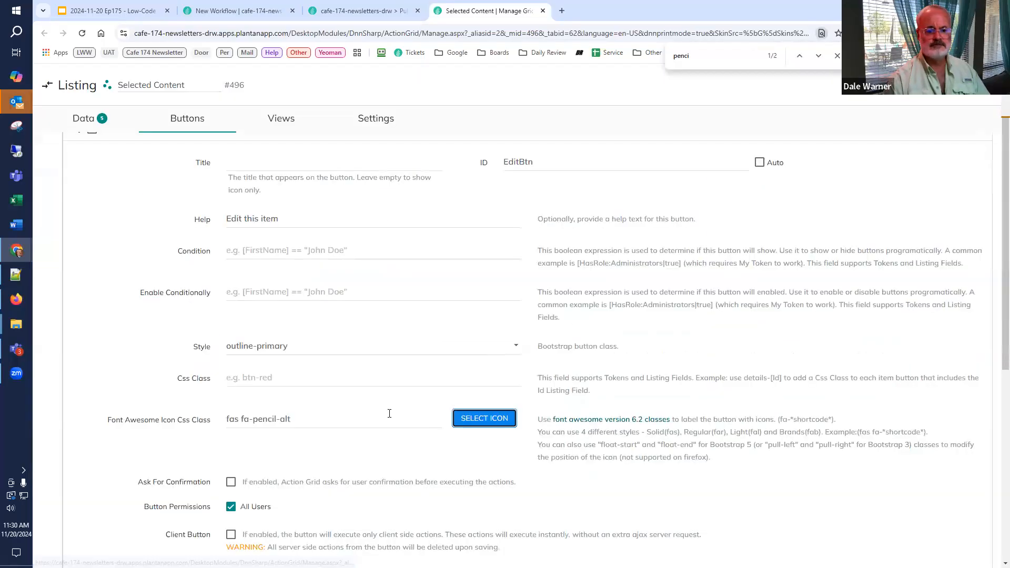
Step: Add an Open Form Popup And Stop Execution action to the EditBtn button
scroll(378, 413, down, 7)
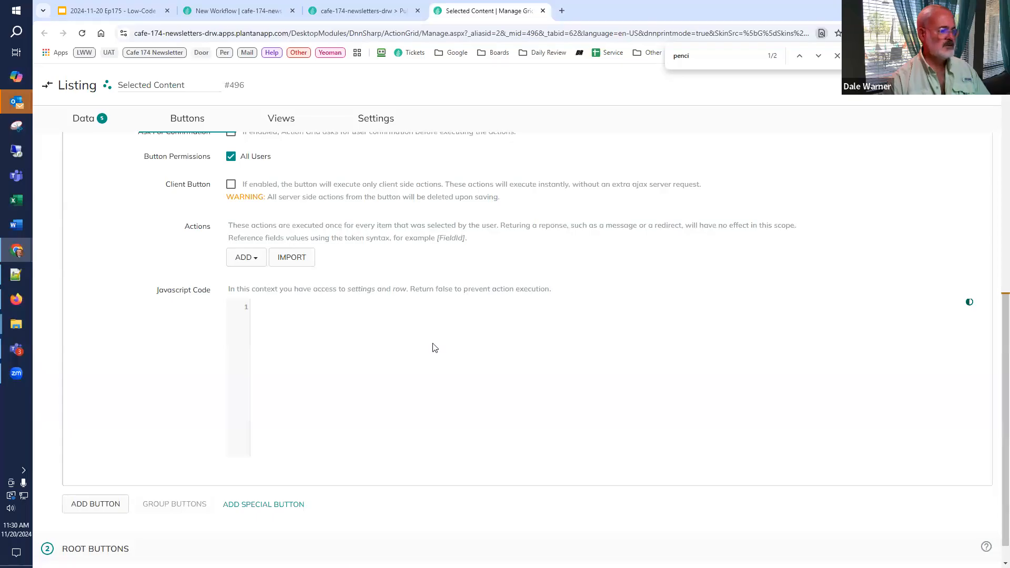
click(258, 257)
text(open)
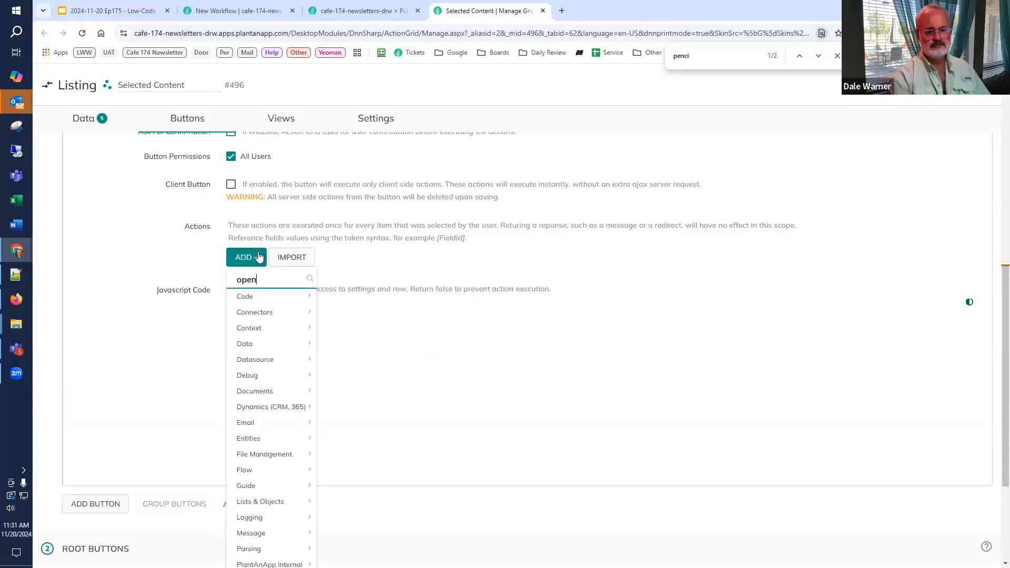
text( pop)
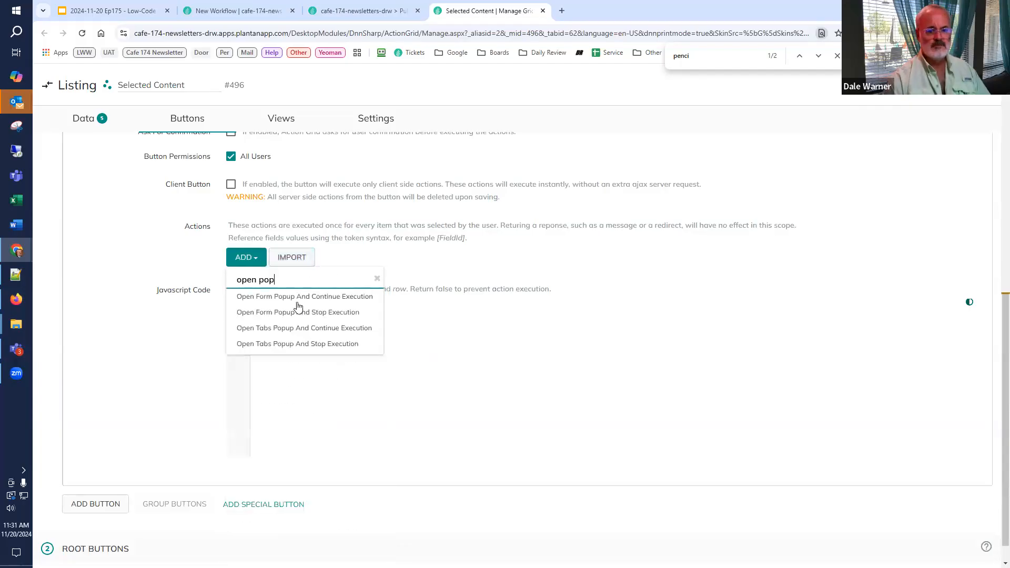
click(299, 313)
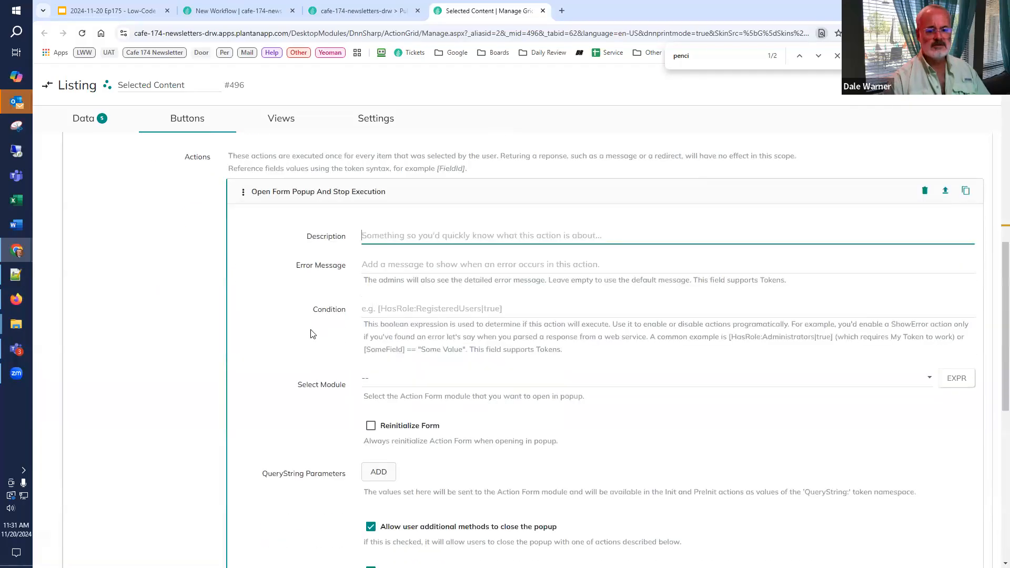
Step: Choose Edit Selected Item Form as the popup action's module and enable reinitializing the form
scroll(311, 333, down, 1)
click(384, 302)
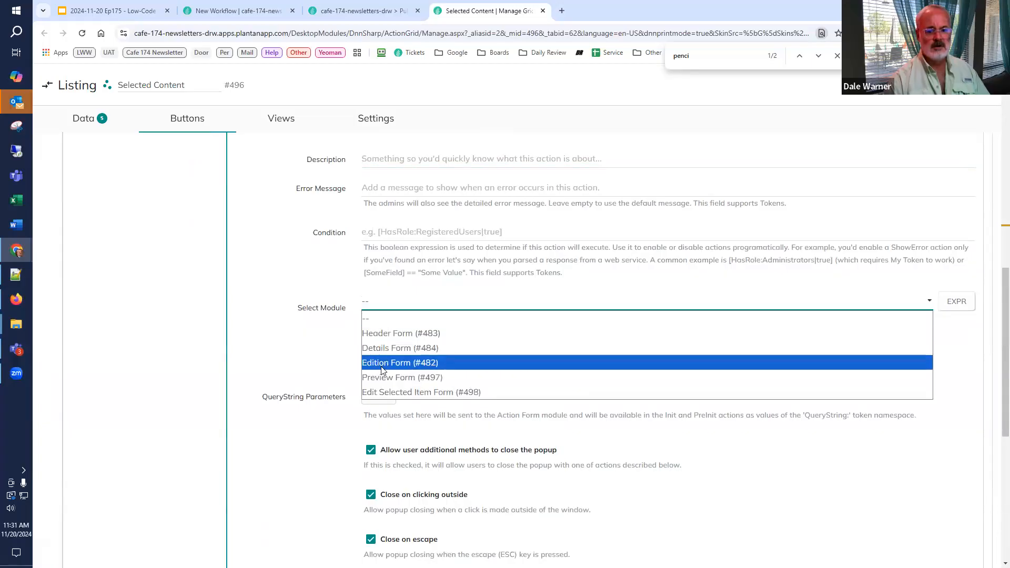
click(382, 392)
scroll(361, 387, down, 1)
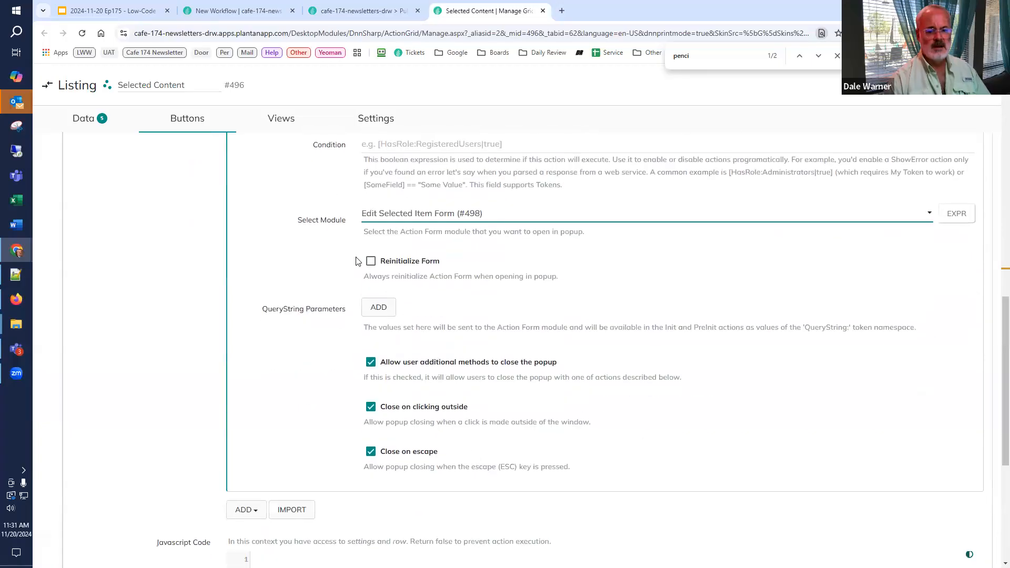
click(371, 262)
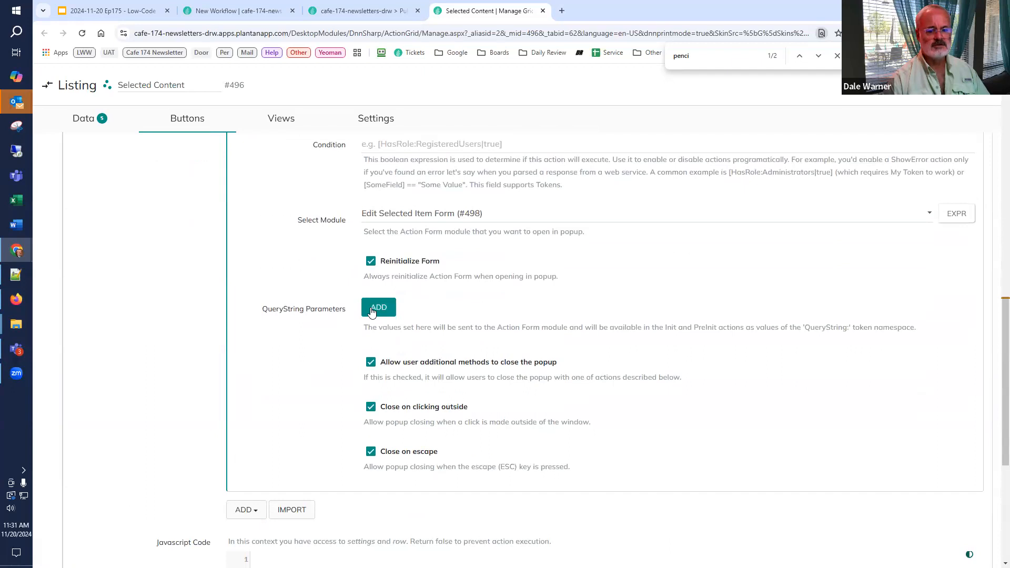
Step: Add a query string parameter named EditionContentId with the value [Id] to the popup action
click(375, 309)
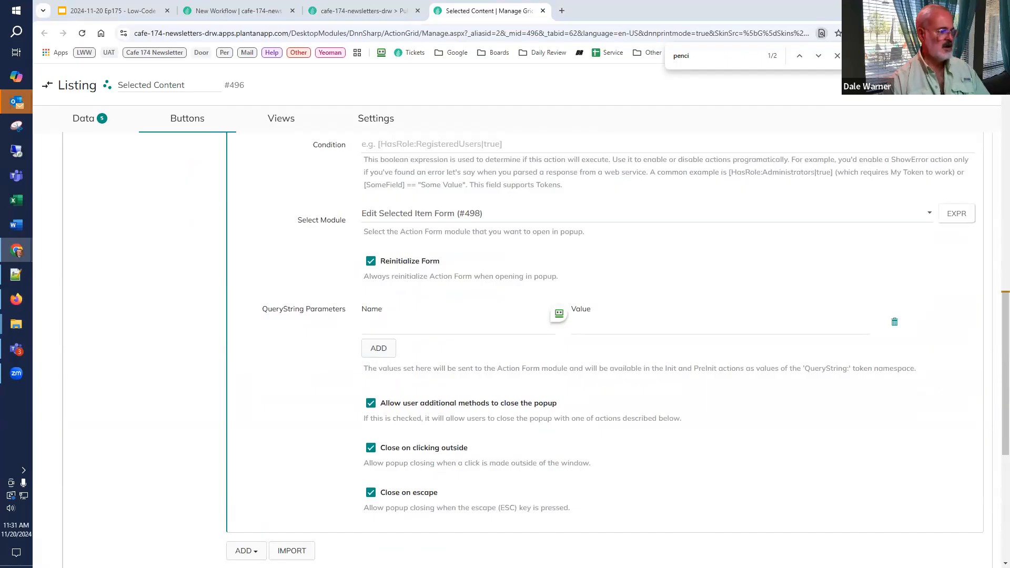
click(406, 325)
text(EditionContentId)
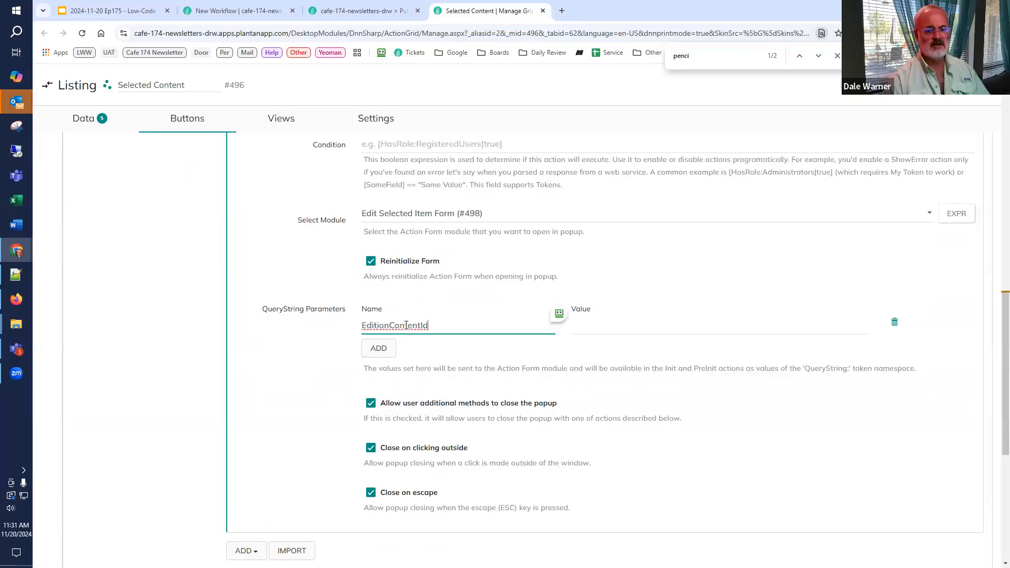
click(591, 327)
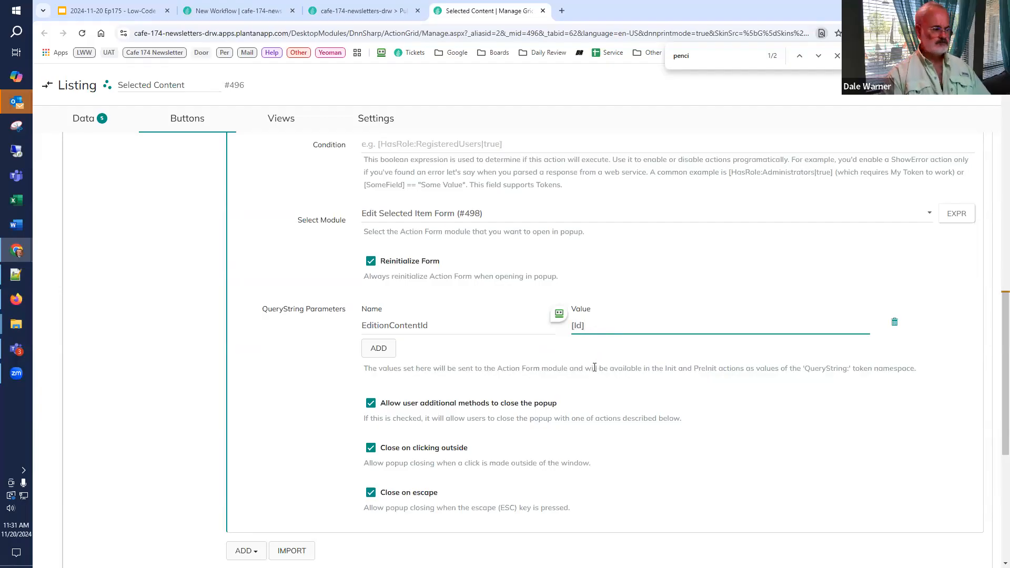
Step: Disallow additional methods of closing the popup and save the listing configuration
scroll(595, 368, down, 2)
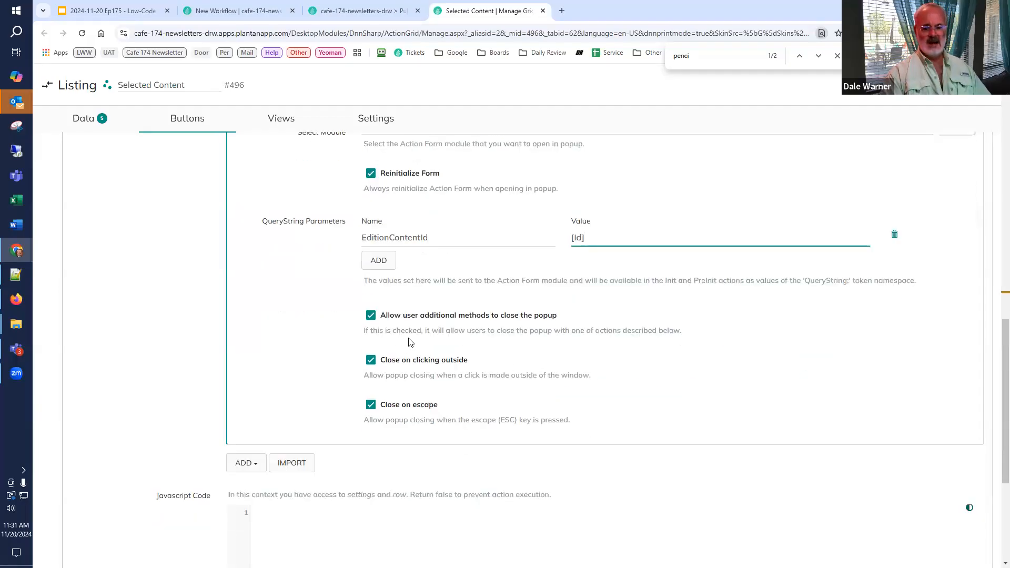
click(371, 318)
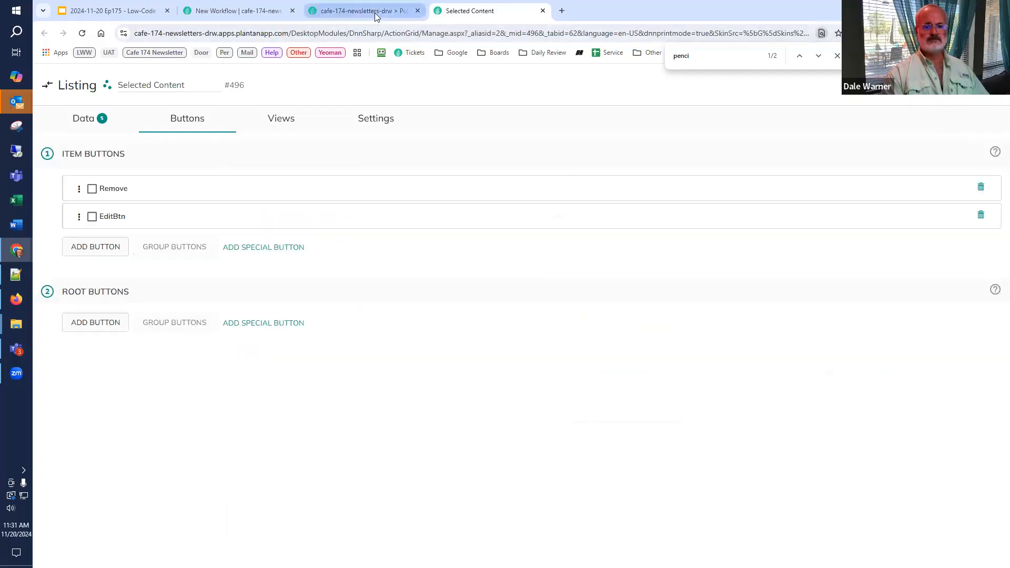
Step: Reload the Issue #01 Detail page, test the edit button on the DNN Summit 2025 item, and close the popup
key(ctrl+shift+Tab)
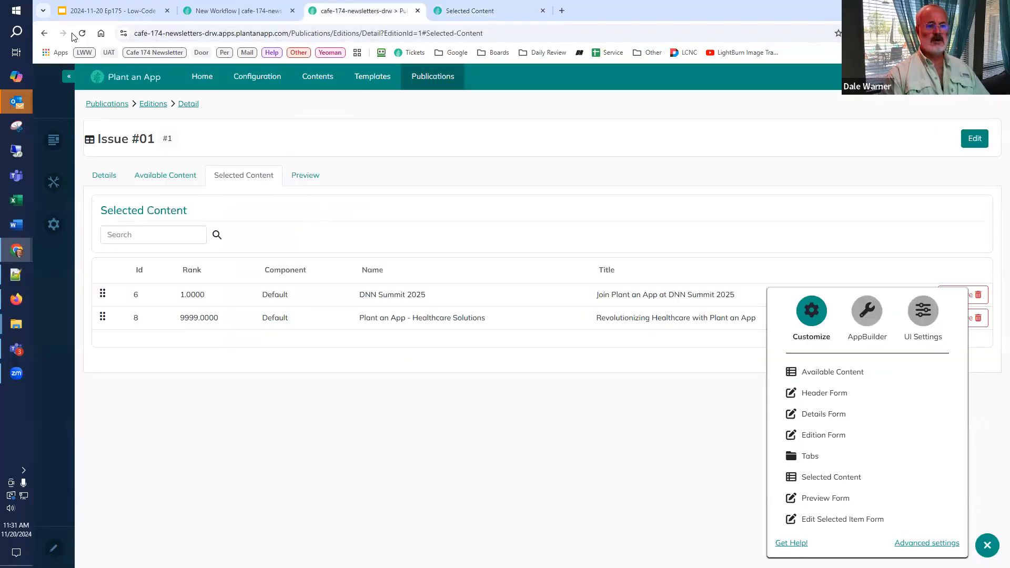
key(F5)
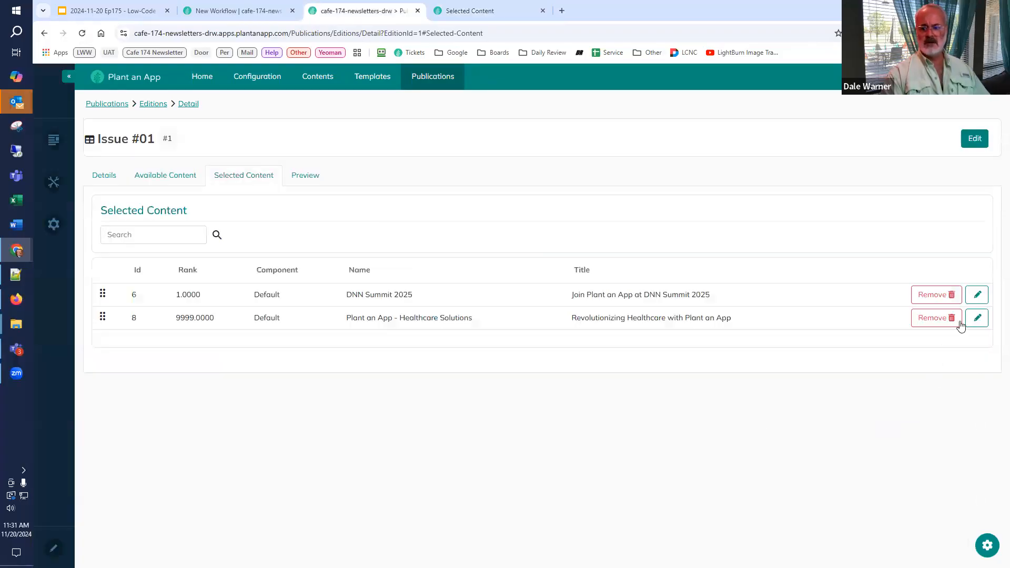
click(977, 296)
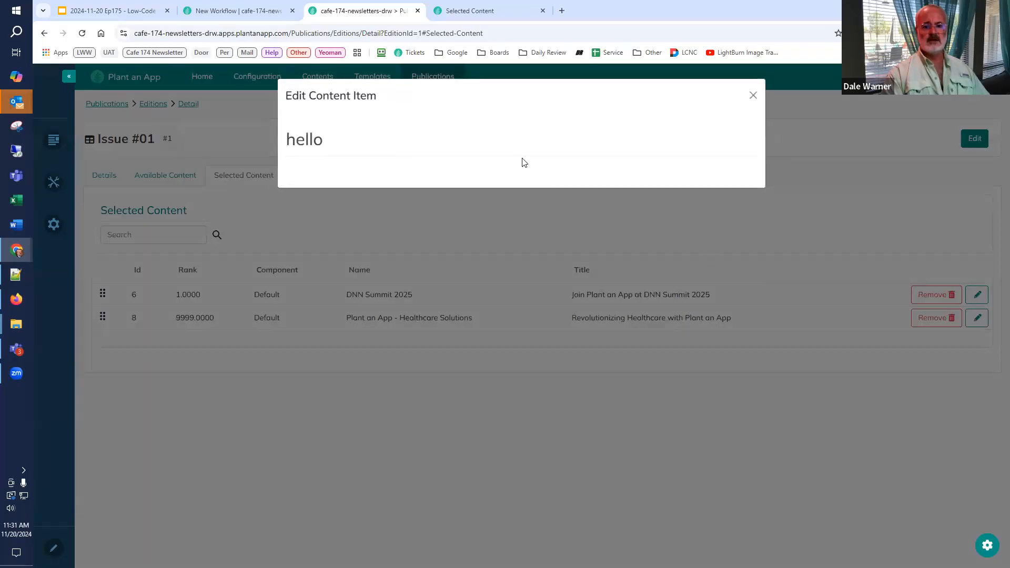
click(753, 95)
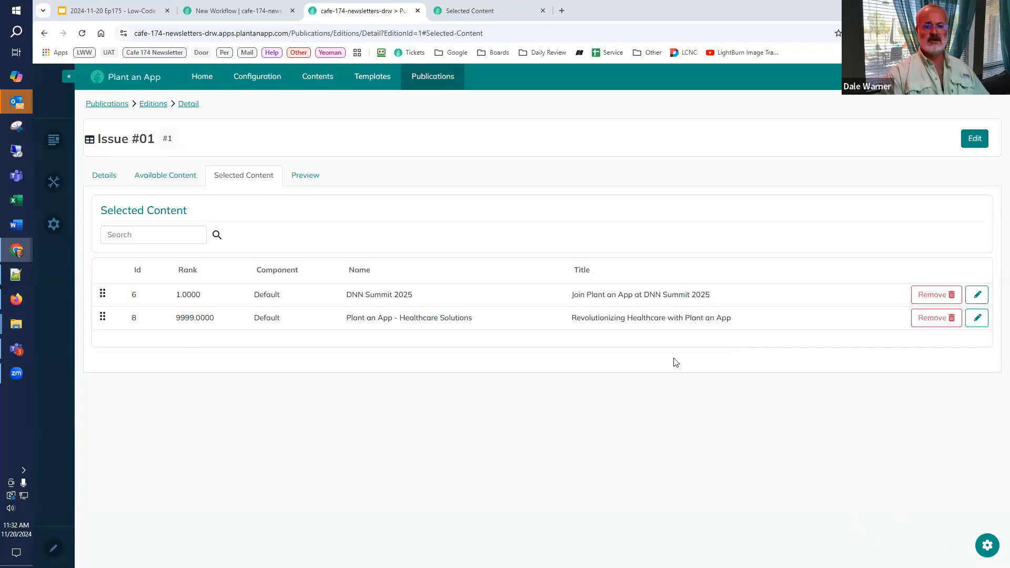
Step: Open the Edit Selected Item Form of the Issue #01 page in the Form Builder
click(984, 549)
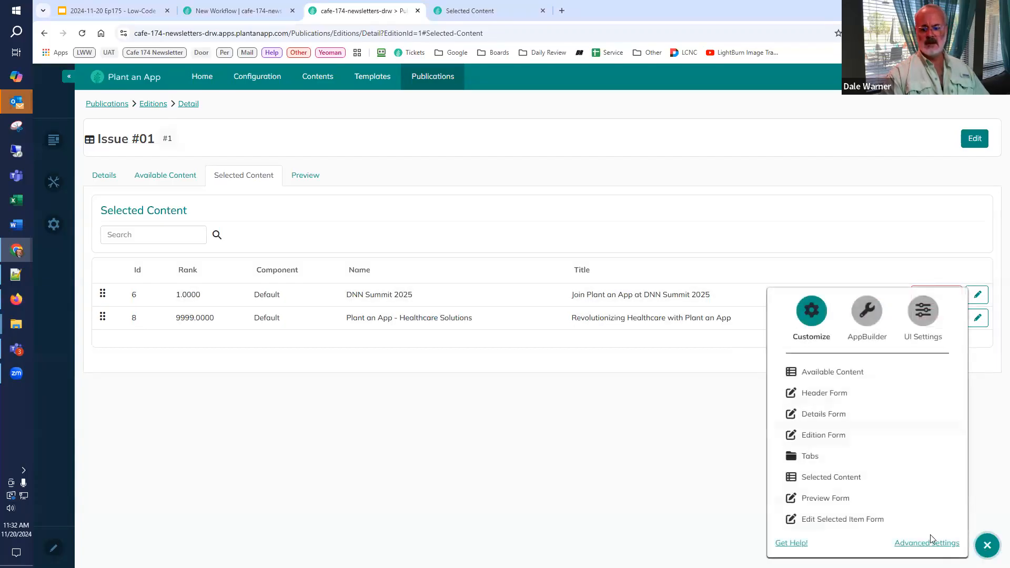
click(856, 518)
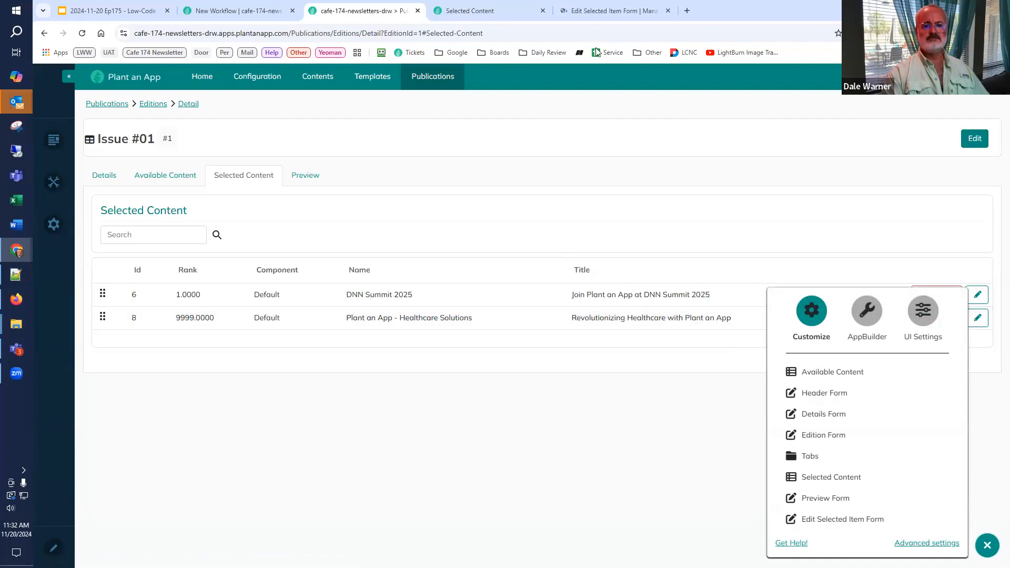
click(585, 11)
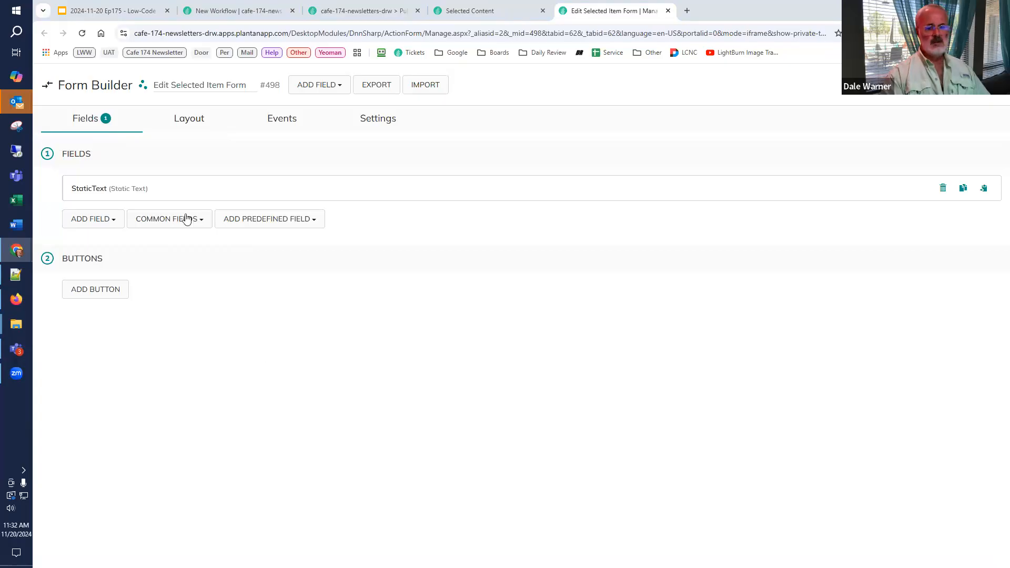
Step: Replace the StaticText field's content with "Editing #[EditionContent:Id]" followed by [Content:Name] as an h1 heading
click(75, 192)
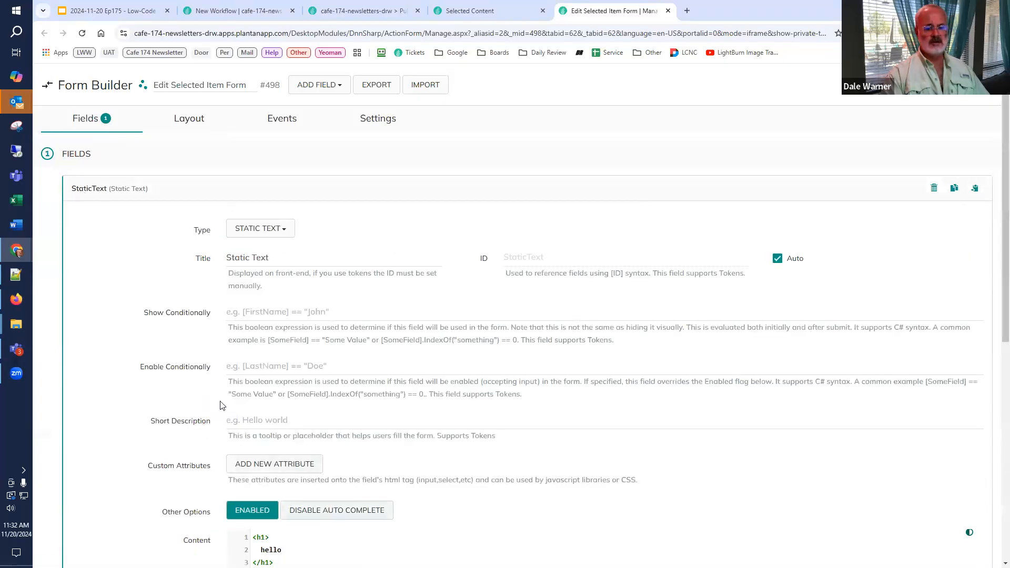
scroll(292, 415, down, 3)
drag(290, 412, 186, 344)
text(Editing #[EditionContent:Id] <h1>   [Content:Name] </h1>)
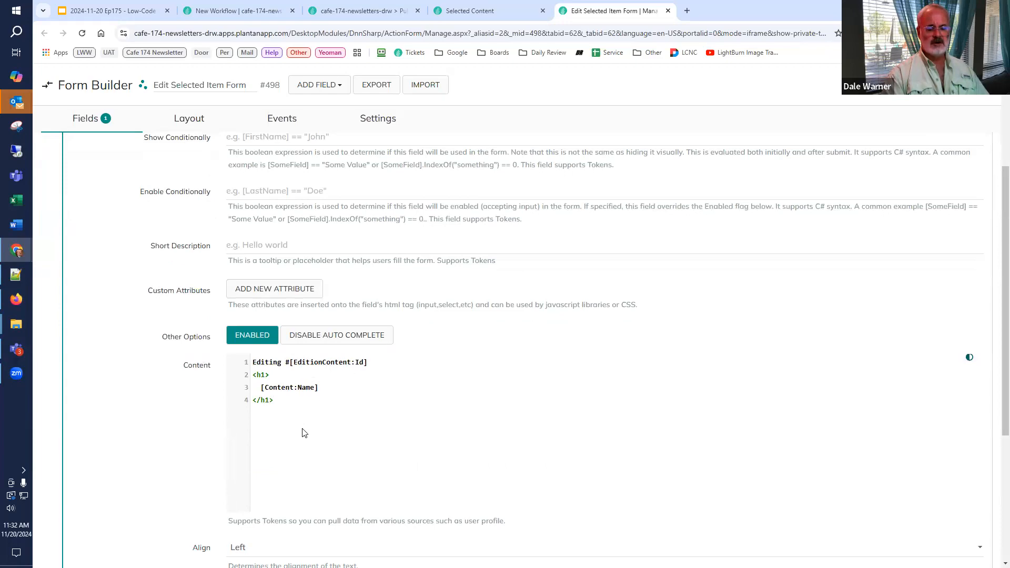
Step: Add a Read Edition Content action to the form's On PreInit event
click(282, 121)
scroll(176, 193, up, 3)
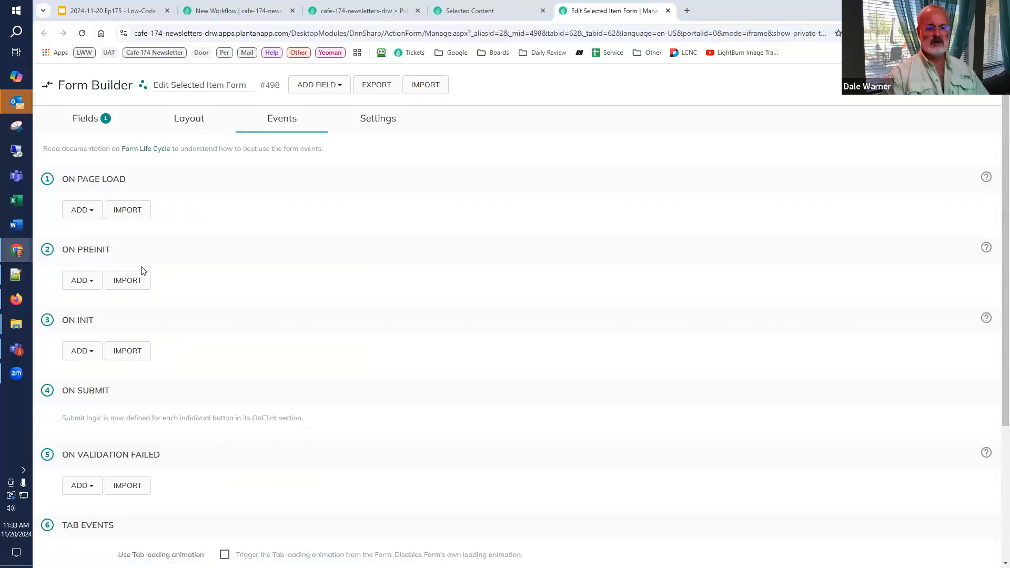
click(79, 280)
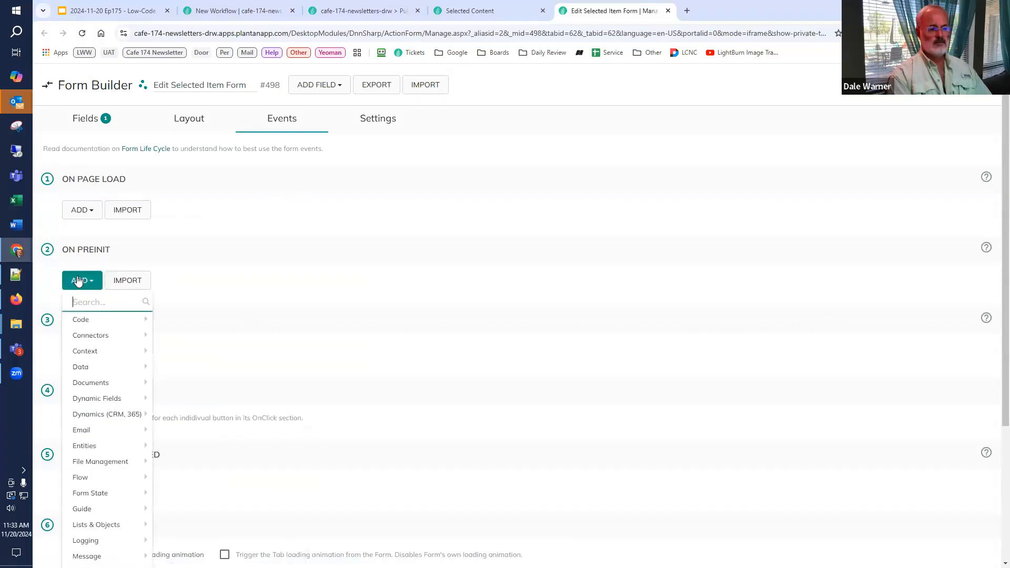
text(read ed)
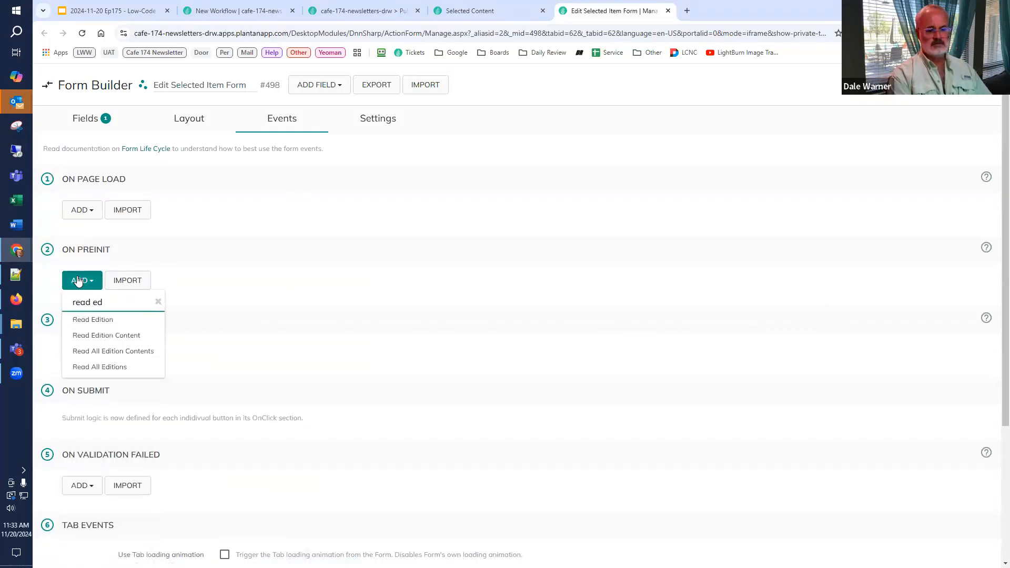
click(73, 335)
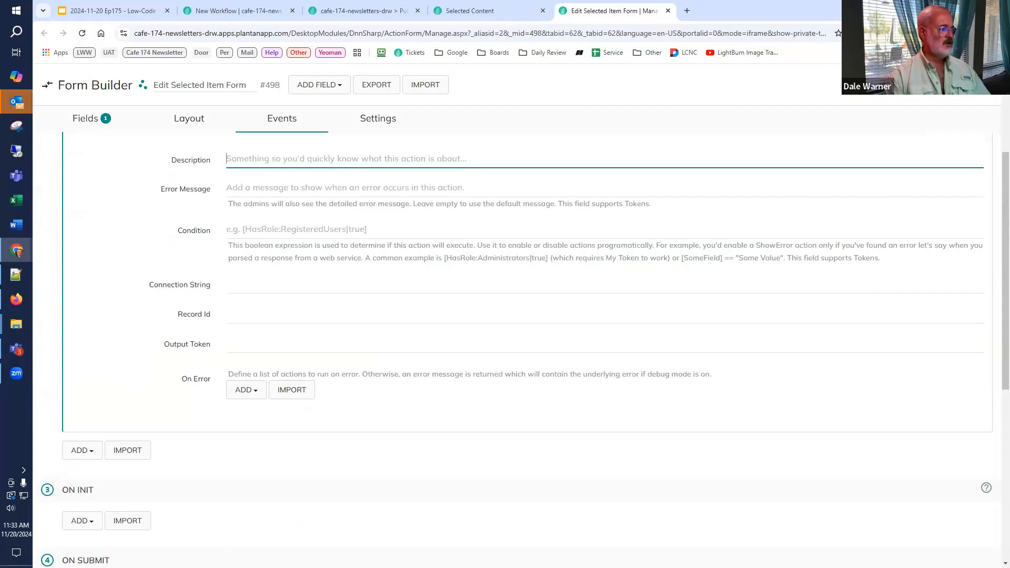
Step: Set the Read Edition Content action's Record Id to [GET:EditionContentId] and its Output Token to EditionContent
click(318, 319)
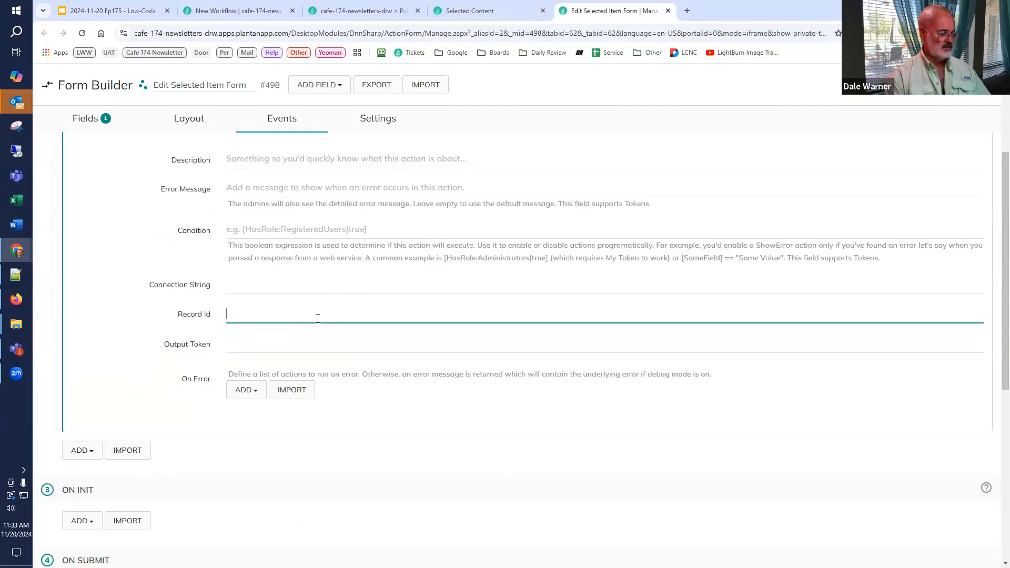
click(286, 312)
key(ctrl+v)
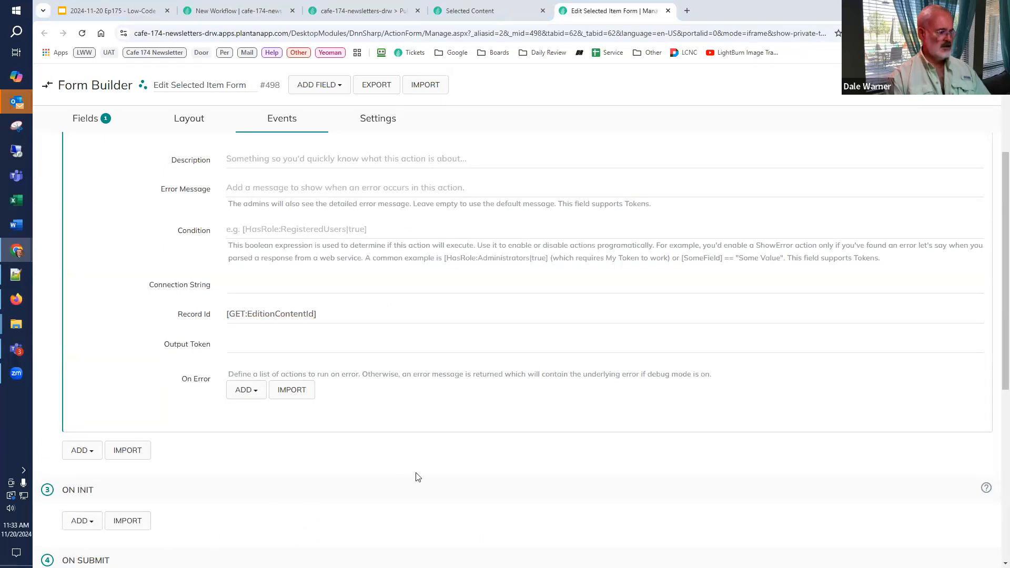
click(367, 347)
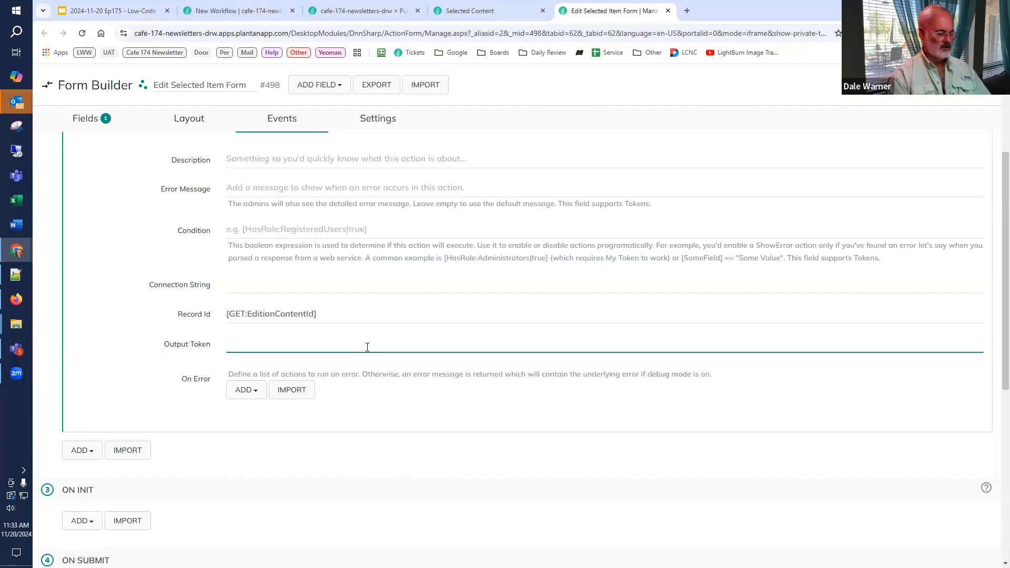
text(Edition)
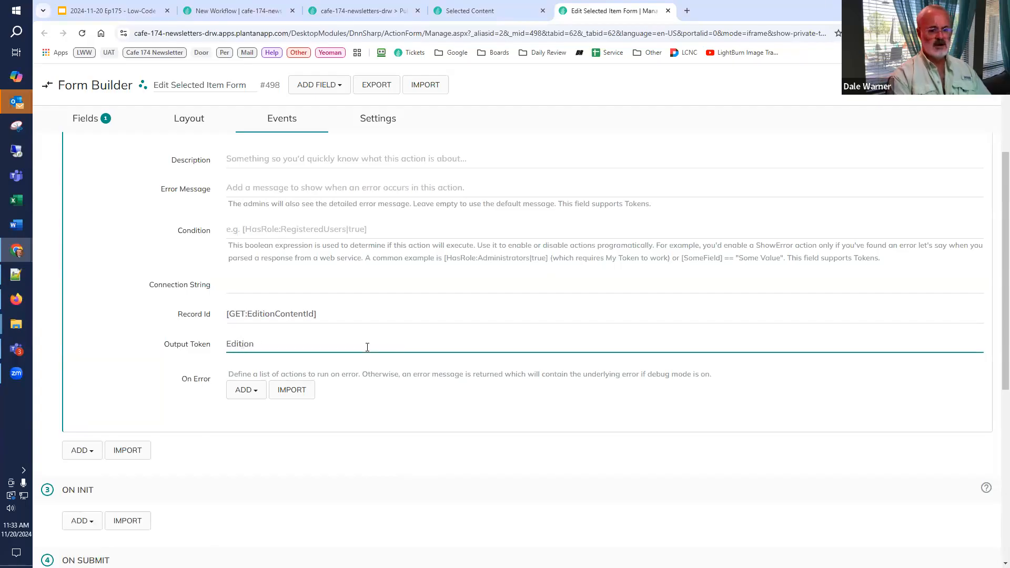
text(Content)
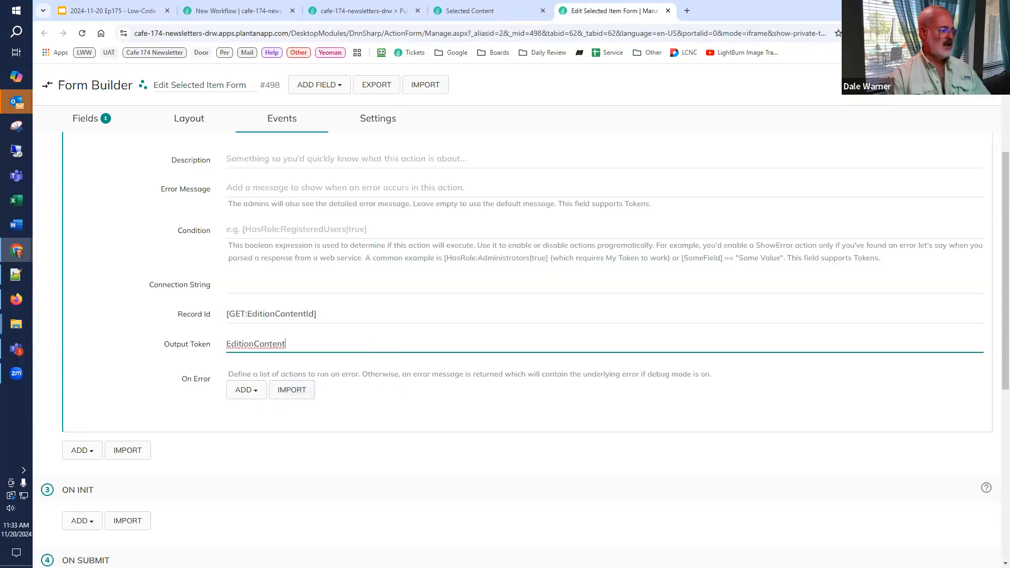
click(163, 405)
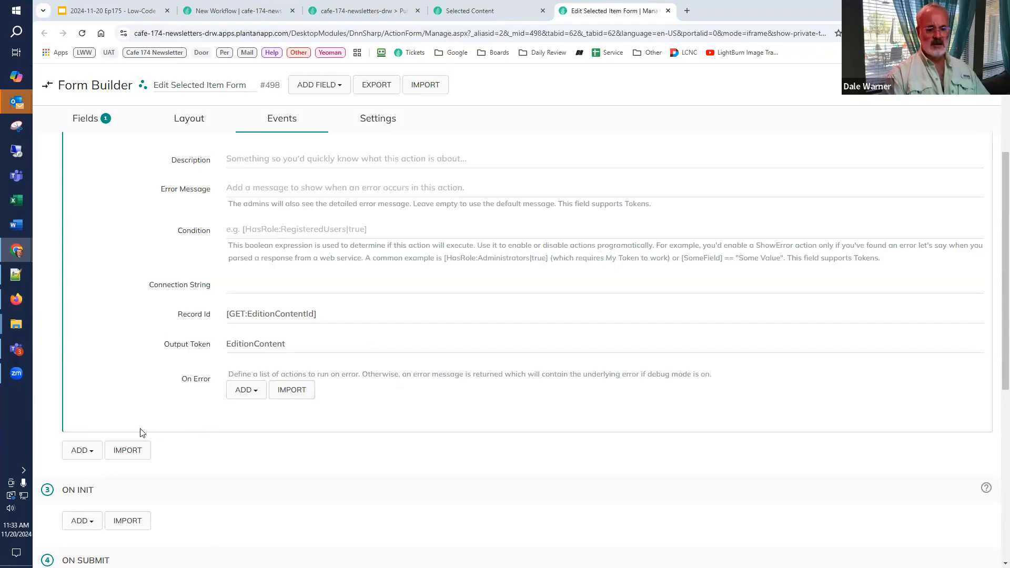
Step: Add a Read Content action after Read Edition Content in the On PreInit event
click(79, 451)
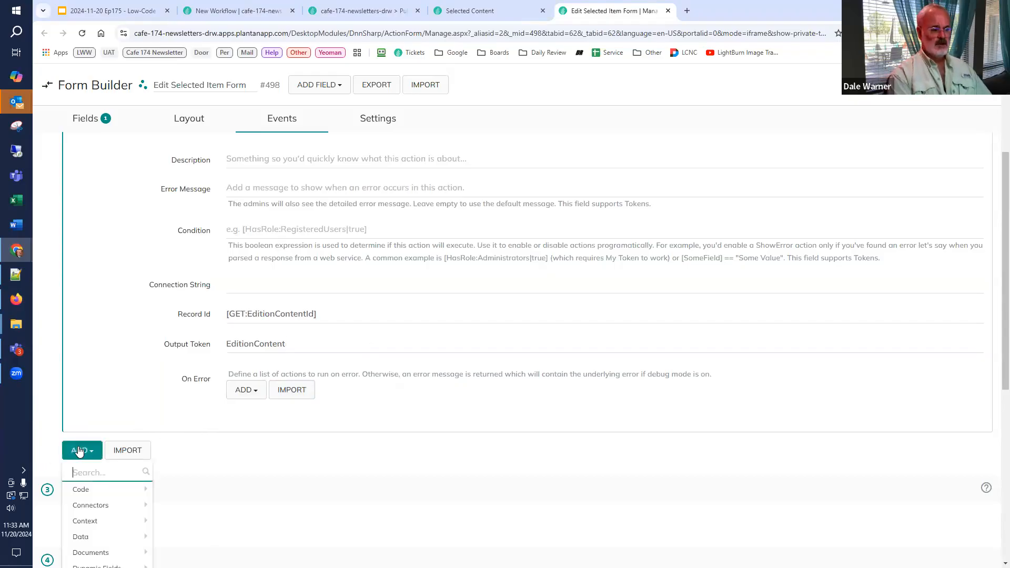
text(read cont)
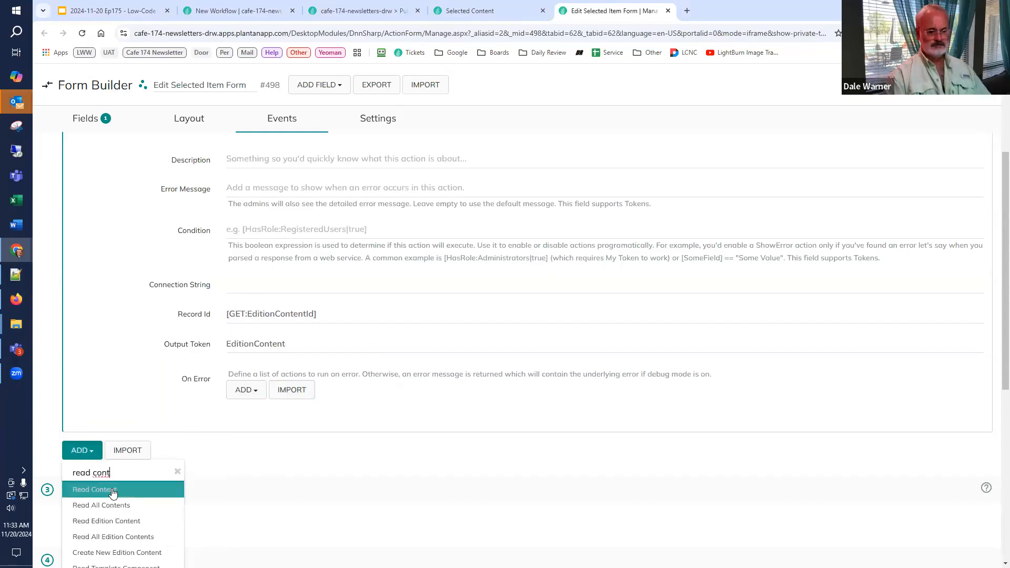
click(108, 489)
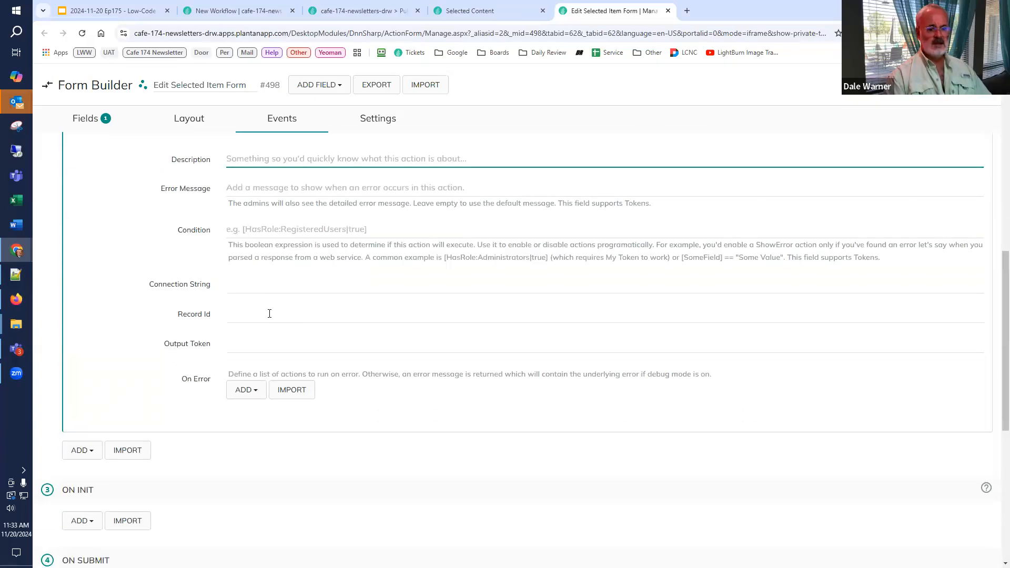
Step: Set the Read Content action's Record Id to [EditionContent:Content], reusing the output token name of the Read Edition Content action
scroll(269, 313, up, 3)
drag(287, 187, 260, 188)
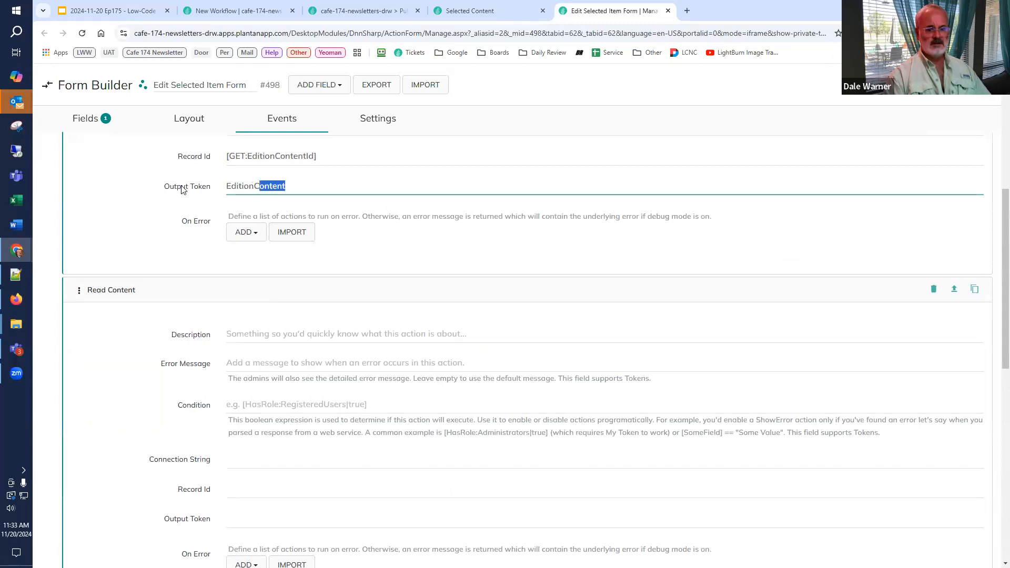
key(ctrl+a)
key(ctrl+c)
scroll(269, 405, down, 3)
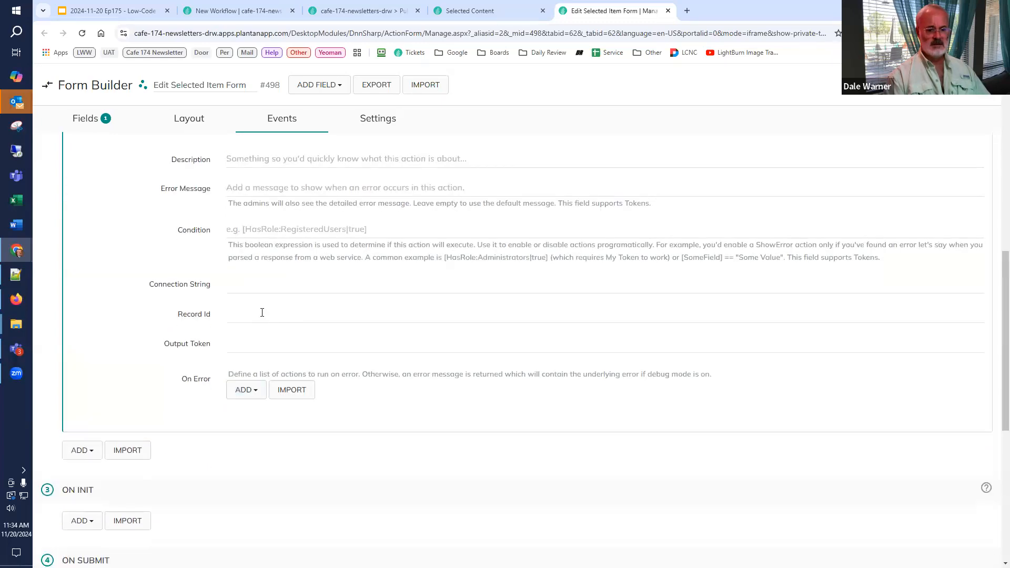
click(263, 312)
text([)
key(ctrl+v)
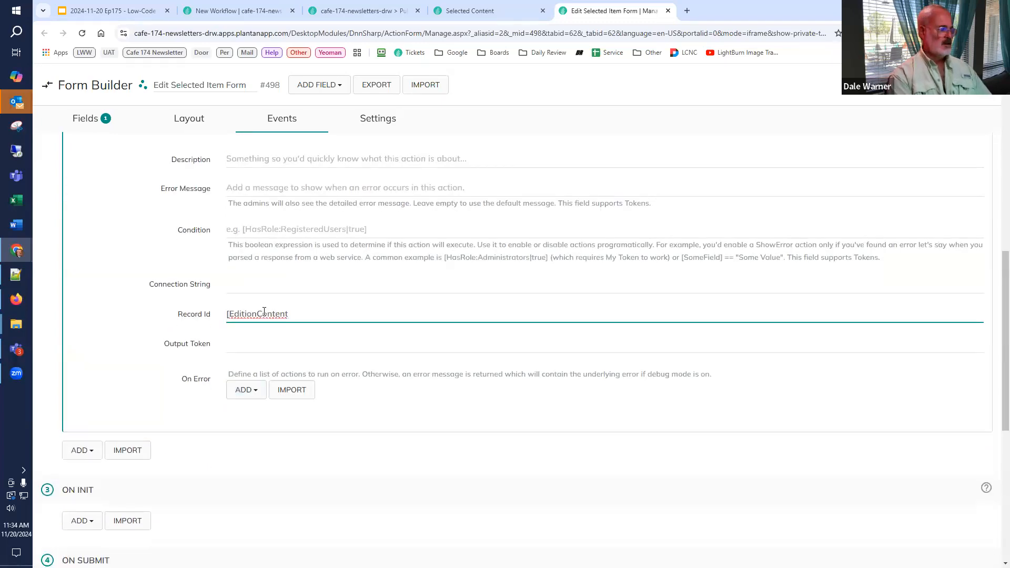
text(:Content)
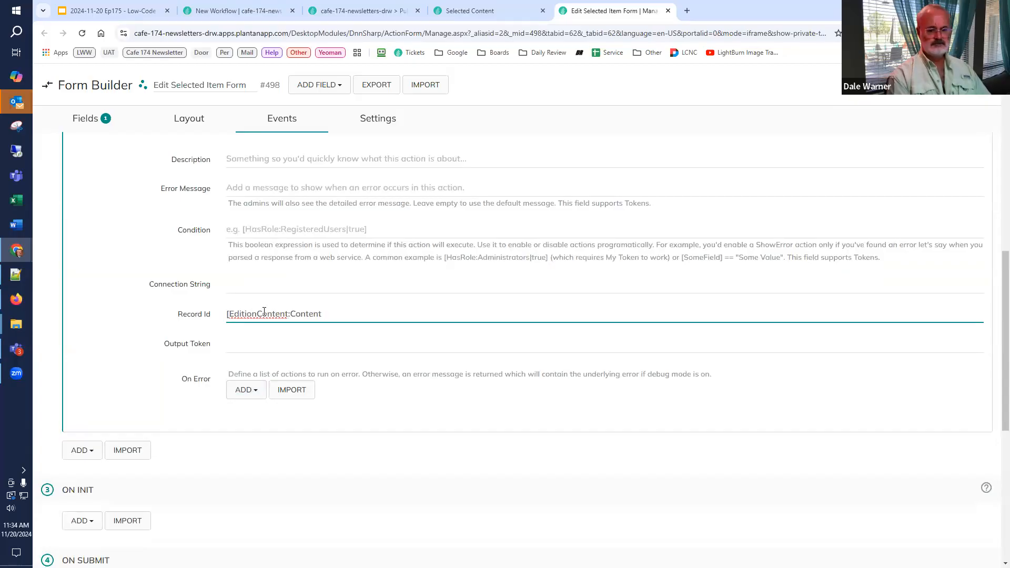
Step: Set the Read Content action's Output Token to Content and collapse the action
click(252, 342)
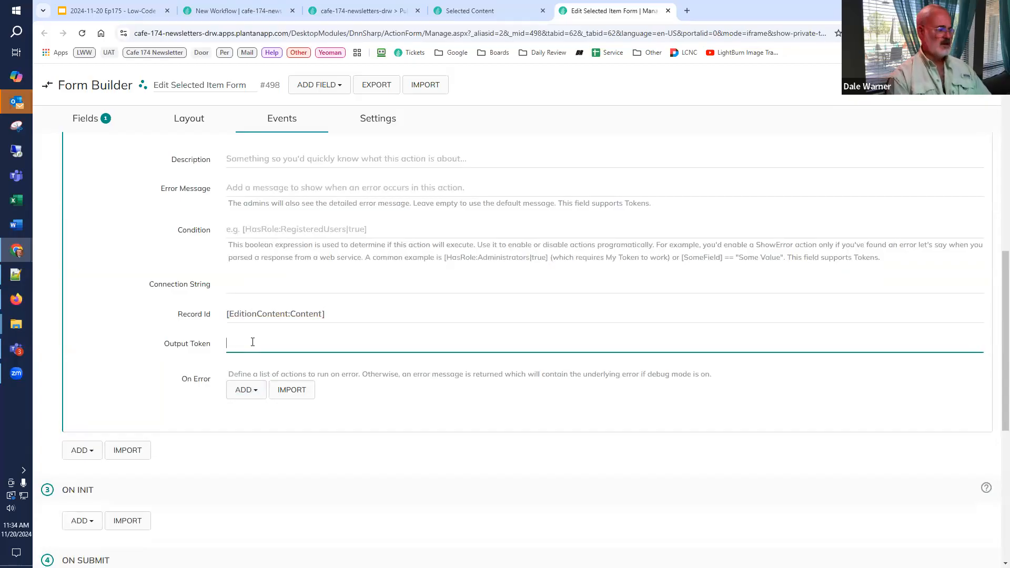
text(Content)
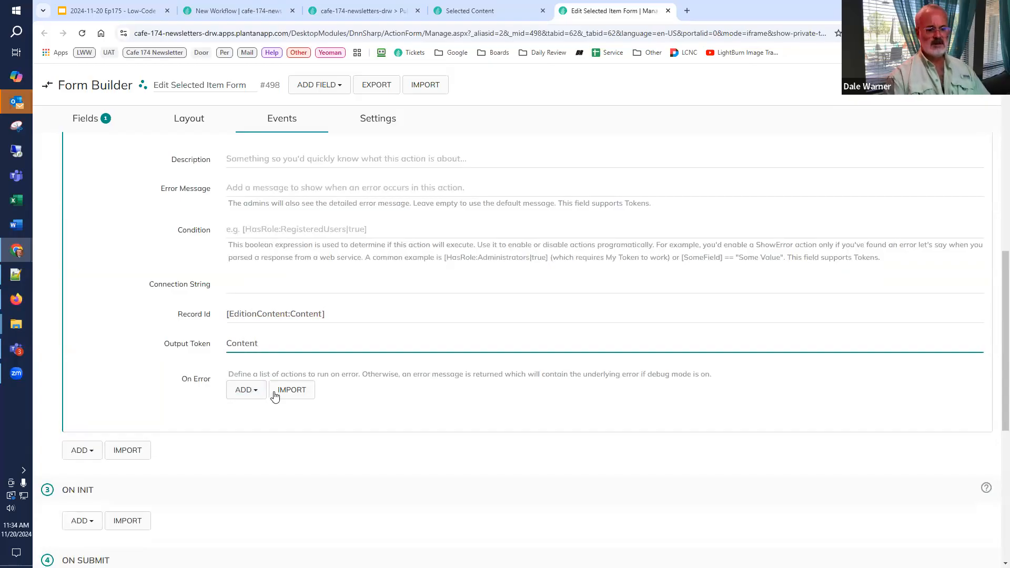
scroll(259, 420, up, 3)
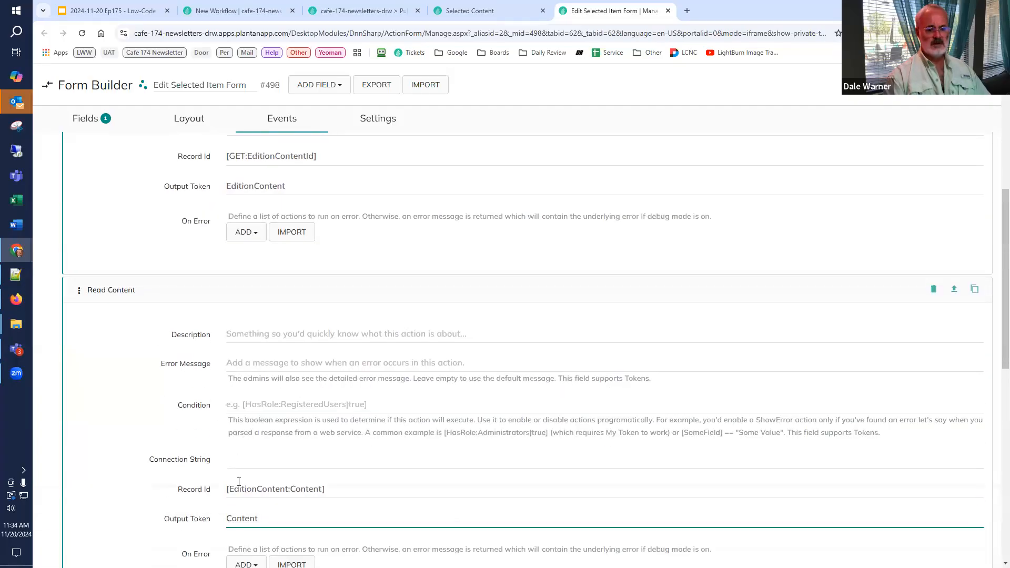
scroll(239, 482, down, 2)
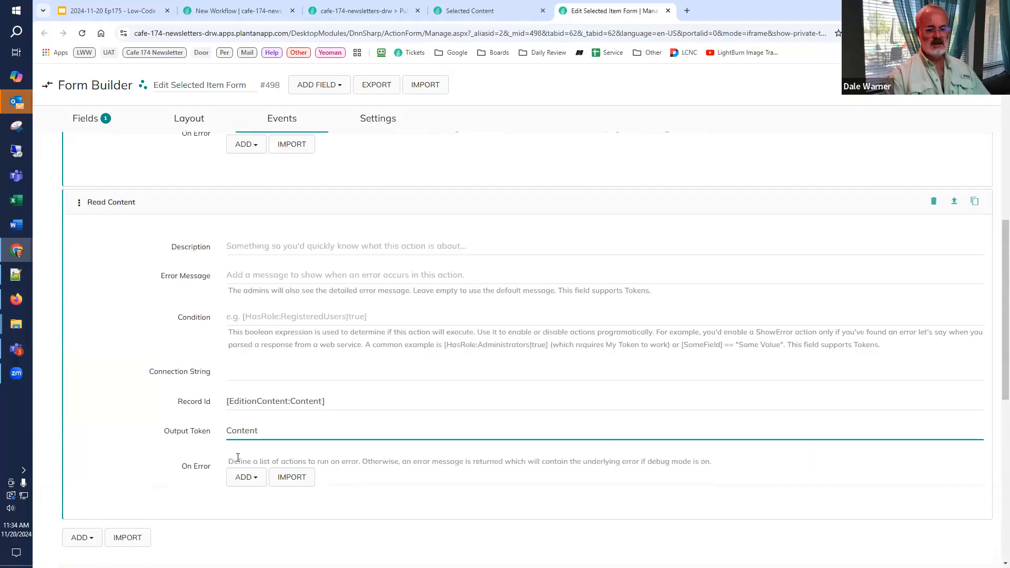
click(111, 206)
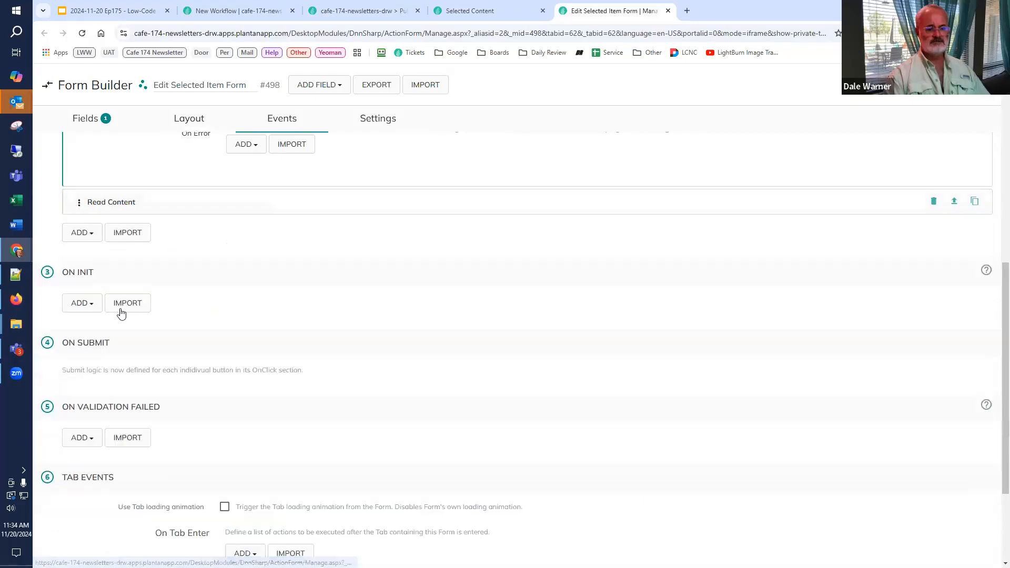
Step: Review the tokens used in the StaticText field's content
scroll(110, 226, up, 3)
click(87, 119)
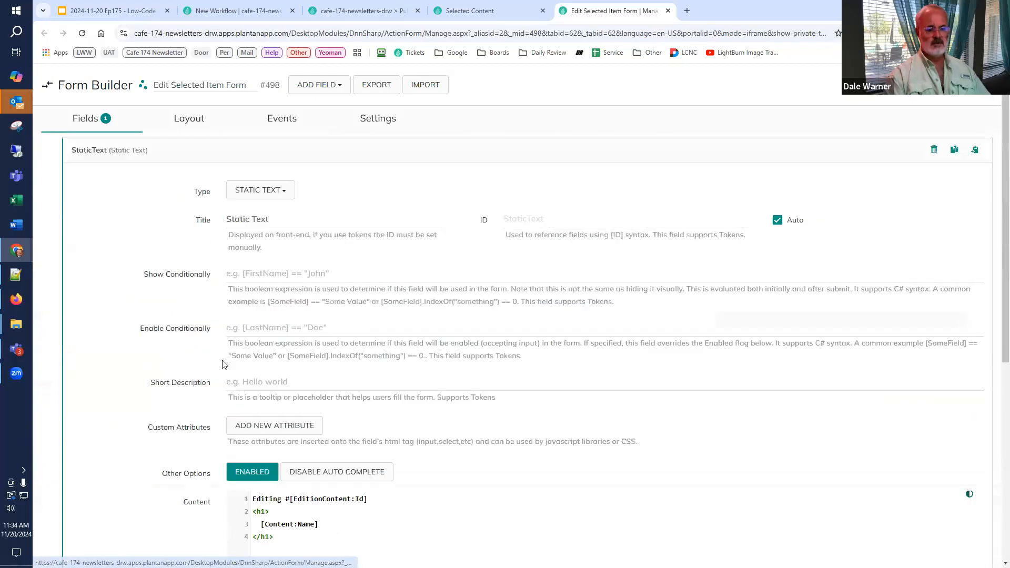
scroll(223, 365, down, 1)
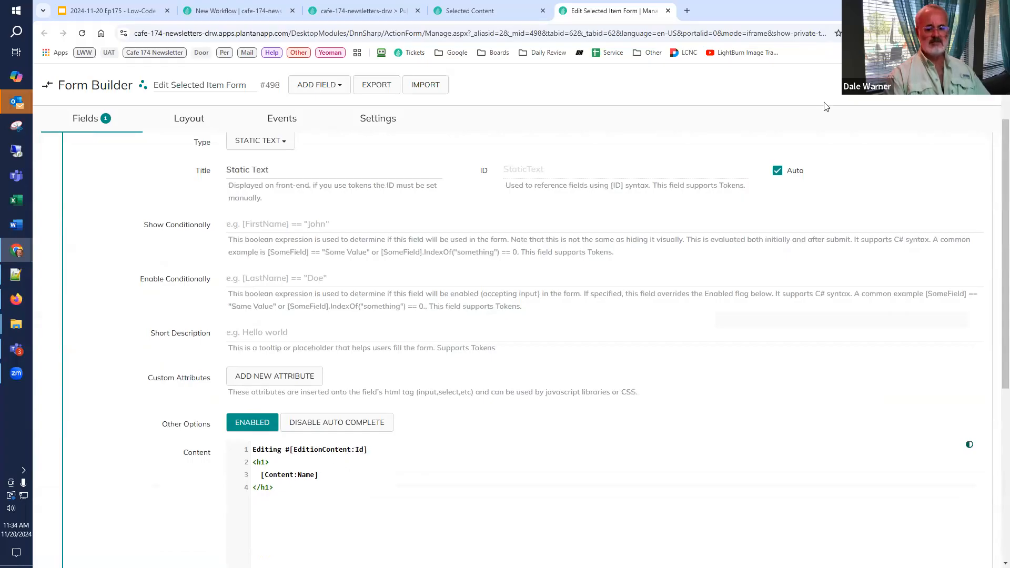
Step: Close the Selected Content listing configuration and reload the Issue #01 detail page
click(472, 15)
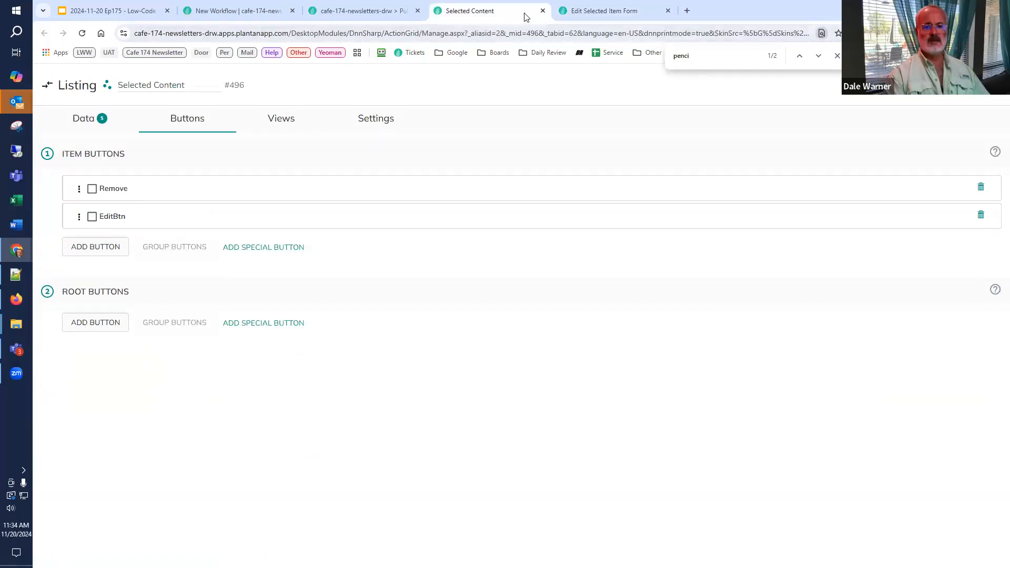
click(544, 11)
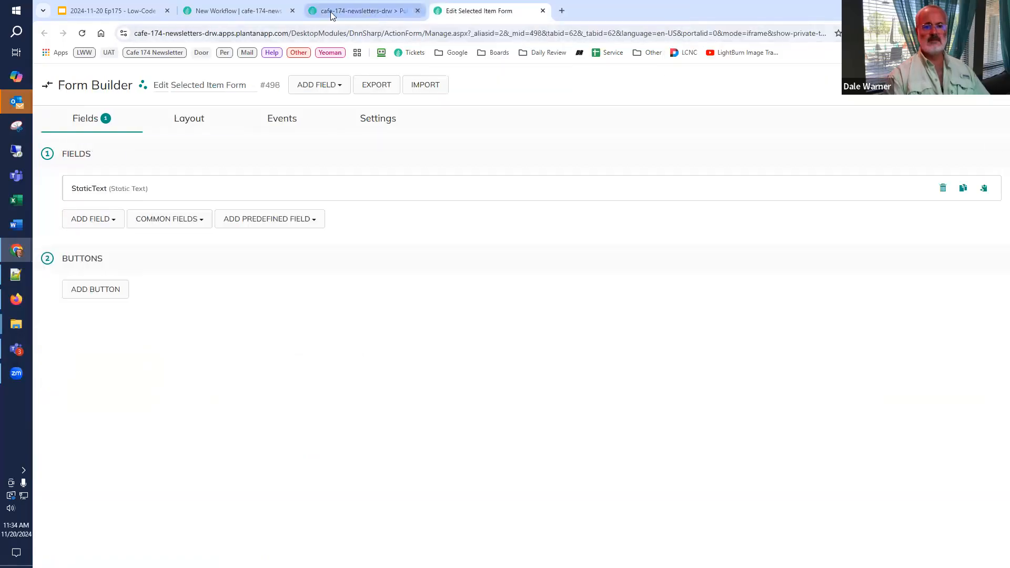
click(331, 11)
click(82, 34)
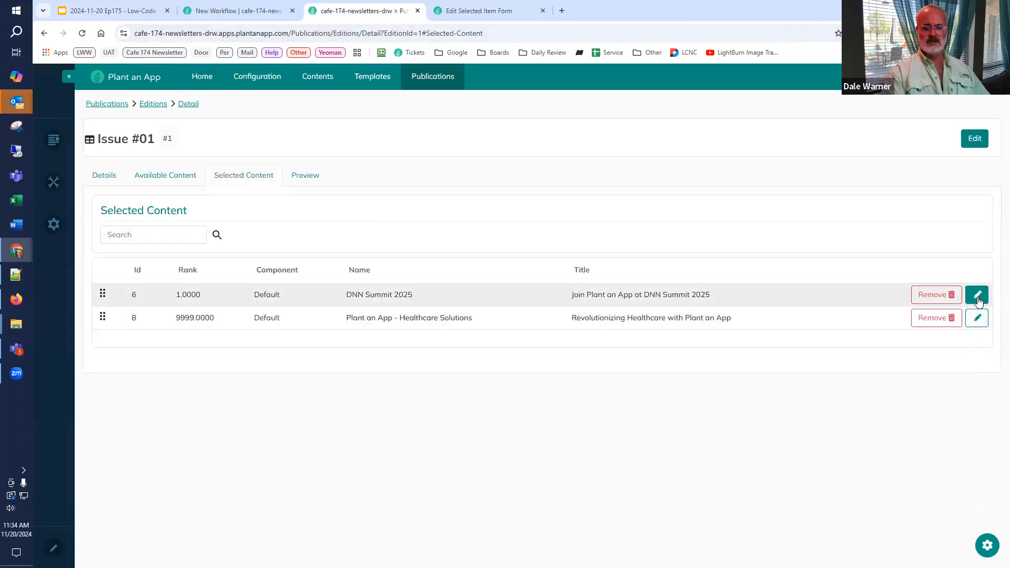
Step: Test the edit form on the DNN Summit 2025 item, close it, and open it for Plant an App - Healthcare Solutions
click(977, 297)
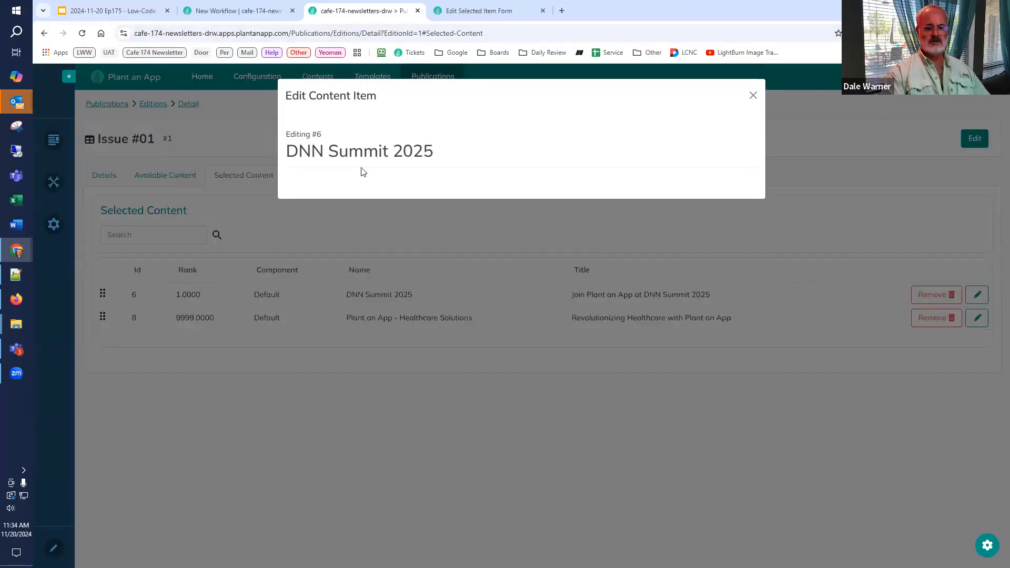
click(754, 96)
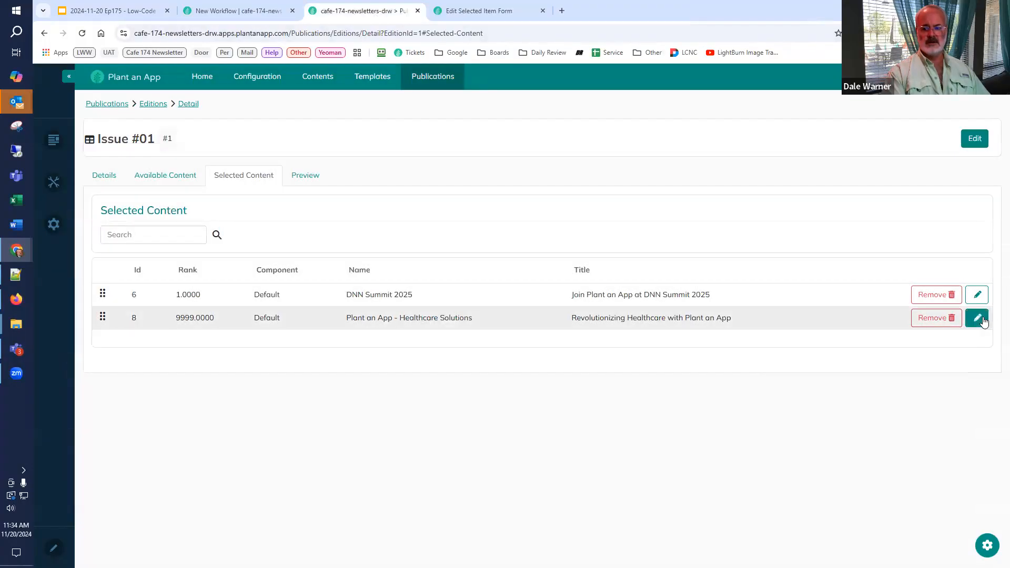
click(980, 319)
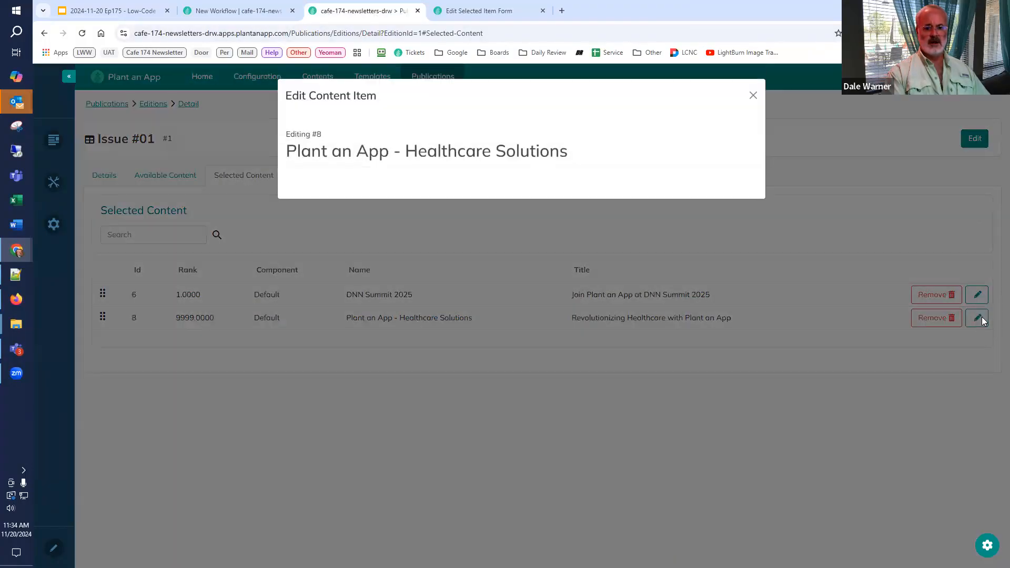
Step: Close the Edit Content Item popup and add a Dropdown field titled Component to the Edit Selected Item Form
click(754, 97)
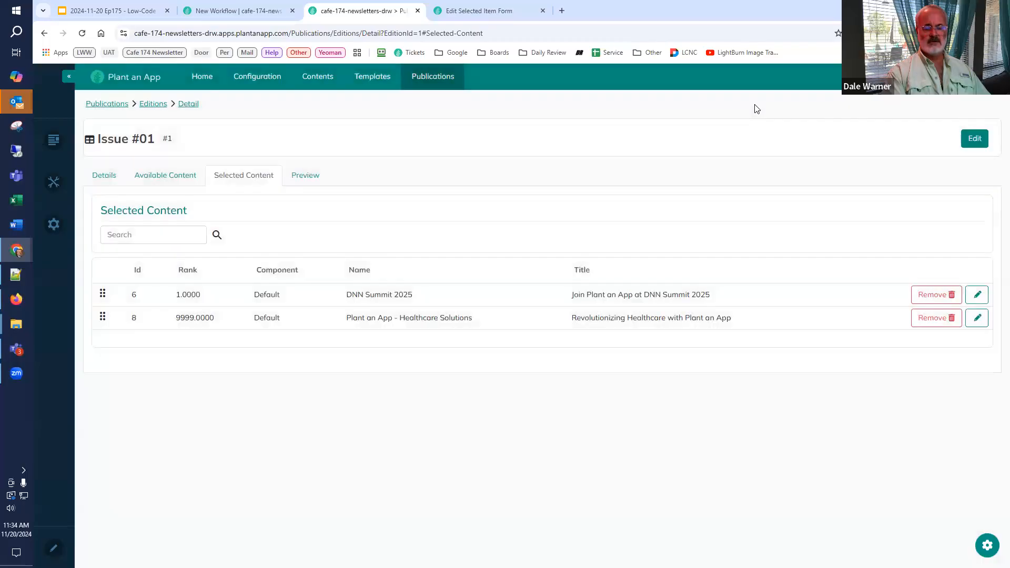
click(483, 11)
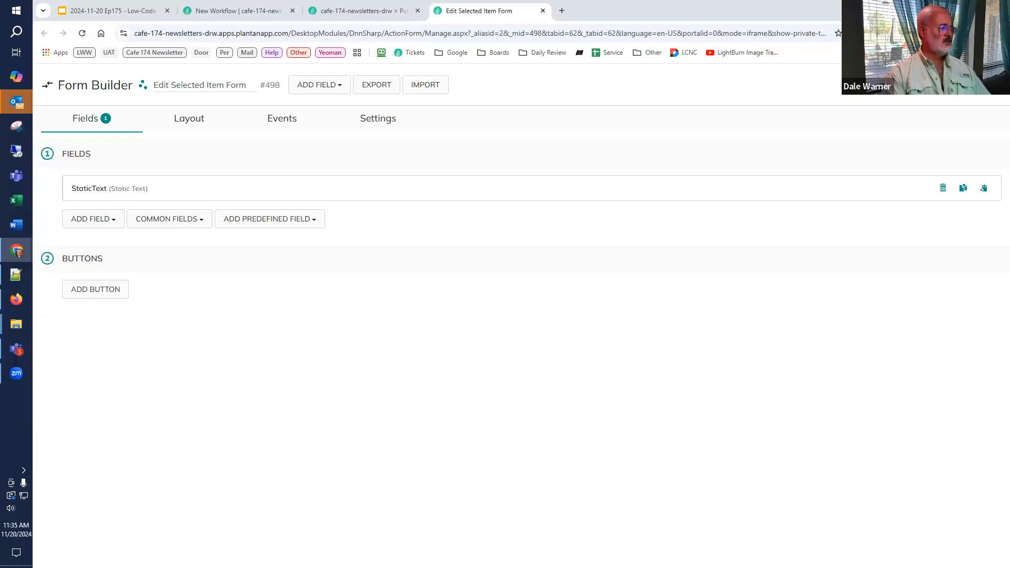
click(110, 222)
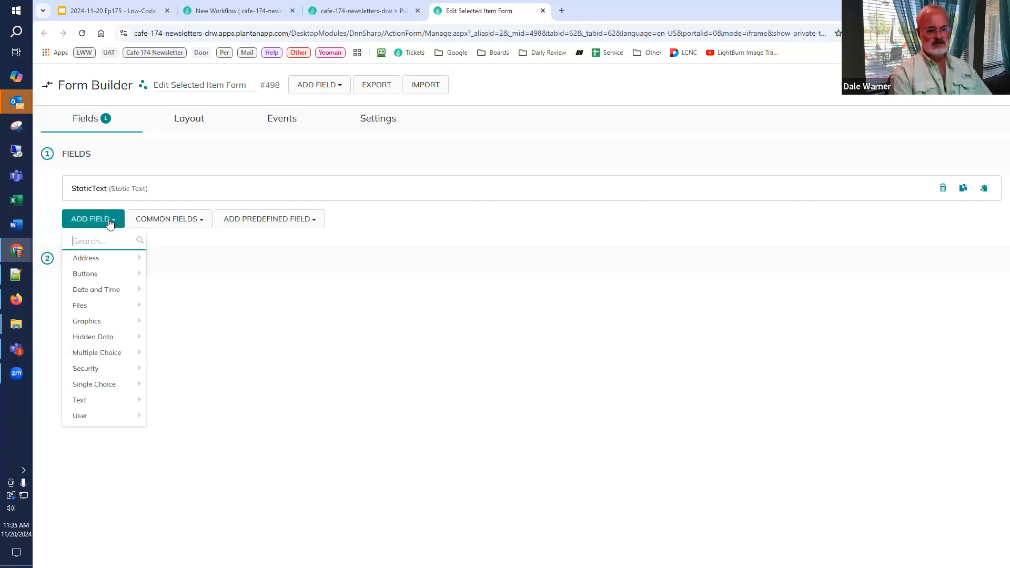
text(dr)
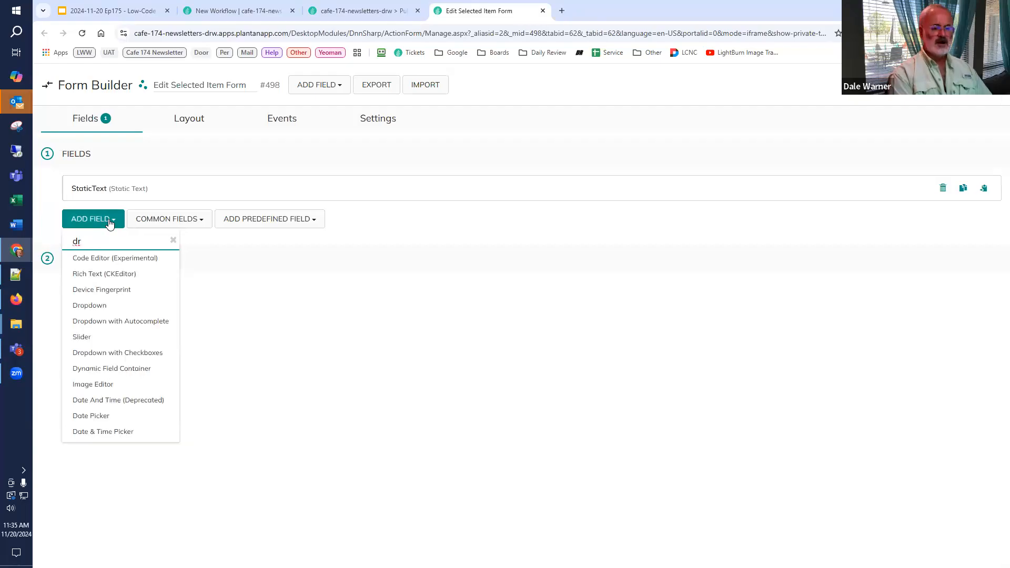
text(opd)
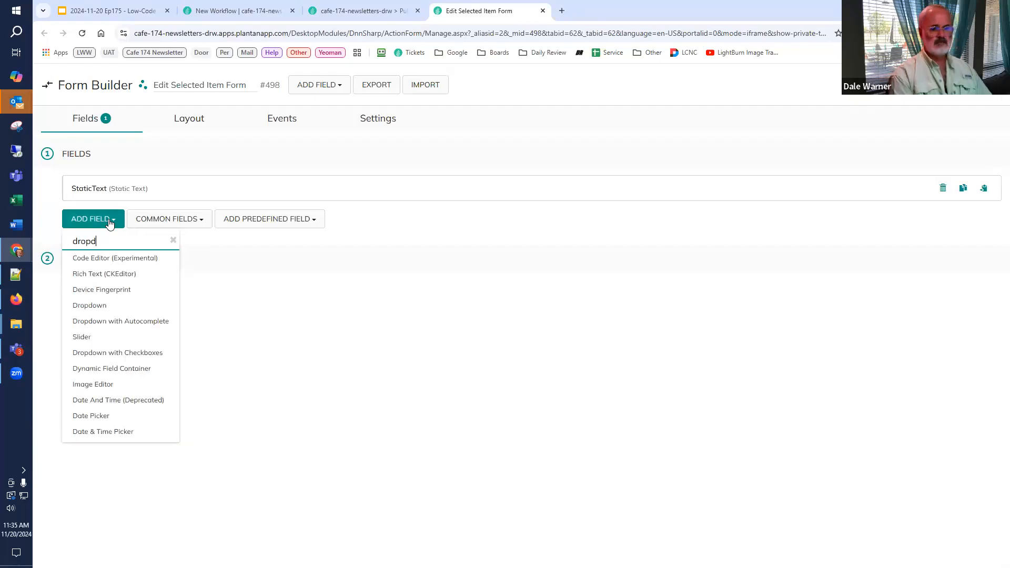
click(100, 257)
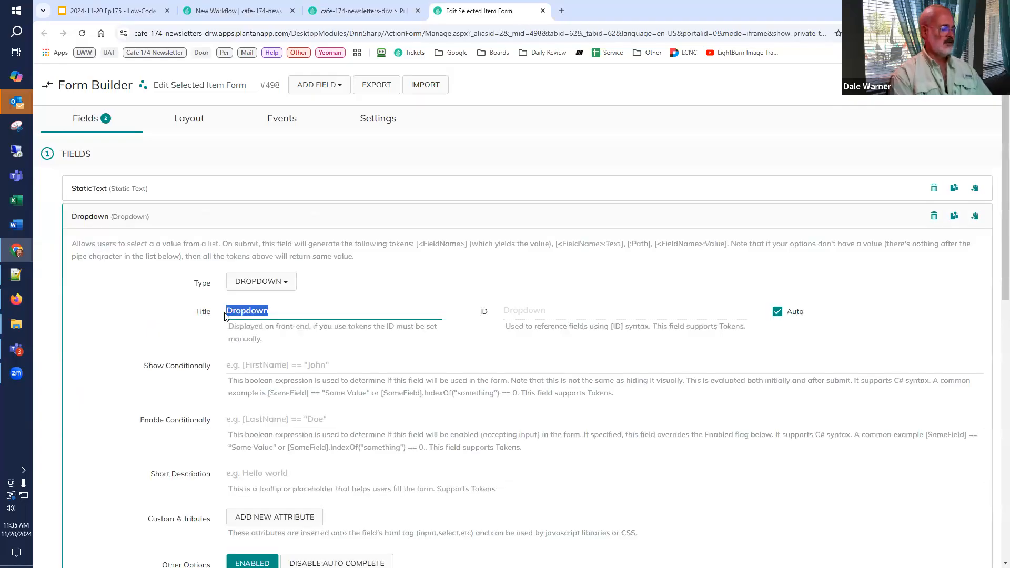
key(BackSpace)
text(Componen)
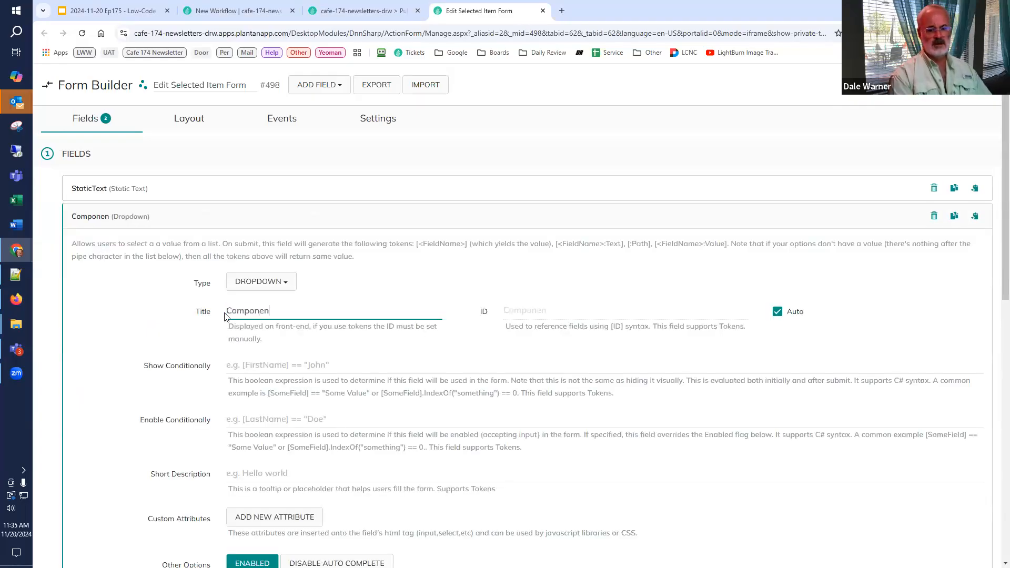
text(t)
double_click(225, 316)
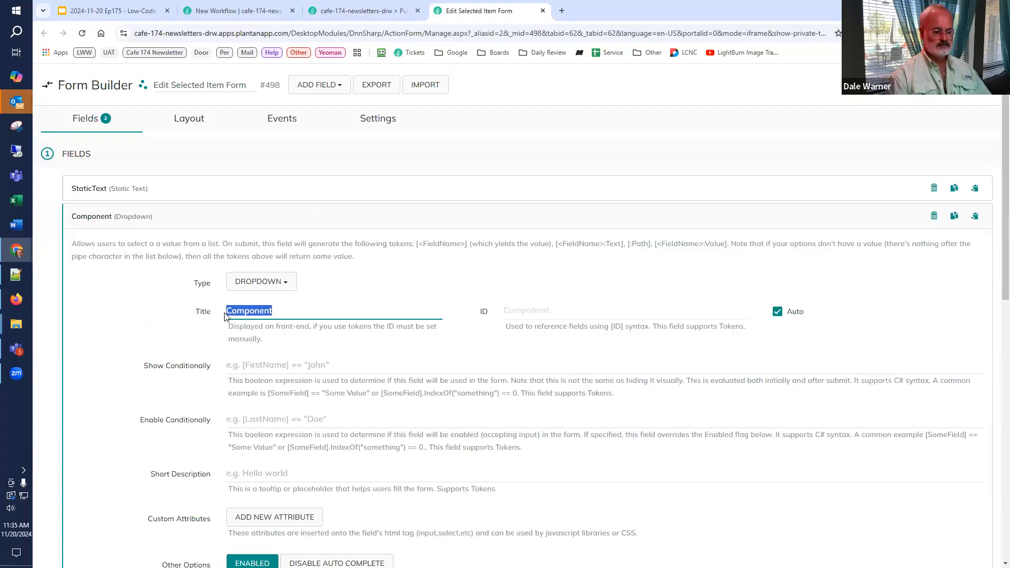
Step: Set the Component dropdown's Initially Selected value to [EditionContent:TemplateComponent]
scroll(262, 390, down, 3)
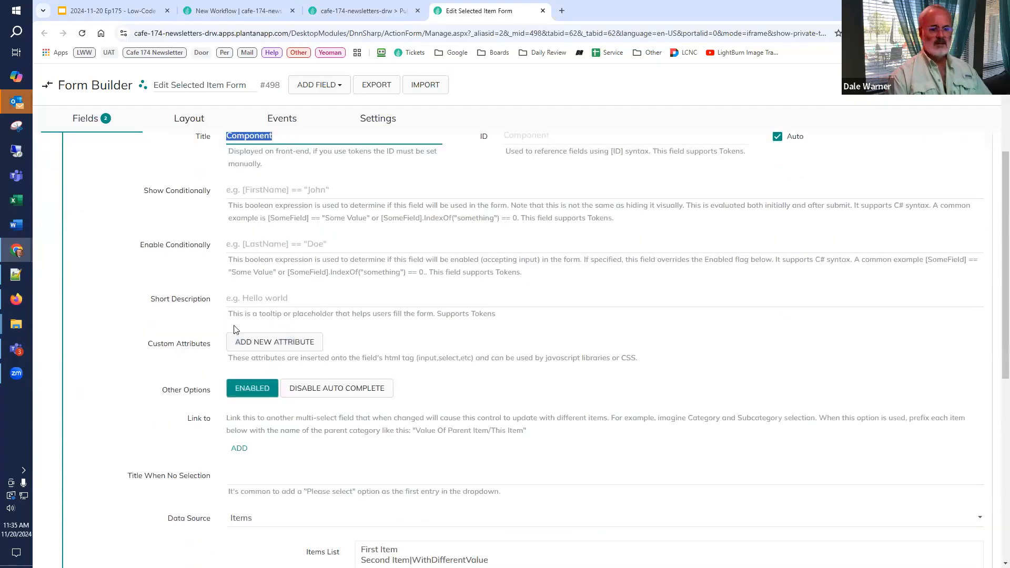
scroll(243, 416, down, 3)
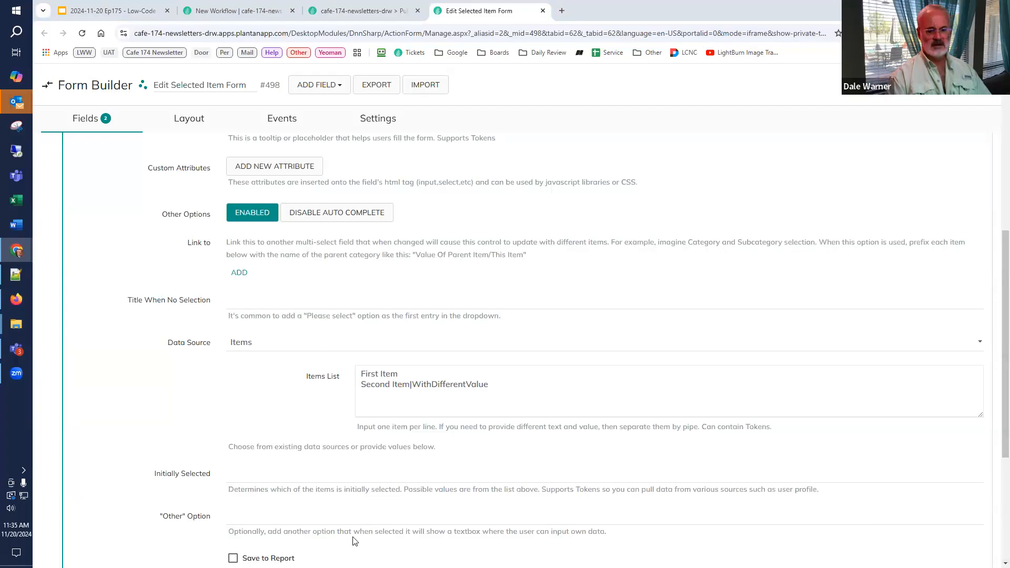
click(278, 477)
text([EditionContent:TemplateComponent])
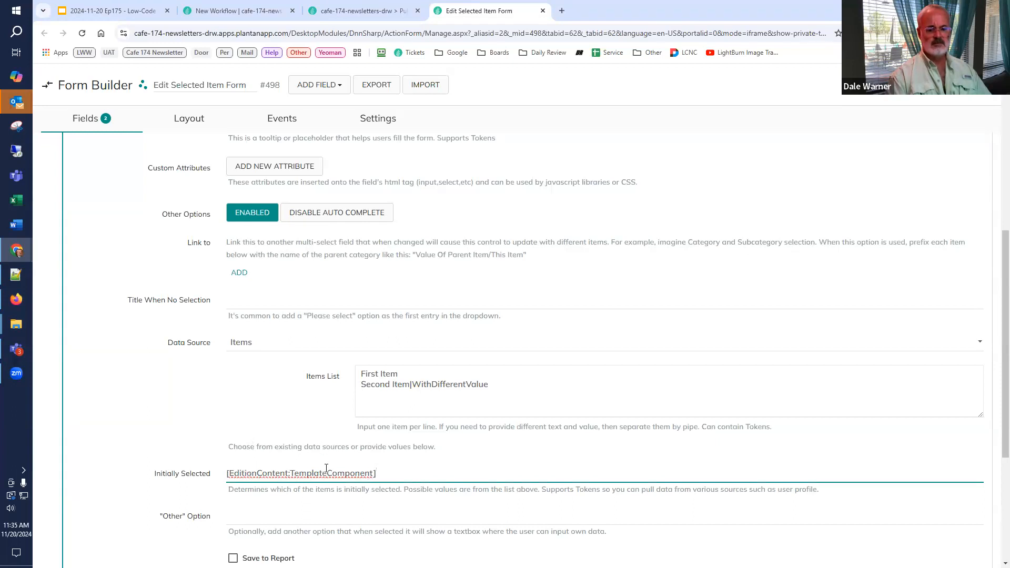
Step: Change the Component dropdown's data source to SQL Query
click(252, 345)
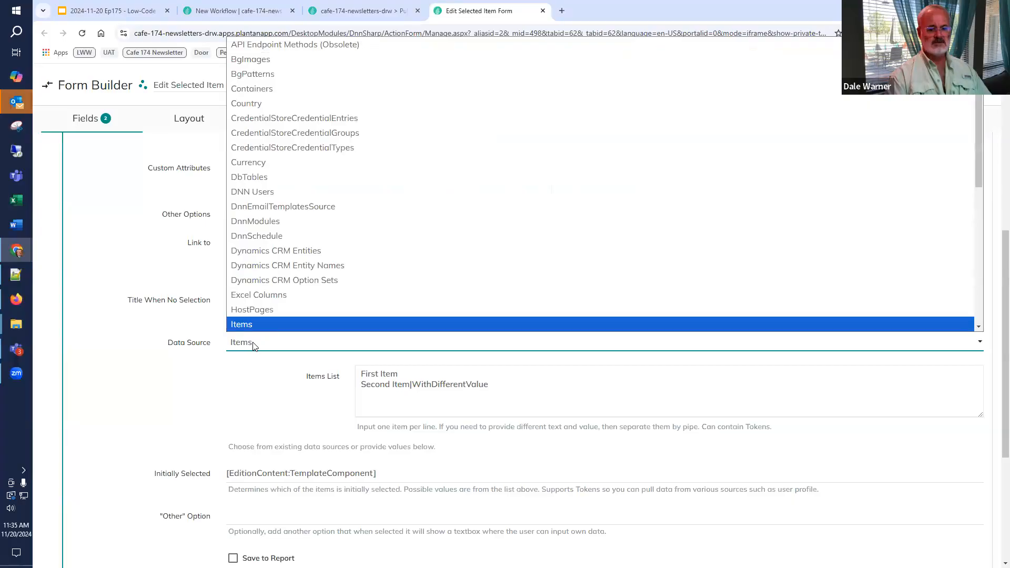
key(Down)
key(Down)
key(Down)
key(Down)
key(Down)
key(Down)
key(Down)
key(Down)
key(Down)
key(Down)
key(Down)
key(Down)
key(Down)
key(Down)
key(Down)
key(Down)
key(Down)
click(254, 325)
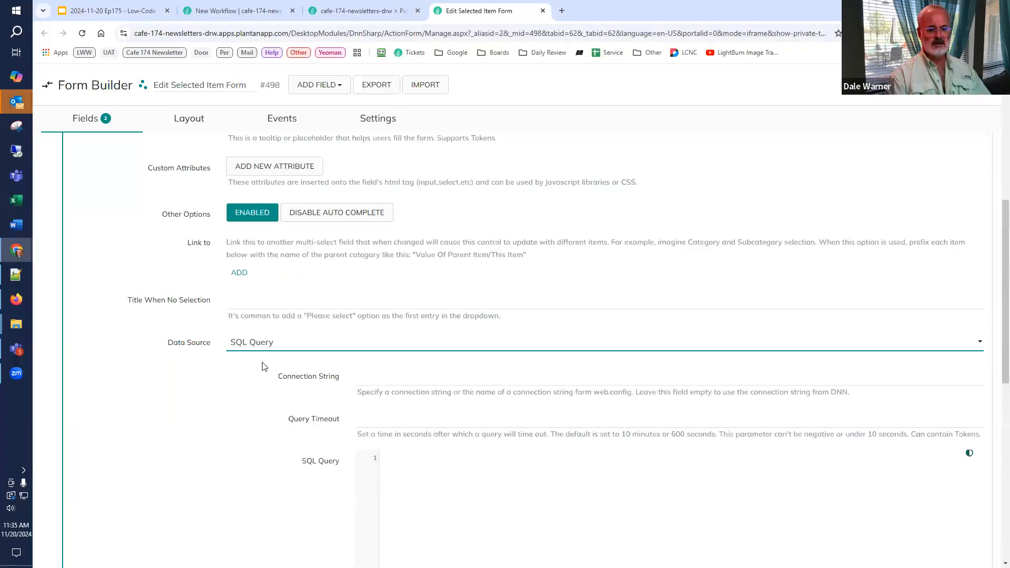
Step: Insert the dropdown's SQL query returning TemplateComponentId as Value and TC.Name as Text where T.Id = 1, ordered by TC.Name
scroll(259, 401, down, 3)
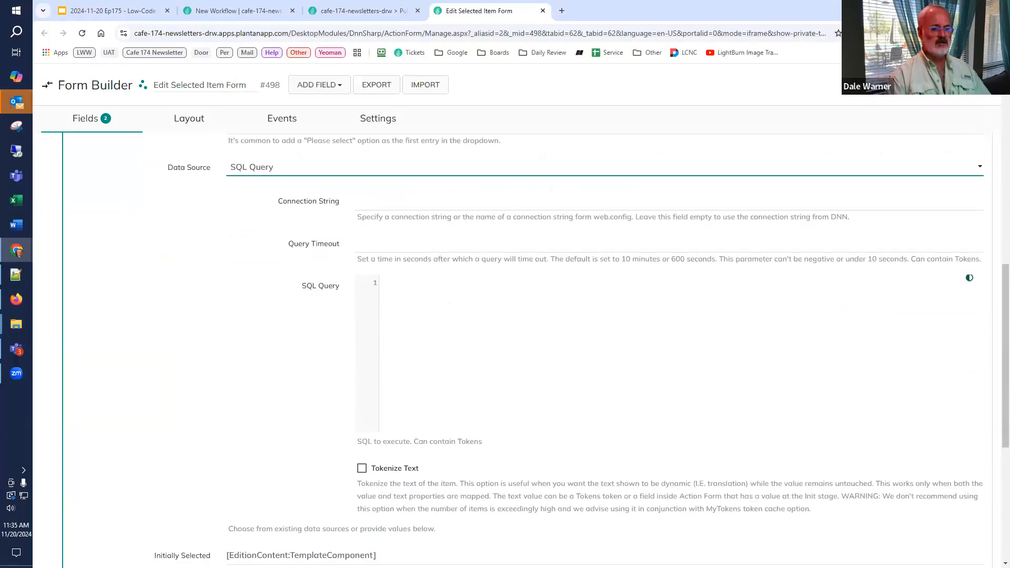
click(452, 316)
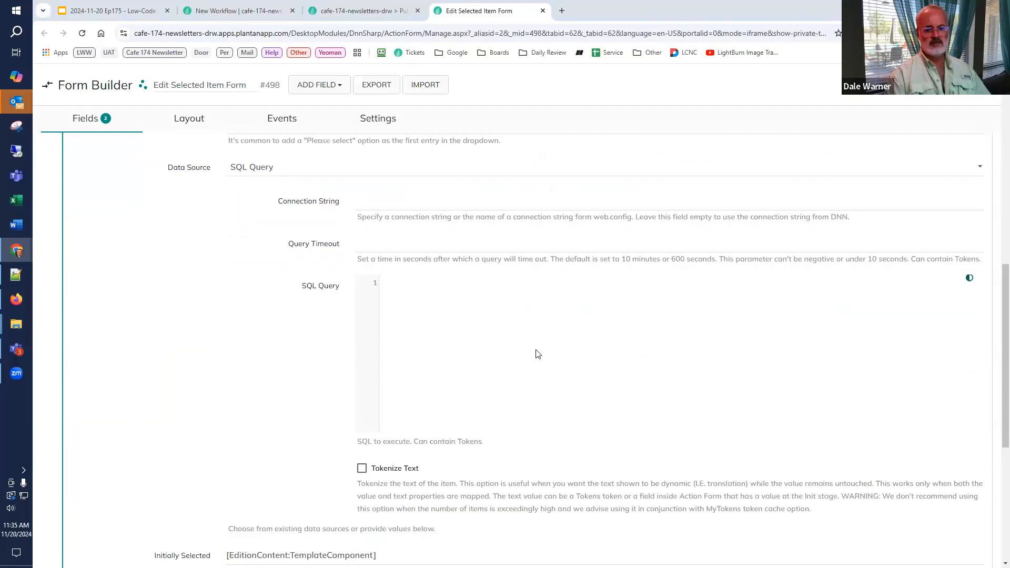
text(SELECT     T.Id,     T.Name,     TTCC.TemplateComponentId as Value,     TC.Name as Text FROM app.Template T INNER JOIN app.TemplateTemplateComponentComponents TTCC on TTCC.TemplateId = T.Id INNER JOIN app.TemplateComponent TC on TC.Id = TTCC.TemplateComponentId WHERE T.Id = 1 ORDER BY TC.Name)
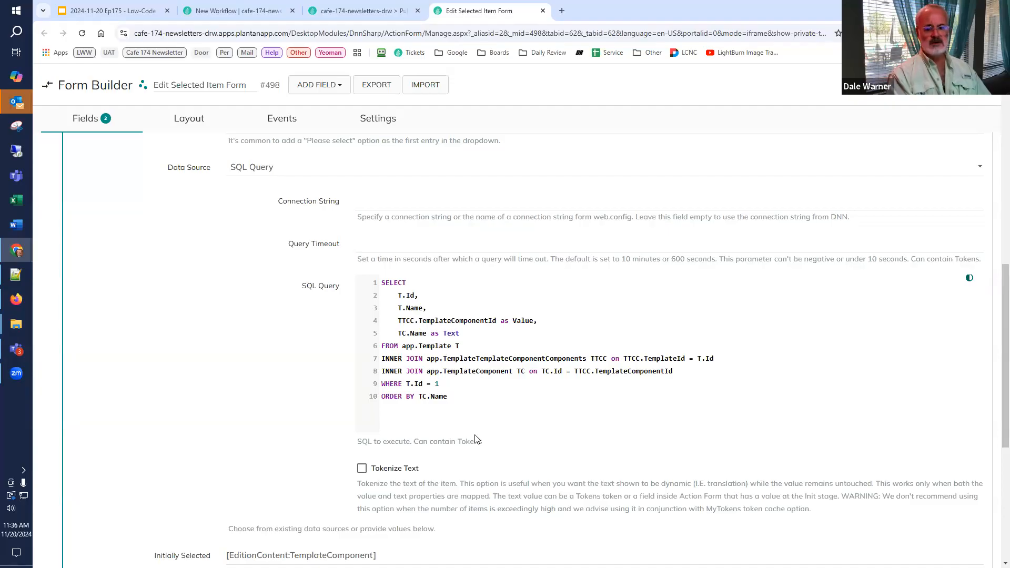
Step: Check the EditionId parameter in the Issue #01 page's URL and replace the query's fixed T.Id value with empty token brackets []
key(BackSpace)
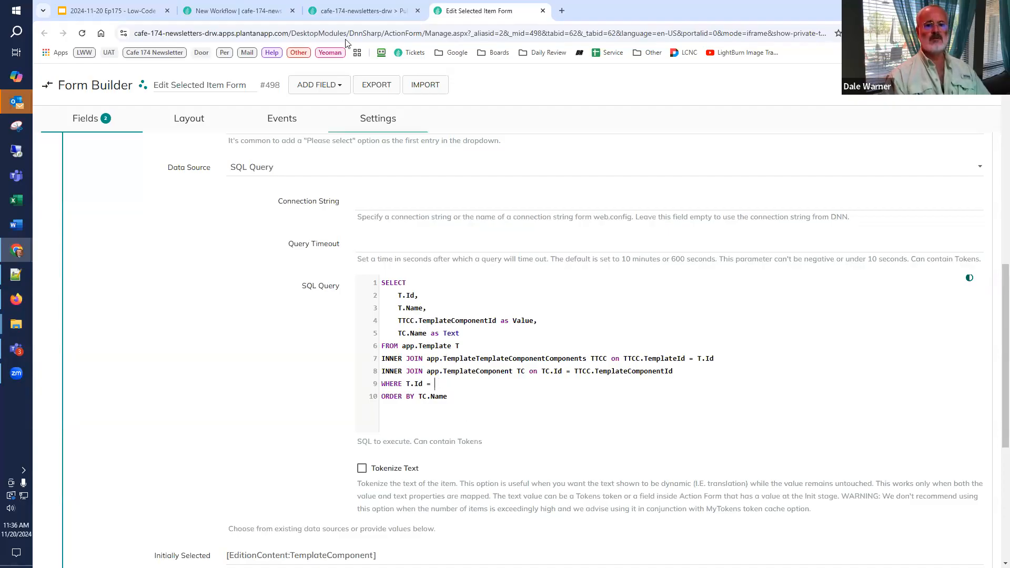
click(353, 13)
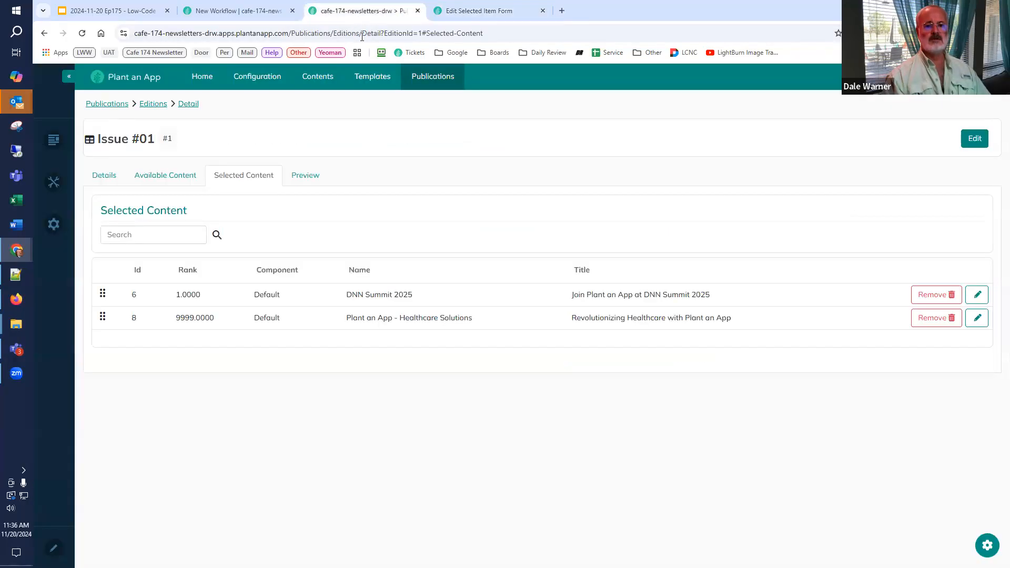
double_click(392, 33)
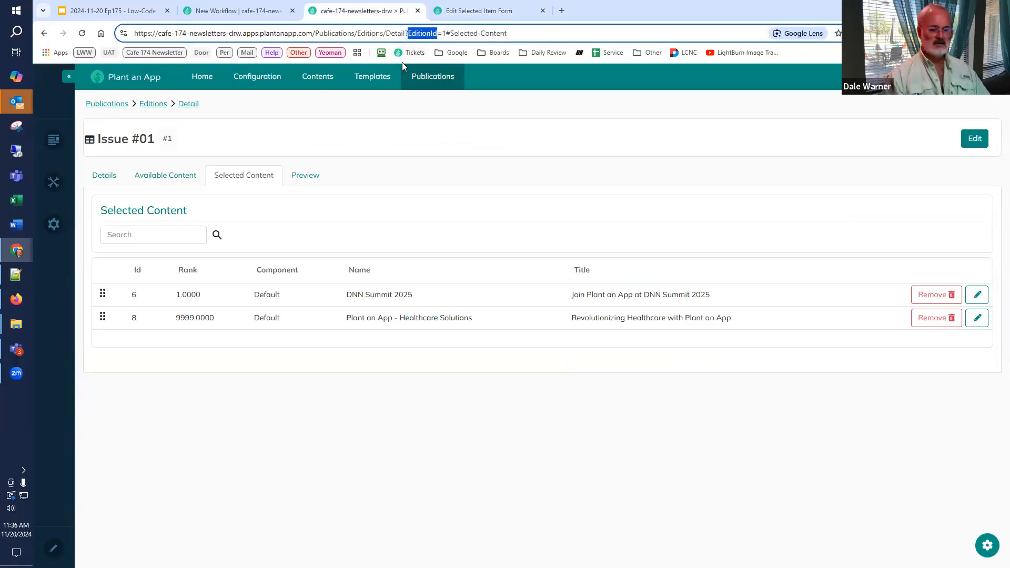
click(477, 11)
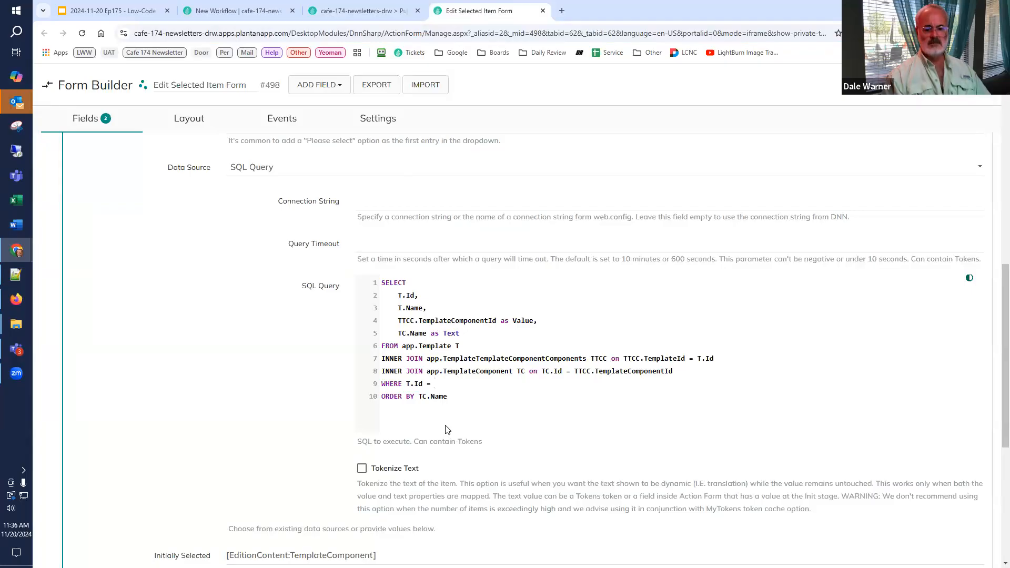
text([])
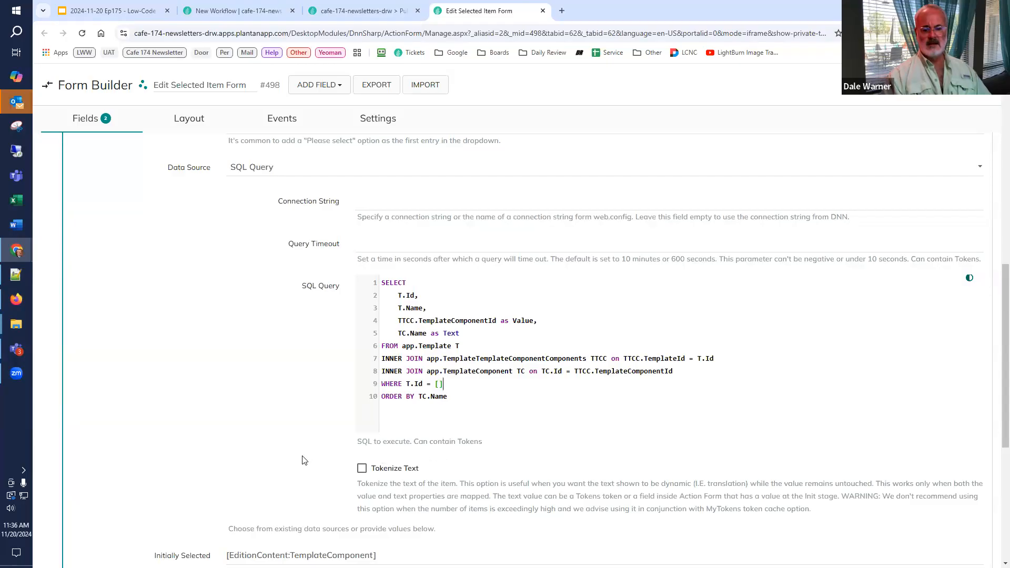
Step: Review the Record Id and Output Token settings of the form's Read Edition Content and Read Content actions
scroll(302, 460, up, 8)
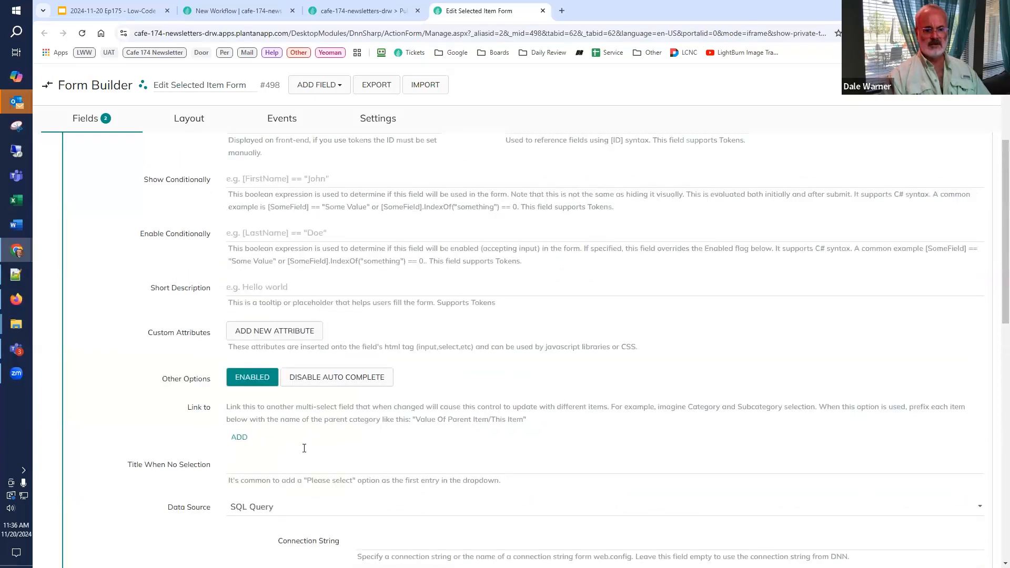
click(263, 123)
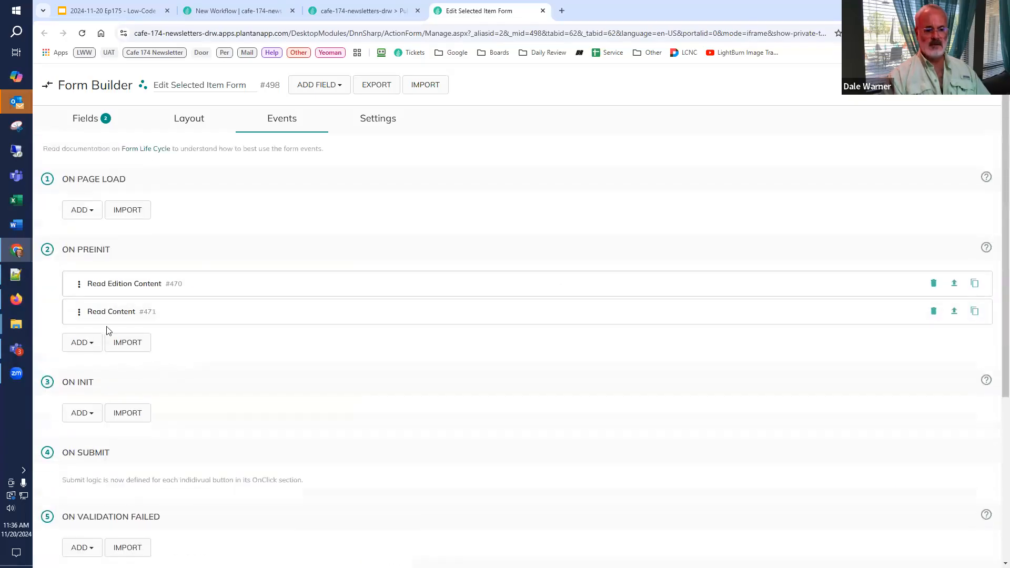
click(113, 289)
click(128, 286)
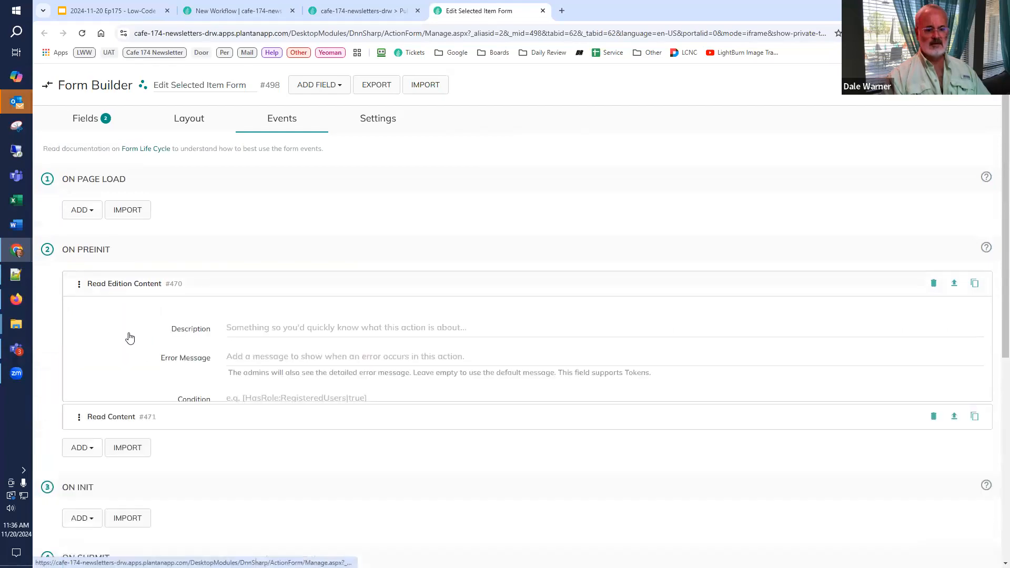
click(127, 314)
scroll(365, 357, down, 3)
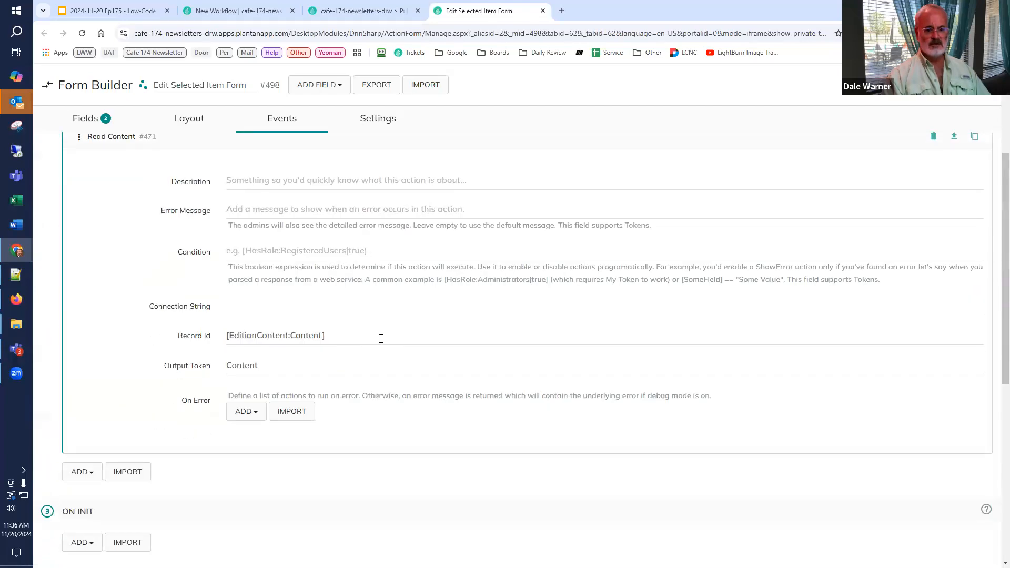
scroll(357, 341, up, 3)
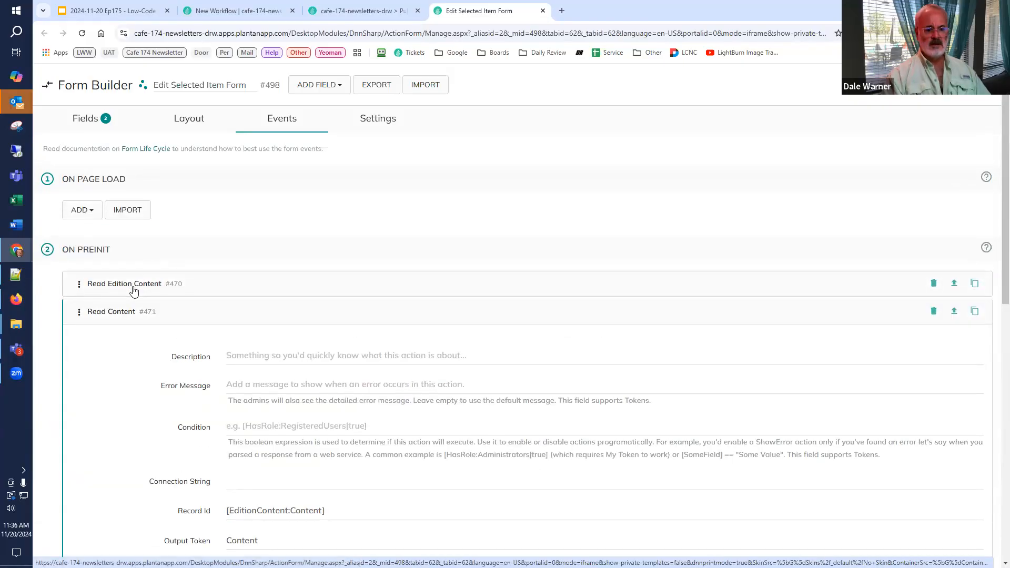
click(133, 287)
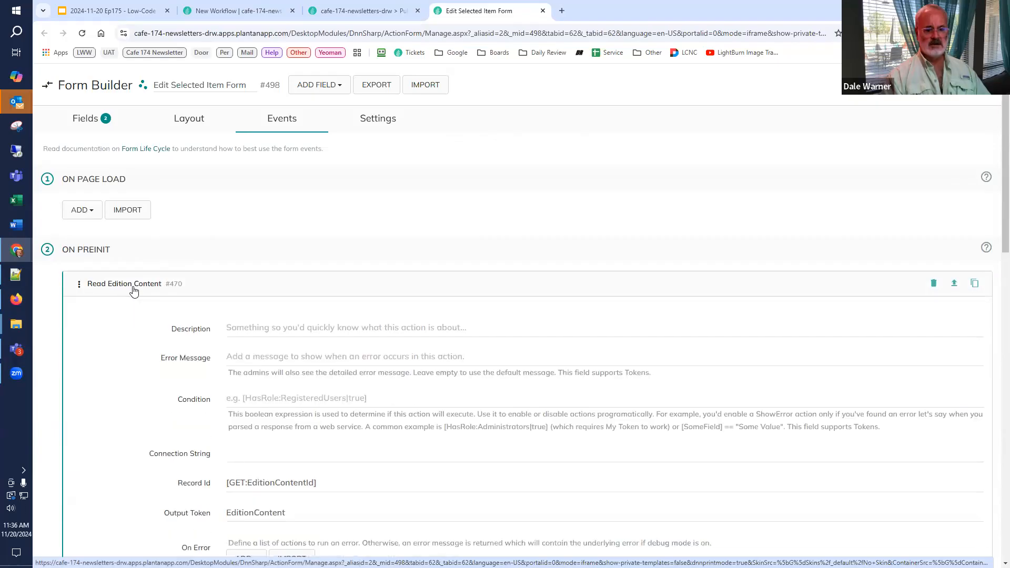
click(133, 290)
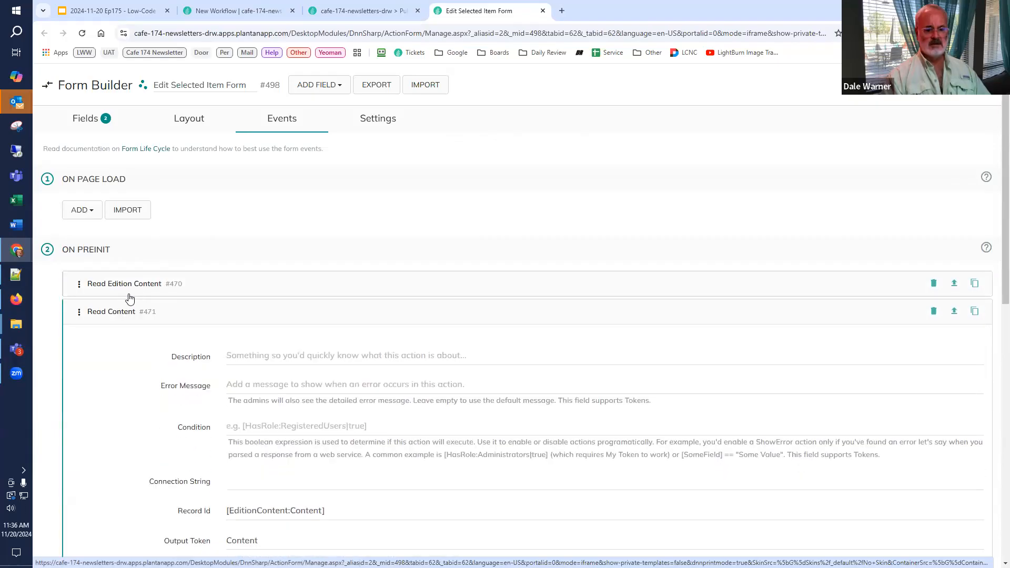
click(123, 313)
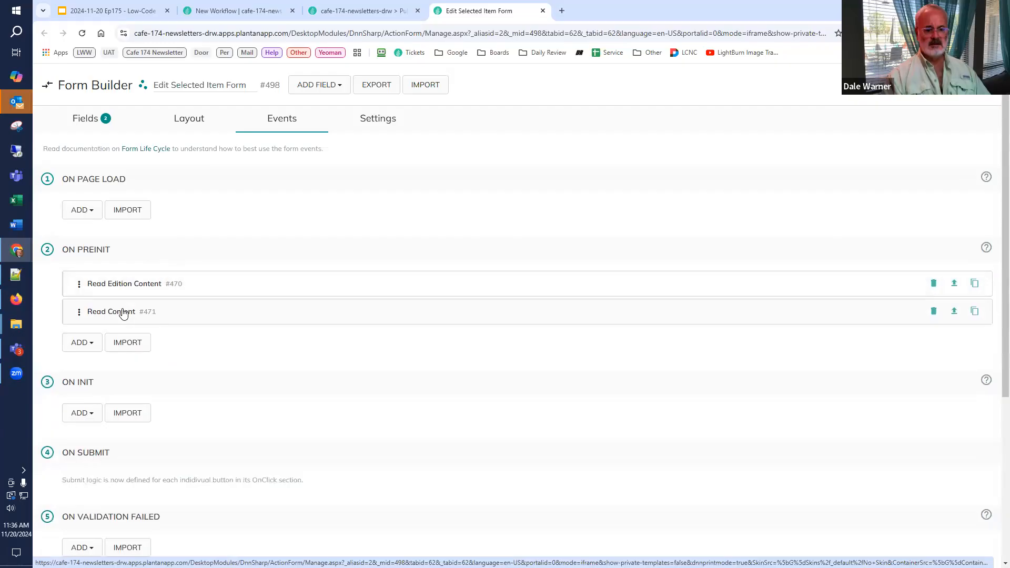
Step: Enable the SQL Console in the application's General Settings
click(255, 14)
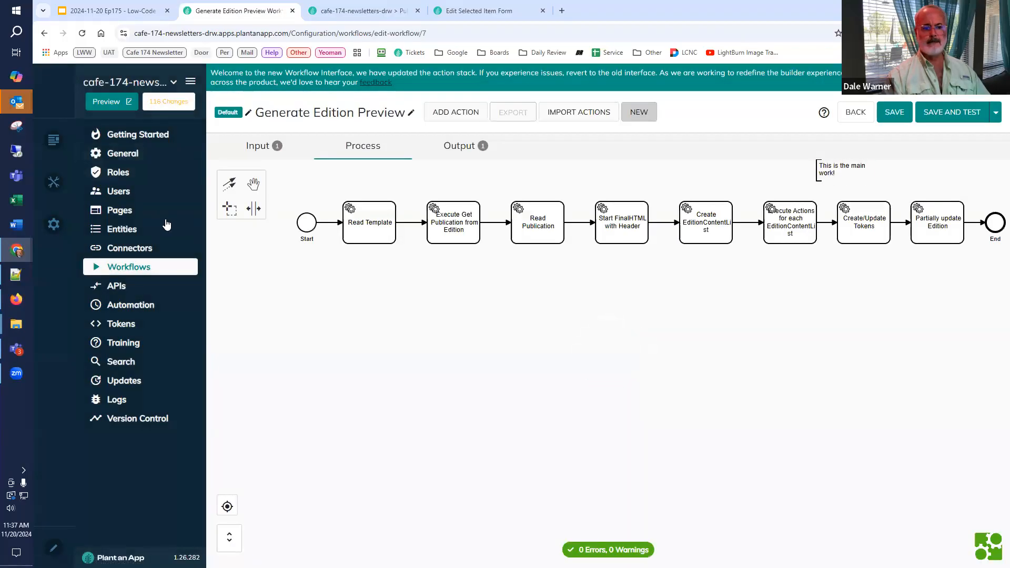
click(135, 154)
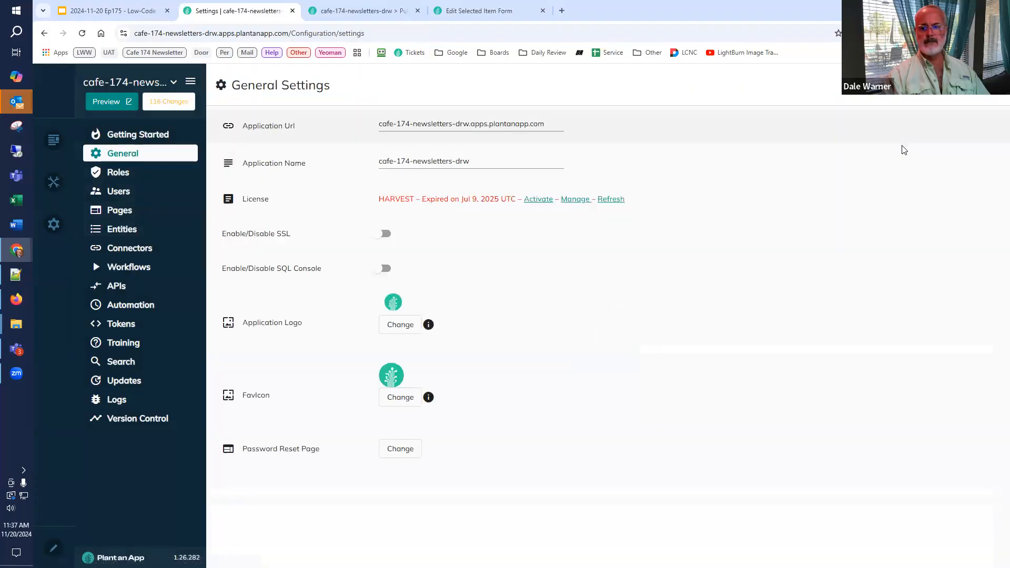
click(384, 267)
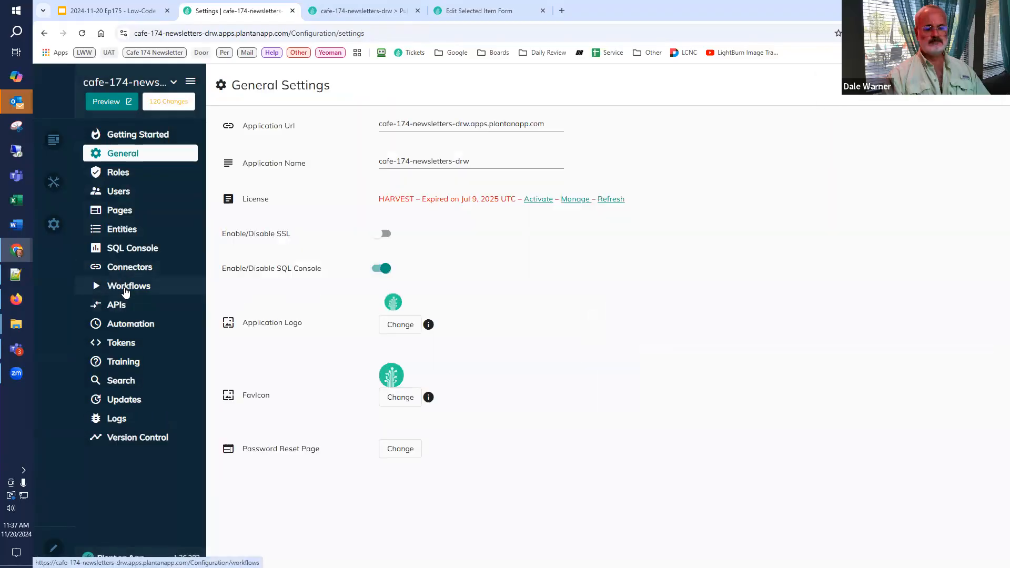
Step: Open the SQL Console and expand the app schema to view its tables
click(126, 290)
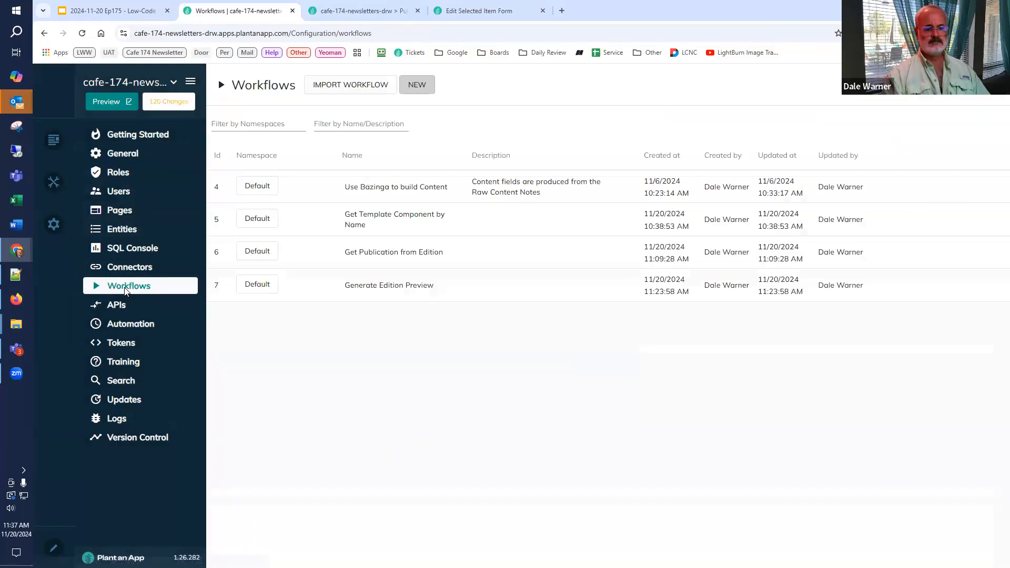
click(134, 248)
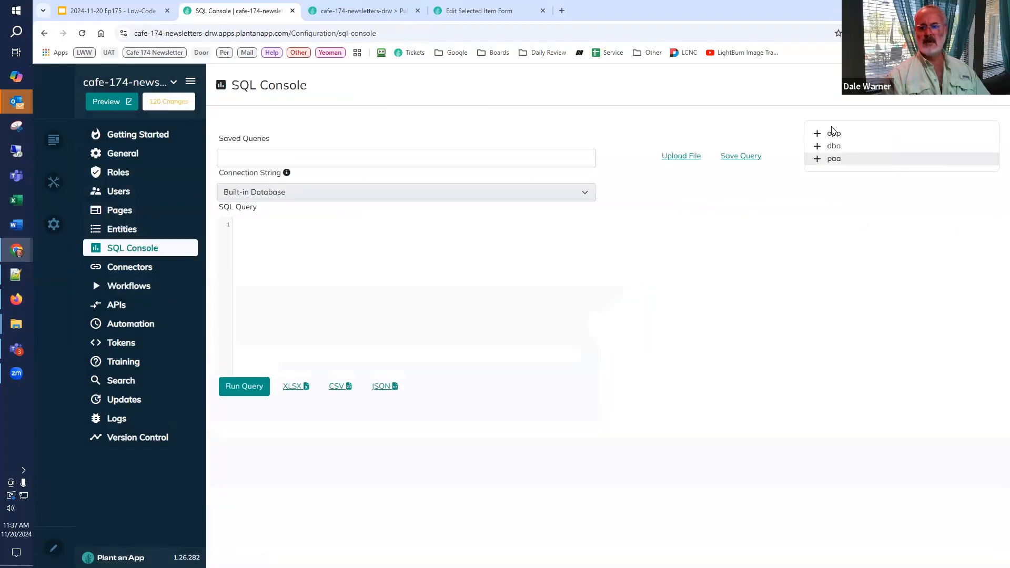
click(818, 135)
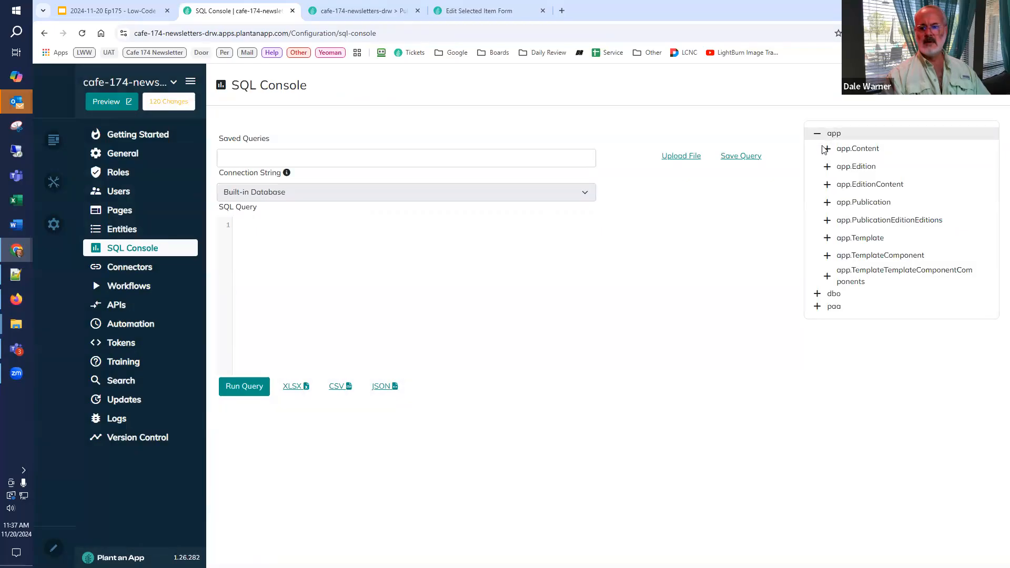
Step: Expand the app.EditionContent table in the schema tree and review its columns down to TemplateComponent
click(838, 187)
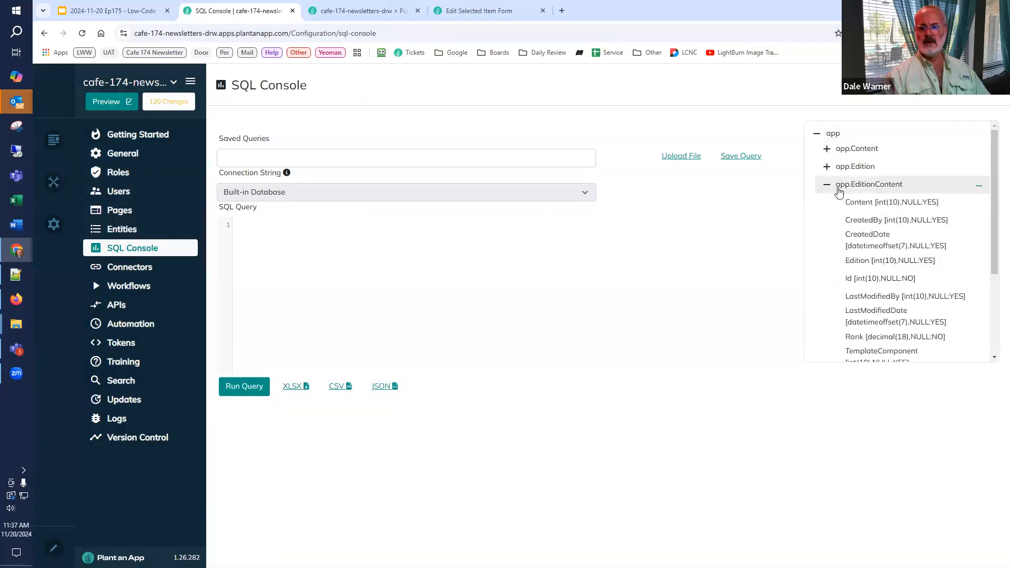
click(903, 202)
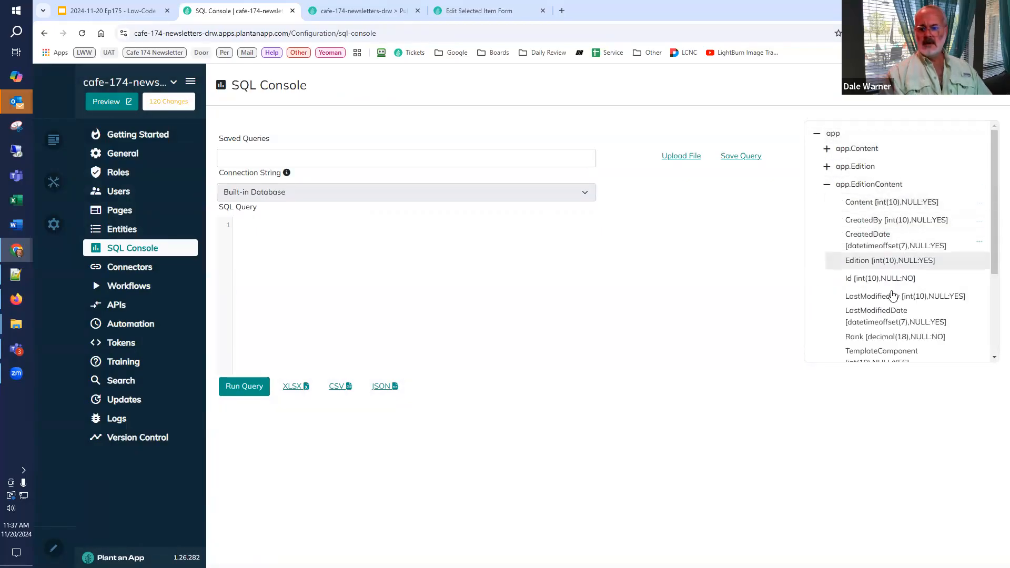
scroll(916, 263, down, 2)
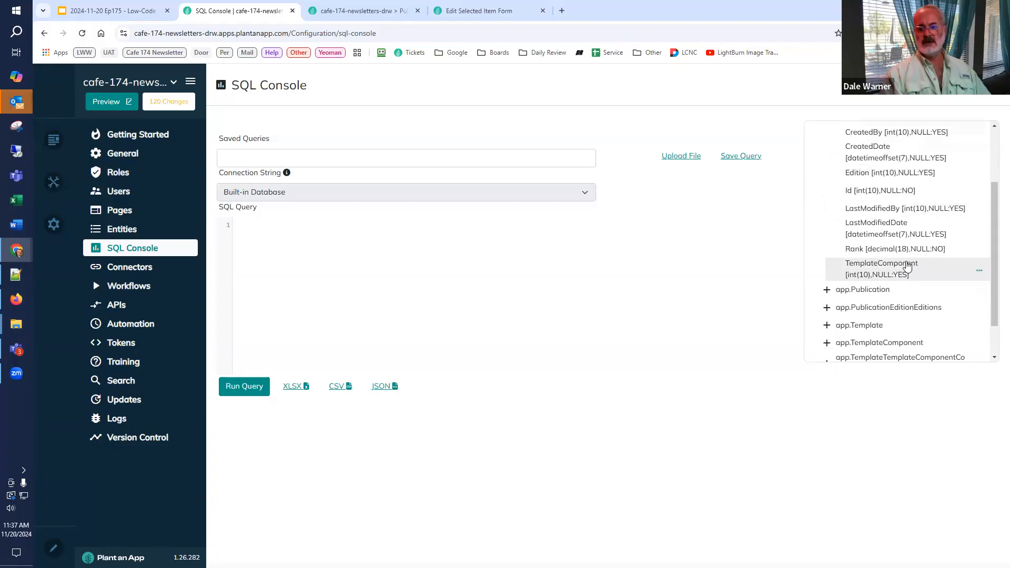
click(907, 268)
Step: Review the form's Read Edition Content action settings and check the Issue #01 page's URL parameter
click(489, 12)
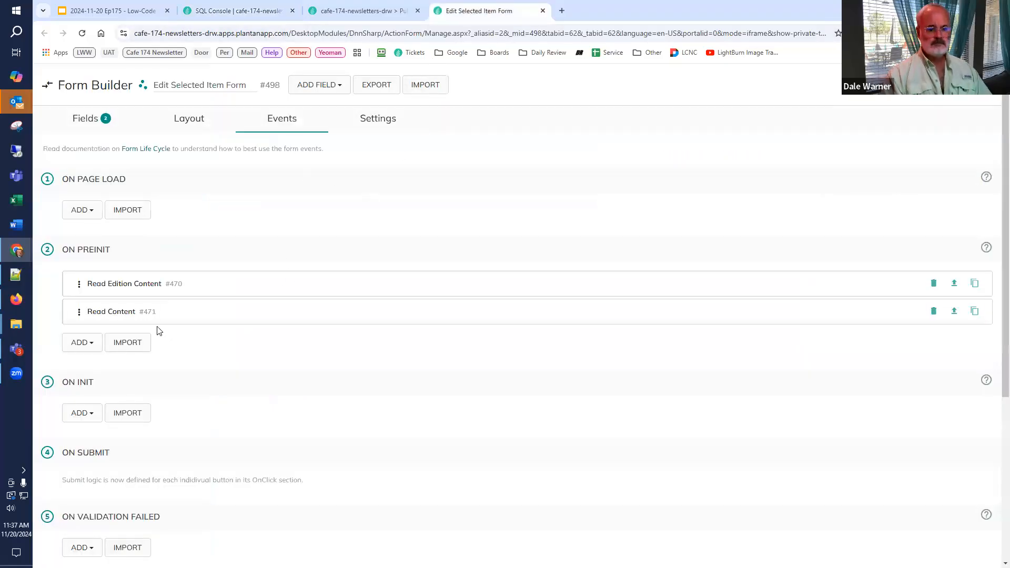
click(146, 289)
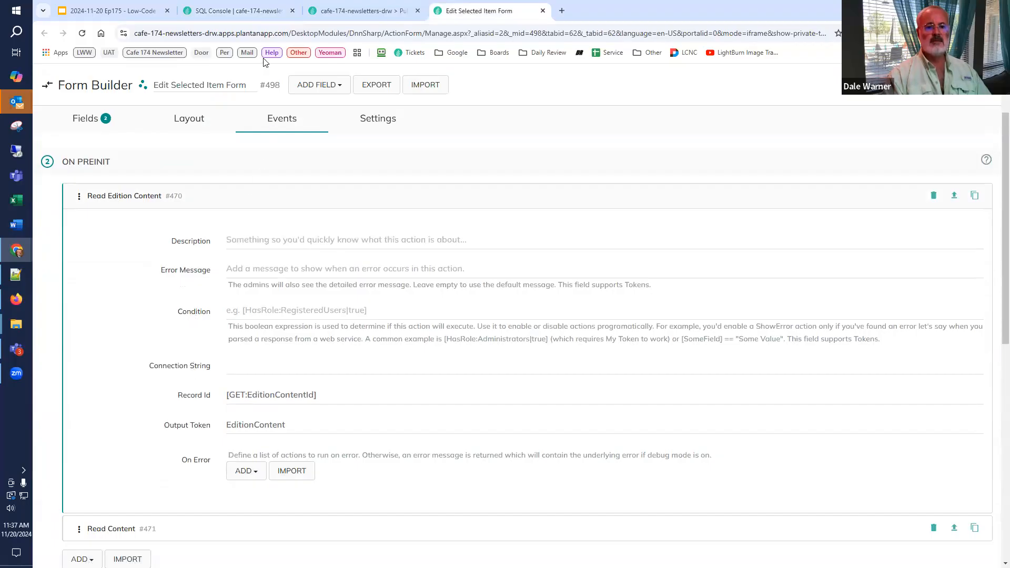
click(359, 11)
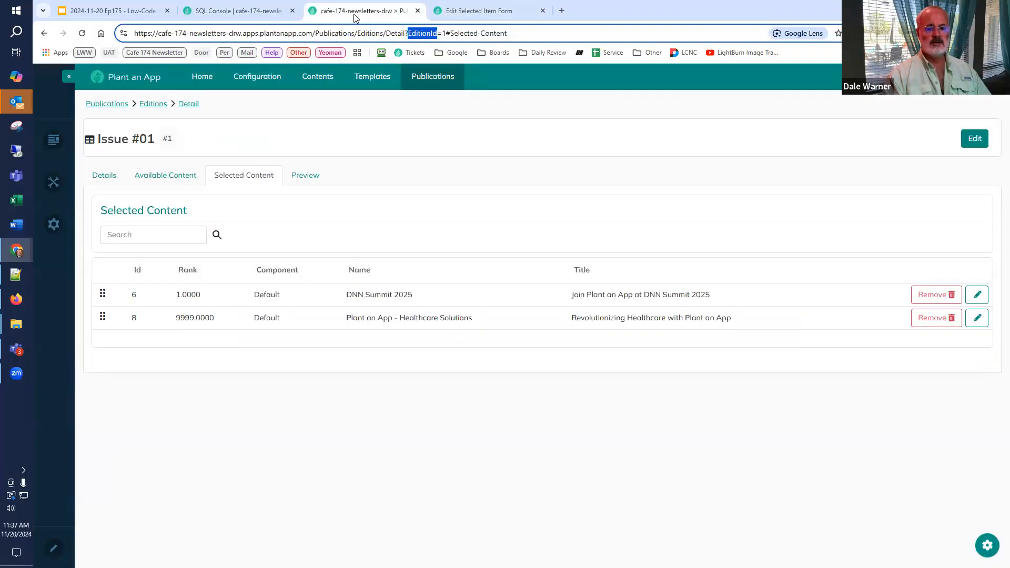
click(448, 15)
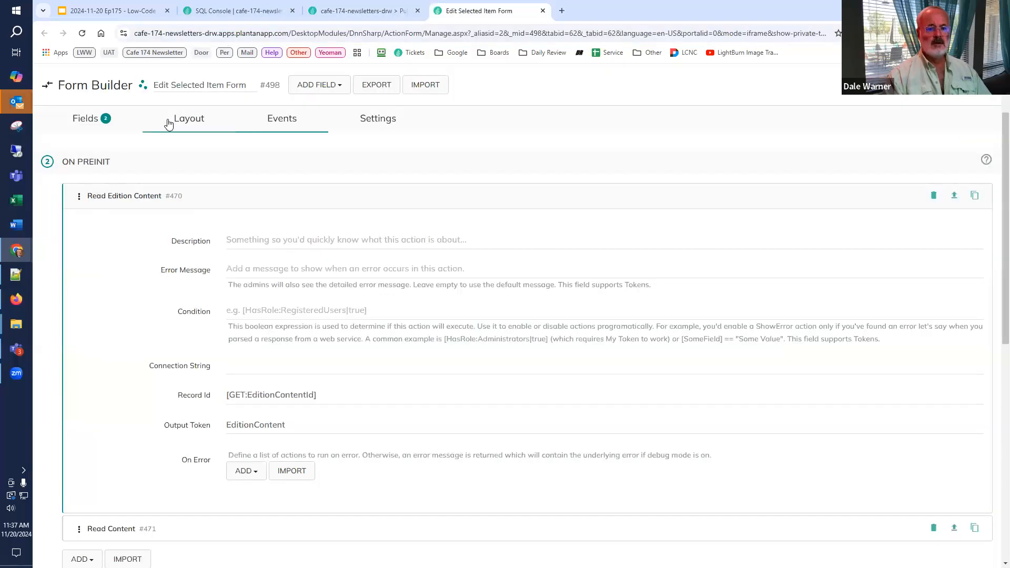
Step: Complete the token in the Component query's WHERE T.Id condition as [EditionContent:TemplateComponent]
click(91, 125)
scroll(346, 379, down, 8)
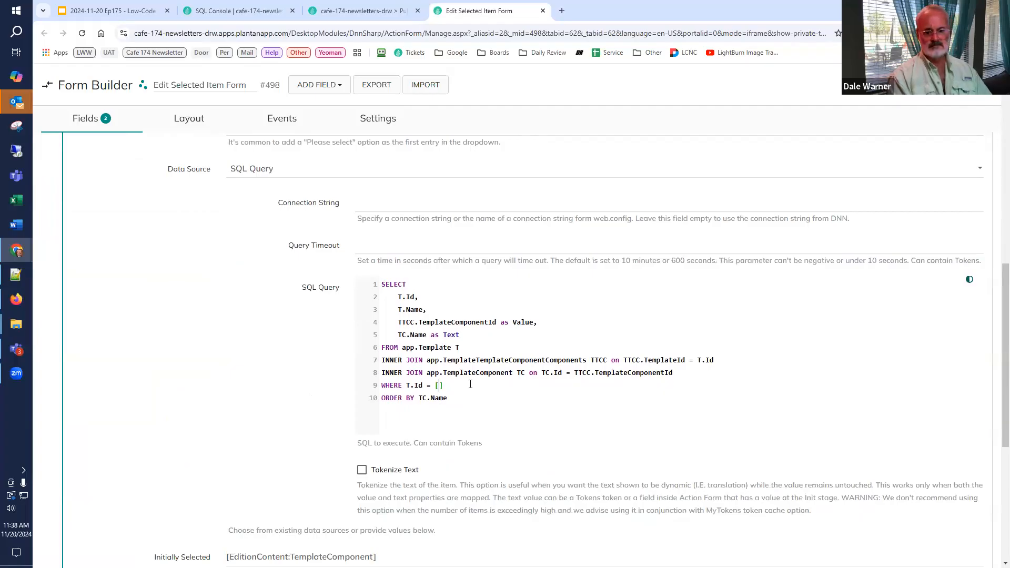
text(Edition)
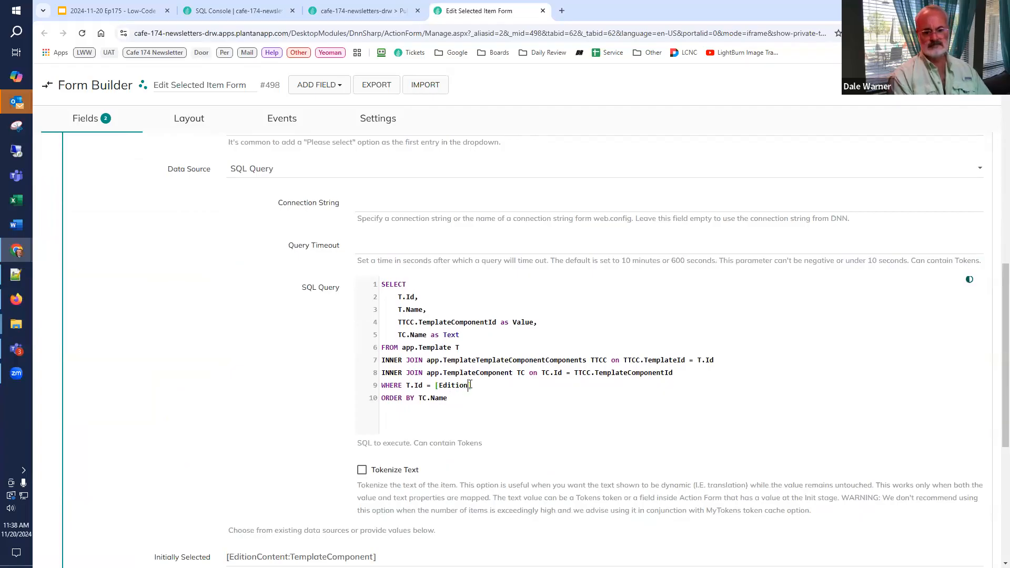
text(Content:TemplateComponent)
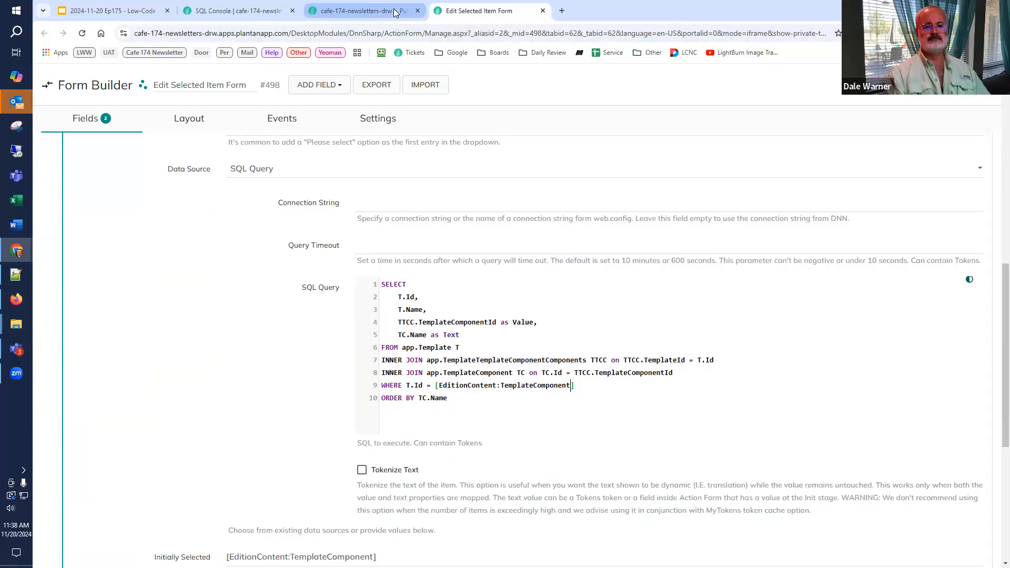
Step: Compare the Read Edition Content action's settings with the app.EditionContent columns in the SQL Console
click(283, 120)
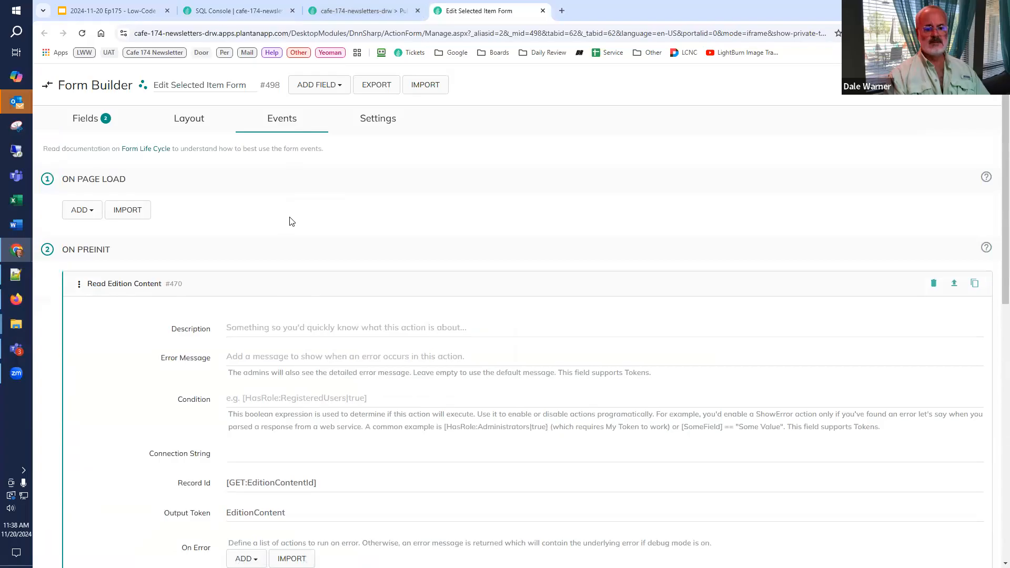
click(254, 15)
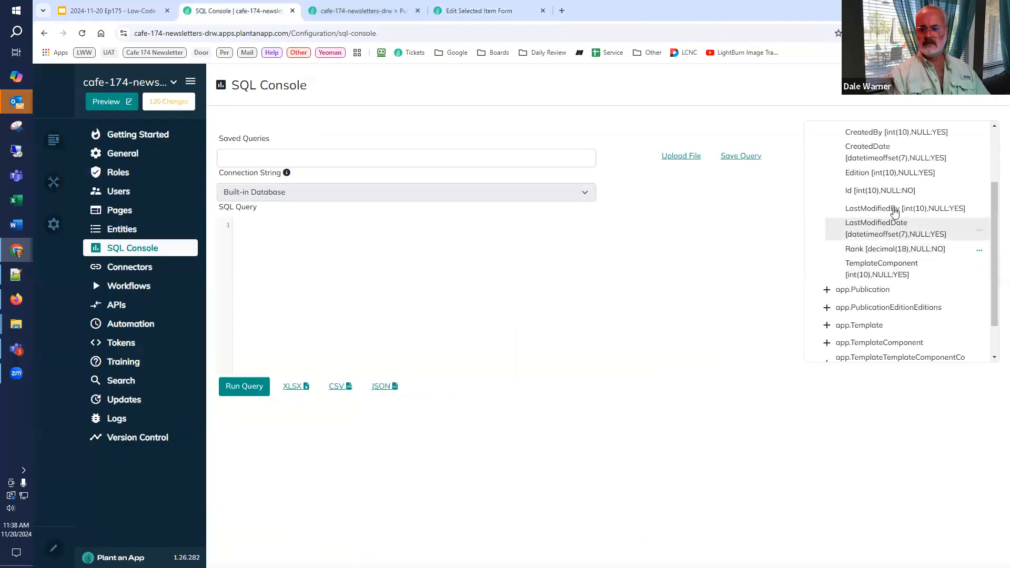
scroll(894, 212, up, 3)
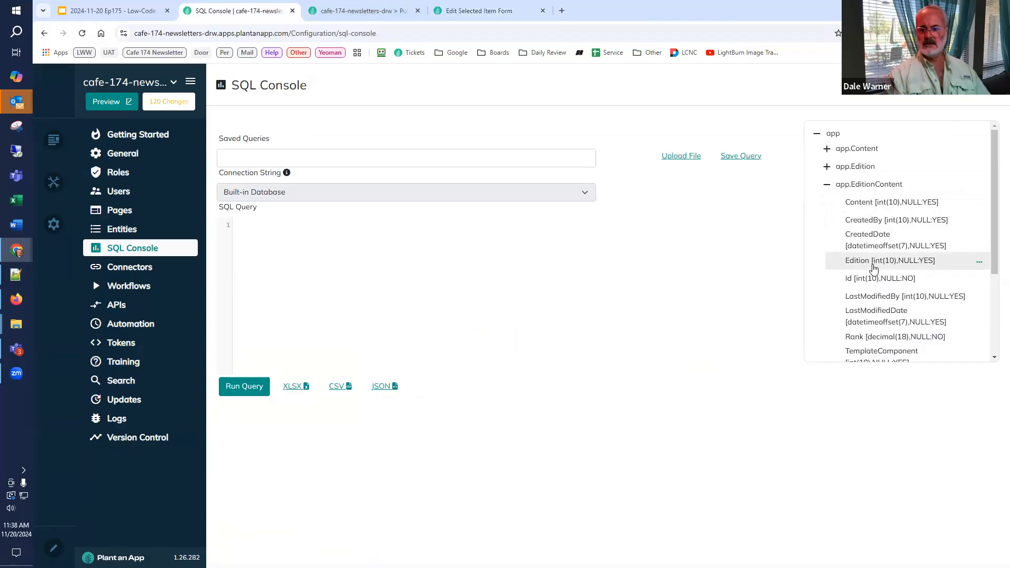
scroll(874, 265, down, 2)
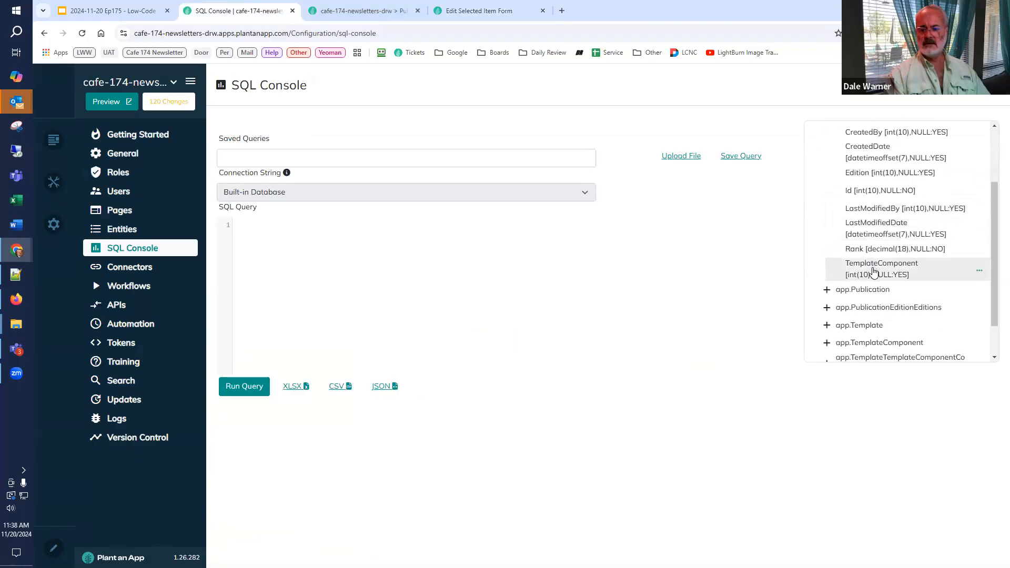
click(485, 11)
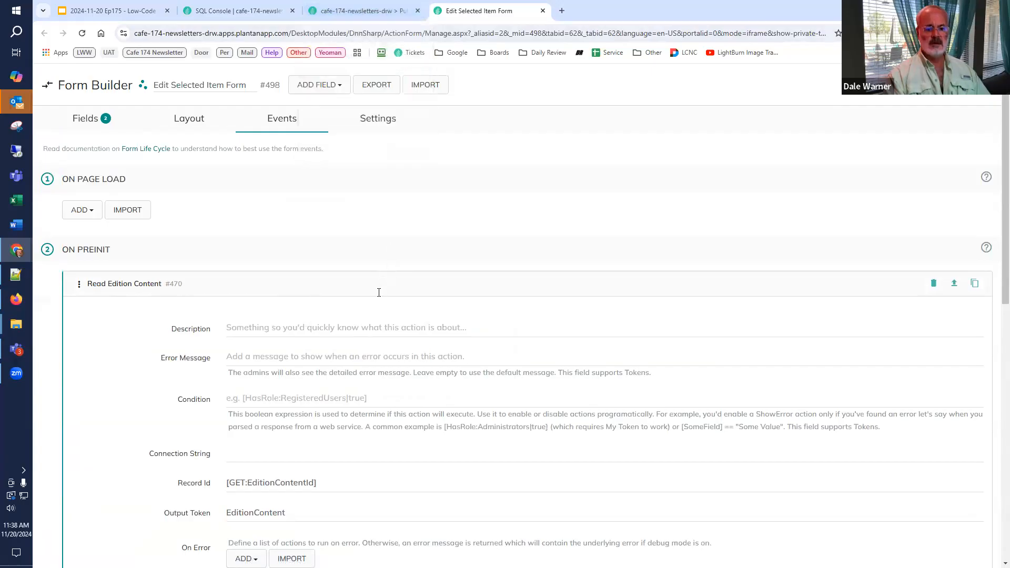
scroll(378, 292, down, 6)
scroll(375, 259, up, 5)
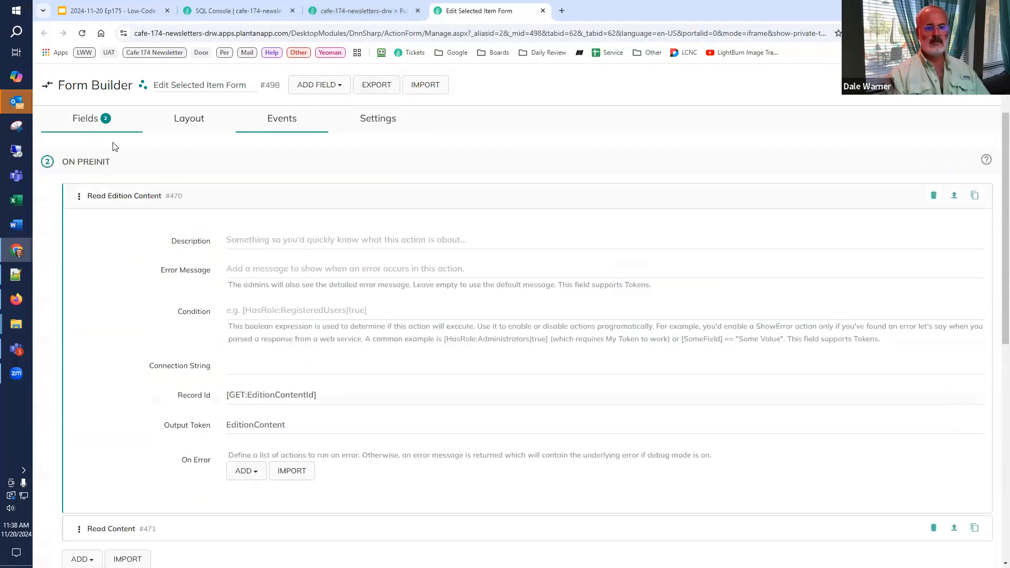
Step: Replace the token in the Component query's WHERE T.Id condition with the fixed value 1
click(91, 119)
scroll(464, 463, down, 10)
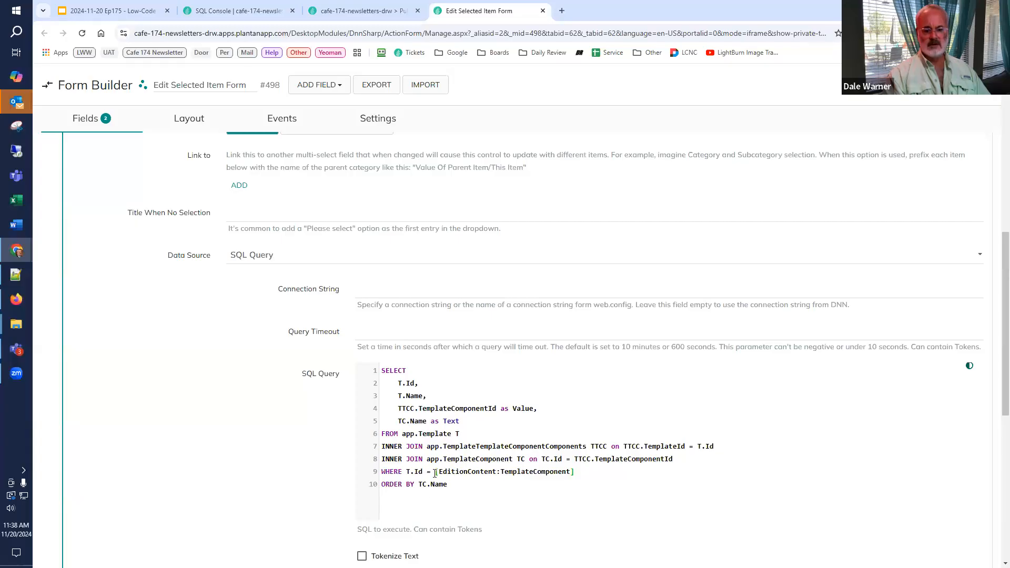
drag(435, 473, 717, 472)
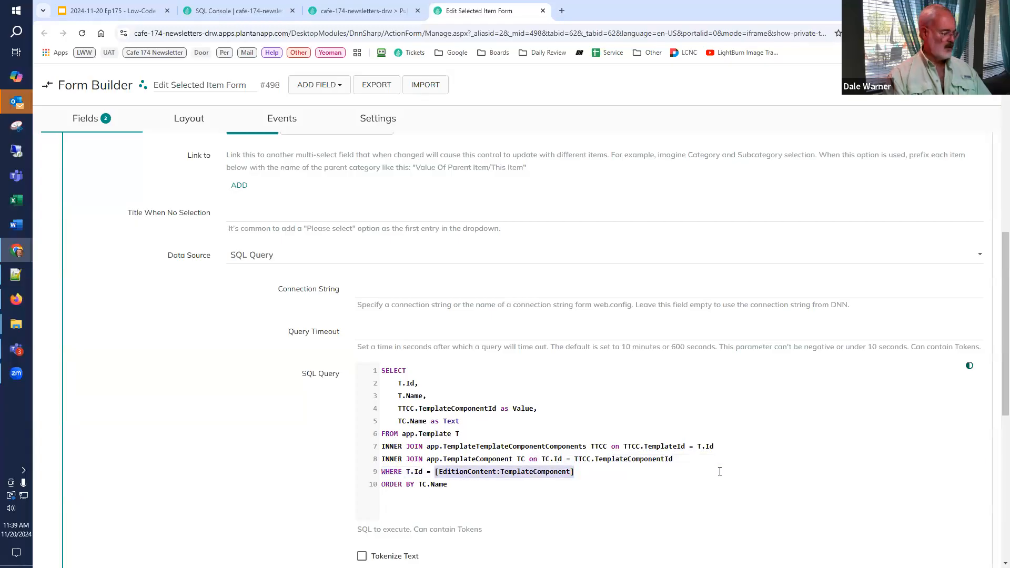
text(1)
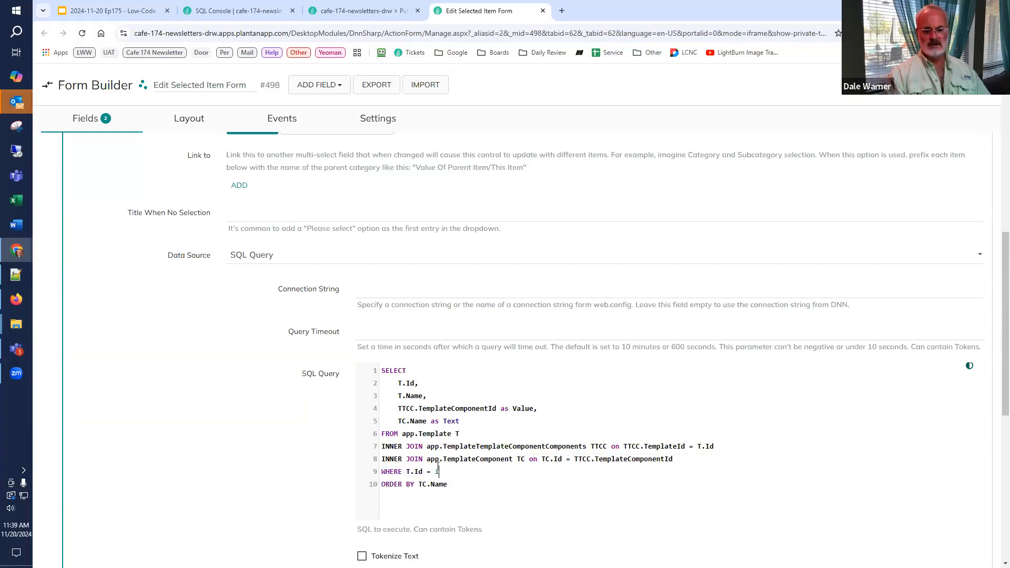
scroll(434, 457, down, 2)
scroll(430, 433, down, 2)
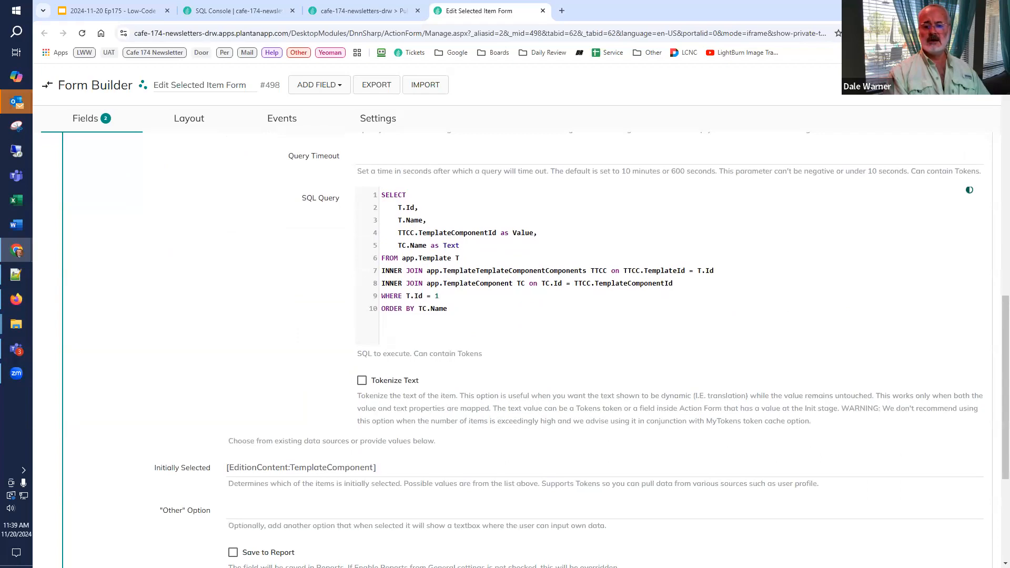
scroll(403, 375, down, 2)
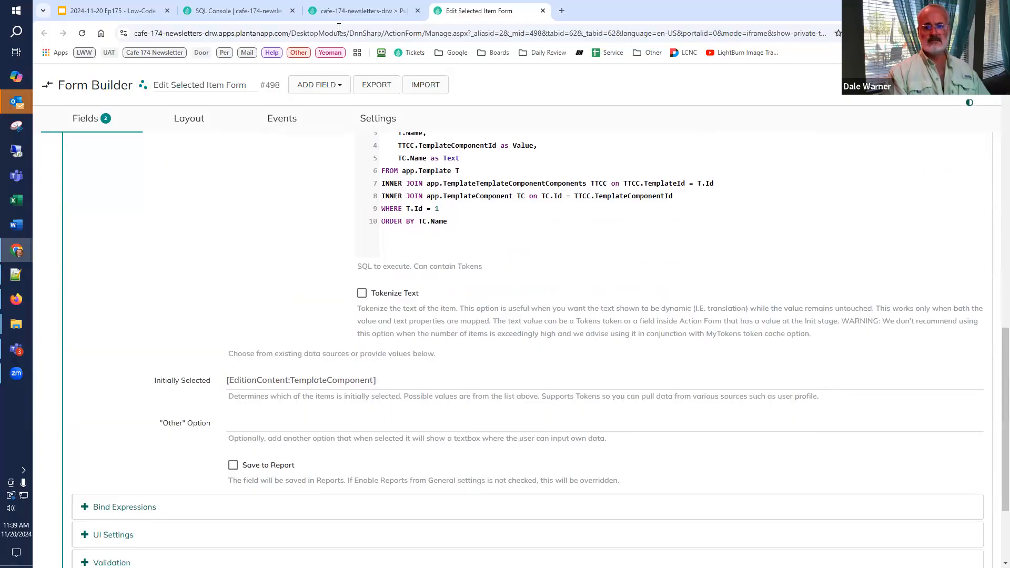
Step: Reload the Issue #01 page, open the DNN Summit 2025 item for editing, and check its Component dropdown options
click(349, 11)
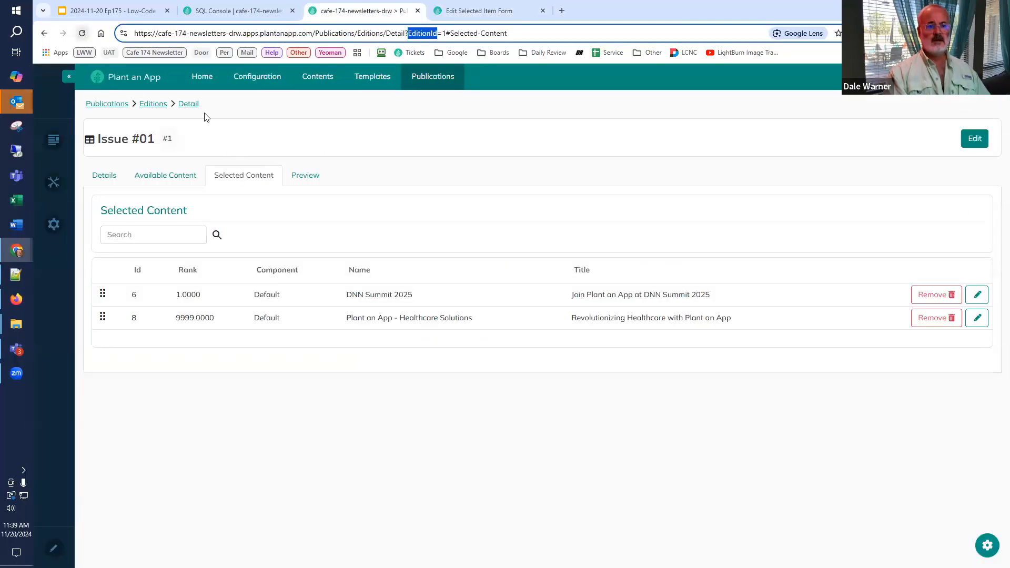
key(Return)
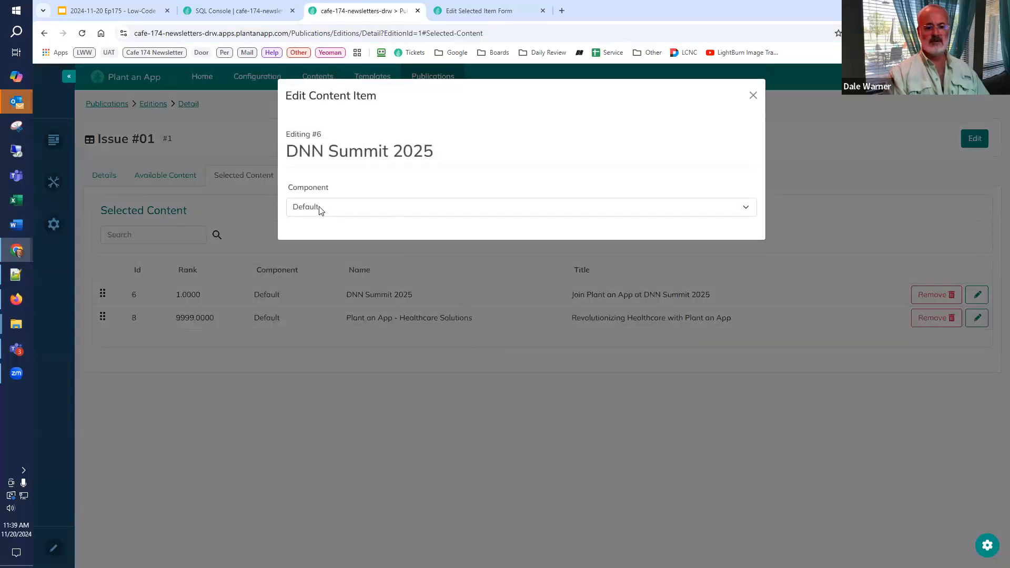
click(321, 210)
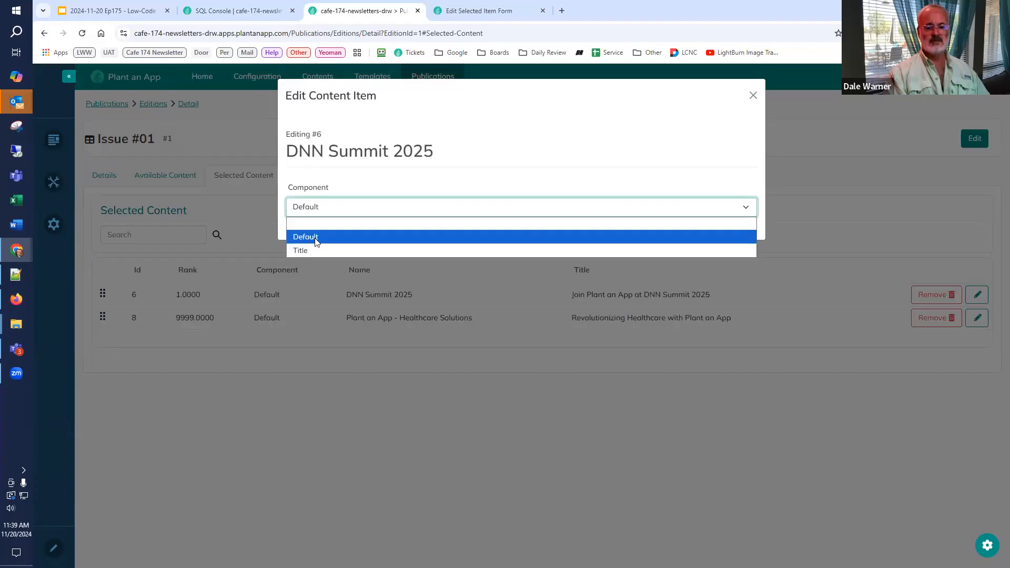
click(338, 188)
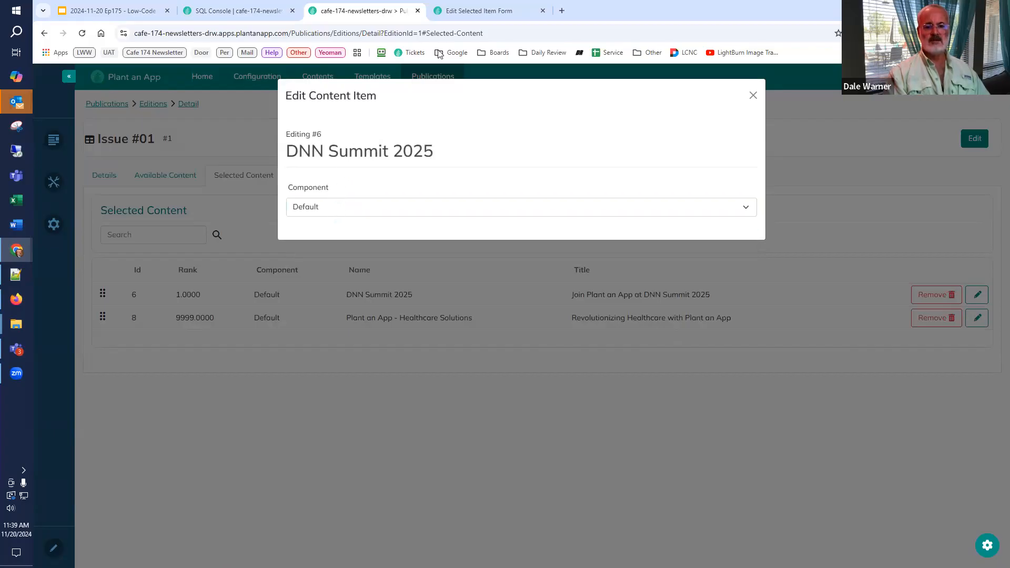
Step: Add a button titled Save to the Edit Selected Item Form and review its options
click(464, 11)
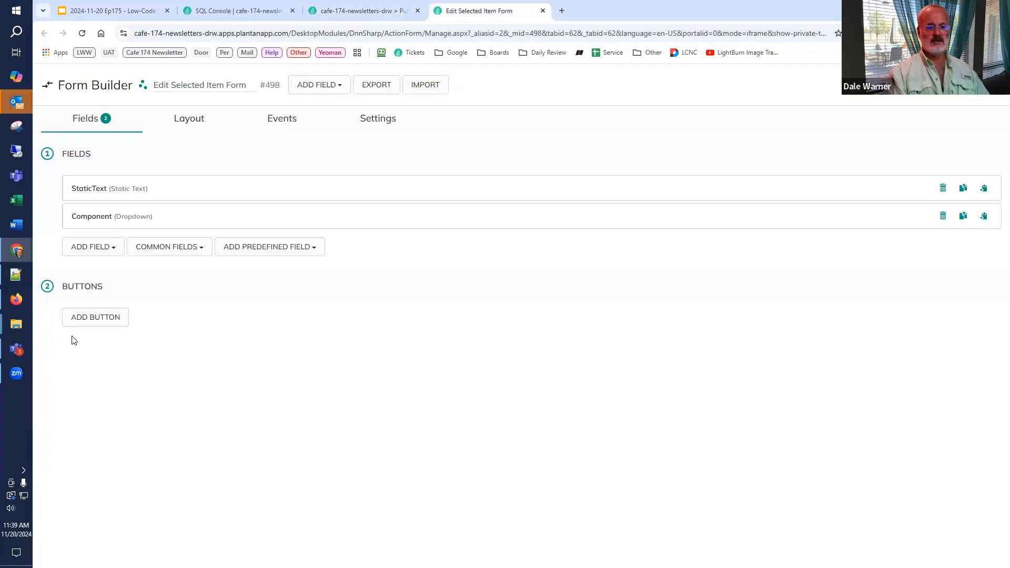
click(102, 323)
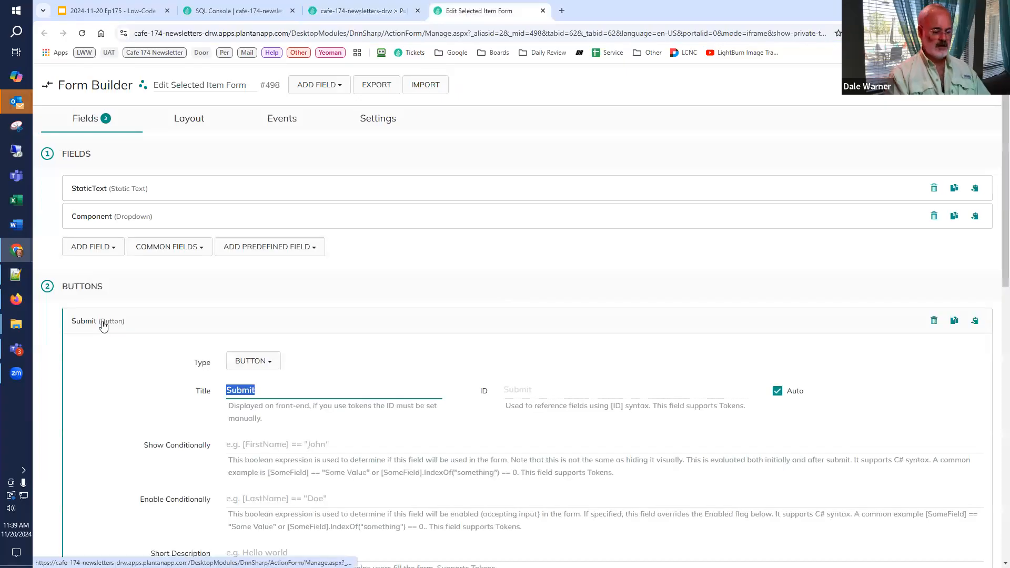
text(Save)
scroll(214, 452, down, 5)
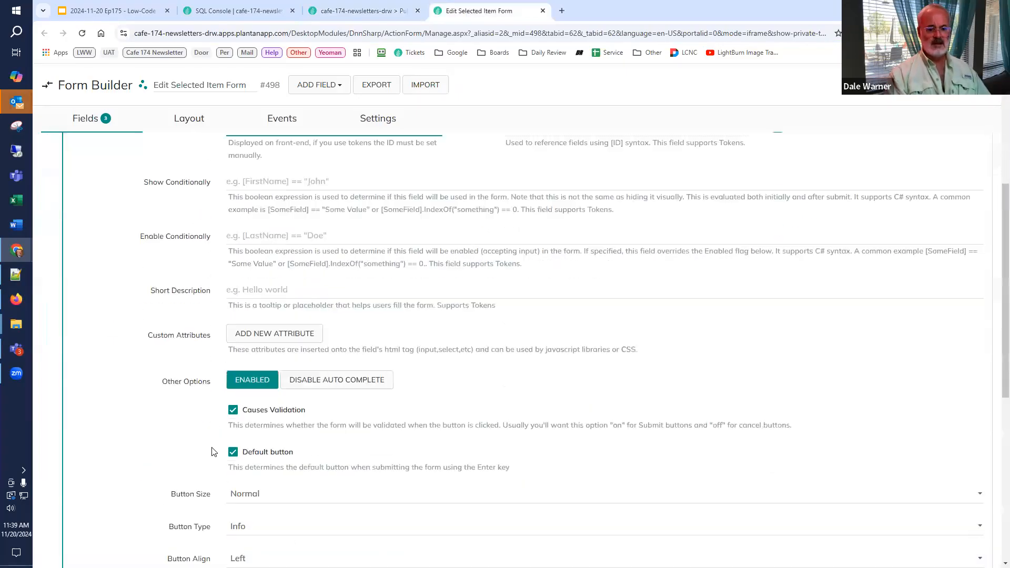
scroll(214, 453, down, 7)
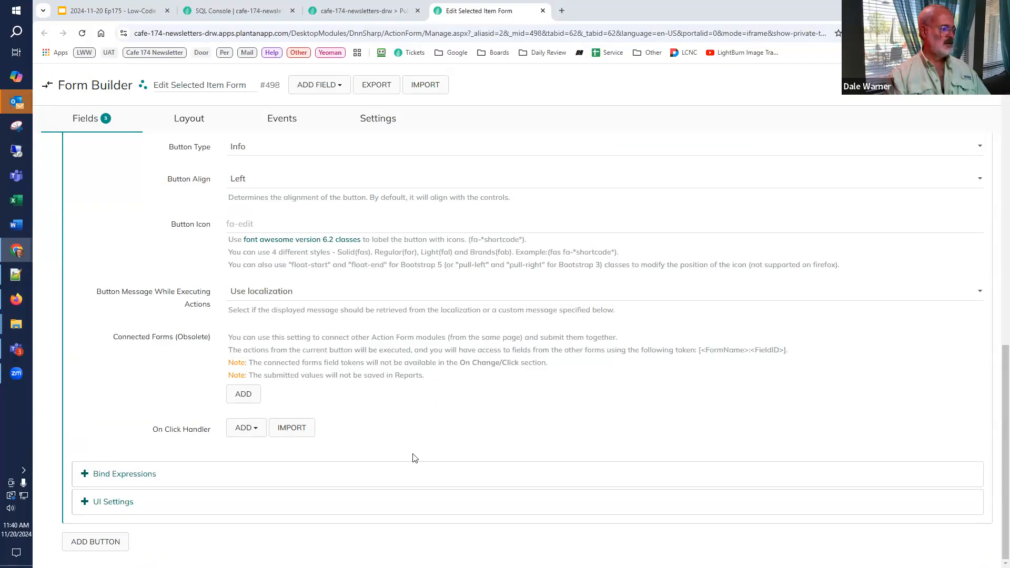
Step: Add a Partially update Edition Content action to the Save button's On Click Handler
click(245, 427)
text(part up ed)
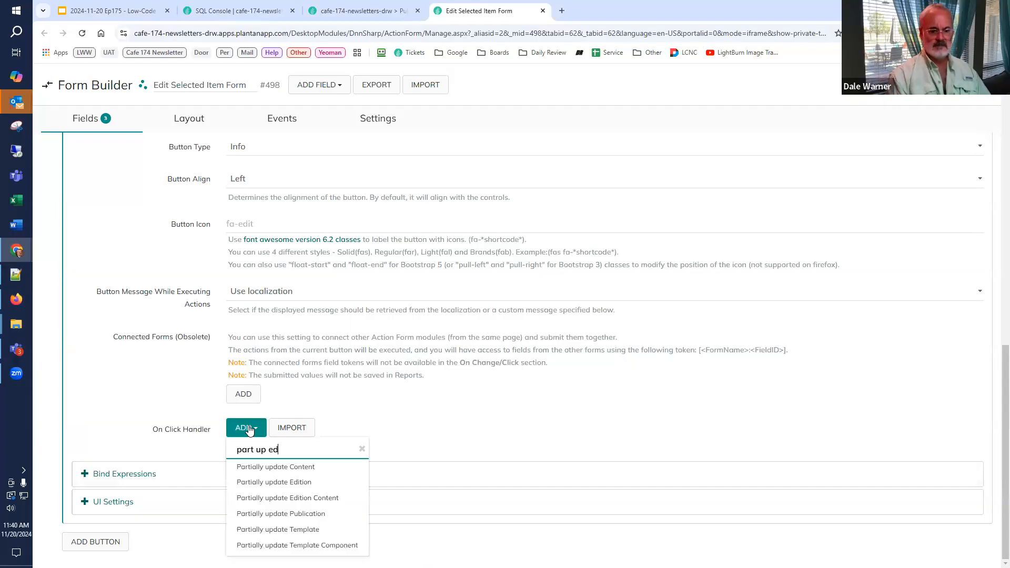
click(263, 482)
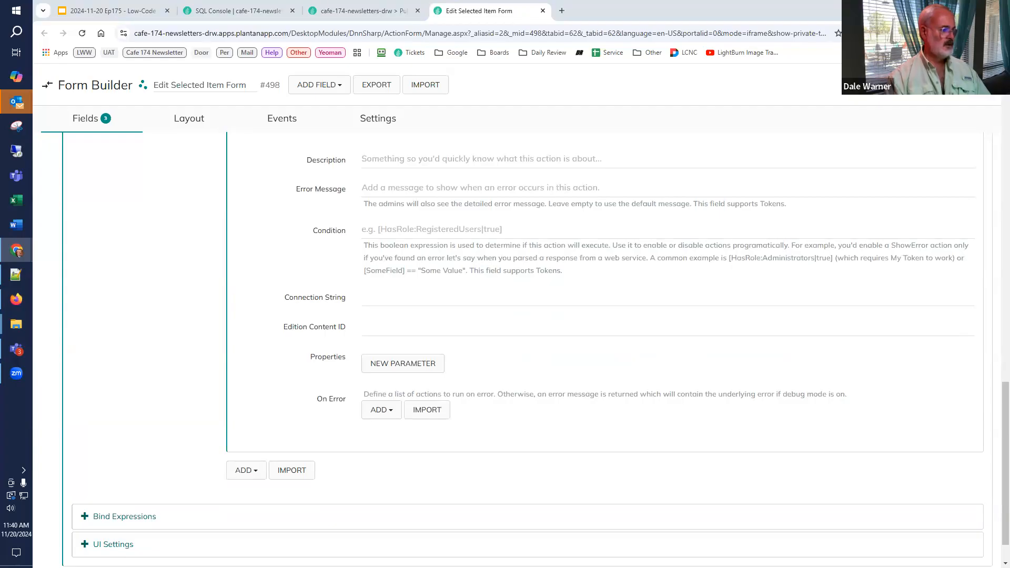
Step: Set the update action's Edition Content ID to [GET:EditionContentId], leaving its Connection String empty
click(407, 300)
text([GET:EditionContentId])
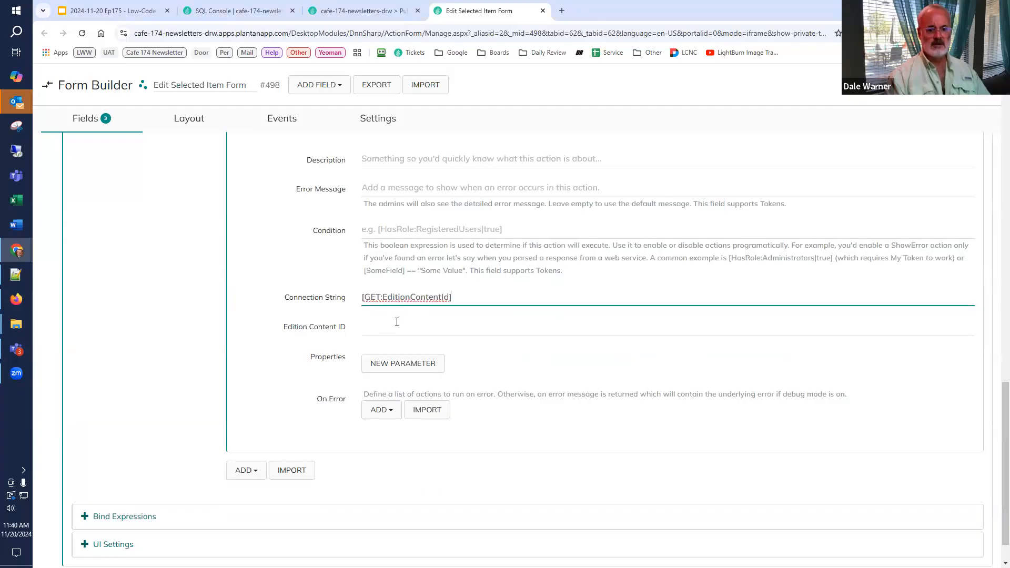
drag(484, 298, 311, 306)
key(ctrl+c)
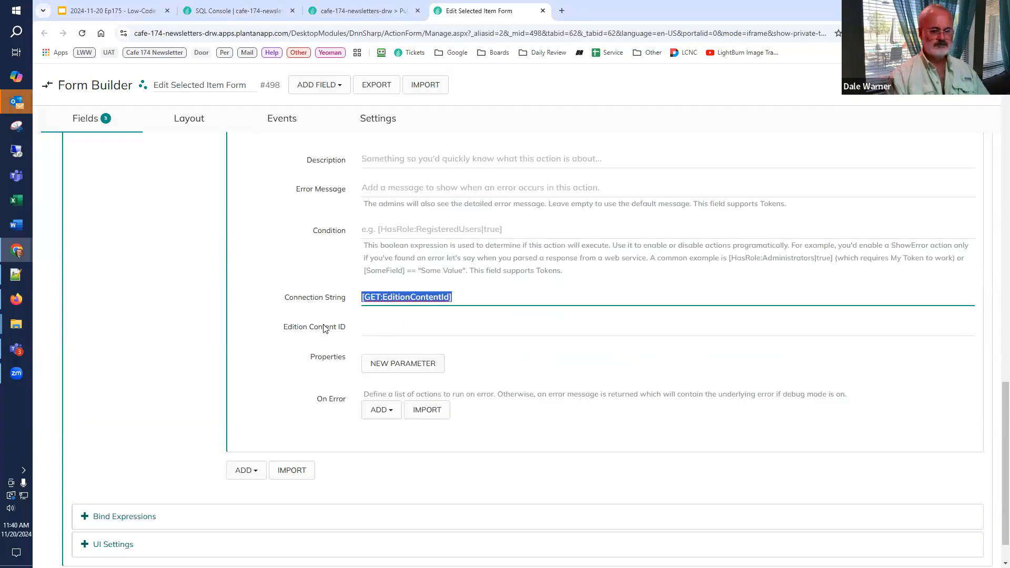
key(BackSpace)
click(368, 326)
key(ctrl+v)
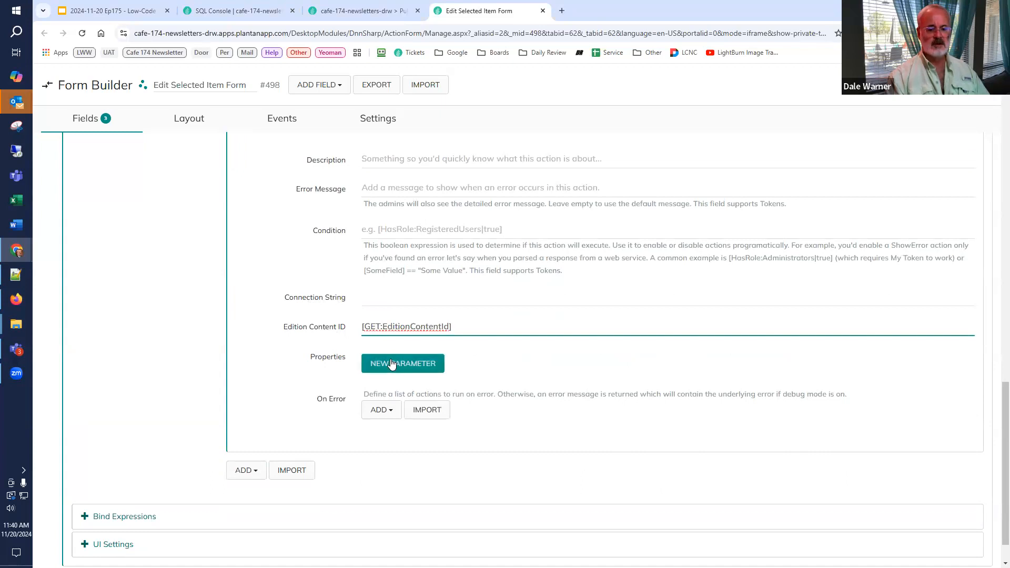
Step: Add a Template Component property with the value [Component] to the update action's parameters
click(391, 363)
click(393, 383)
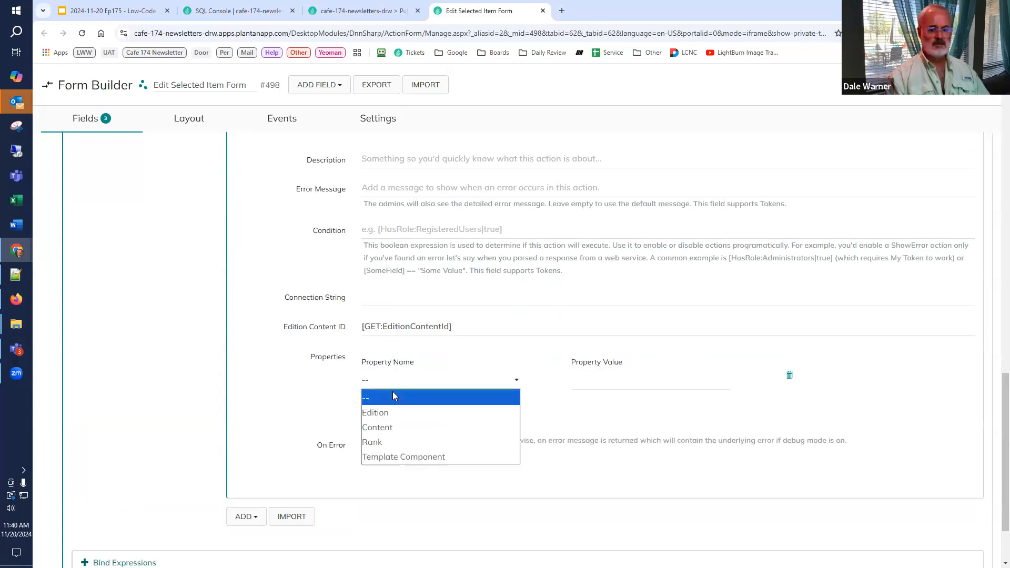
click(390, 456)
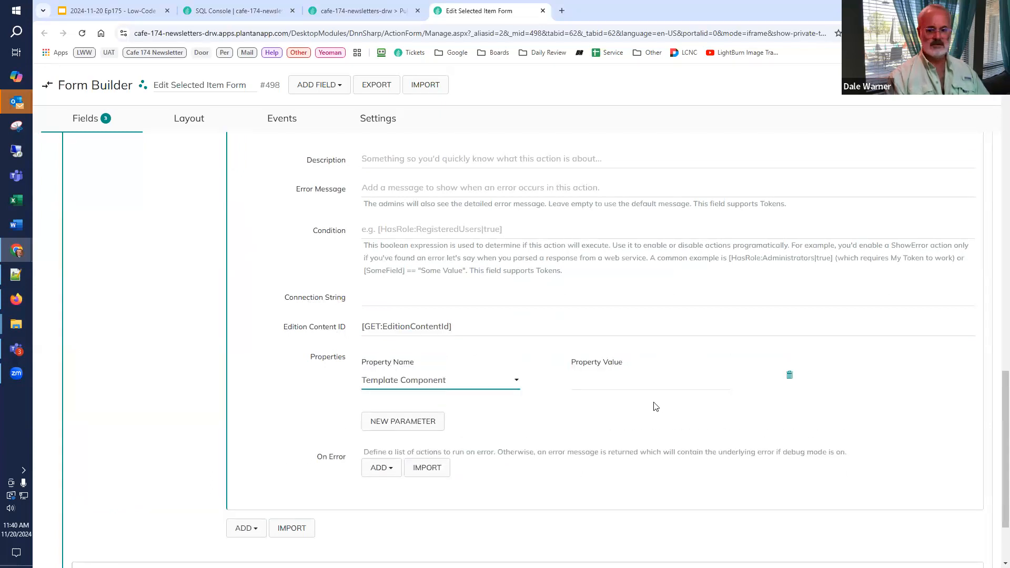
click(647, 382)
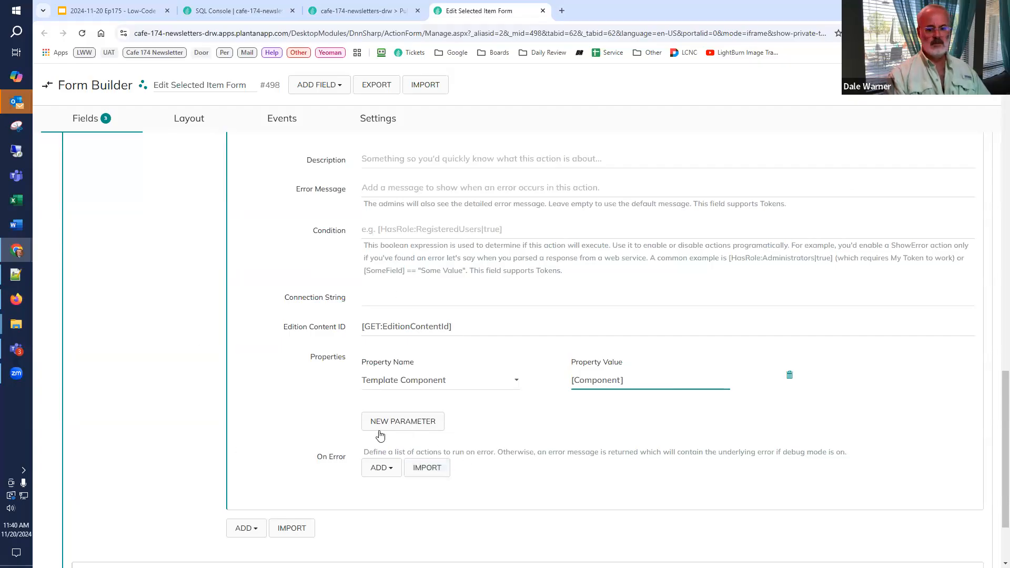
Step: Add a Refresh Listing action for the Selected Content (#496) module after the update action
click(372, 468)
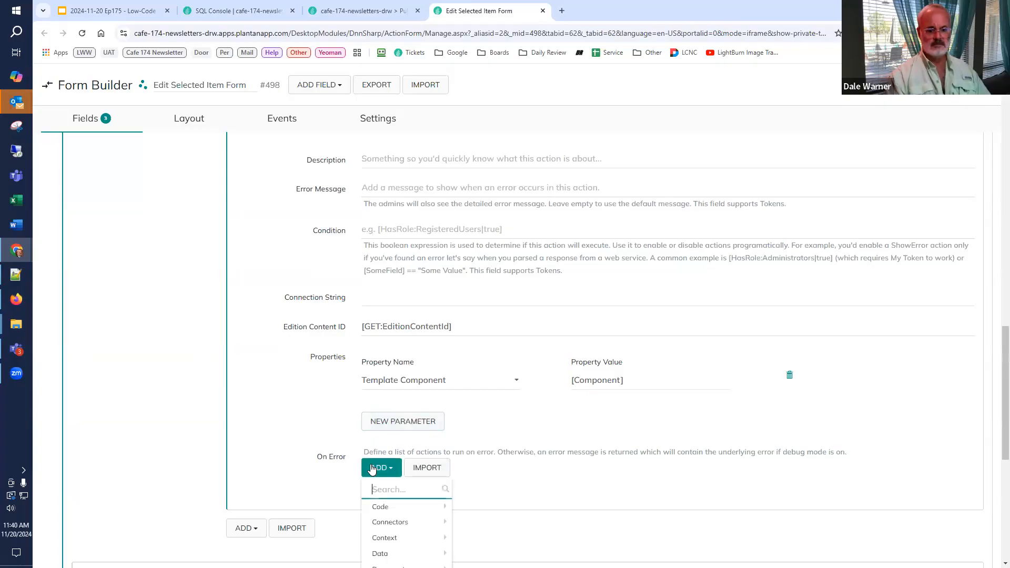
click(249, 533)
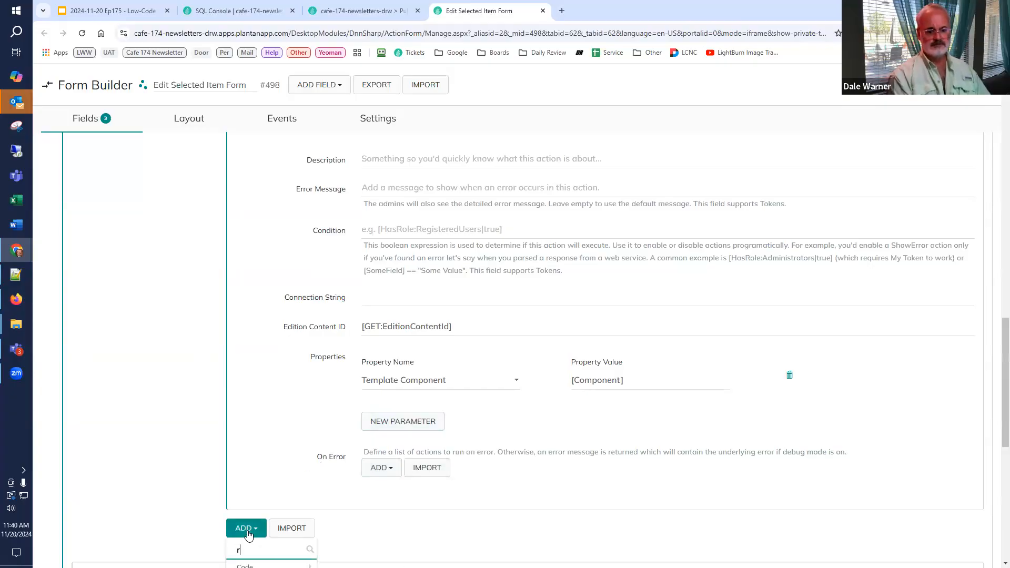
text(refresh li)
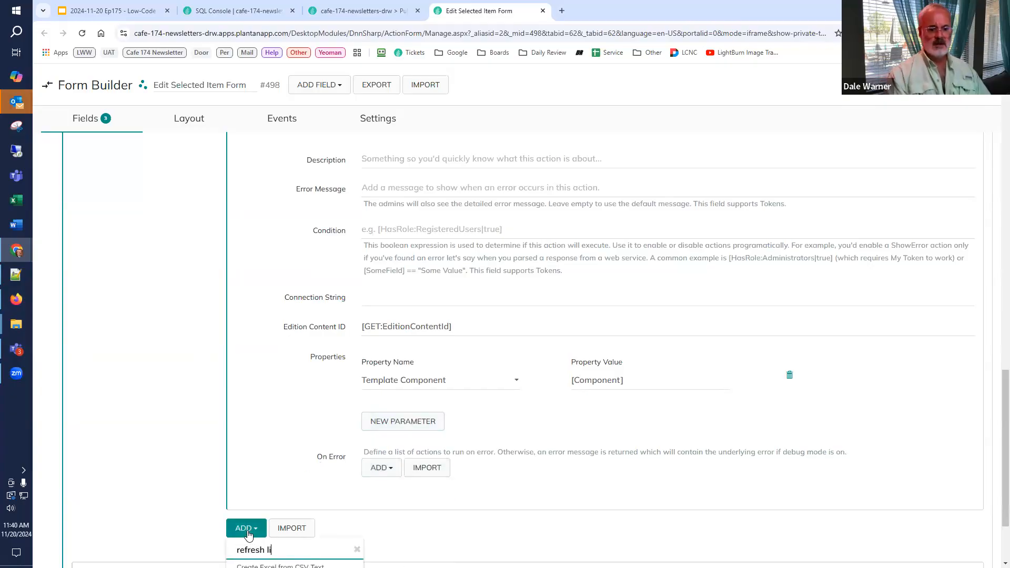
click(258, 478)
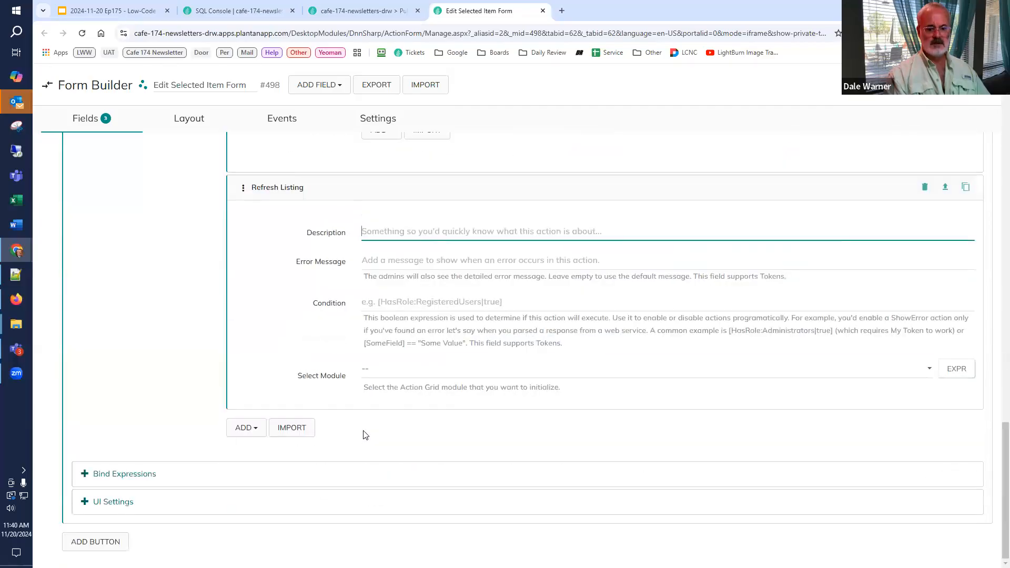
click(372, 375)
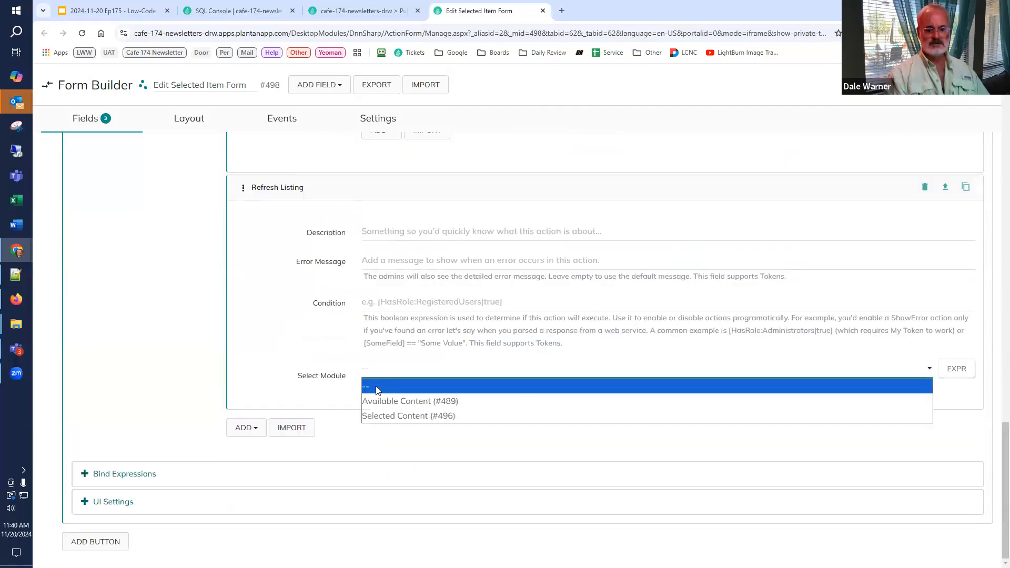
click(384, 415)
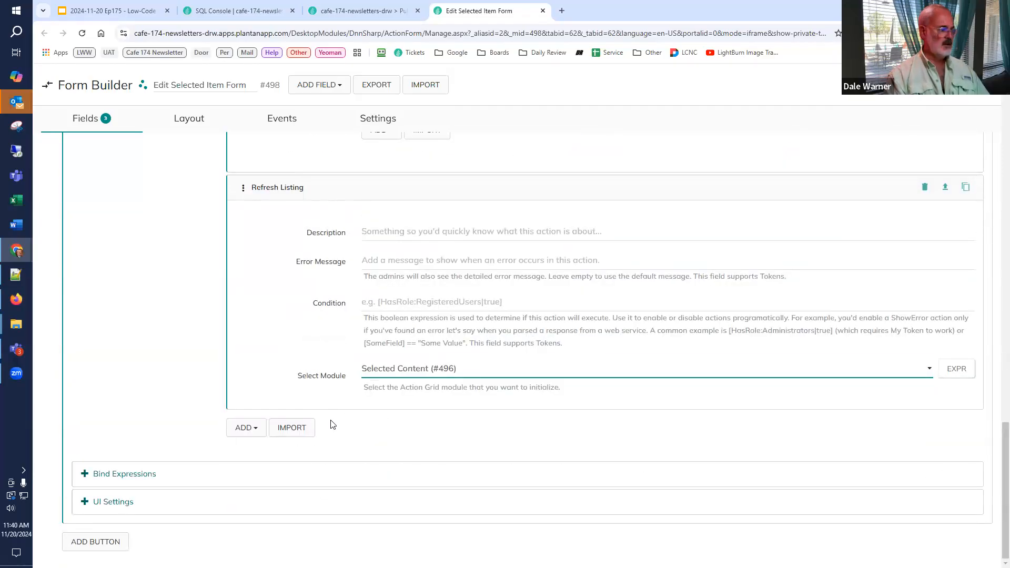
Step: Add a Close Form Popup And Stop Execution action targeting Edit Selected Item Form (#498) and save the form
click(256, 436)
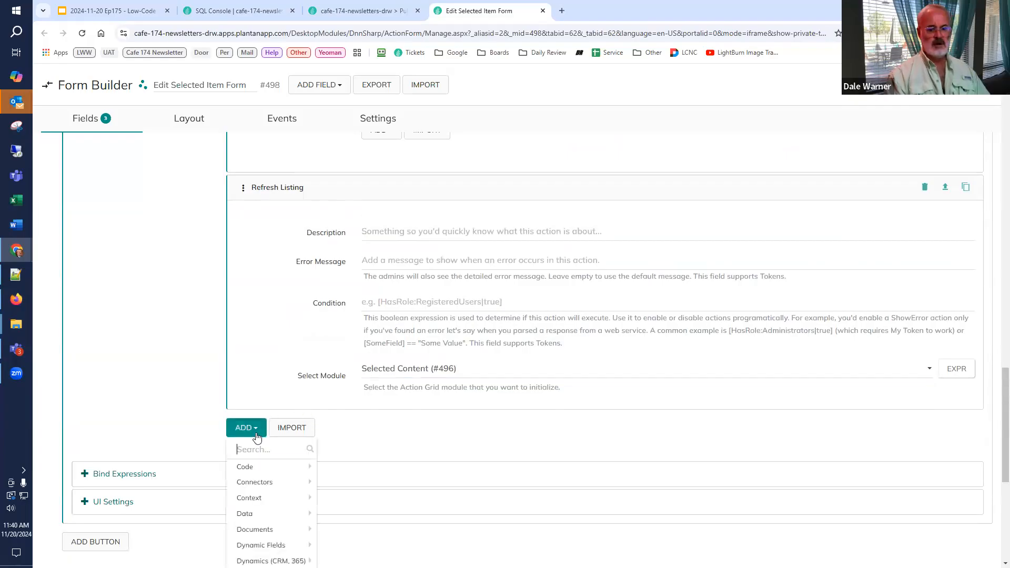
text(c;pse)
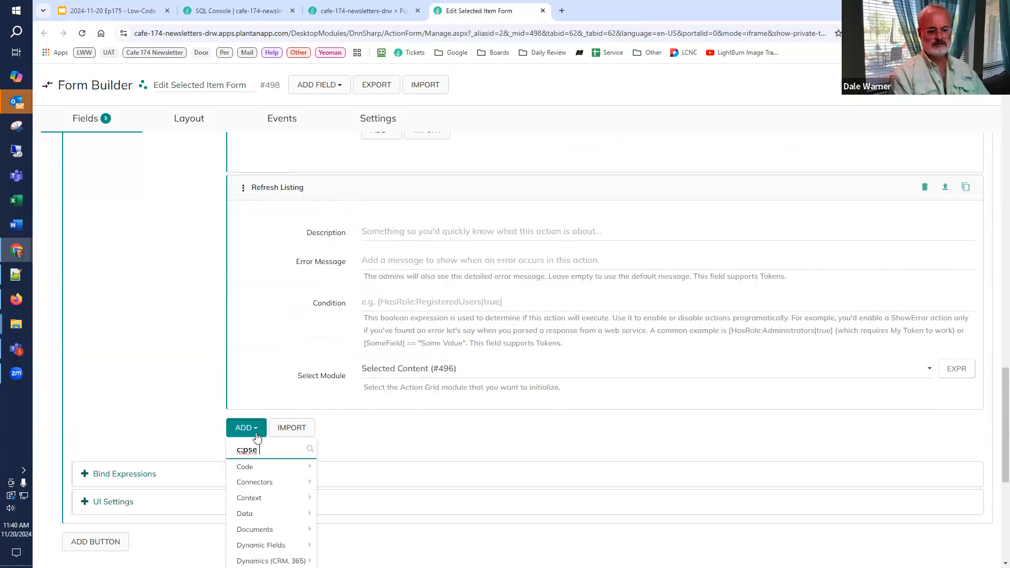
key(BackSpace)
key(BackSpace)
key(BackSpace)
key(BackSpace)
key(BackSpace)
text(c)
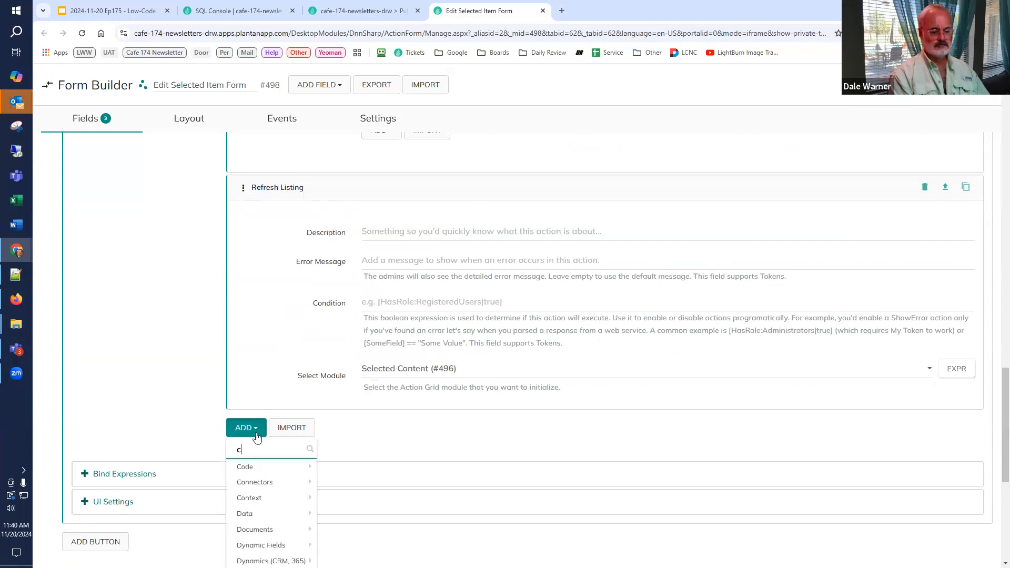
text(lose pop)
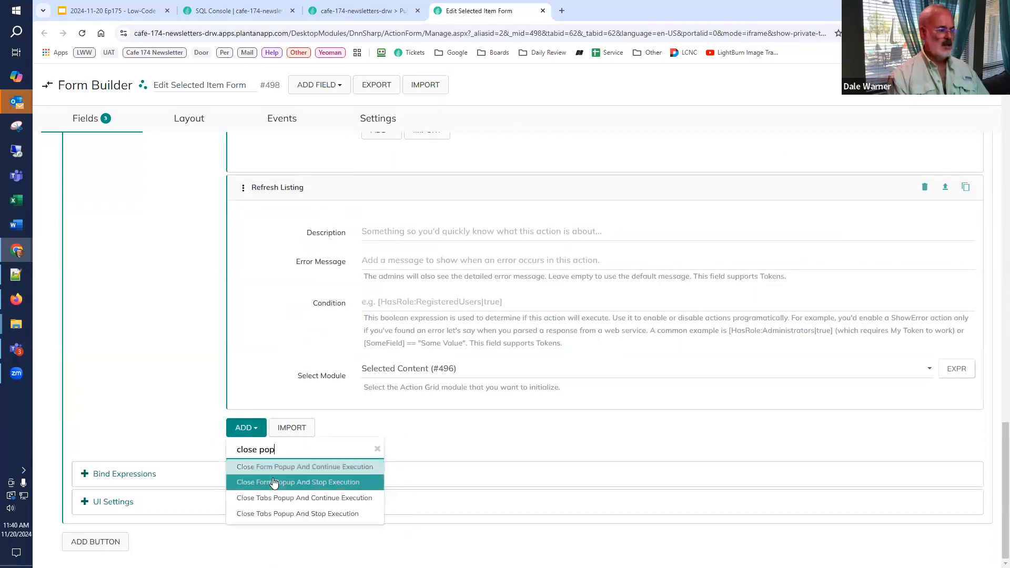
click(273, 481)
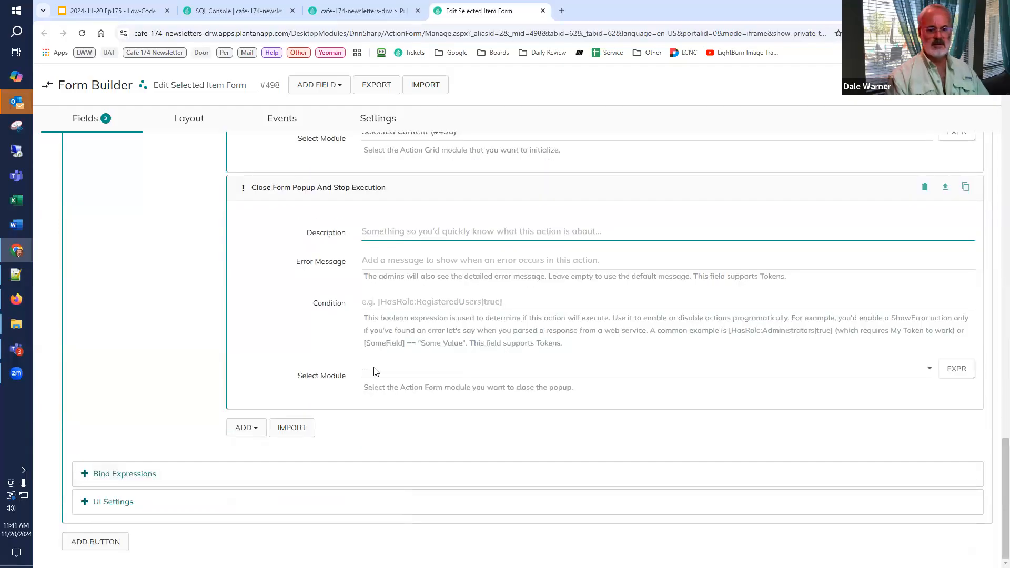
click(374, 370)
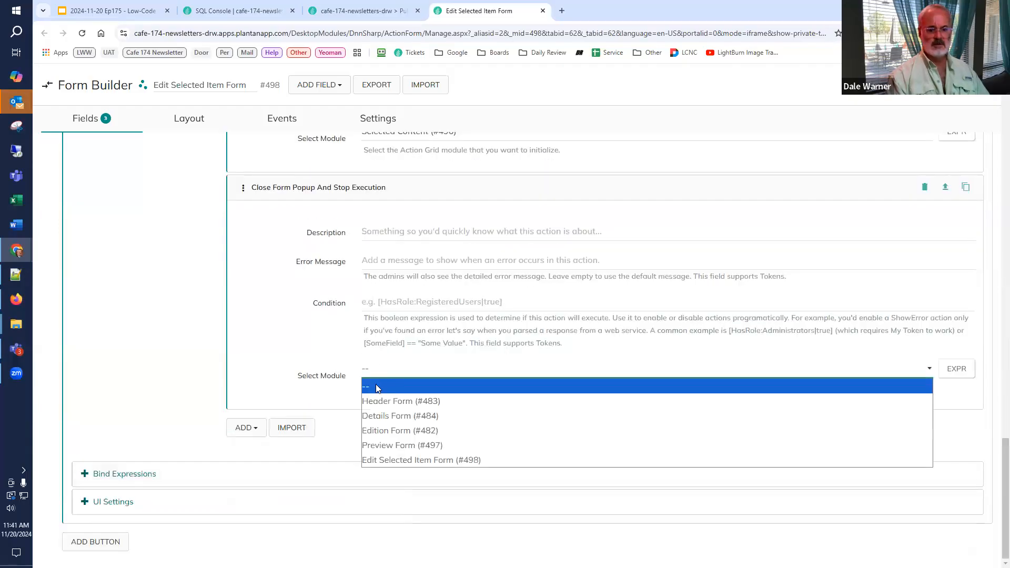
click(389, 461)
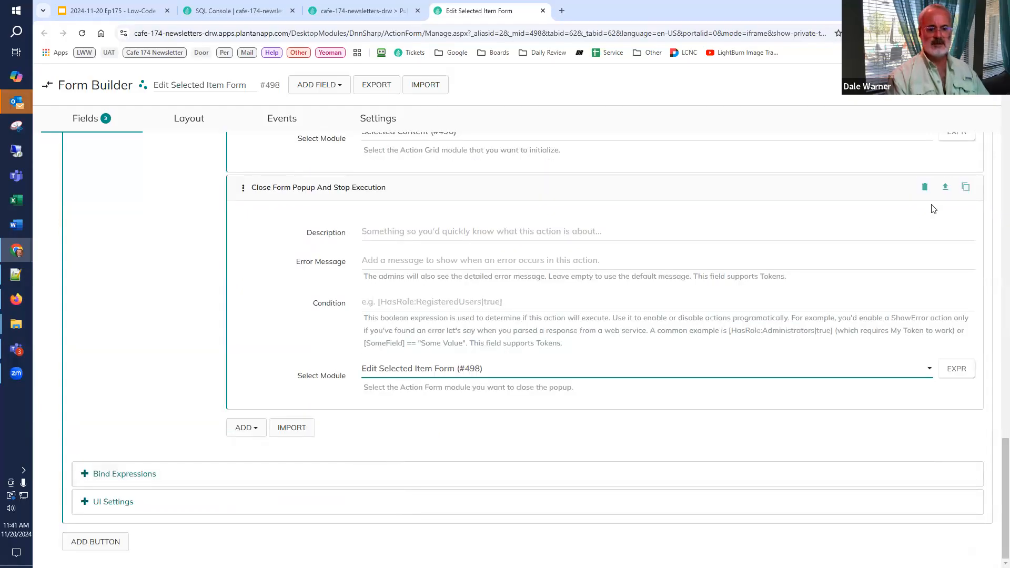
click(977, 85)
Step: Reload the Issue #01 page, set the DNN Summit 2025 item's Component to Title, and save it
click(359, 10)
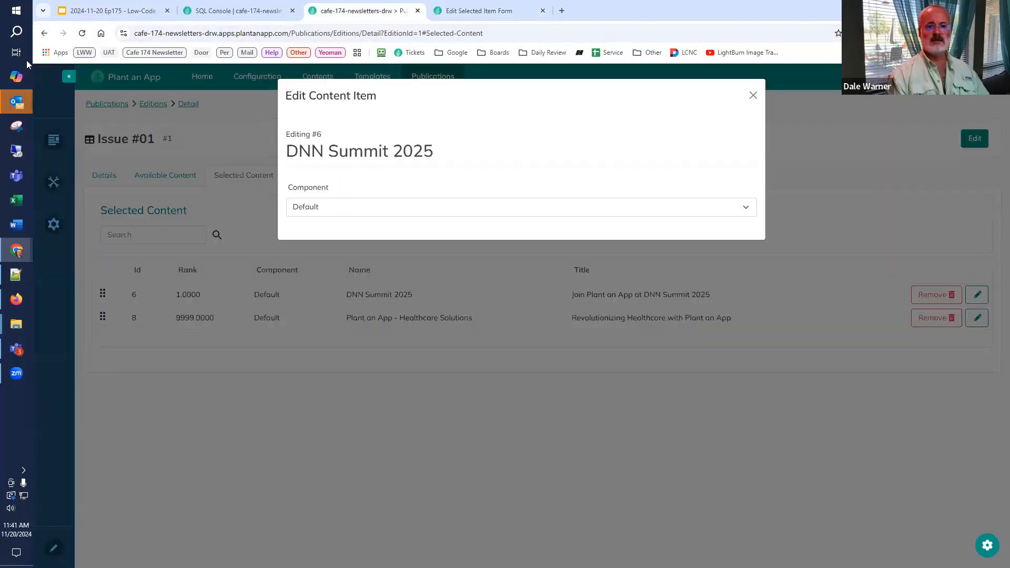
click(82, 33)
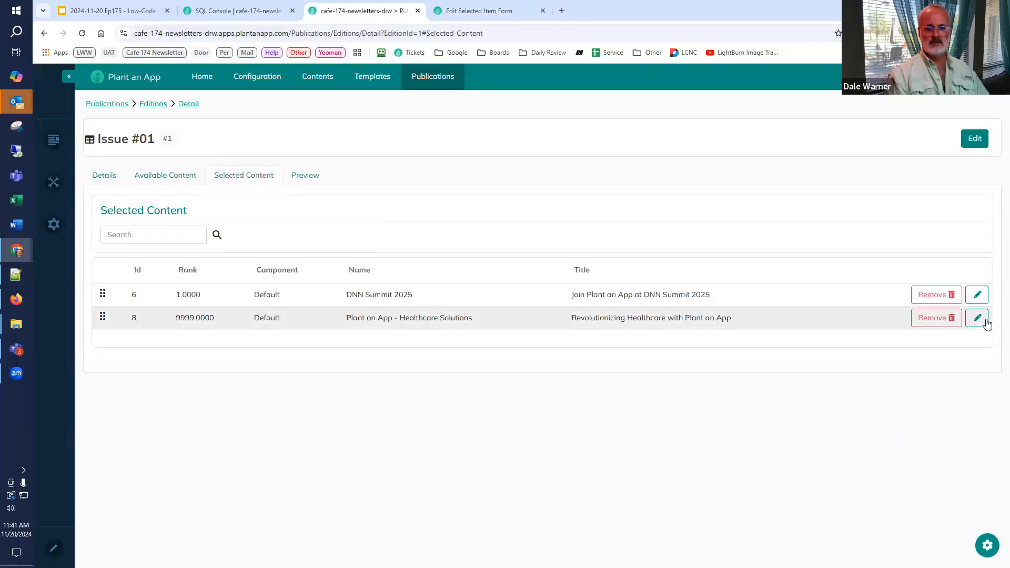
click(977, 296)
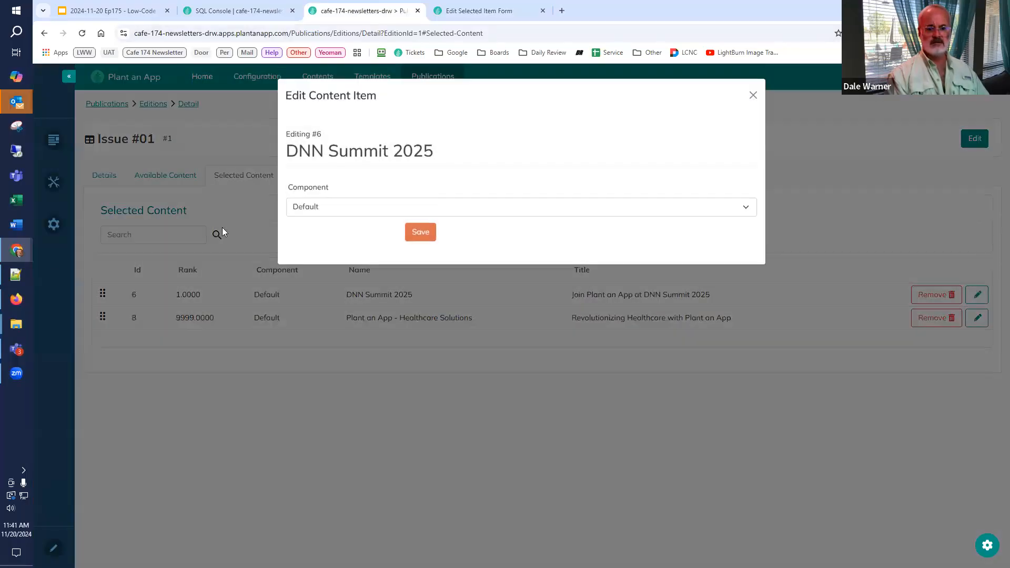
click(322, 210)
click(326, 248)
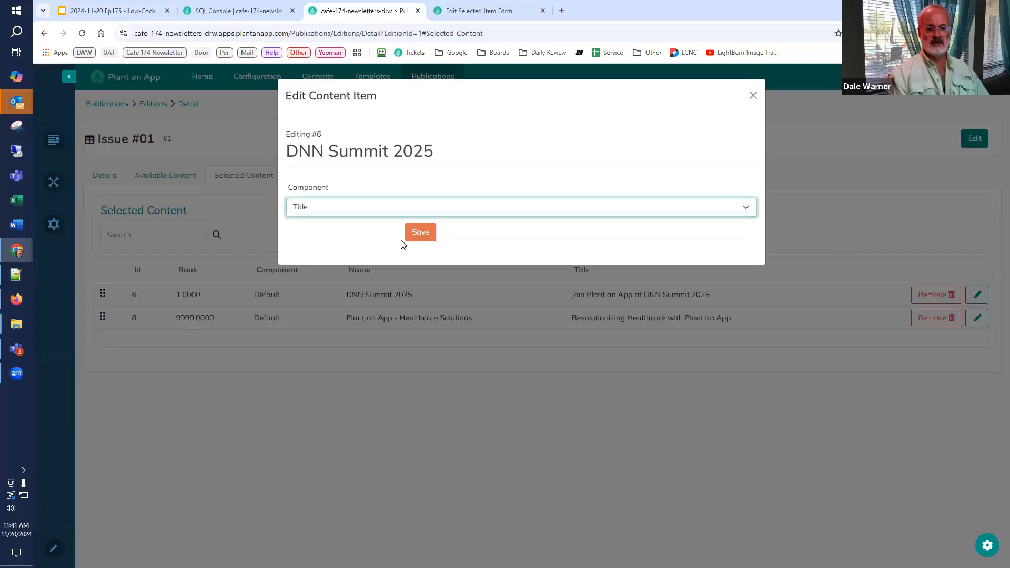
click(418, 232)
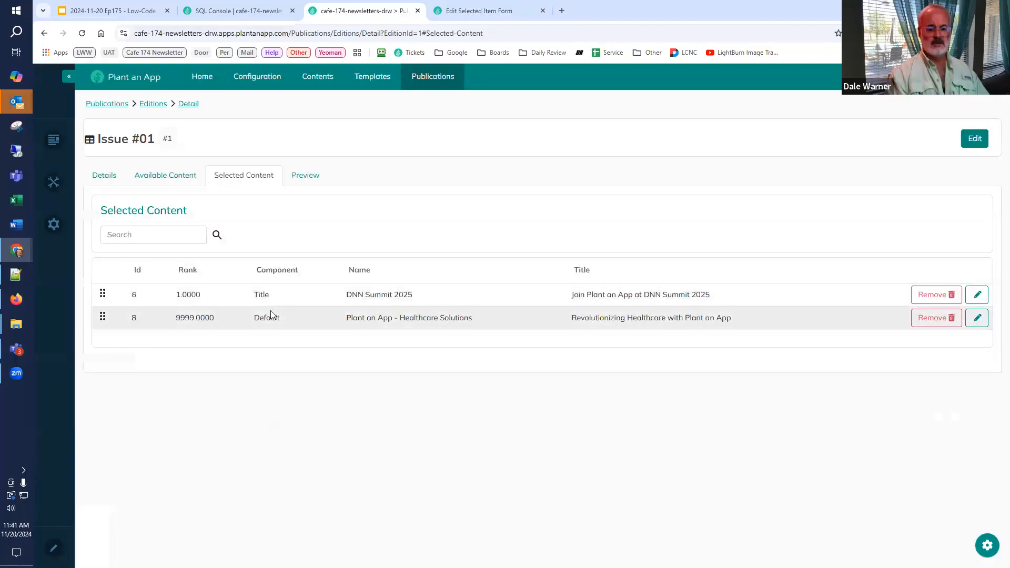
Step: Generate the Issue #01 preview and examine how the DNN Summit 2025 item is rendered
click(303, 177)
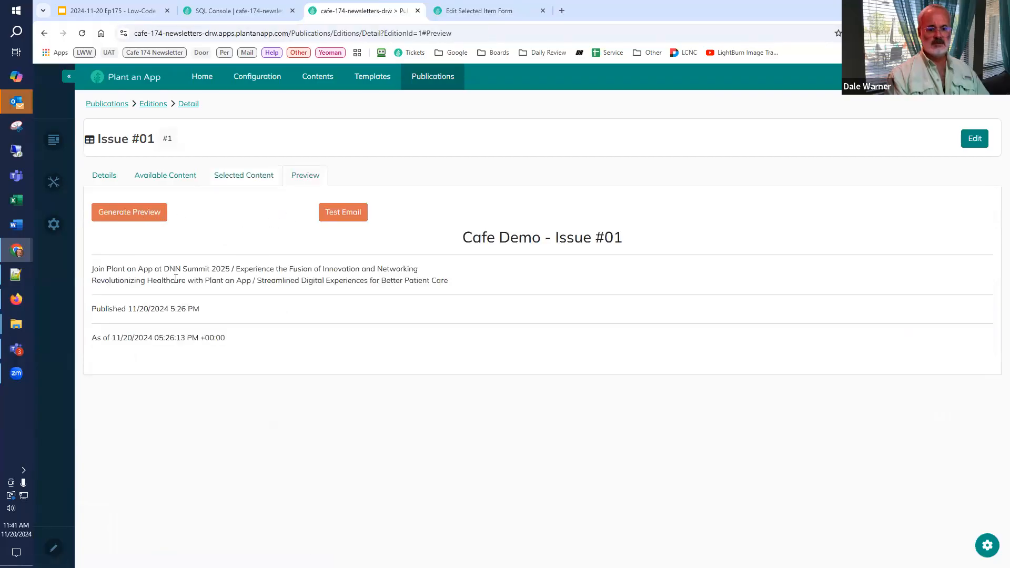
click(143, 216)
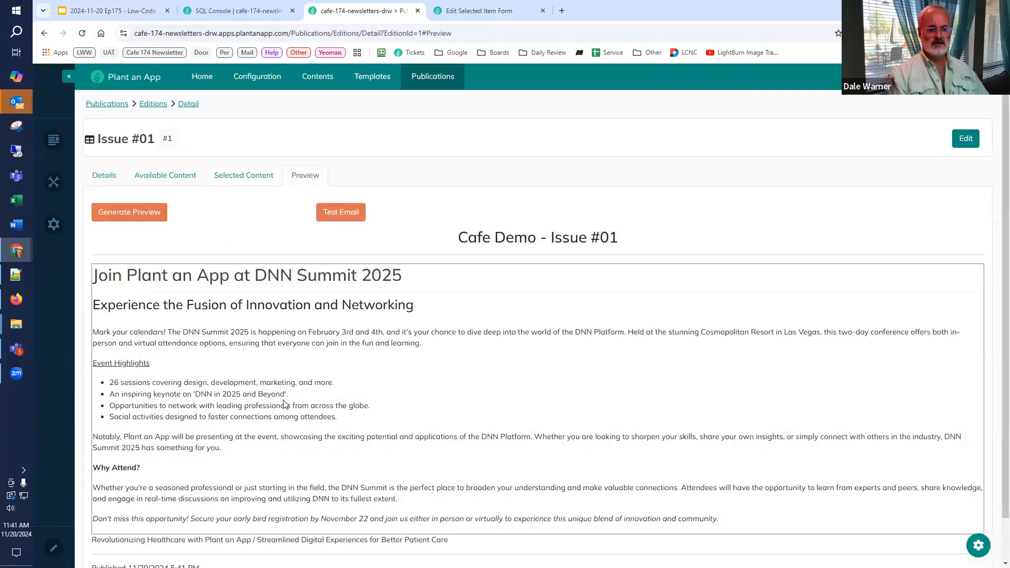
scroll(284, 405, down, 1)
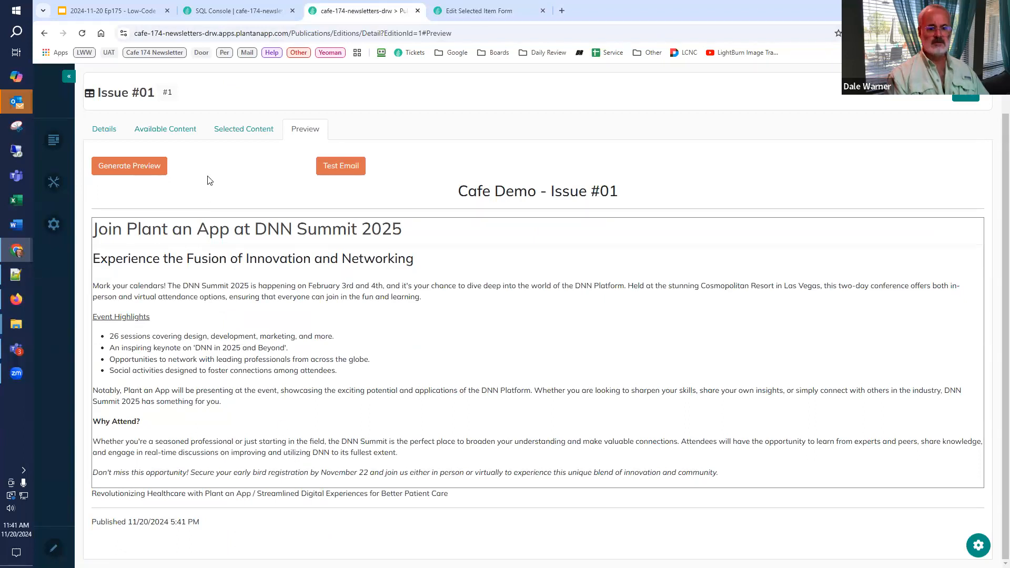
Step: Set the Component of the Plant an App - Healthcare Solutions selected content item to Title and save it
click(236, 132)
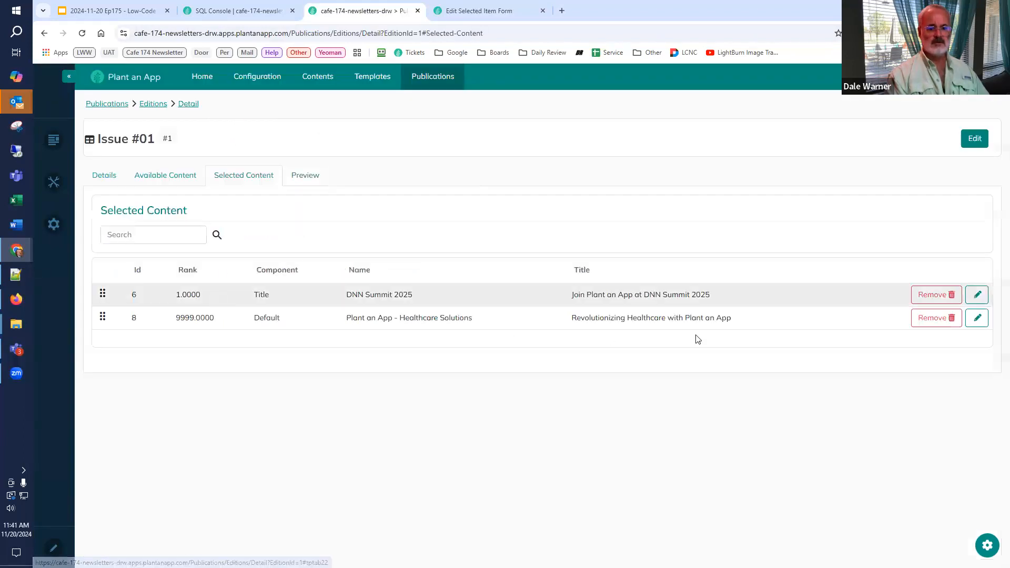
click(977, 318)
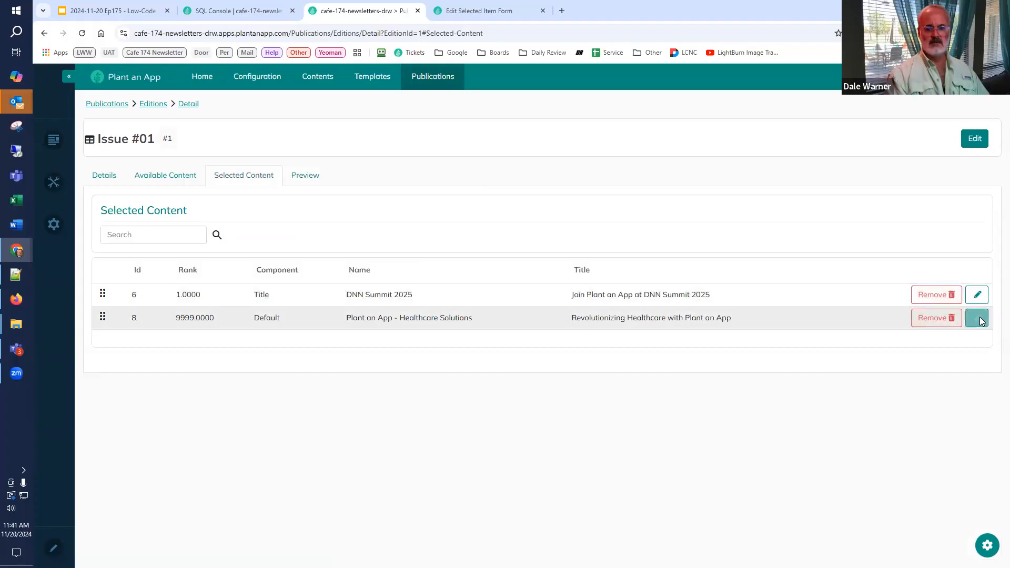
click(363, 209)
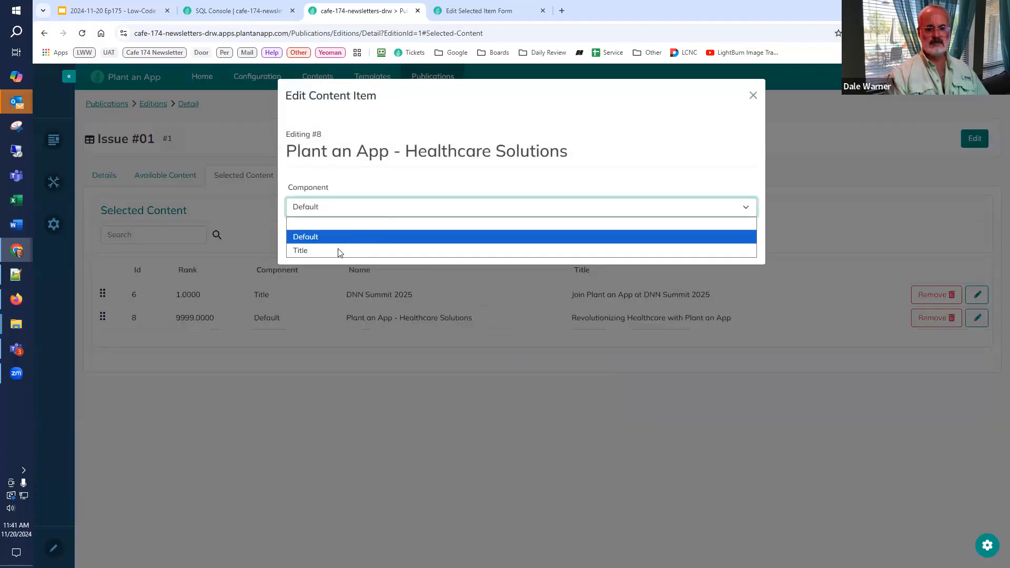
click(338, 250)
click(420, 235)
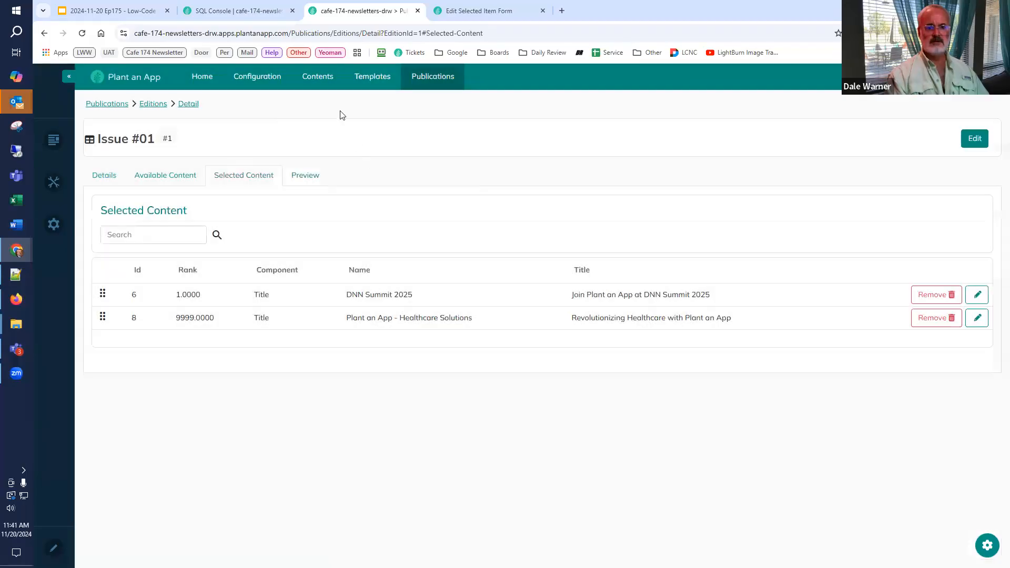
Step: Regenerate the edition preview and check how both selected items are rendered with the Title component
click(298, 175)
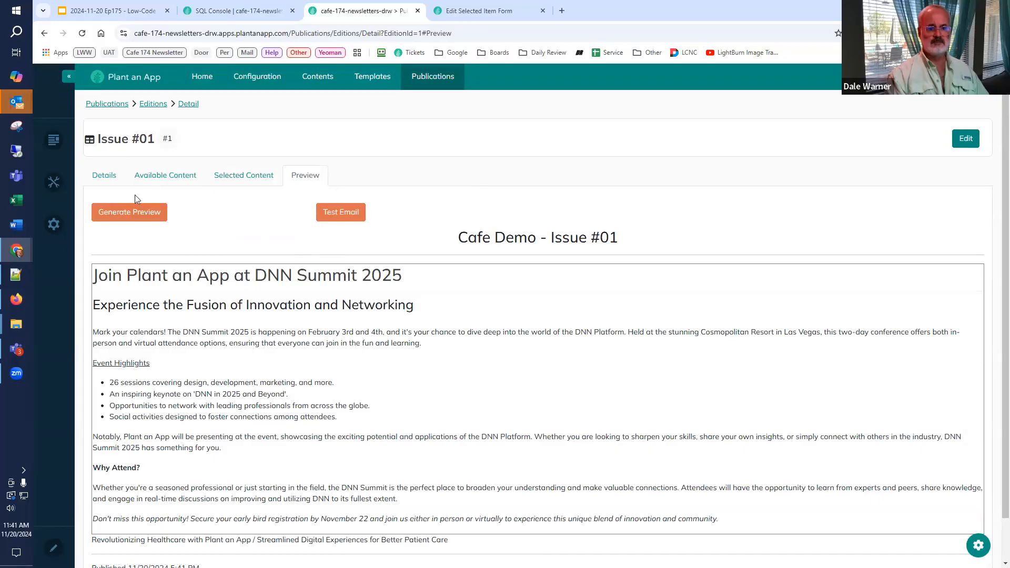
click(134, 215)
scroll(200, 209, down, 2)
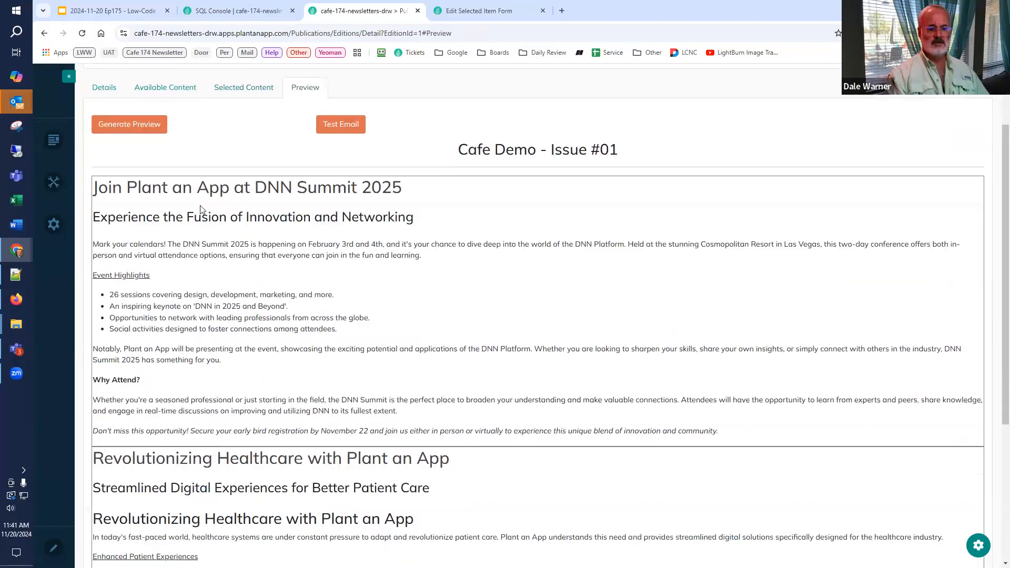
Step: Move the Healthcare Solutions item above DNN Summit 2025 in the selected content and regenerate the preview to check the order
click(244, 88)
drag(102, 317, 107, 295)
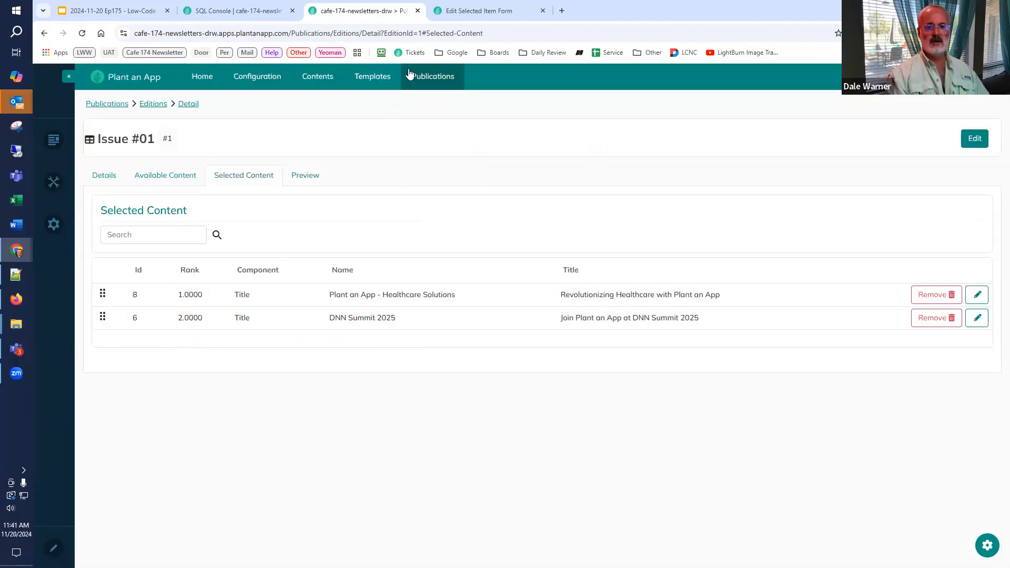
click(304, 179)
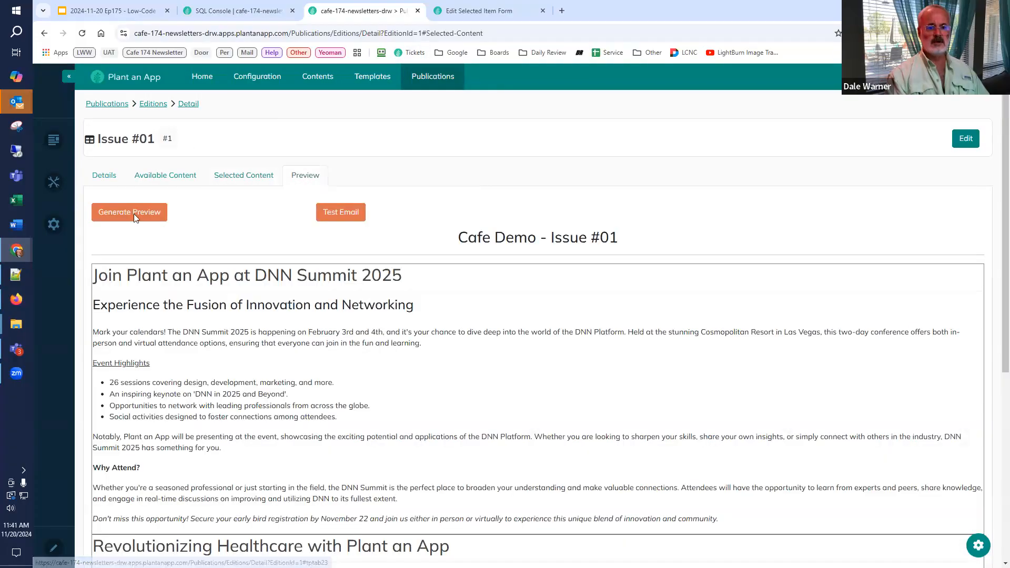
scroll(463, 502, down, 3)
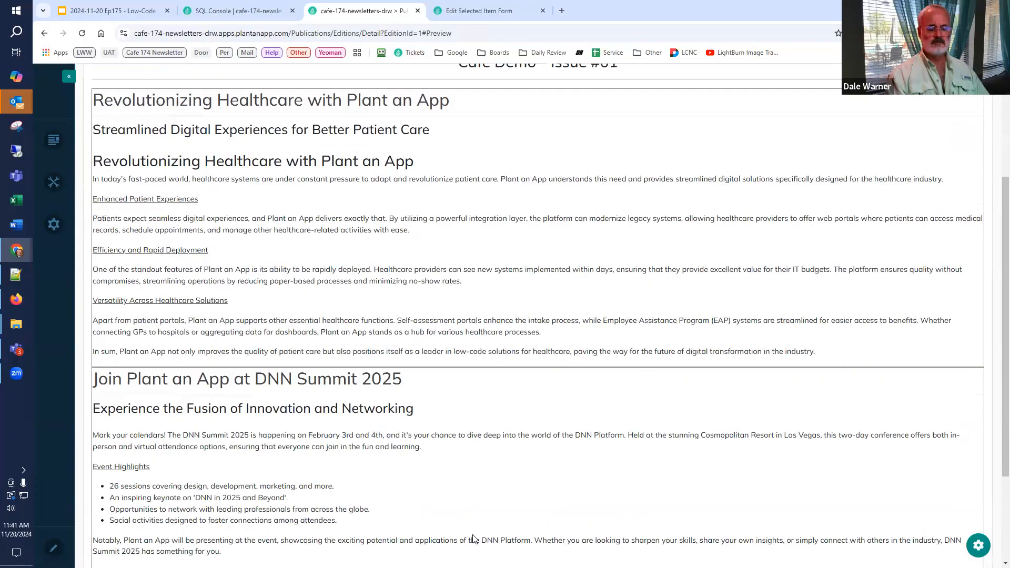
scroll(476, 539, up, 3)
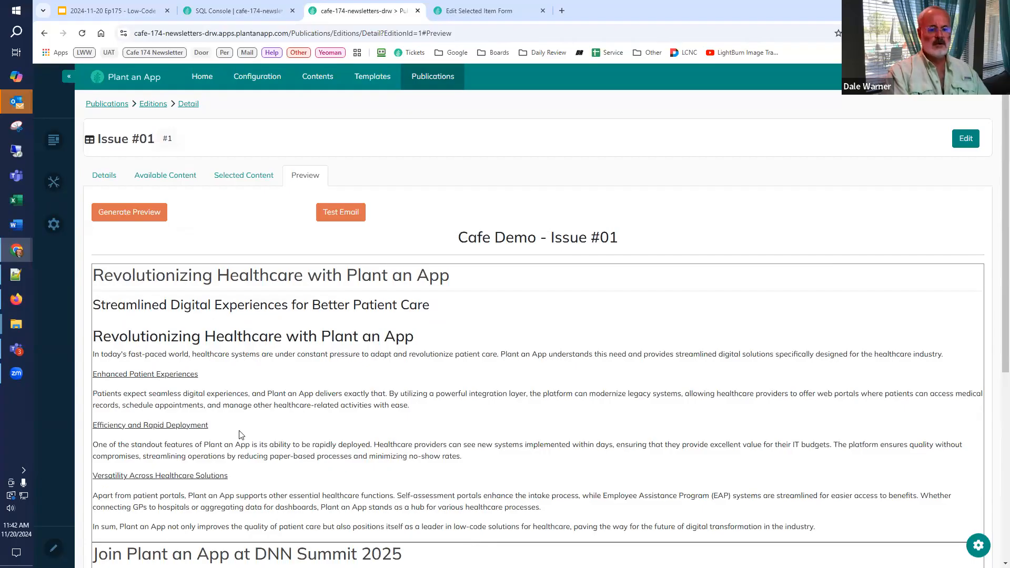
Step: Compare the Basic Newsletter template's components list on this site with the same template's components on the cafe-174-drw-prep2 site
click(374, 82)
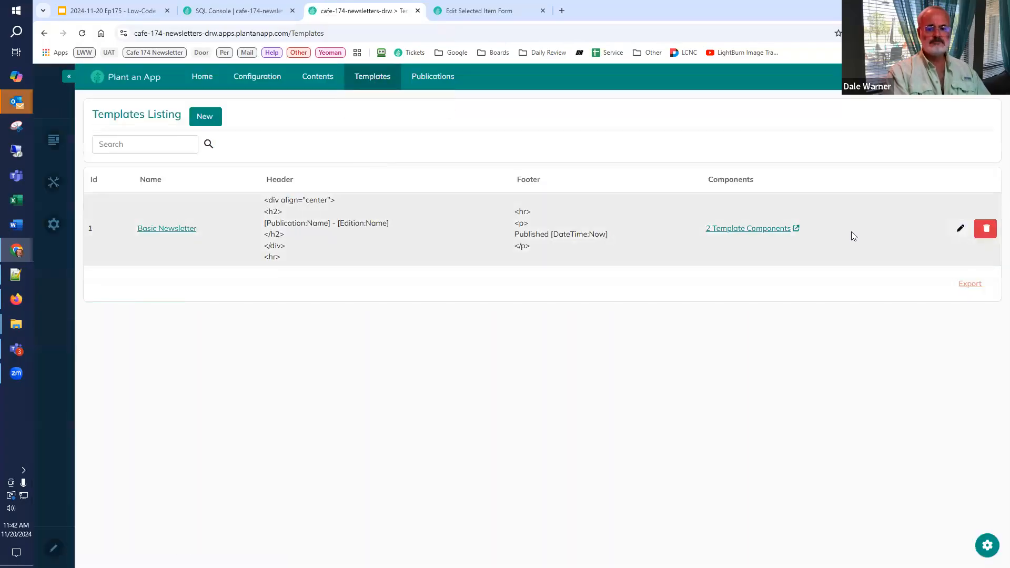
click(749, 230)
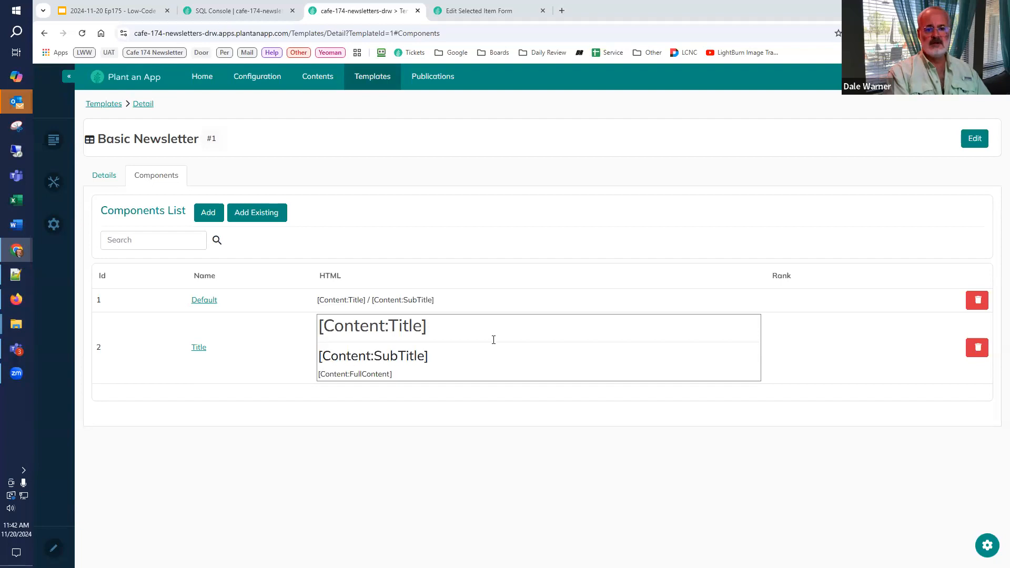
drag(676, 20, 652, 40)
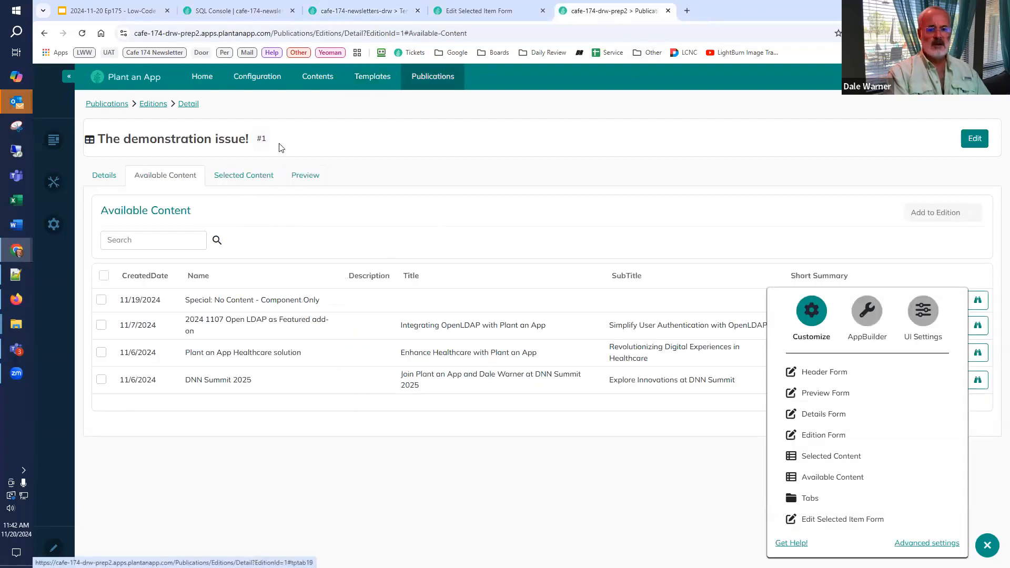
click(380, 77)
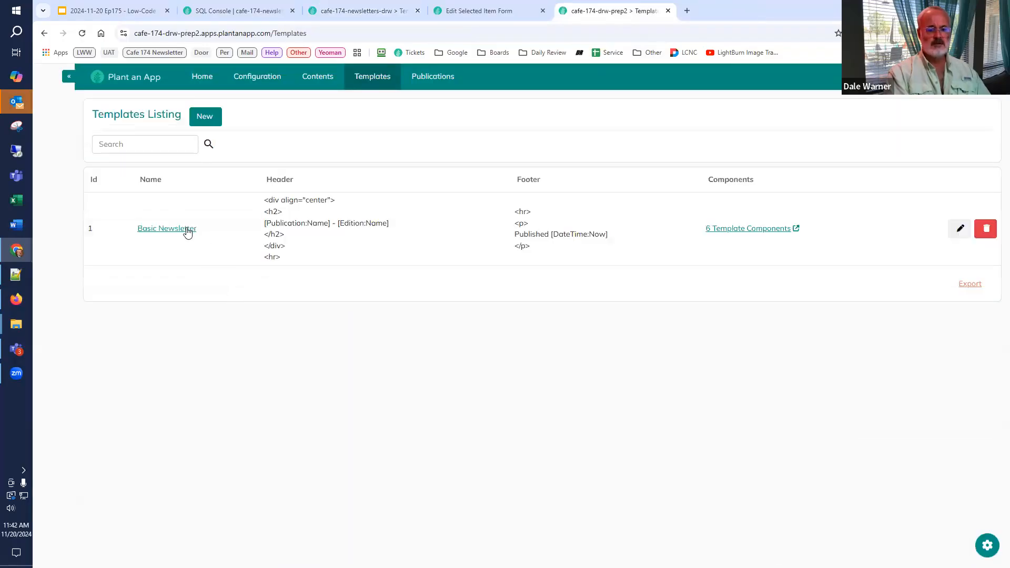
click(163, 229)
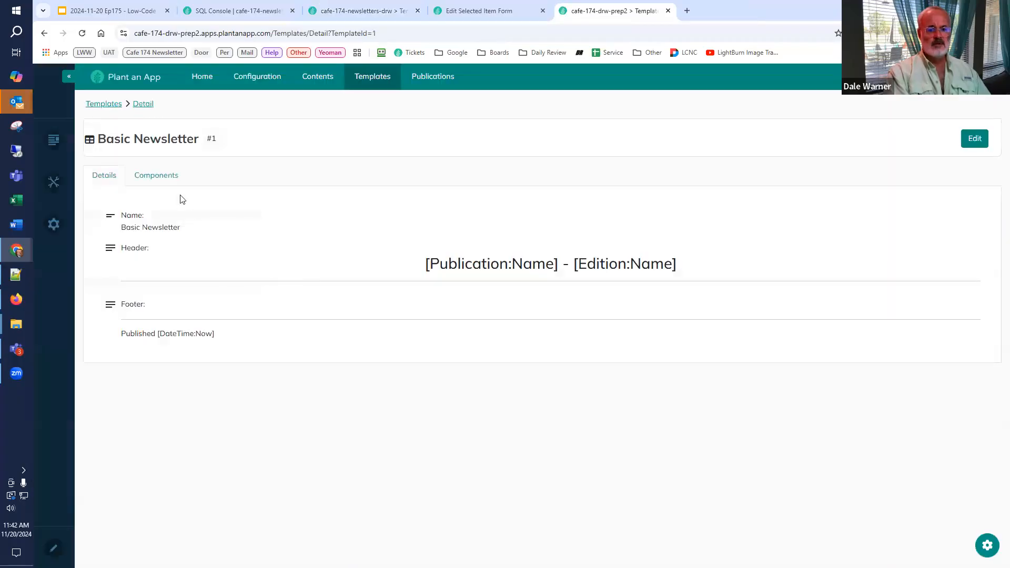
click(164, 174)
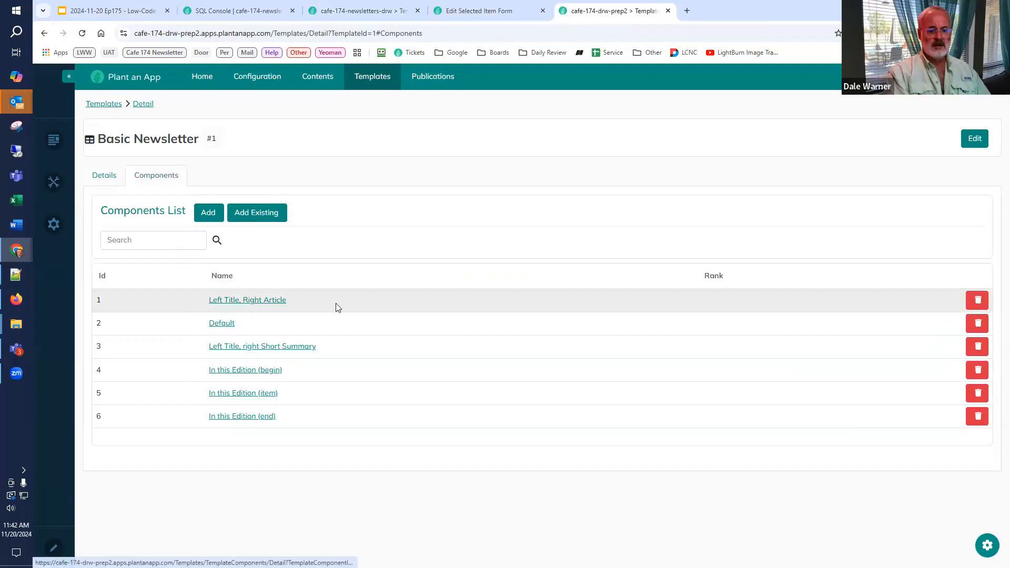
Step: Open the Left Title, Right Article component for editing, examine its full HTML in an enlarged field, and close it without updating
click(261, 301)
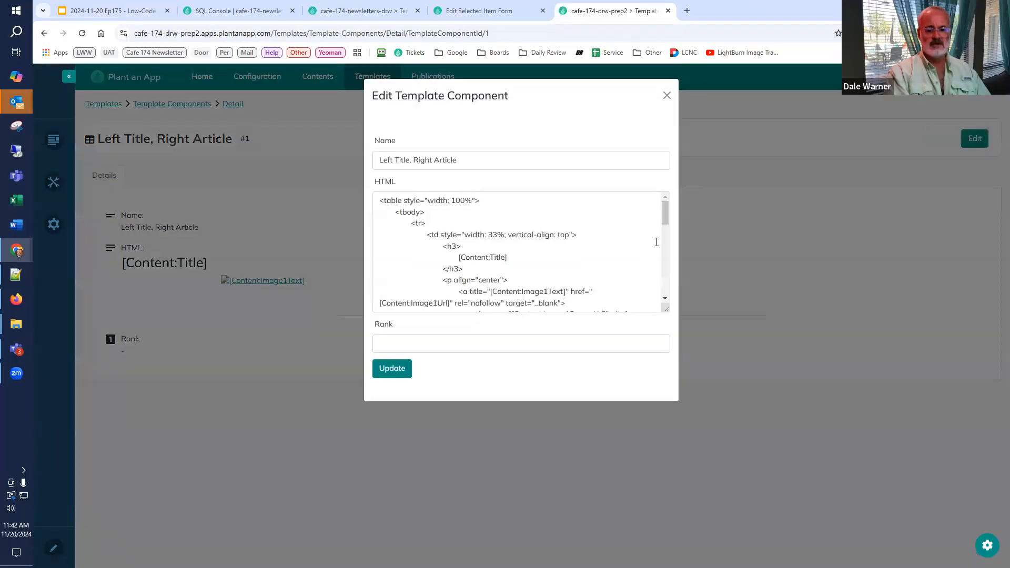
click(552, 225)
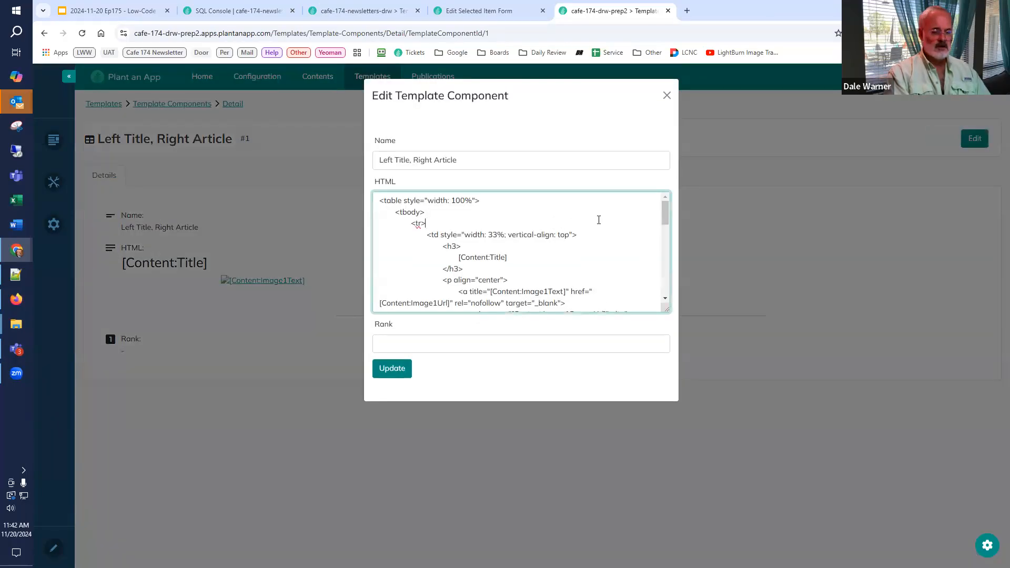
drag(665, 311, 688, 463)
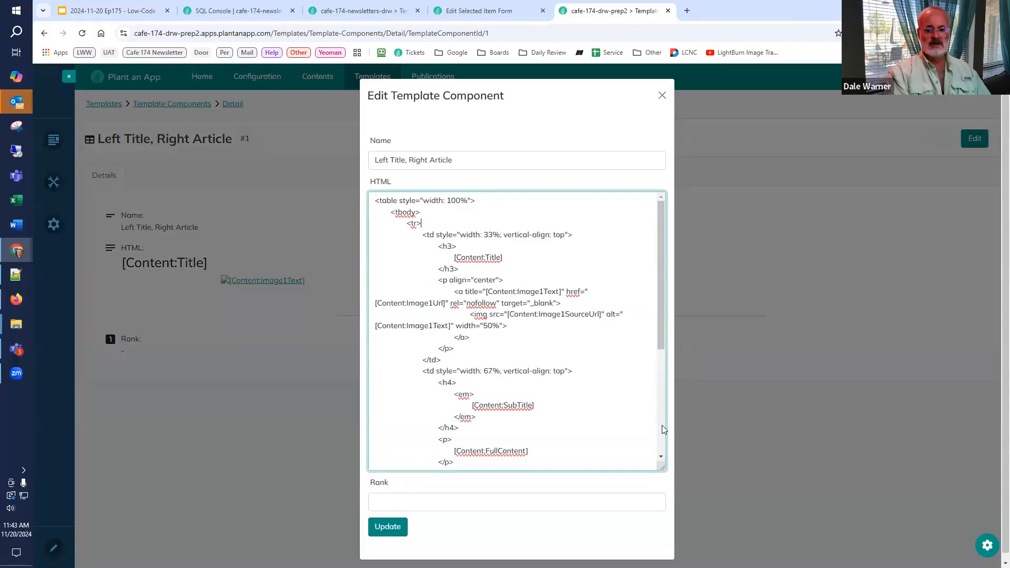
click(662, 426)
scroll(664, 404, up, 2)
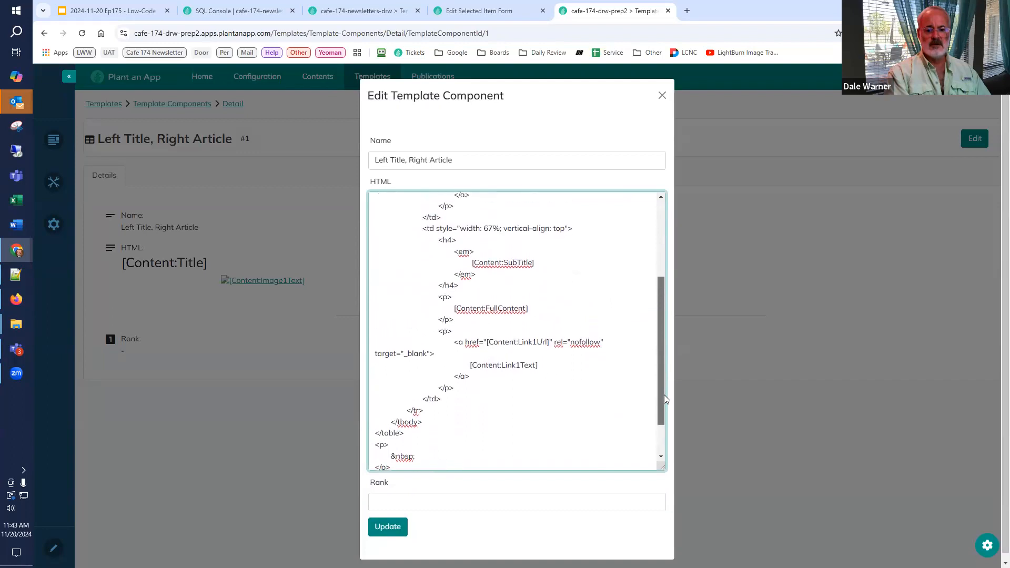
scroll(661, 409, down, 2)
scroll(662, 413, up, 2)
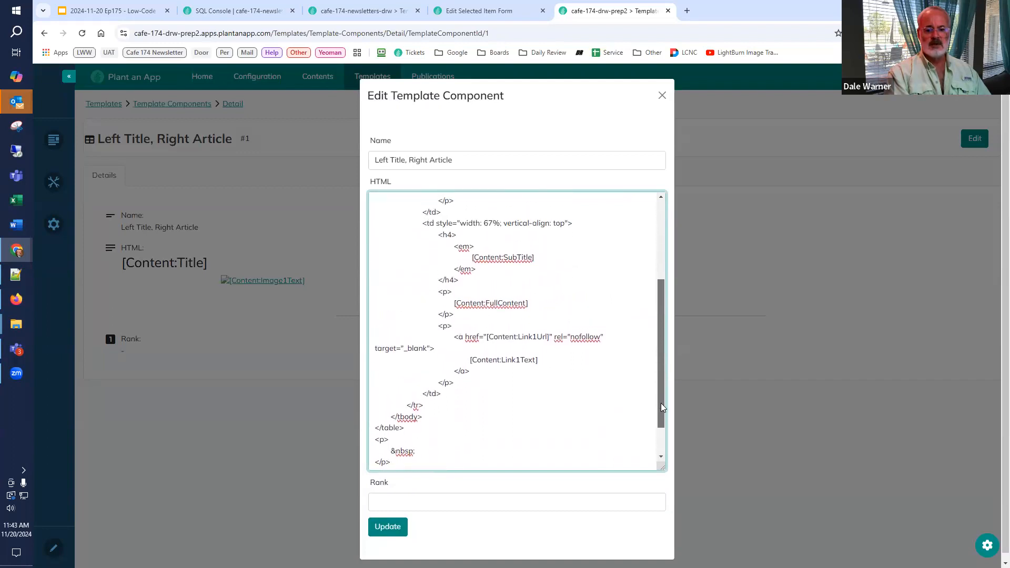
scroll(662, 390, up, 5)
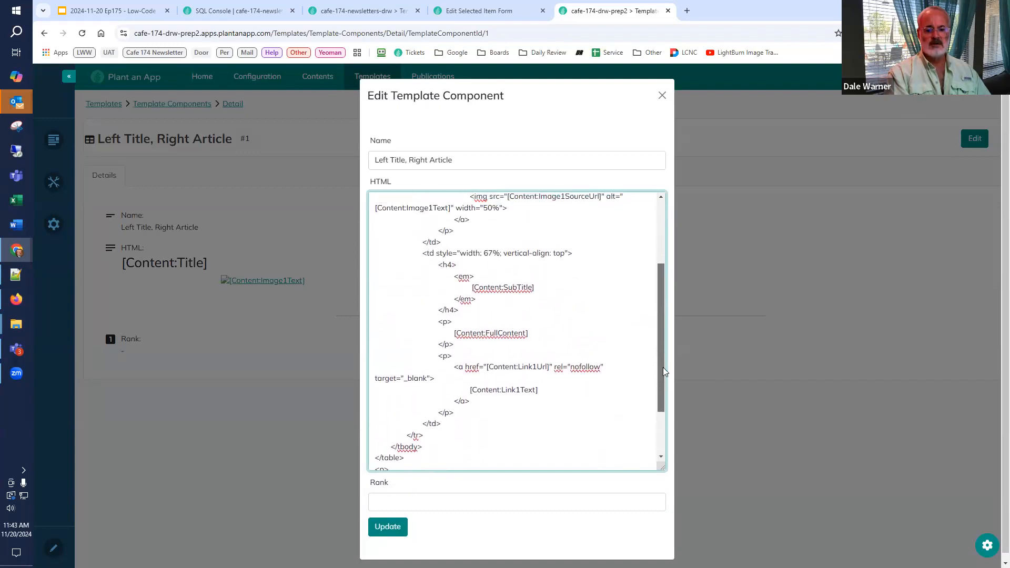
scroll(664, 334, up, 1)
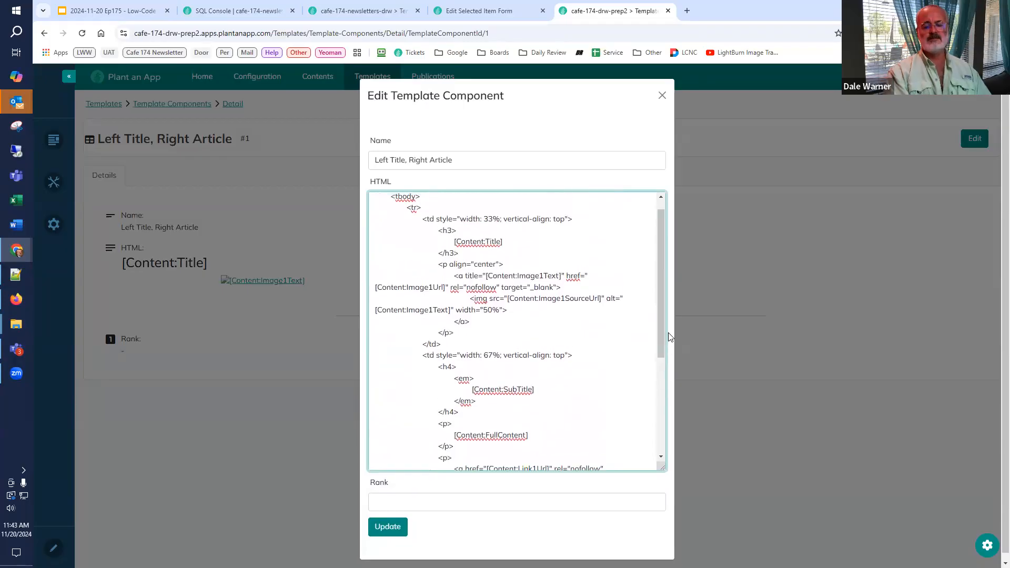
click(662, 96)
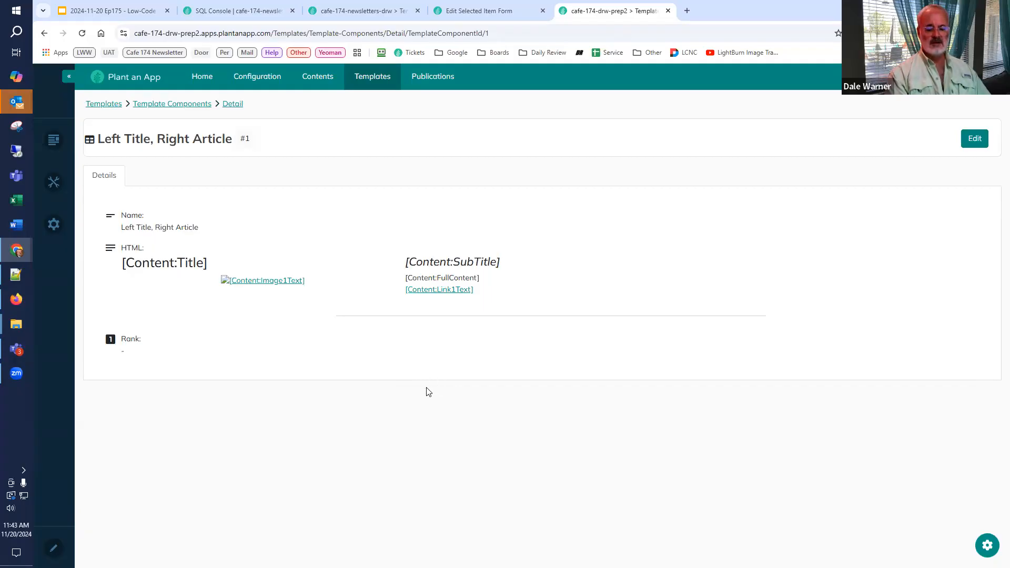
Step: Switch to the Ep175 Low-Code Café presentation in Google Slides and start the slideshow from the Generate Edition Preview (Workflow) slide
click(89, 10)
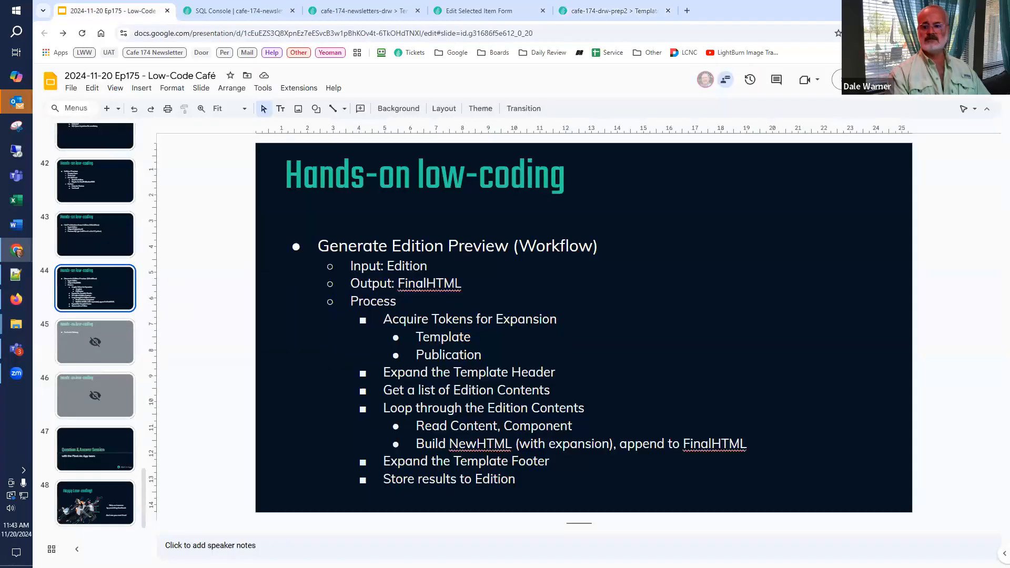
key(ctrl+F5)
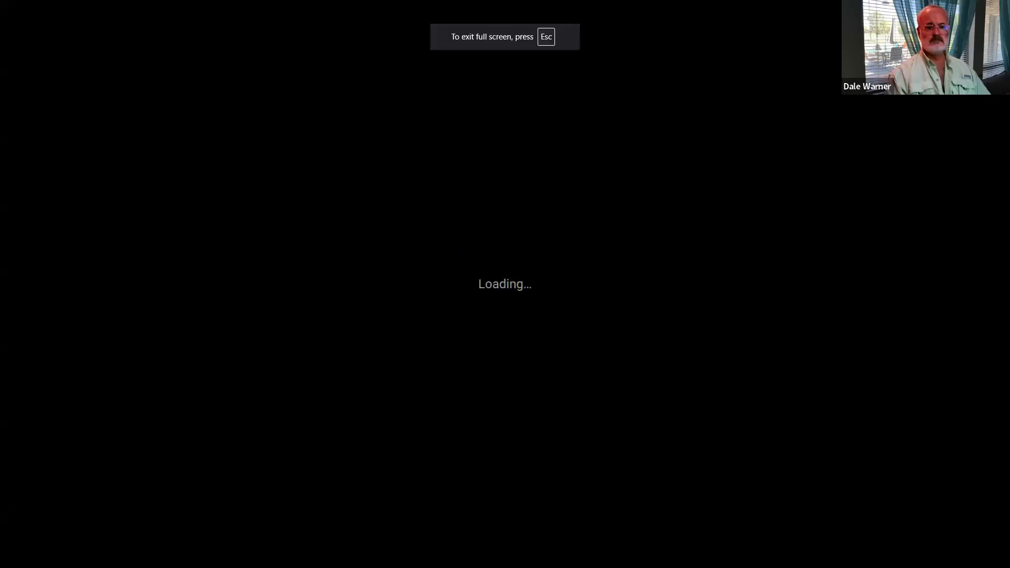